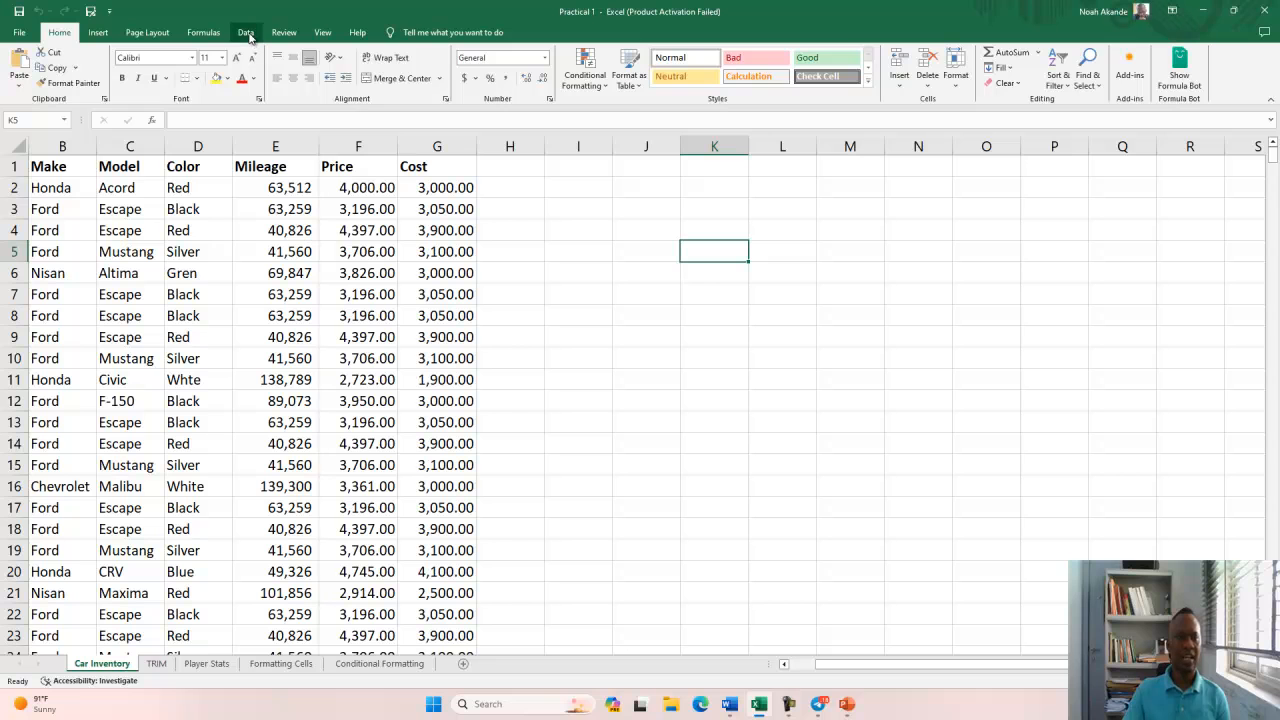
click(246, 33)
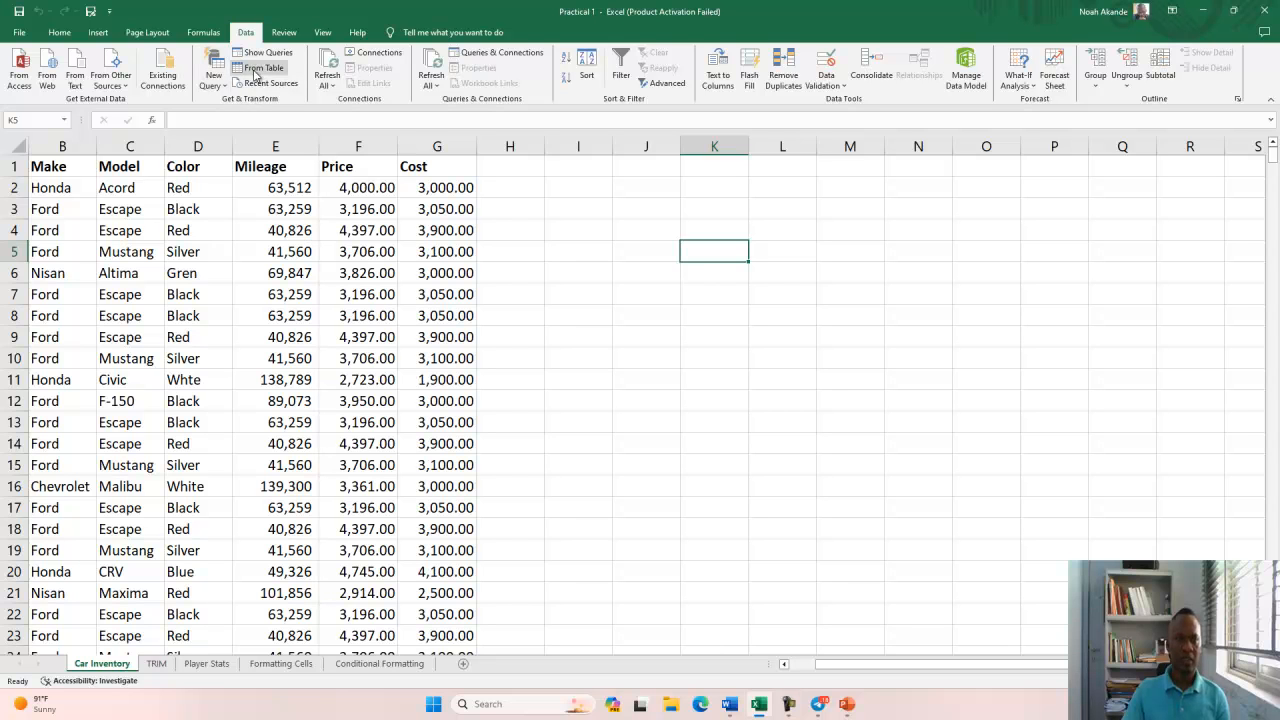
click(254, 68)
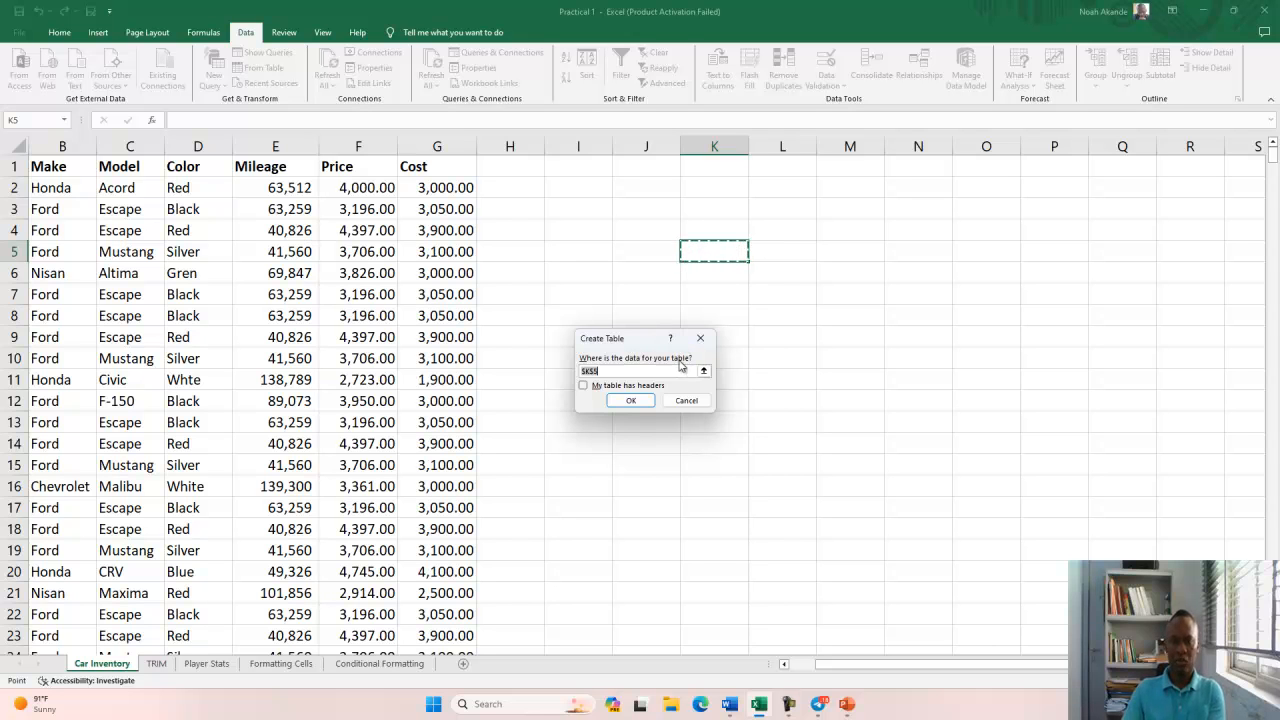
click(700, 338)
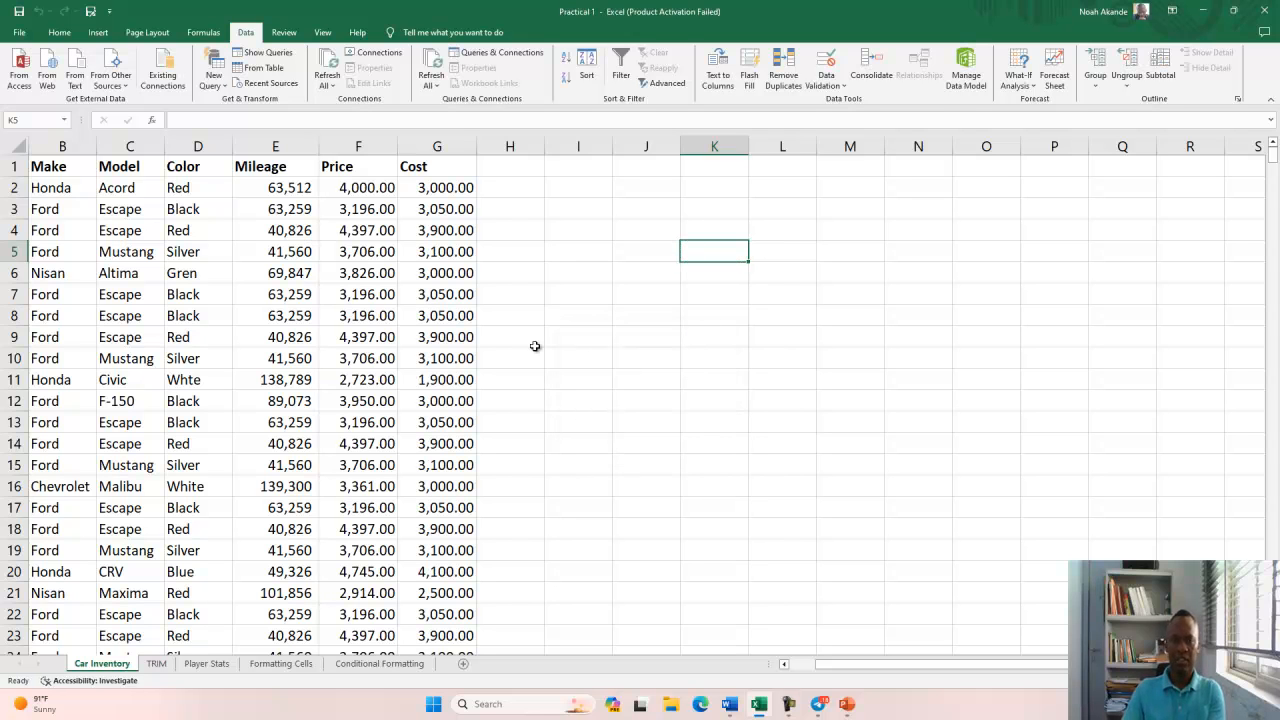
click(289, 294)
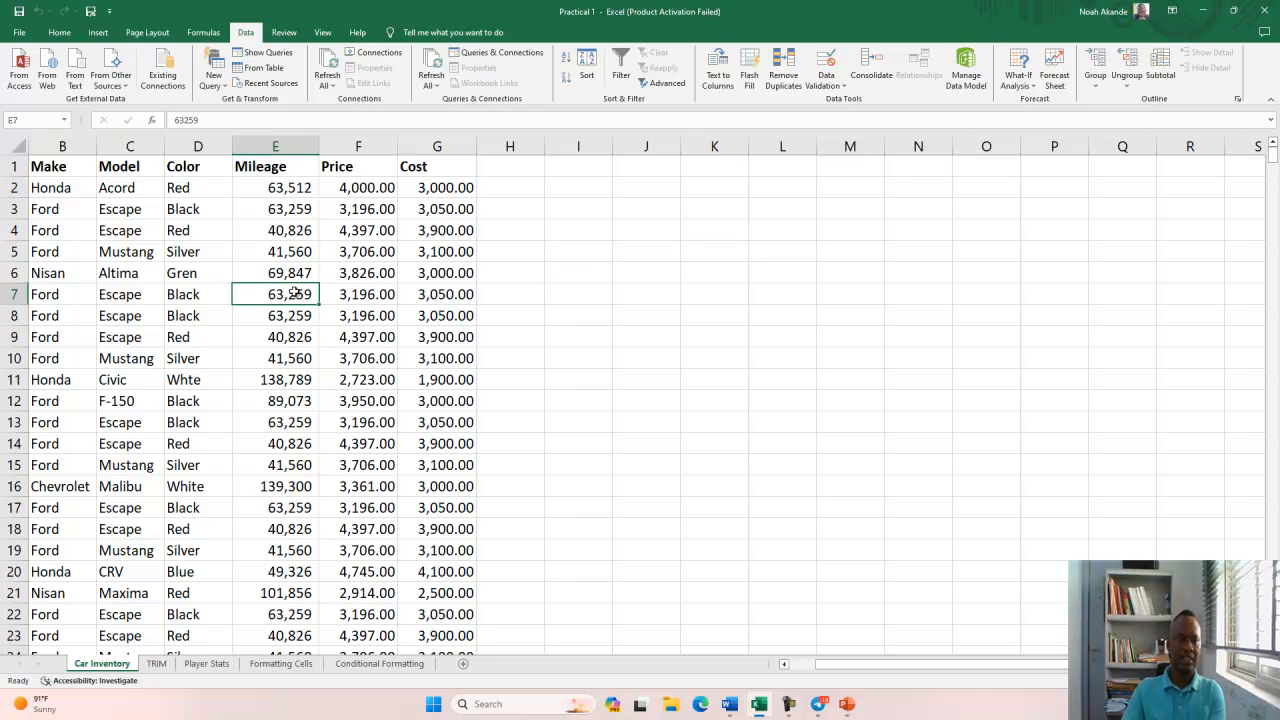
click(226, 88)
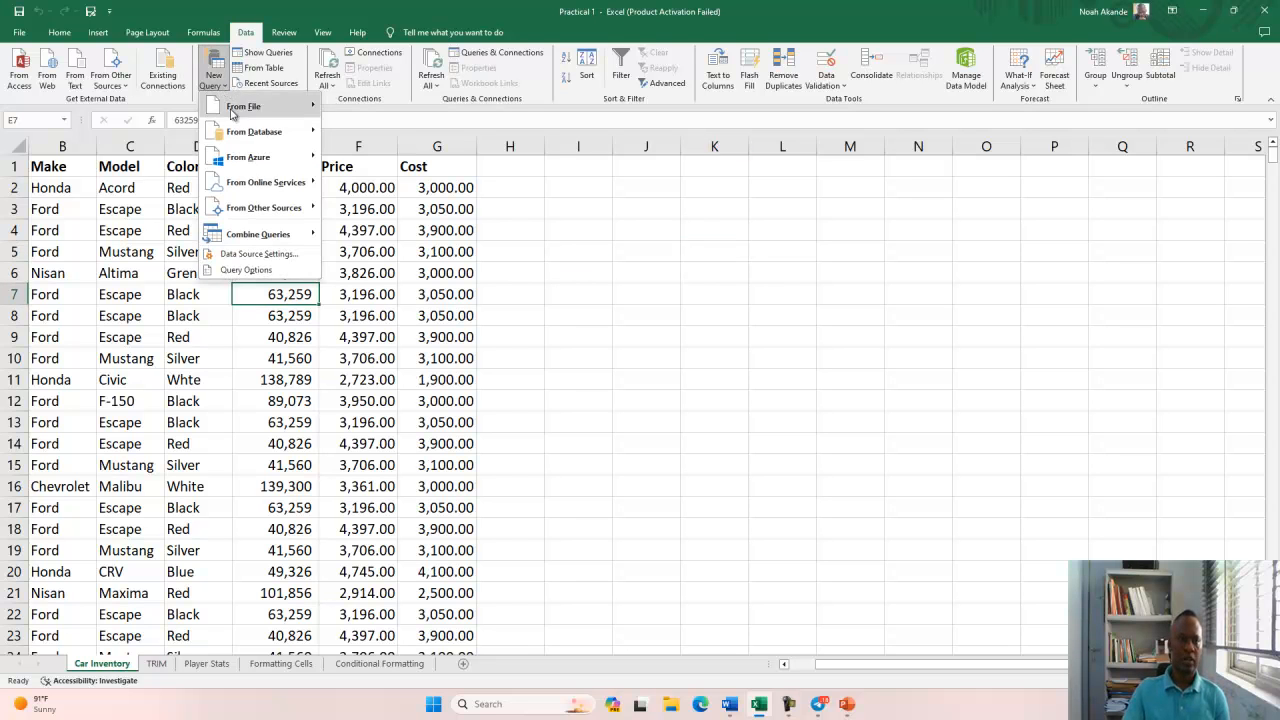
click(264, 68)
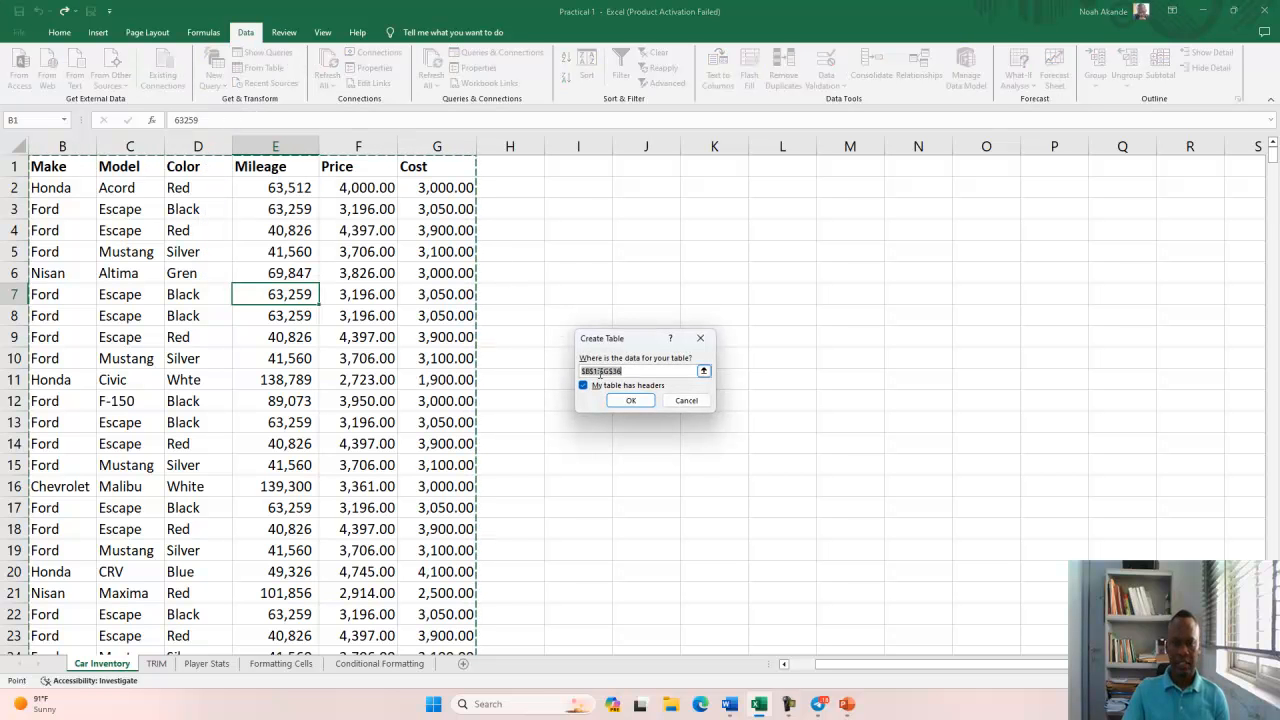
scroll(481, 379, down, 8)
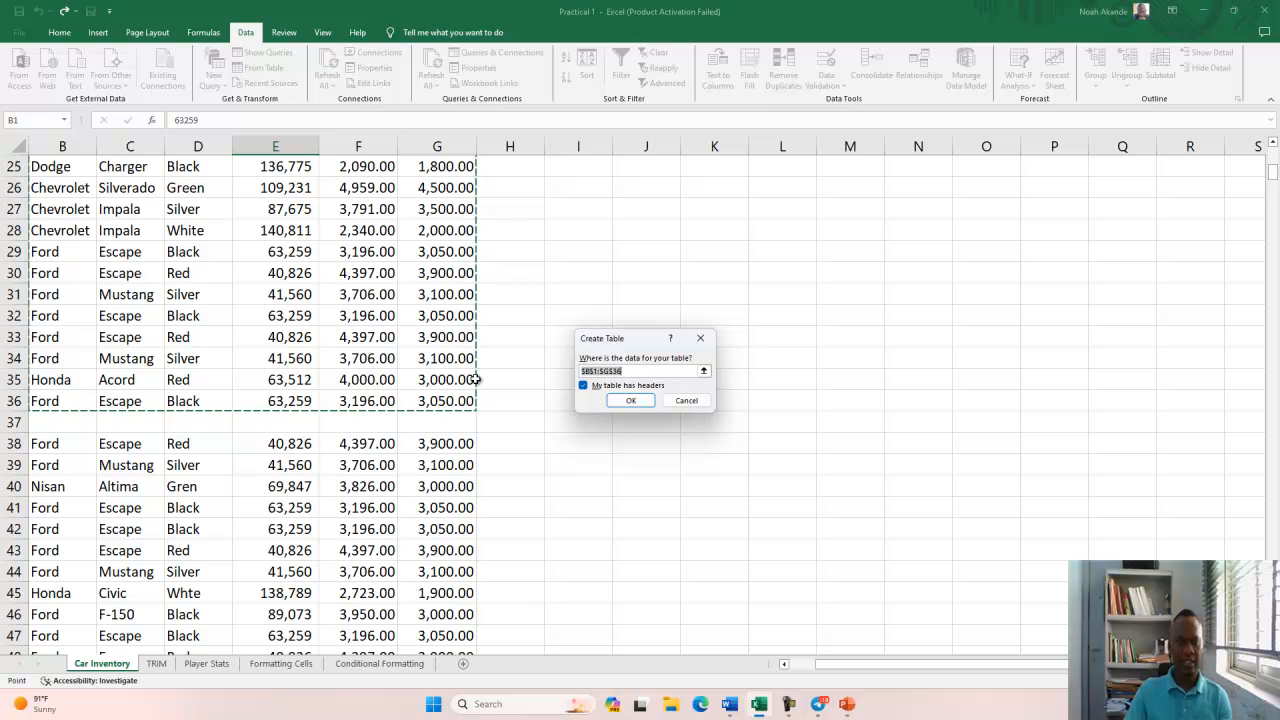
scroll(475, 379, up, 6)
scroll(474, 379, up, 2)
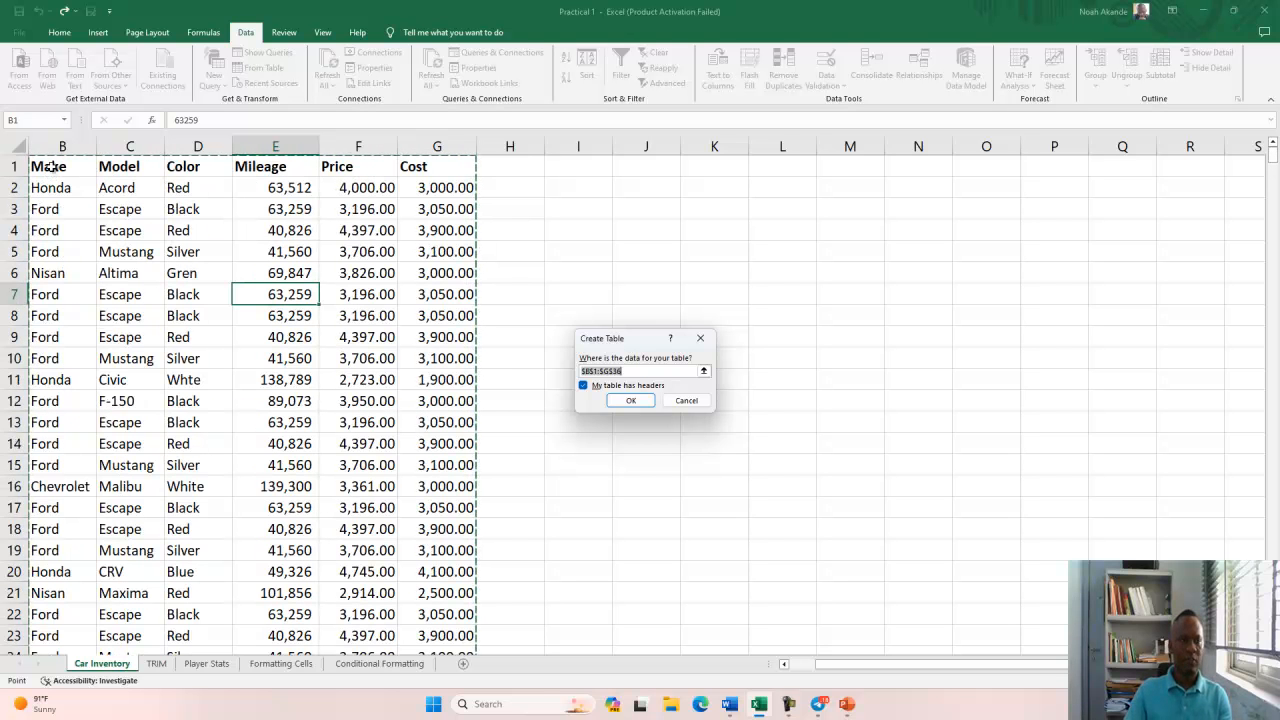
scroll(263, 270, down, 7)
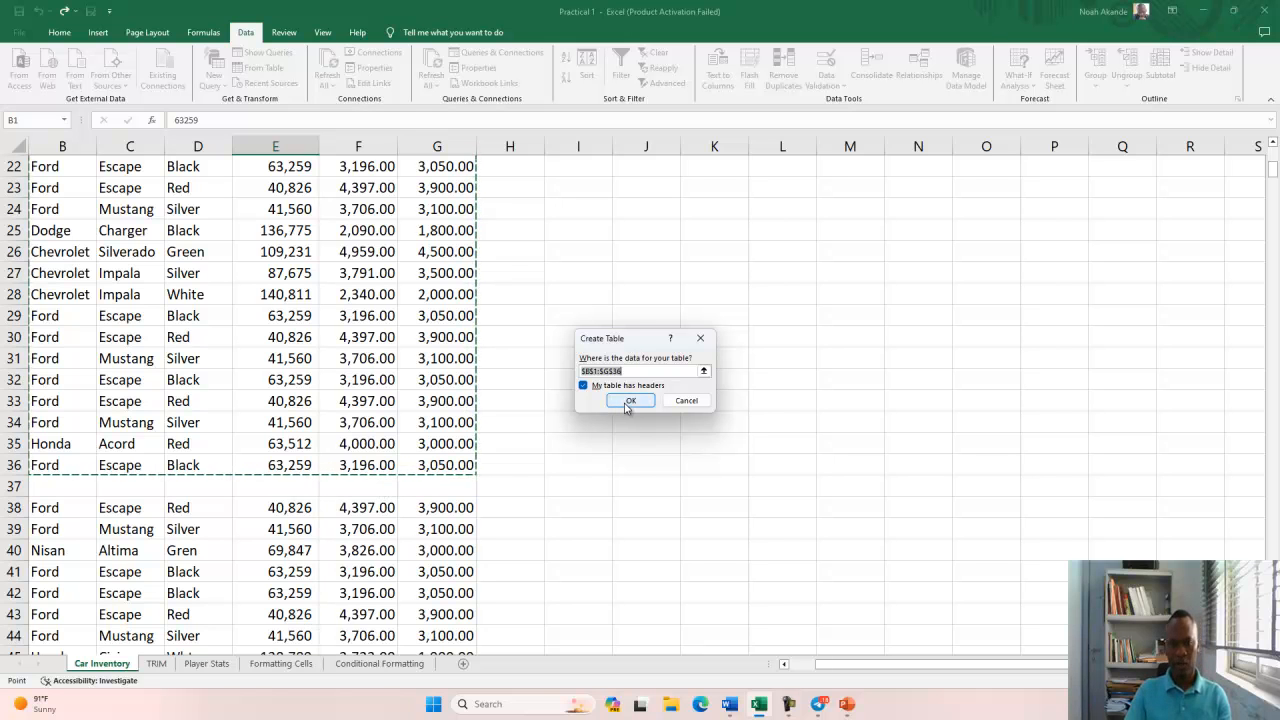
click(680, 401)
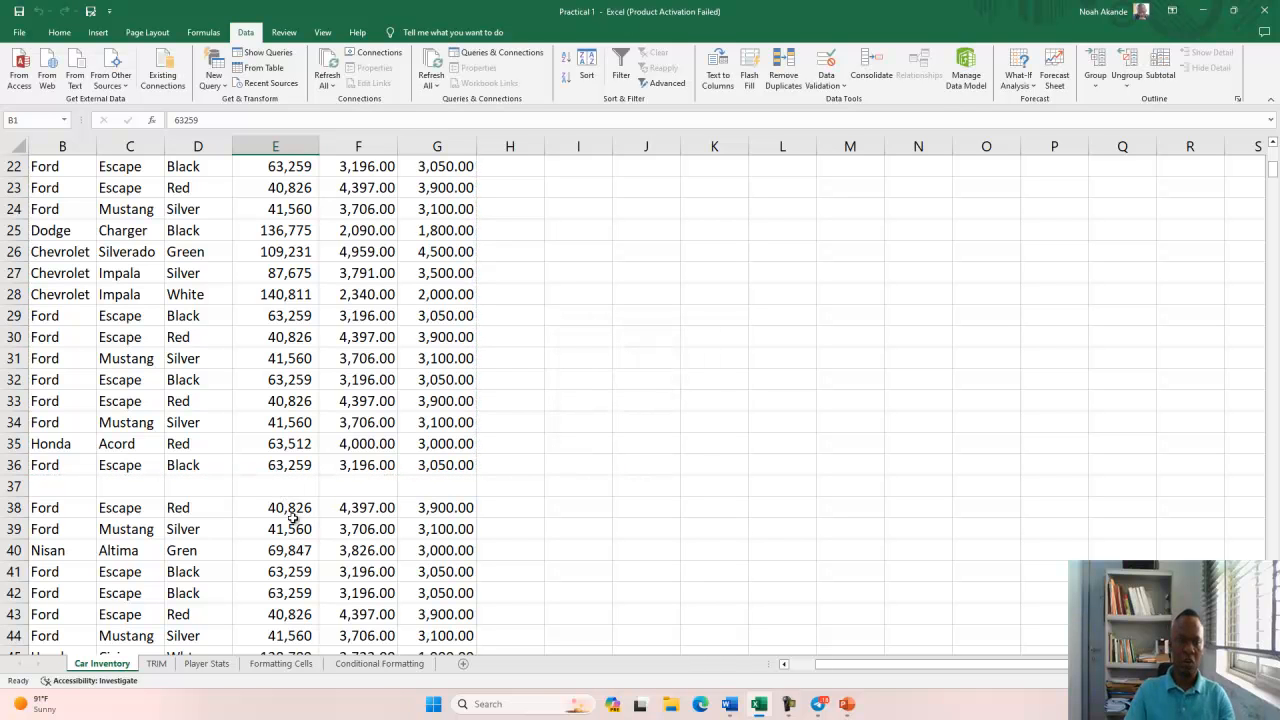
Look through the Car Inventory rows for blank rows that split the data into separate blocks.
scroll(308, 453, up, 1)
scroll(308, 453, down, 17)
scroll(308, 455, down, 14)
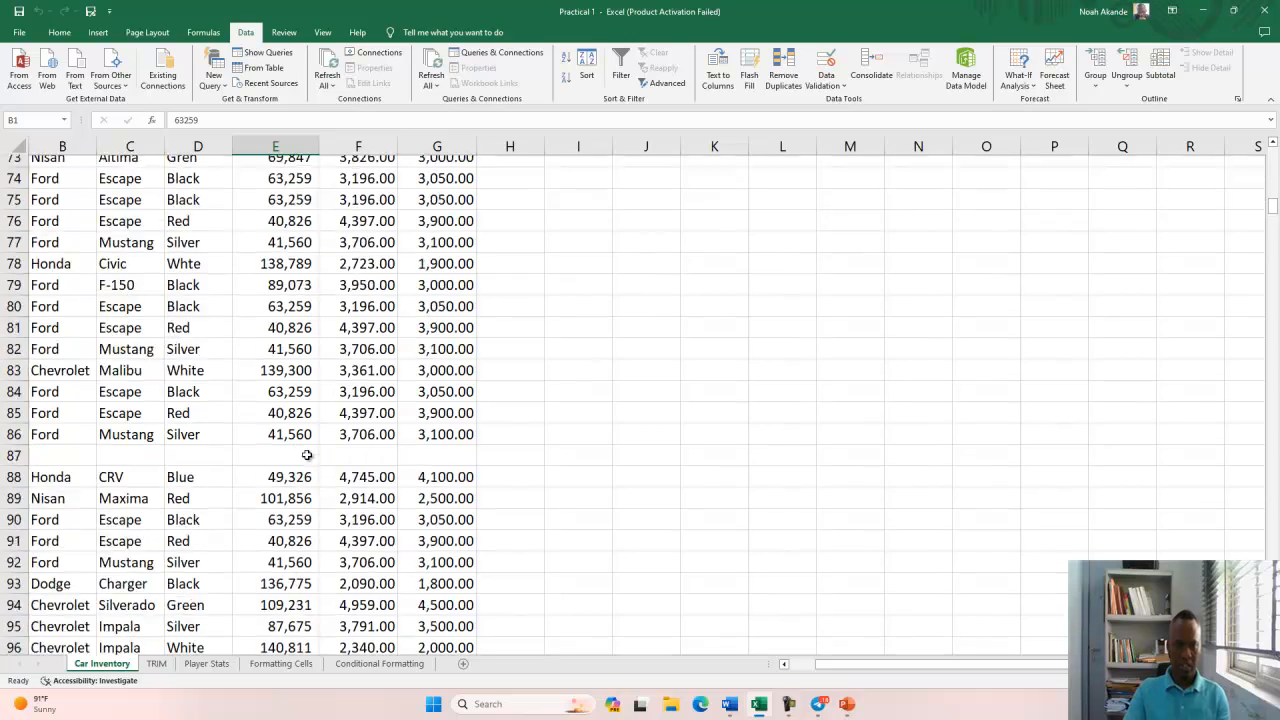
scroll(308, 455, down, 2)
scroll(303, 440, up, 18)
scroll(305, 350, up, 11)
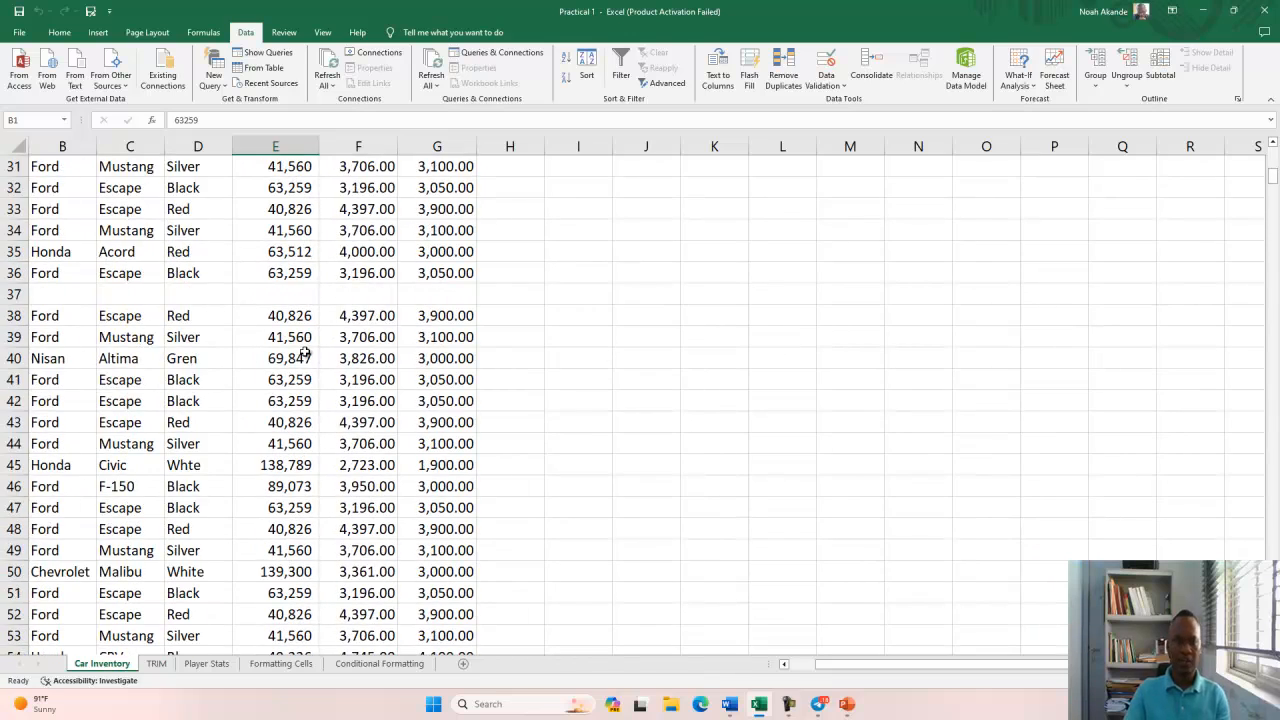
scroll(305, 350, down, 4)
Select the contiguous data block around E52, check where it starts and ends, and clear the selection.
click(273, 360)
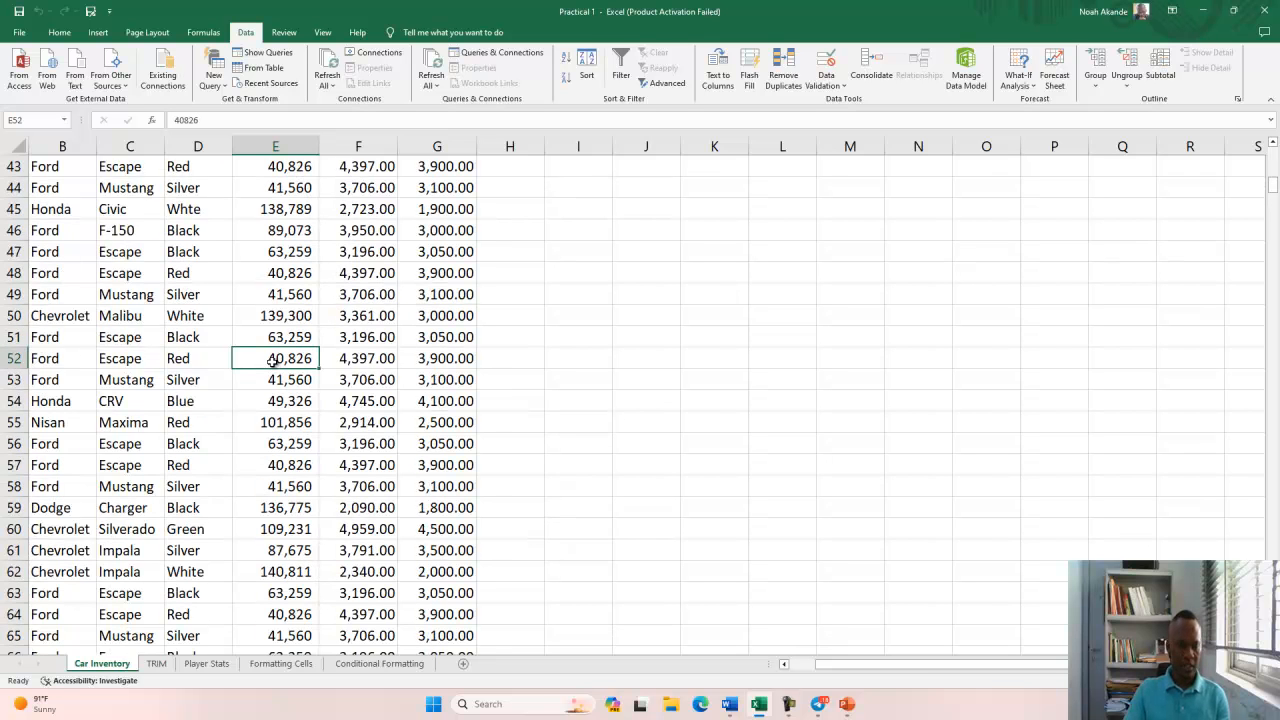
key(ctrl+a)
scroll(273, 360, up, 8)
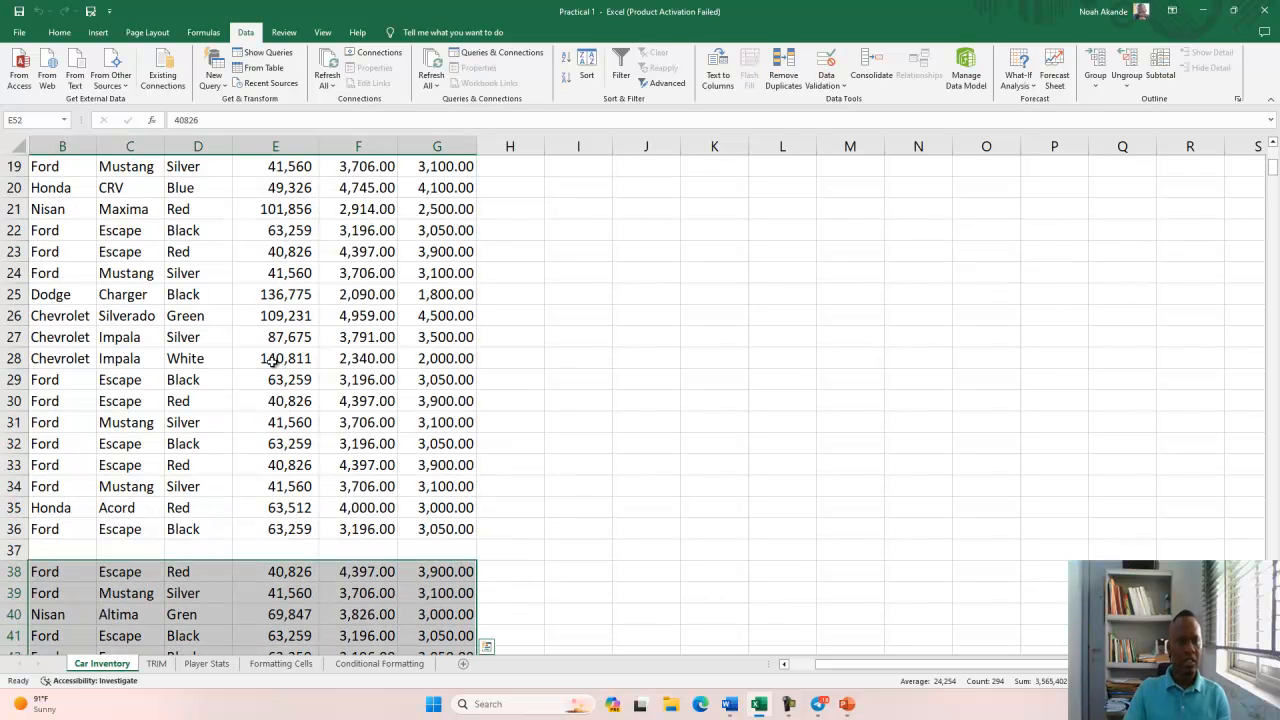
scroll(273, 360, down, 8)
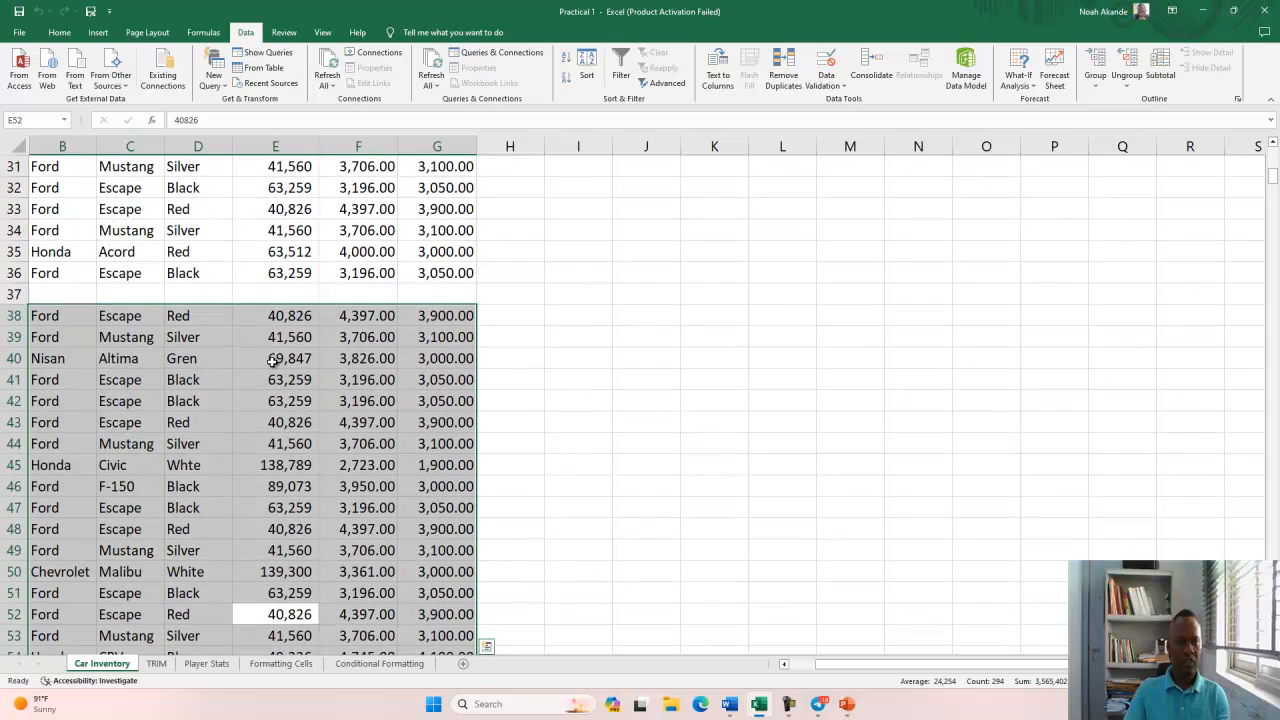
scroll(273, 360, down, 10)
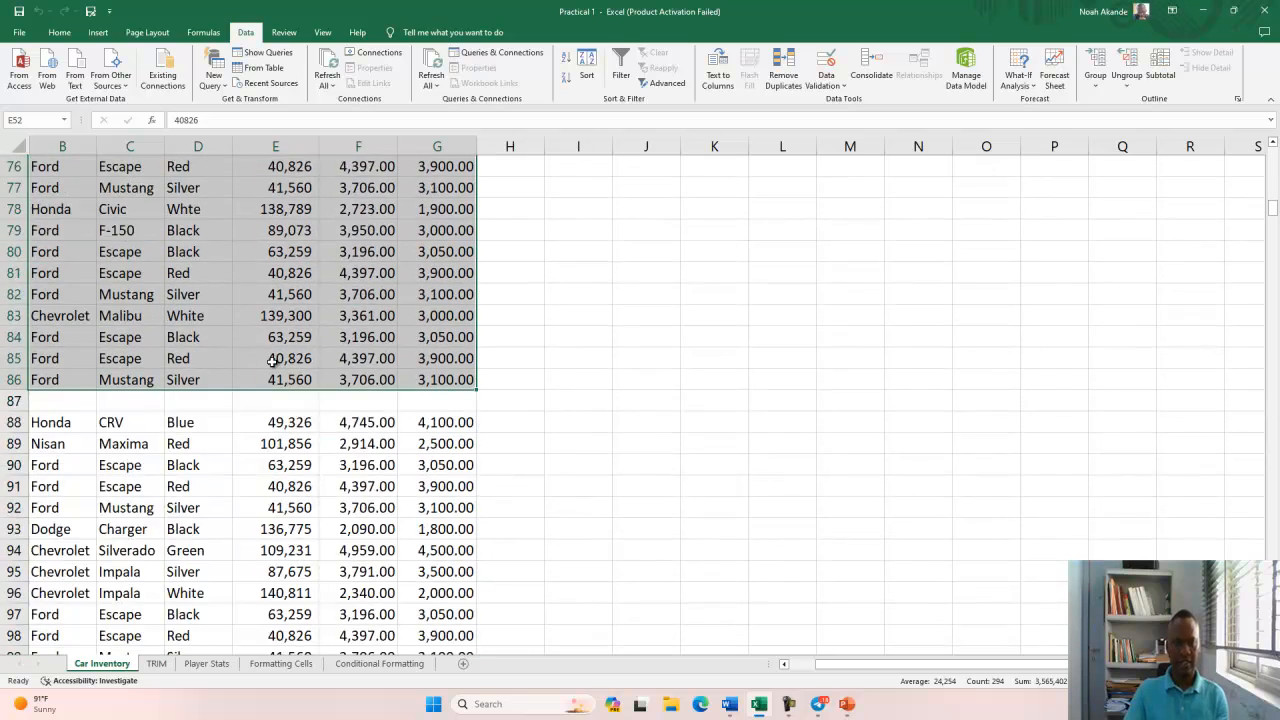
scroll(273, 360, up, 7)
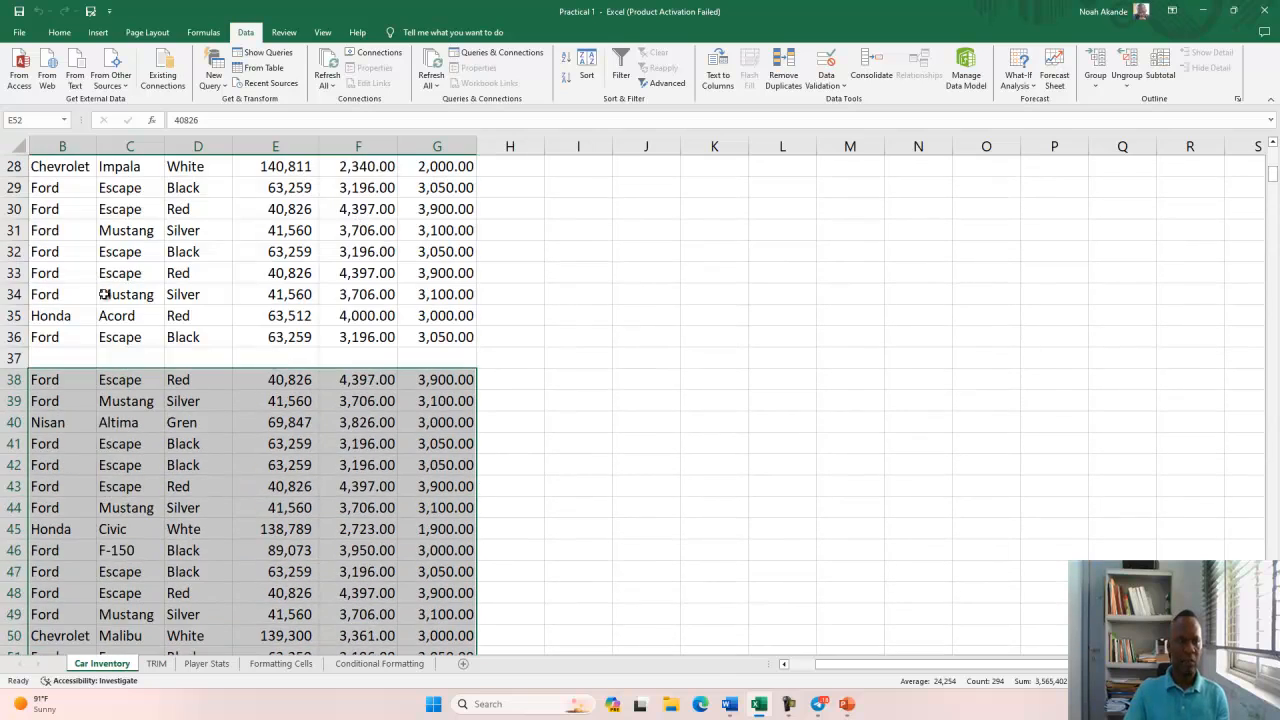
scroll(205, 387, down, 17)
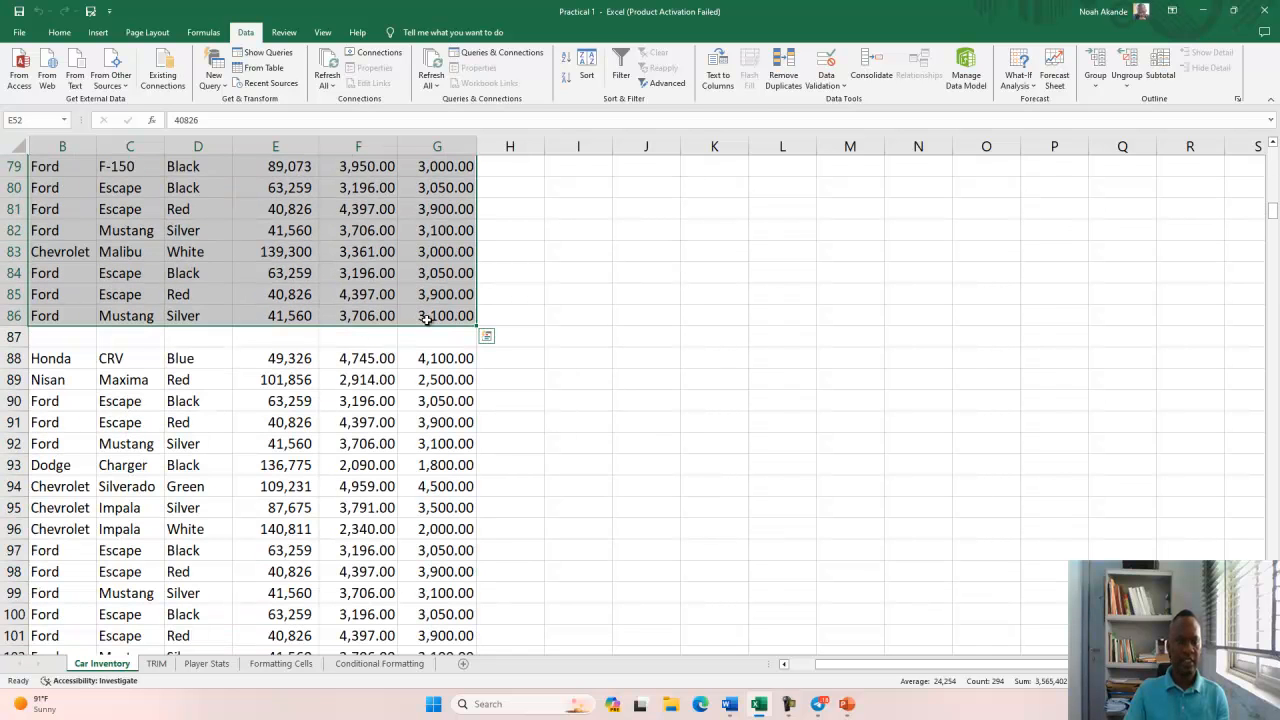
scroll(426, 318, down, 7)
scroll(420, 326, up, 10)
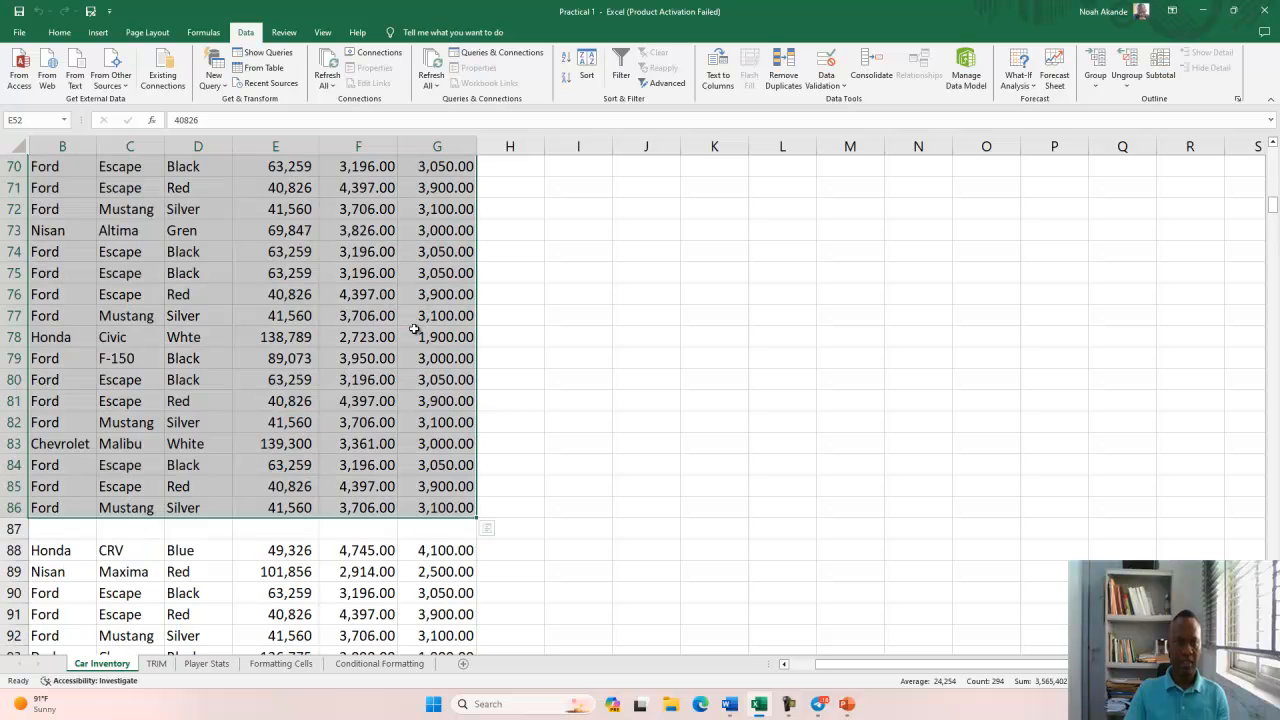
click(532, 294)
Select the full data range B1:G699 on the Car Inventory sheet and start a From Table query on it.
scroll(337, 246, up, 20)
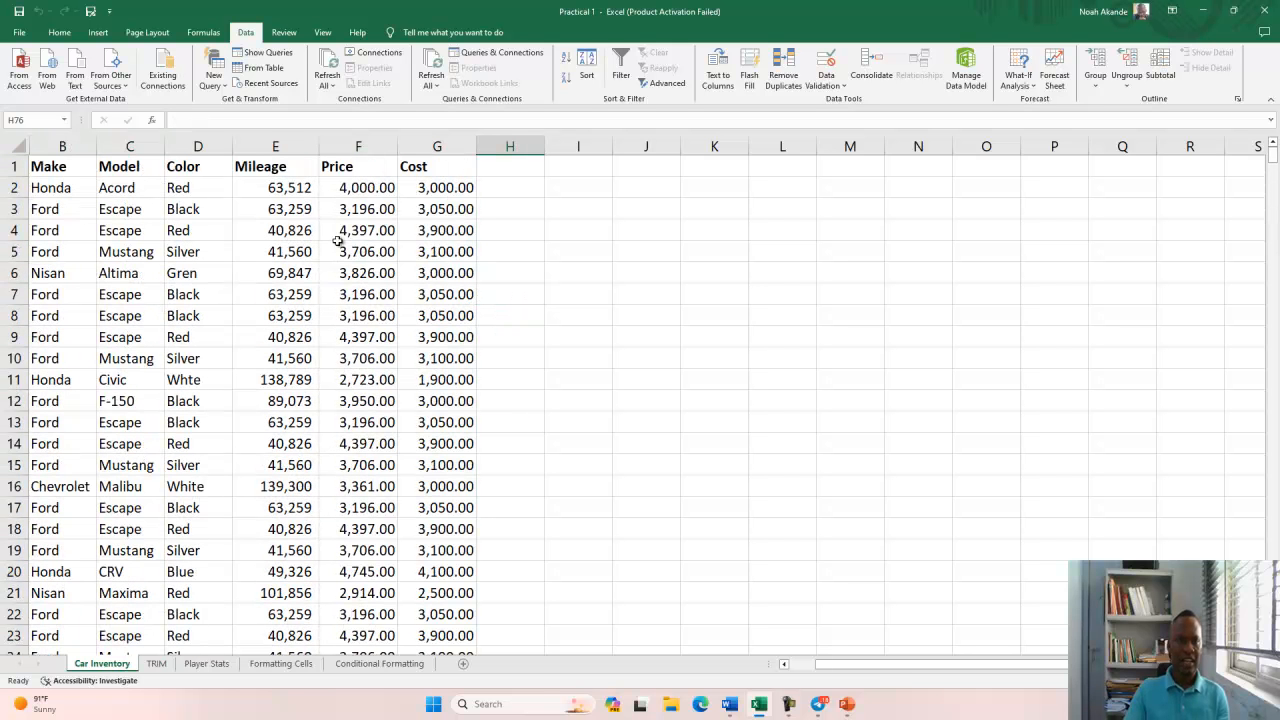
drag(35, 167, 459, 578)
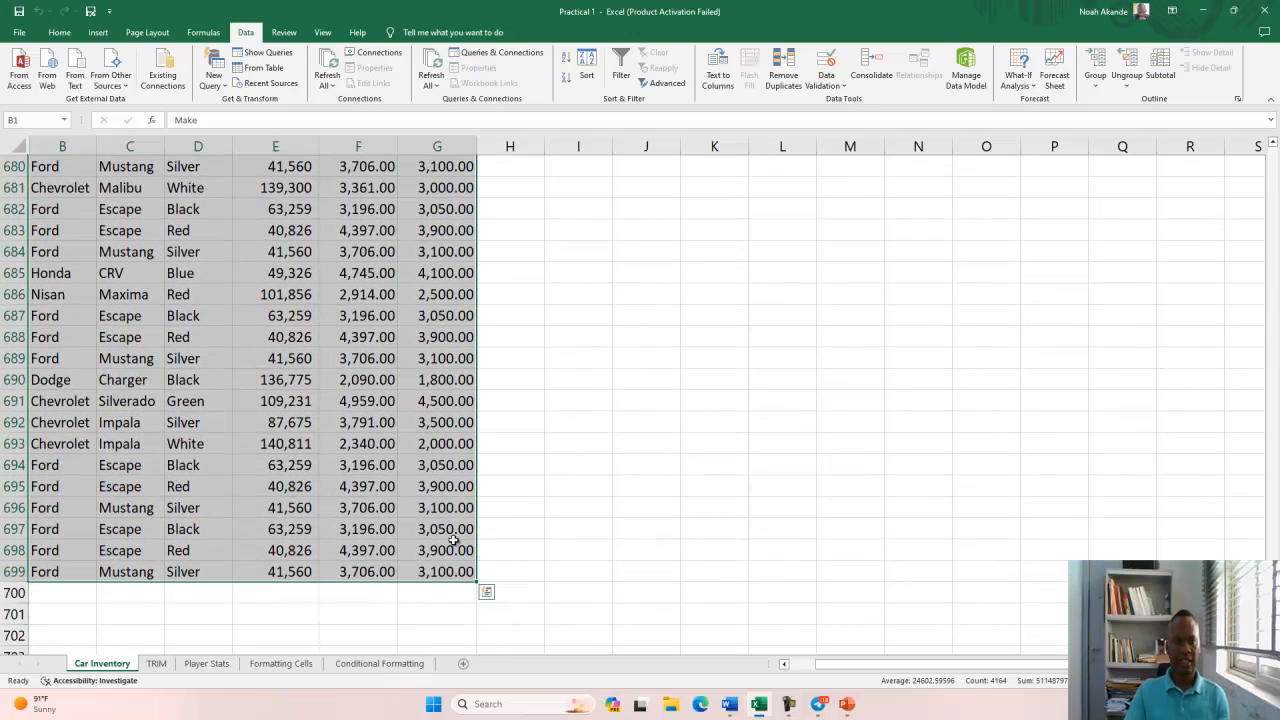
click(265, 68)
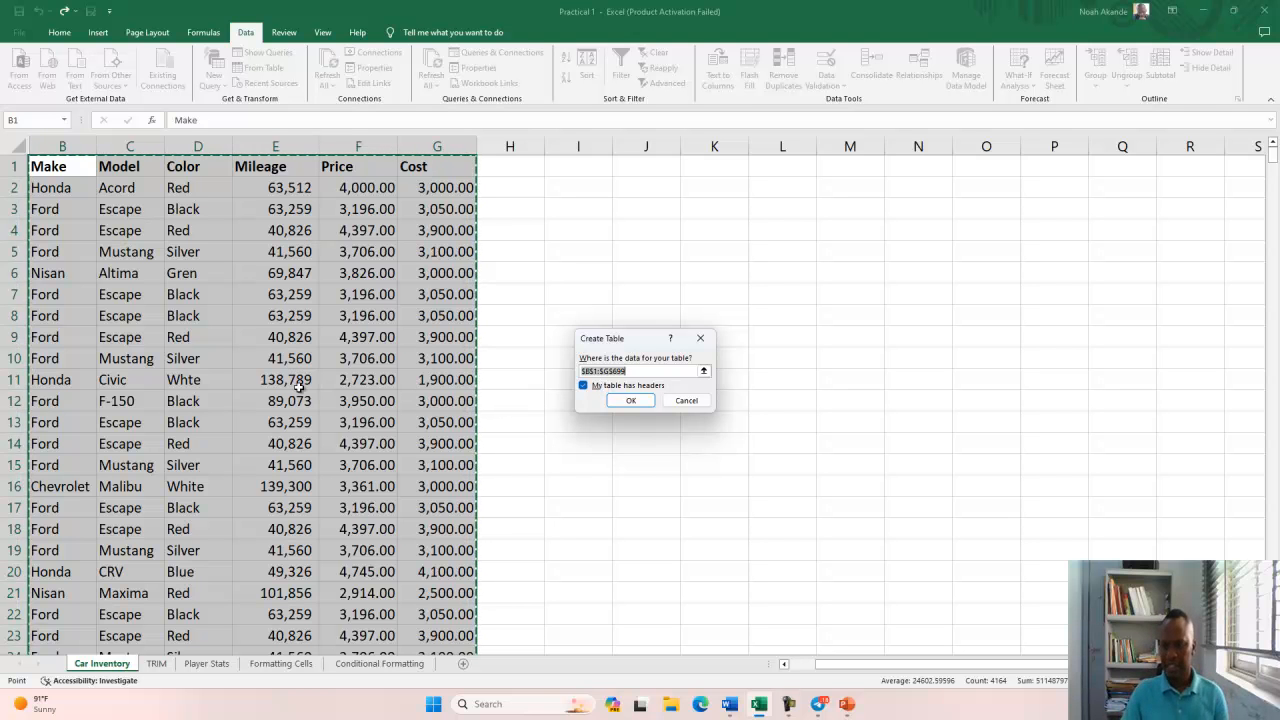
Check that the range covers every data row and create the table with headers, opening it in Power Query Editor.
scroll(266, 407, down, 7)
scroll(266, 407, down, 20)
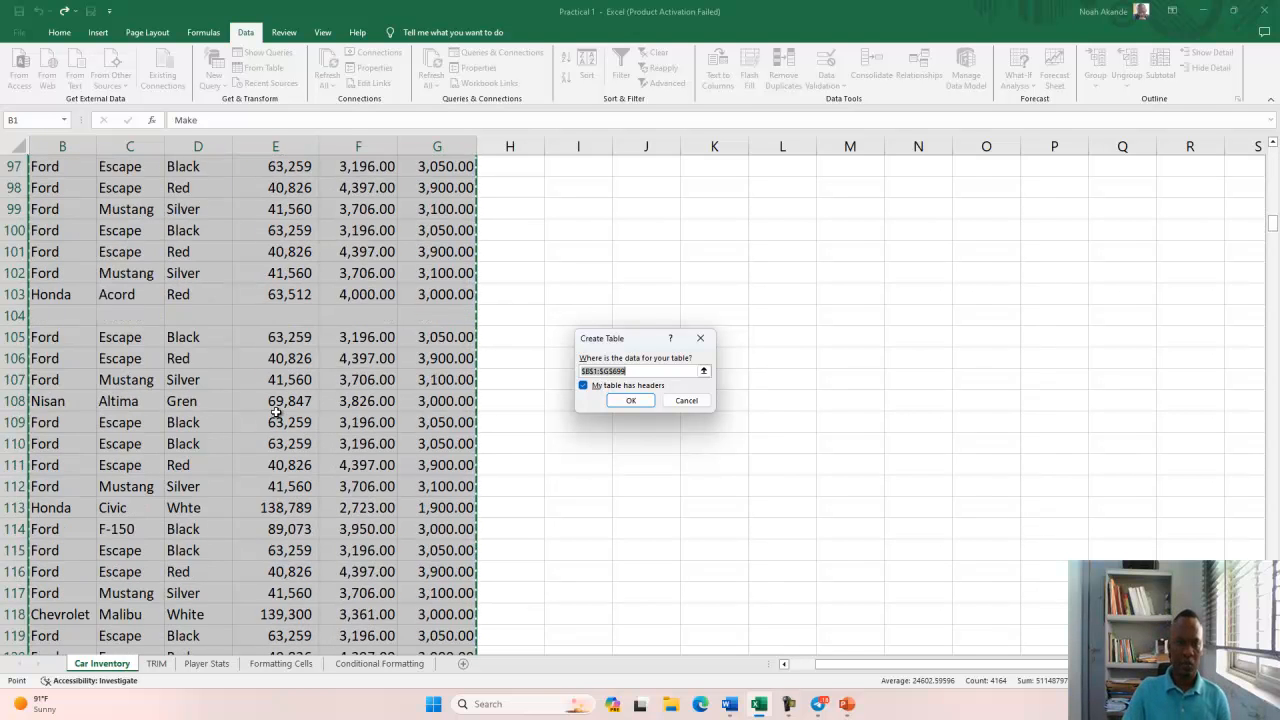
scroll(275, 418, down, 20)
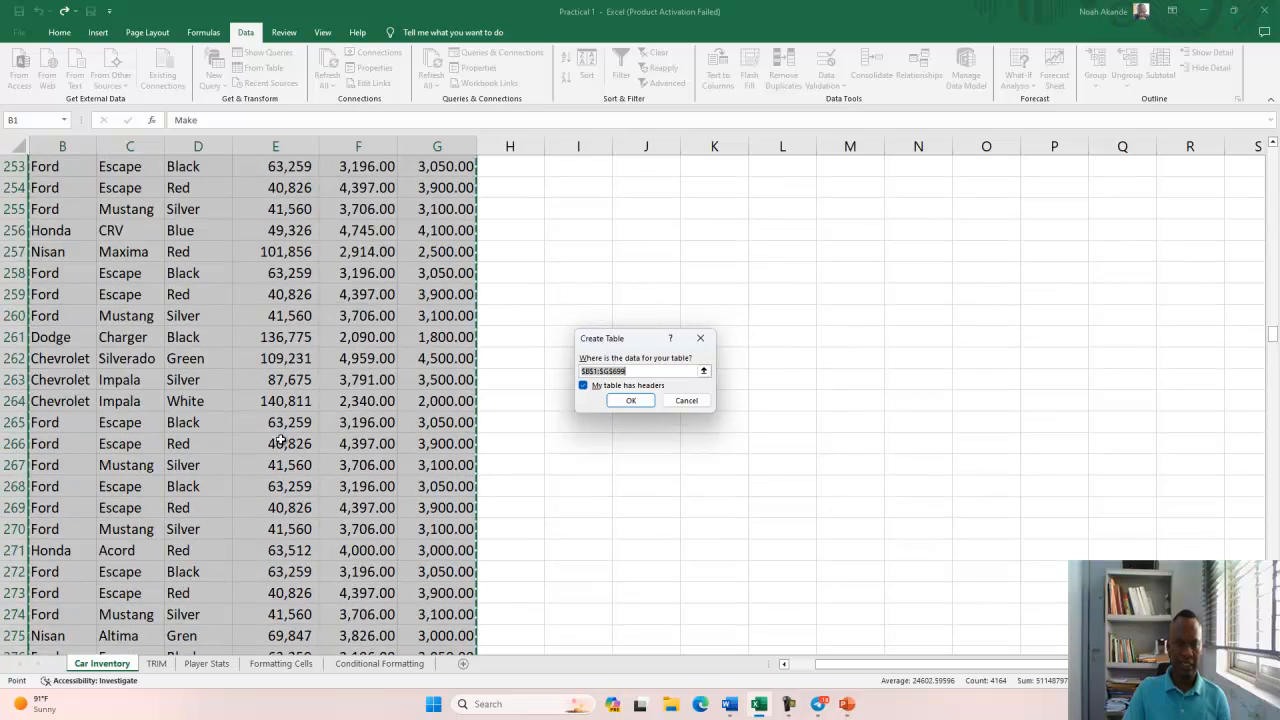
scroll(280, 440, down, 20)
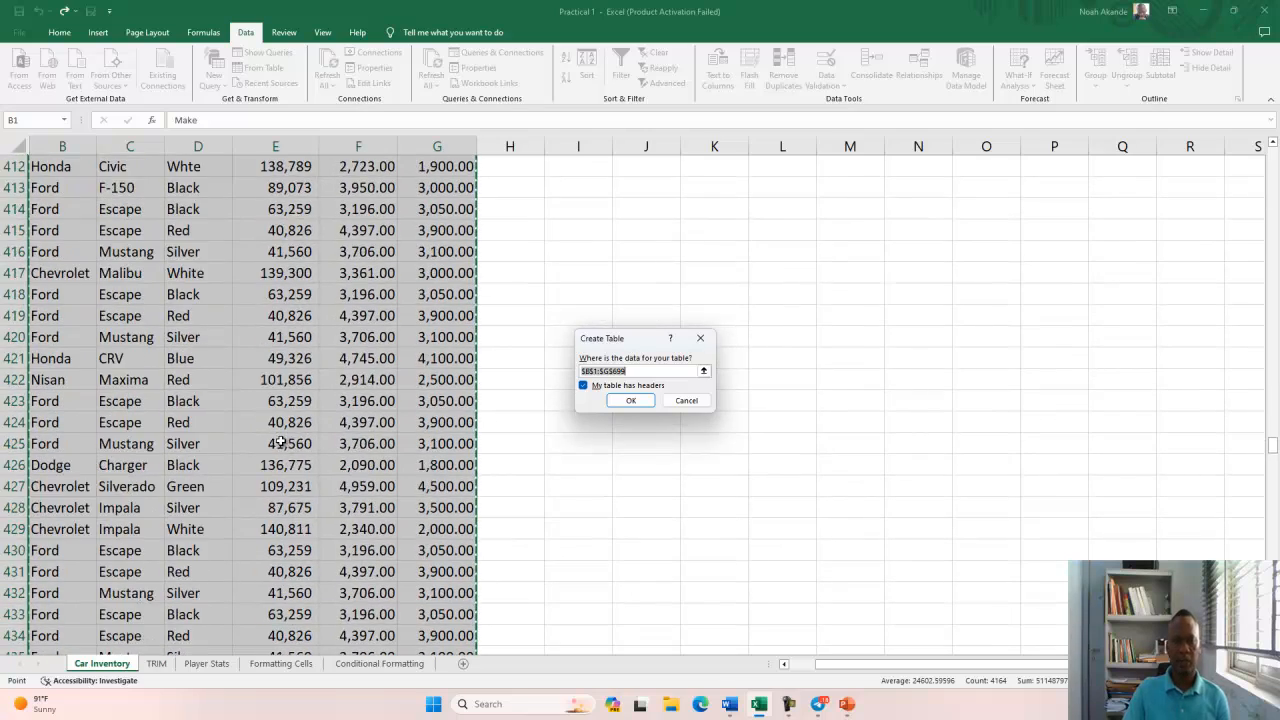
scroll(284, 448, down, 20)
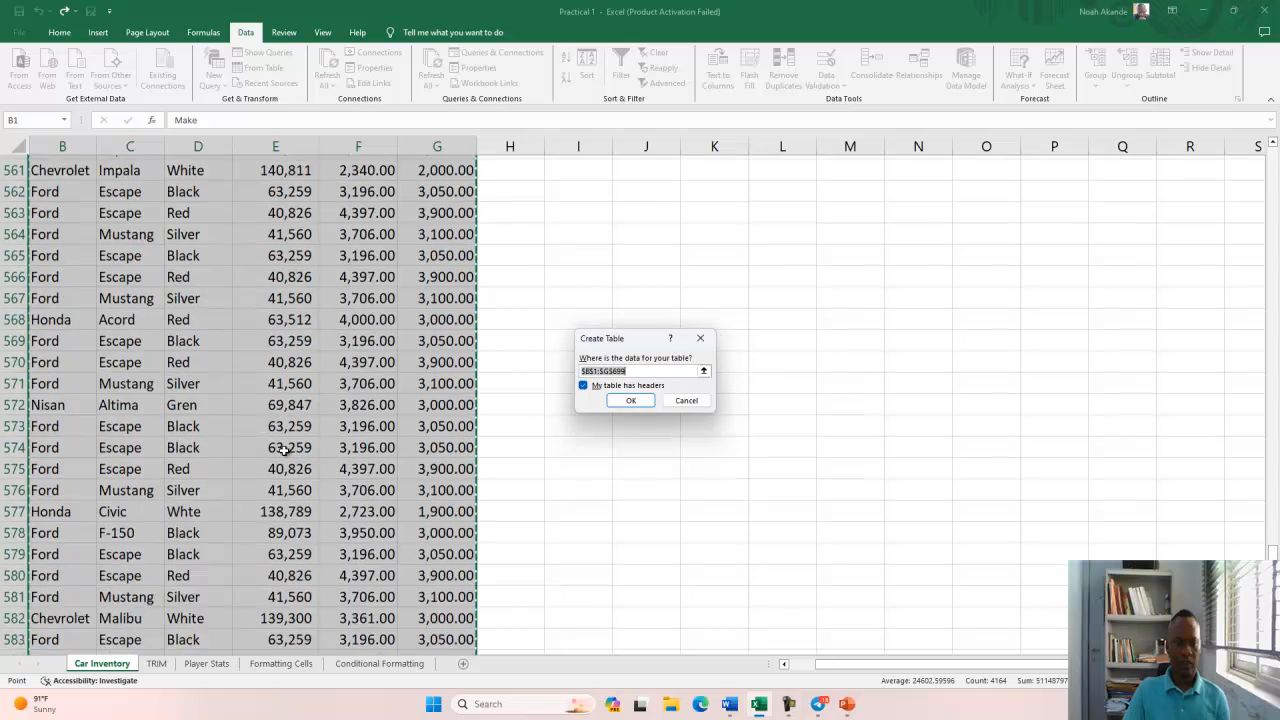
scroll(284, 450, down, 20)
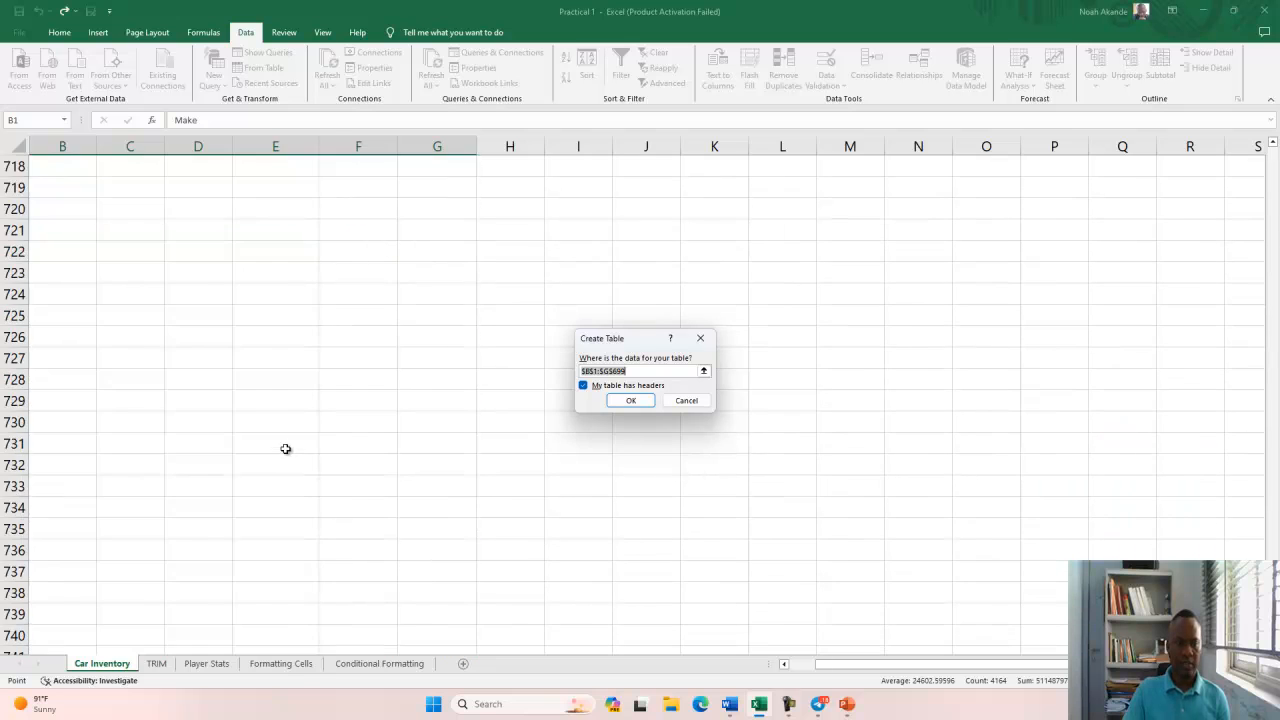
scroll(282, 445, up, 12)
scroll(282, 445, up, 14)
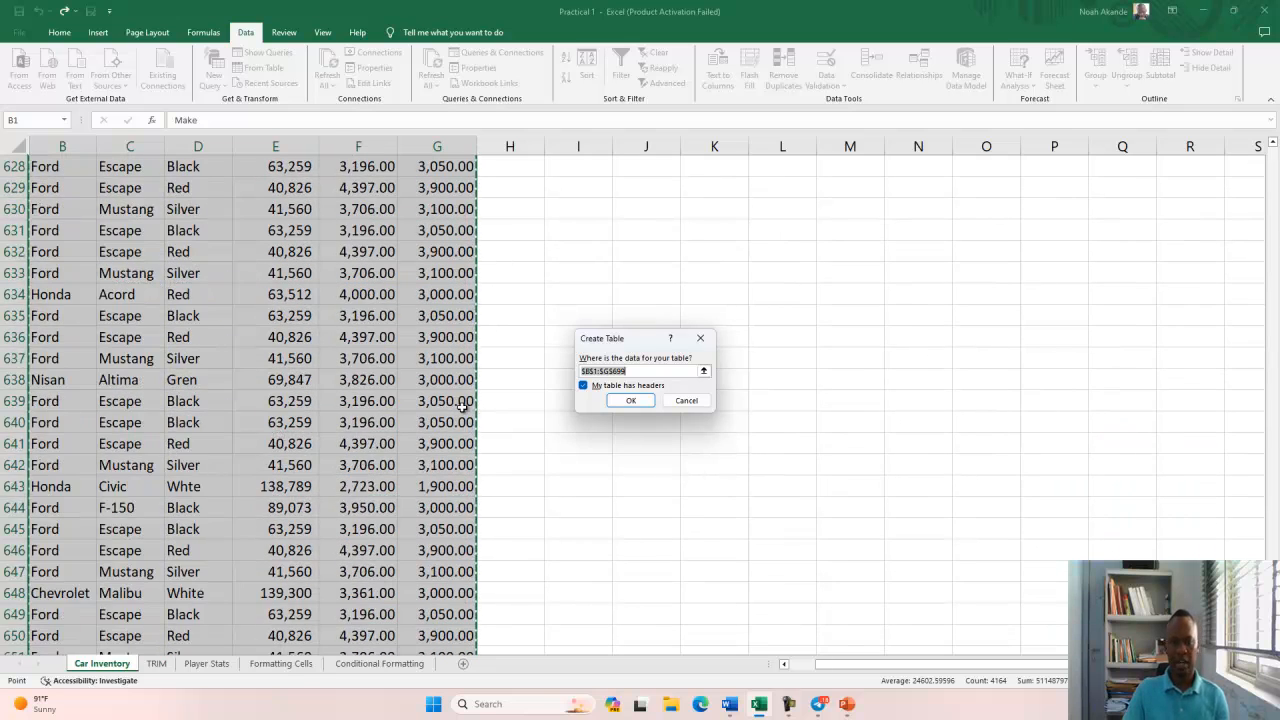
scroll(428, 404, up, 16)
scroll(400, 356, up, 17)
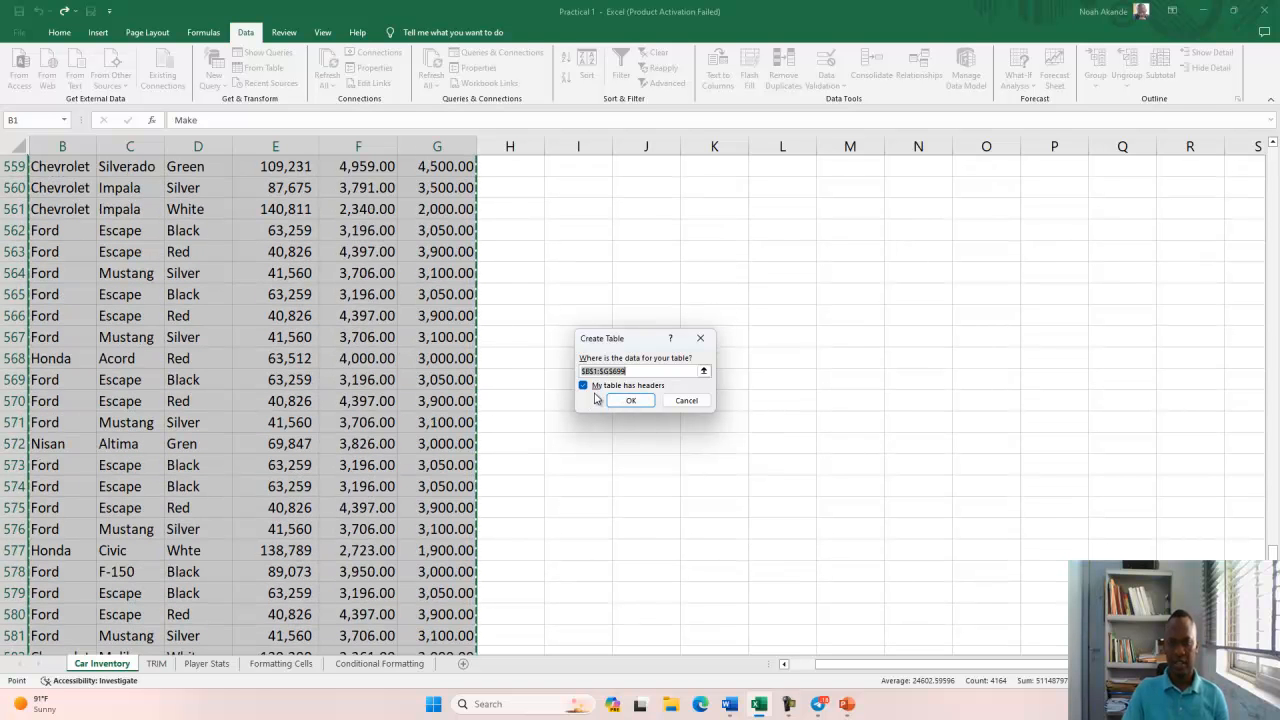
scroll(264, 358, down, 1)
scroll(264, 358, up, 20)
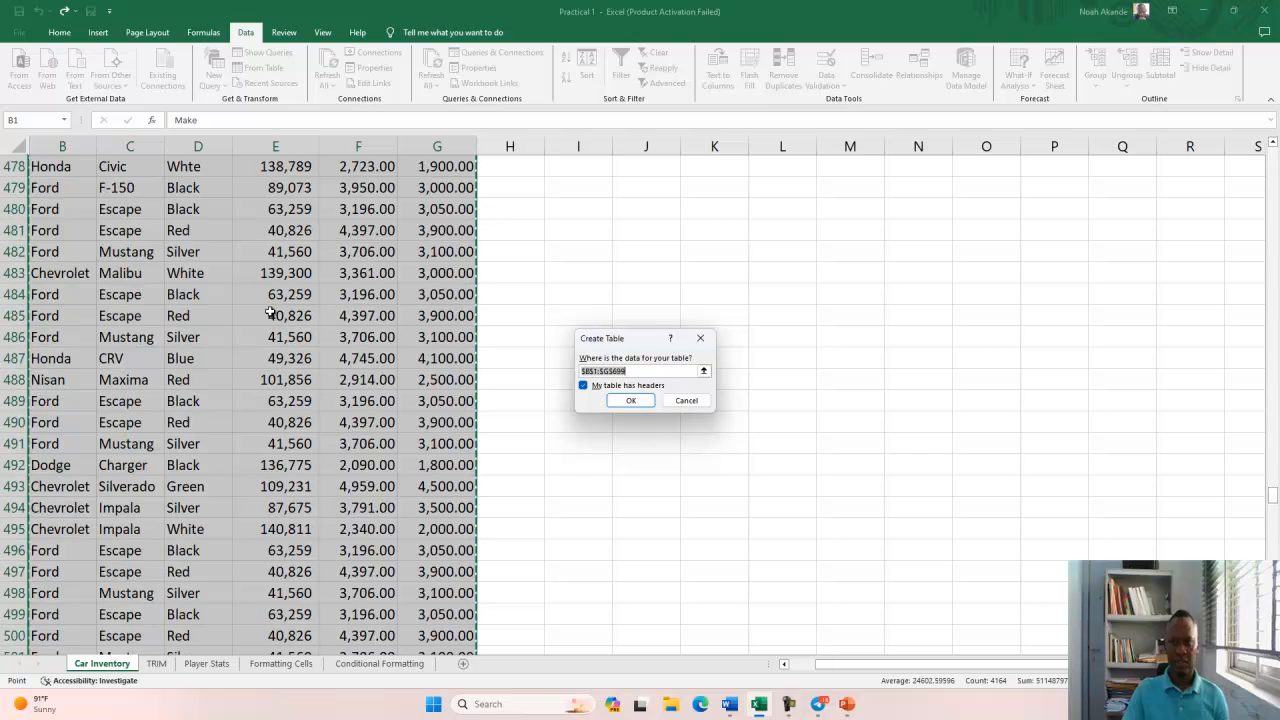
scroll(267, 308, up, 2)
drag(1272, 450, 1258, 155)
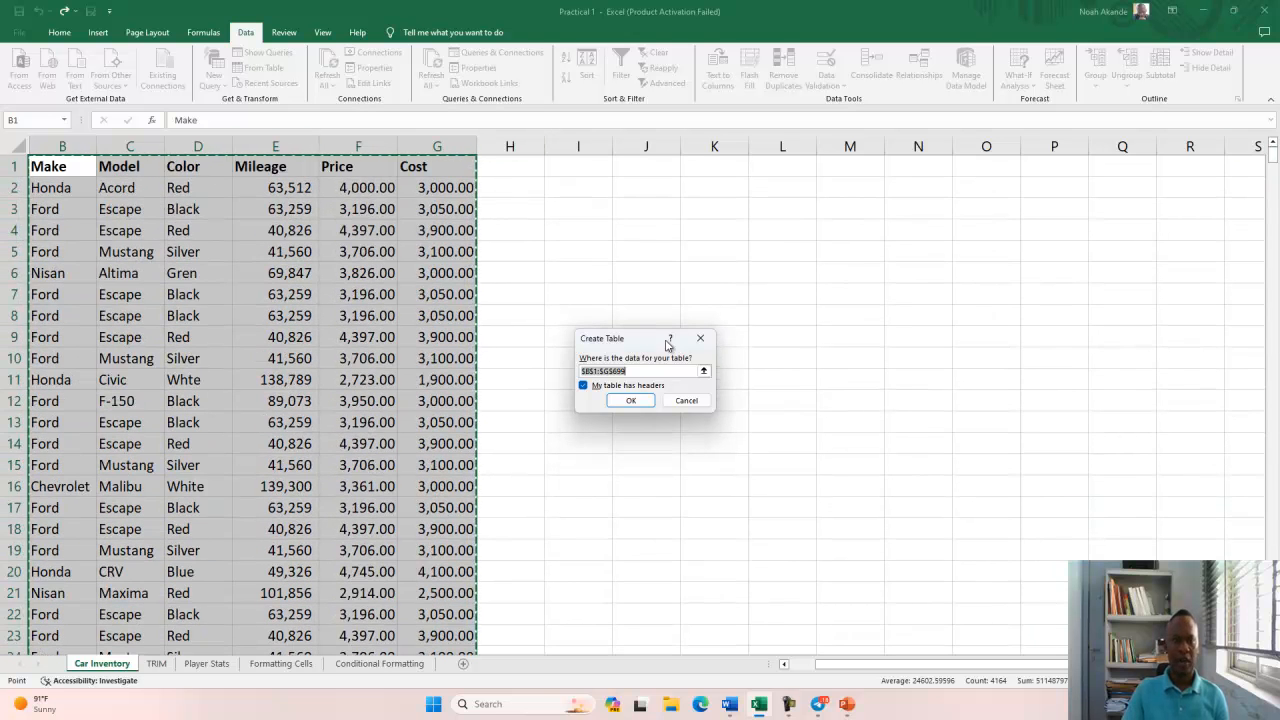
click(621, 399)
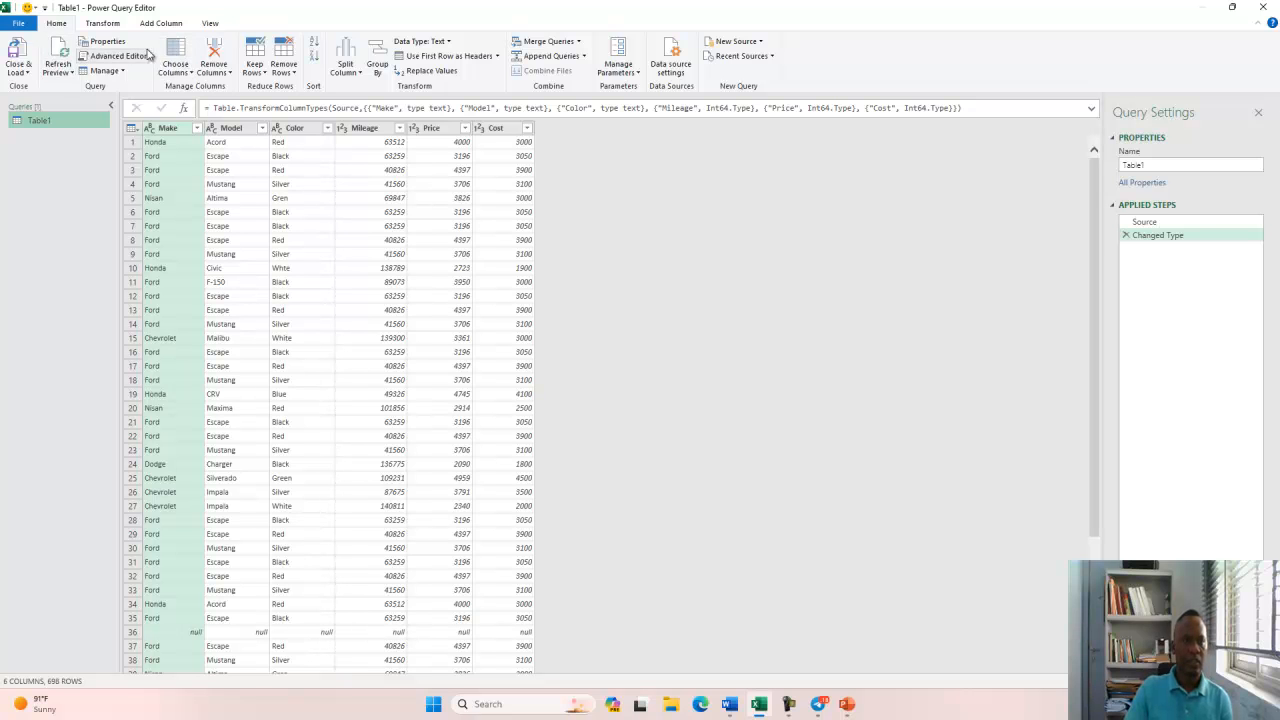
Remove the Color column from the Table1 query.
click(232, 73)
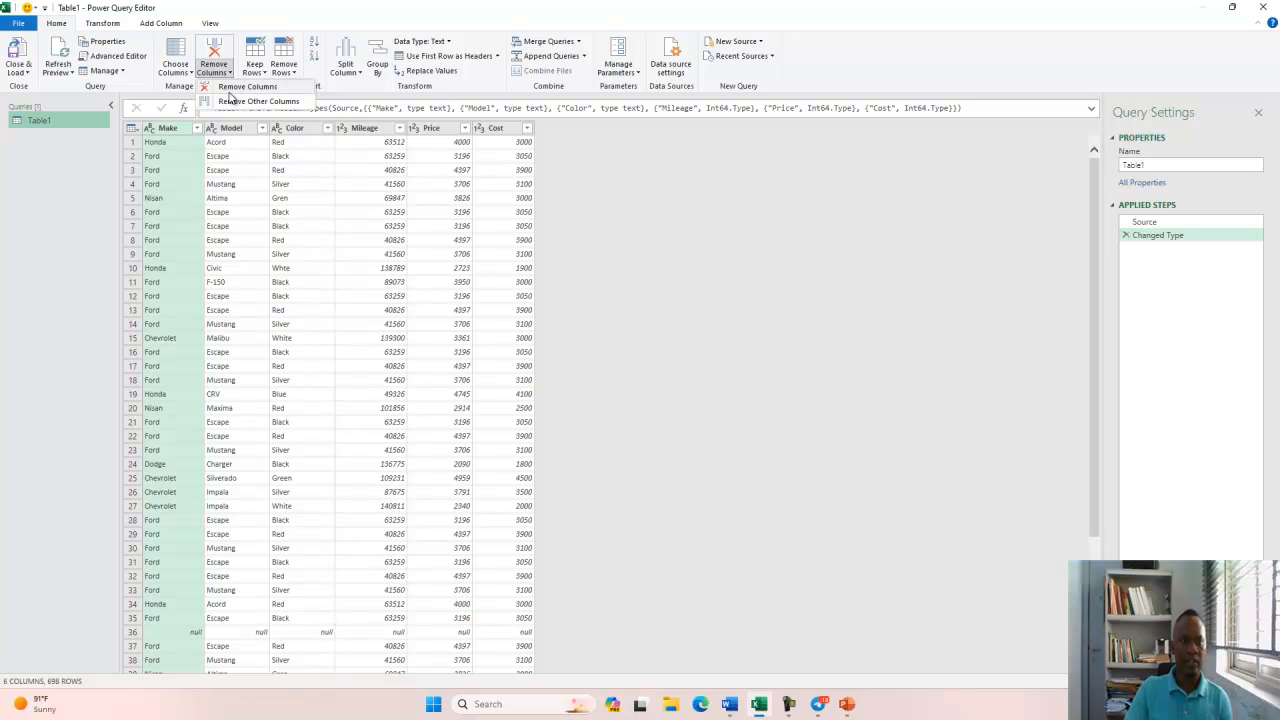
click(303, 132)
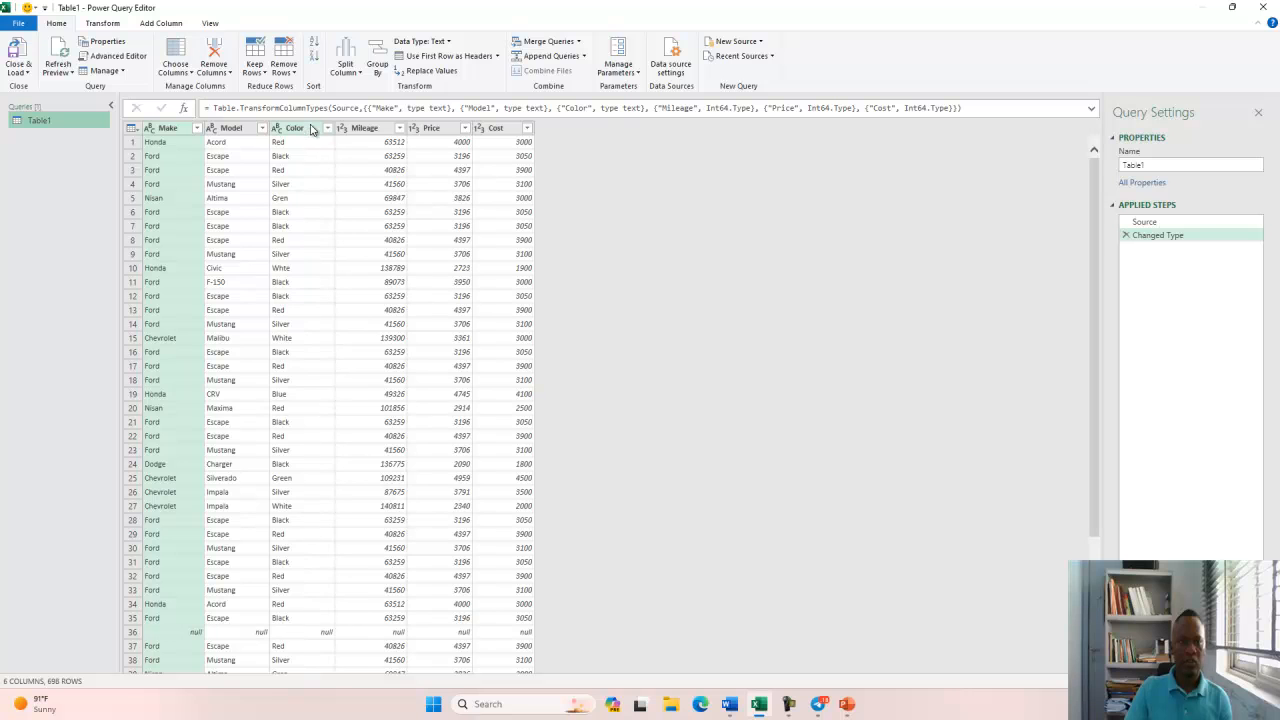
click(312, 130)
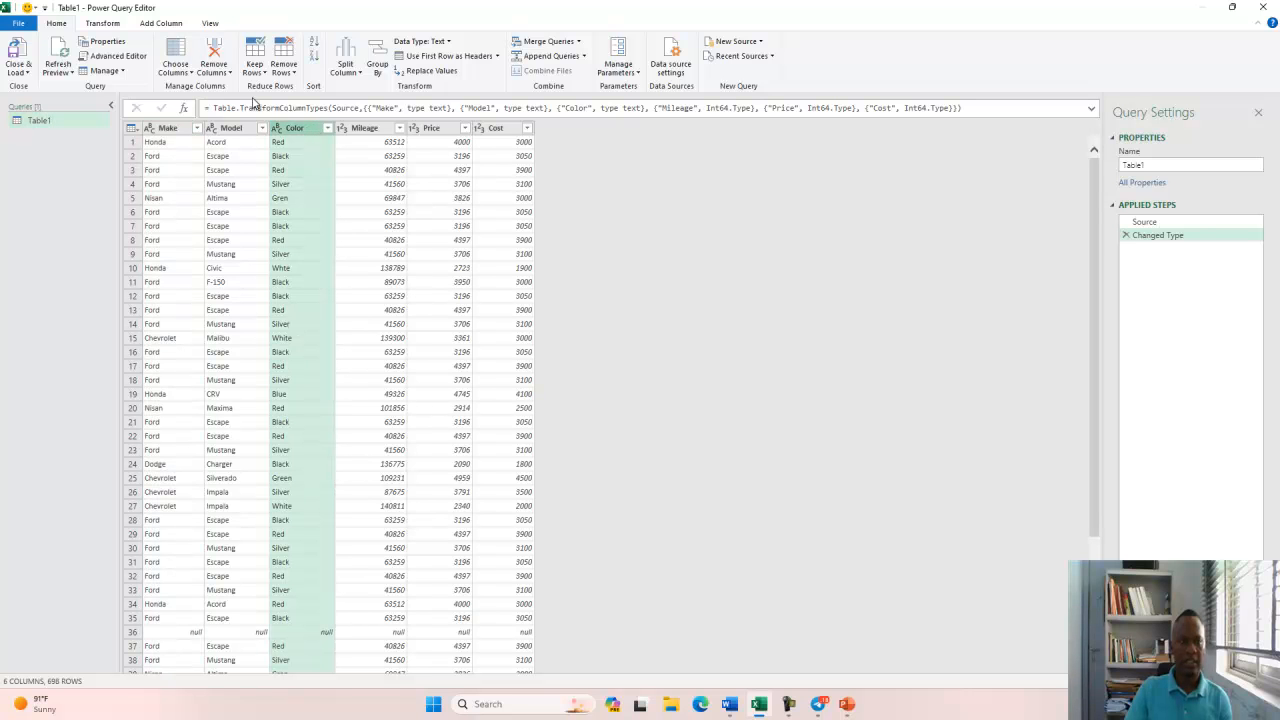
click(213, 70)
click(245, 87)
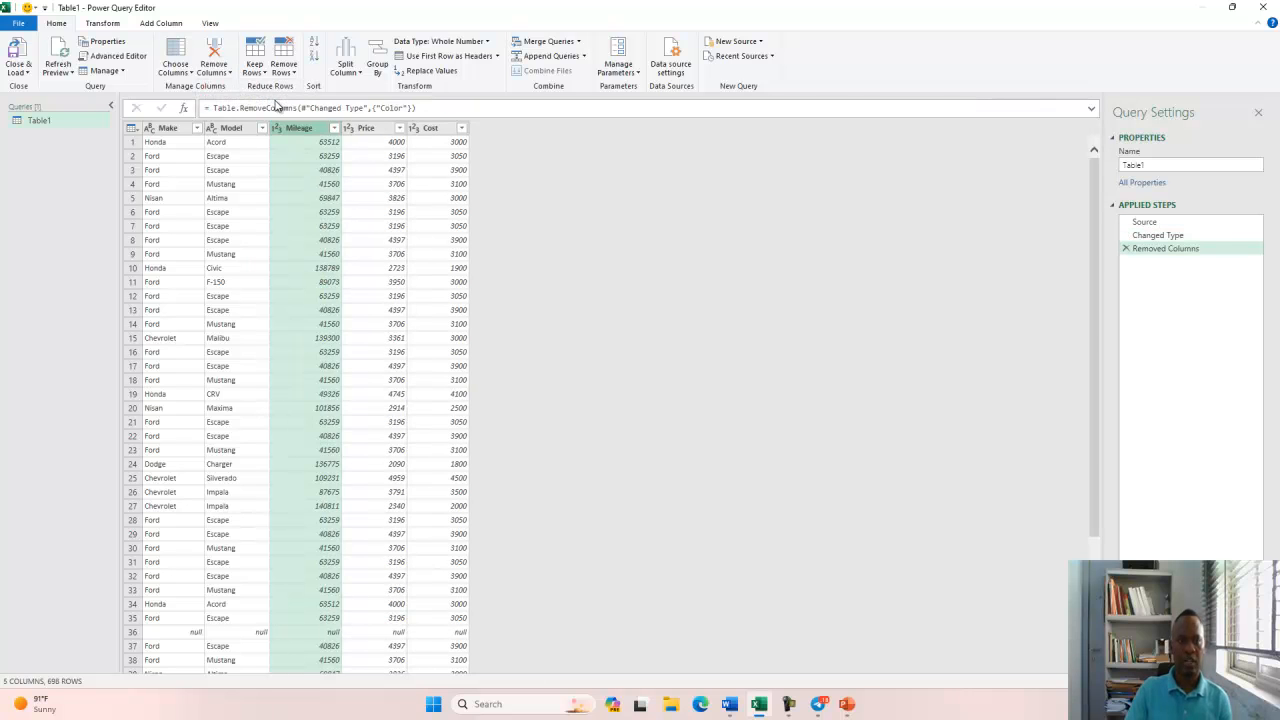
Remove the bottom 5 rows from the Table1 query.
click(135, 213)
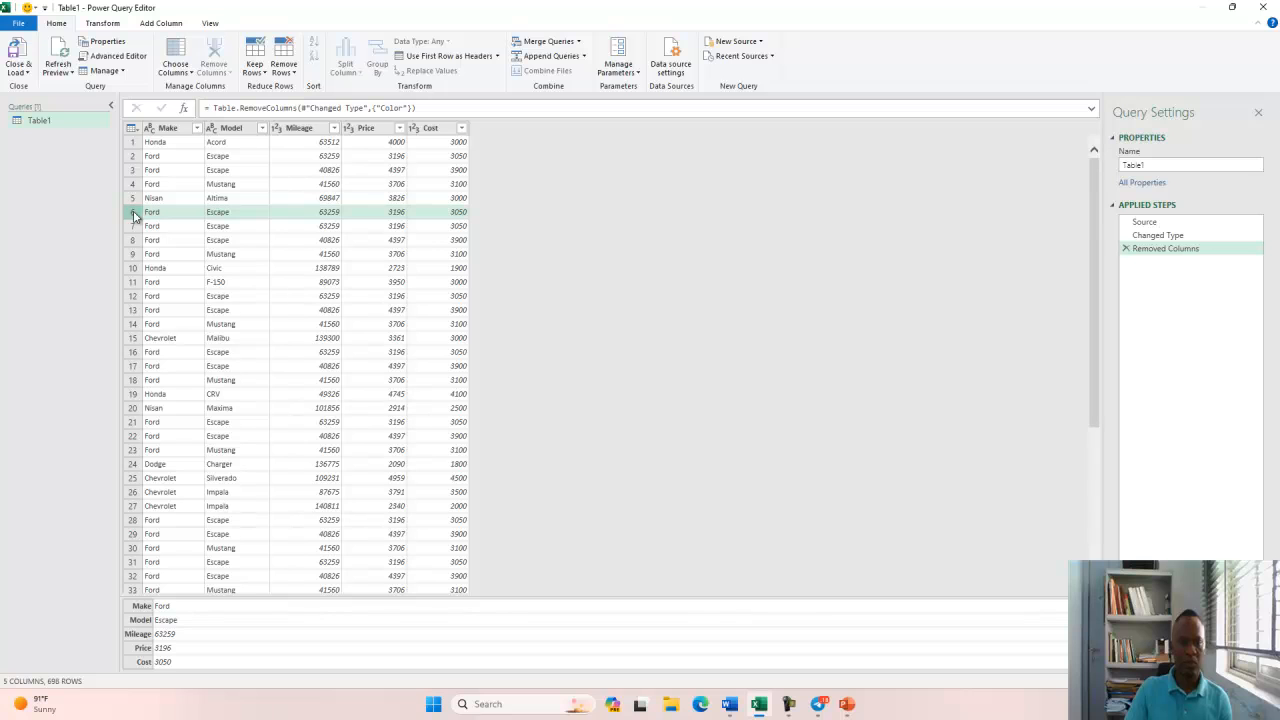
click(283, 72)
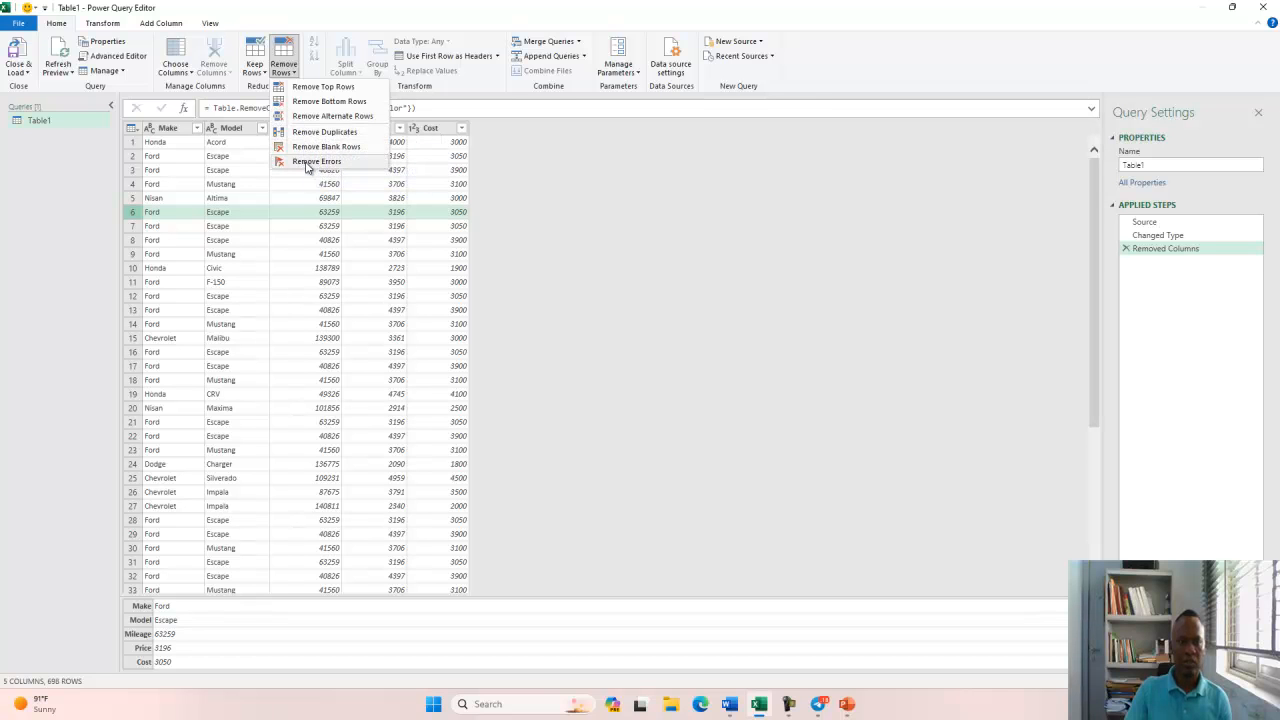
click(318, 103)
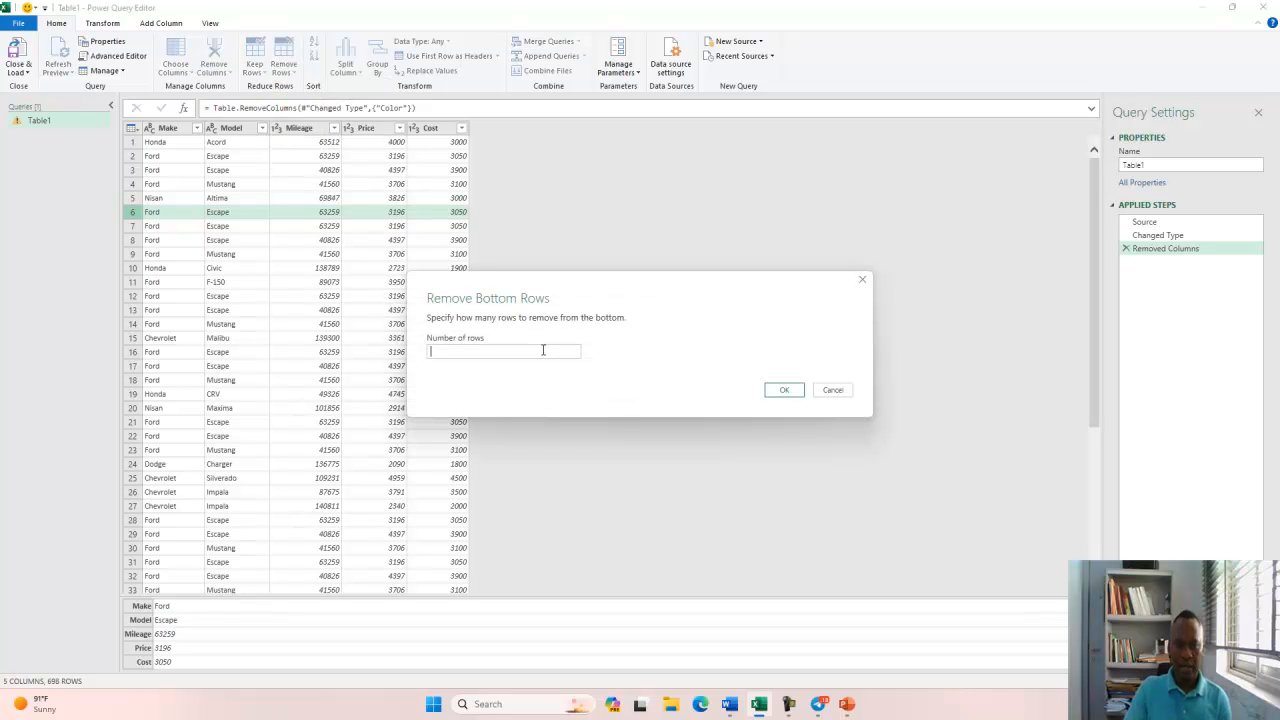
click(543, 350)
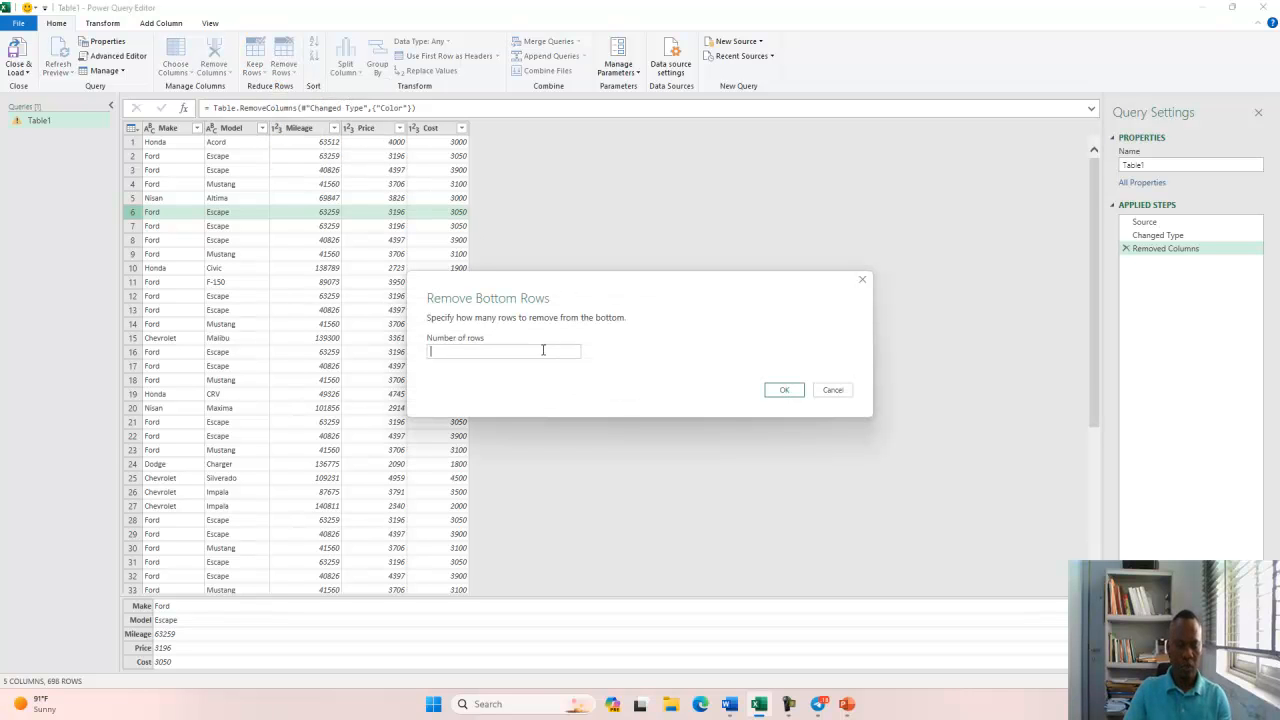
text(5)
click(784, 390)
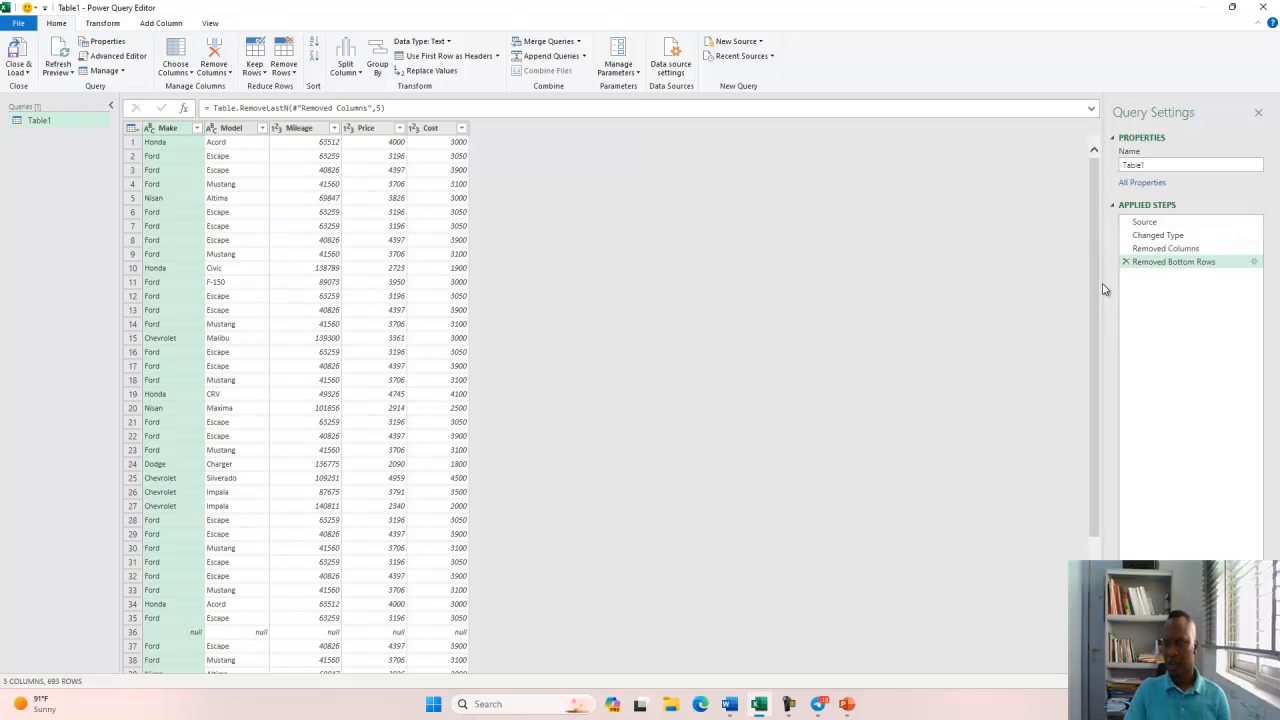
Widen the query settings and review the Source, Removed Columns and Removed Bottom Rows steps, ending on the Source step.
drag(1103, 287, 1028, 260)
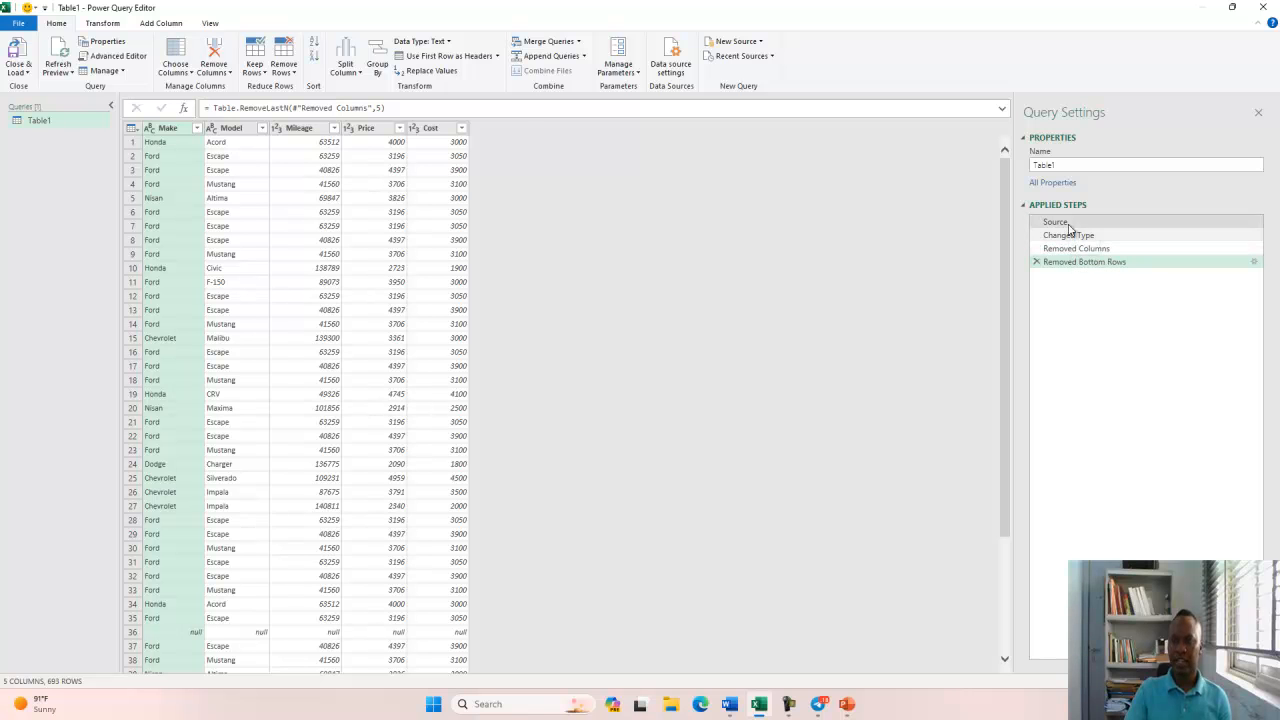
click(1068, 223)
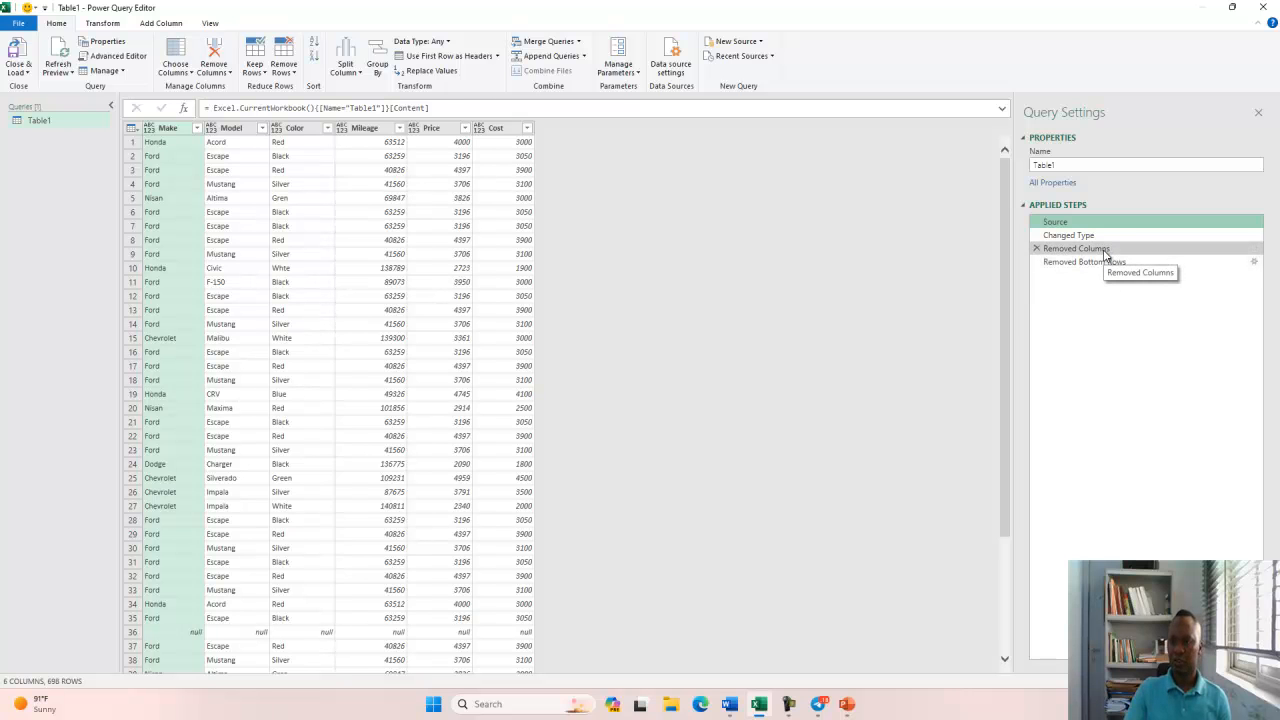
click(1106, 252)
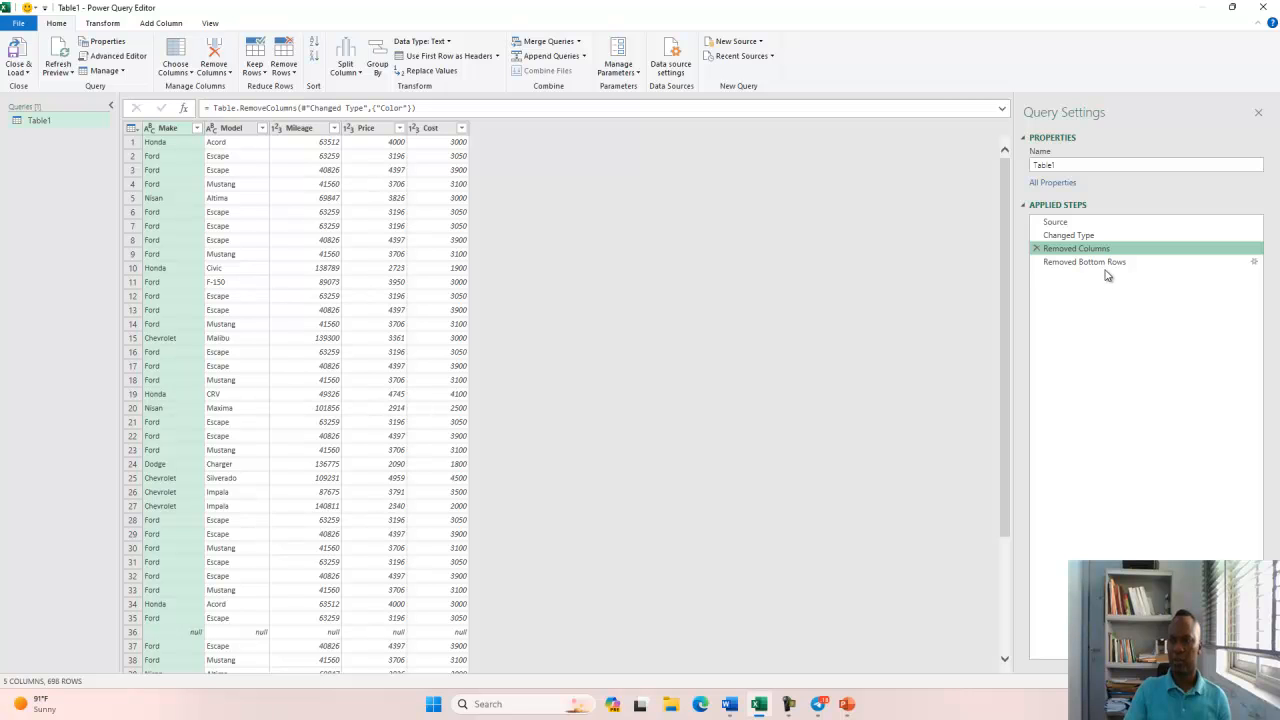
double_click(1107, 263)
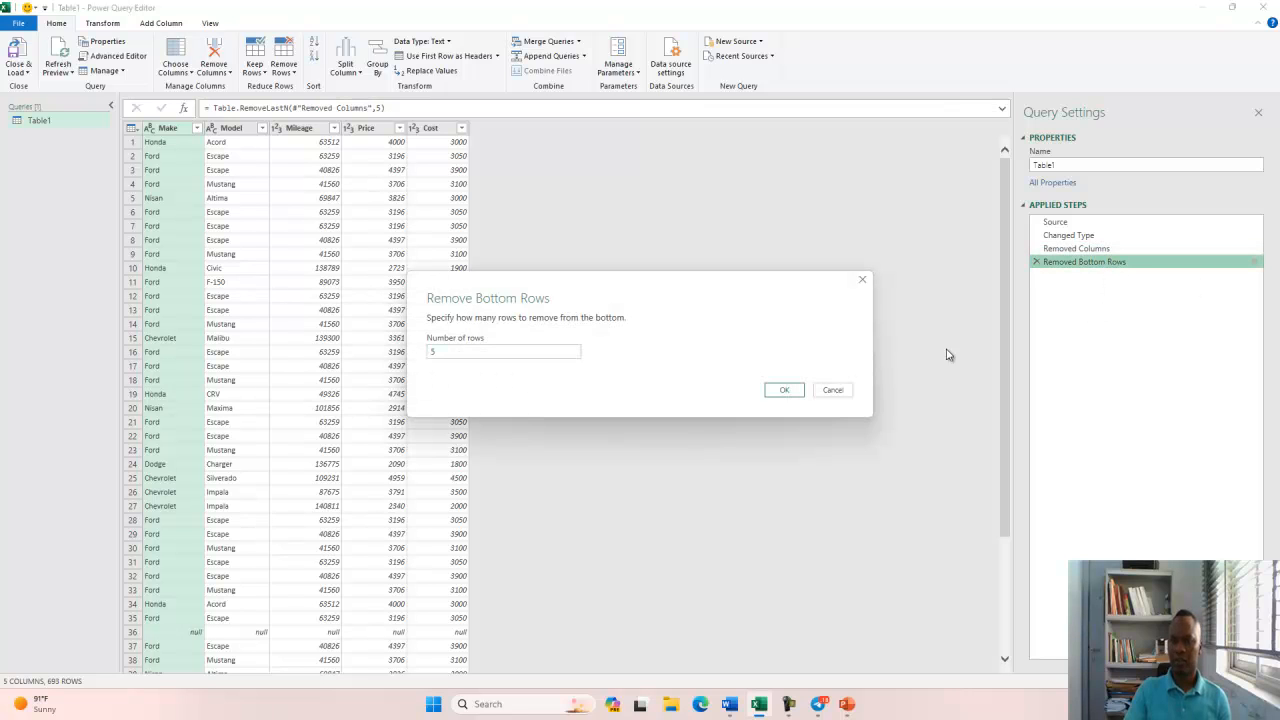
click(863, 282)
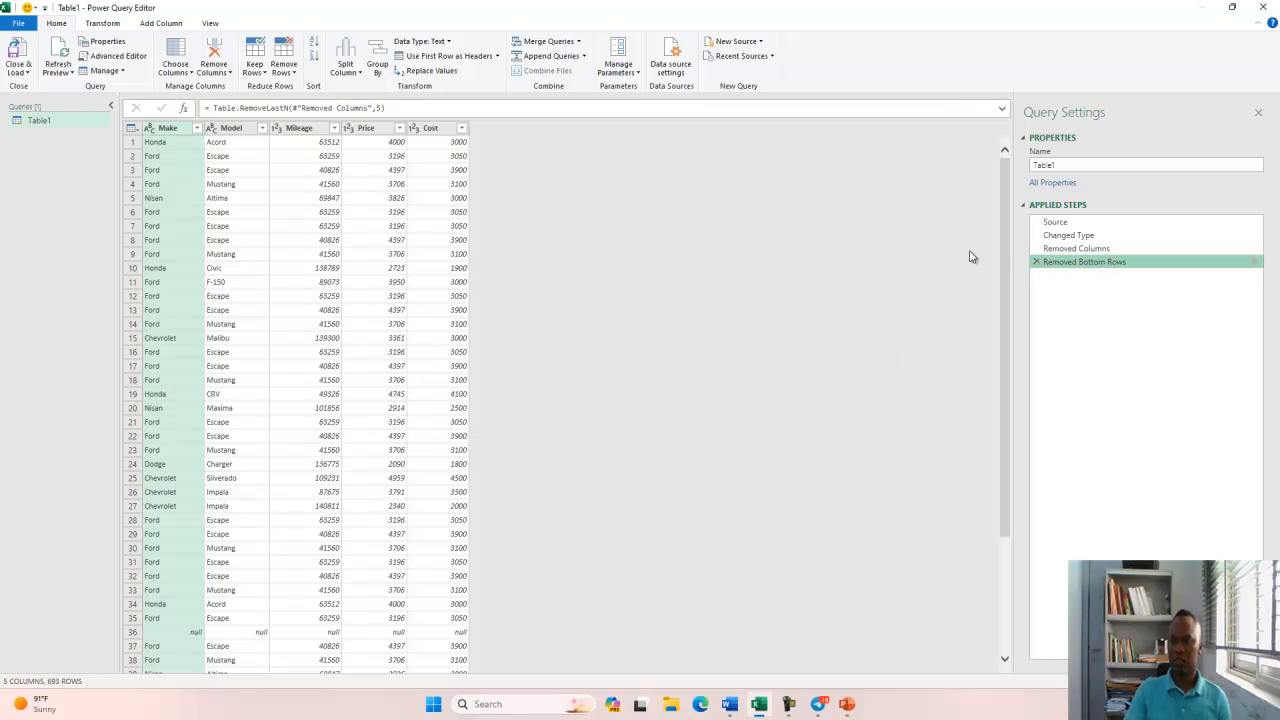
click(1063, 224)
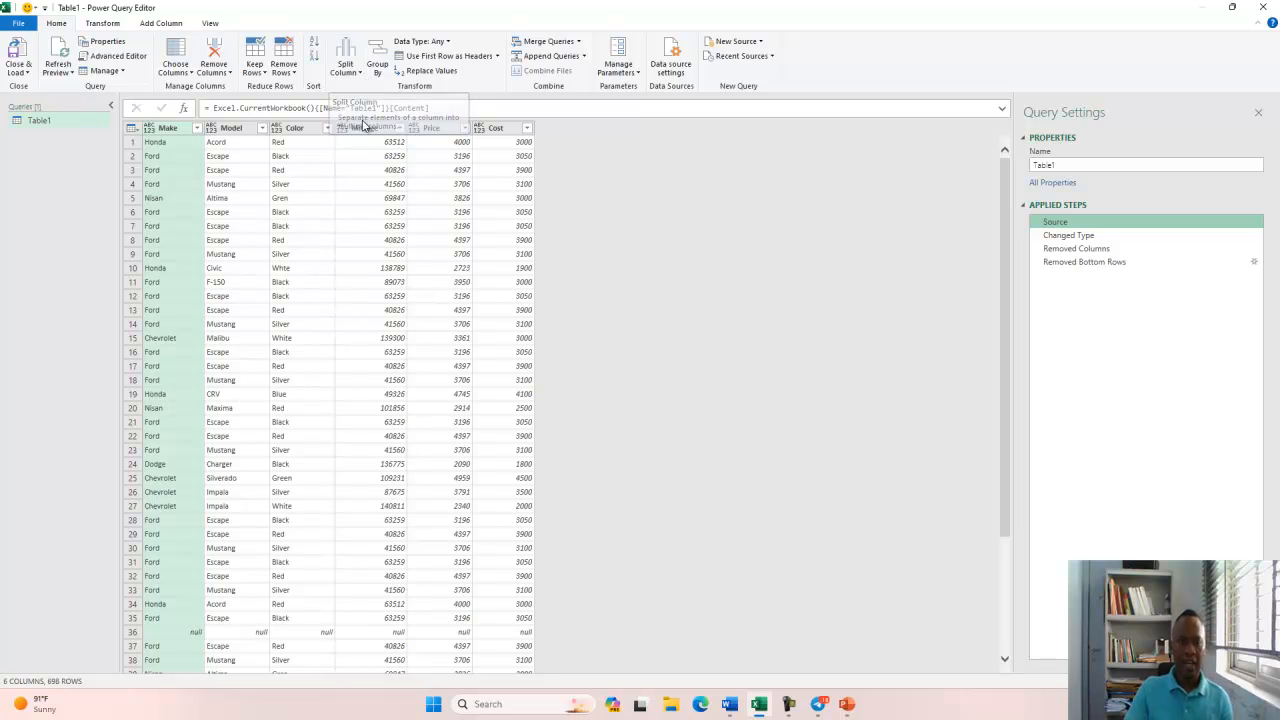
Review the Split Column options, look through the source rows, and check the Merge Queries options.
click(361, 74)
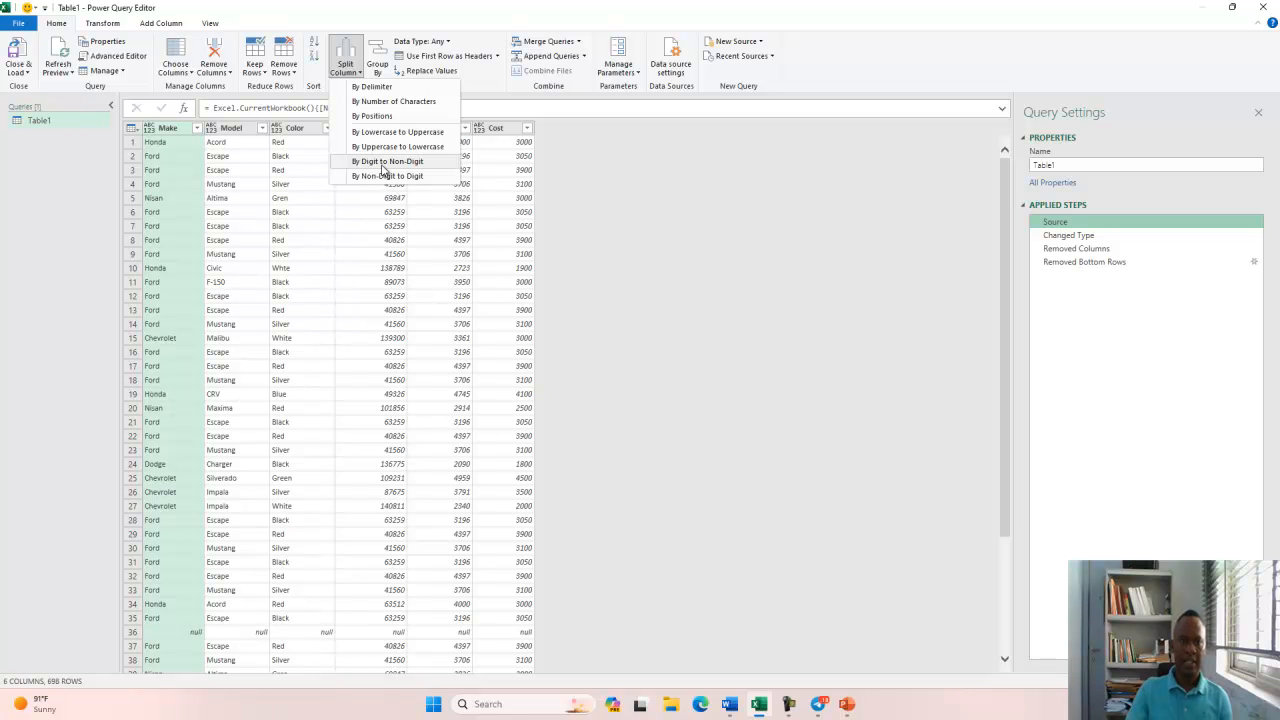
click(410, 267)
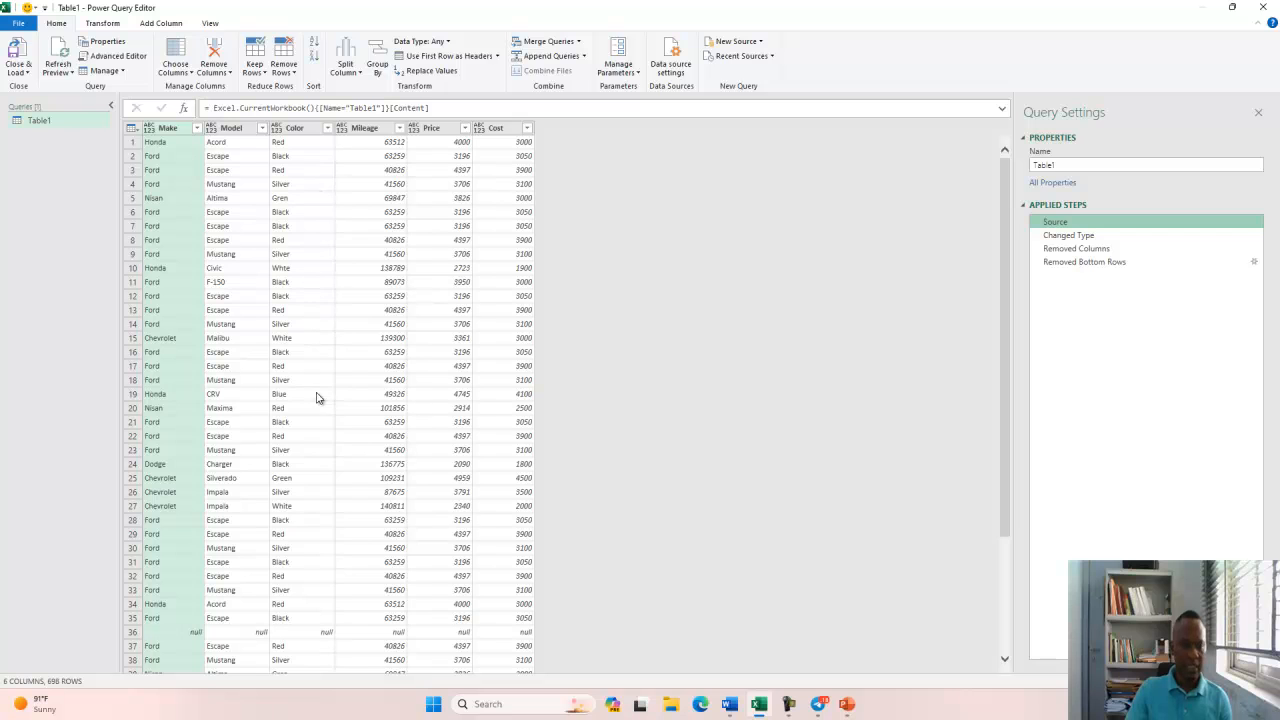
scroll(285, 403, down, 6)
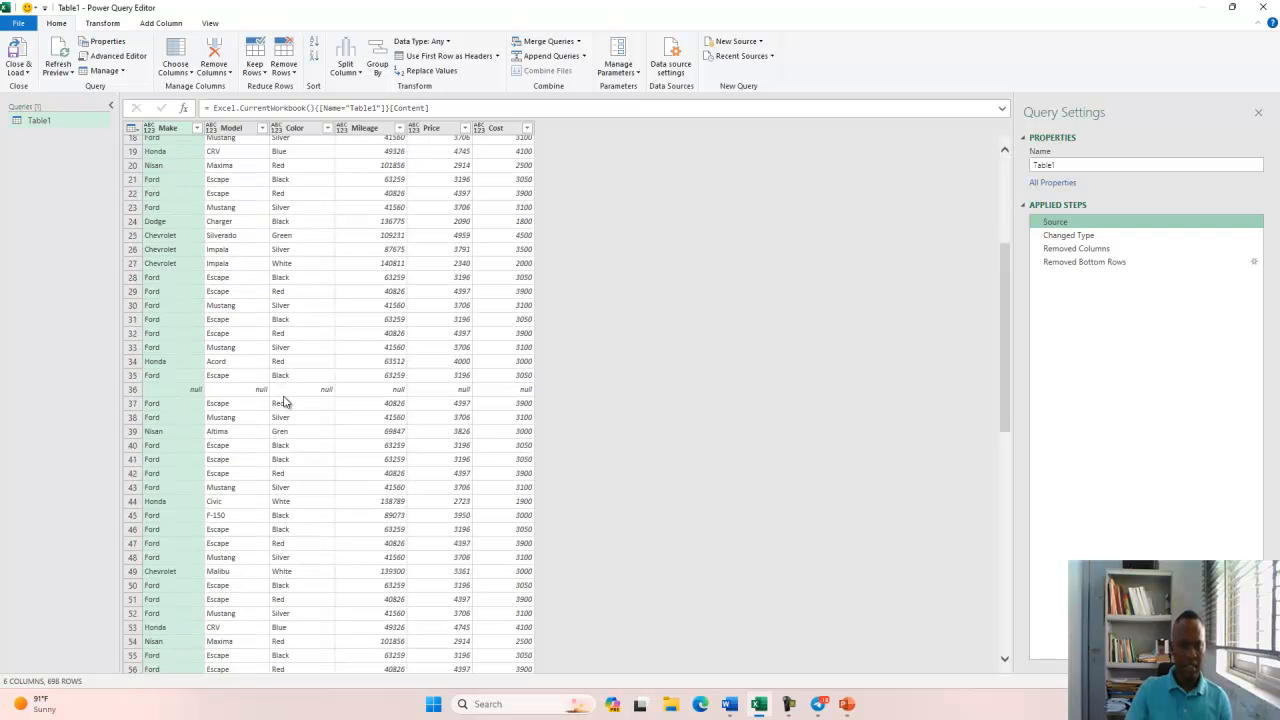
scroll(285, 403, up, 6)
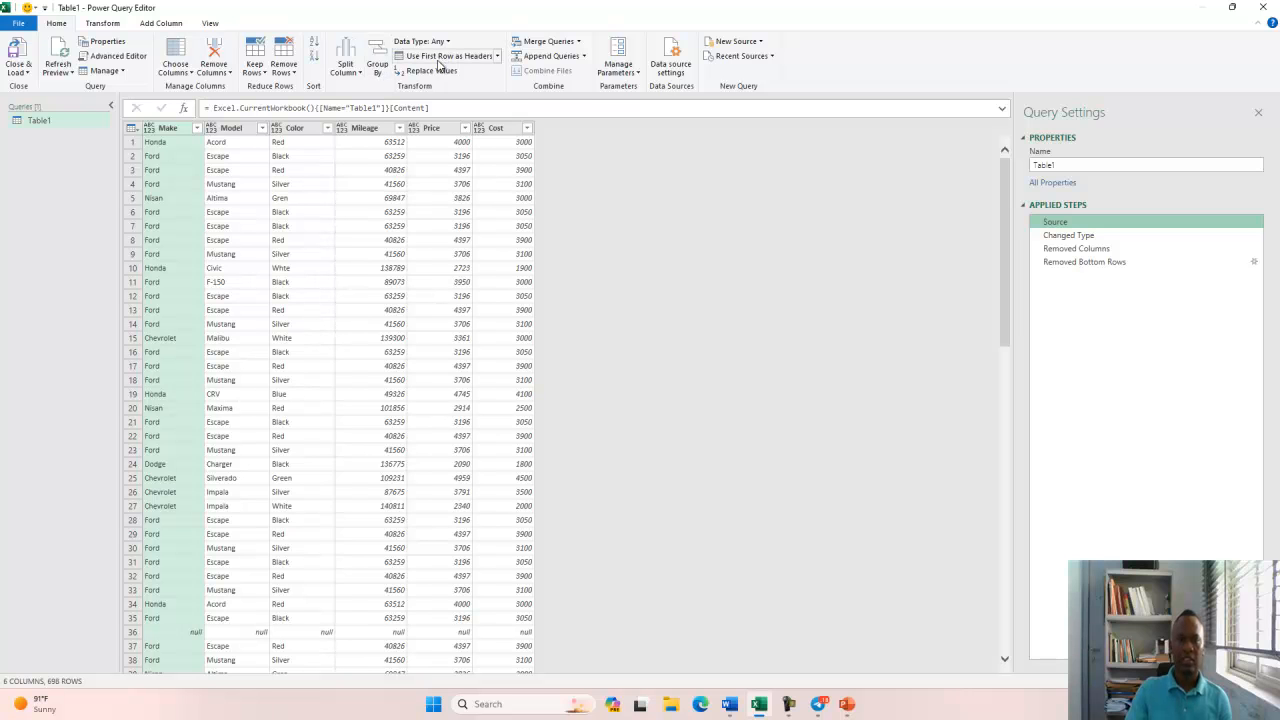
click(579, 43)
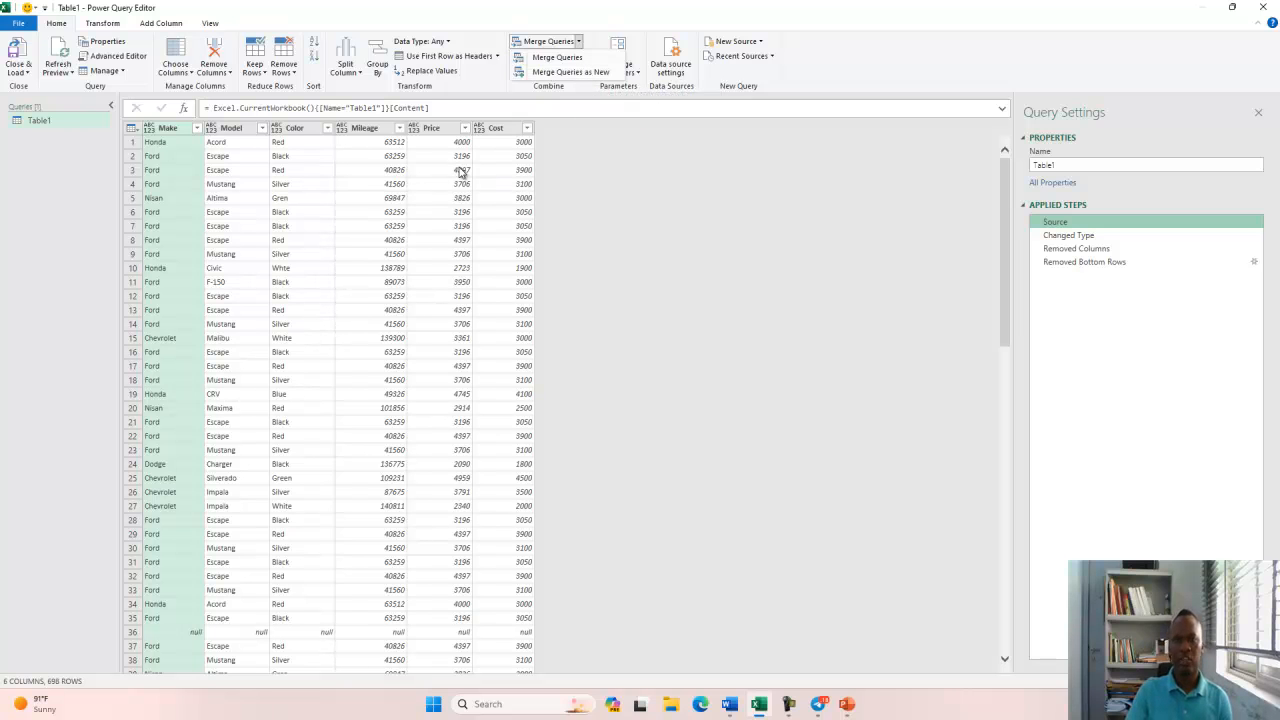
click(465, 218)
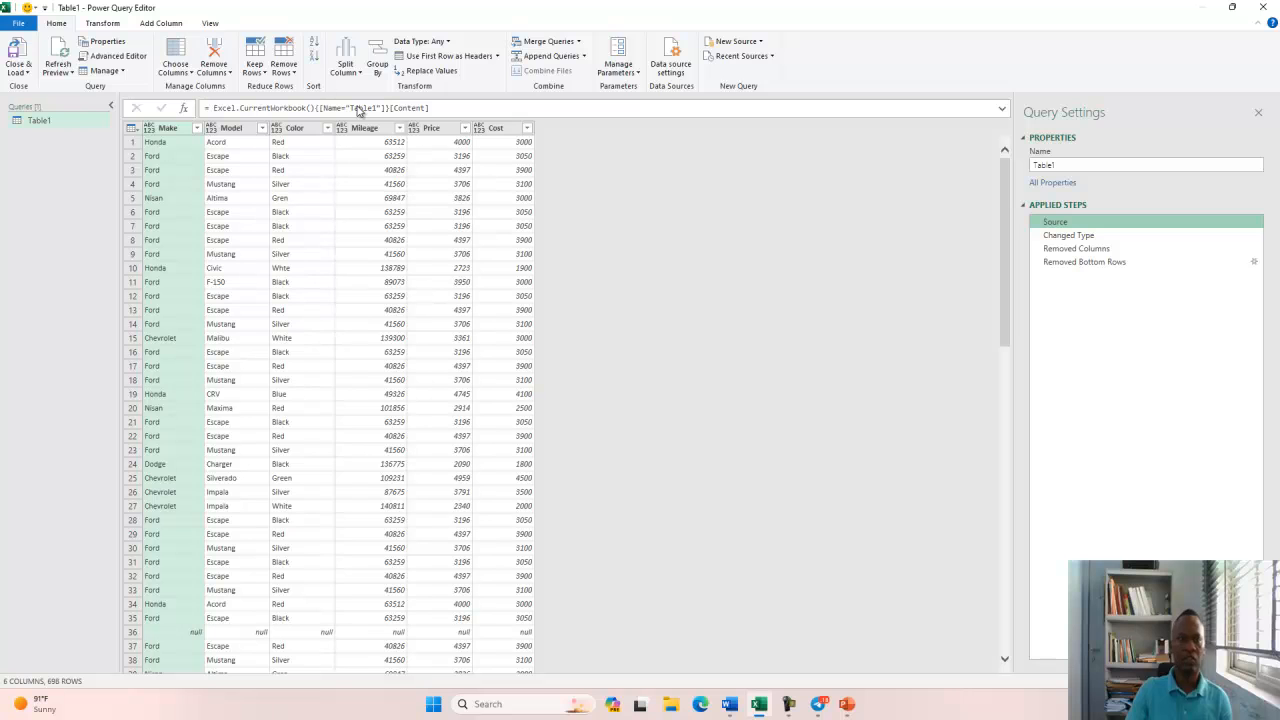
Transpose the table, inserting the operation as an intermediate step directly after Source.
click(103, 23)
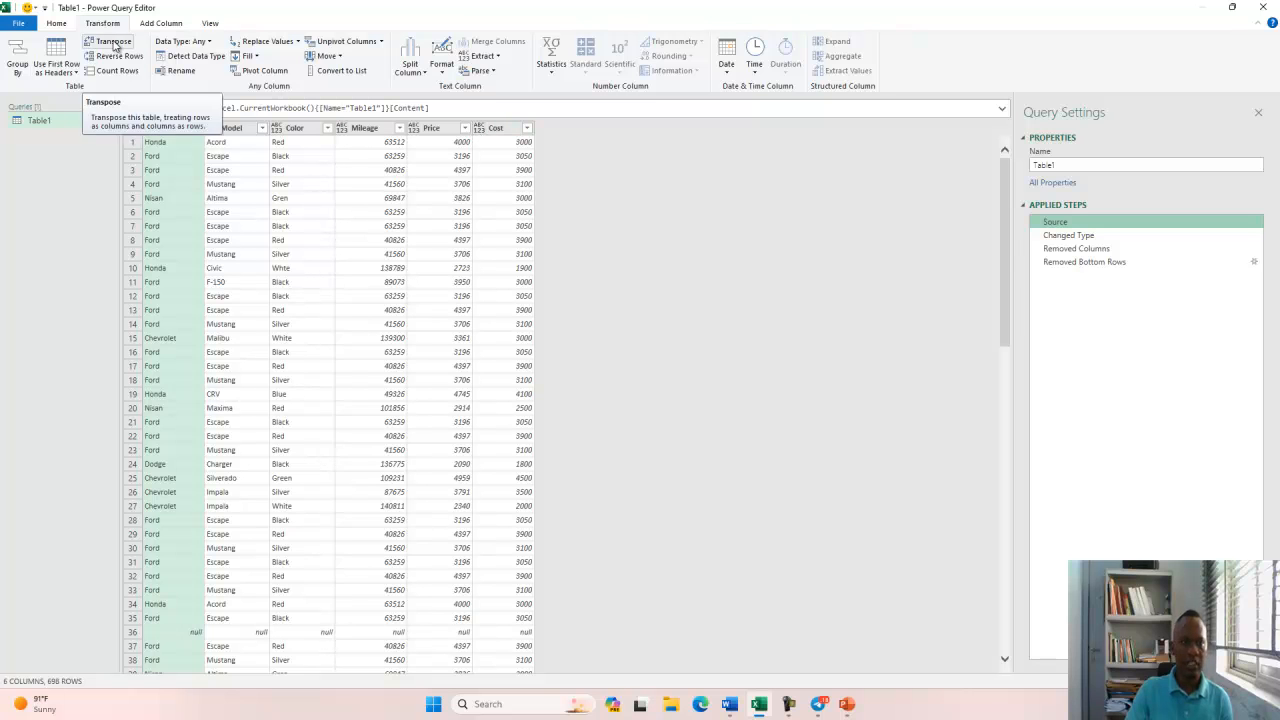
click(253, 156)
click(124, 46)
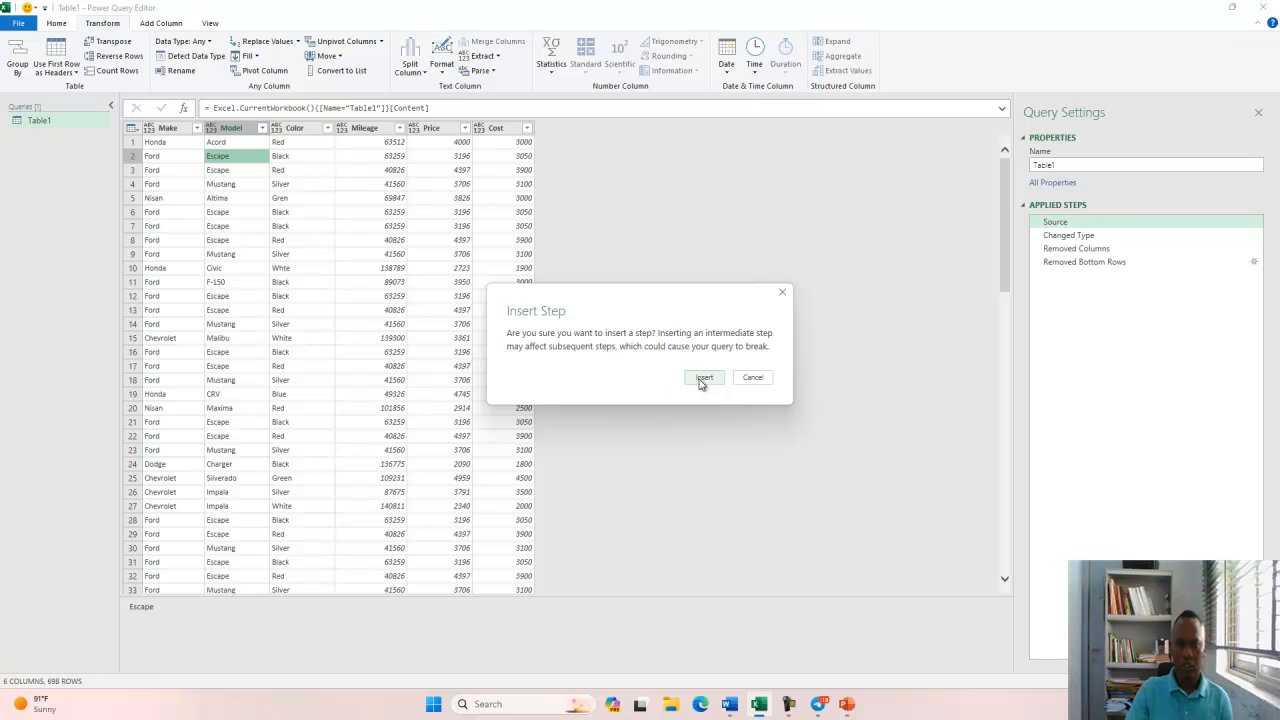
click(703, 379)
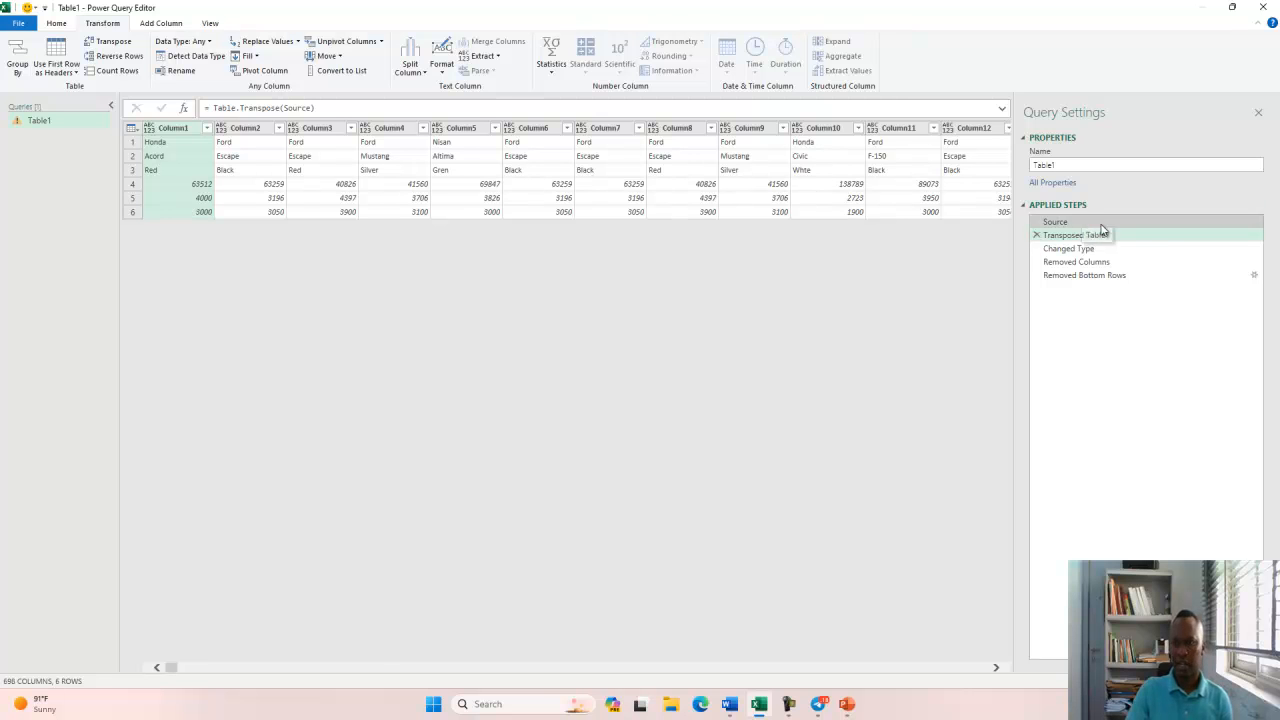
Return to the Source step, insert a Reverse Rows step directly after it, and look through the reordered rows.
click(1070, 224)
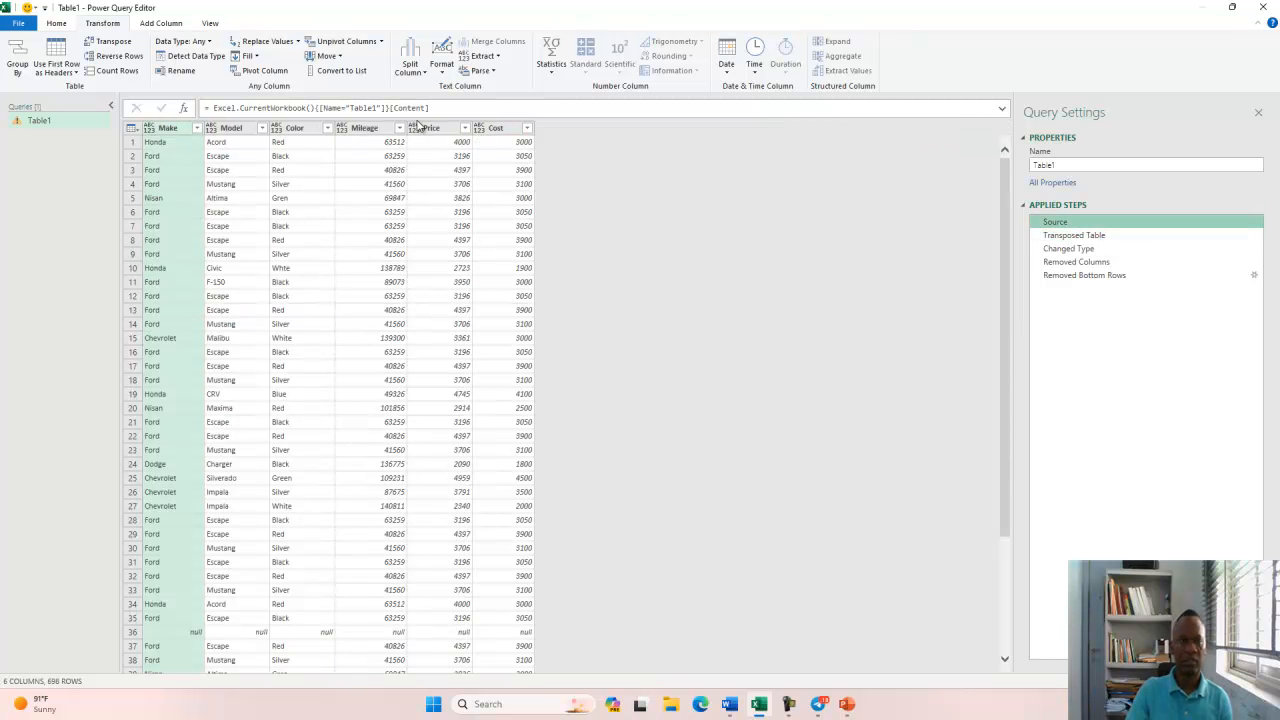
click(131, 58)
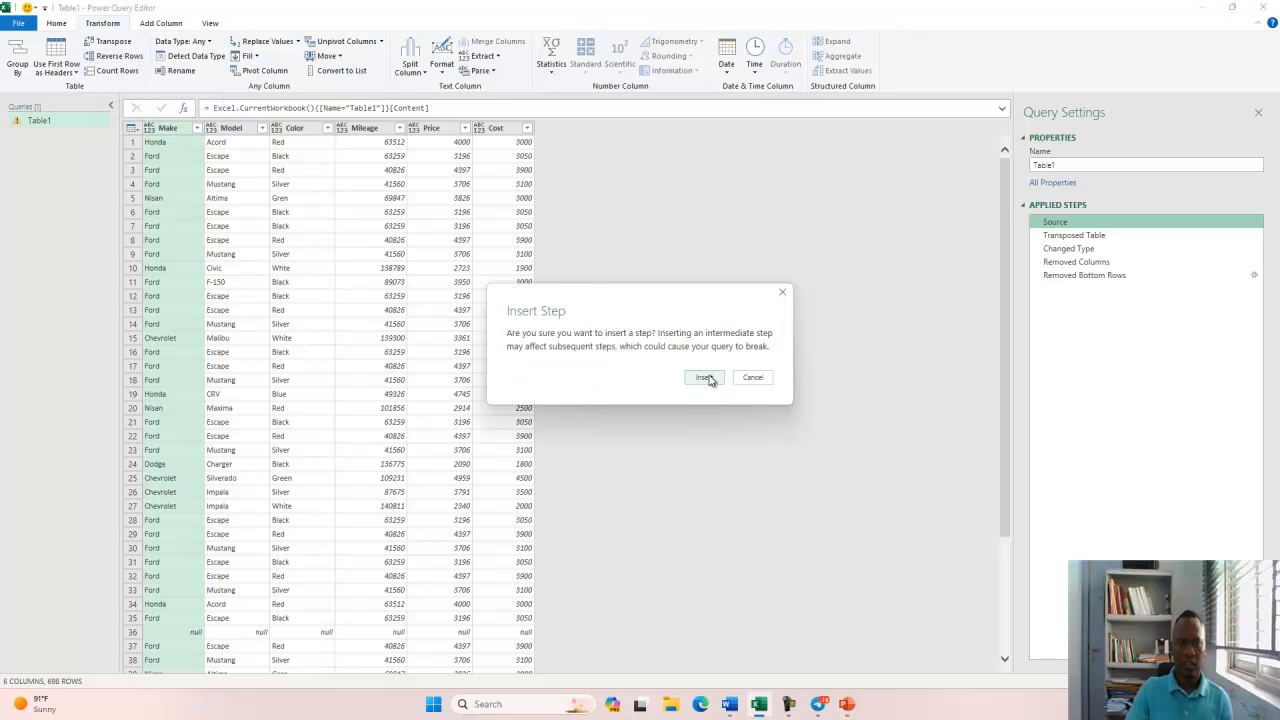
click(705, 378)
scroll(481, 398, down, 2)
scroll(481, 398, down, 18)
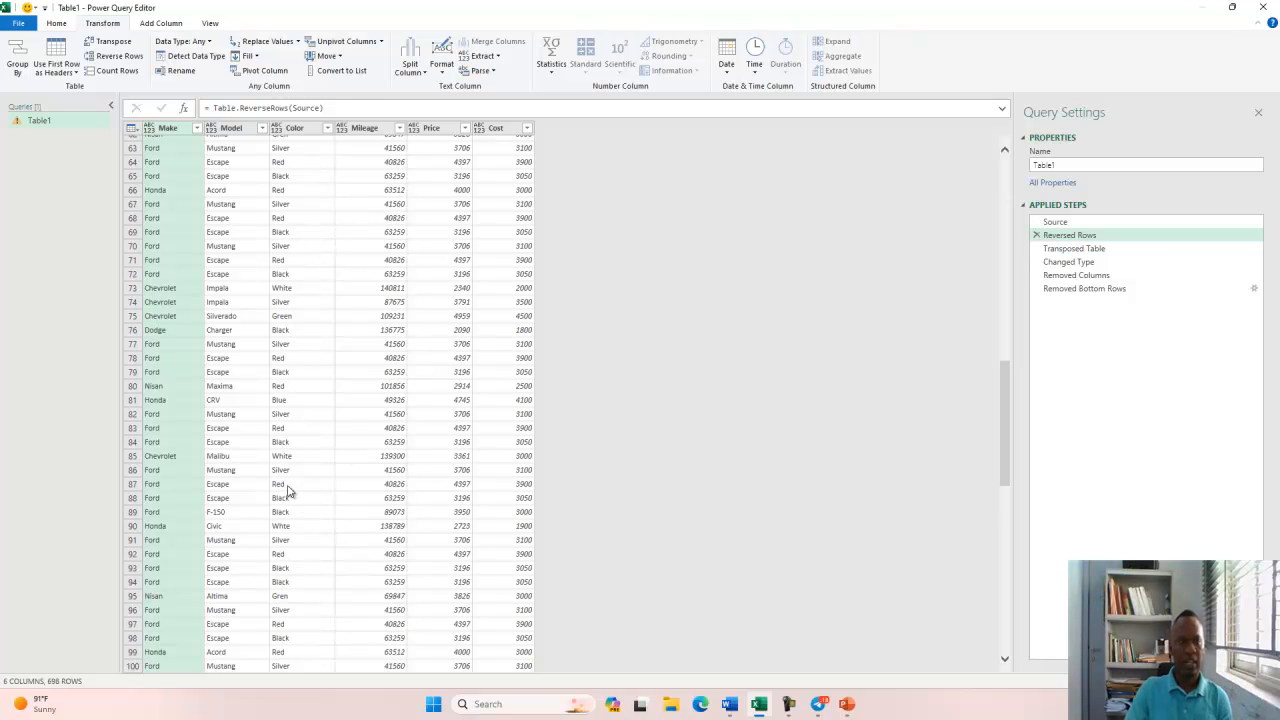
scroll(289, 494, up, 20)
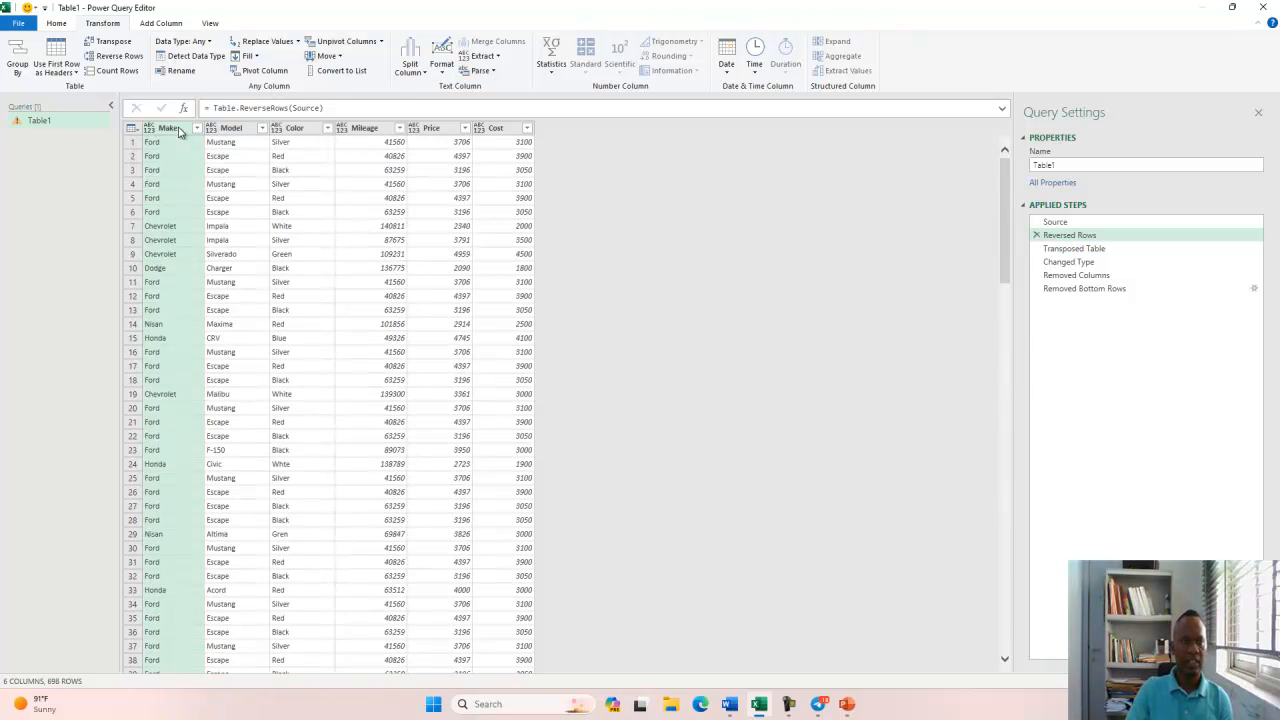
Go back to the Source step and insert a Count Rows step directly after it.
click(1058, 223)
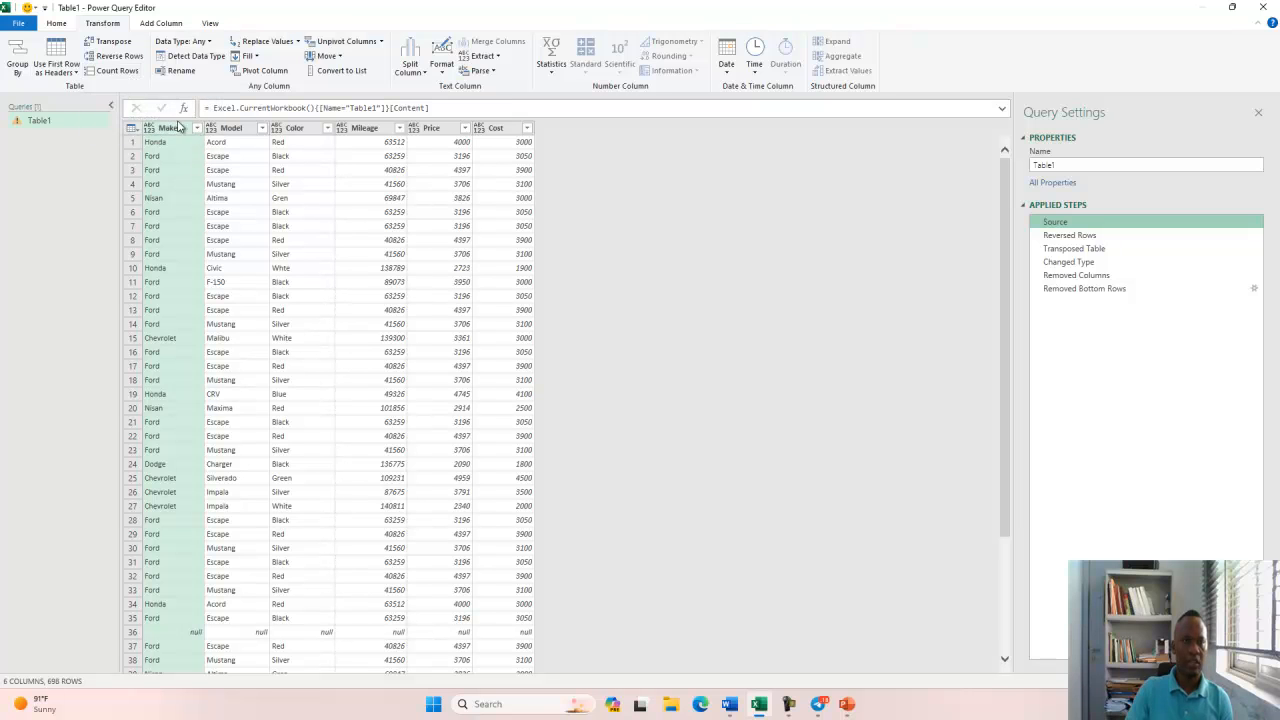
click(131, 75)
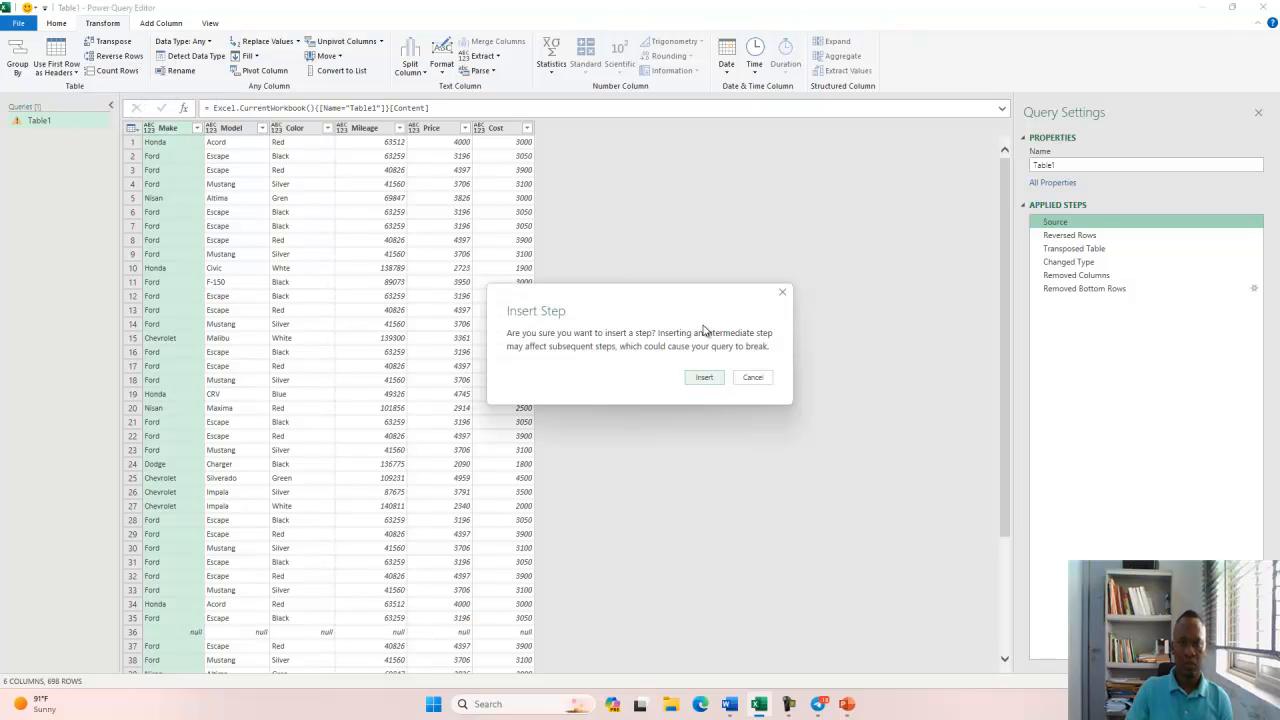
click(706, 377)
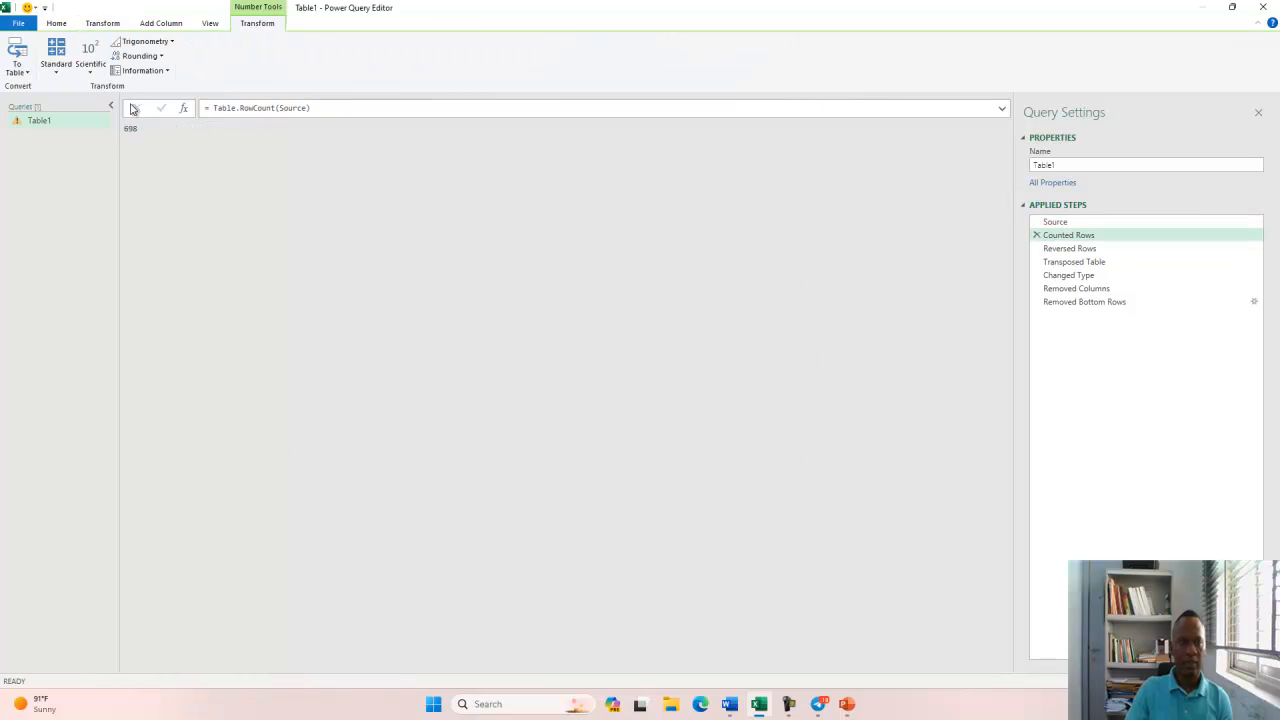
drag(144, 134, 122, 134)
Select the Color column in the Source step and insert another Count Rows step after Source.
click(1100, 222)
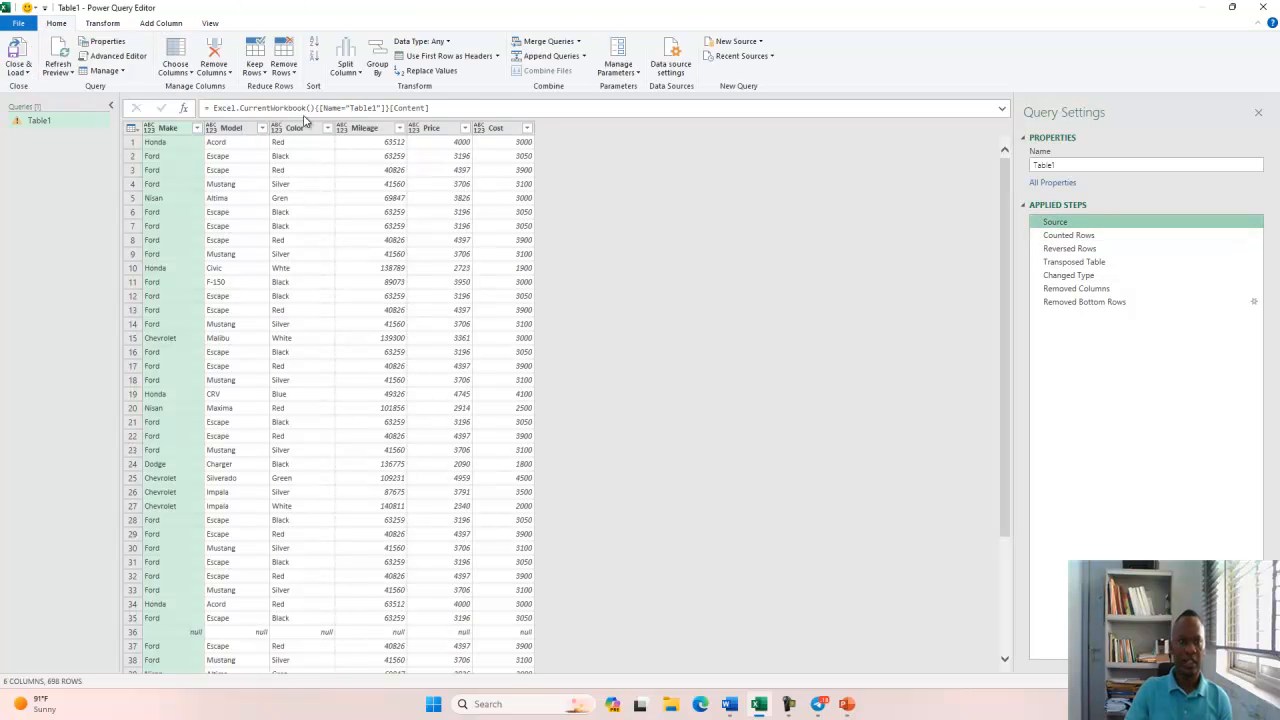
click(300, 128)
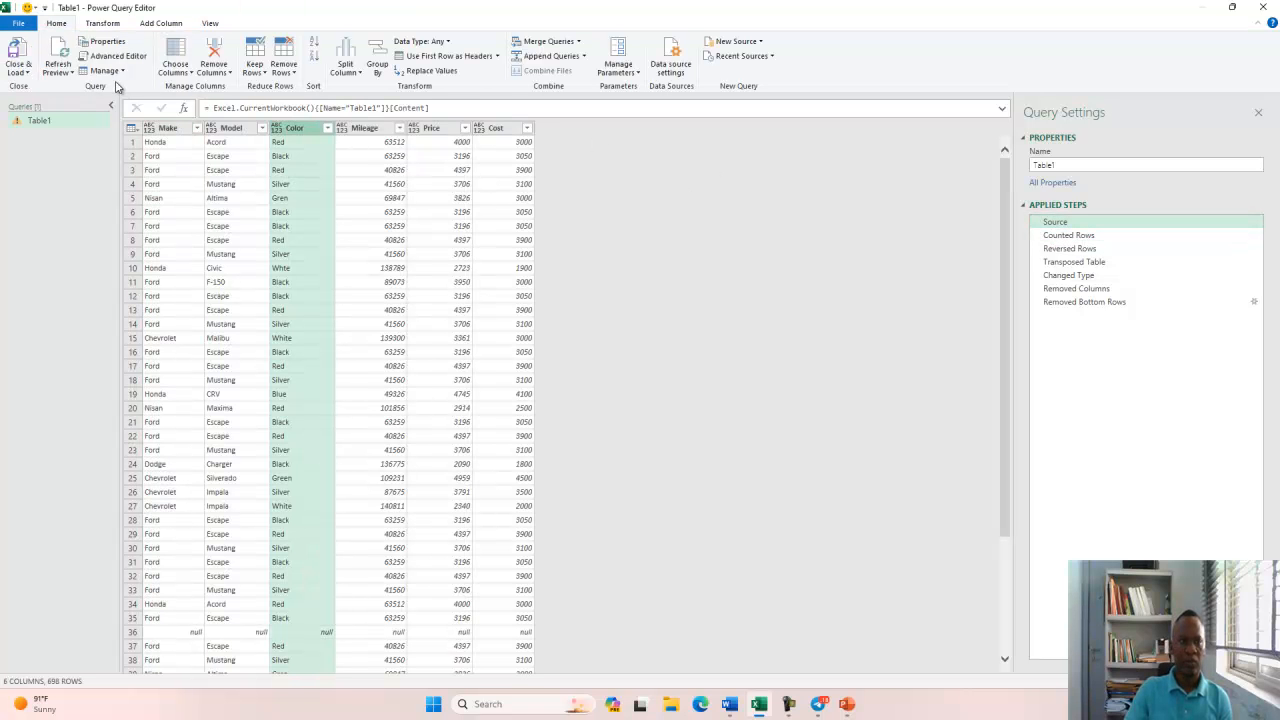
click(102, 22)
click(110, 71)
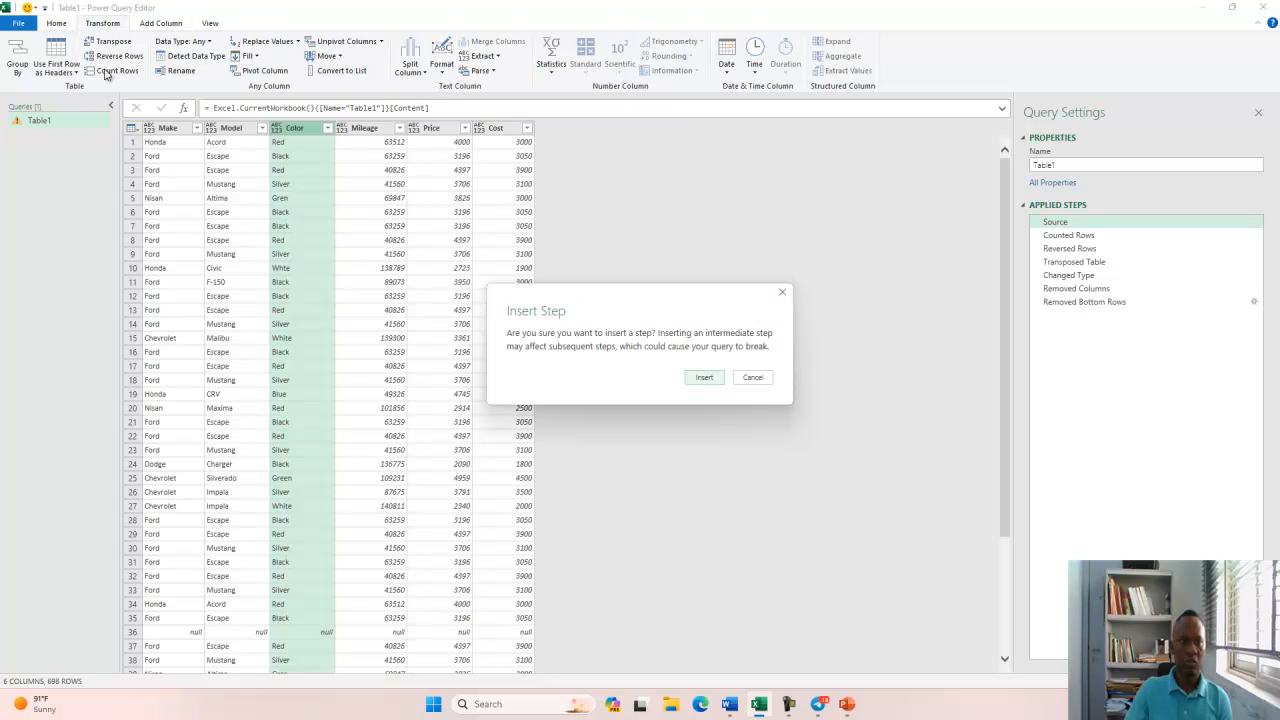
click(692, 383)
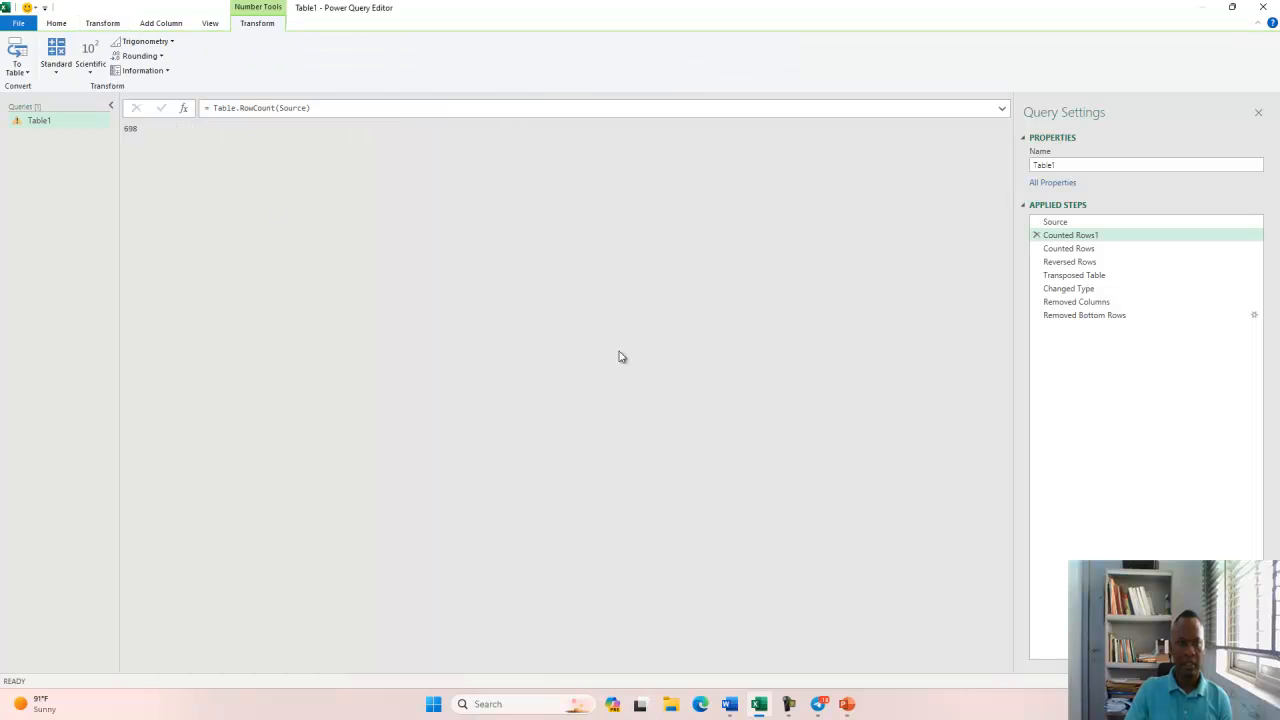
Return to the Source step and examine the full table down to its last row to check the row count.
click(1062, 223)
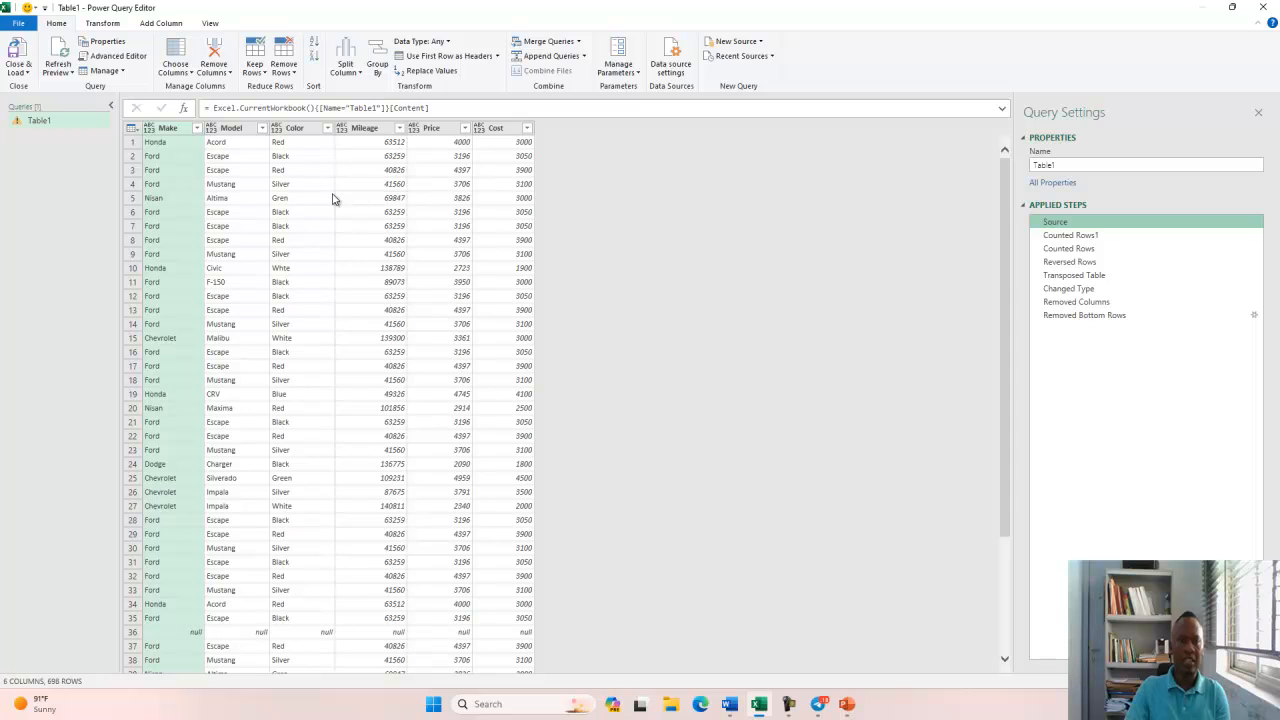
scroll(334, 210, down, 20)
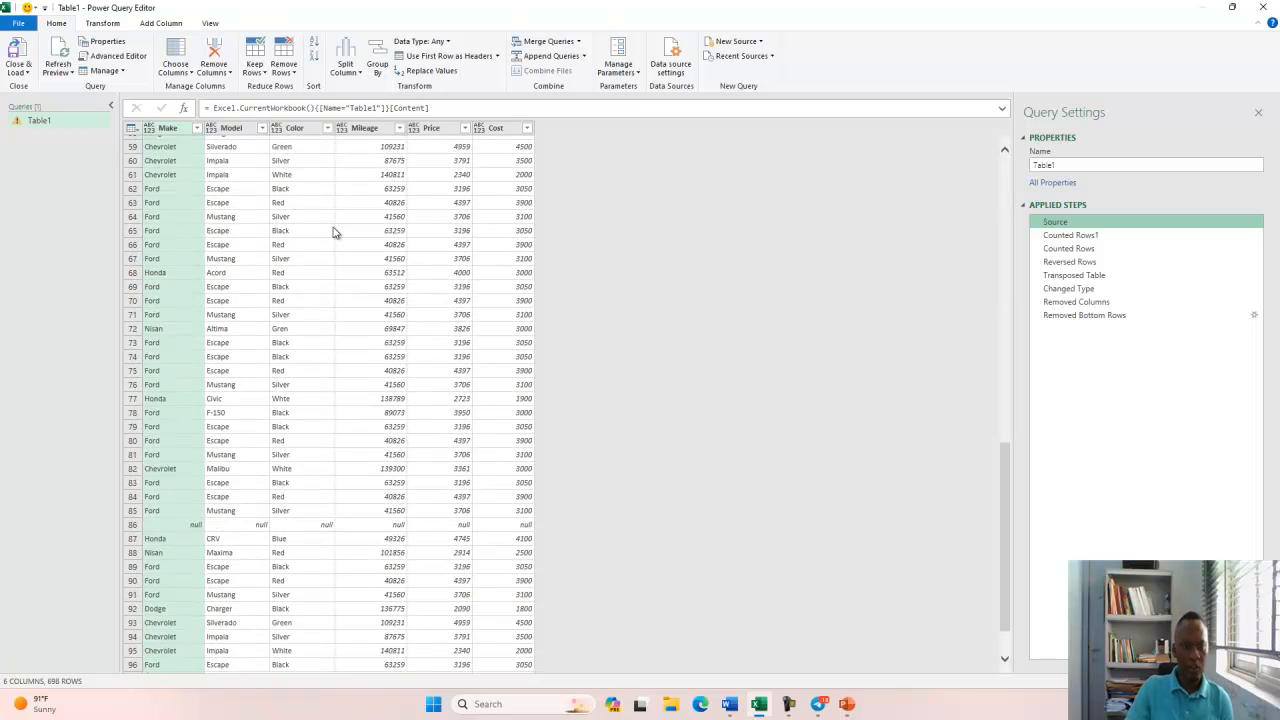
scroll(335, 260, down, 20)
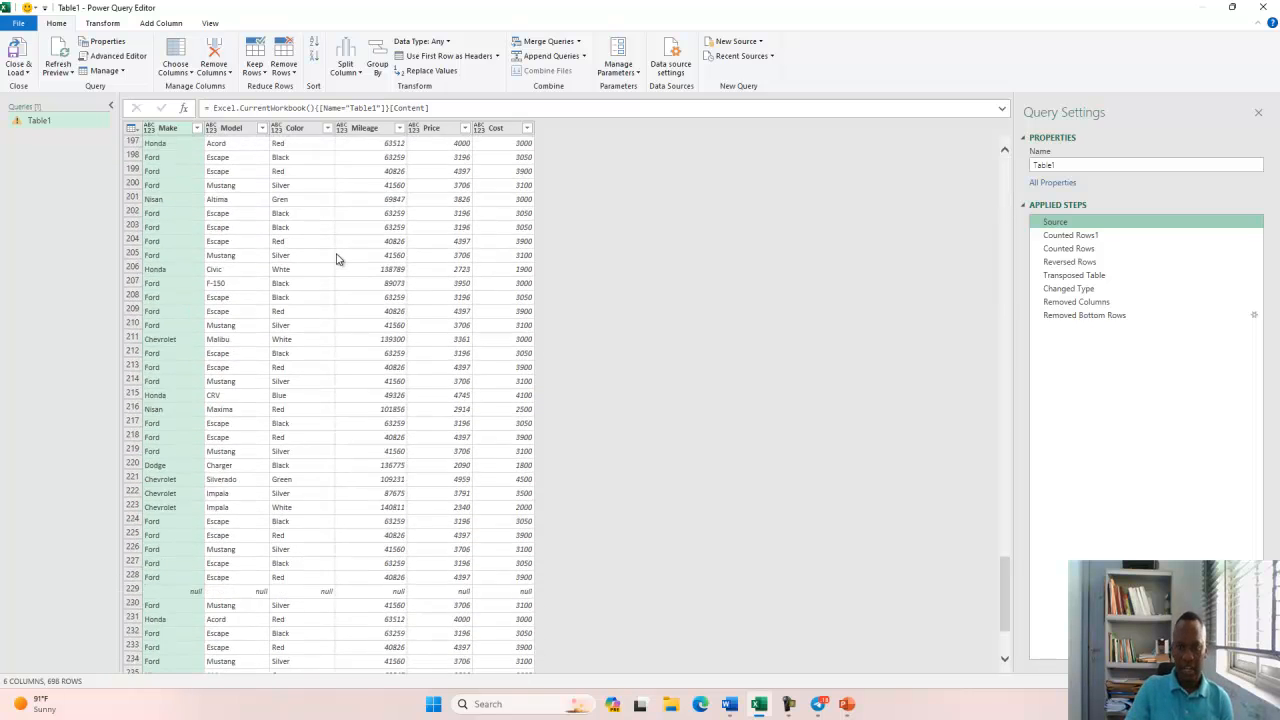
scroll(337, 258, down, 20)
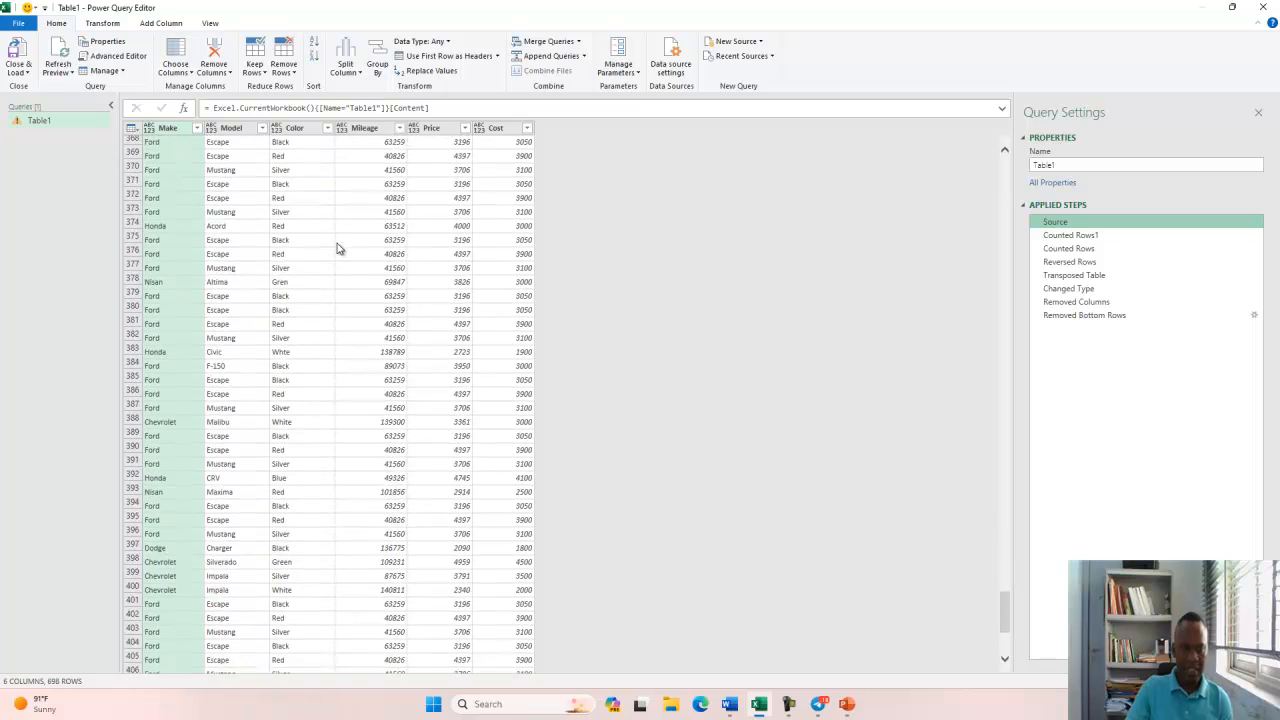
scroll(339, 248, down, 20)
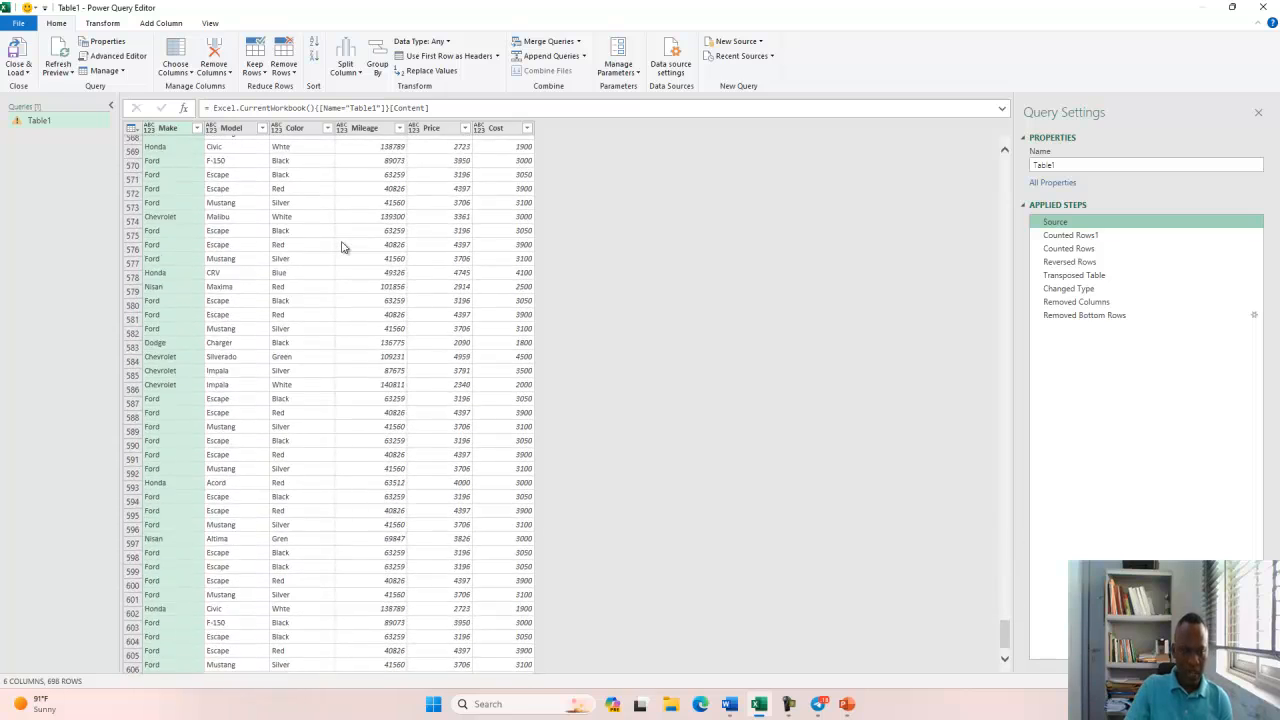
scroll(341, 249, down, 16)
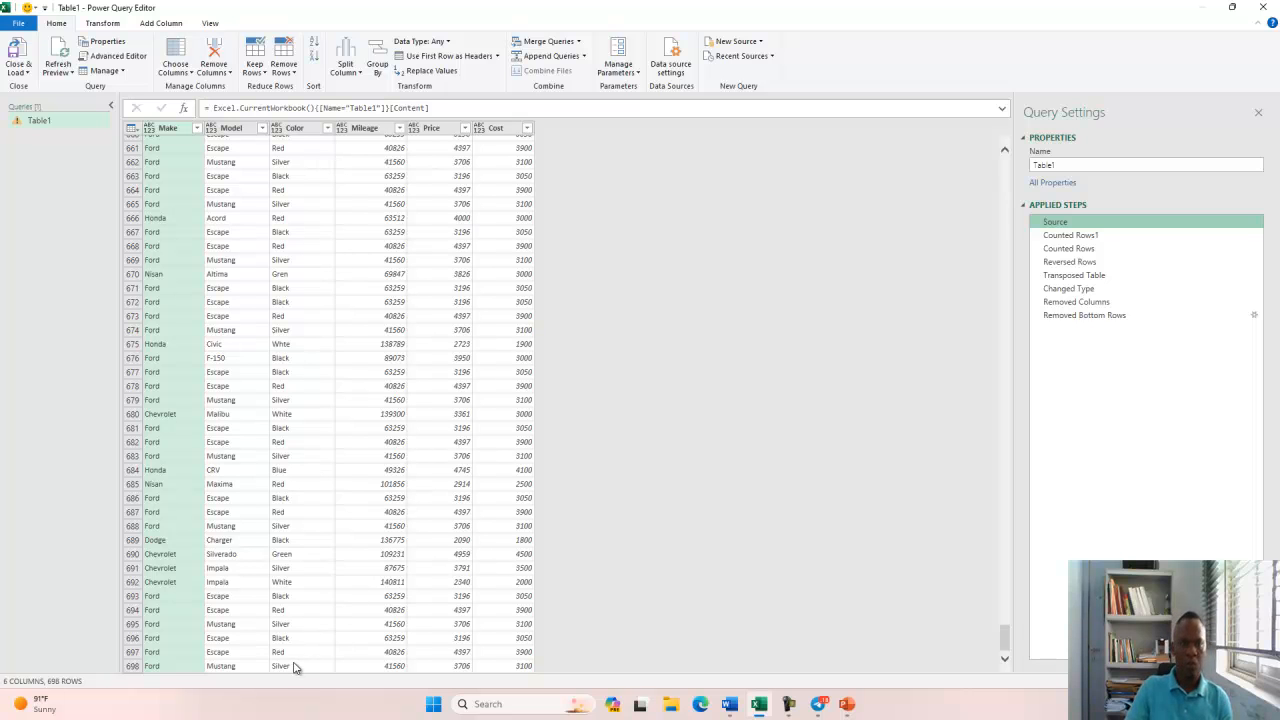
drag(1003, 643, 480, 208)
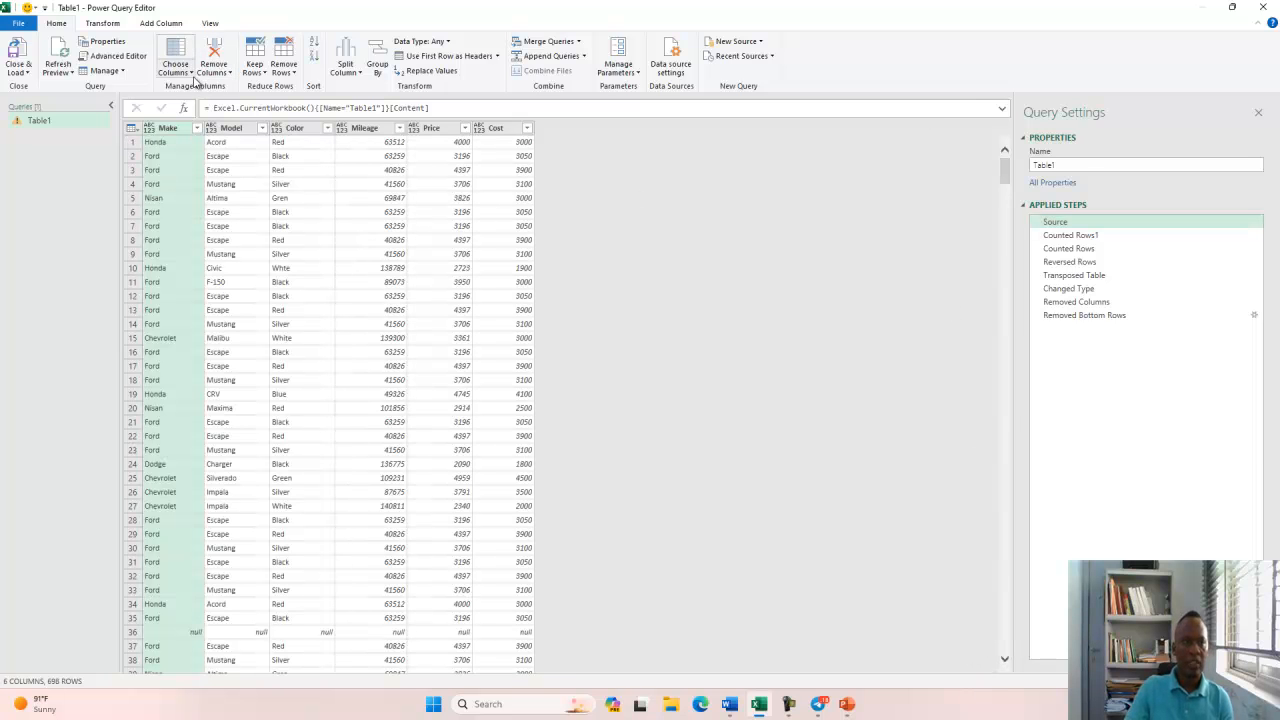
Replace Honda with TATA in the Make column, inserting the replacement as an intermediate step directly after Source.
click(103, 23)
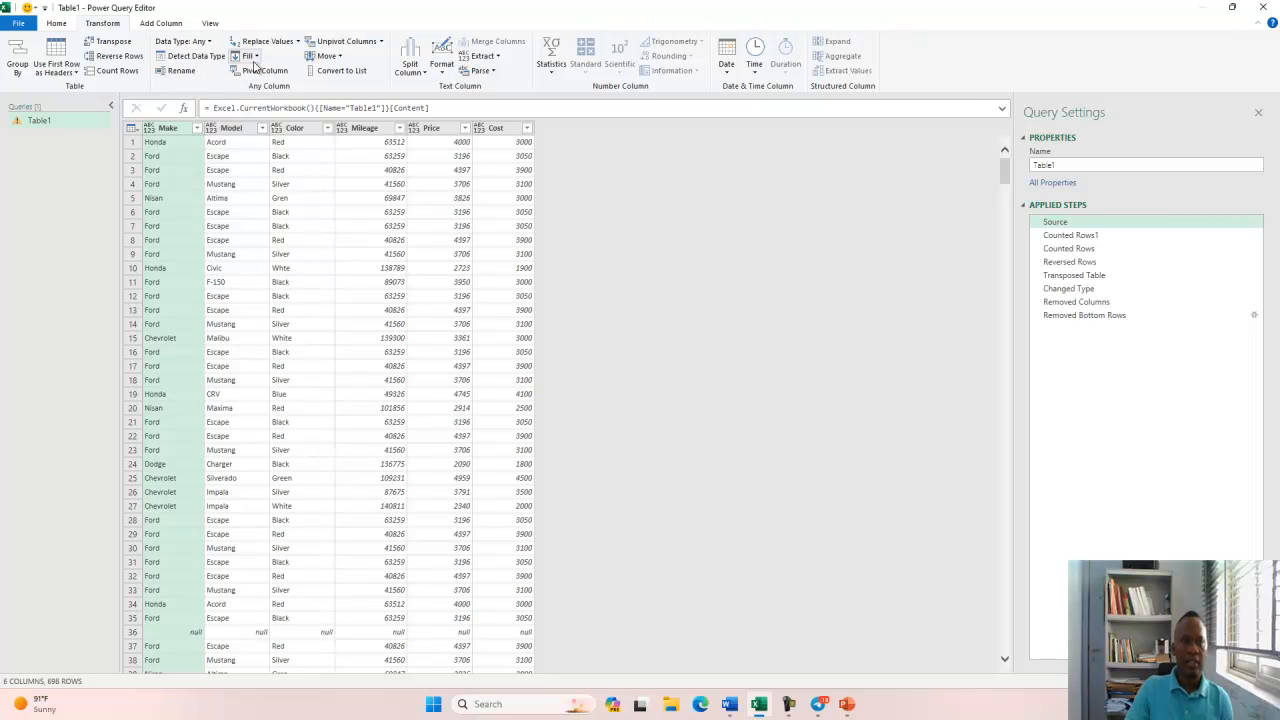
click(298, 44)
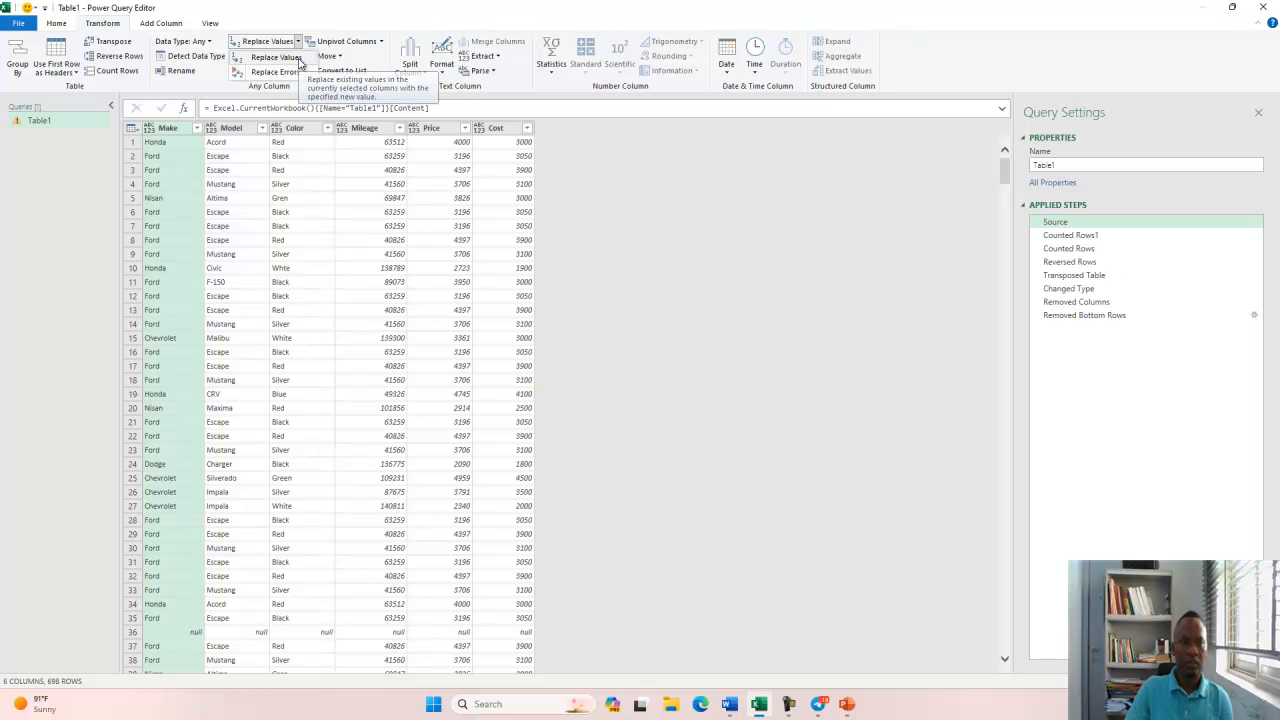
click(276, 57)
click(706, 378)
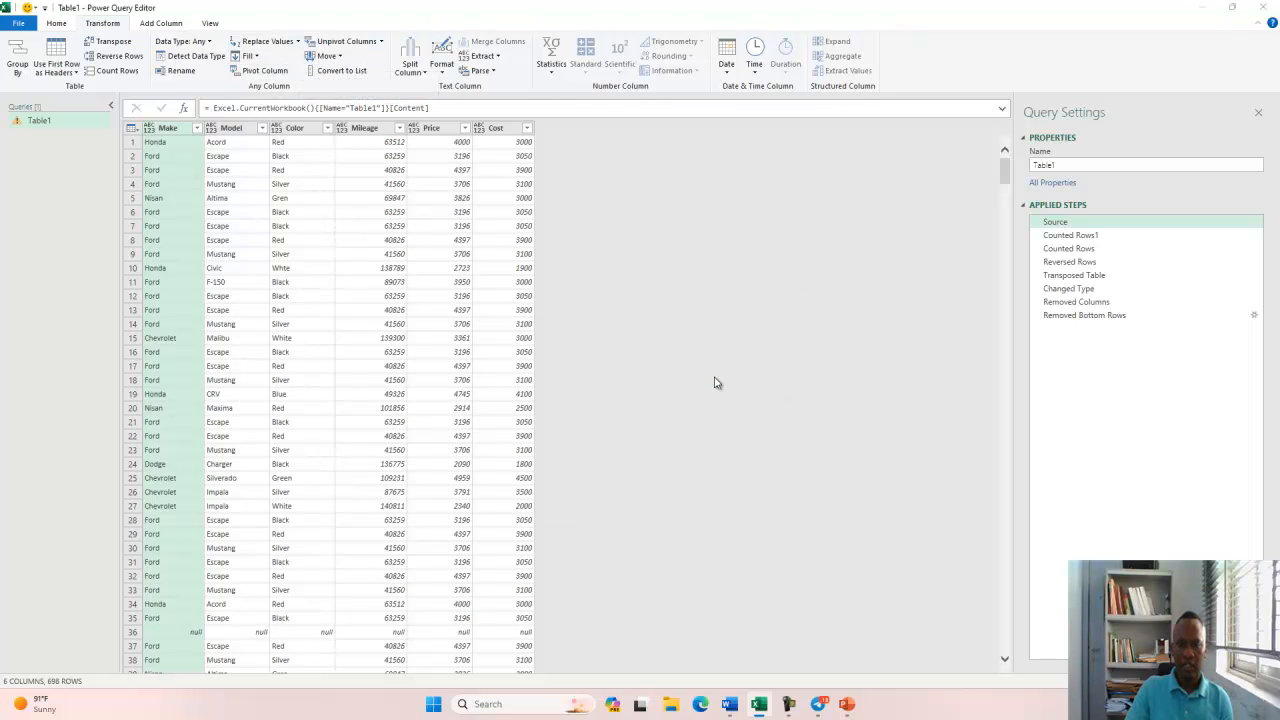
text(Honda)
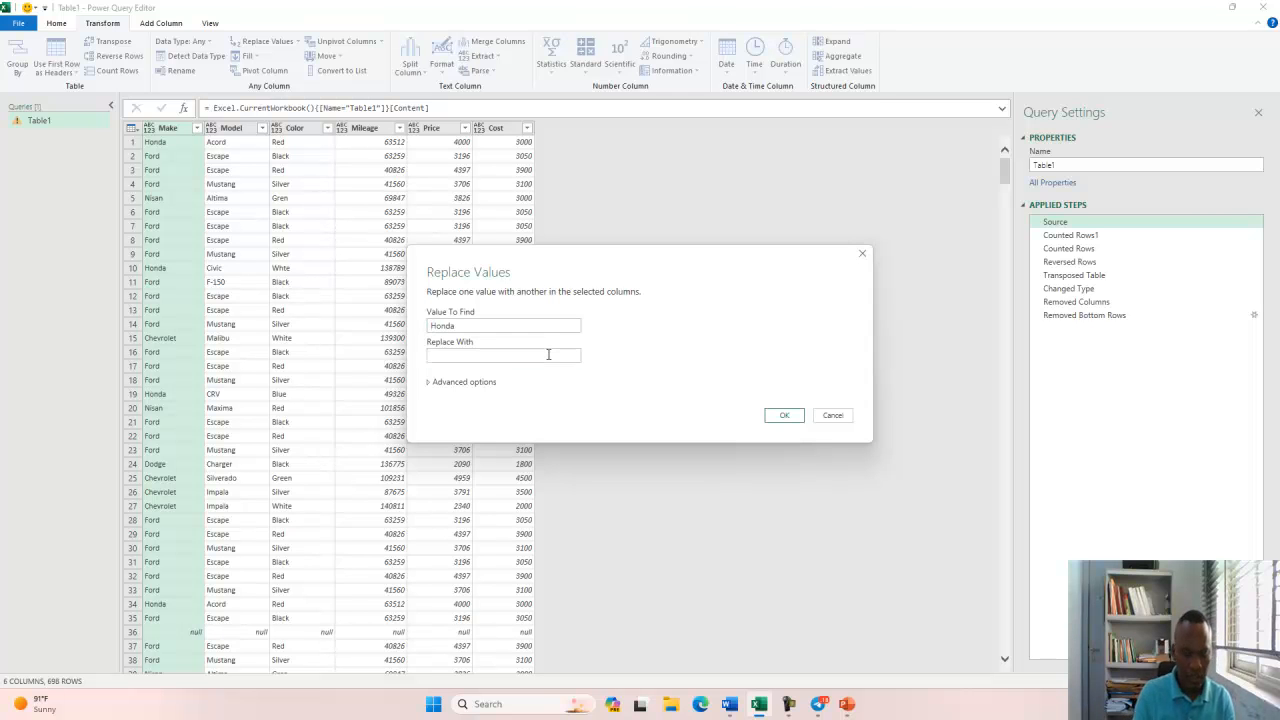
click(548, 355)
text(TATA)
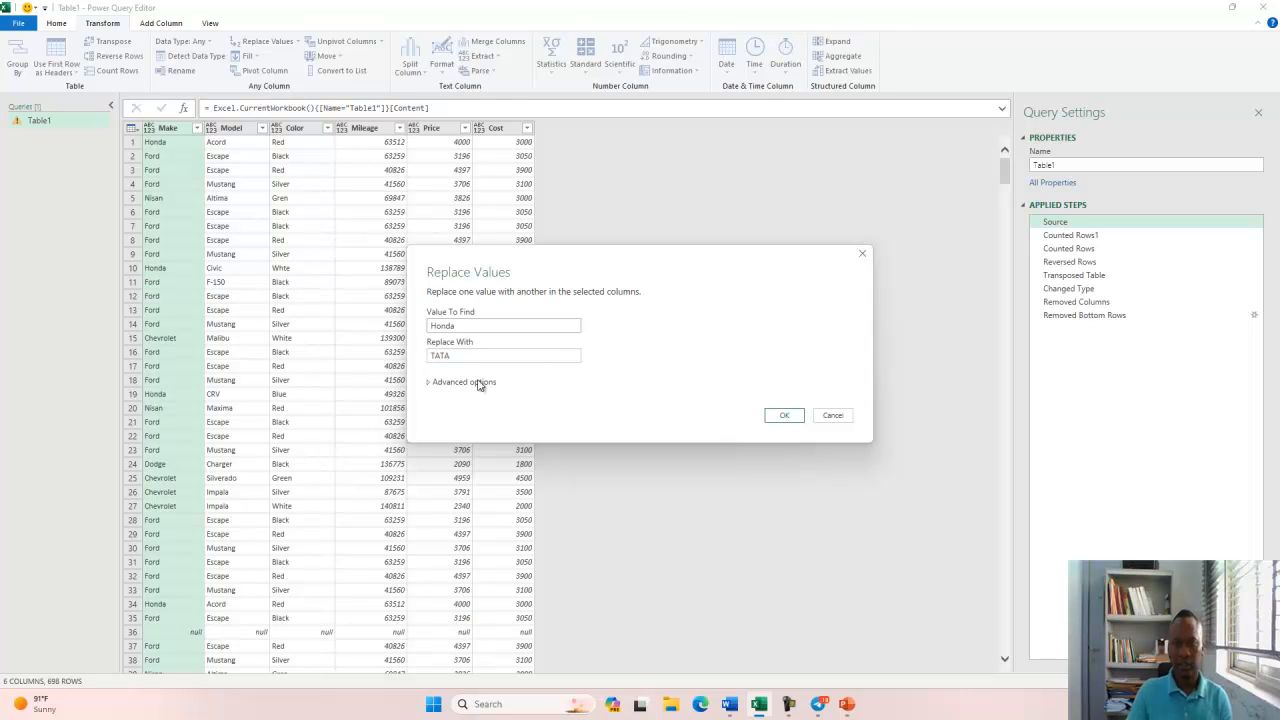
click(786, 414)
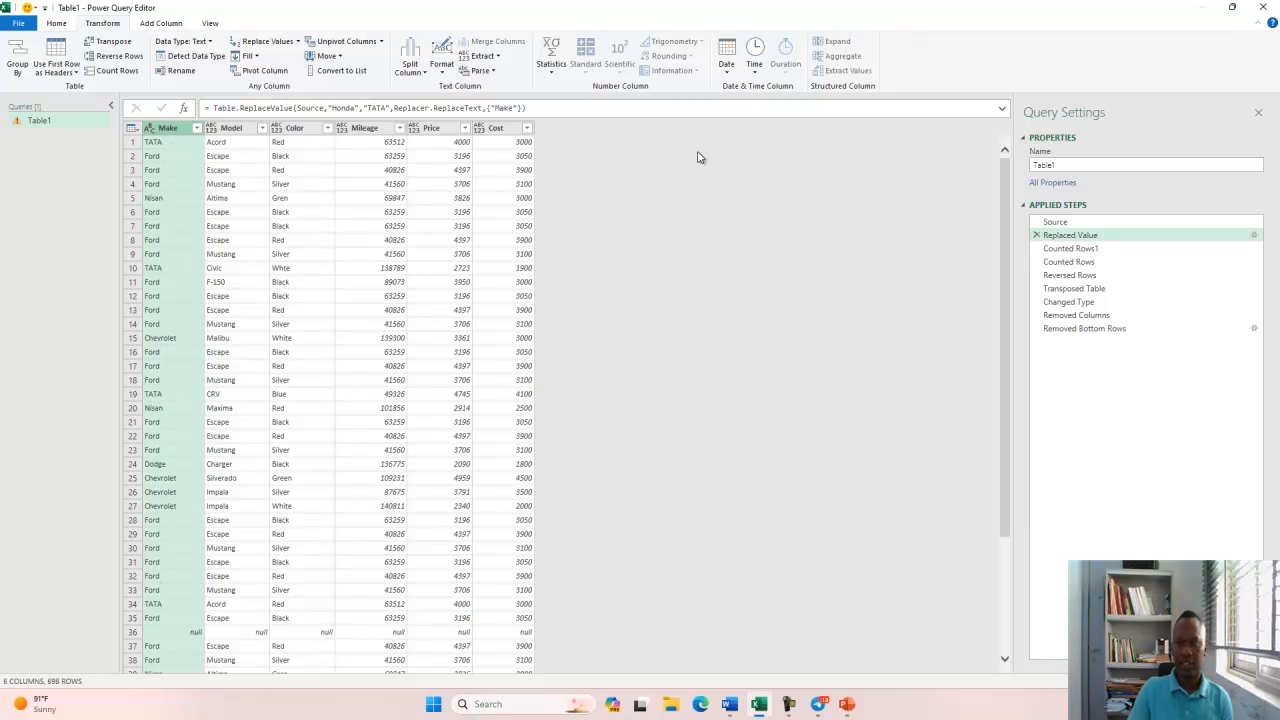
Go back to the Source step and convert the Make column to uppercase, inserting the operation directly after Source.
click(1066, 223)
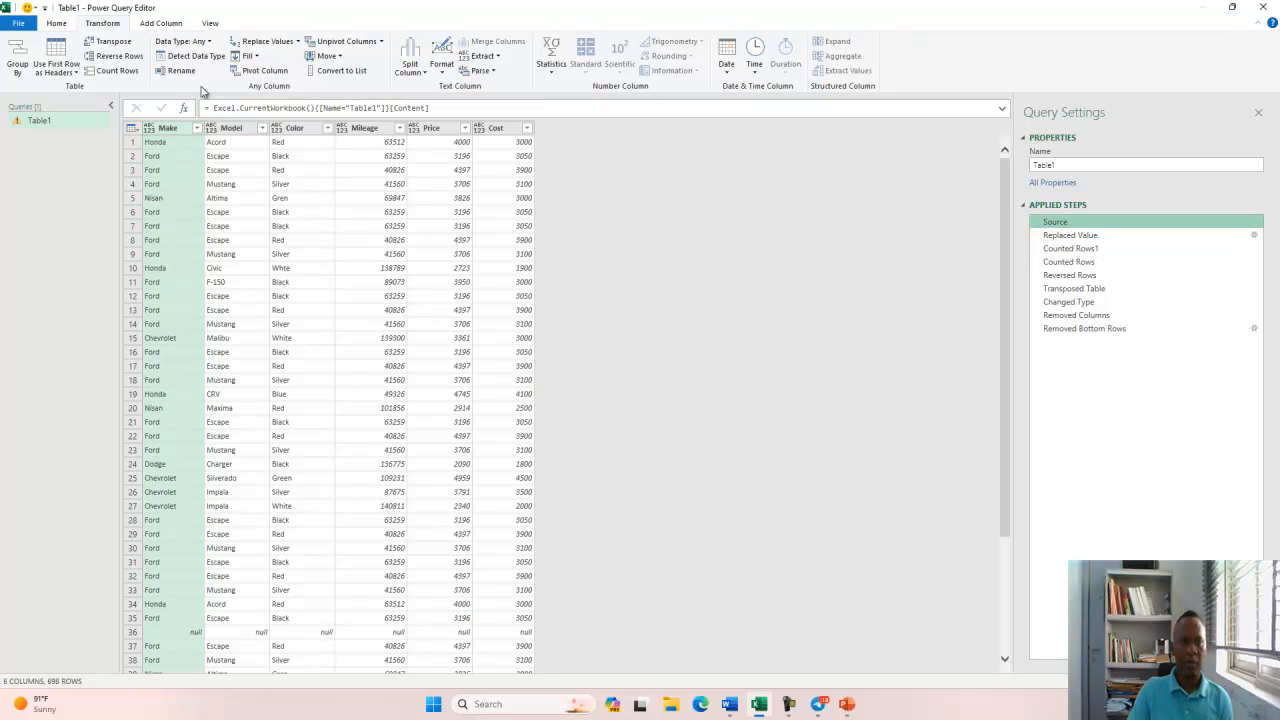
click(257, 56)
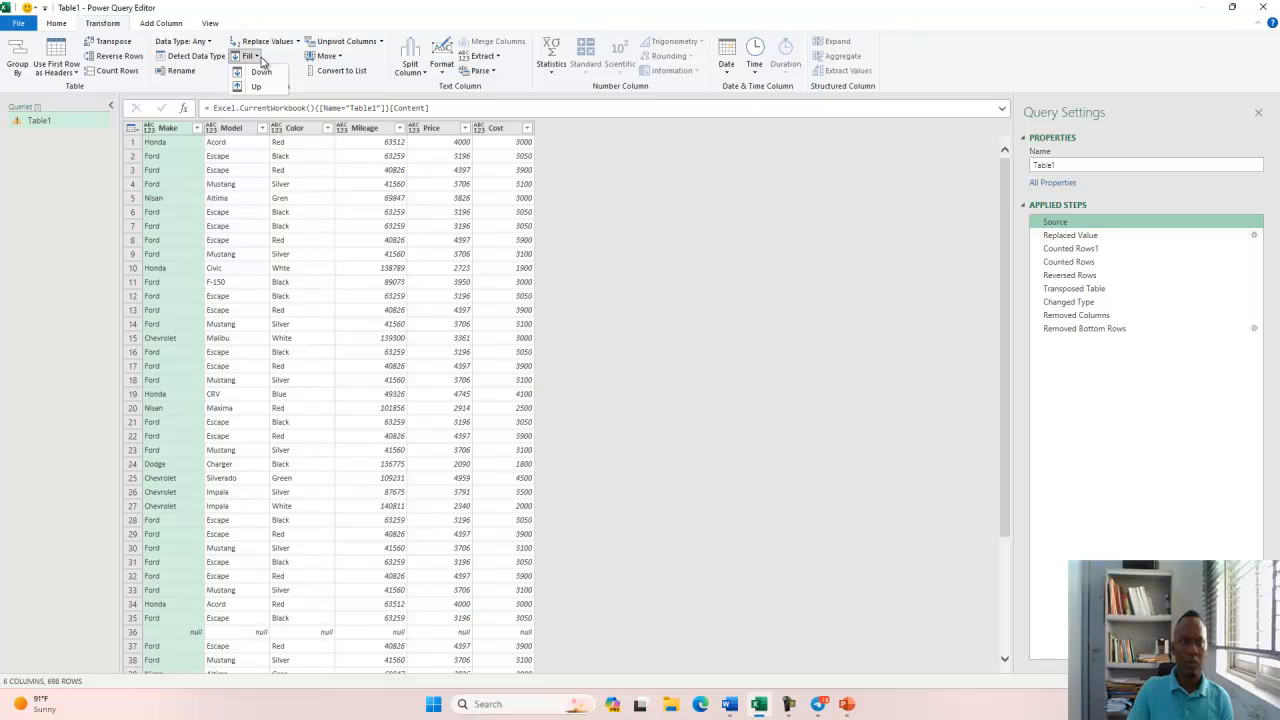
click(320, 160)
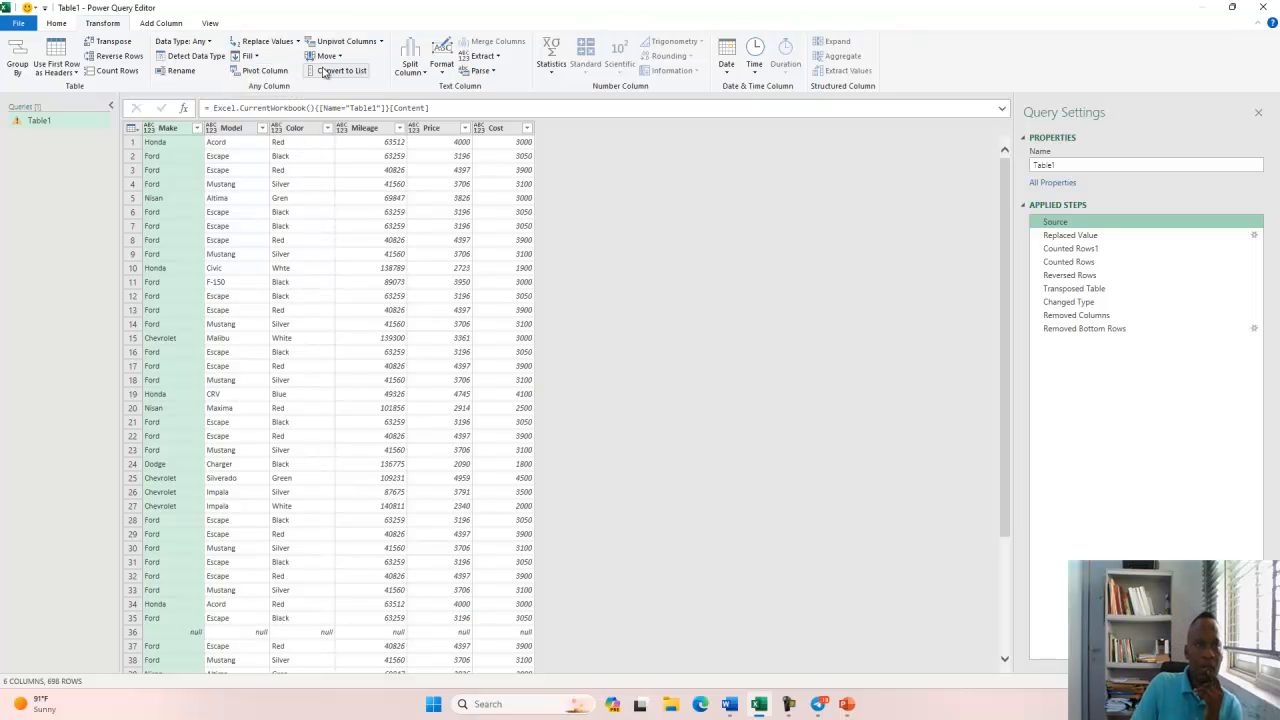
click(444, 74)
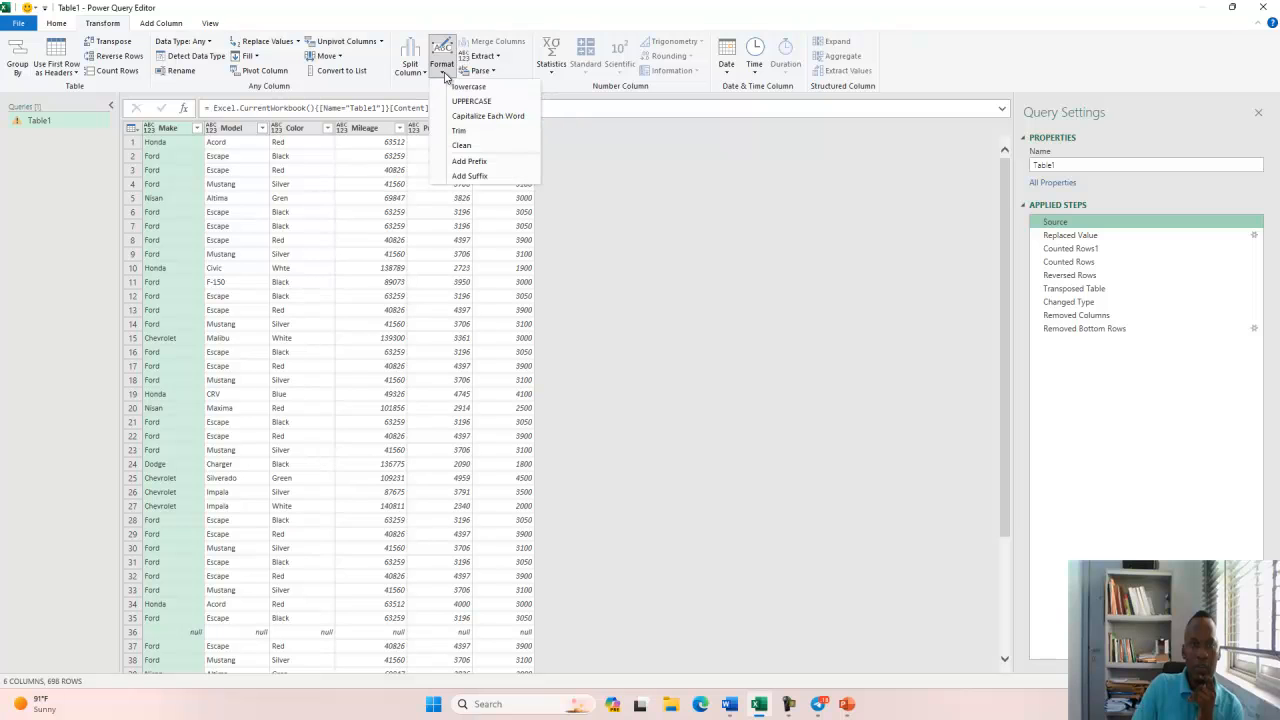
click(471, 104)
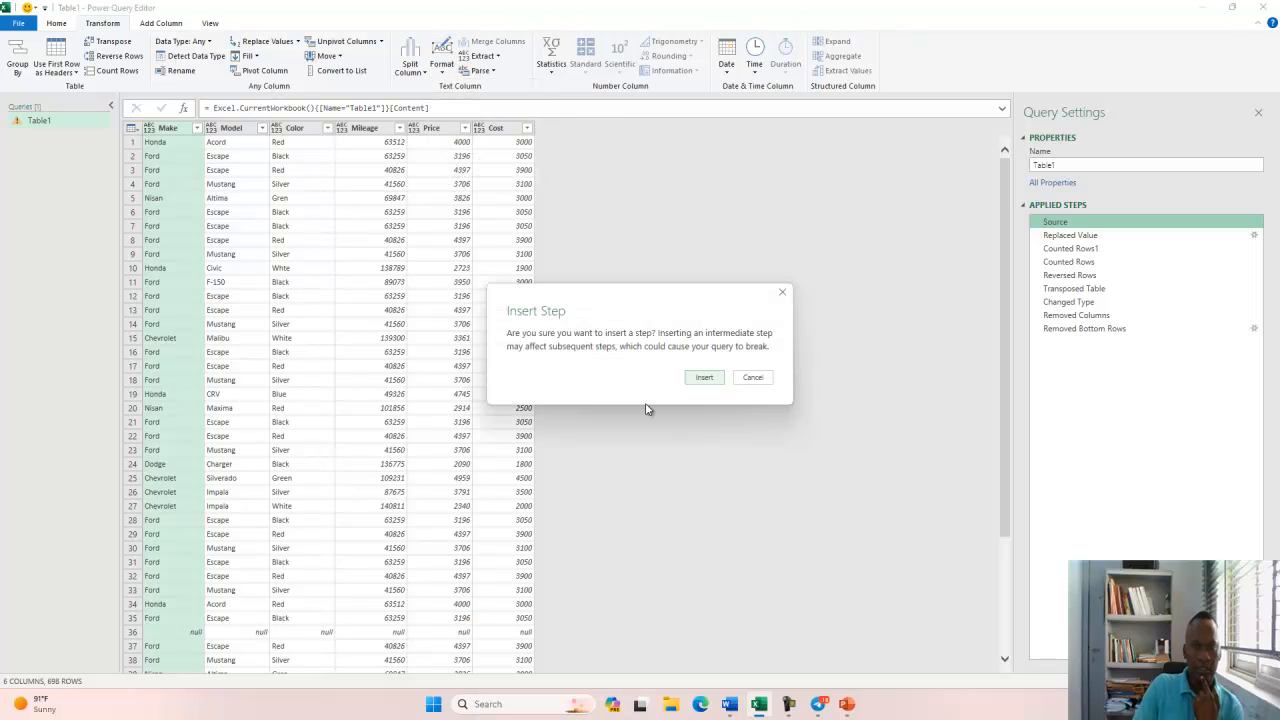
click(703, 378)
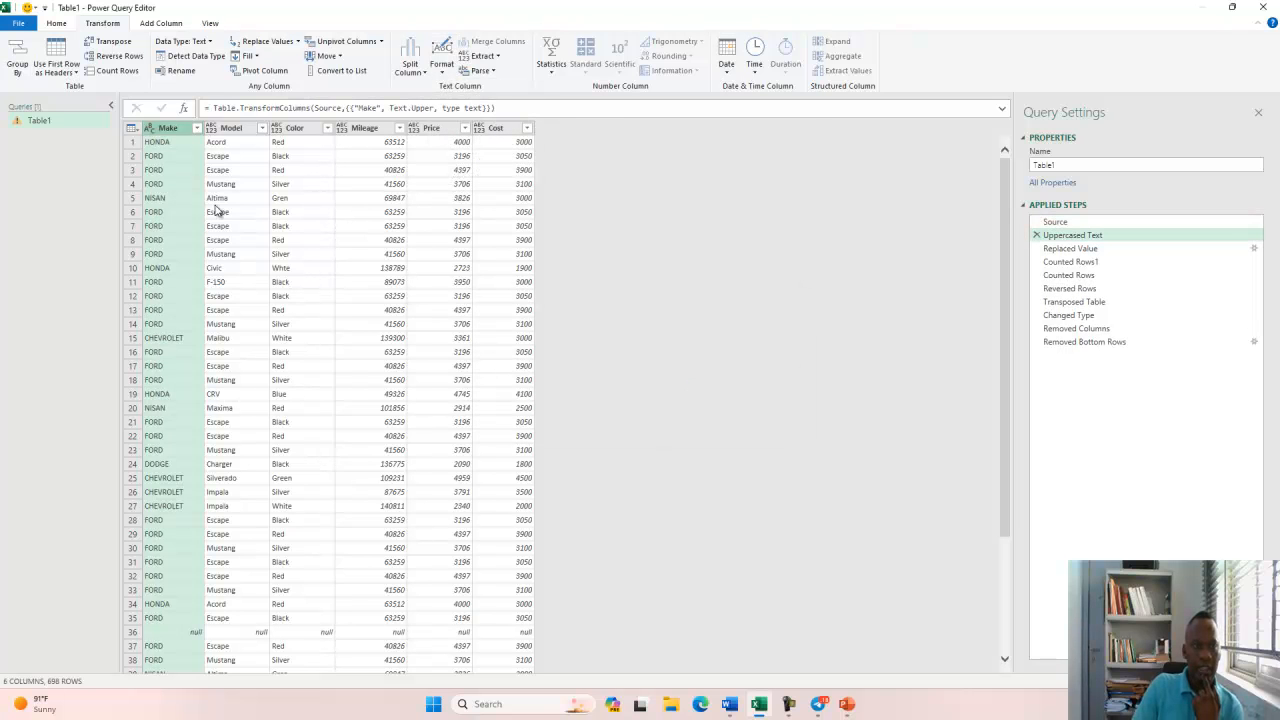
Convert the Model column to uppercase as well and look over the changed rows.
click(241, 130)
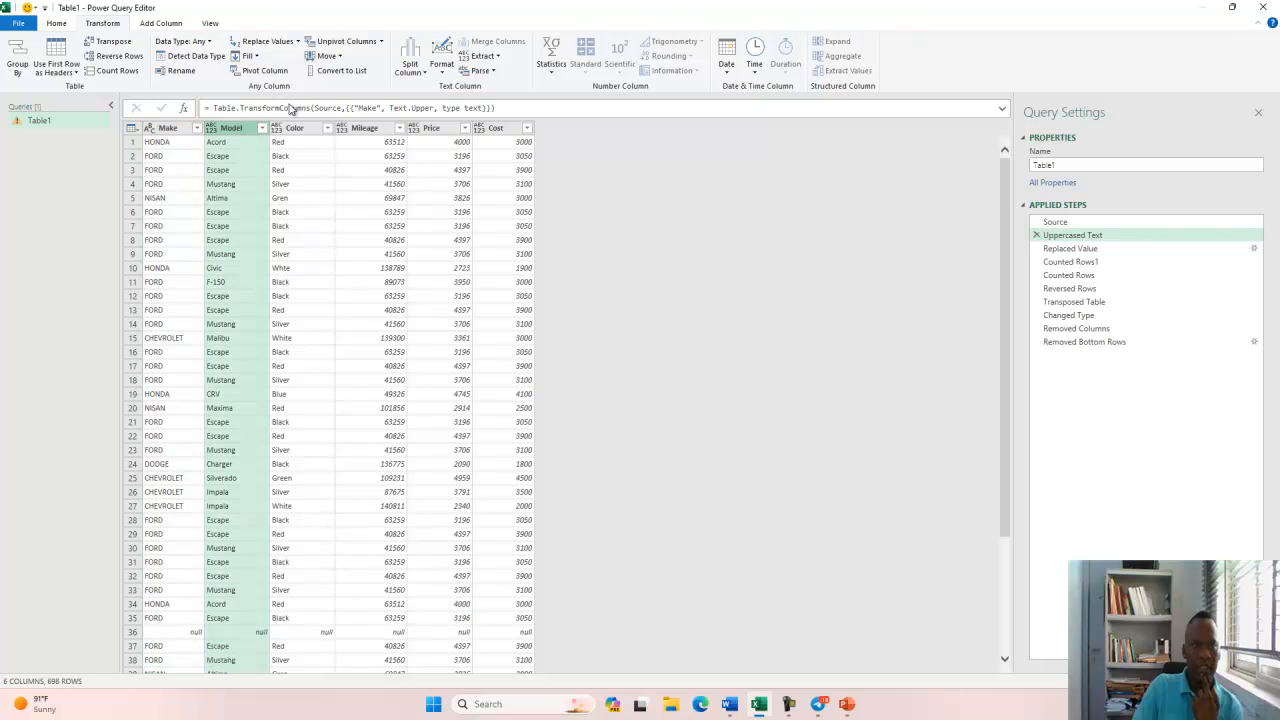
click(442, 68)
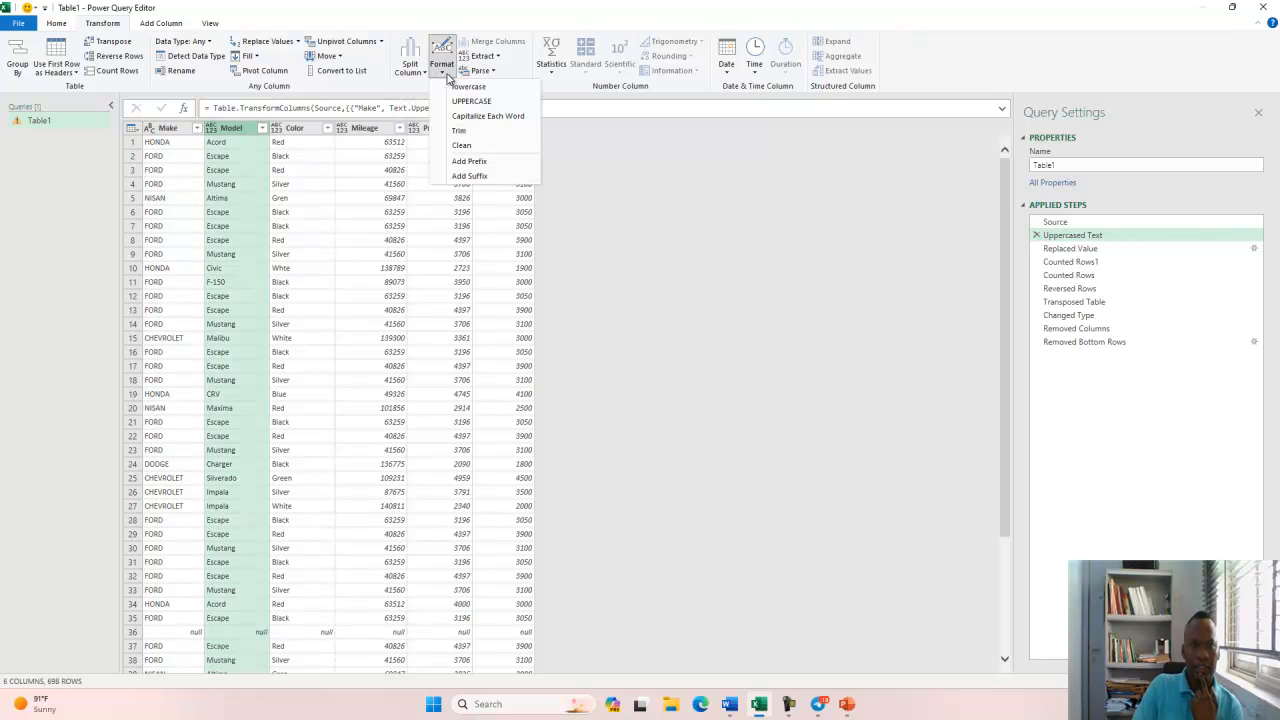
click(457, 102)
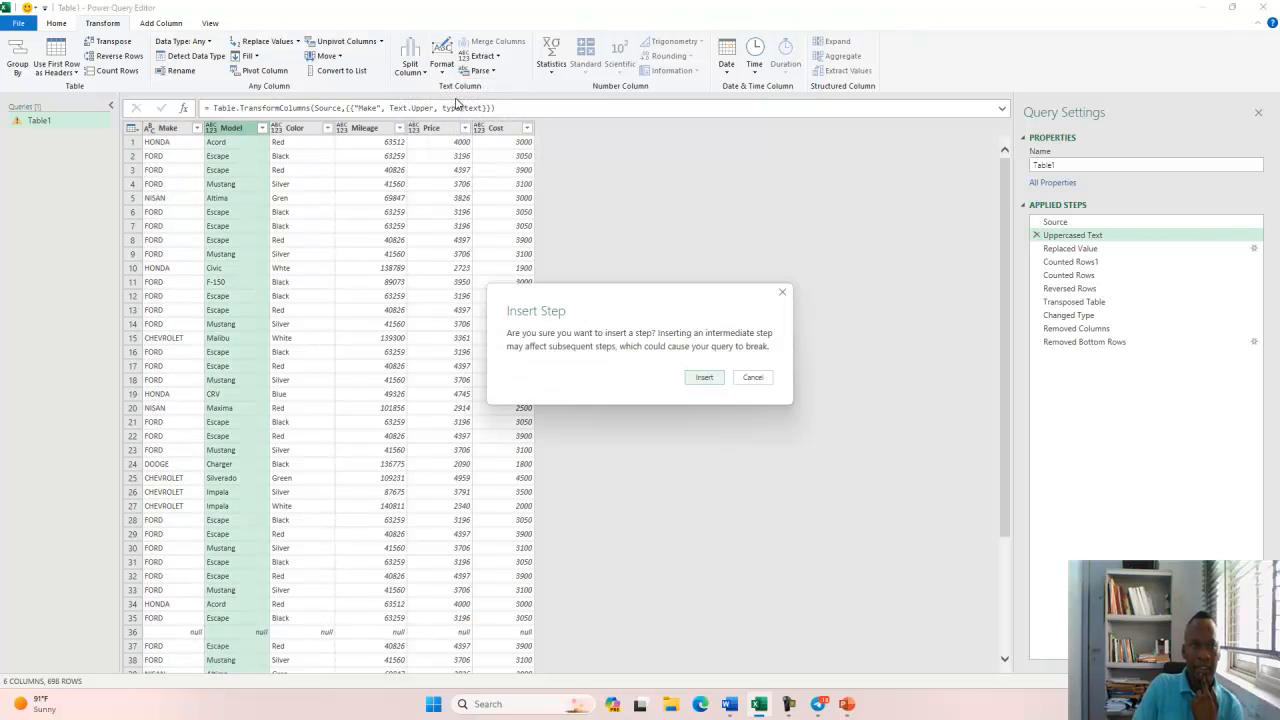
click(703, 378)
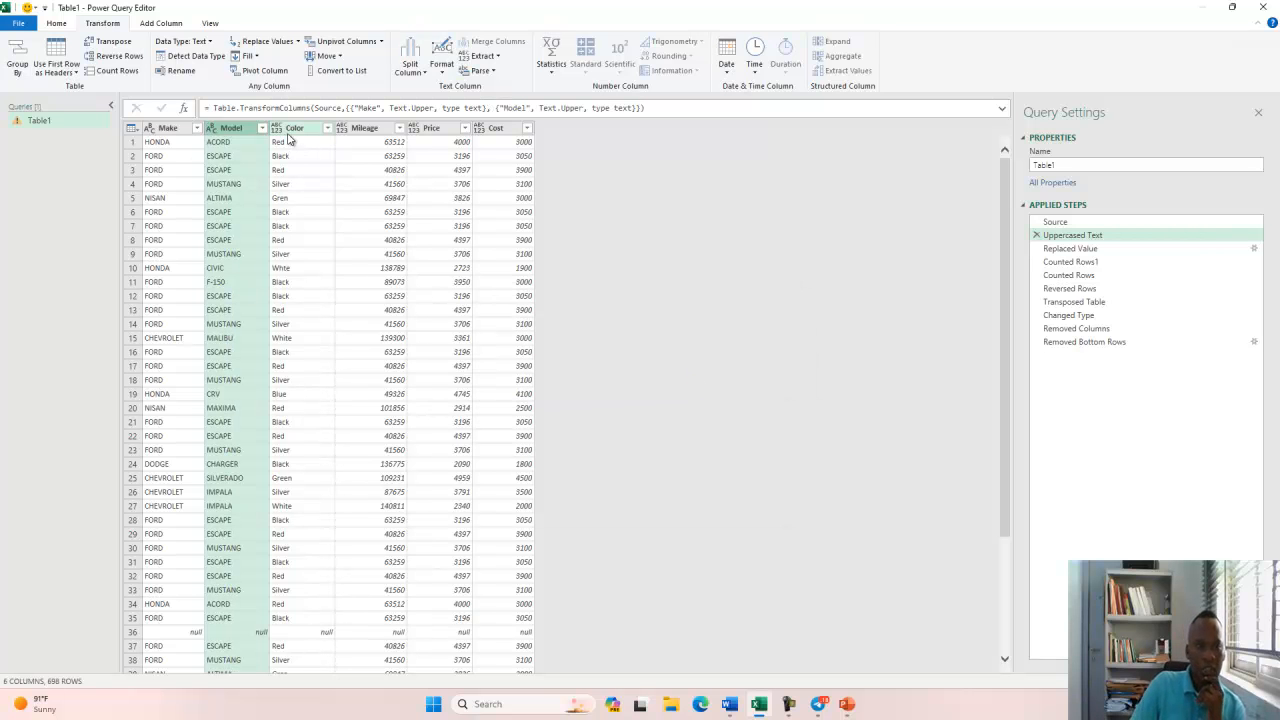
scroll(205, 410, down, 4)
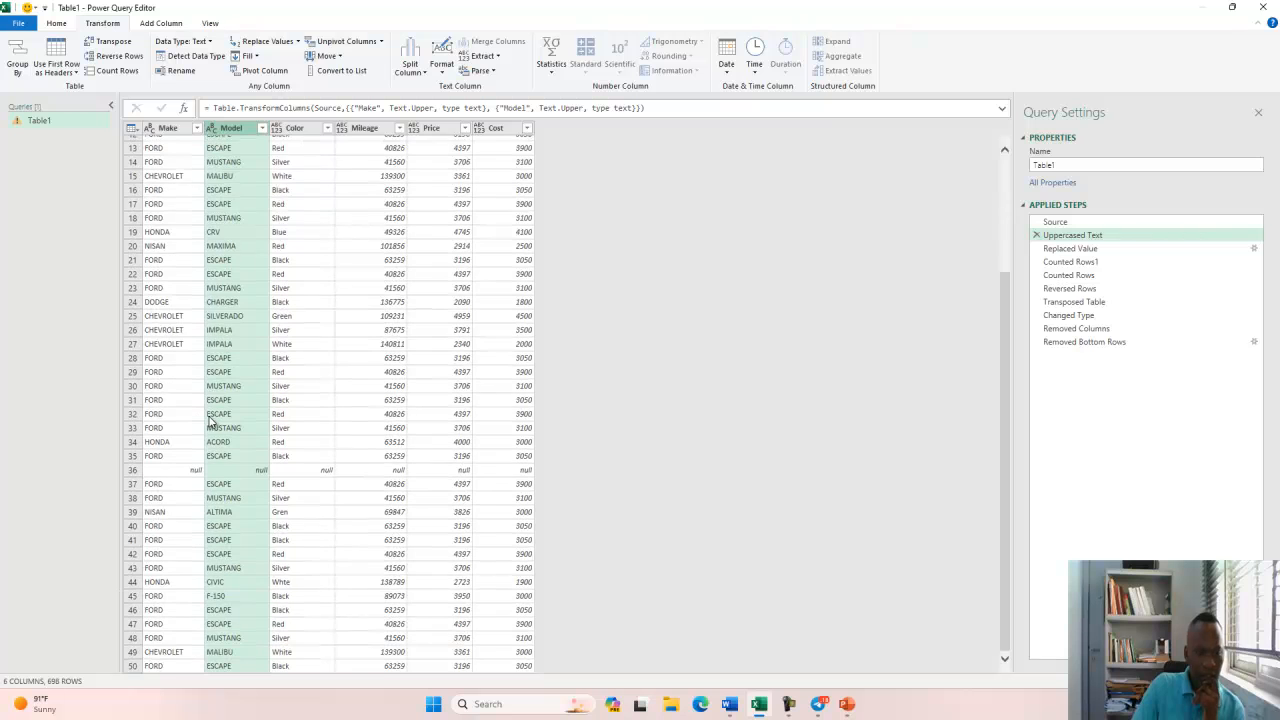
scroll(210, 420, up, 4)
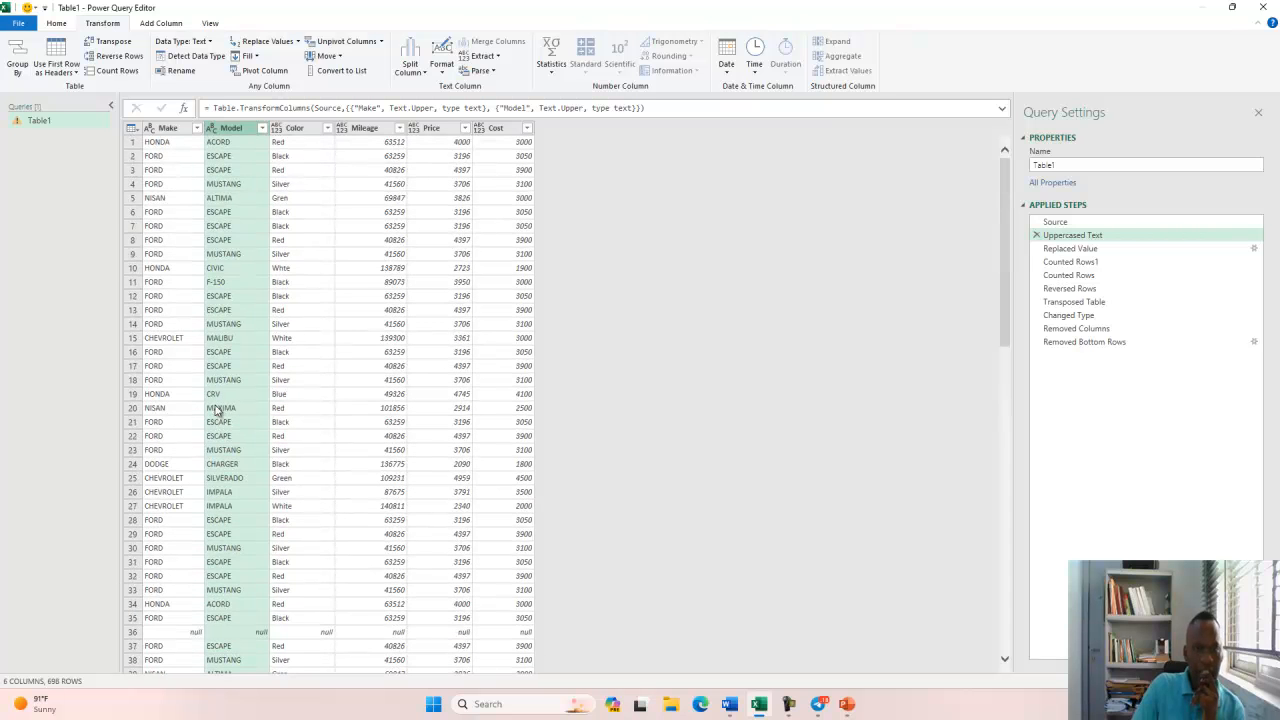
Convert the Color column to uppercase and review the other text formatting options, such as Trim.
click(293, 128)
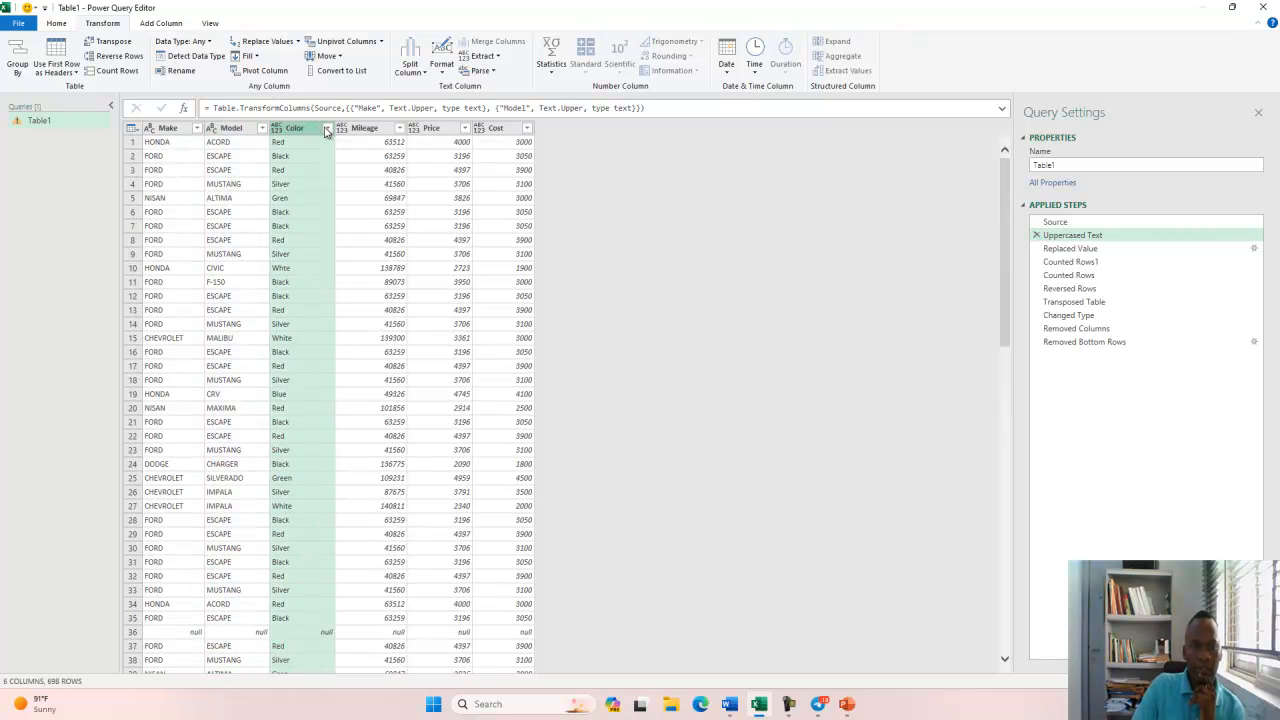
click(442, 64)
click(465, 103)
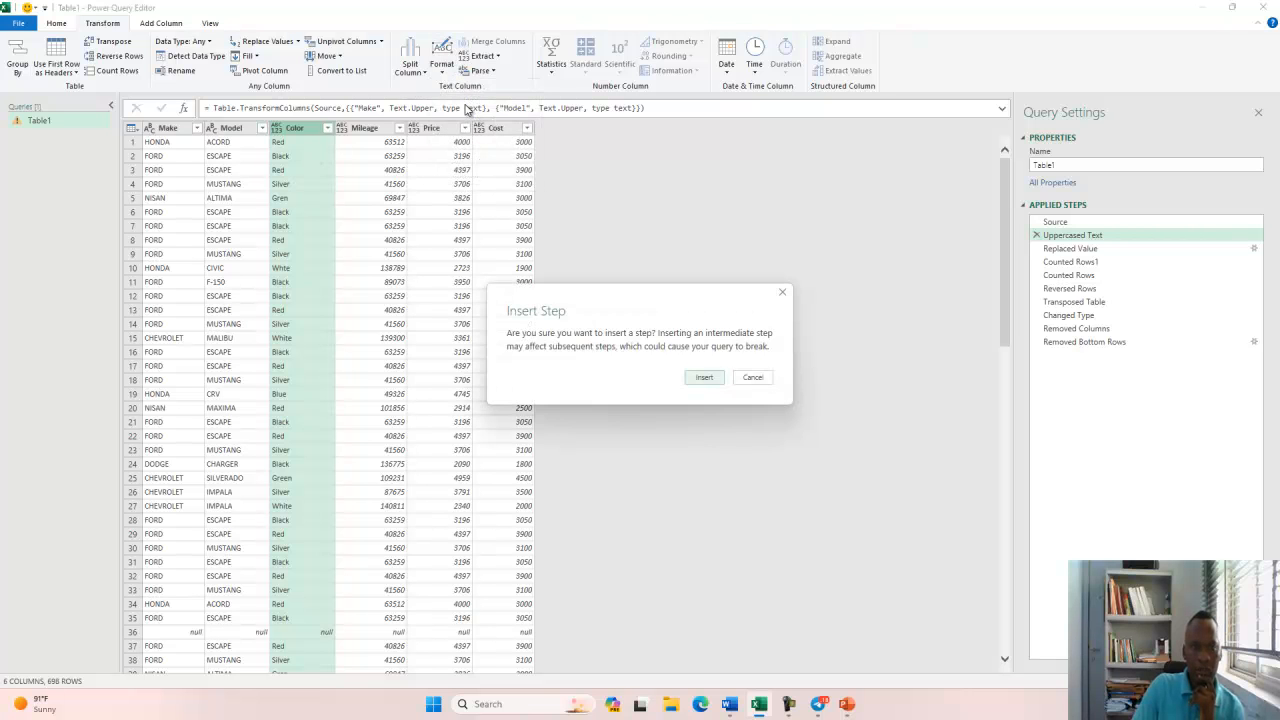
click(703, 378)
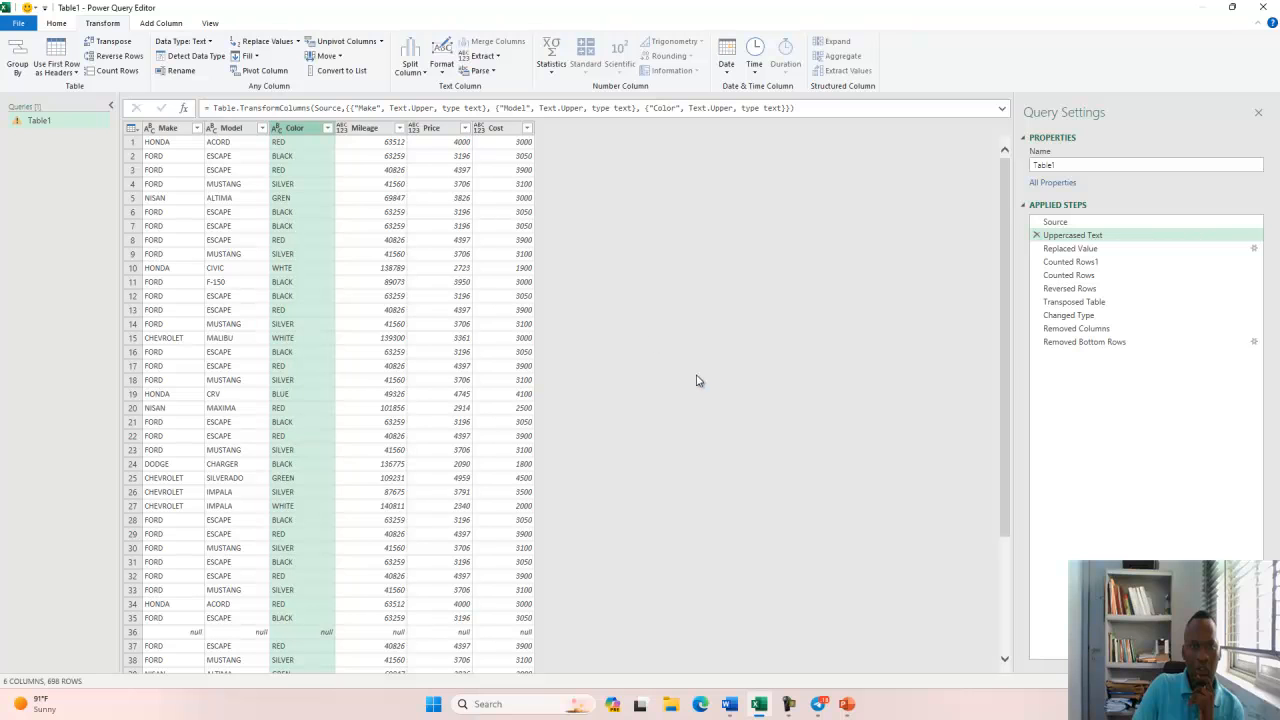
click(443, 76)
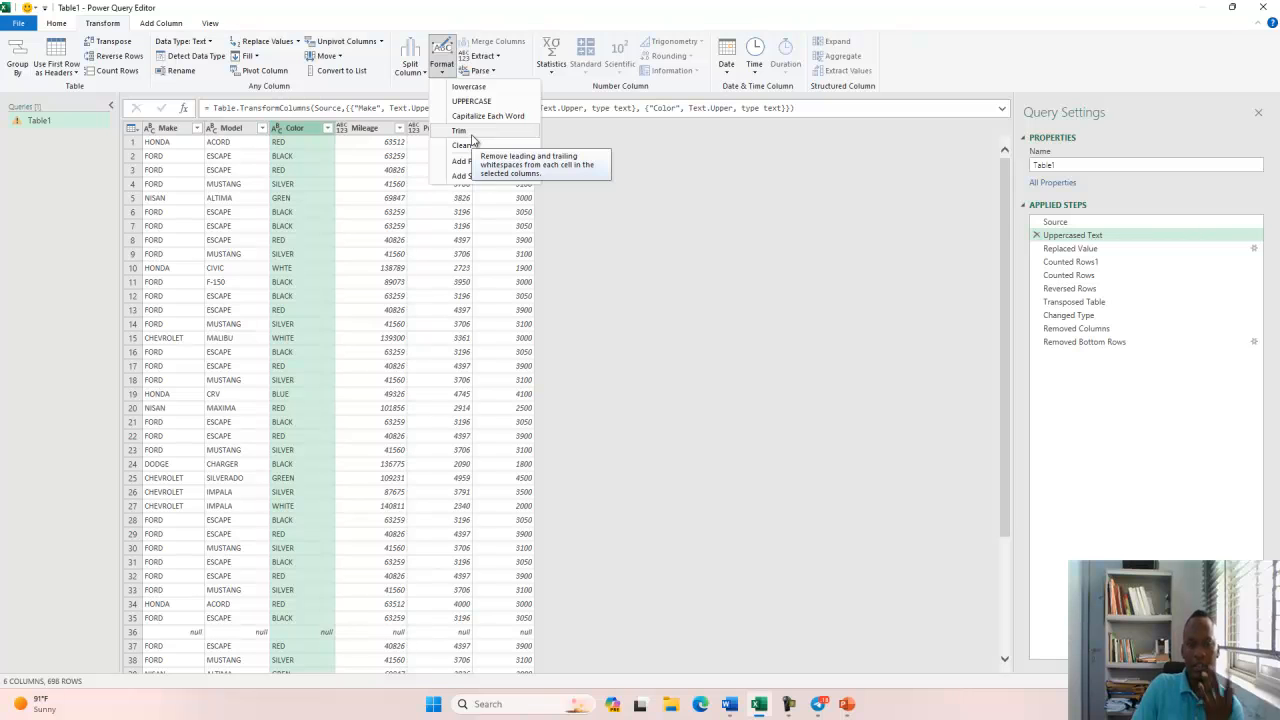
click(397, 162)
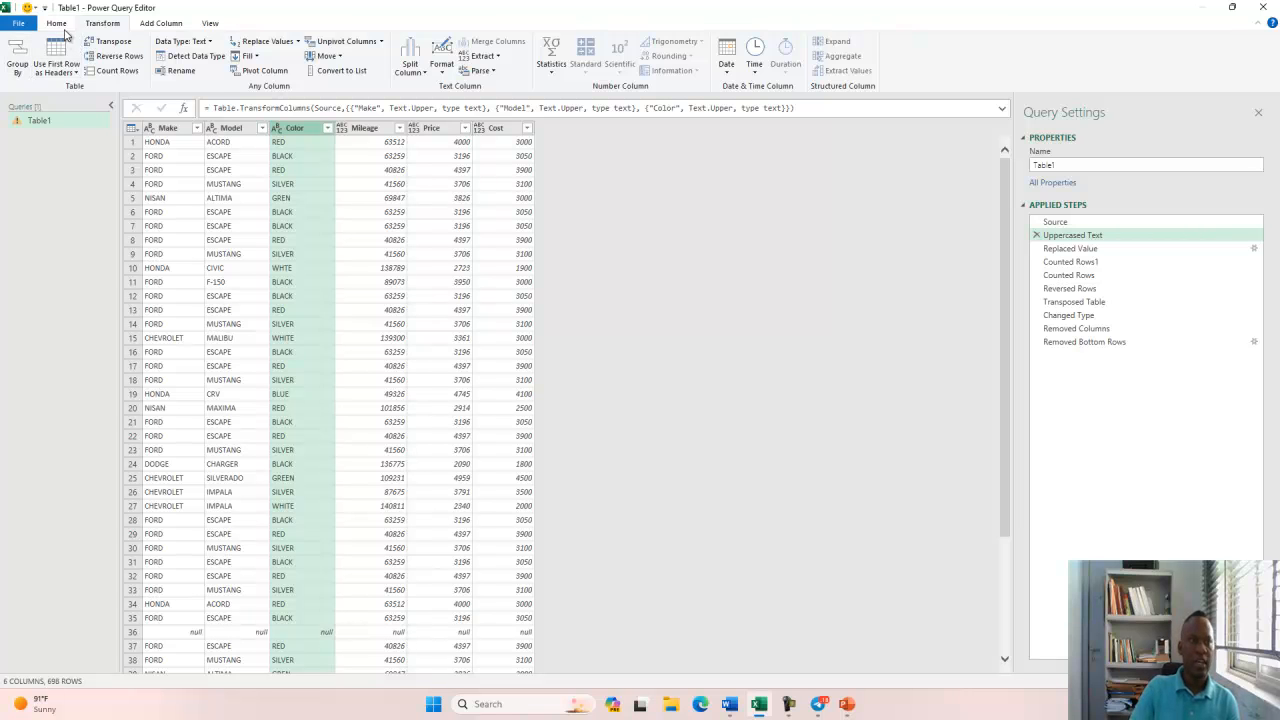
Close the query editor, load the query into a new worksheet, and return to the Car Inventory sheet.
click(56, 23)
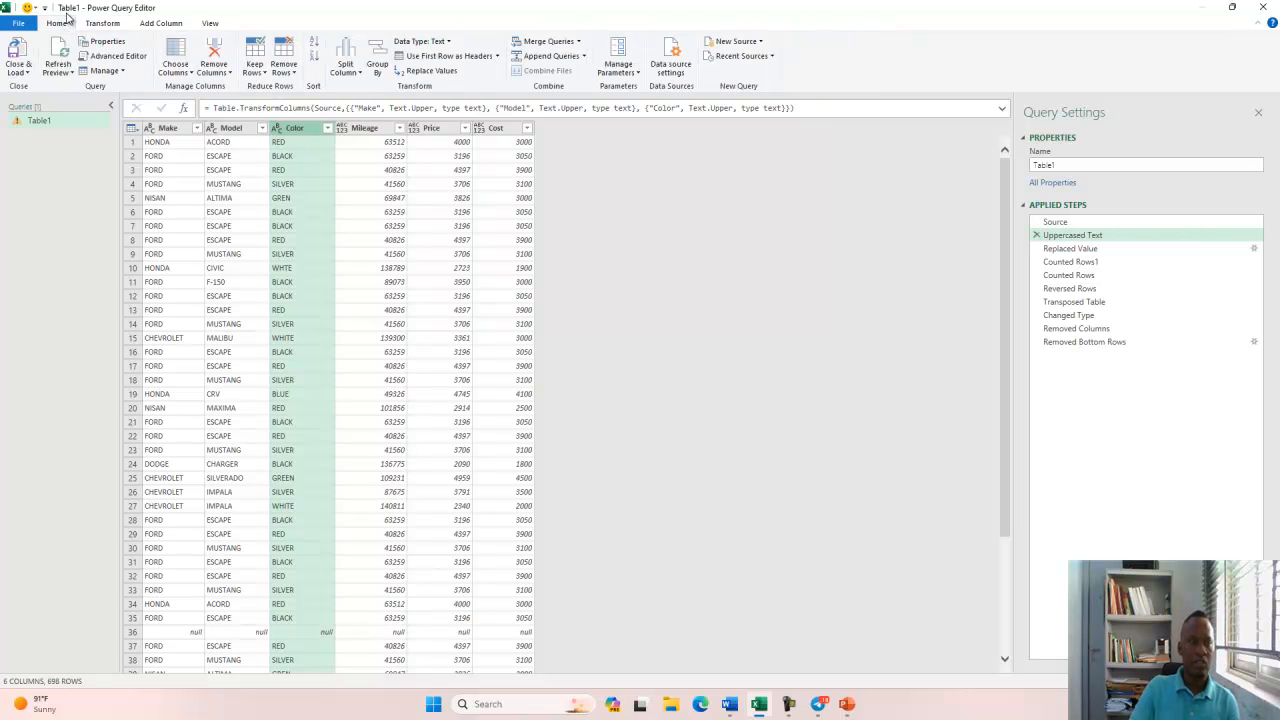
click(27, 77)
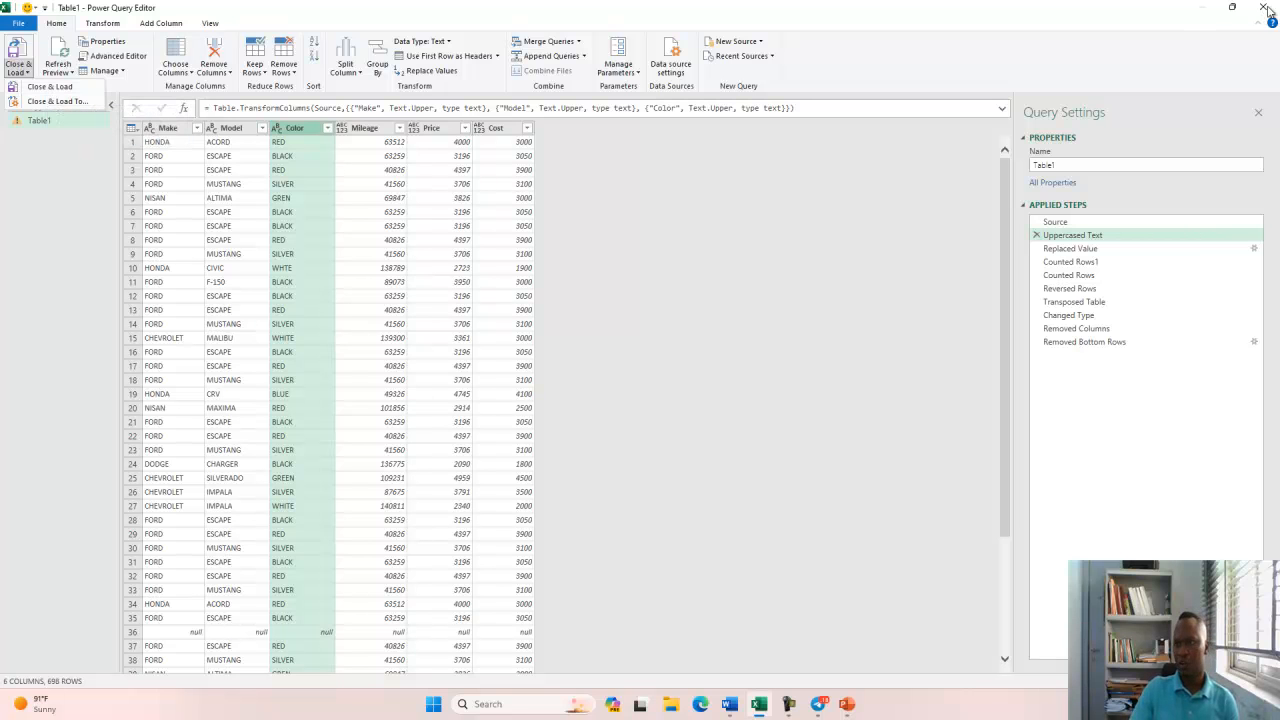
click(69, 101)
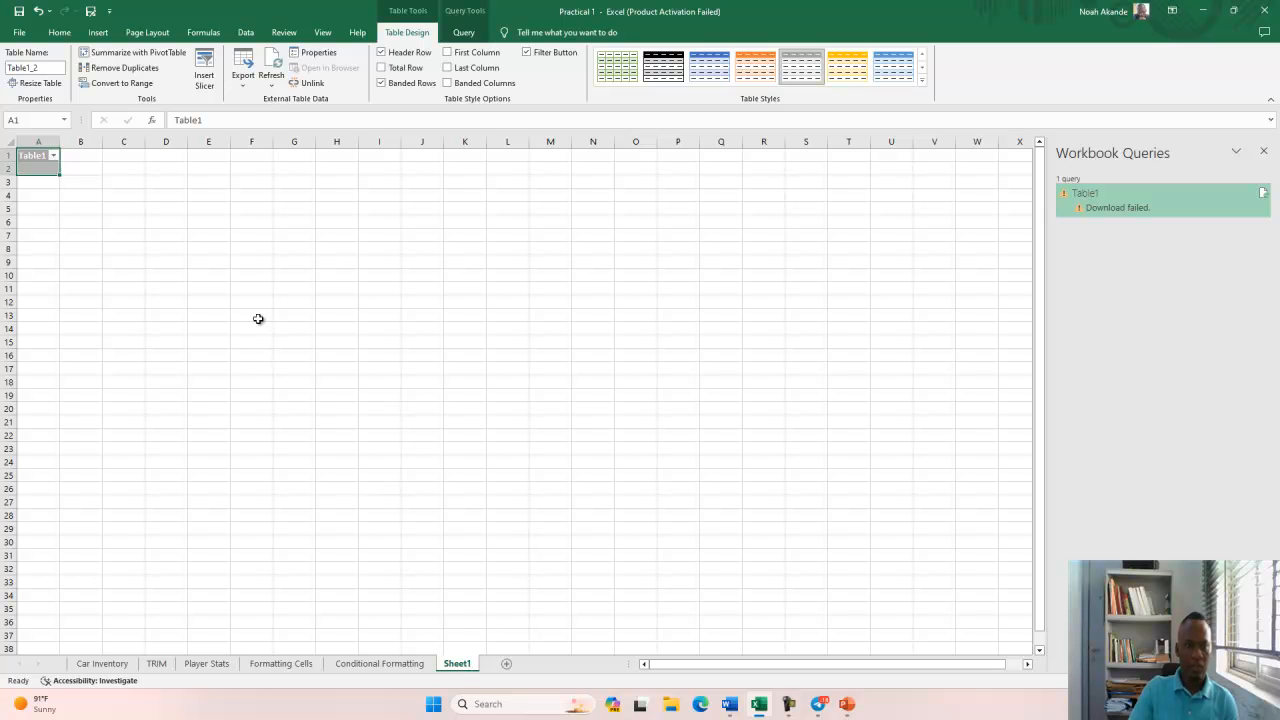
click(219, 242)
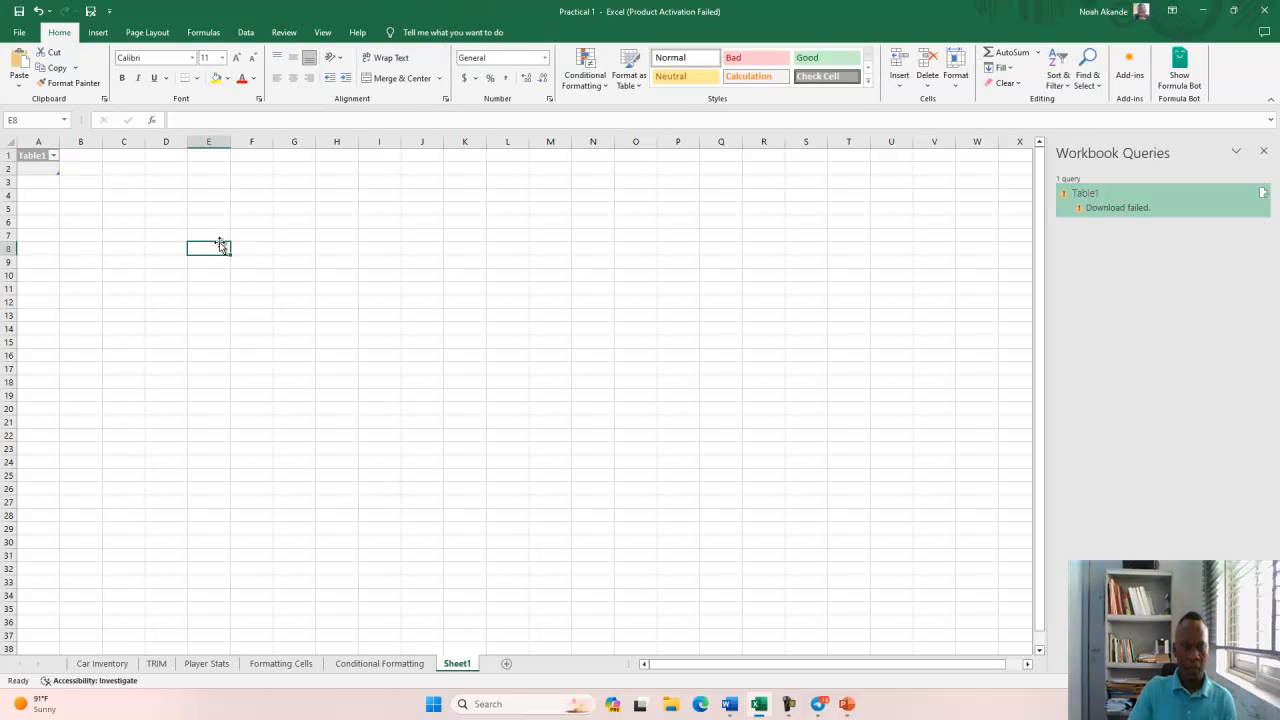
click(114, 664)
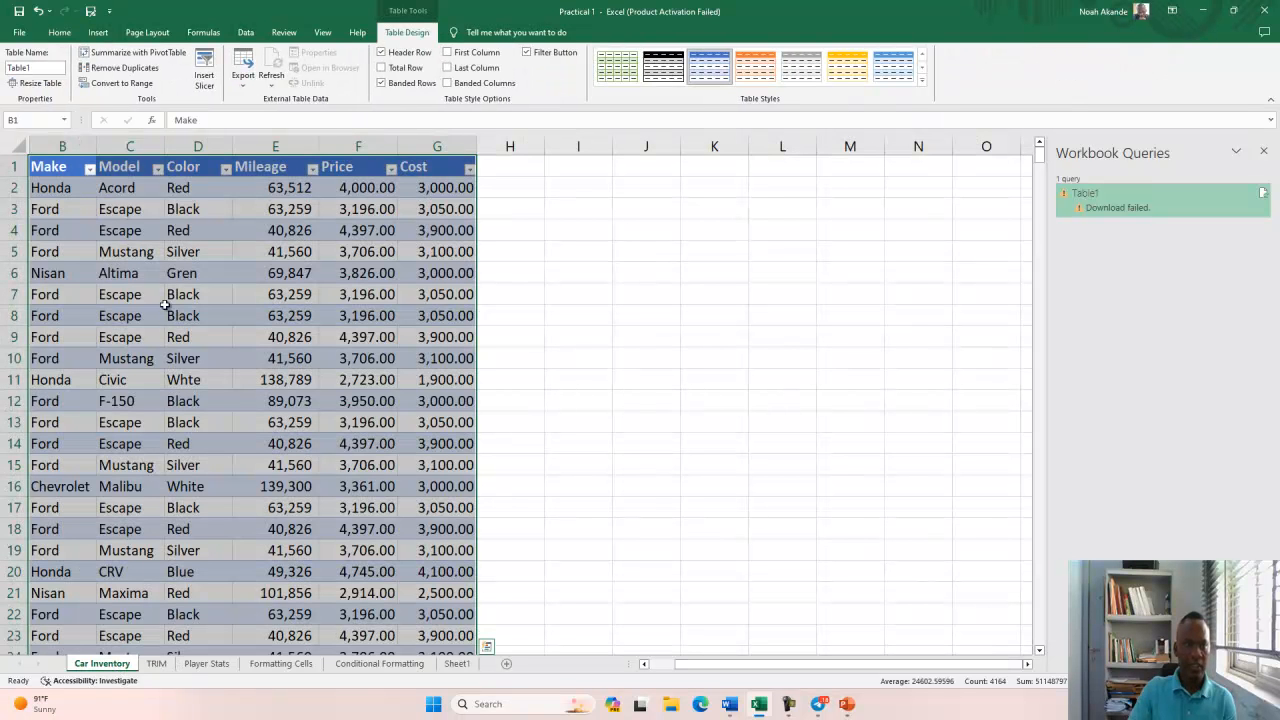
Create another query from the Car Inventory table and load it unchanged into a new worksheet.
click(140, 33)
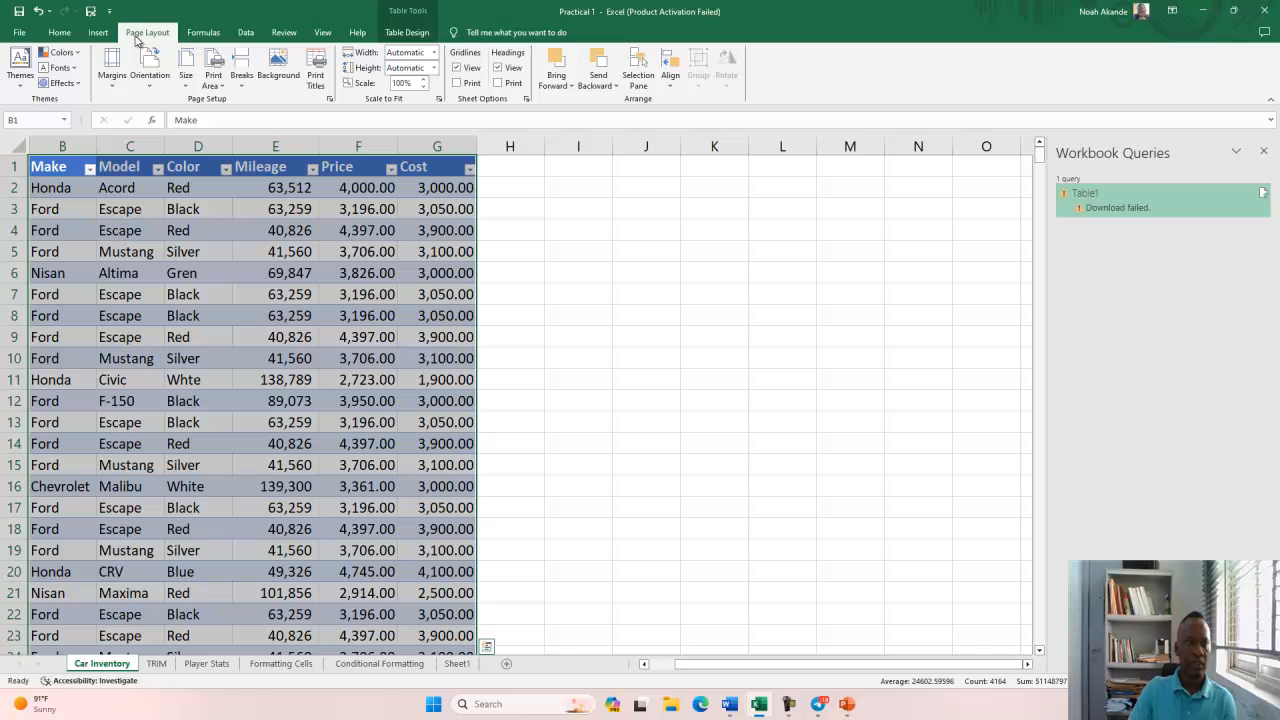
click(245, 32)
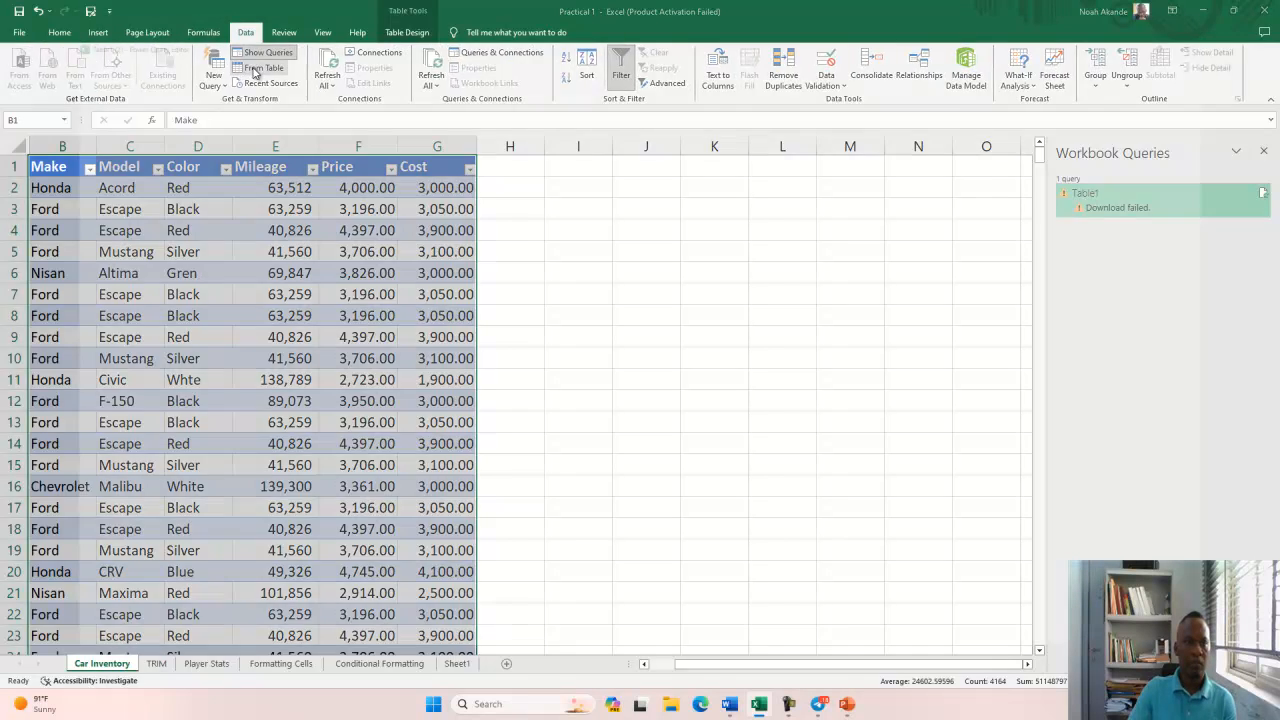
click(256, 68)
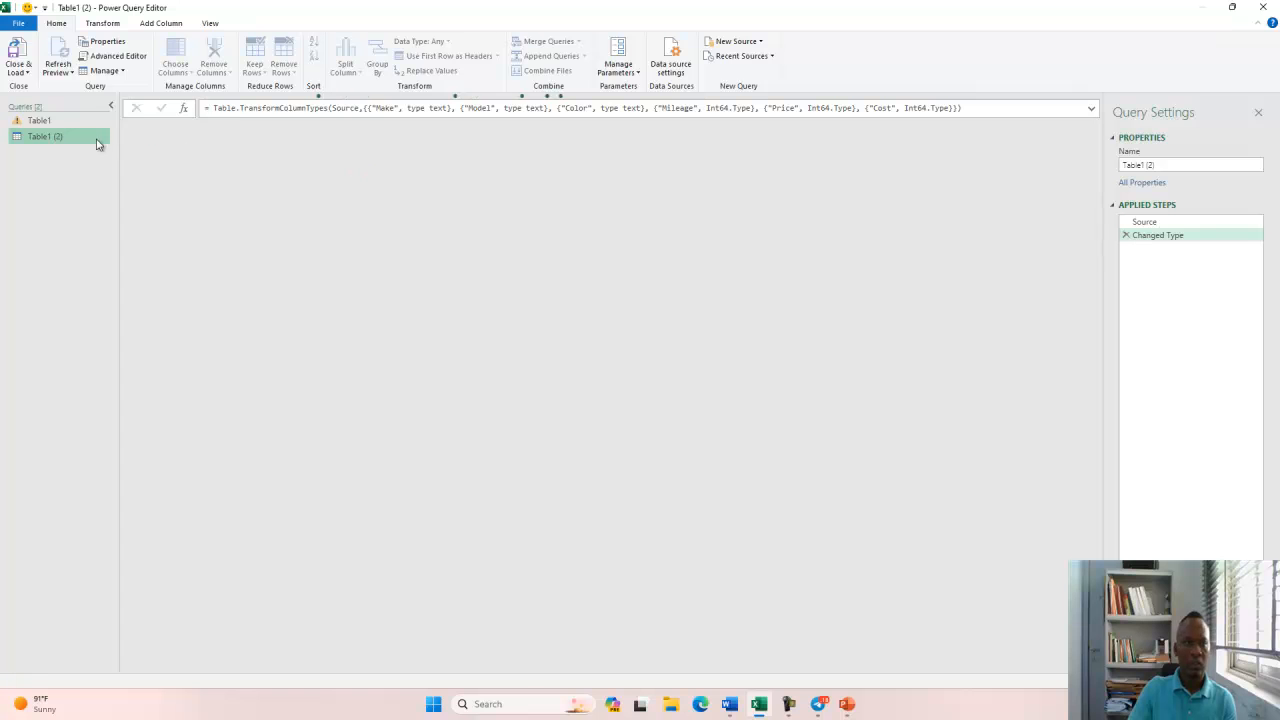
click(17, 55)
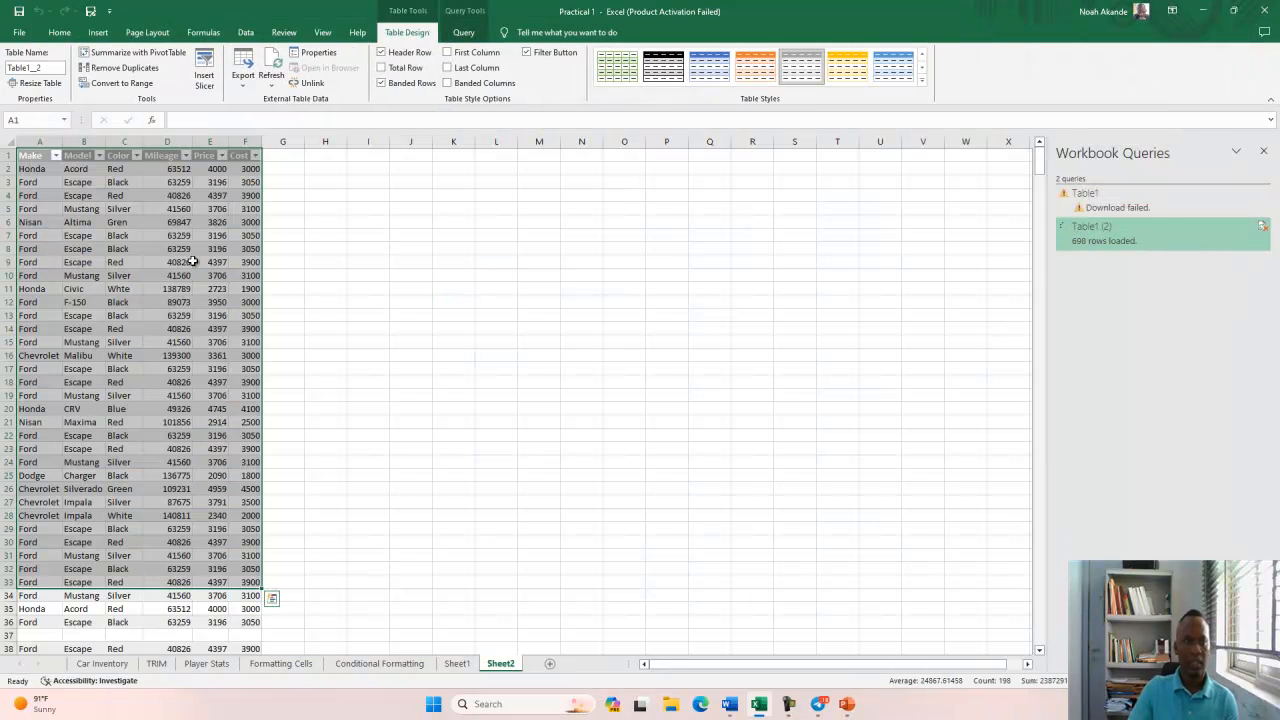
Look through the newly loaded query rows and compare them with the Car Inventory sheet and Sheet1.
scroll(171, 380, down, 6)
scroll(175, 389, down, 20)
scroll(175, 389, up, 18)
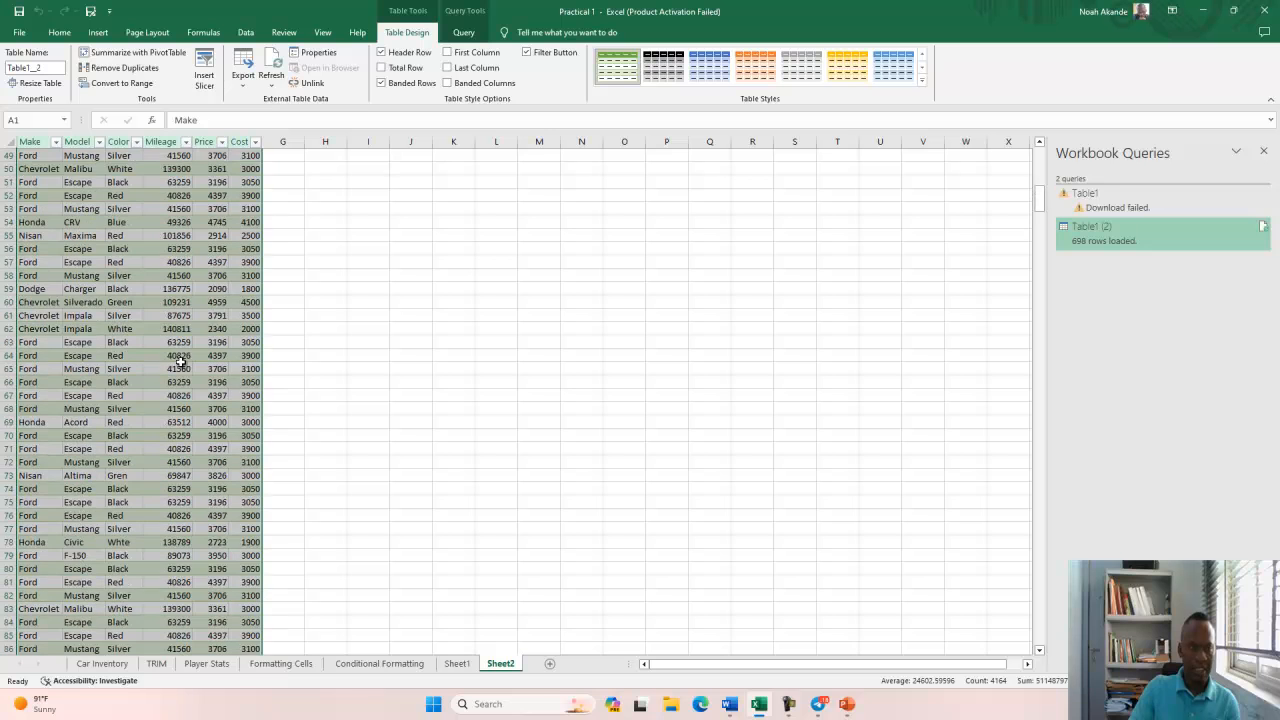
click(103, 664)
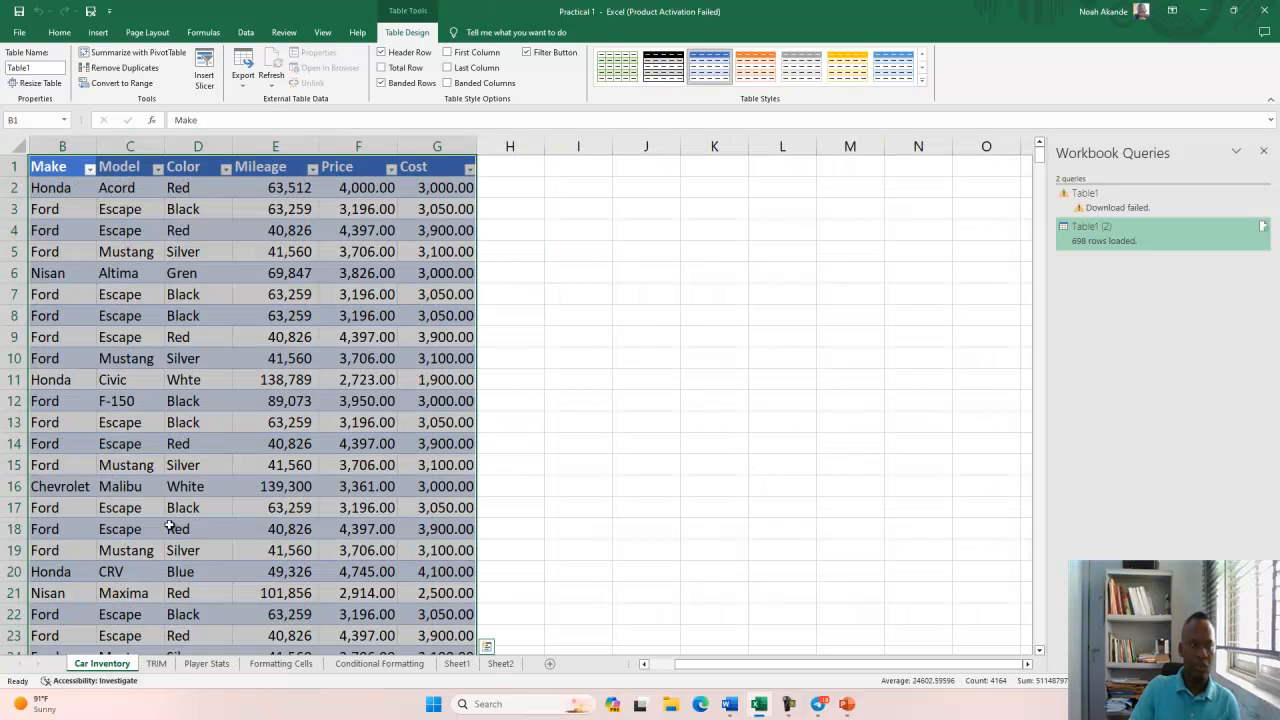
click(456, 664)
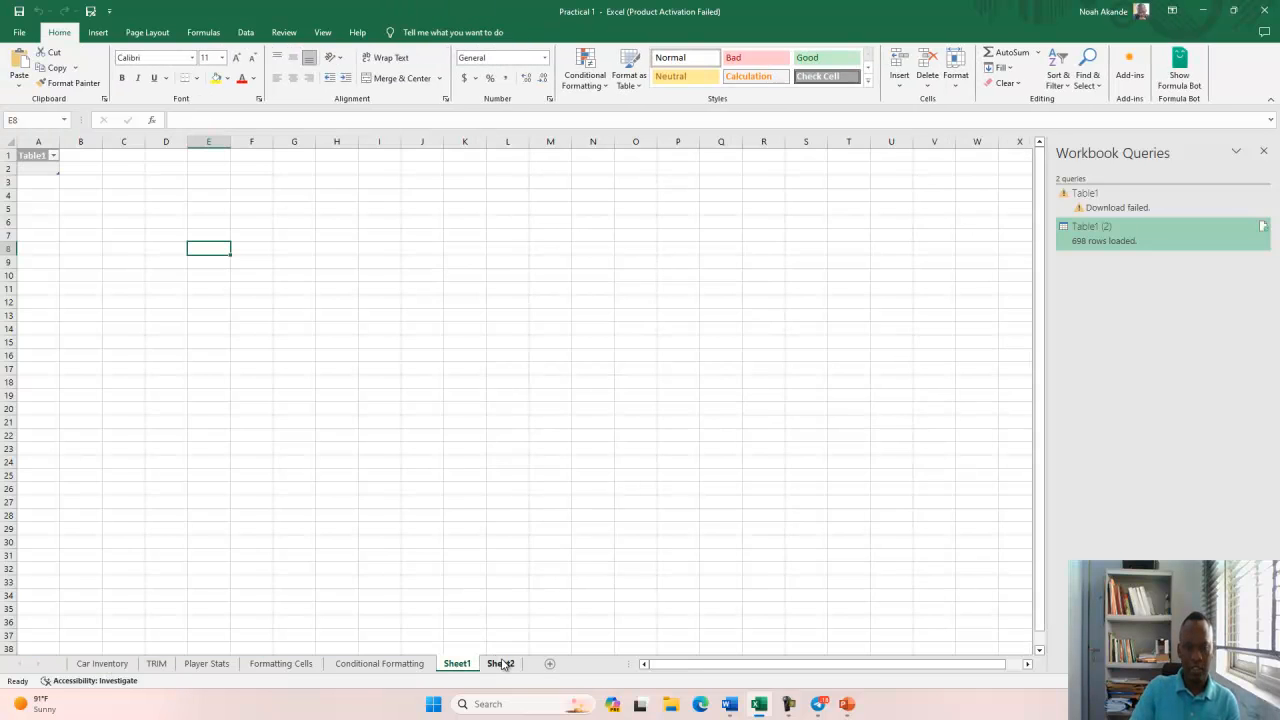
click(500, 664)
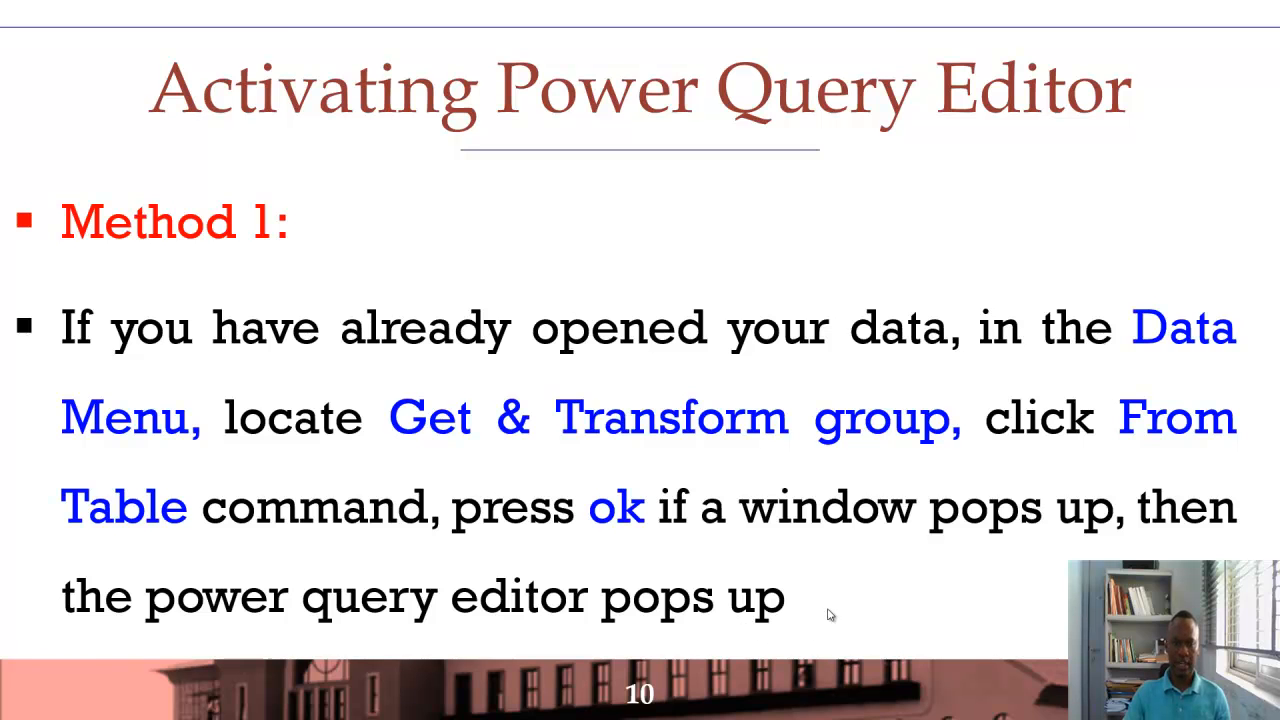
Advance the PowerPoint slide show to Method 2 for activating Power Query Editor and return to the Excel workbook's TRIM sheet.
click(689, 456)
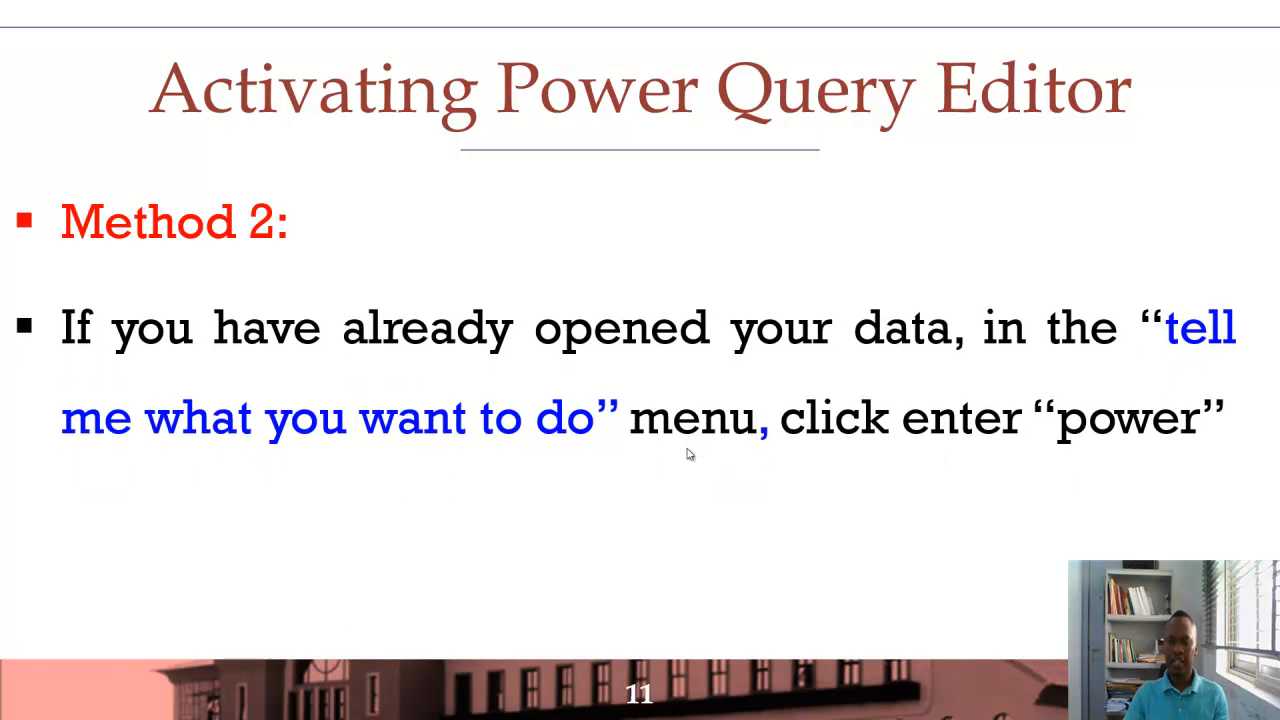
key(alt+Tab)
click(647, 362)
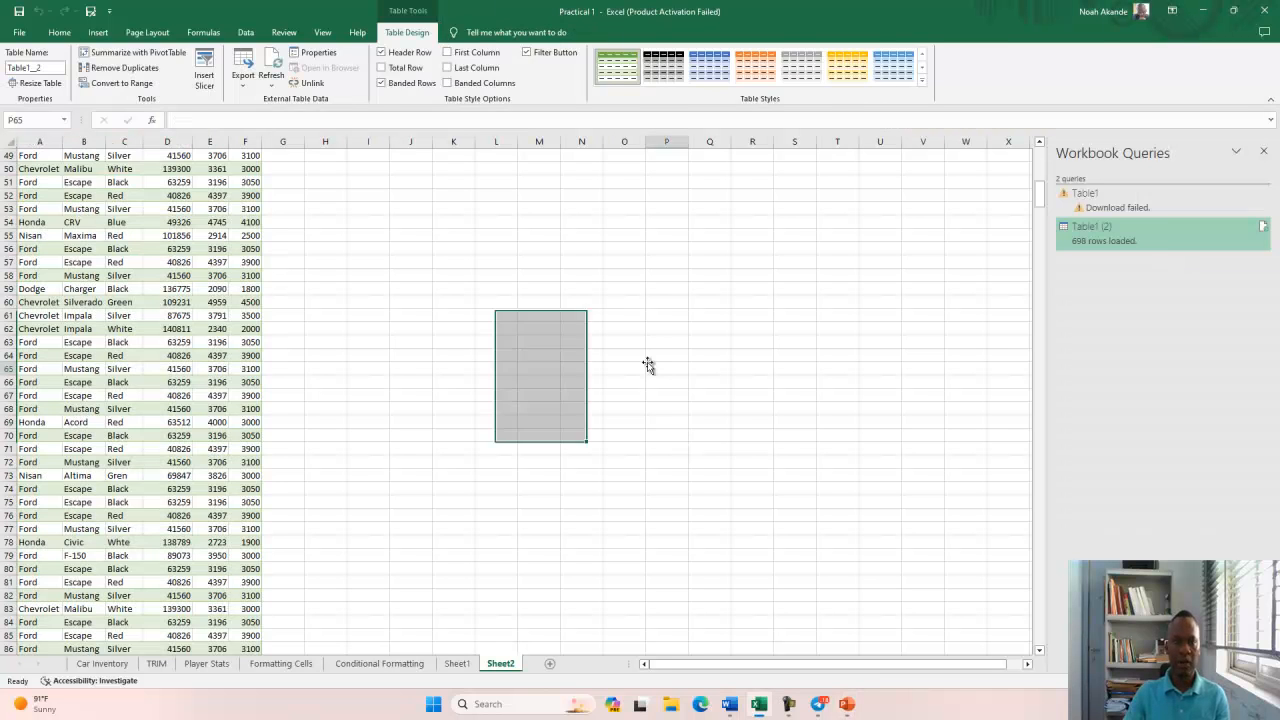
click(157, 666)
click(519, 37)
click(752, 26)
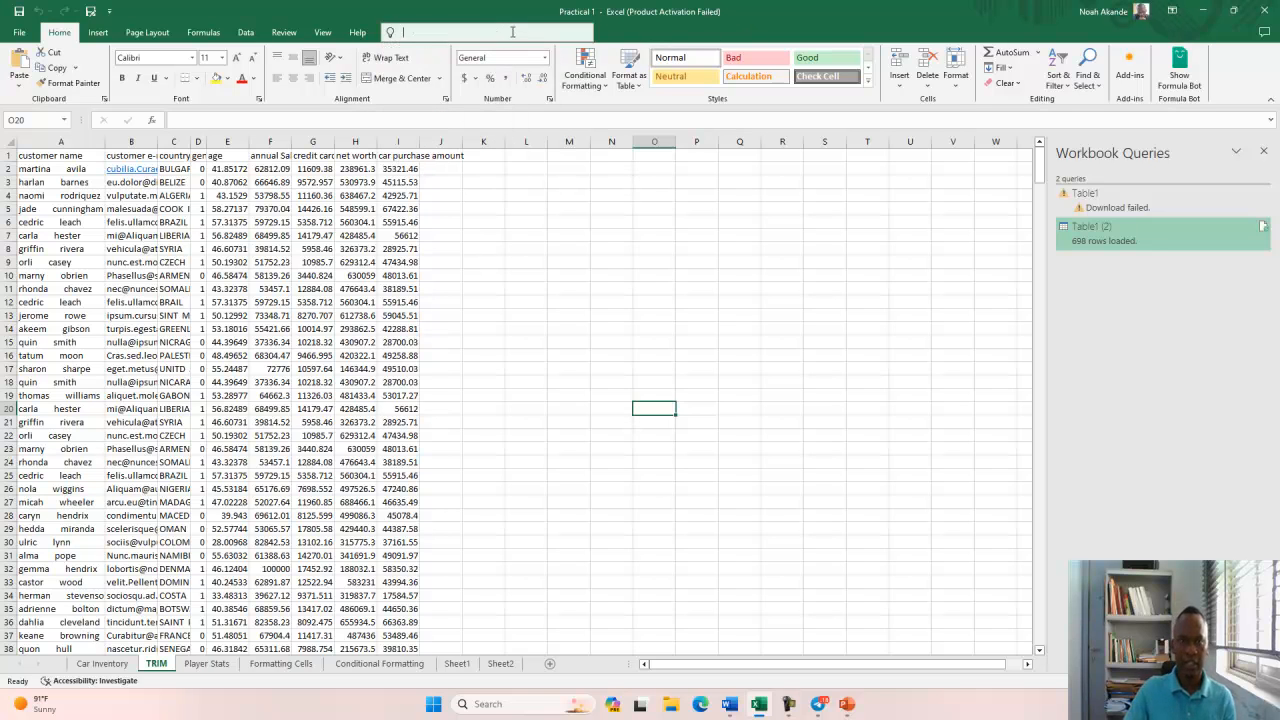
click(512, 37)
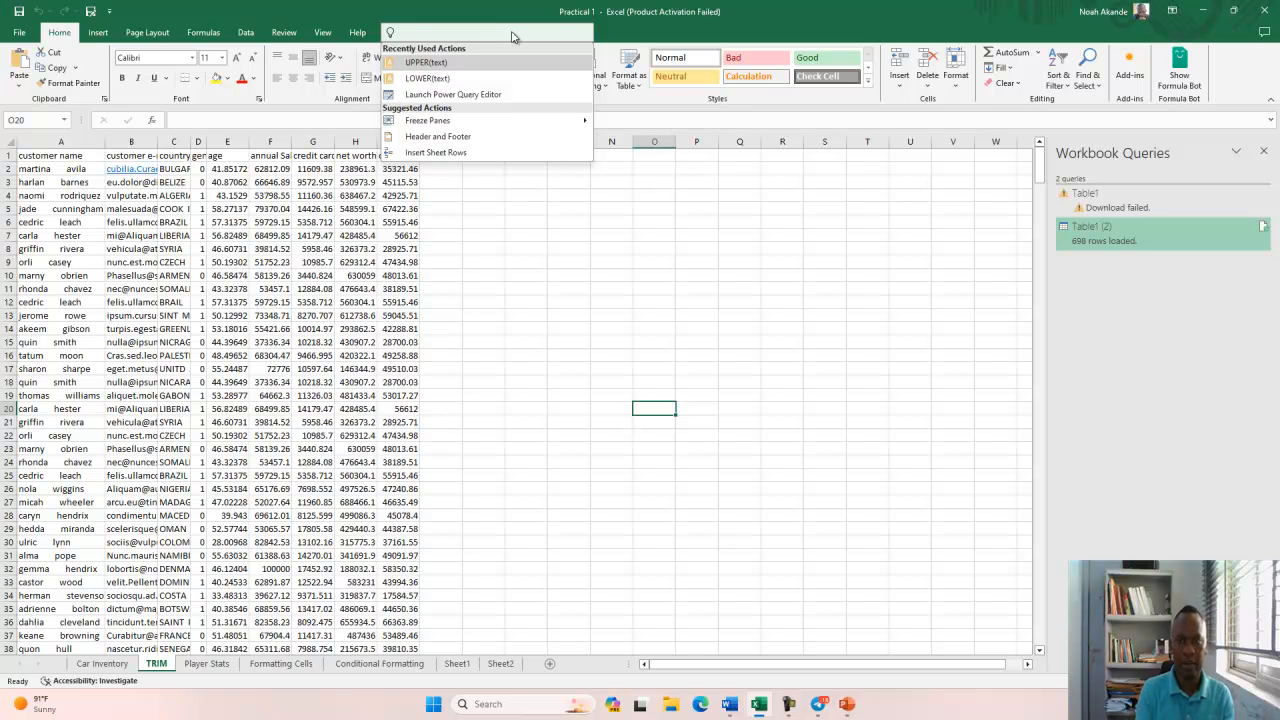
text(po)
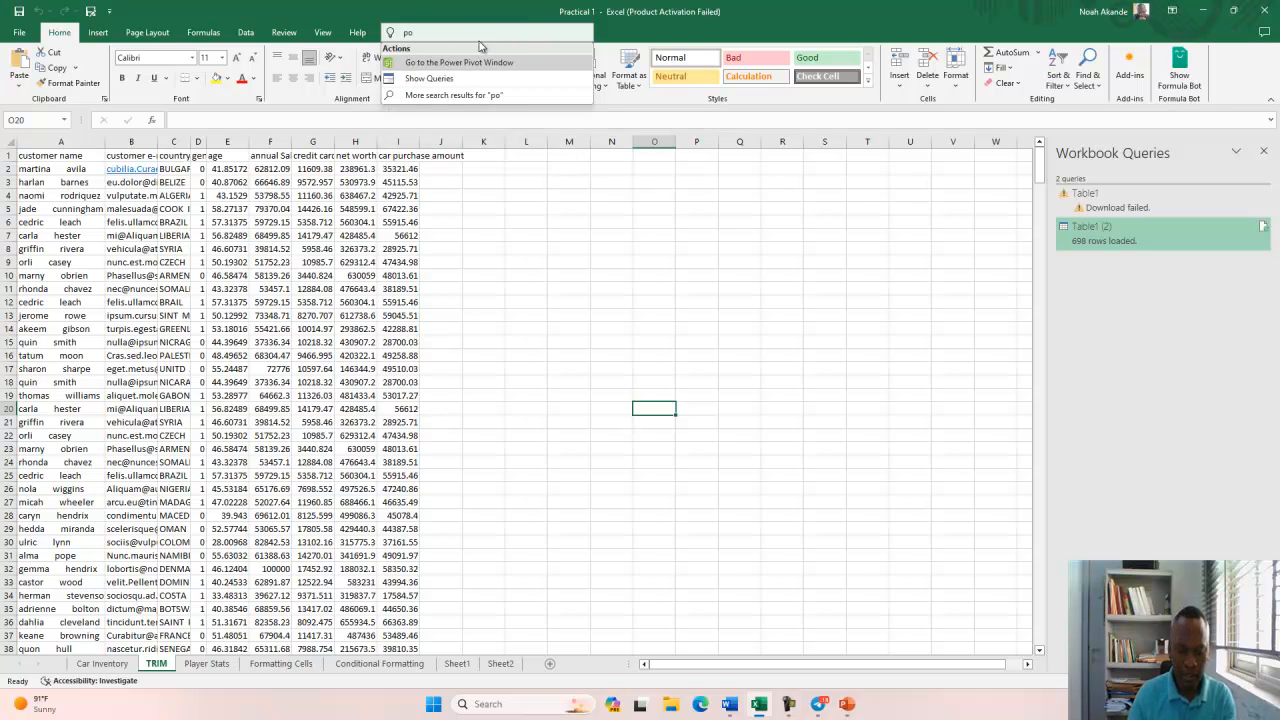
key(BackSpace)
click(297, 217)
click(305, 207)
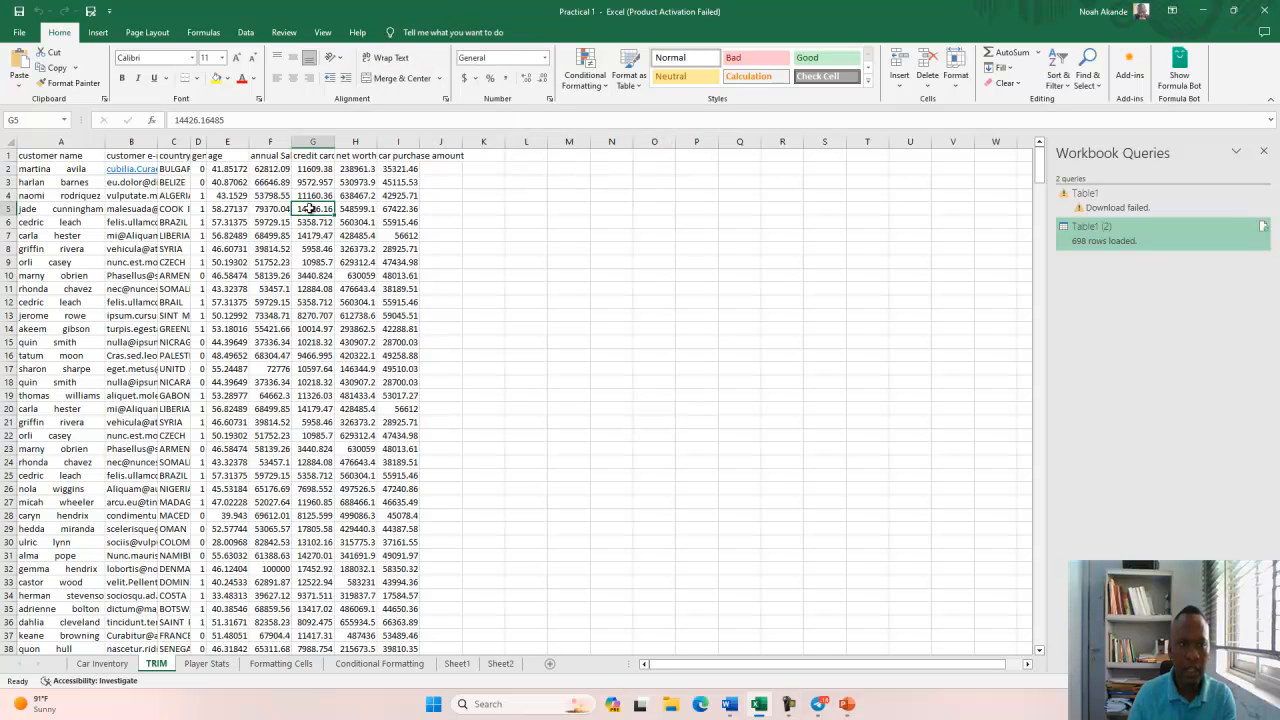
Launch the Power Query Editor through a command search for "power" and preview the Table1 (2) query before closing the editor.
click(433, 33)
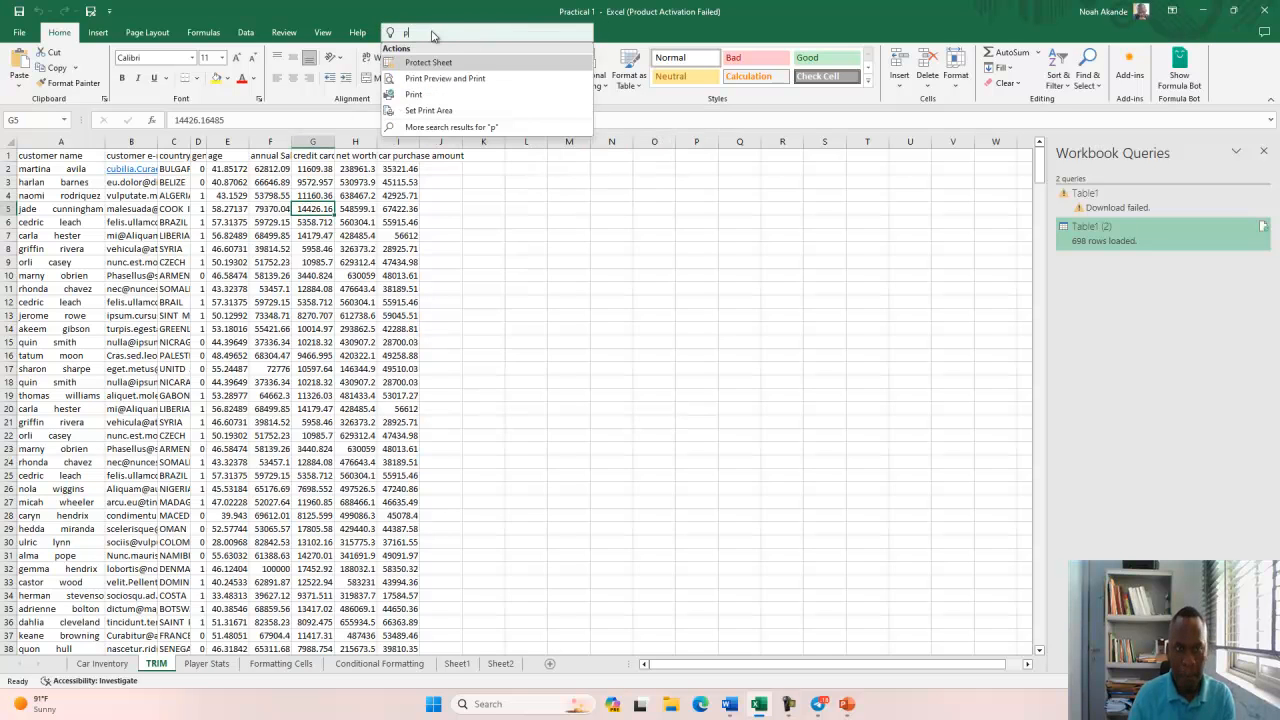
text(po)
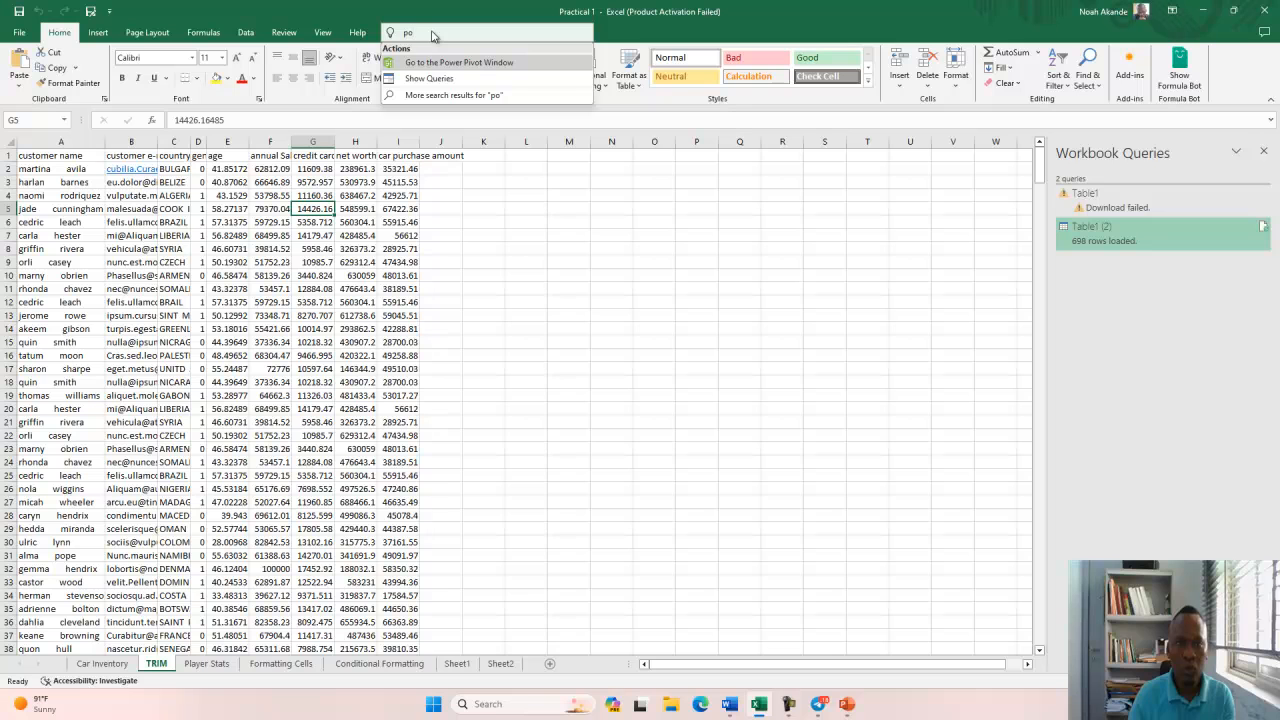
text(wer)
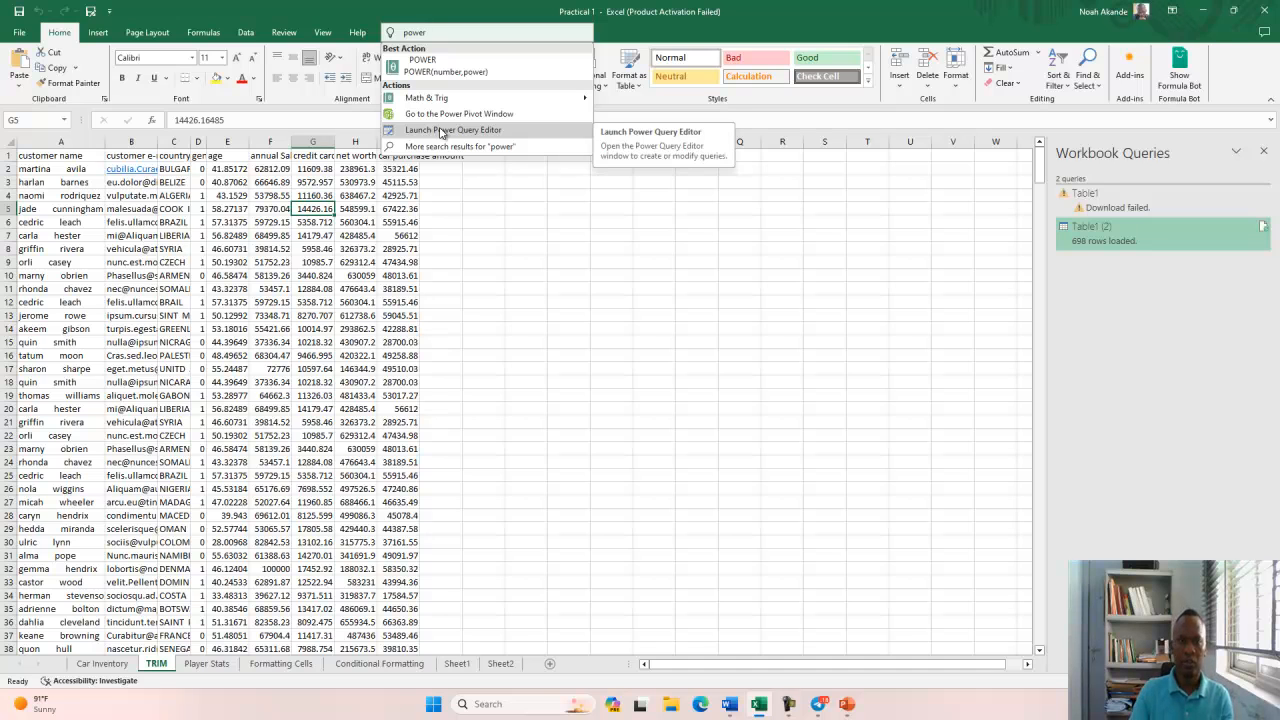
click(441, 133)
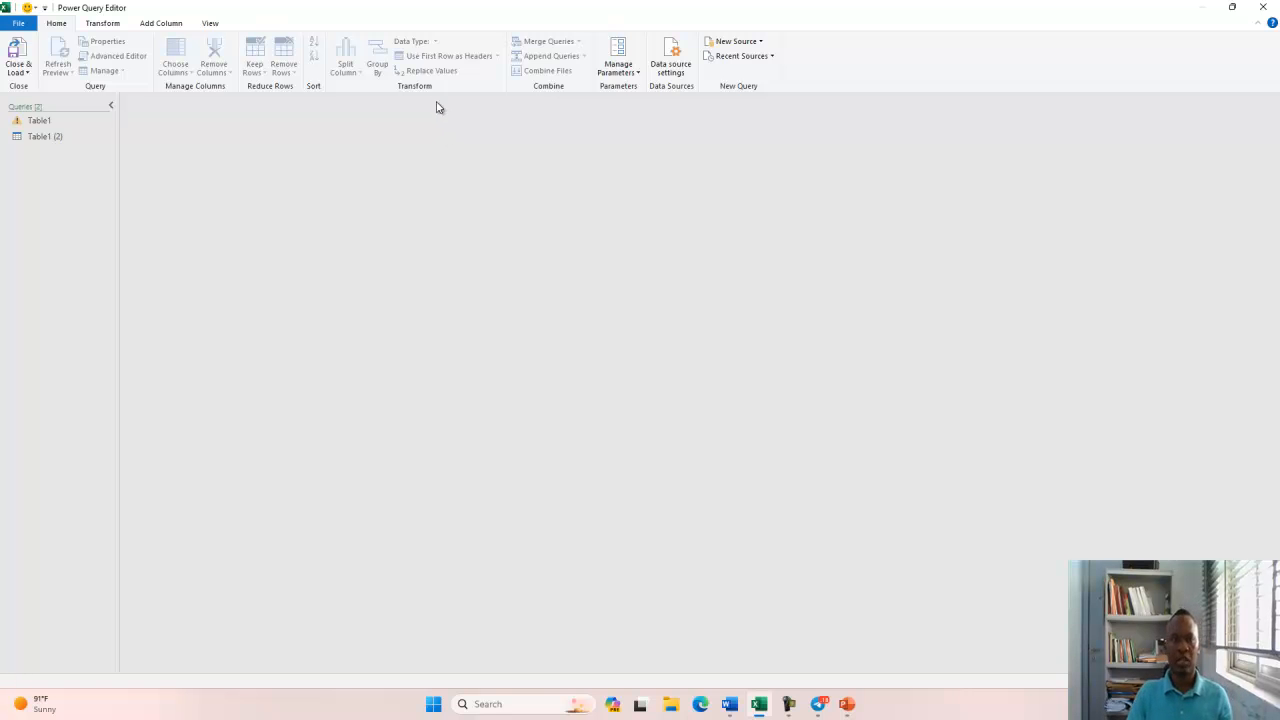
double_click(57, 140)
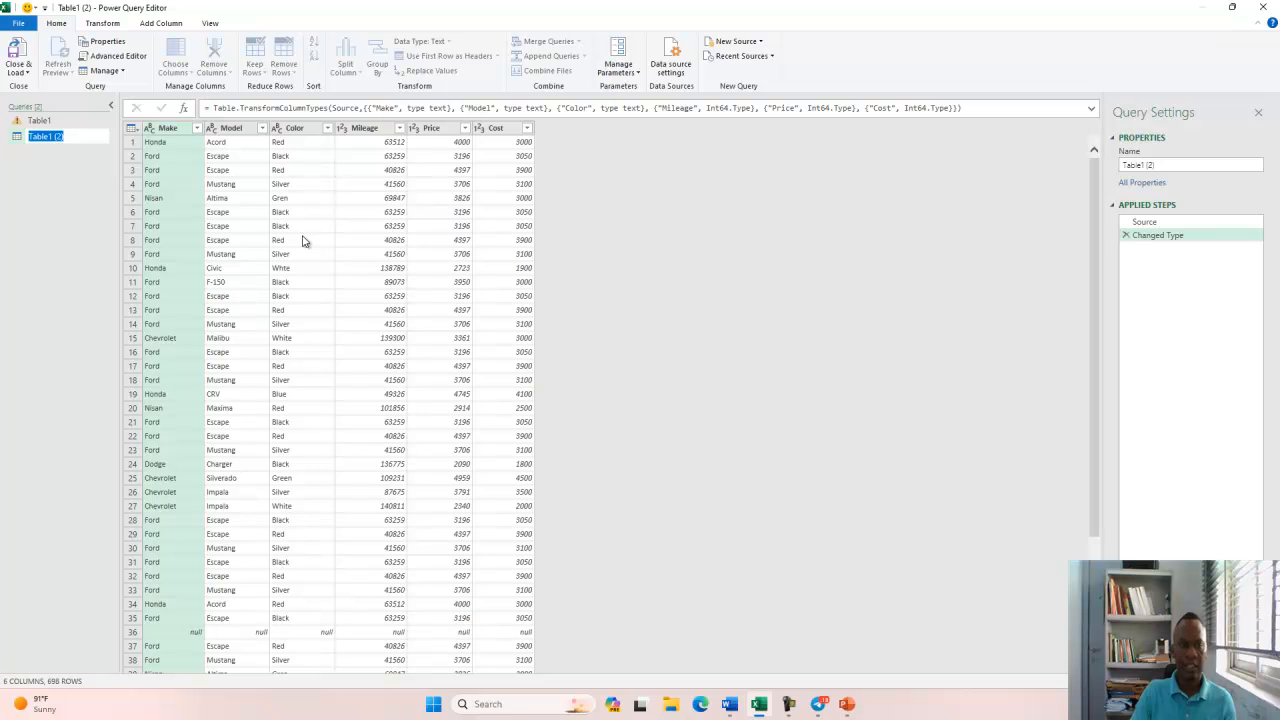
click(1265, 10)
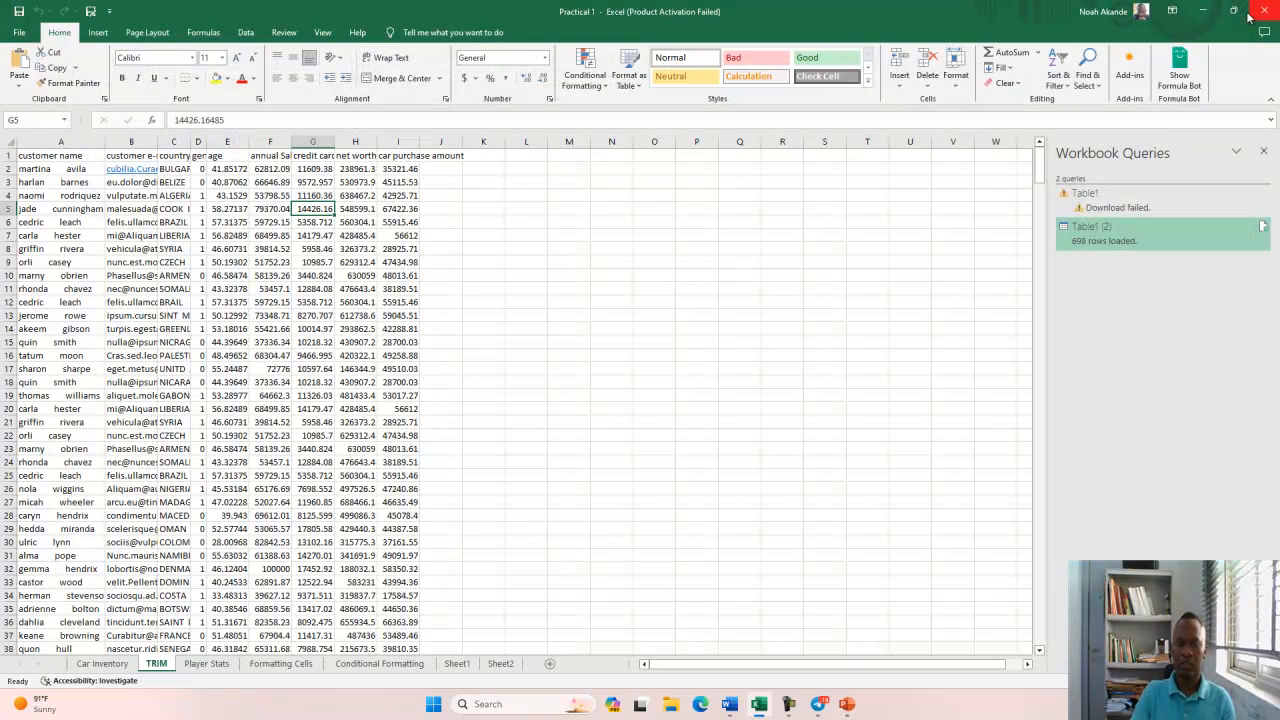
Switch to the PowerPoint slide show, advance to Method 3 for activating Power Query Editor, and return to the Excel workbook.
key(alt+Tab)
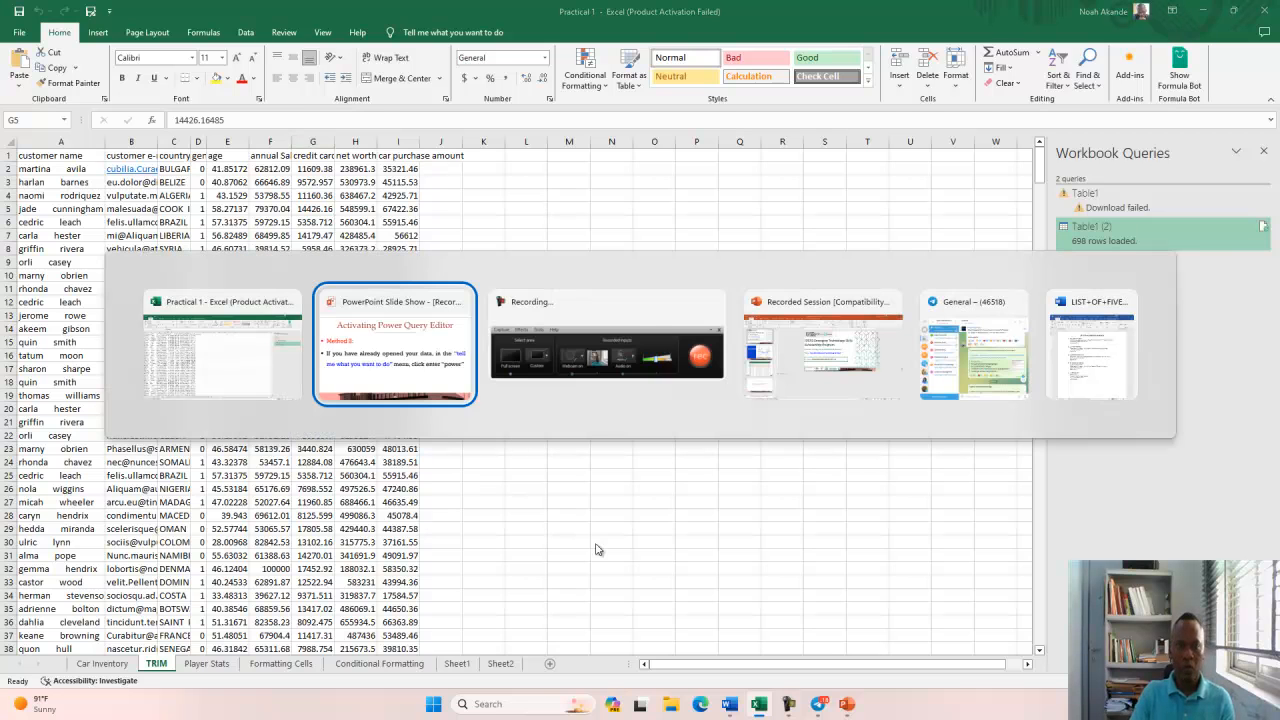
click(447, 578)
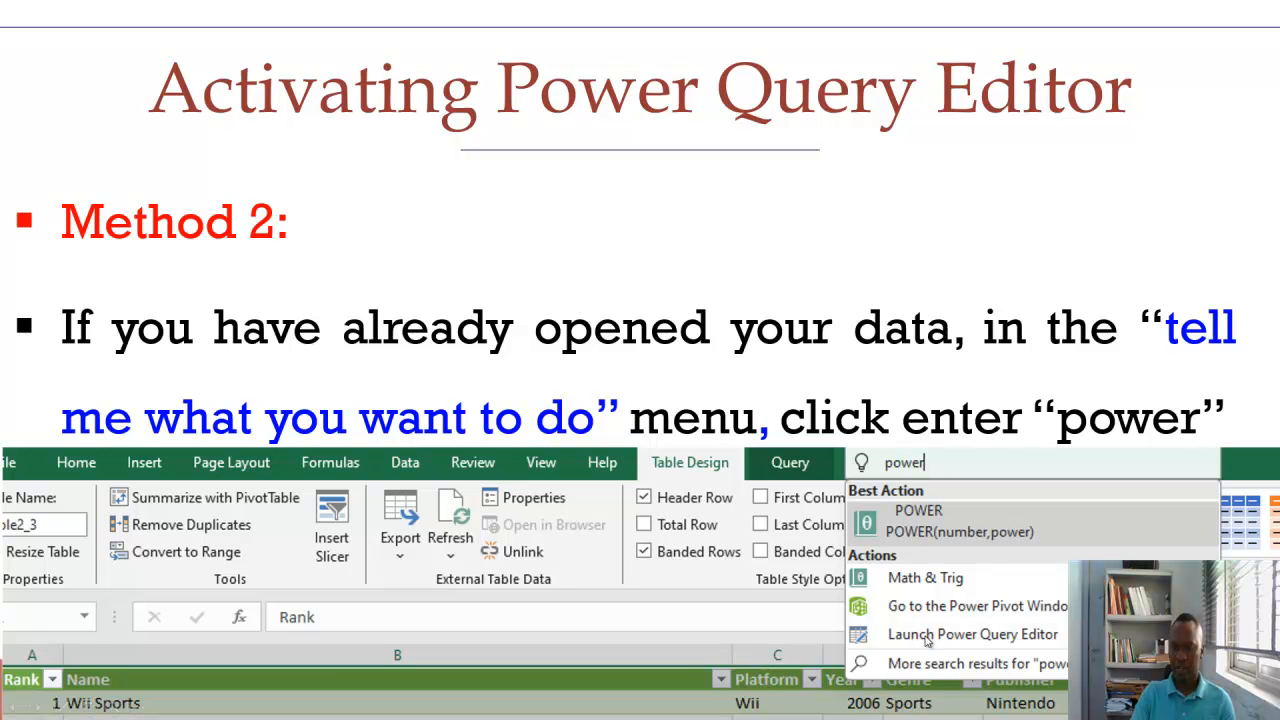
click(707, 331)
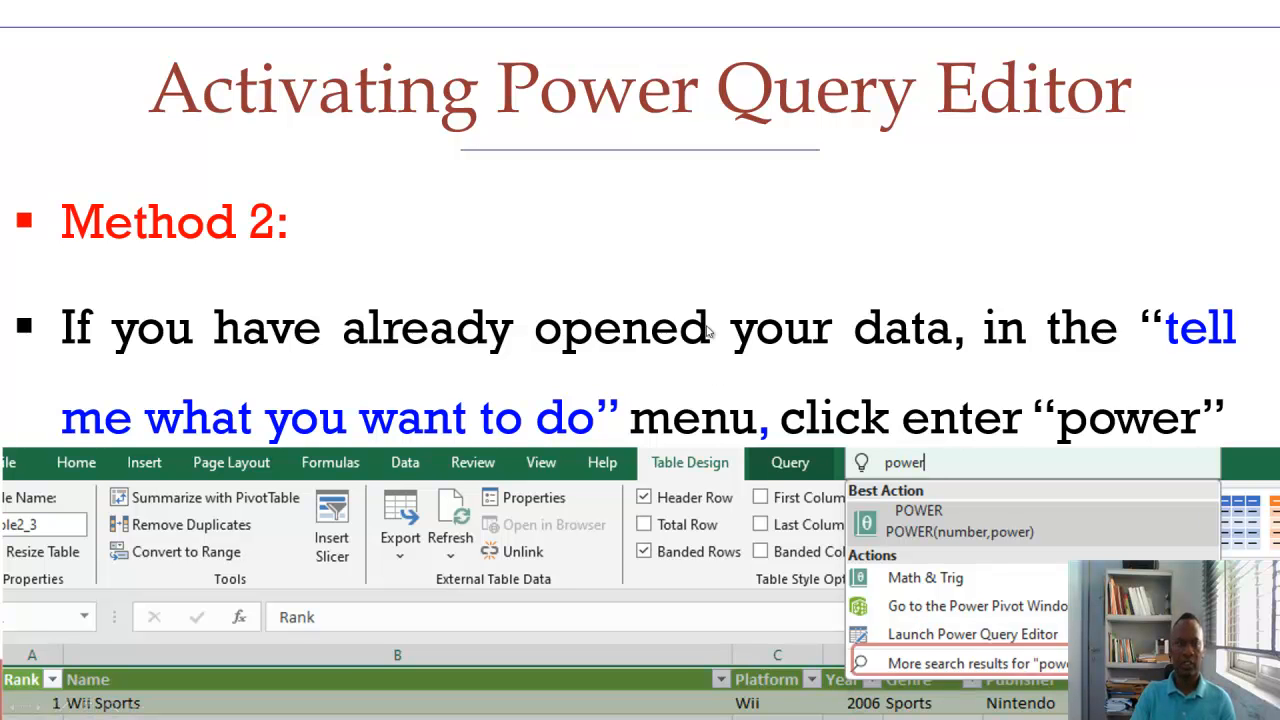
click(707, 324)
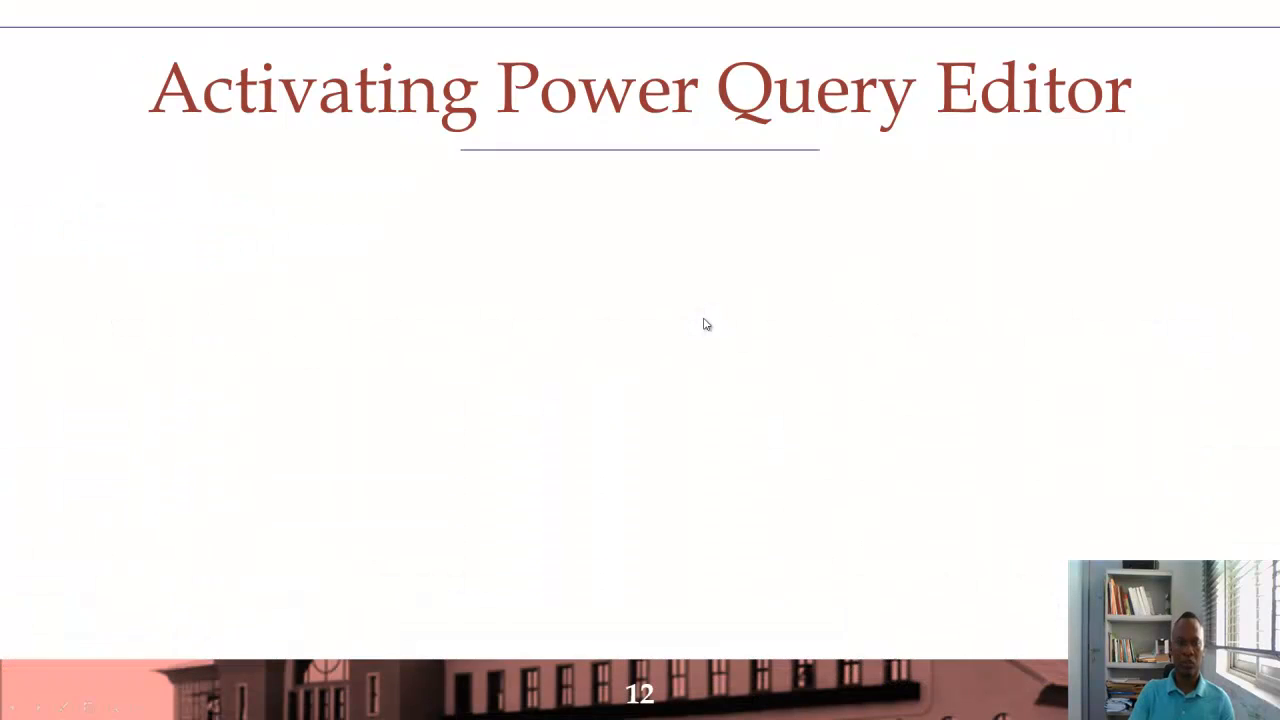
click(707, 324)
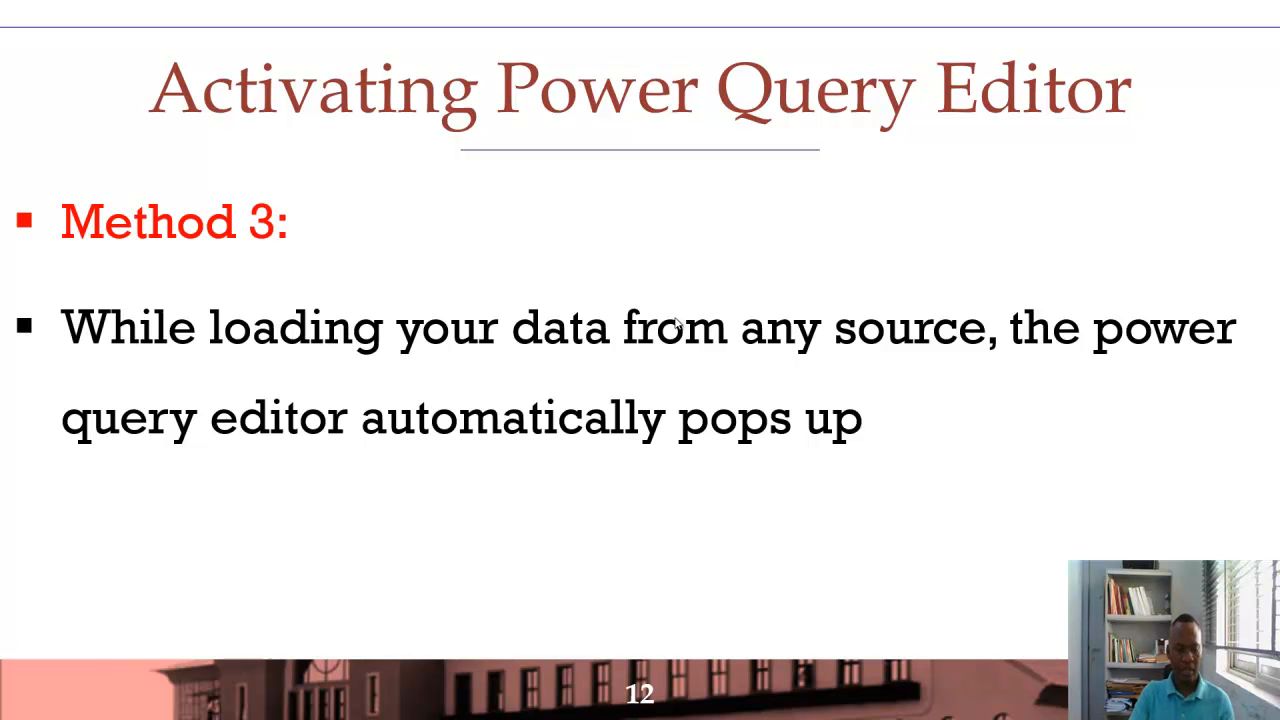
key(alt+Tab)
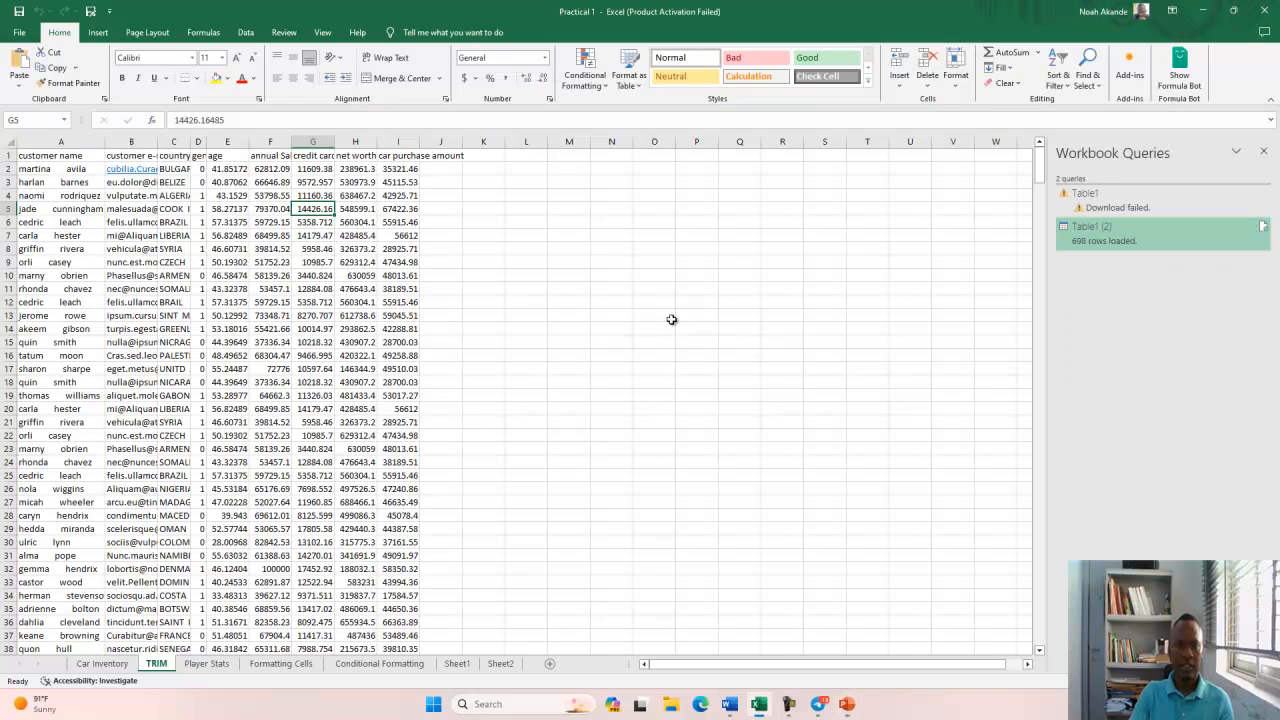
Add a new blank worksheet and start a new query from a Microsoft Access database.
click(579, 664)
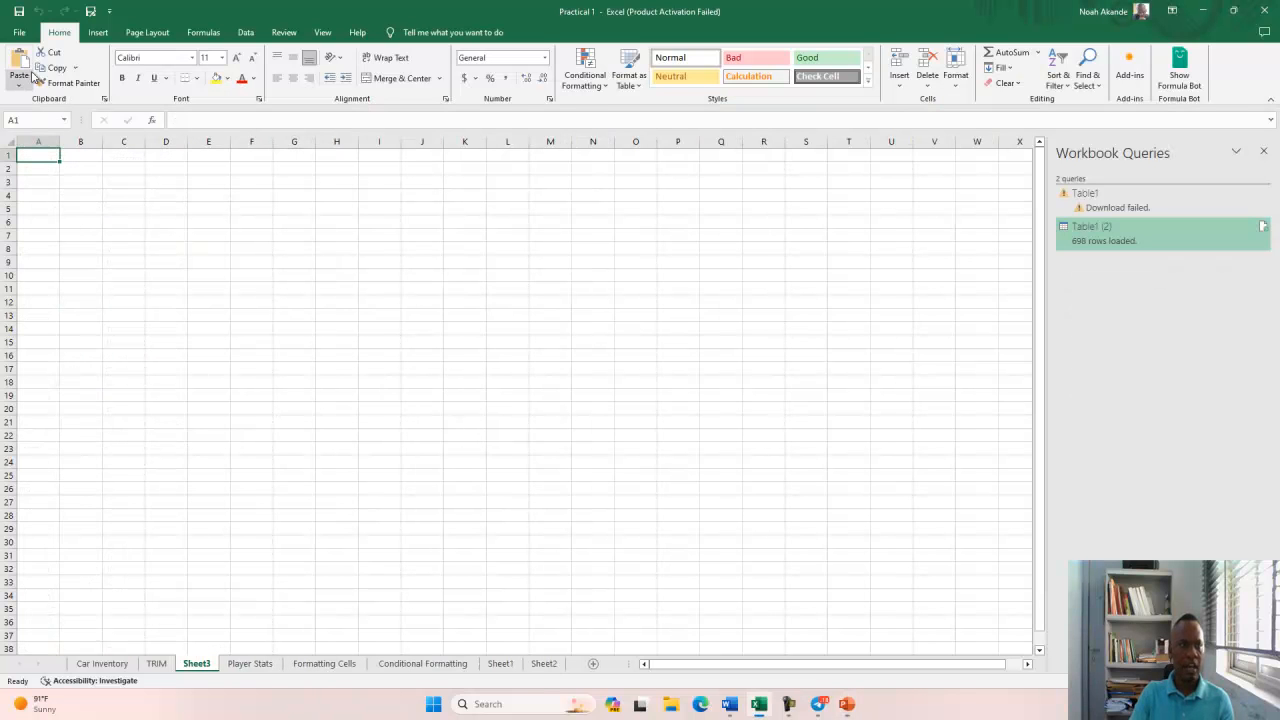
click(252, 35)
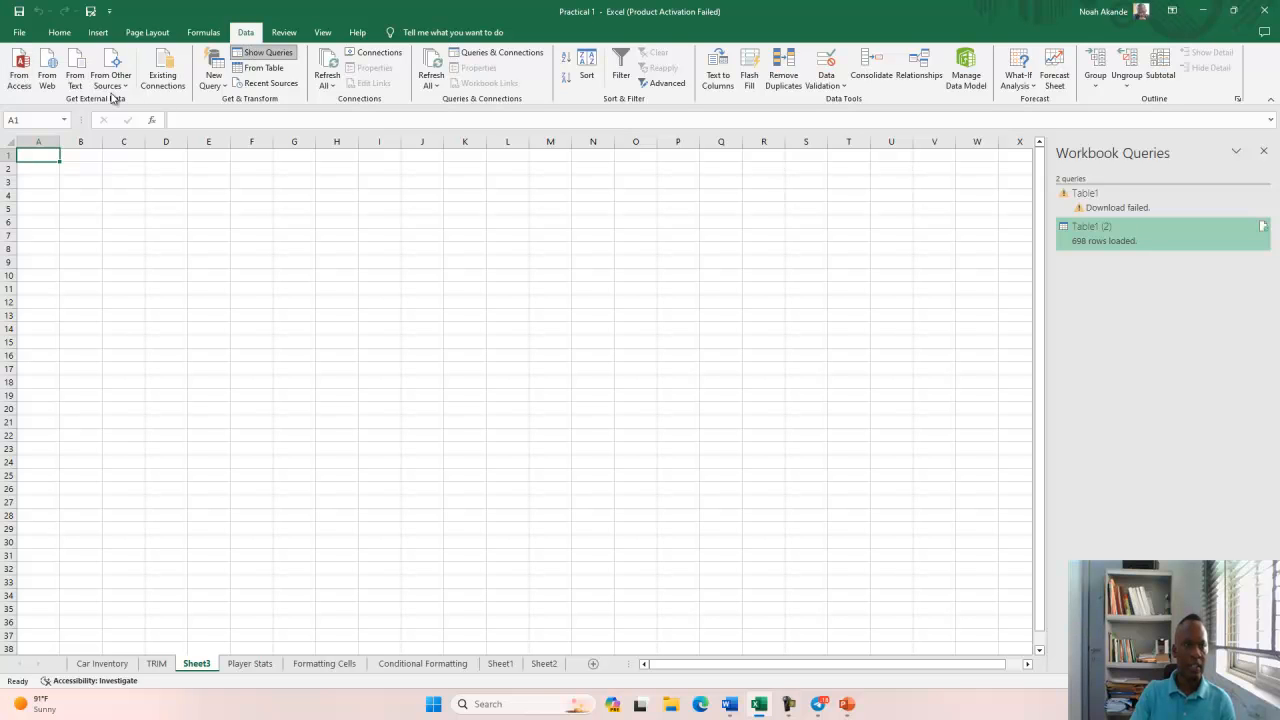
click(225, 88)
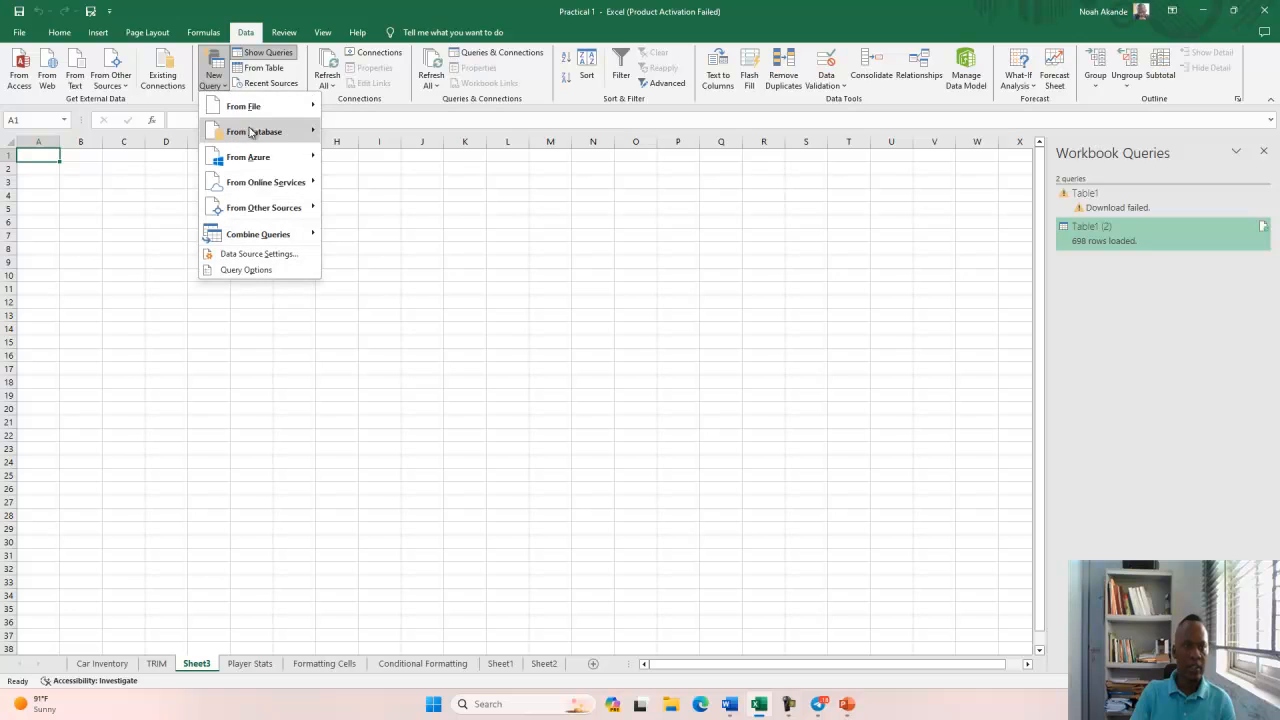
mouse_move(262, 136)
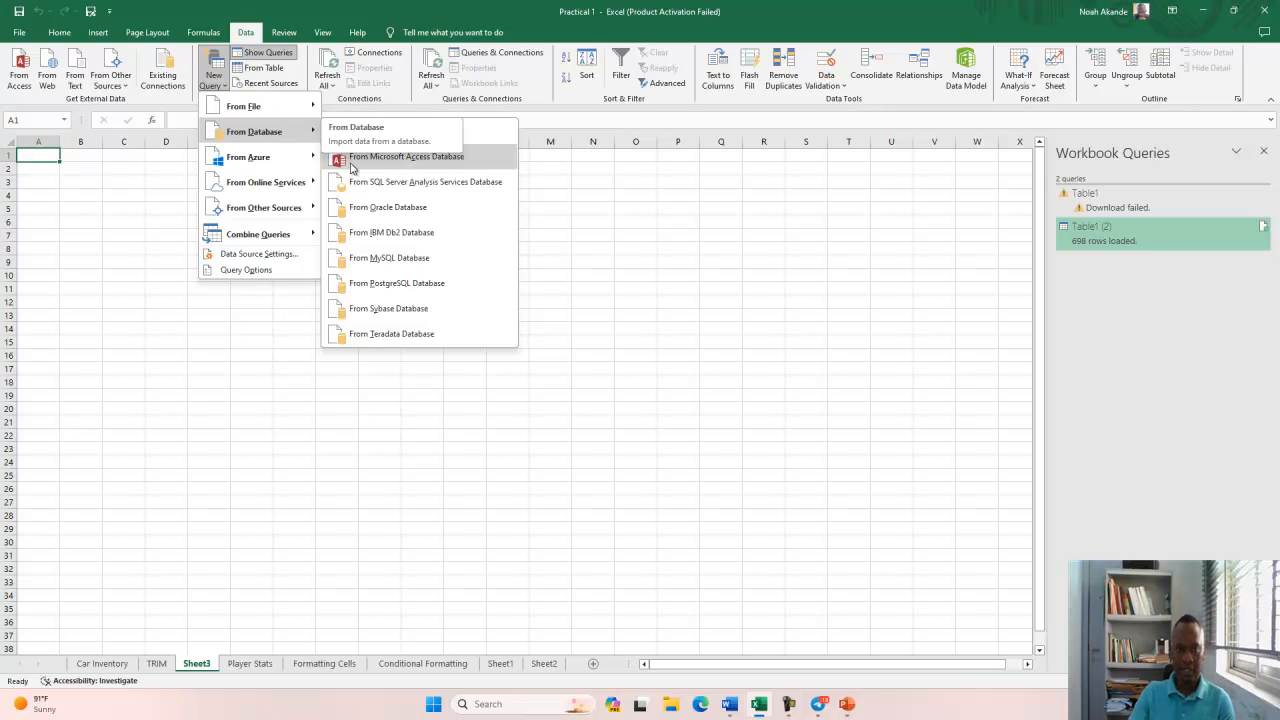
click(370, 160)
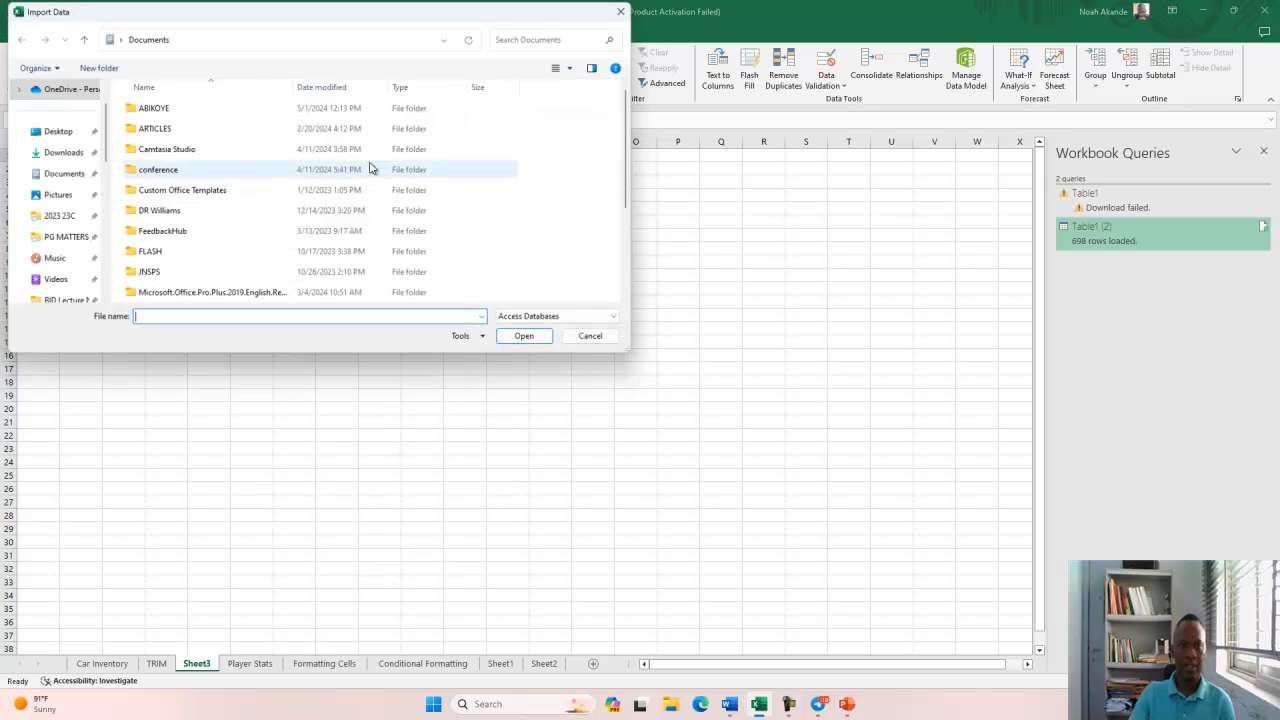
Import the AgeRangeReportGrouping database from the MS ACCESS folder inside Datasets for Data Analysis.
scroll(65, 215, down, 5)
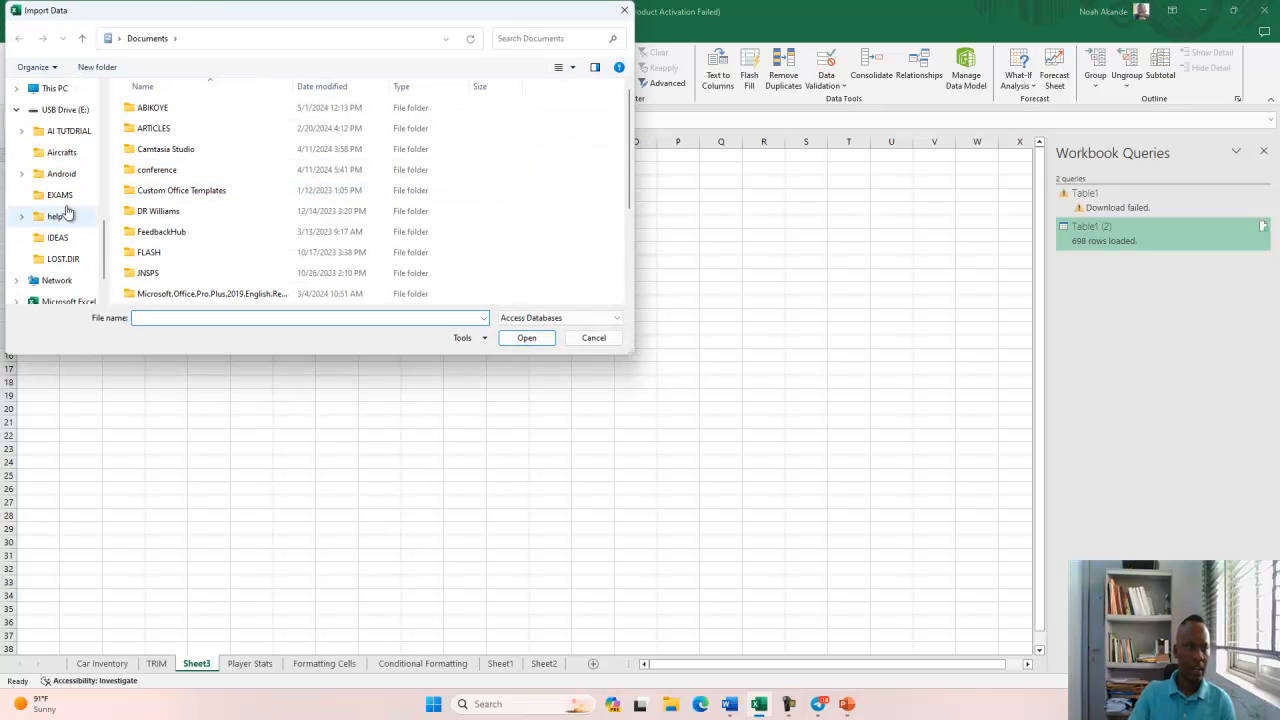
click(68, 215)
scroll(70, 210, up, 3)
click(70, 198)
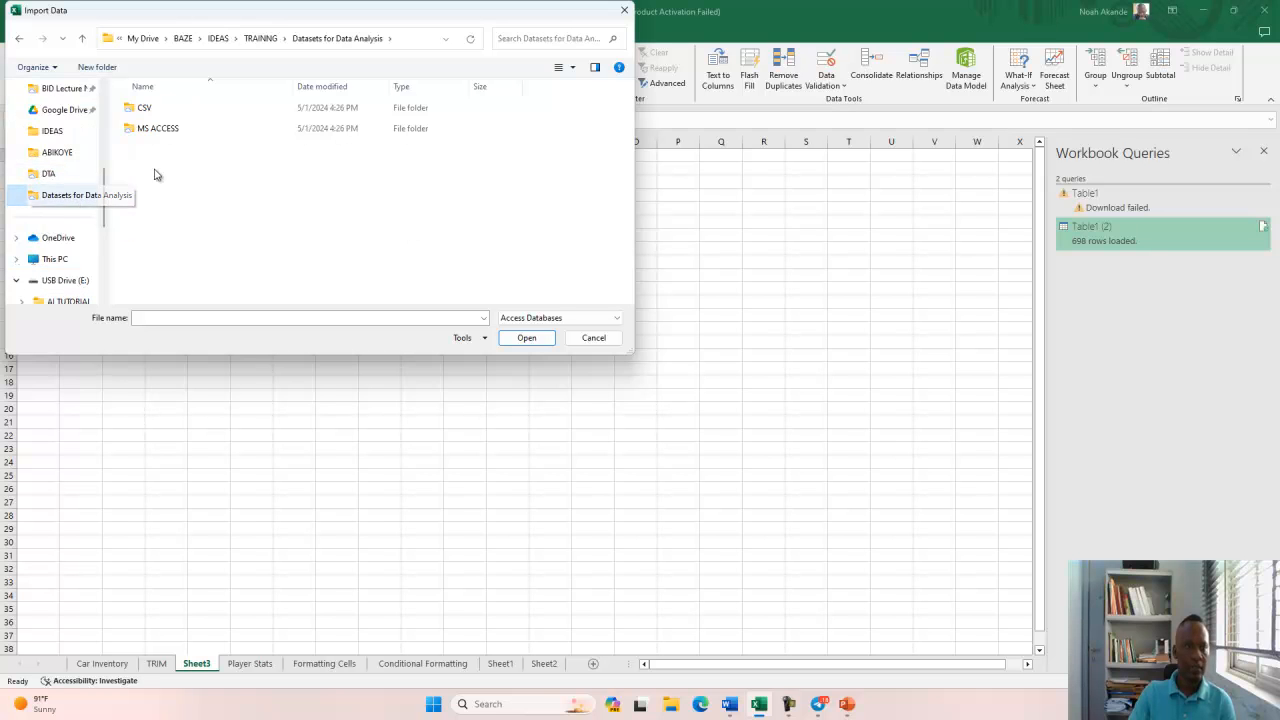
double_click(168, 130)
click(175, 110)
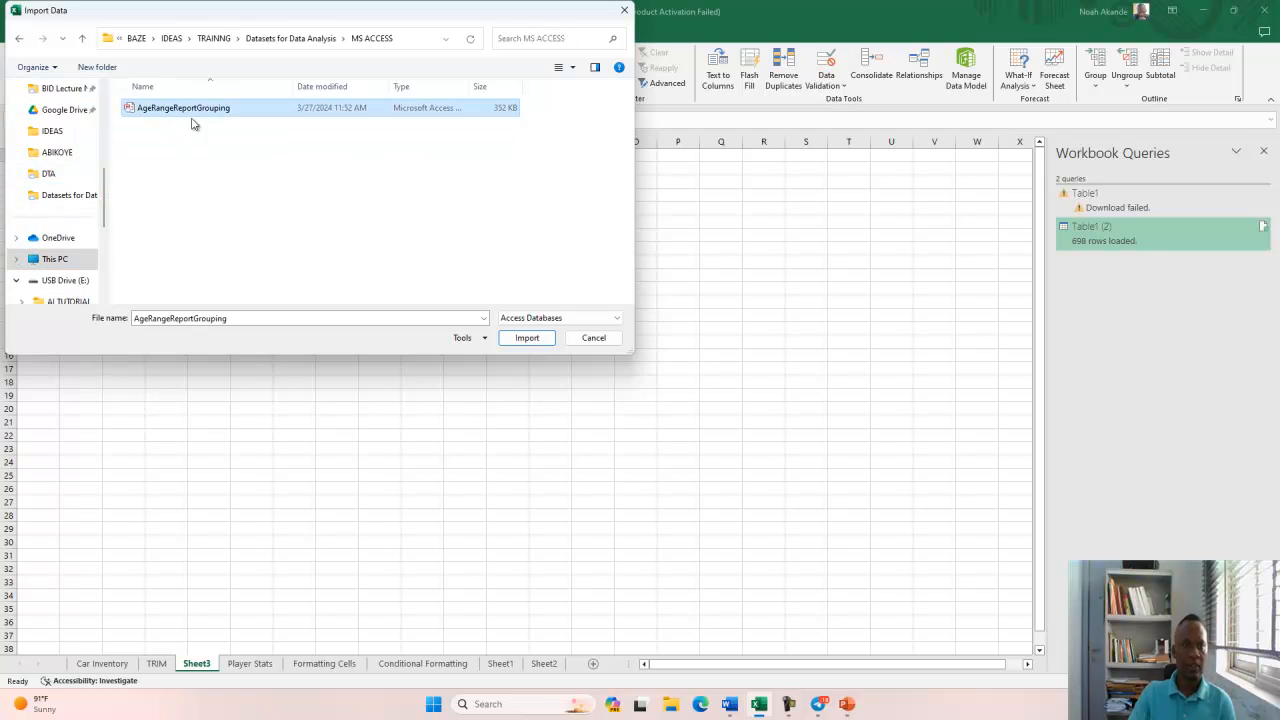
click(527, 340)
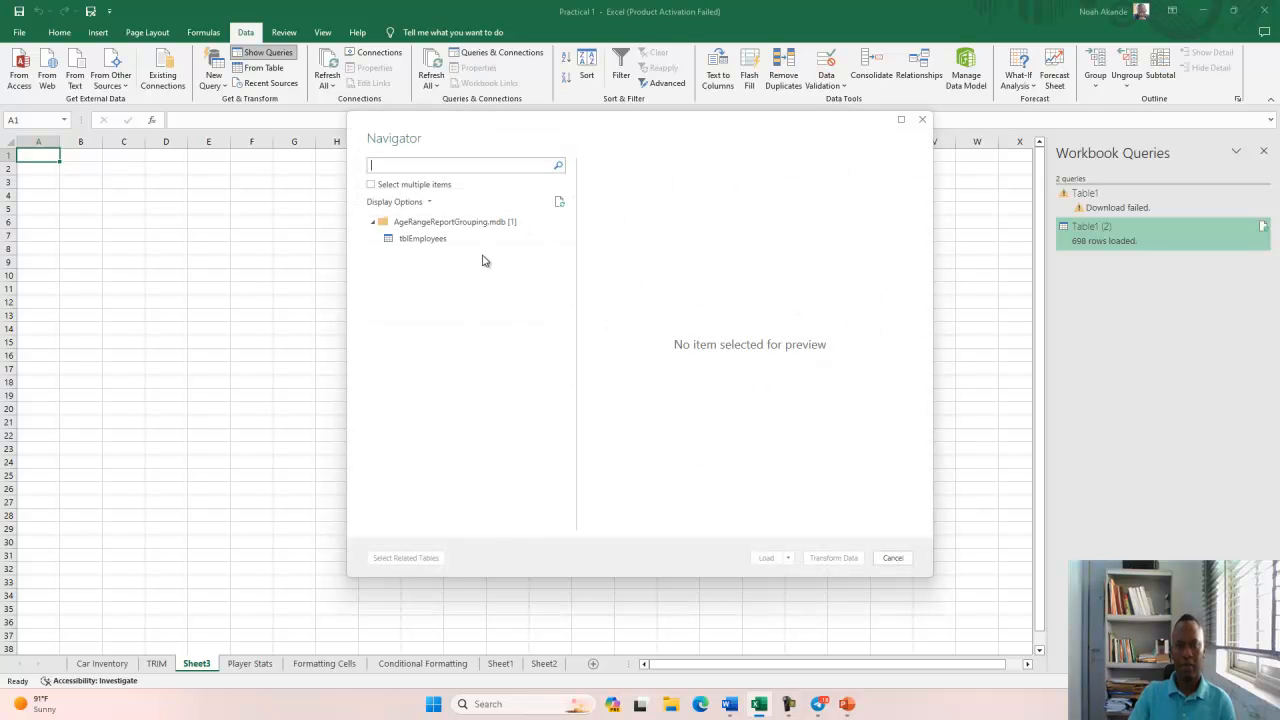
Open the tblEmployees table from the AgeRangeReportGrouping database in Power Query Editor, and close the editor keeping the changes.
double_click(434, 245)
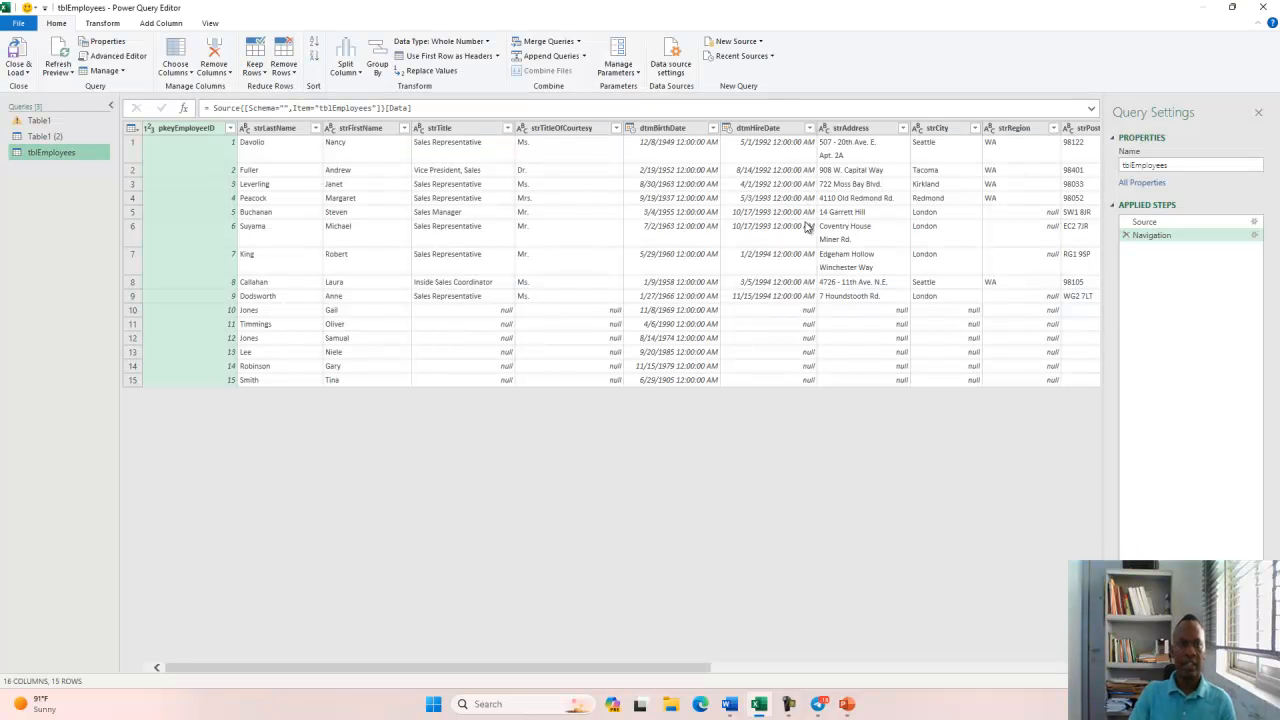
click(1267, 7)
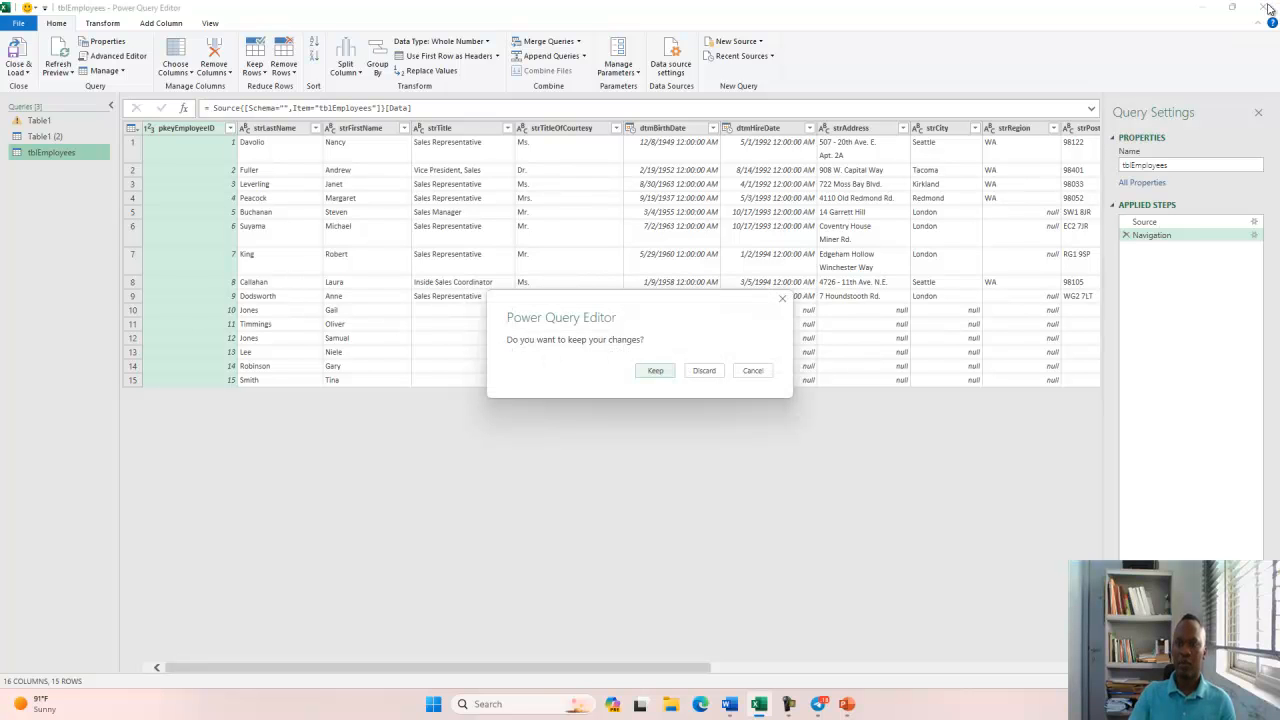
click(660, 376)
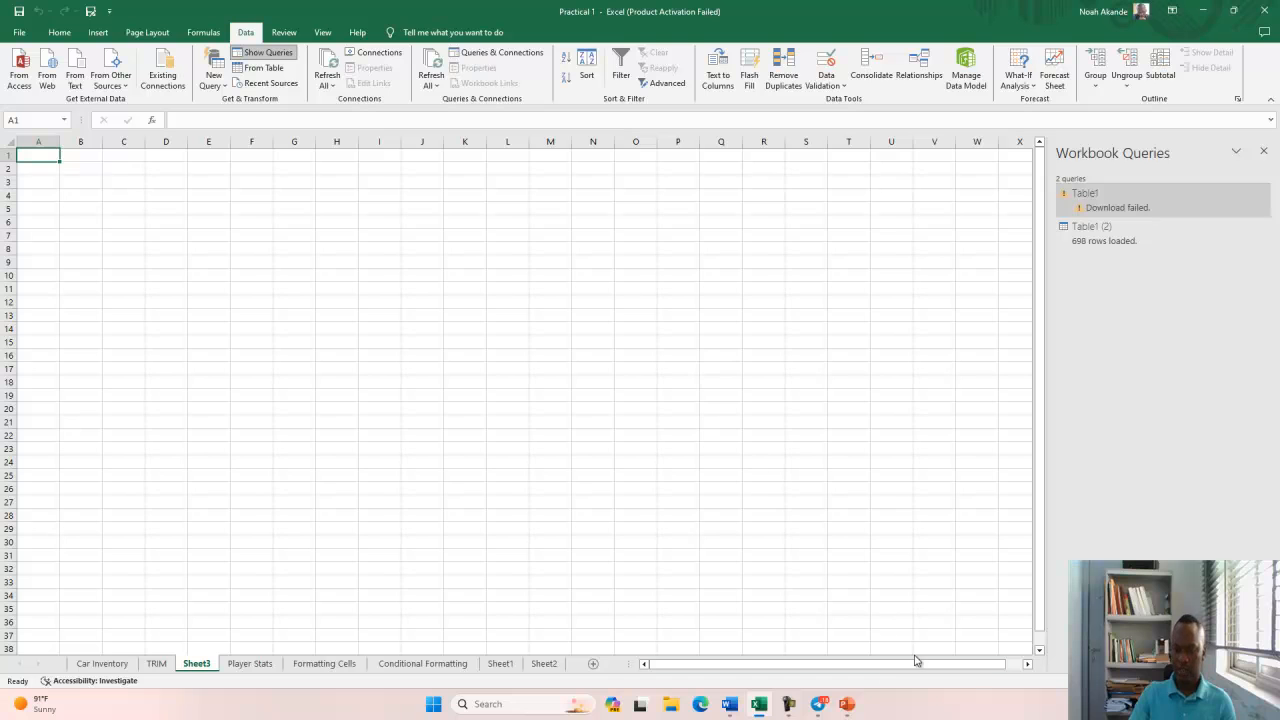
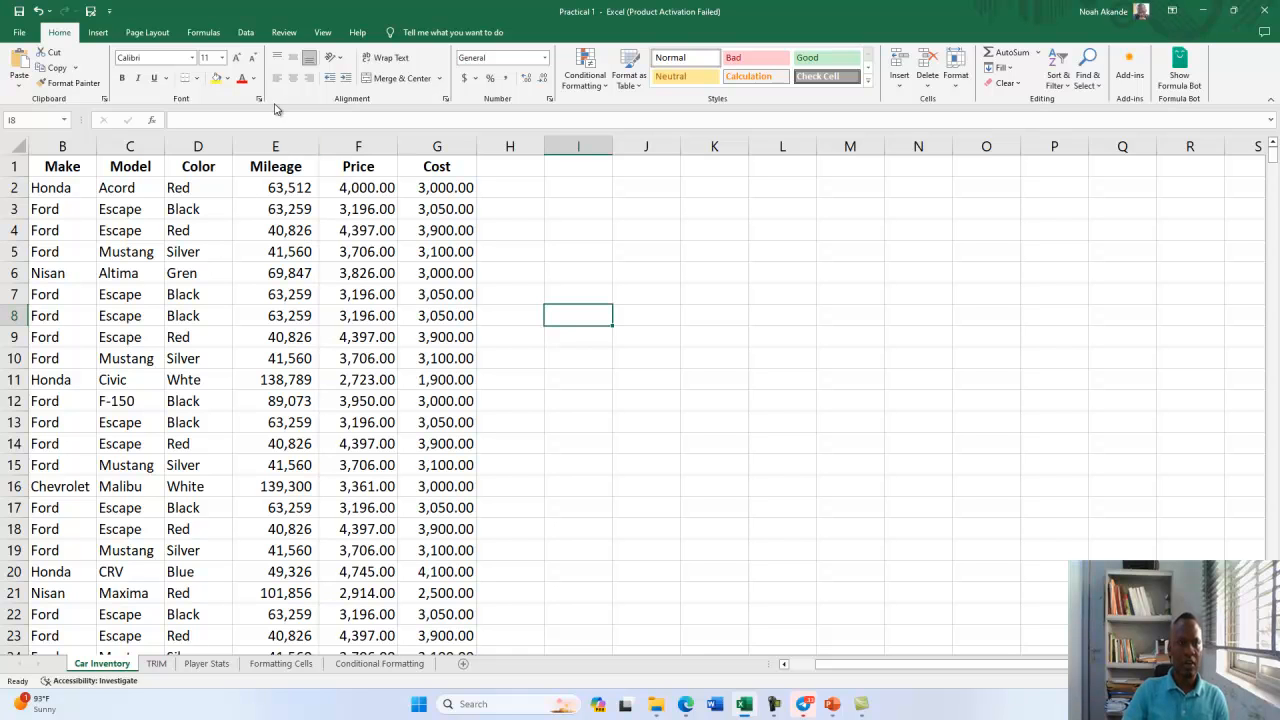
Run a spelling check on the Car Inventory sheet and change all instances of "Whte" to "White".
click(283, 33)
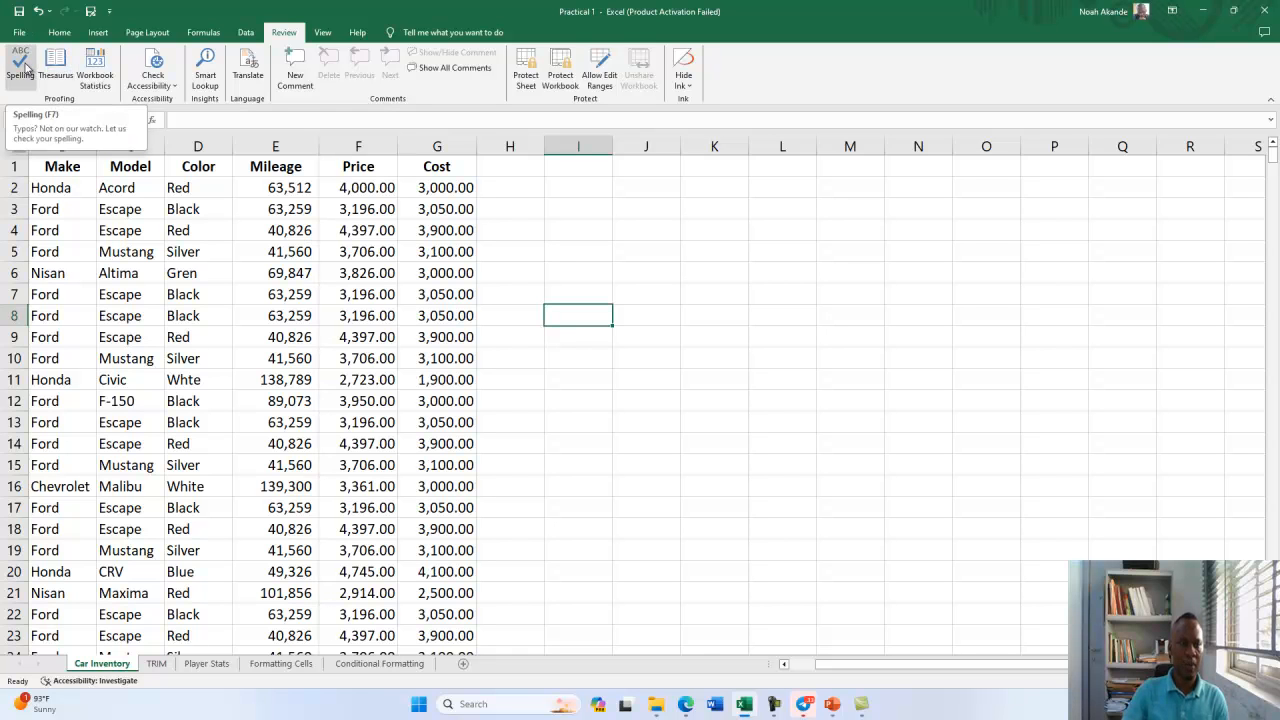
click(119, 228)
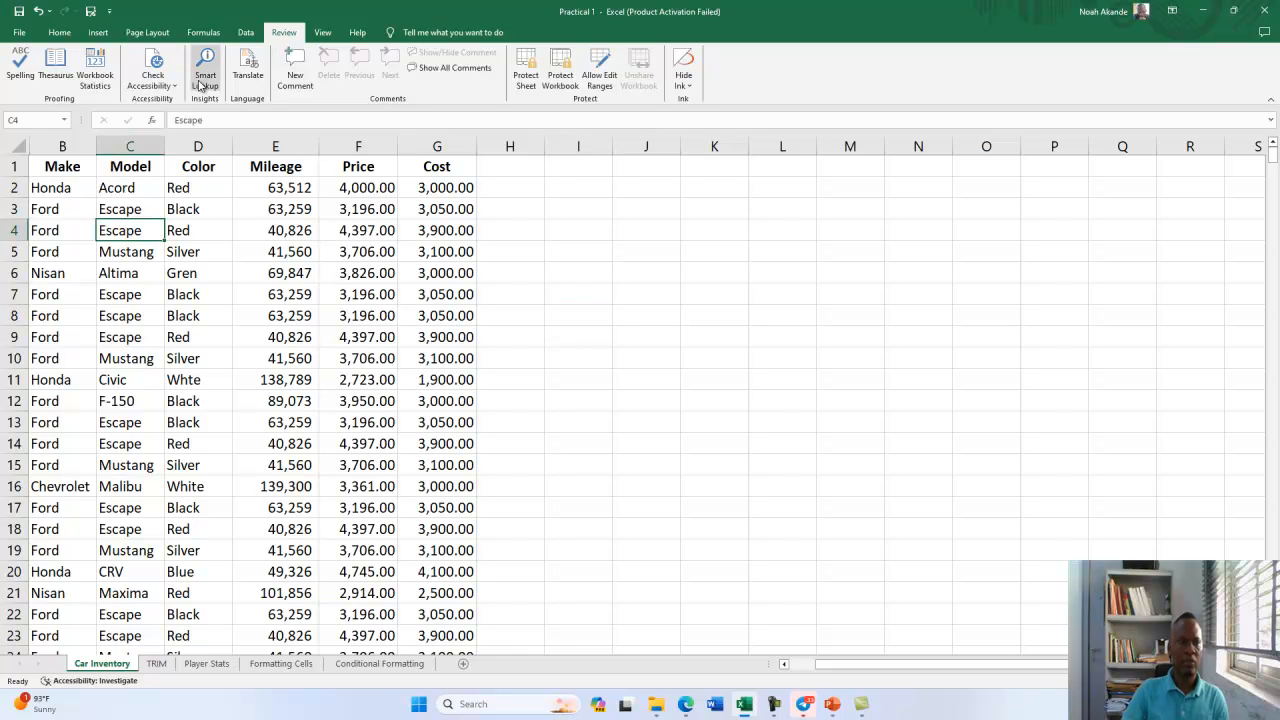
click(20, 63)
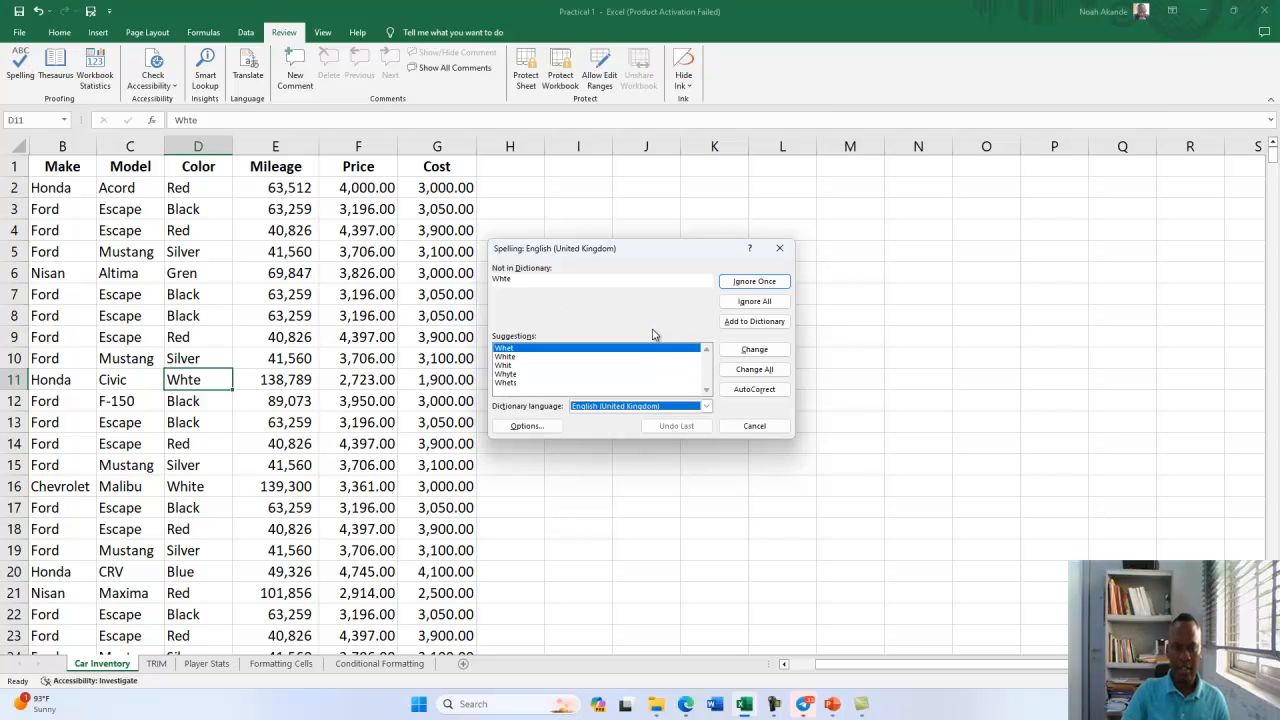
click(562, 282)
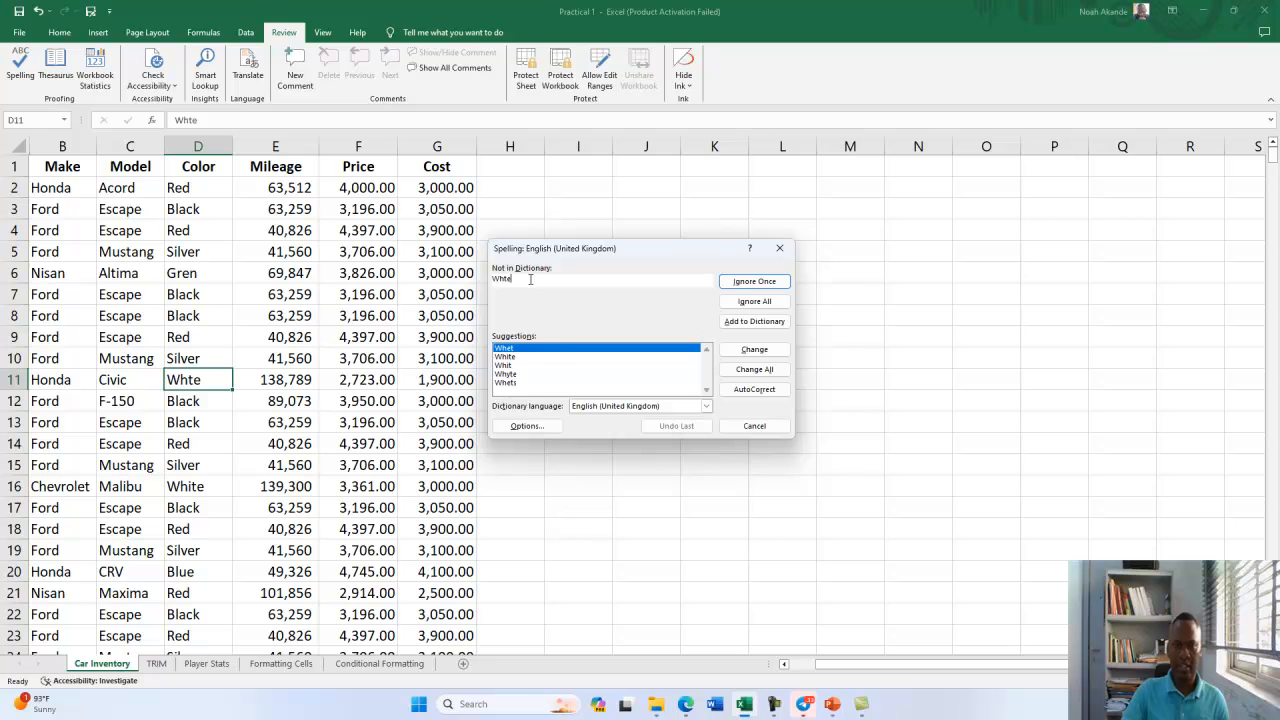
click(520, 358)
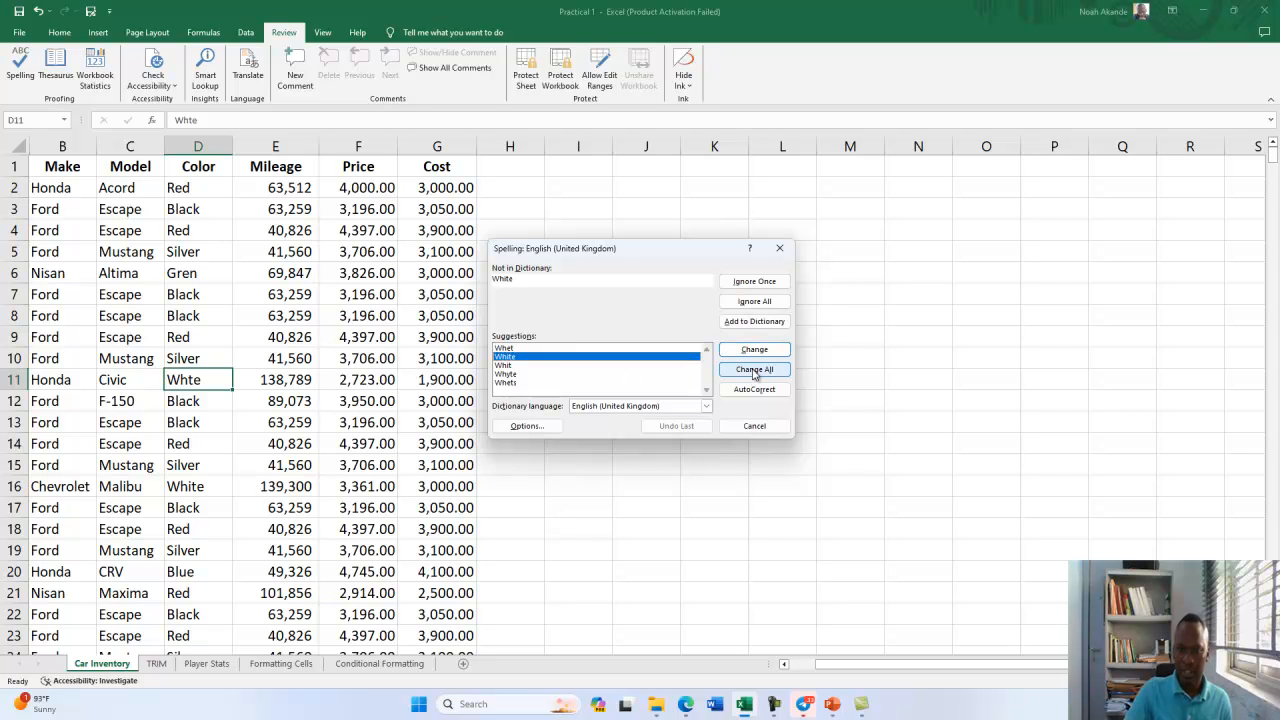
click(754, 370)
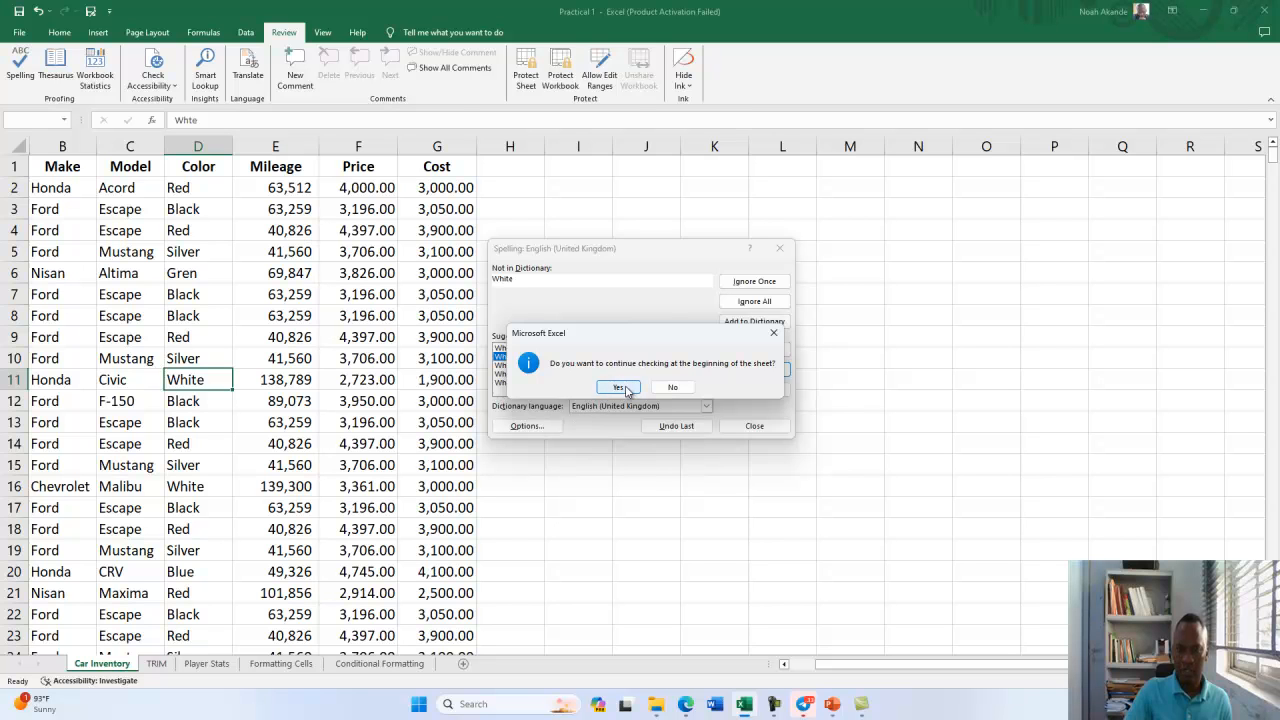
Continue the spelling check from the beginning of the sheet and change all instances of "Color" to "Colour".
click(627, 390)
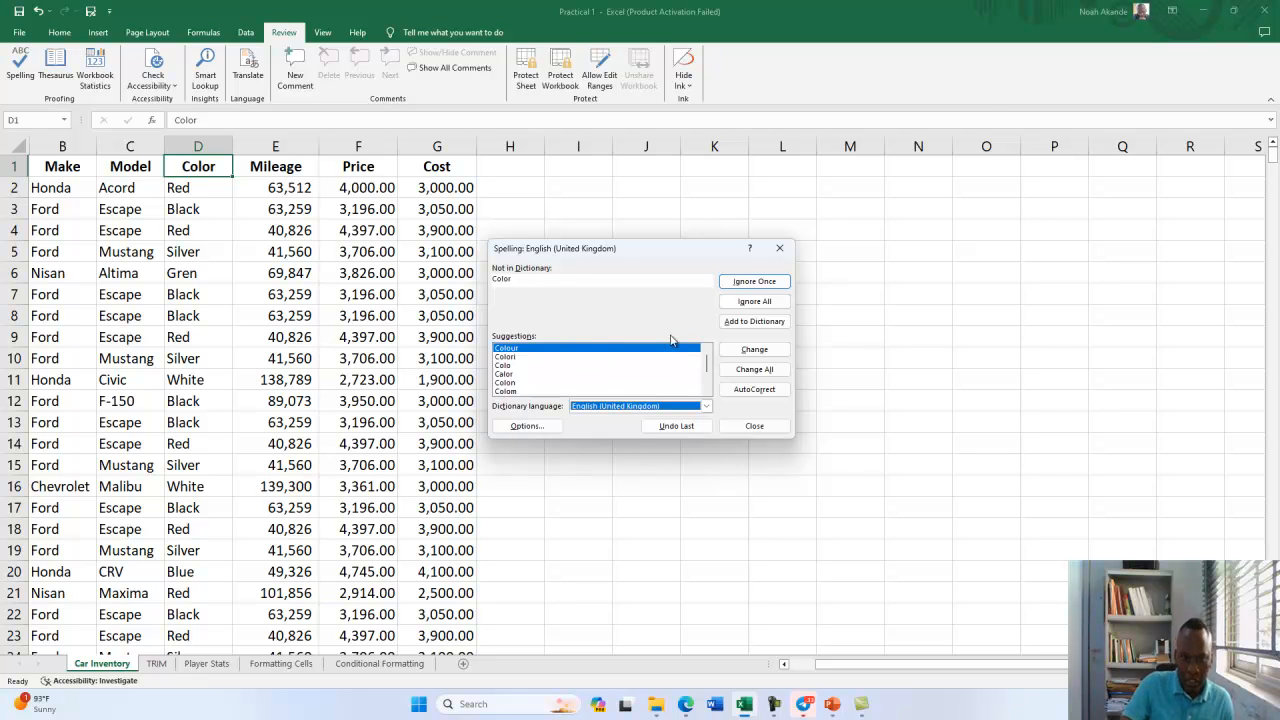
click(746, 370)
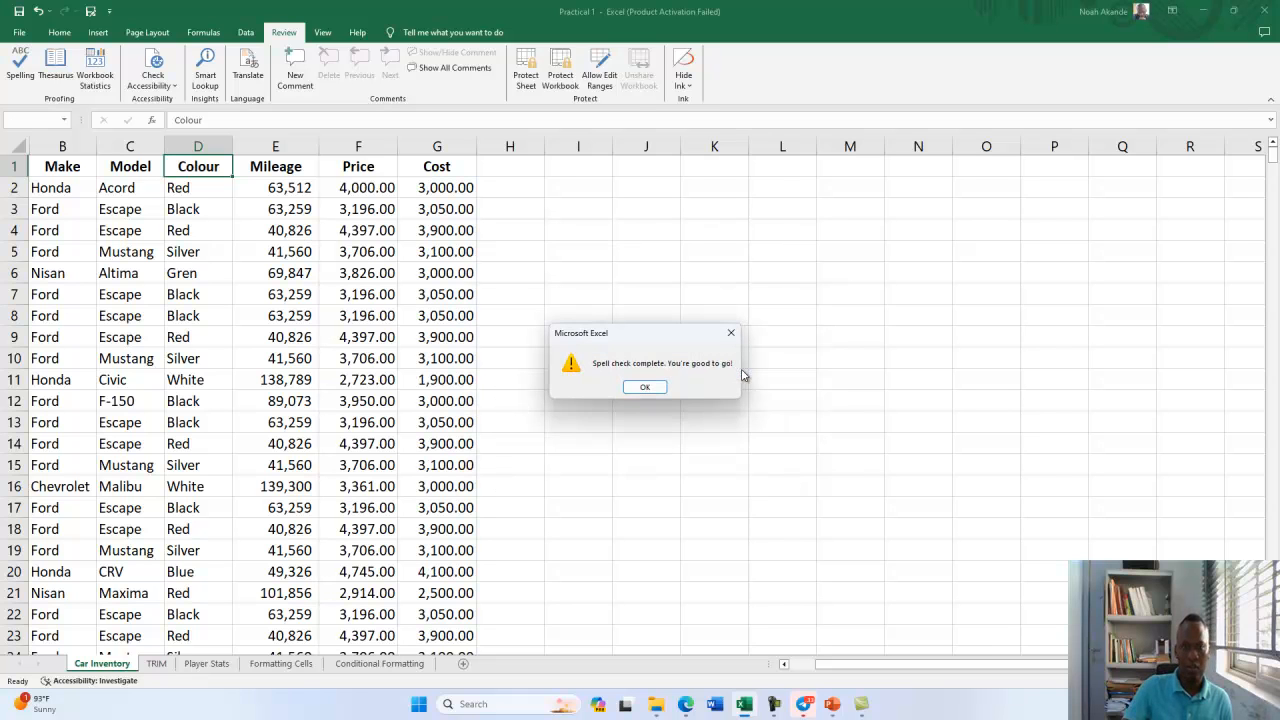
click(645, 387)
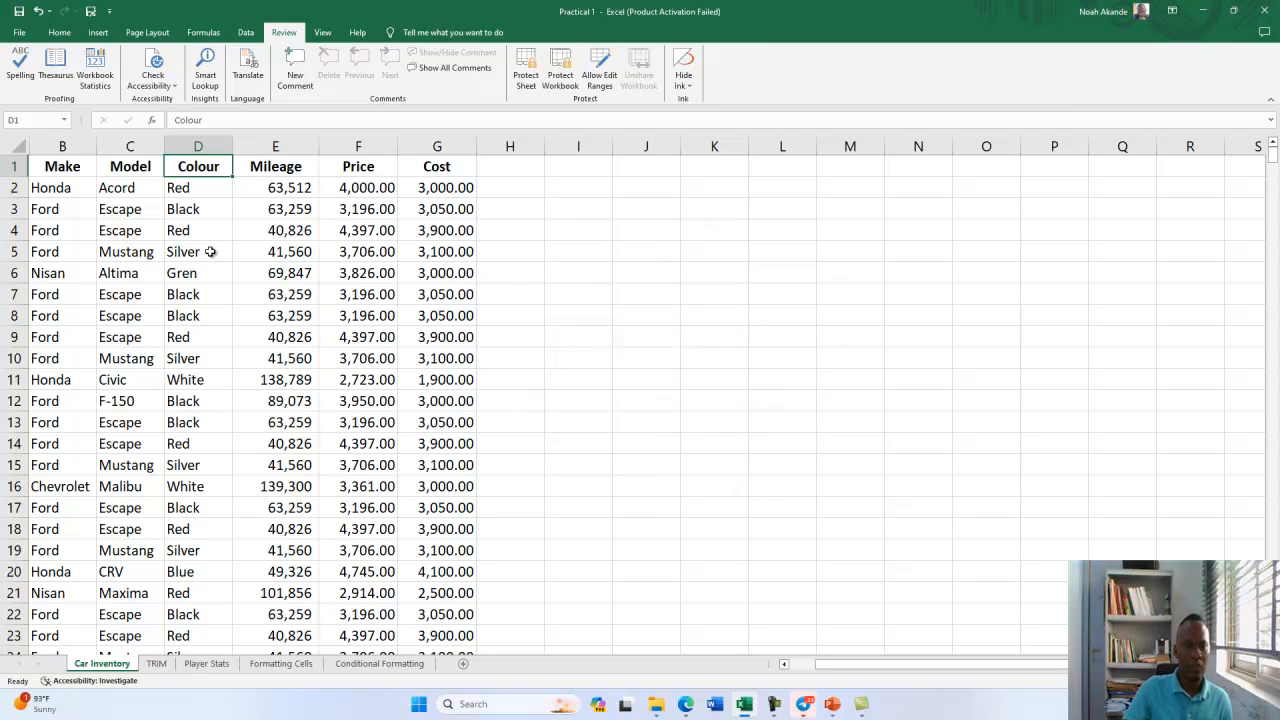
Rerun the spelling check starting from the "Acord" cell and again from the "Nisan" cell.
click(120, 189)
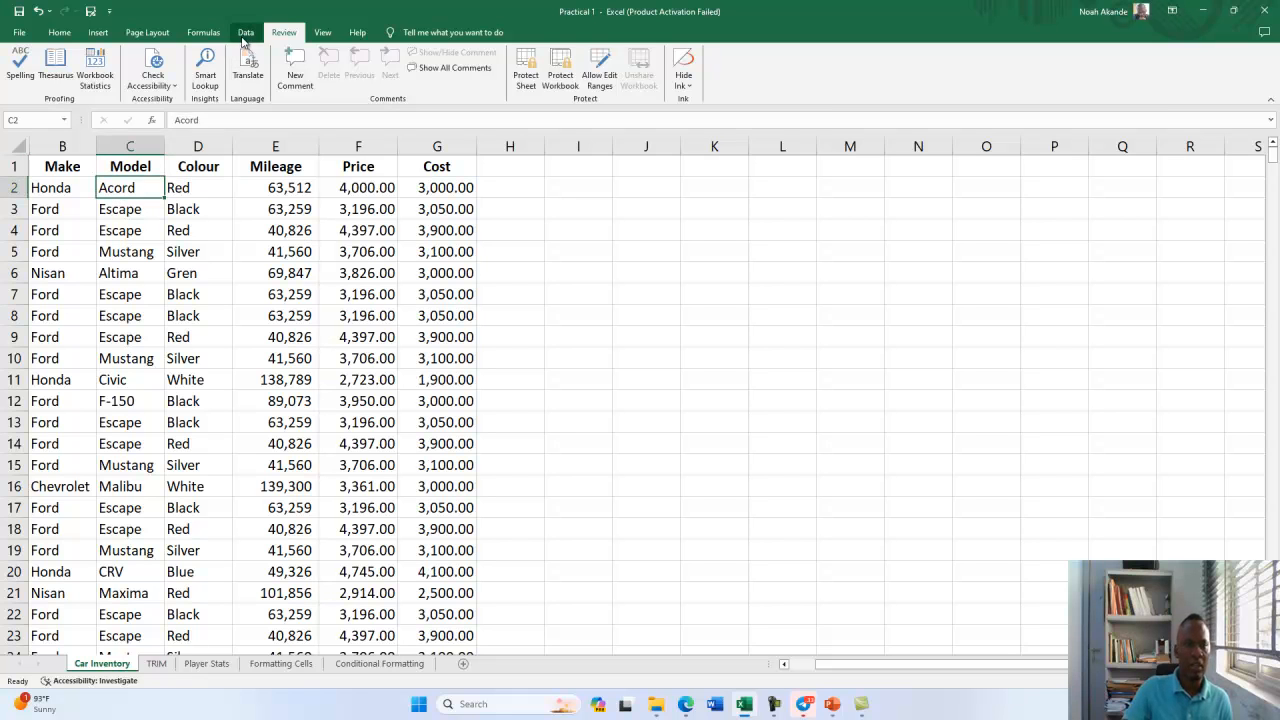
click(18, 64)
click(634, 391)
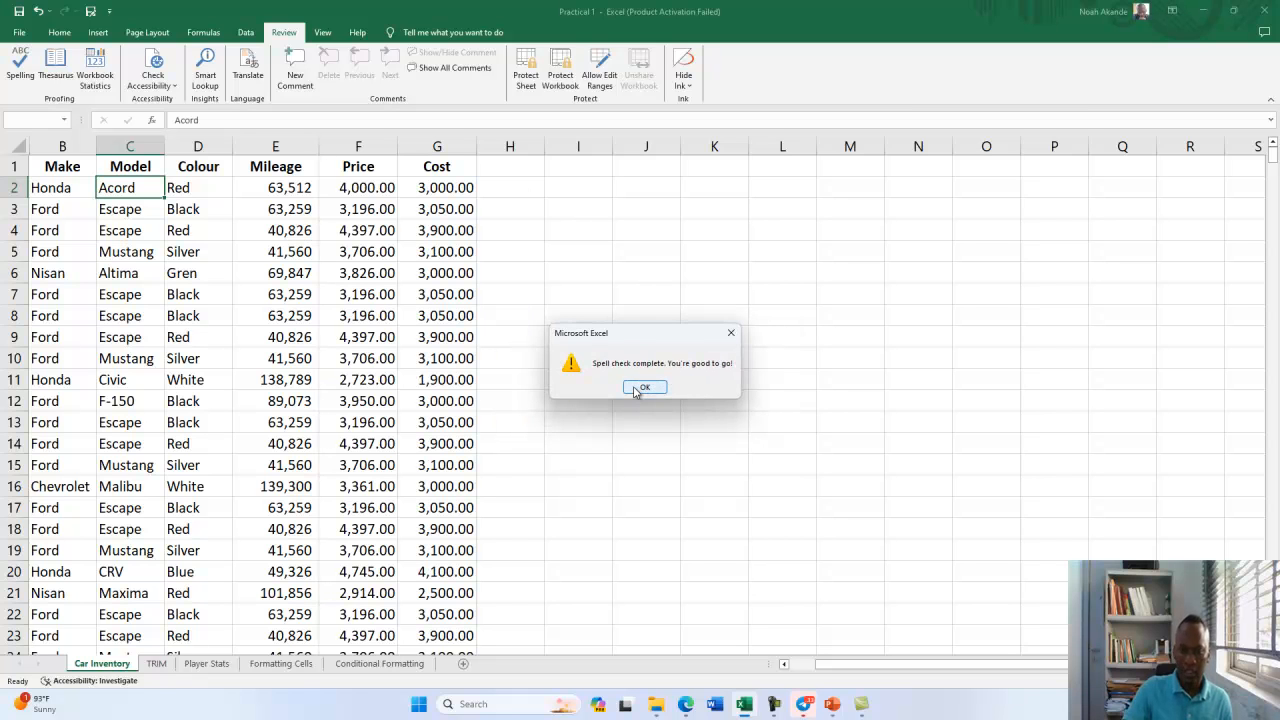
click(643, 388)
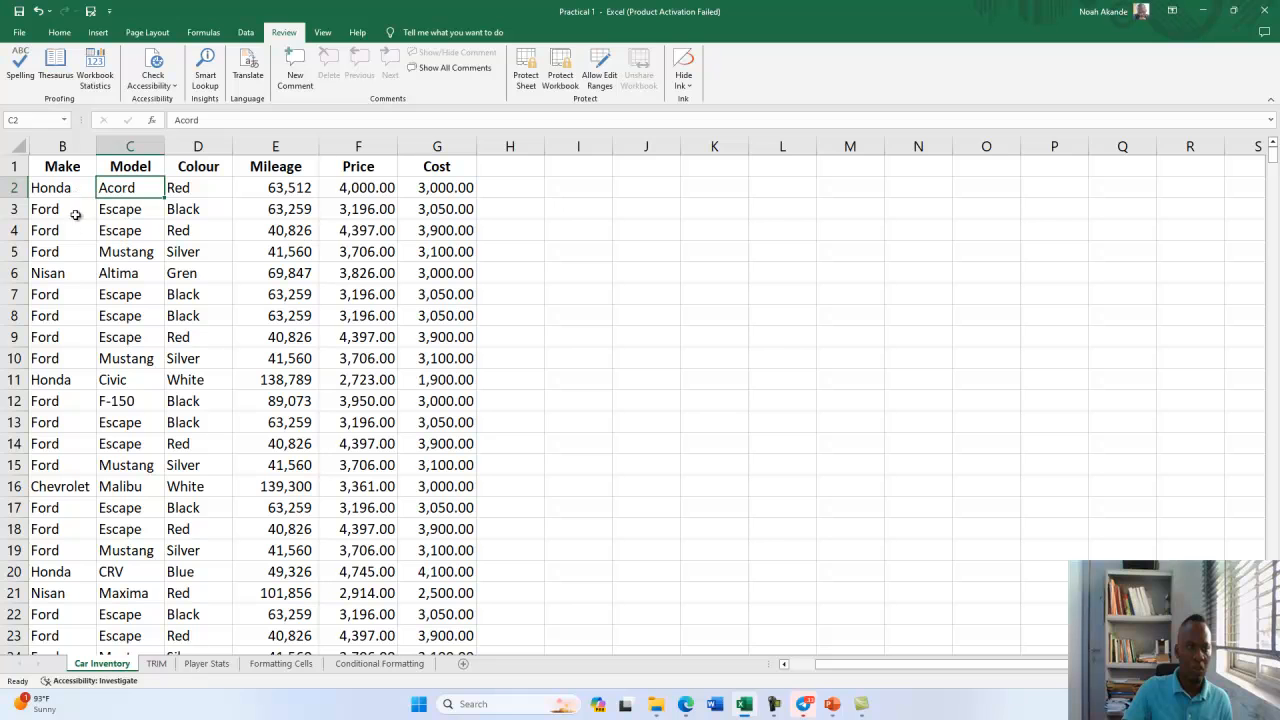
click(70, 276)
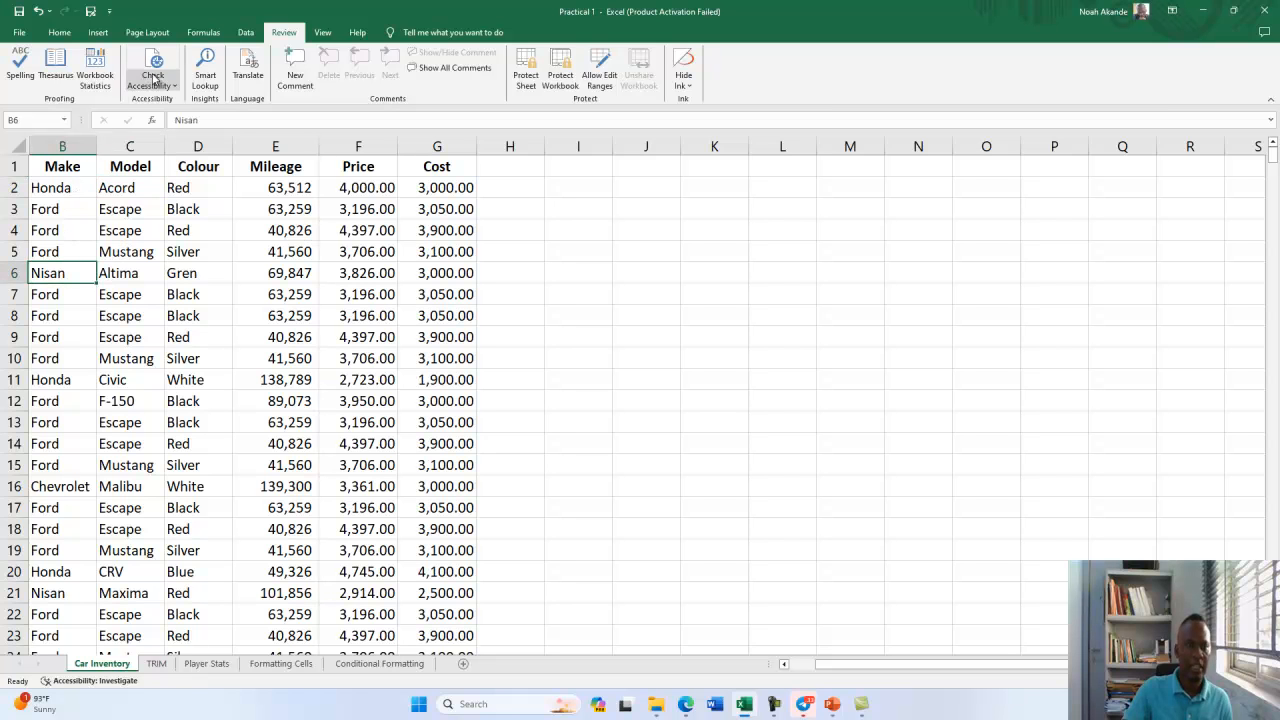
click(20, 70)
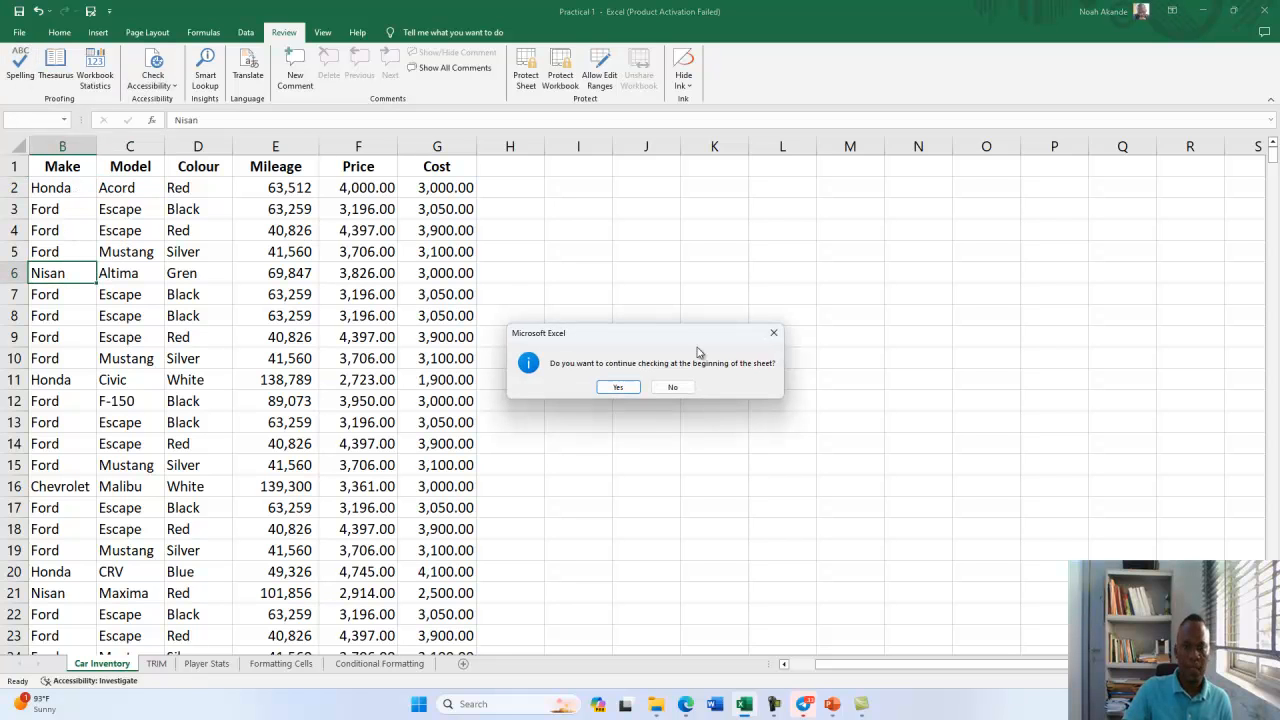
click(619, 388)
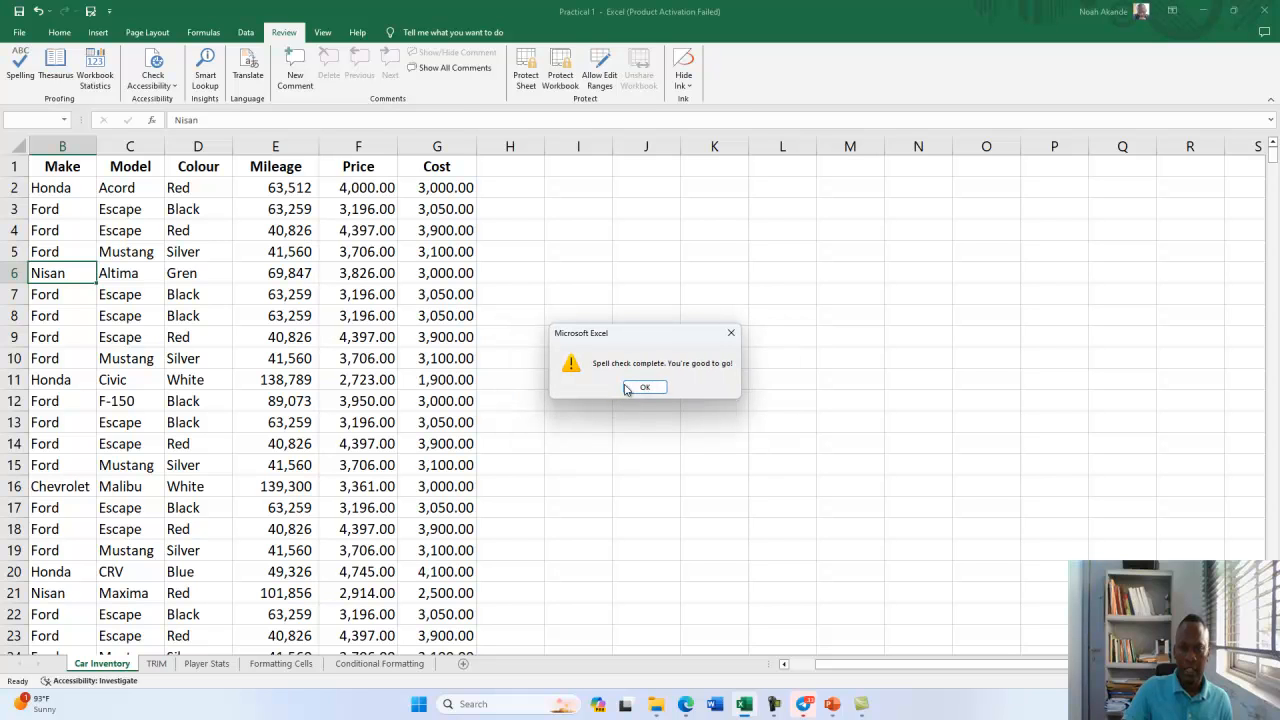
click(645, 388)
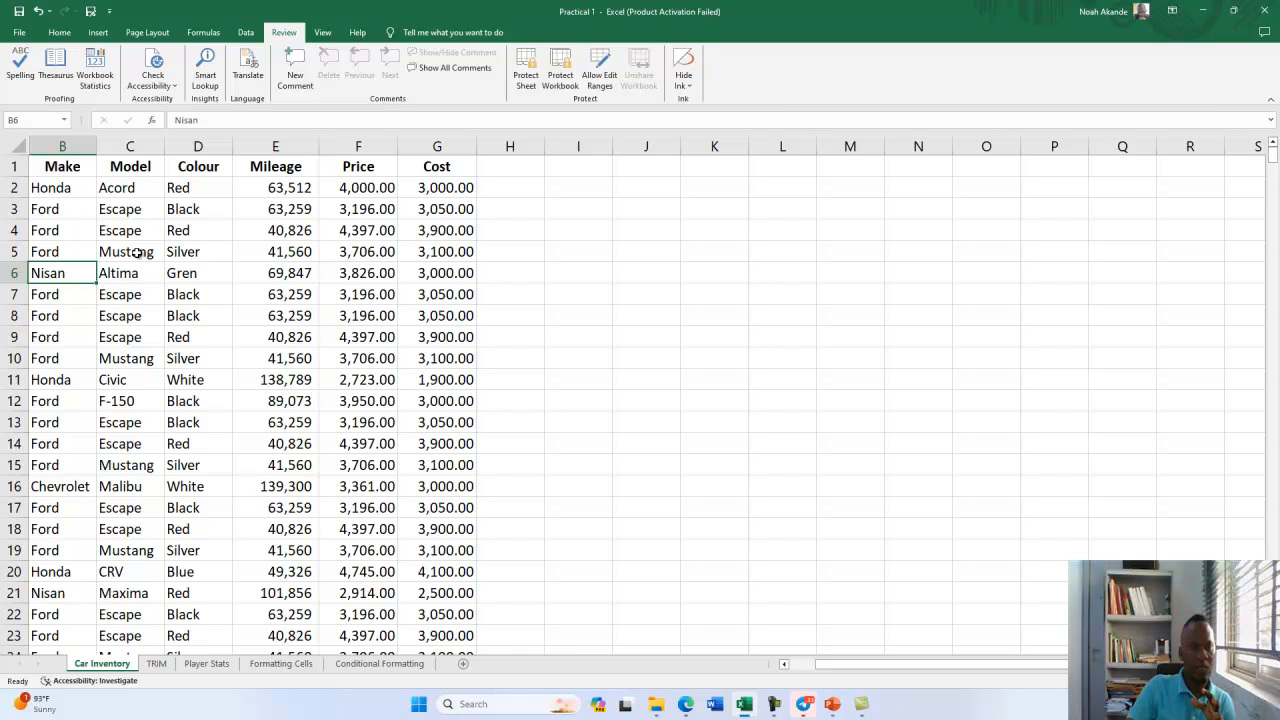
Find every "Nisan" entry on the Car Inventory sheet and replace them all with "Nissan".
click(138, 188)
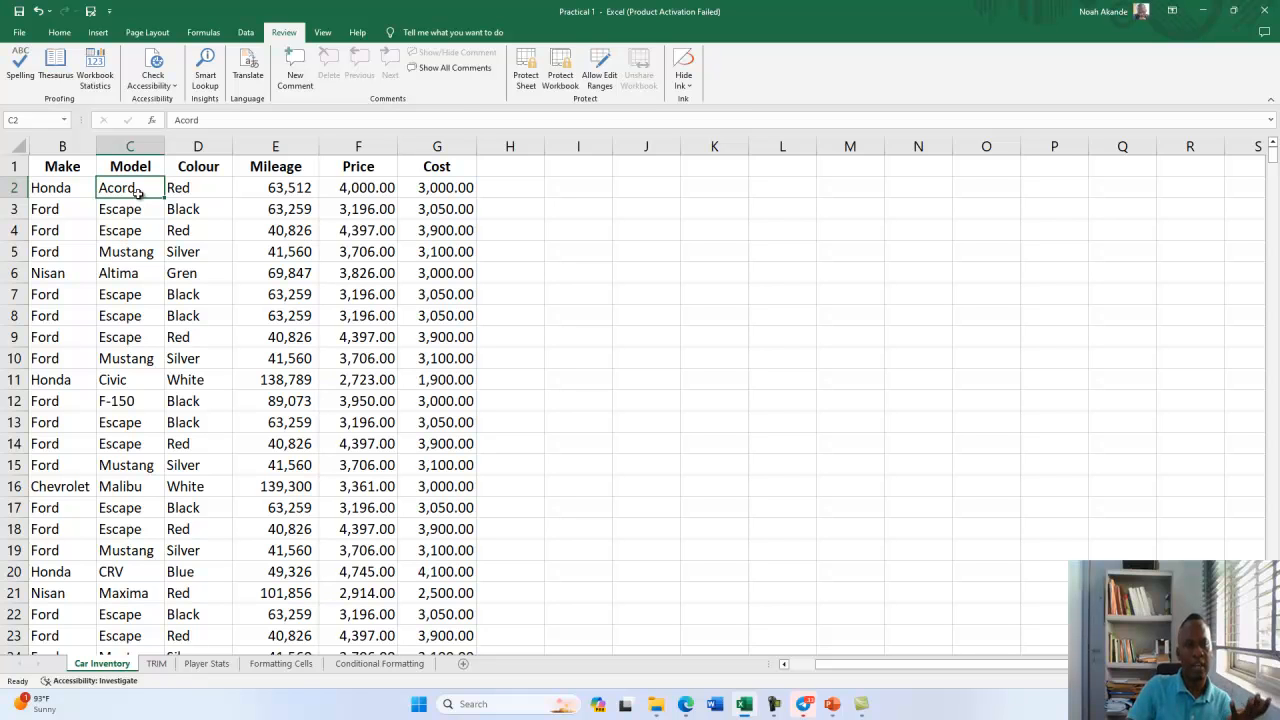
click(61, 274)
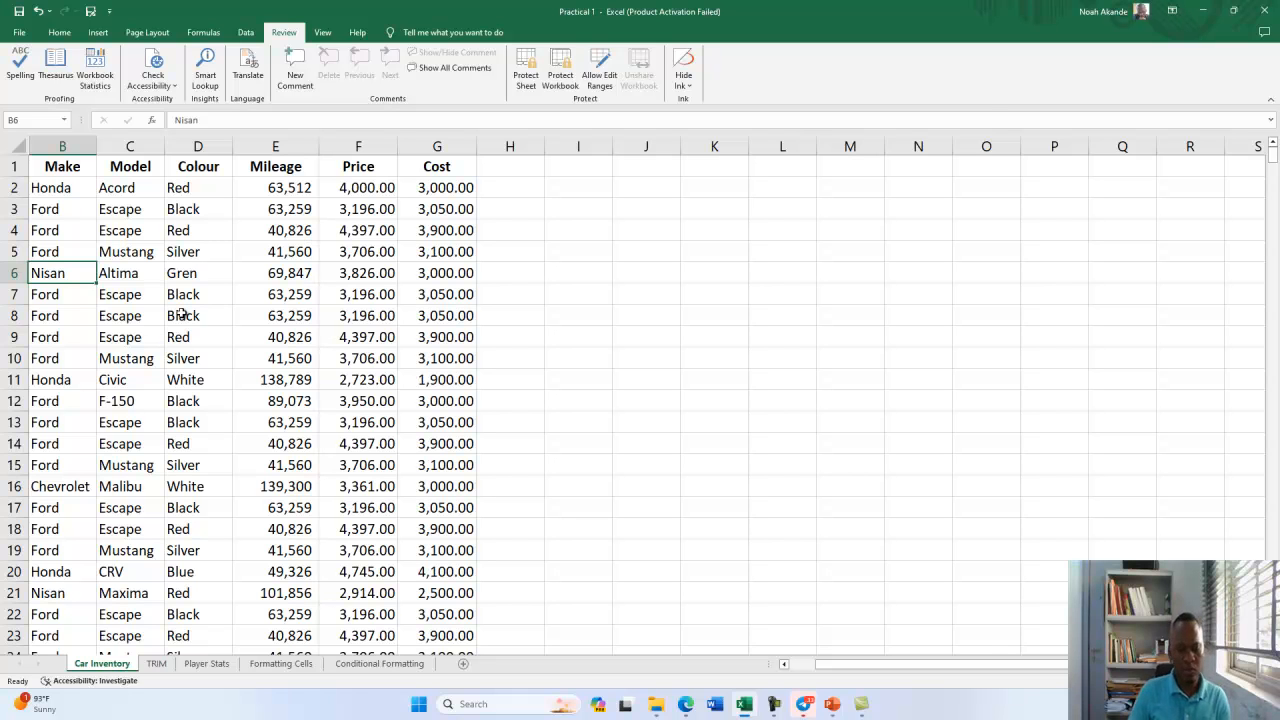
key(ctrl+f)
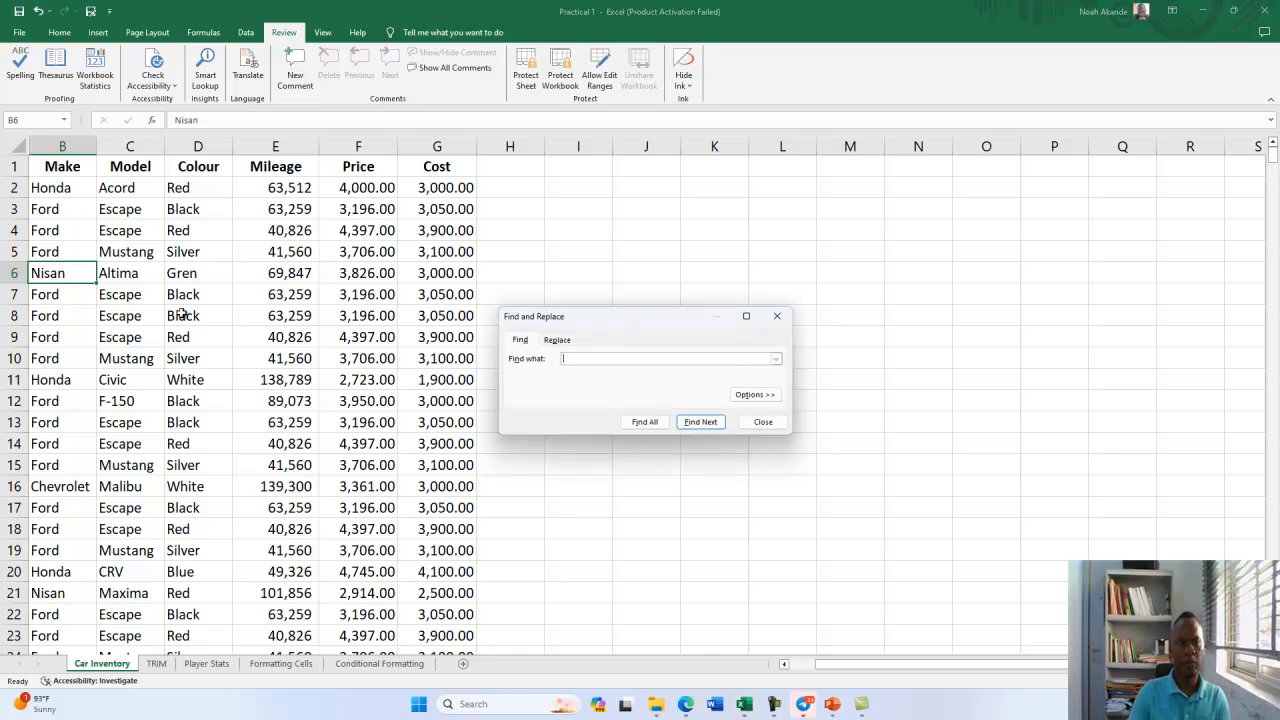
click(565, 340)
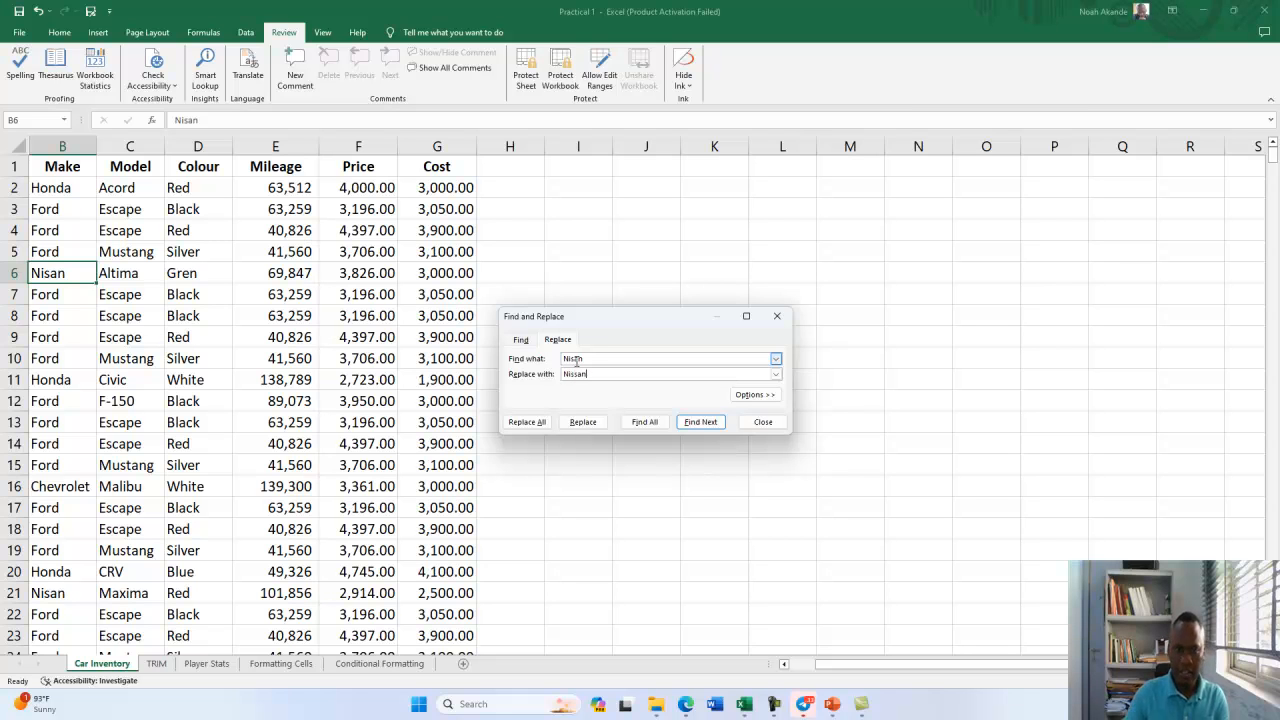
click(655, 422)
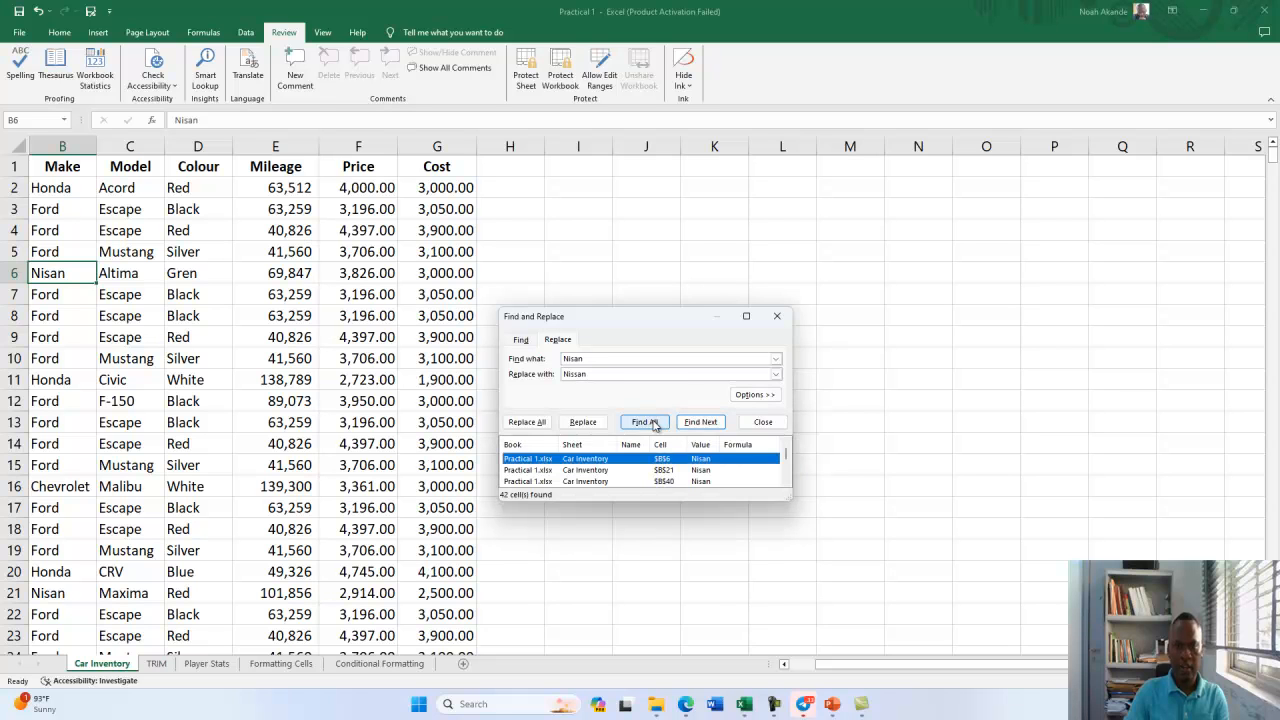
click(527, 422)
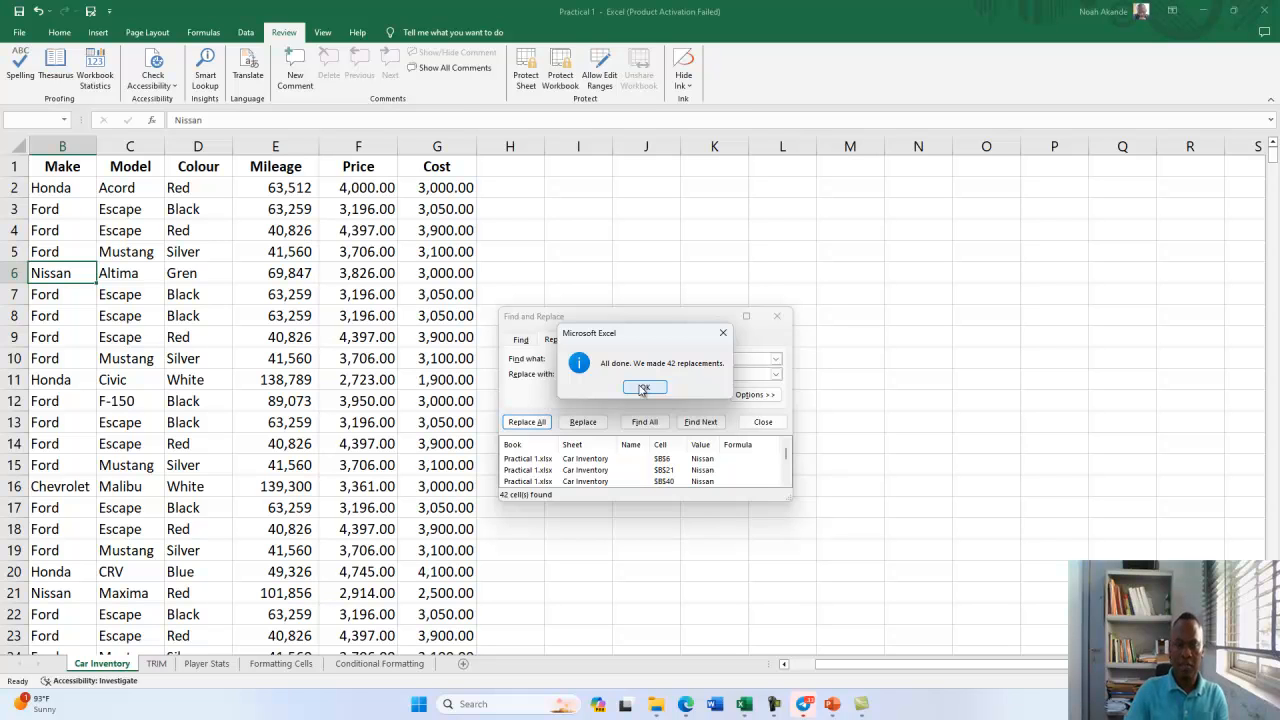
click(643, 388)
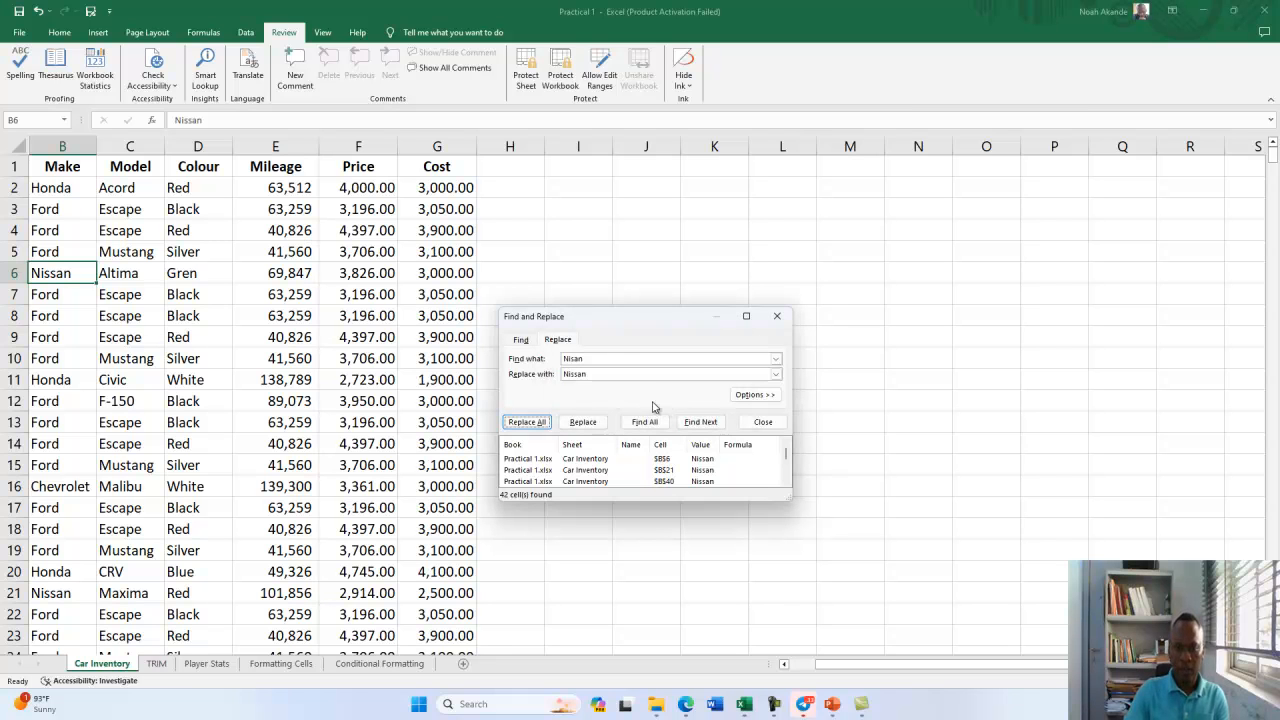
Try to replace all occurrences of "Acrord" with "Accord", and close Find and Replace.
click(600, 358)
double_click(575, 358)
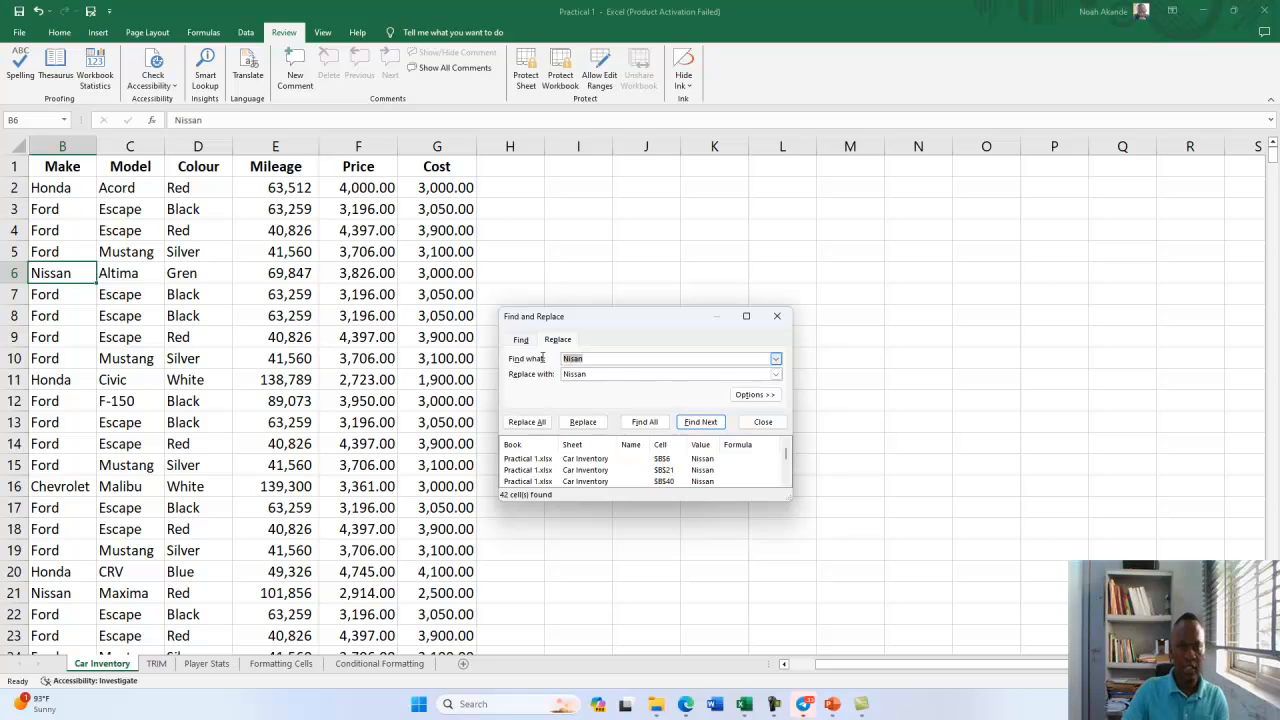
text(Ac)
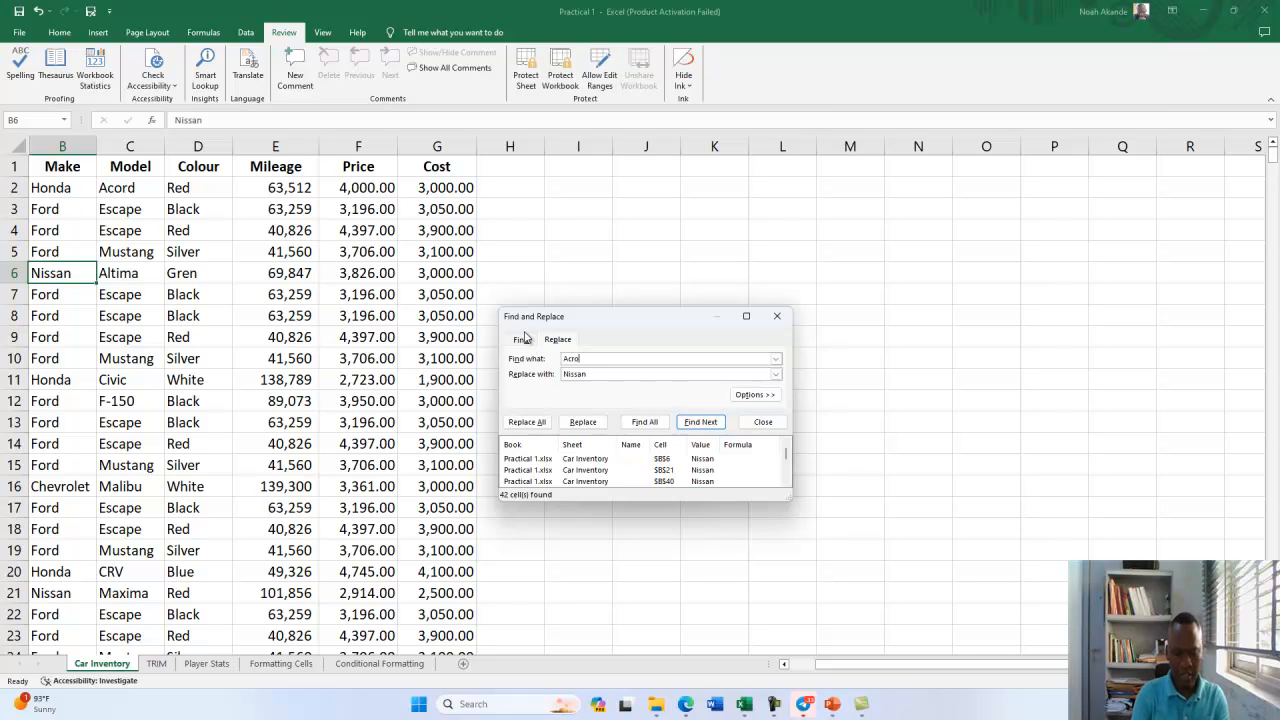
text(ro)
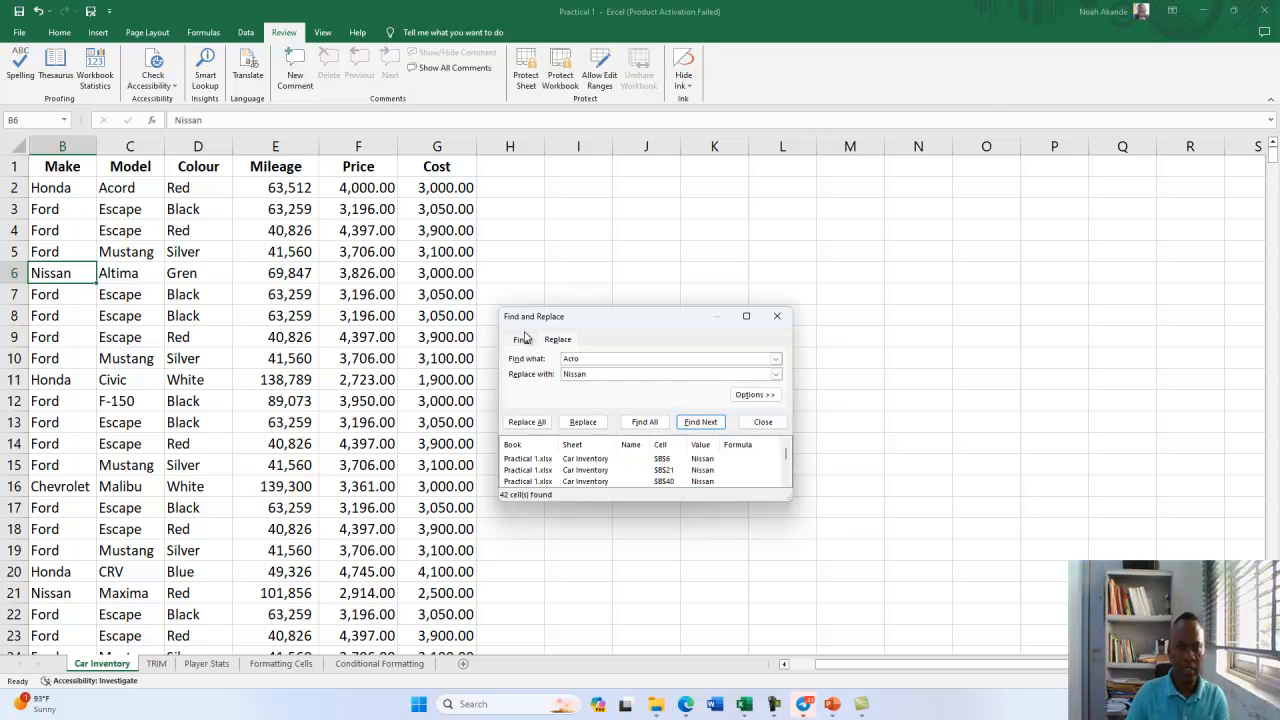
text(rd)
double_click(568, 373)
text(A)
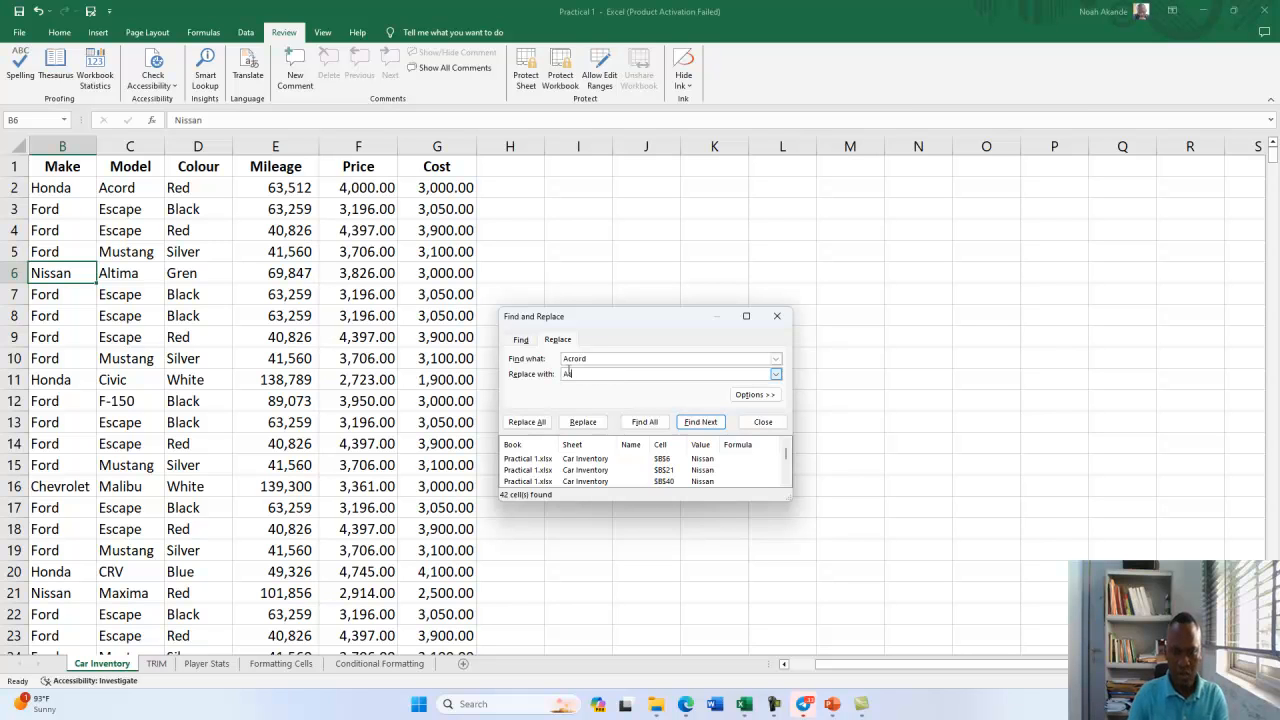
text(ccord)
click(527, 422)
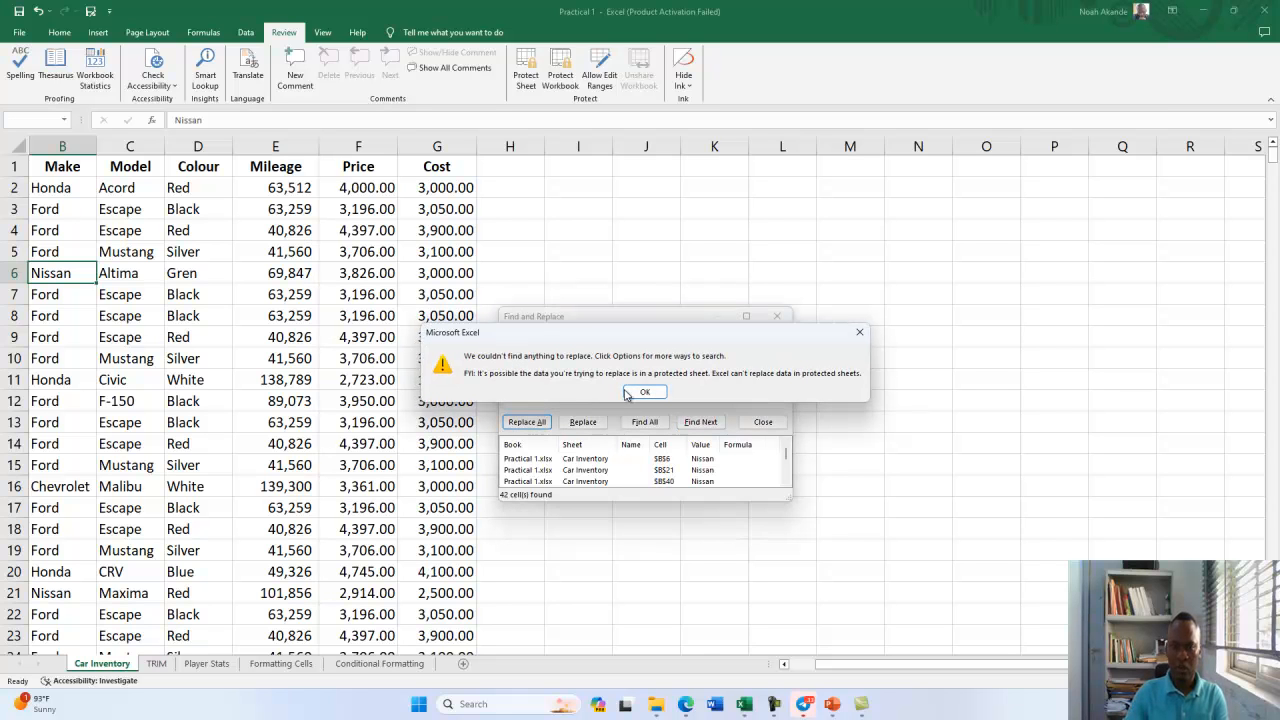
click(645, 393)
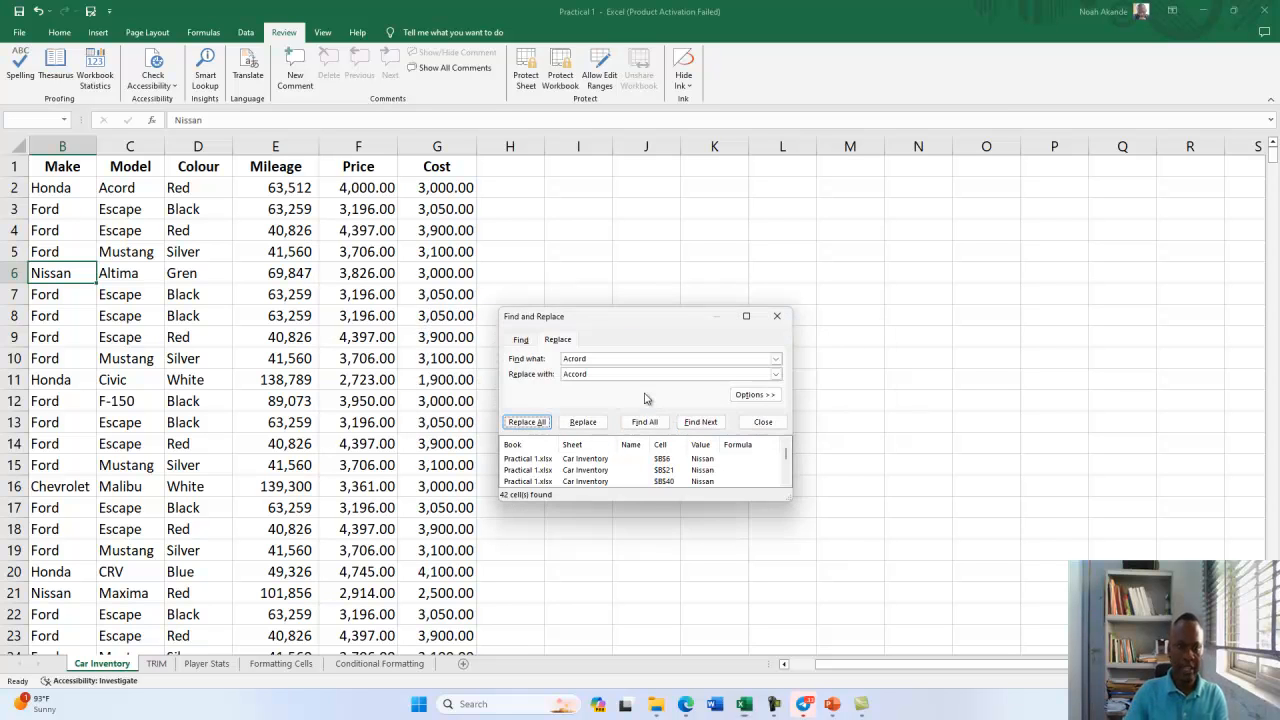
click(785, 321)
Retry replacing all "Acrord" entries with "Accord" from the Altima cell in row 6, and close Find and Replace.
click(124, 272)
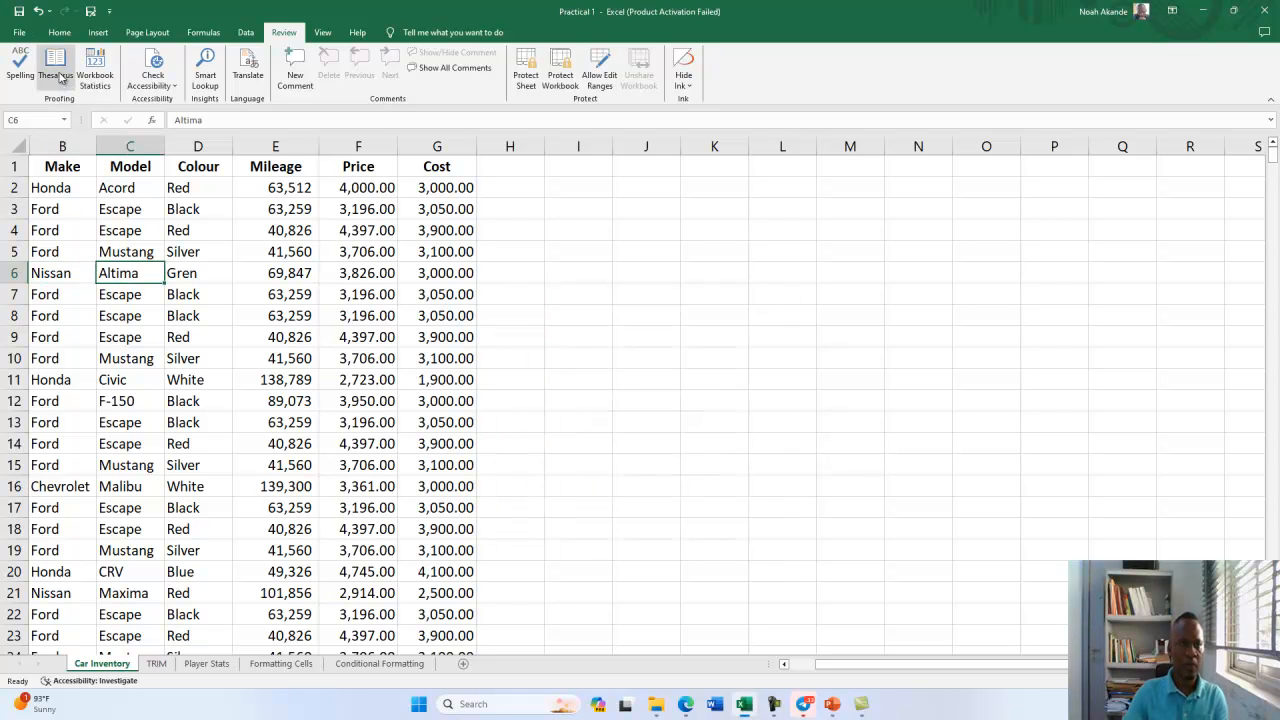
key(ctrl+f)
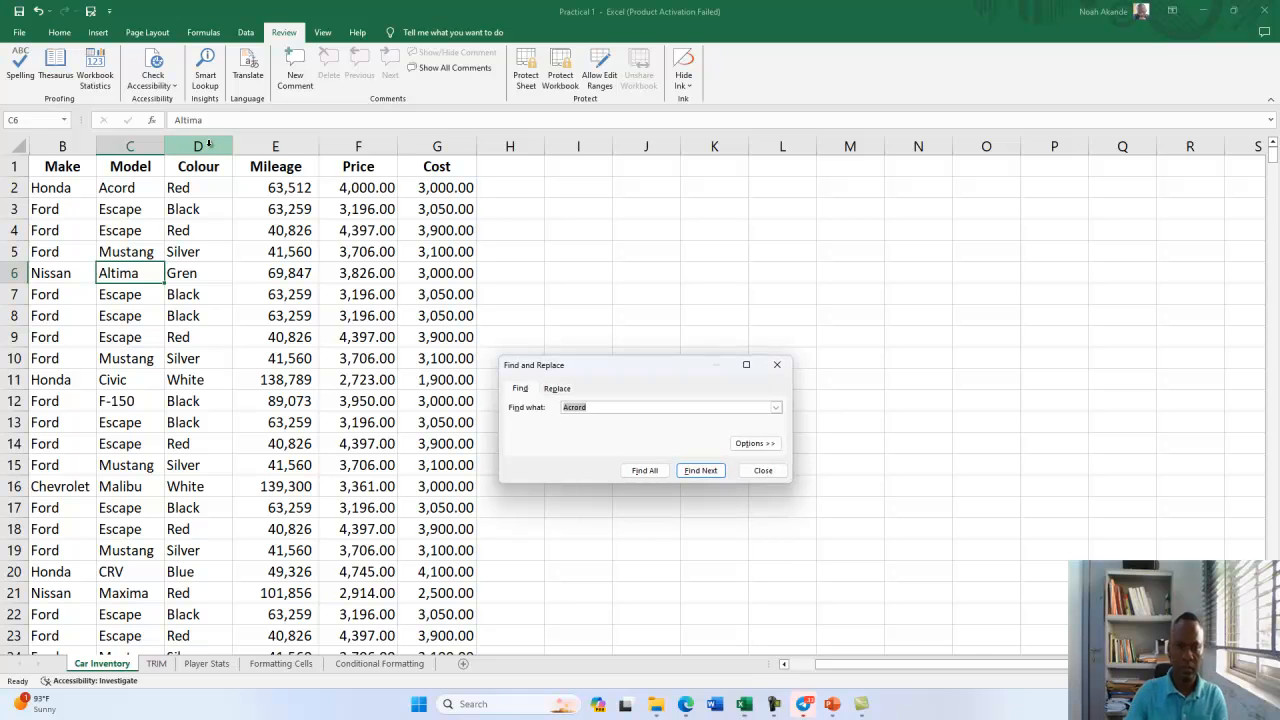
click(562, 390)
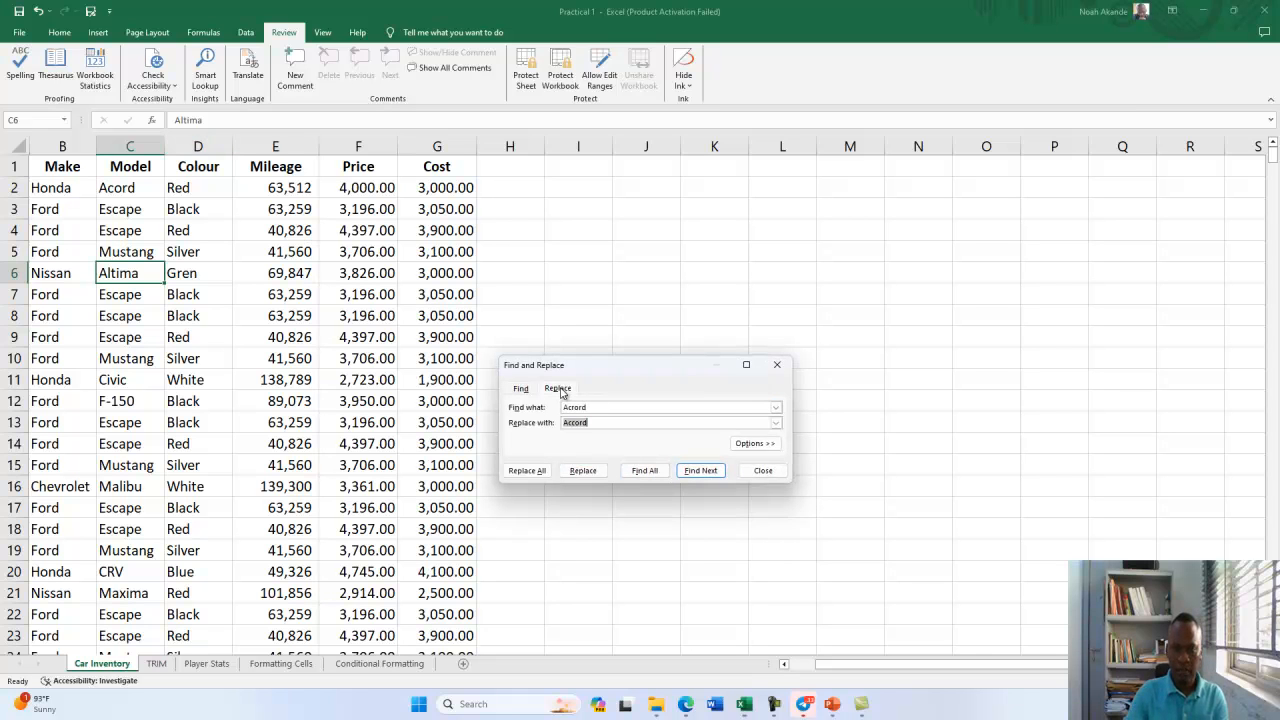
click(538, 471)
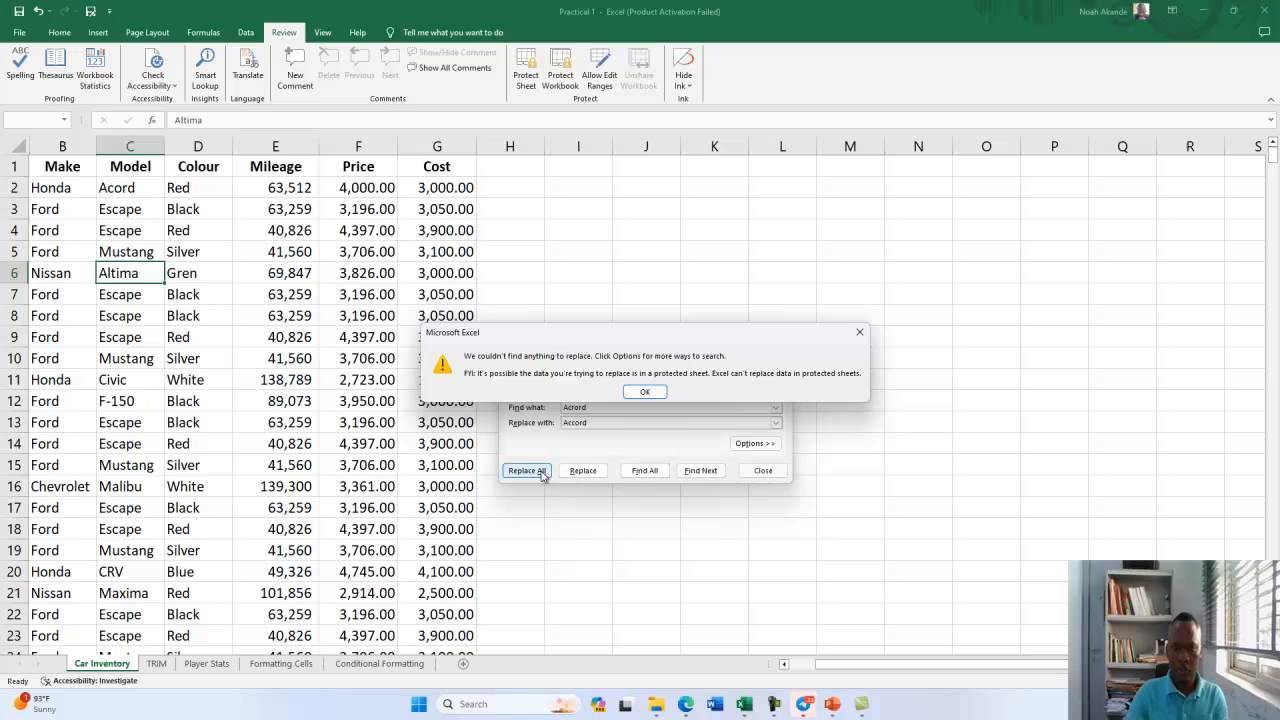
click(645, 392)
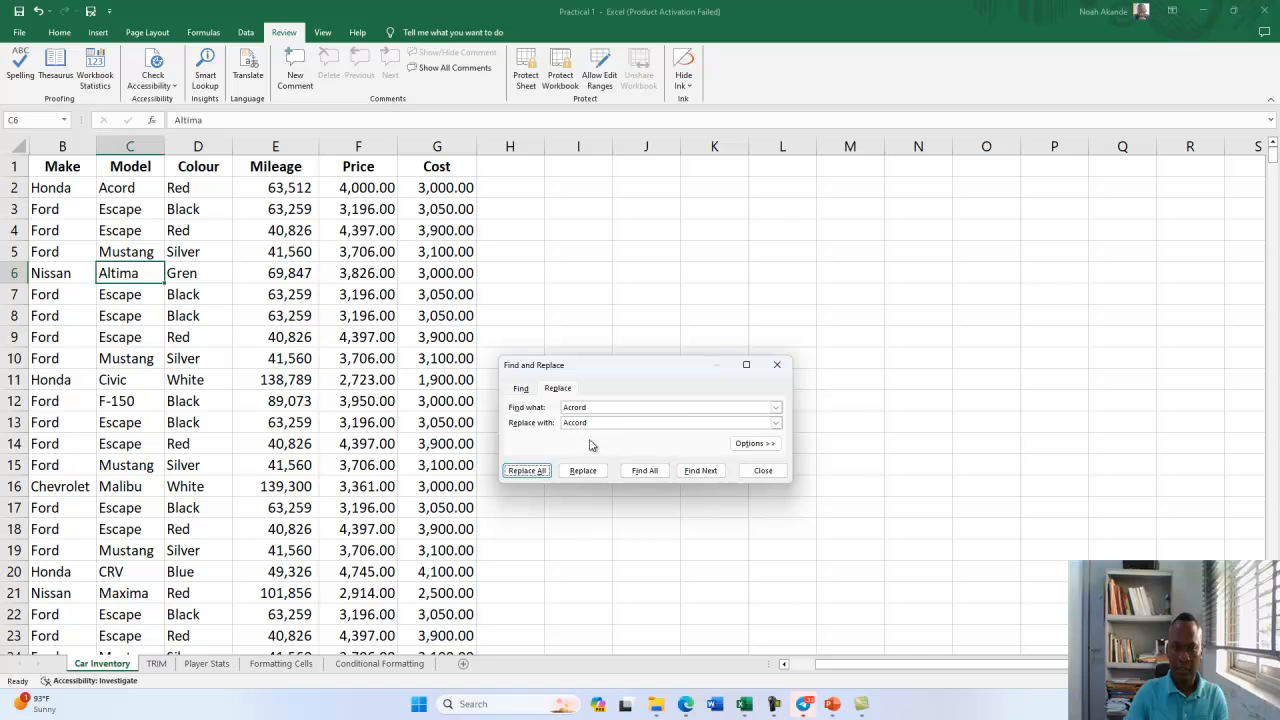
click(763, 470)
Select the first block of car data and replace all occurrences of "Acord" in it with "Accord".
click(278, 337)
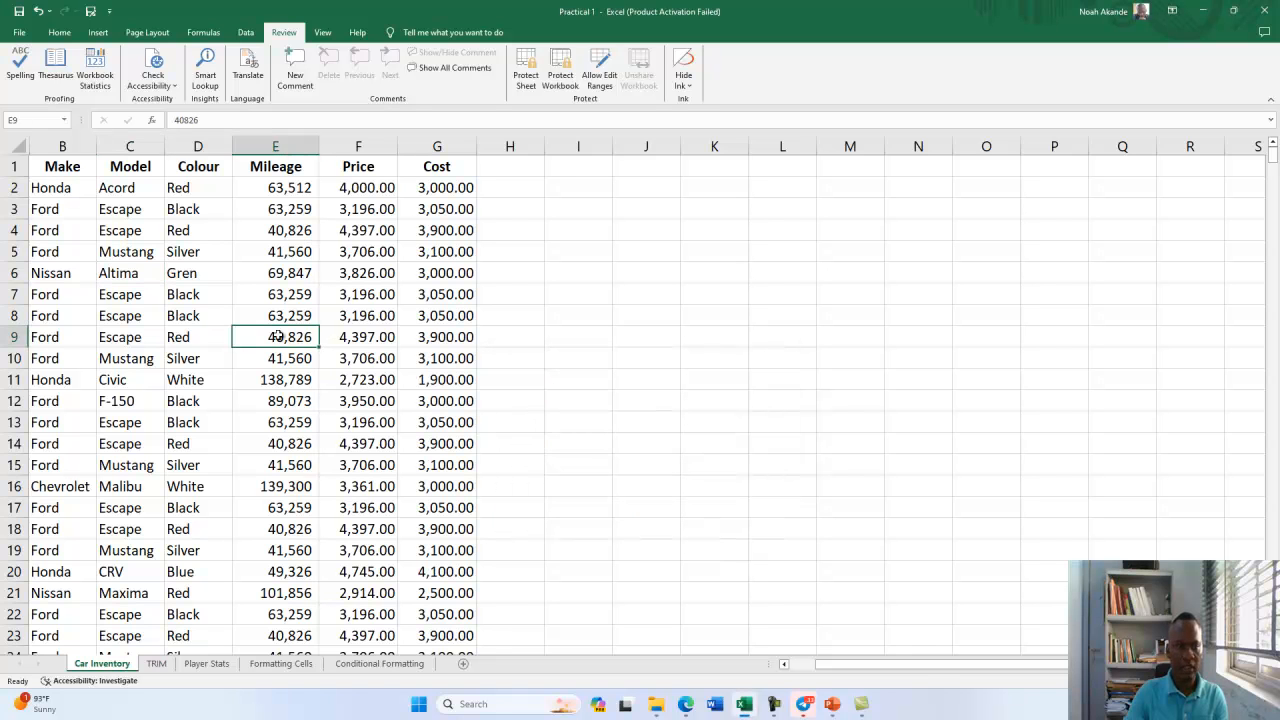
key(ctrl+a)
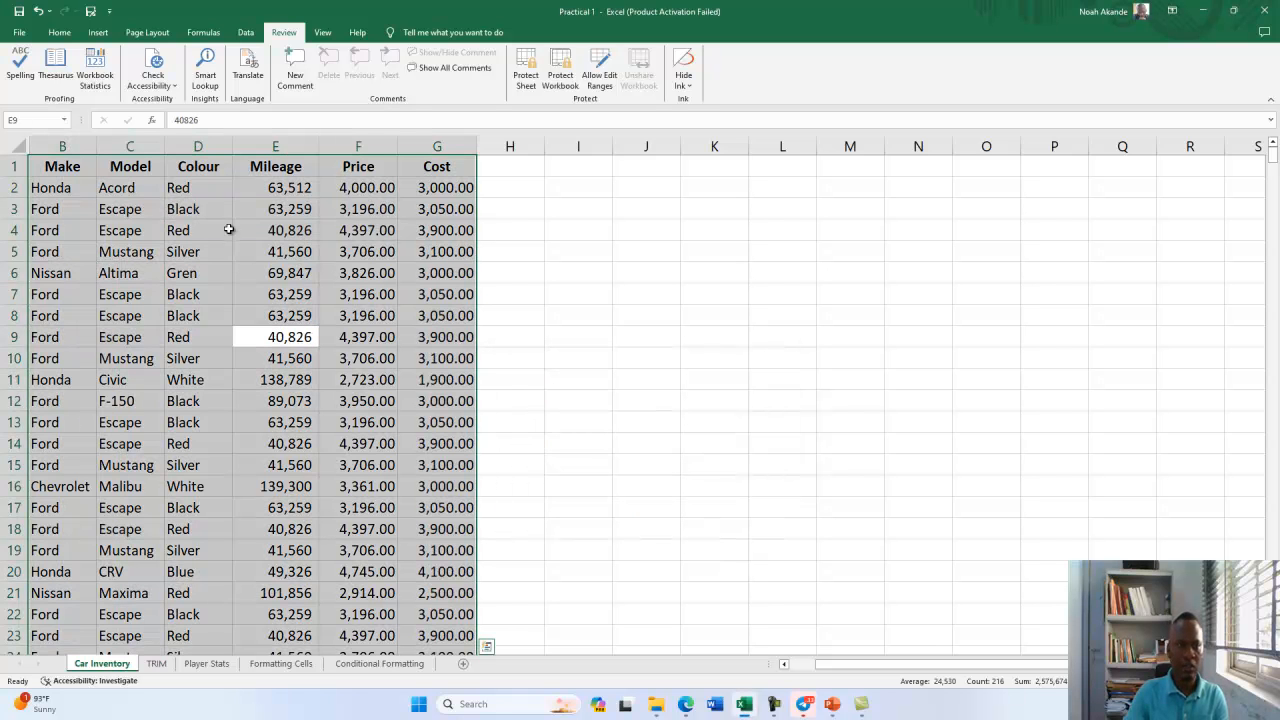
key(ctrl+h)
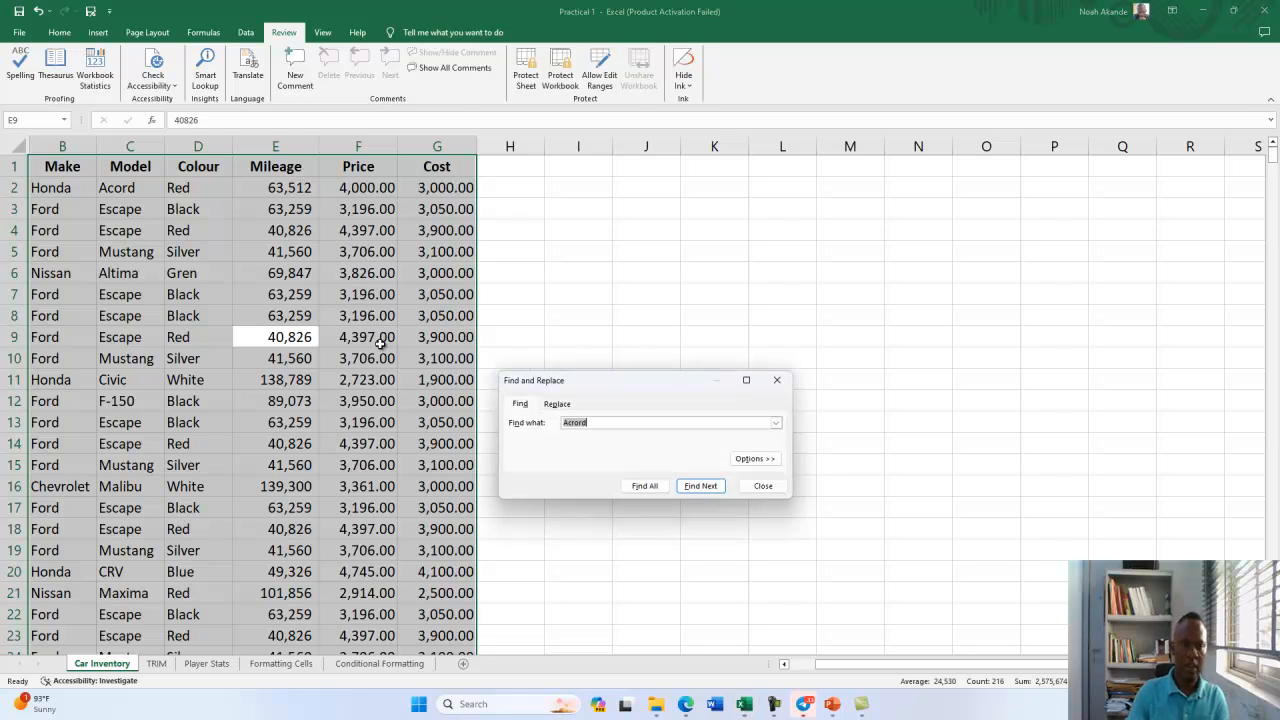
key(Tab)
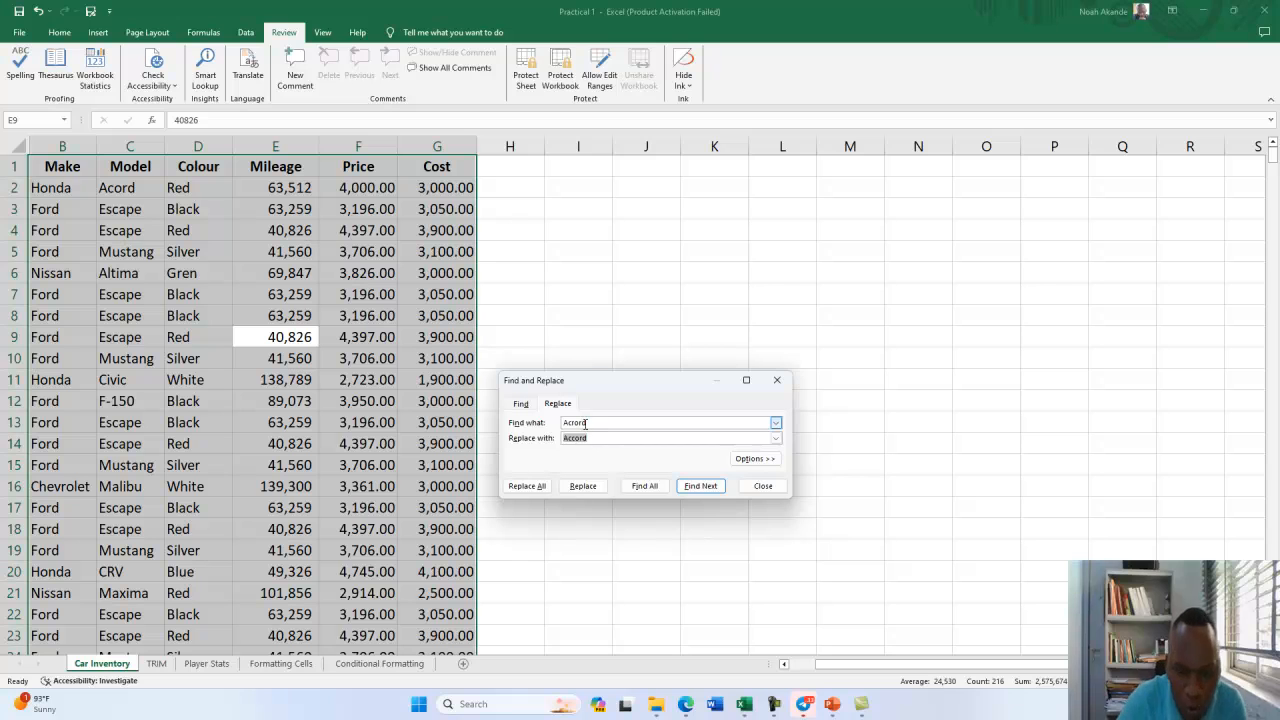
click(585, 422)
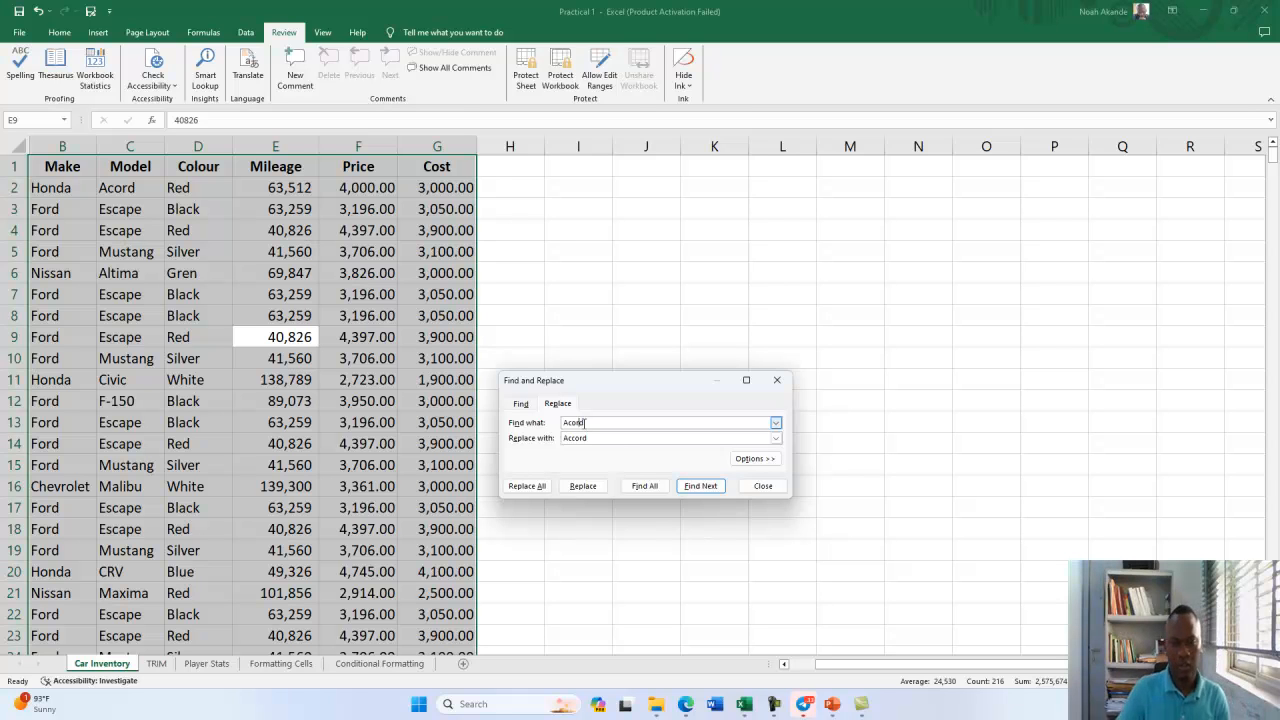
click(529, 488)
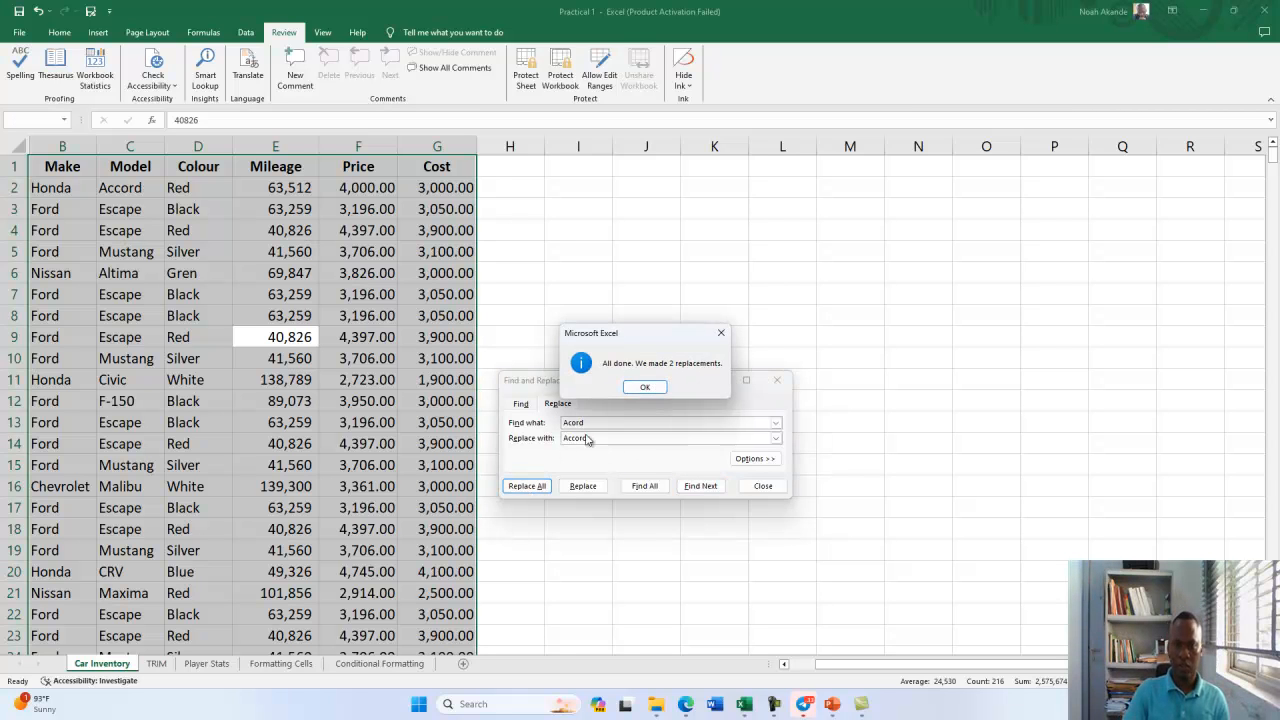
click(645, 389)
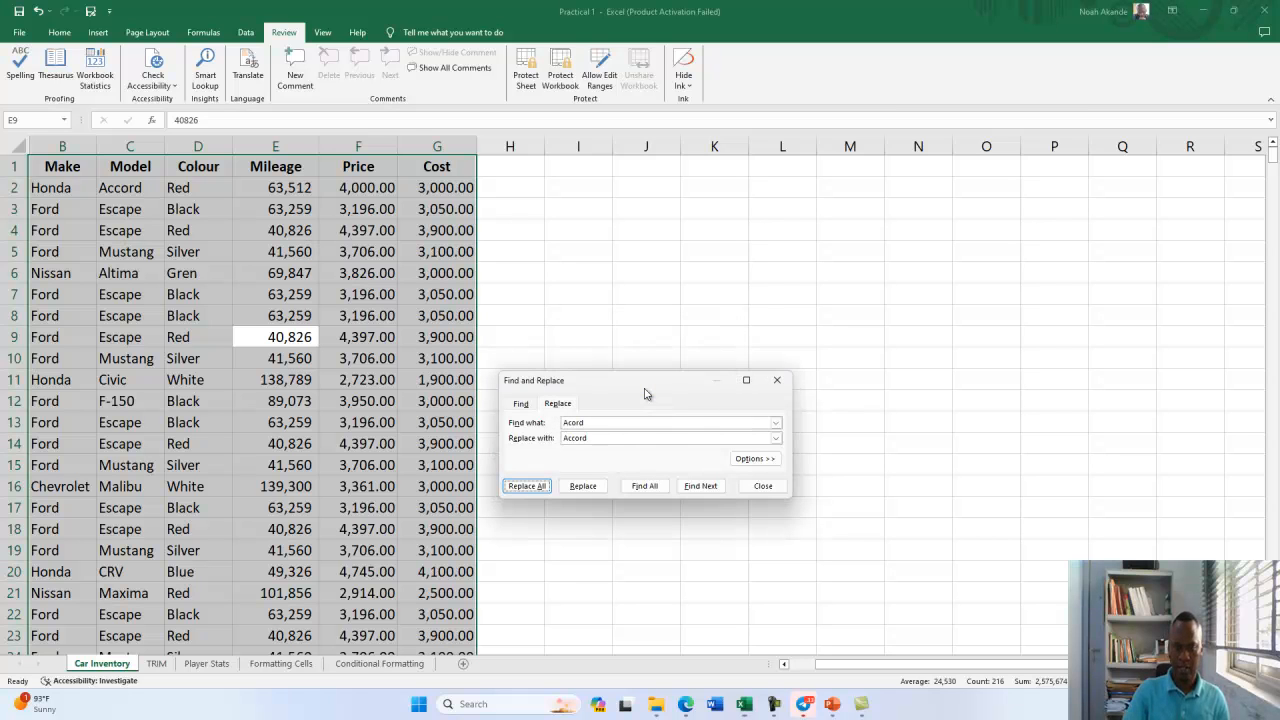
click(764, 486)
Run the spelling check from the first entry of the Colour column and continue it from the beginning of the sheet.
click(195, 273)
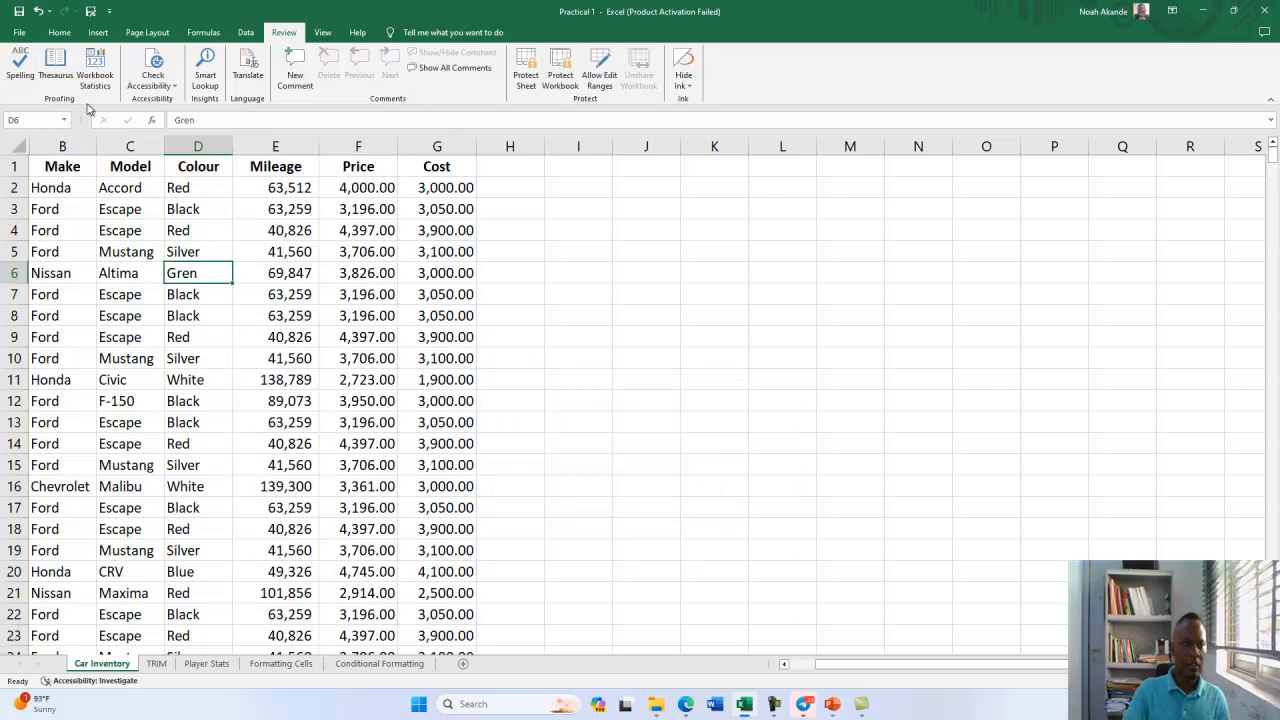
click(206, 189)
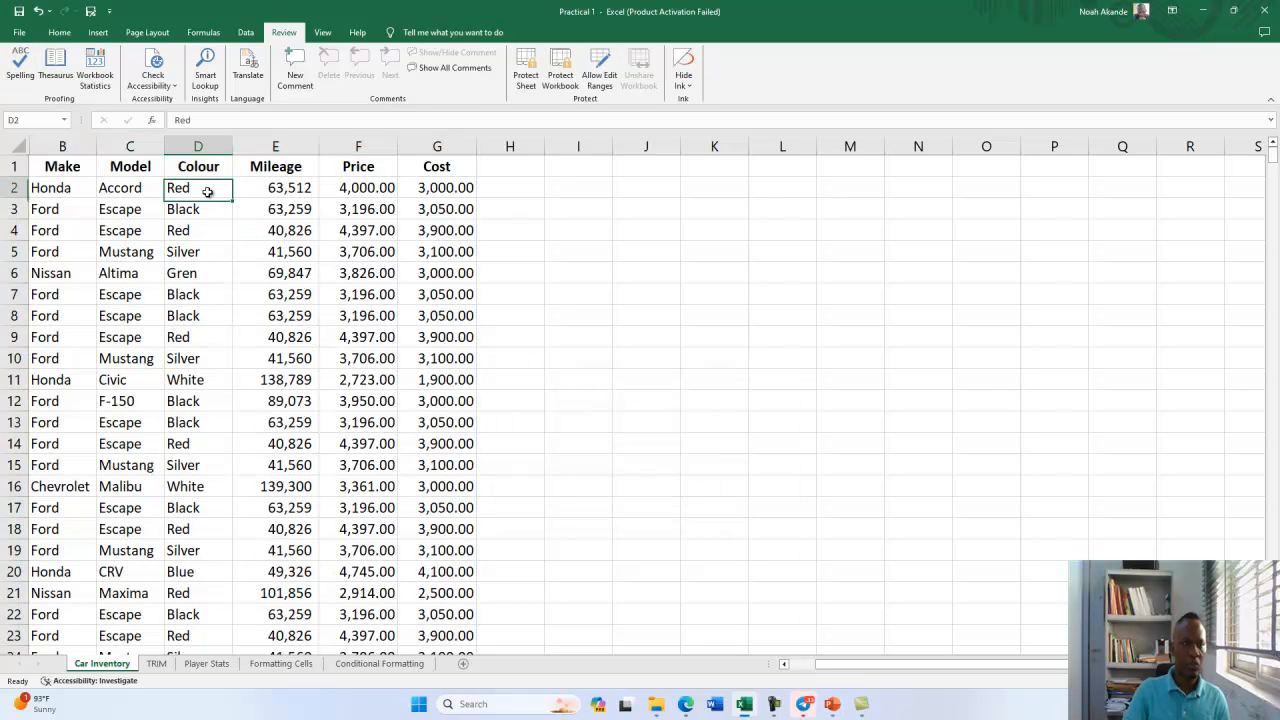
click(20, 66)
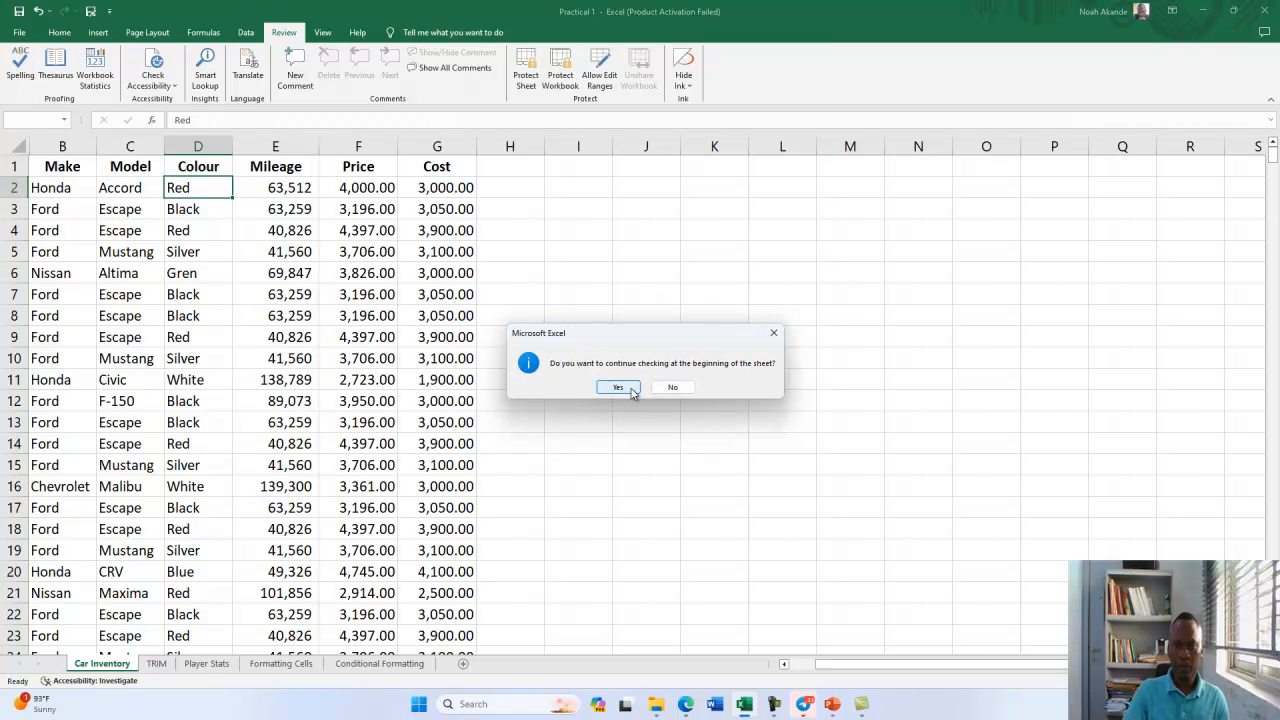
click(619, 388)
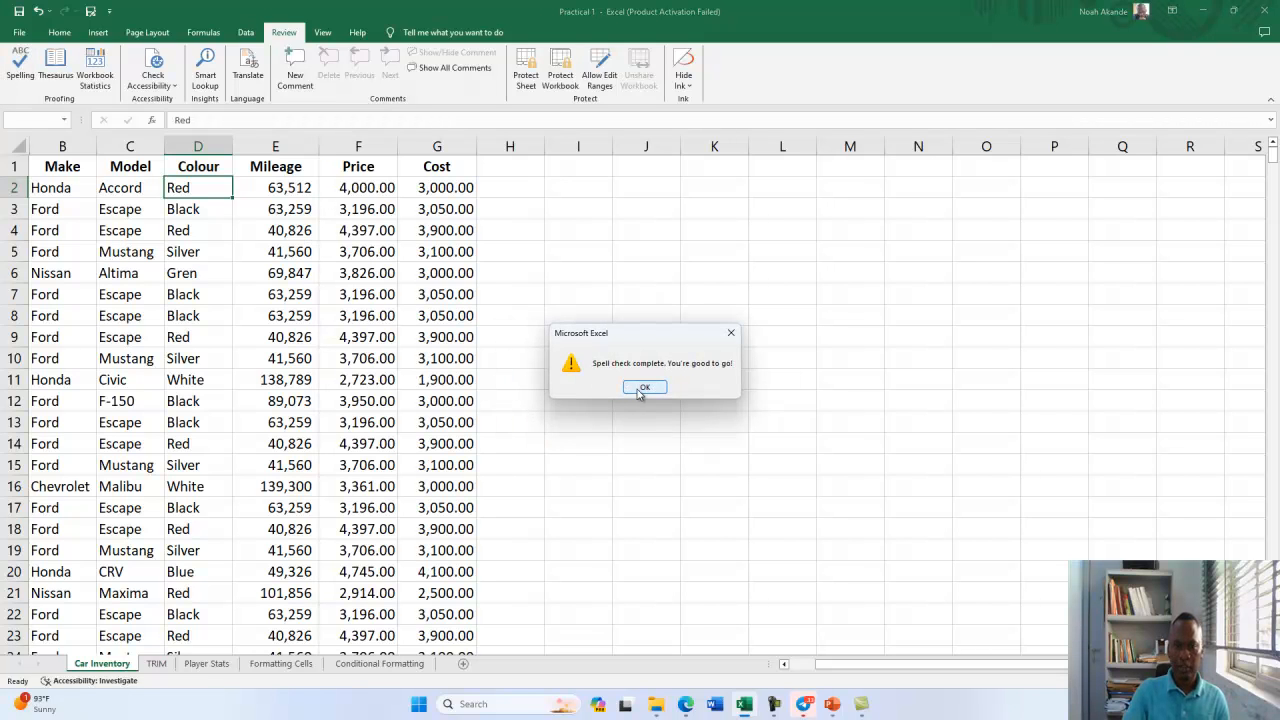
click(643, 388)
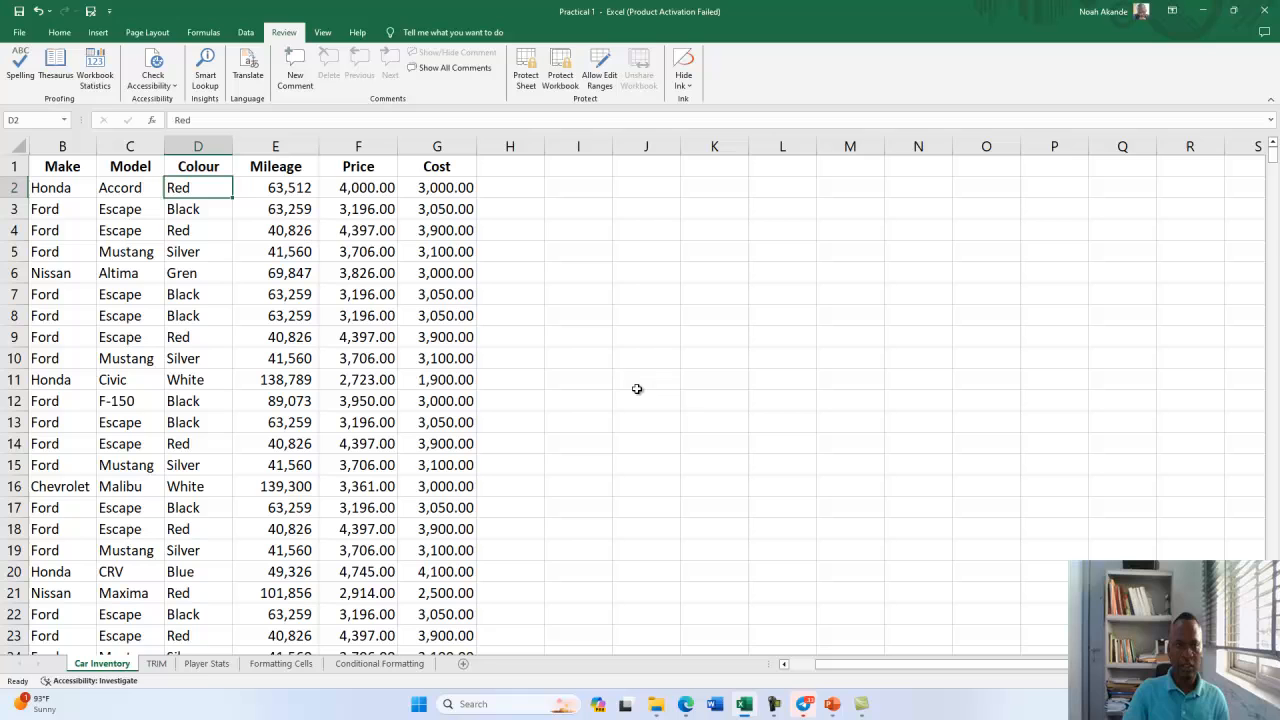
Select the whole first block of car data and run the spelling check on it.
click(207, 276)
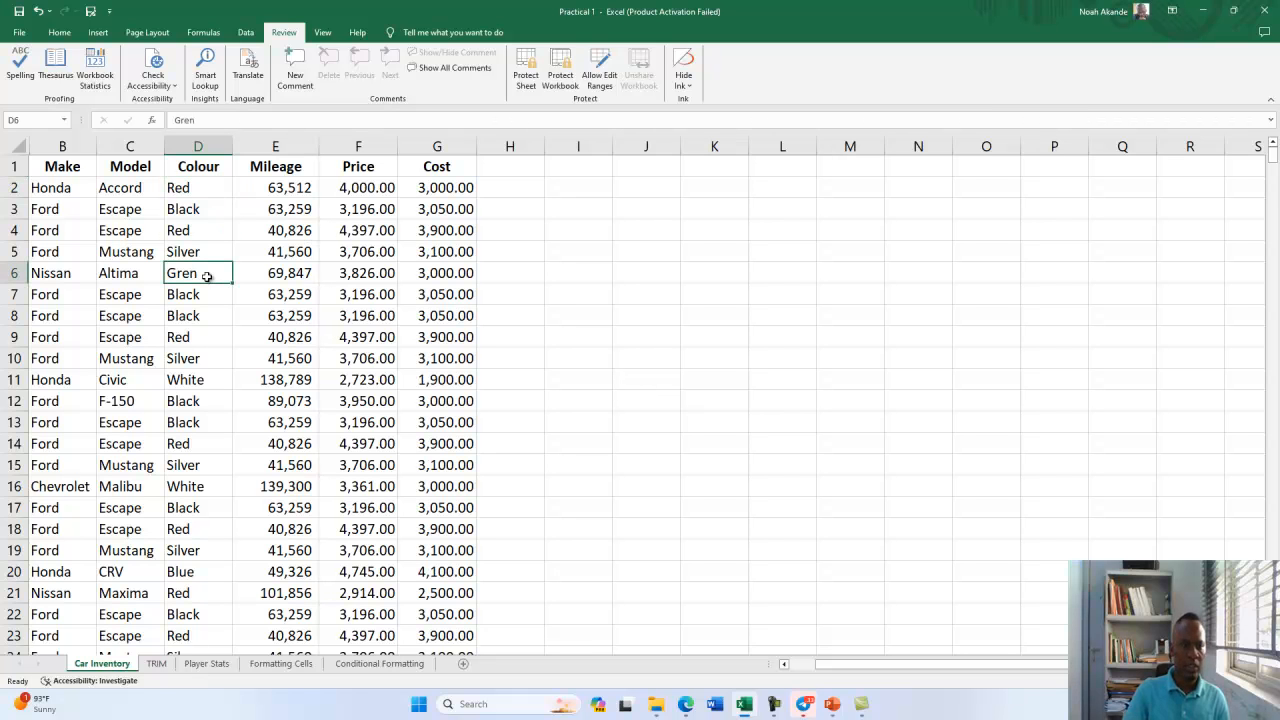
click(209, 328)
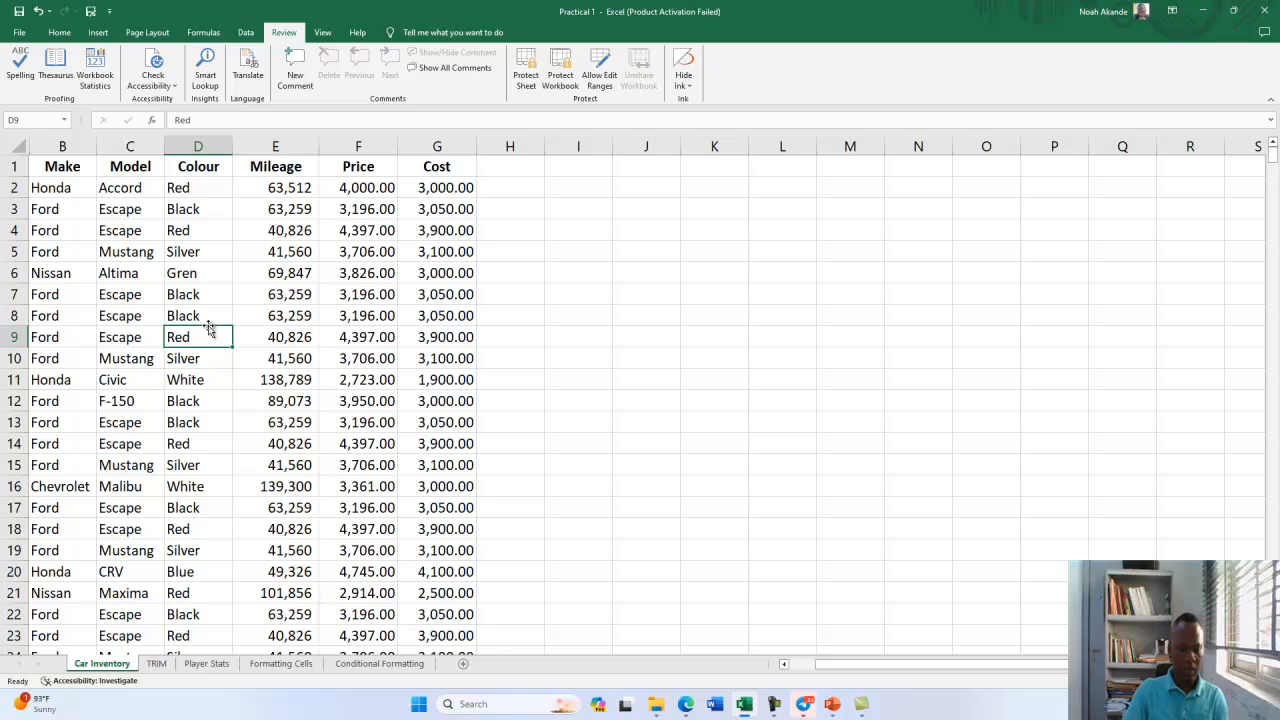
key(ctrl+a)
click(20, 66)
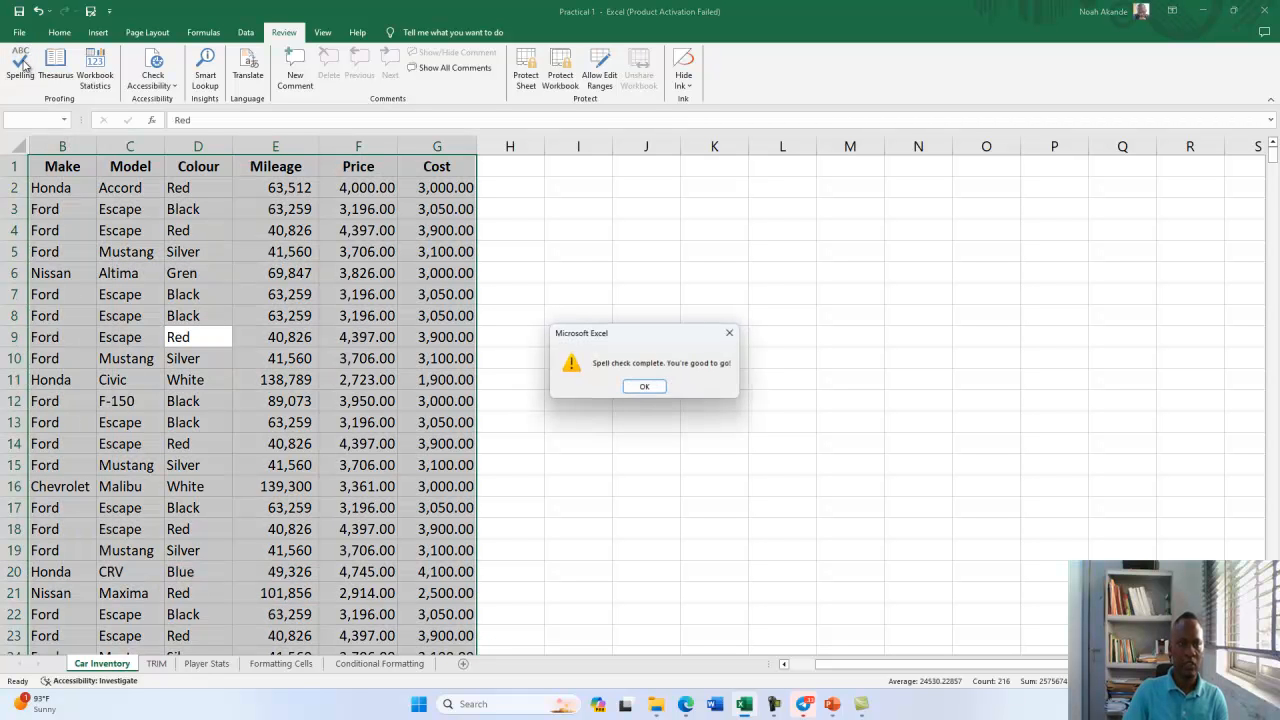
click(651, 387)
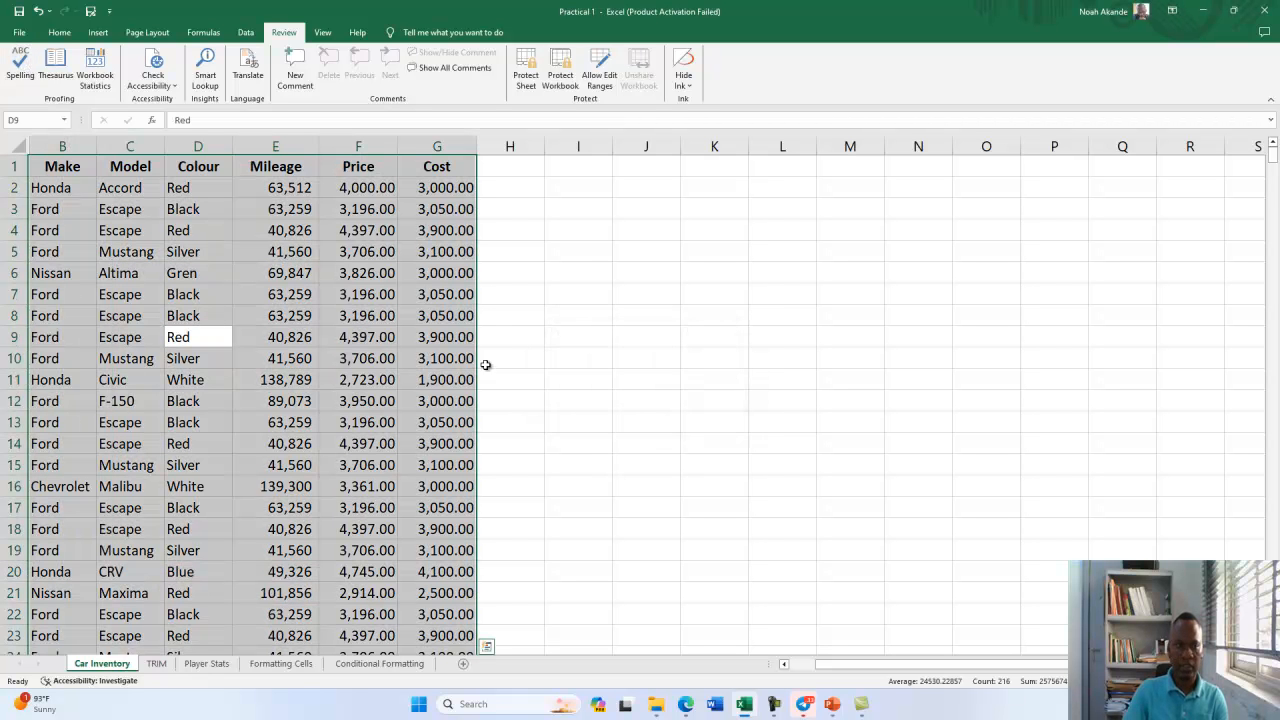
Replace all occurrences of "Gren" on the Car Inventory sheet with "Green" using Find and Replace.
click(219, 320)
click(220, 277)
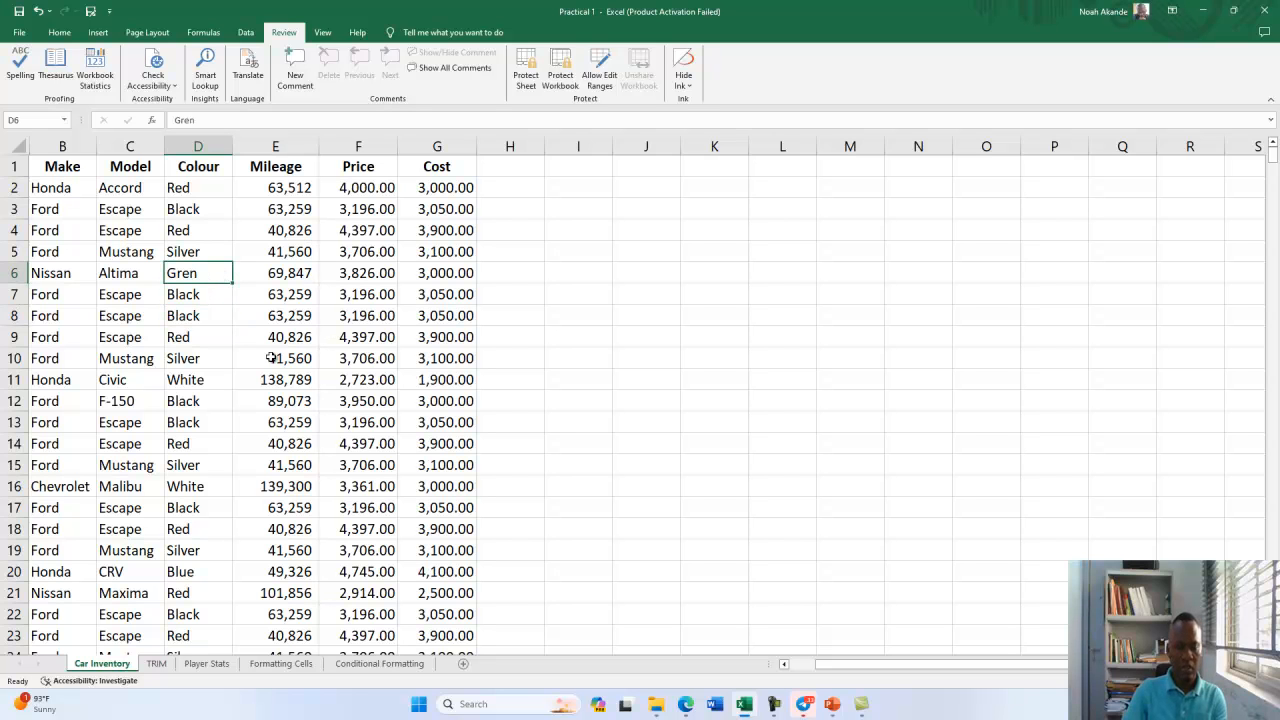
key(ctrl+h)
double_click(578, 452)
drag(587, 438, 540, 428)
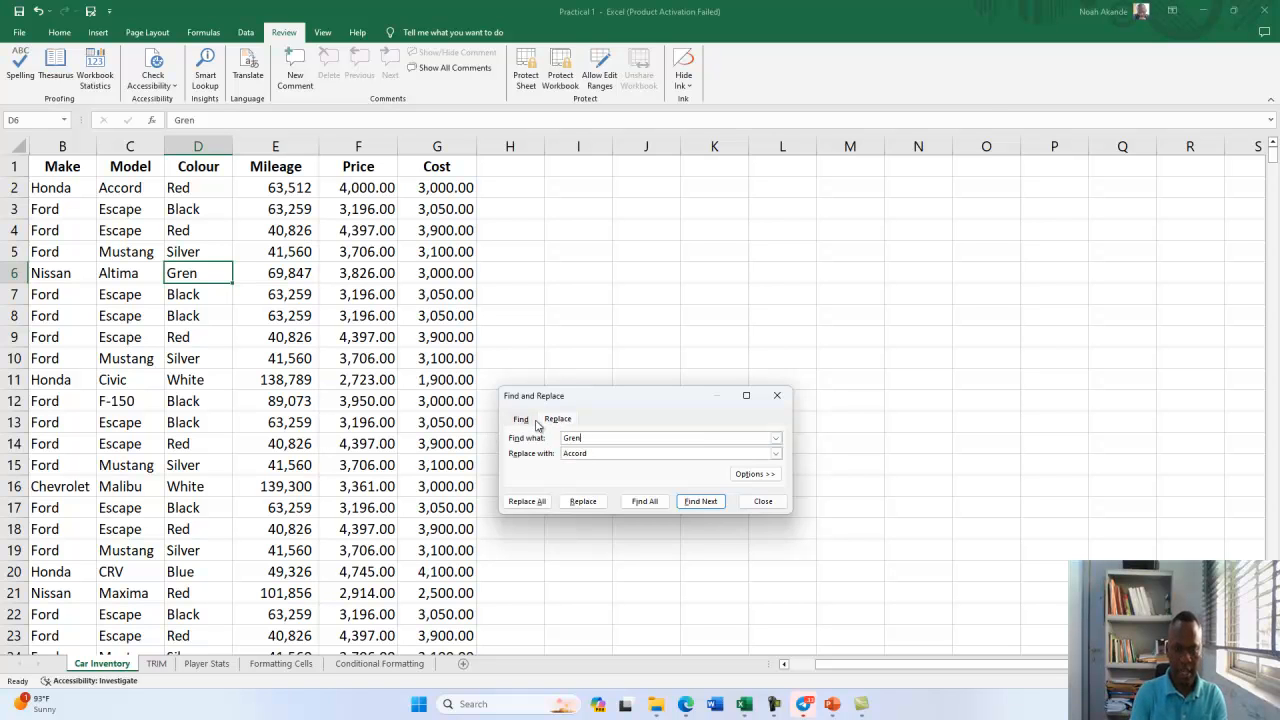
drag(600, 452, 556, 452)
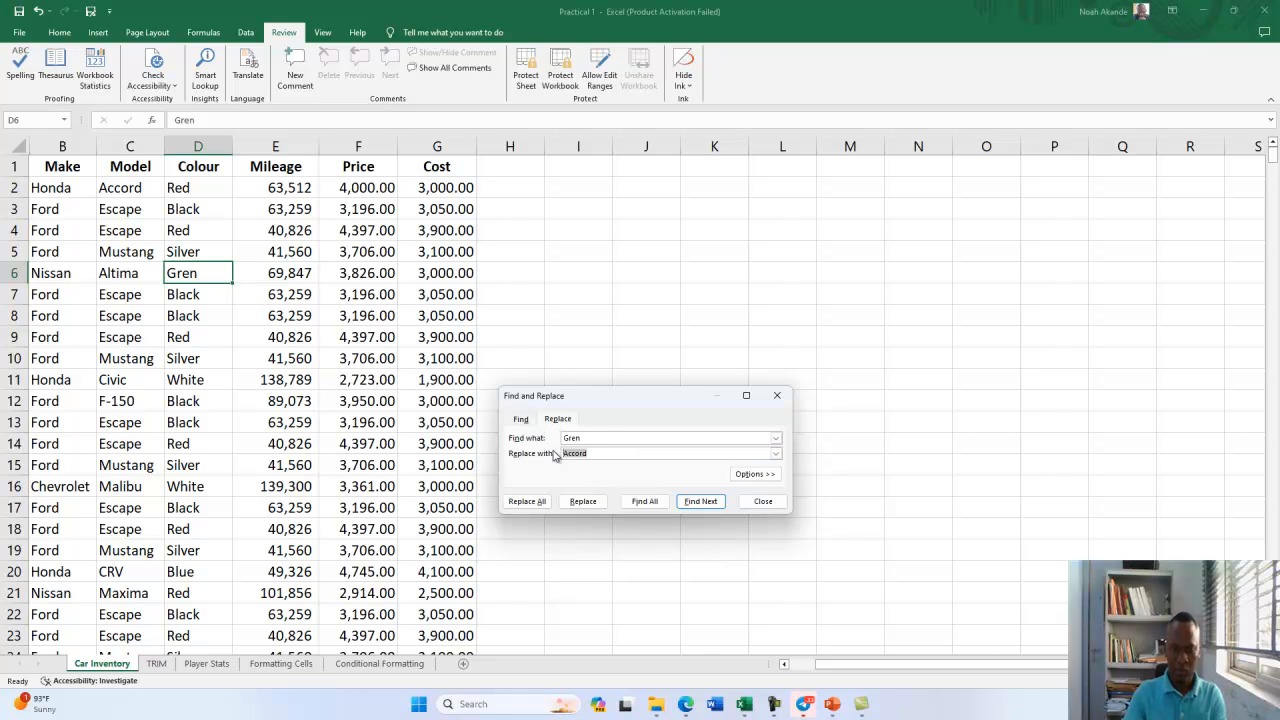
text(Gree)
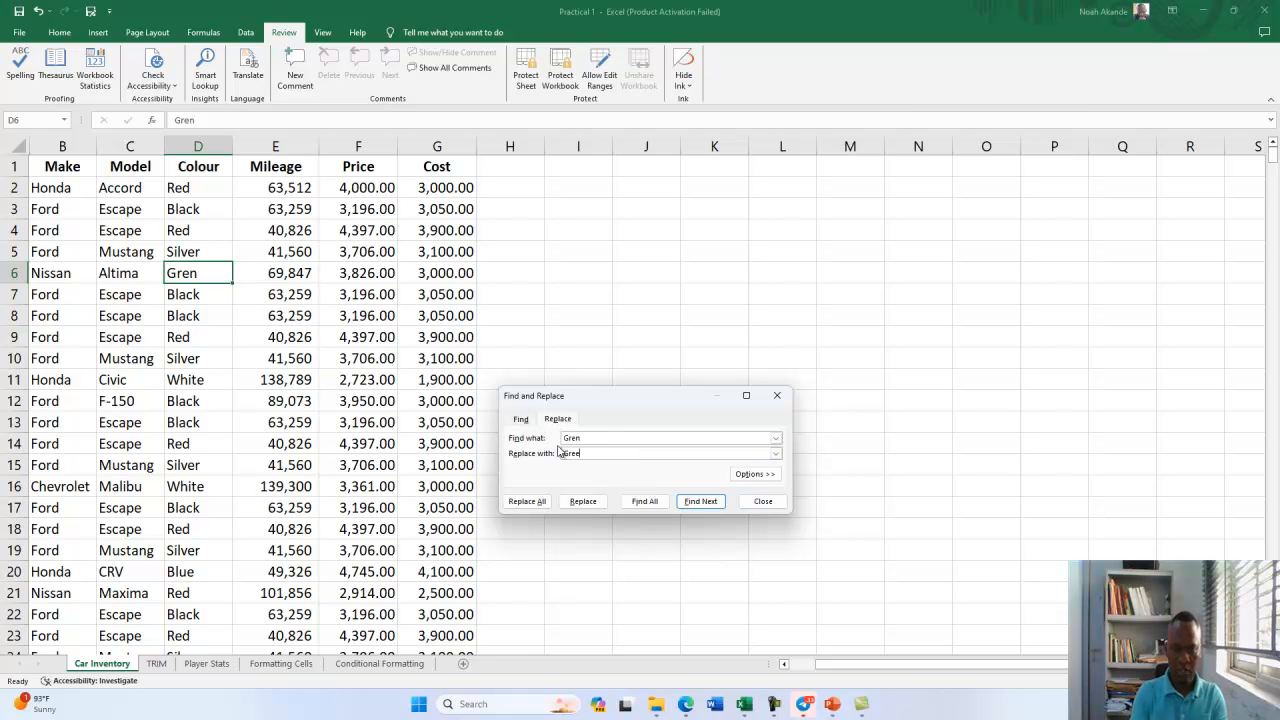
click(530, 501)
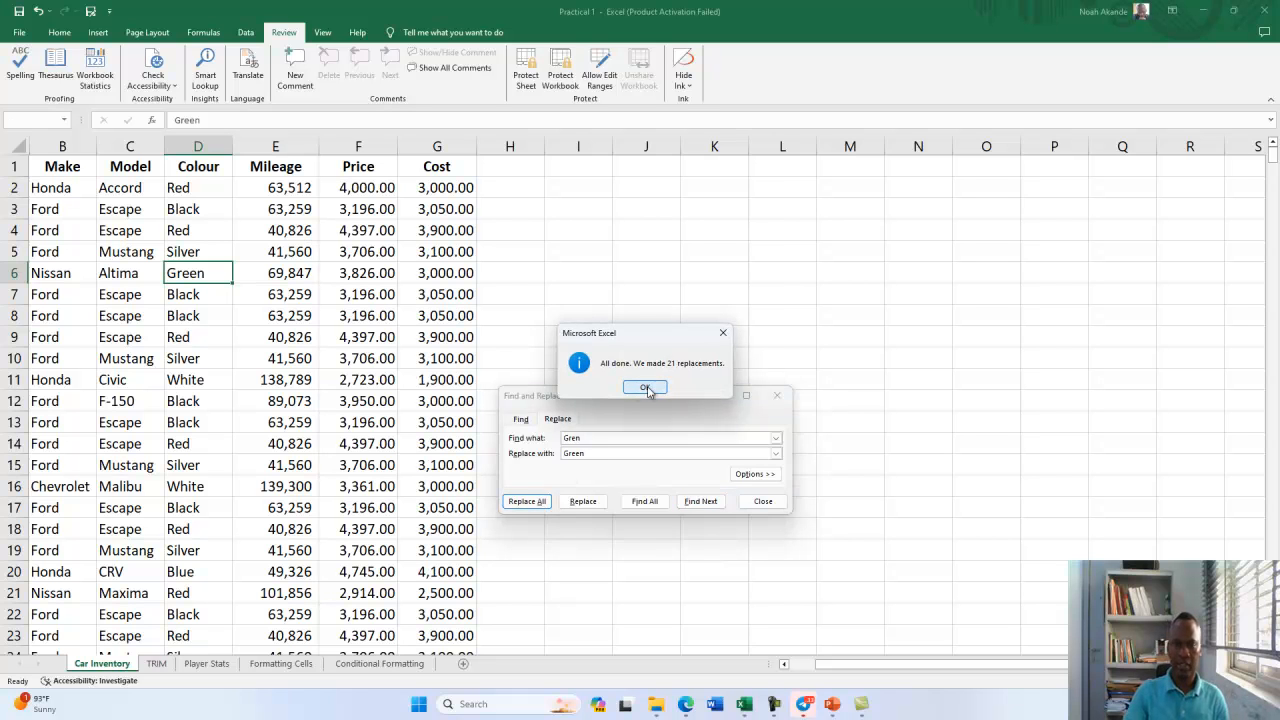
click(647, 388)
click(764, 501)
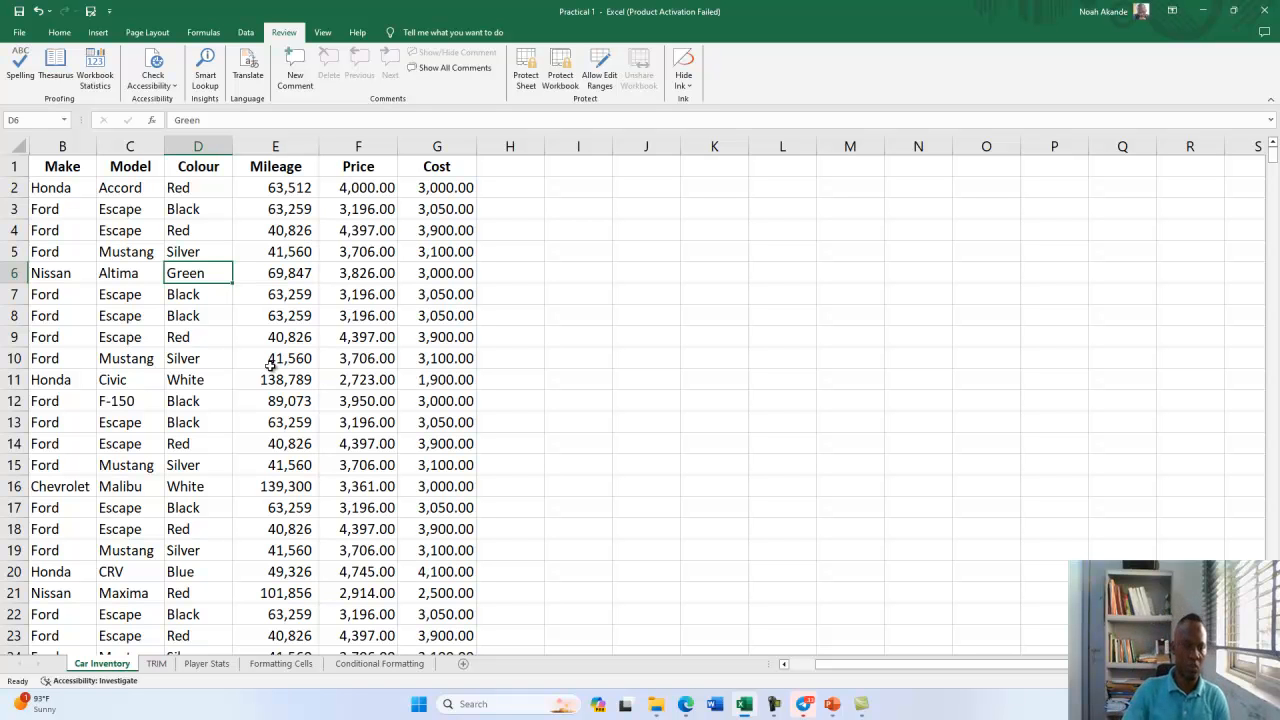
Scan the upper part of the car data for blank rows, selecting empty rows 37 and 87 in turn.
scroll(211, 400, down, 2)
scroll(211, 400, down, 7)
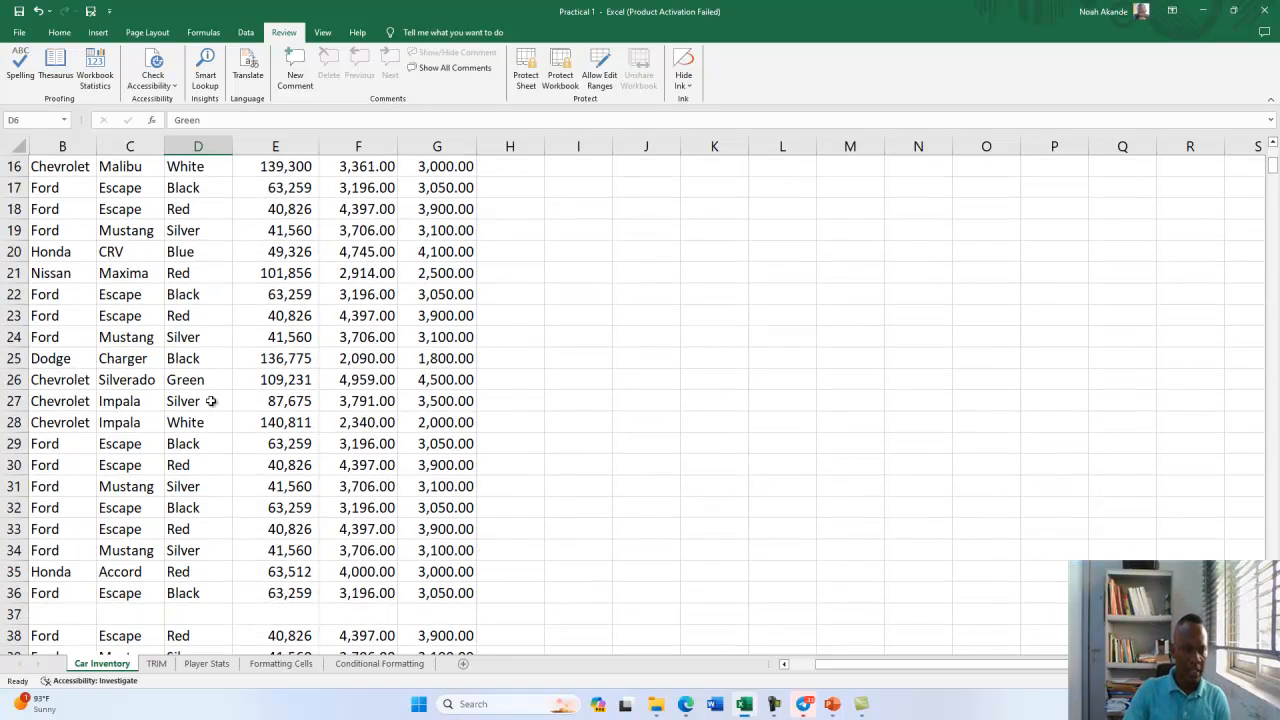
scroll(211, 400, up, 2)
scroll(211, 400, up, 1)
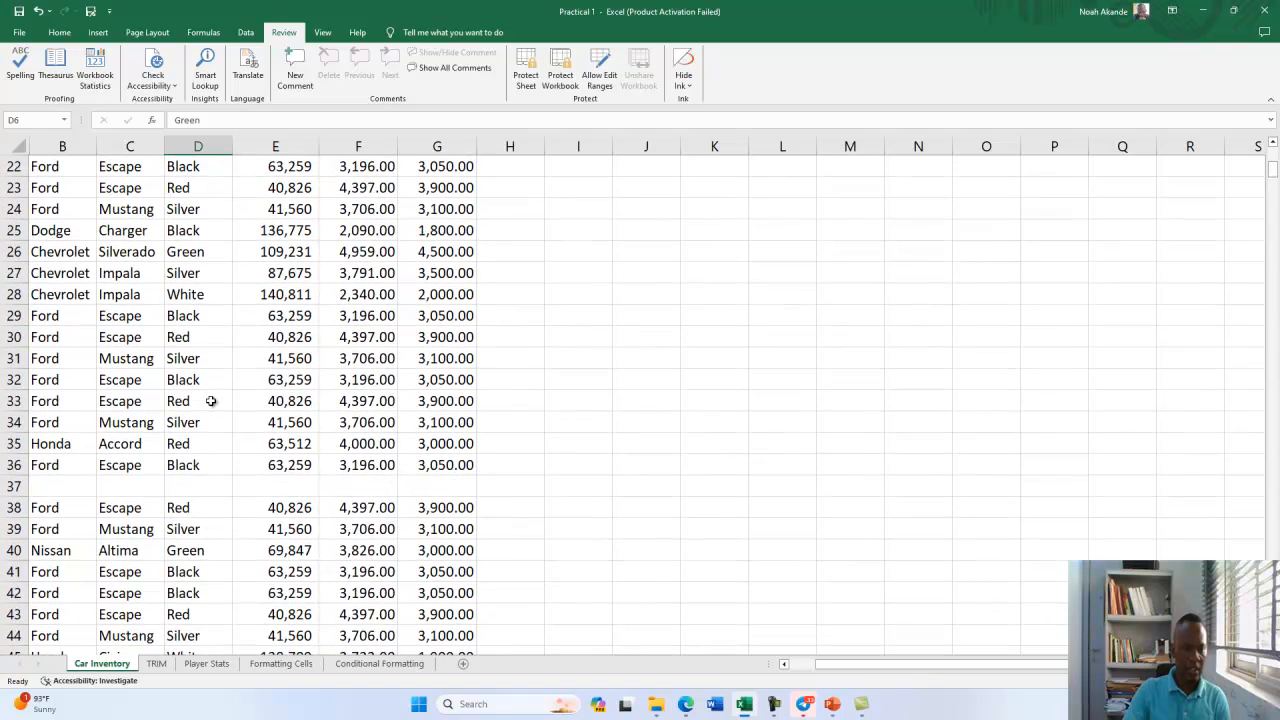
scroll(211, 400, down, 3)
click(10, 422)
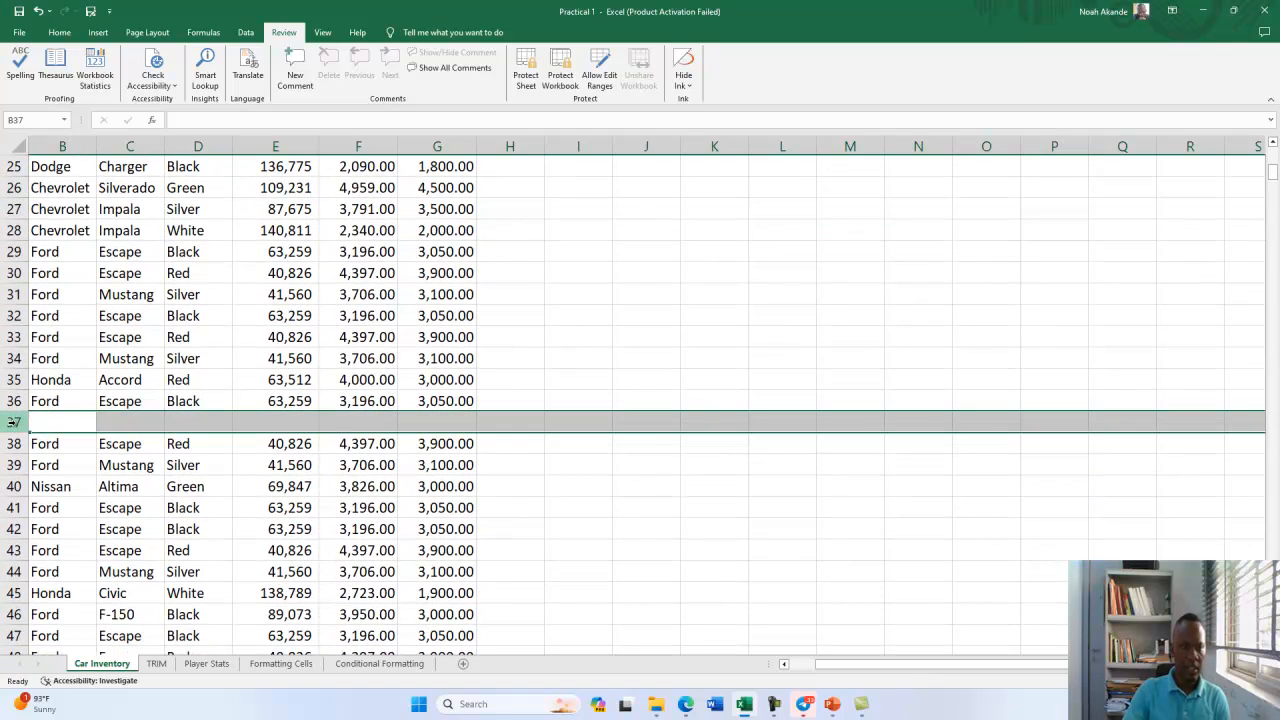
scroll(8, 422, down, 18)
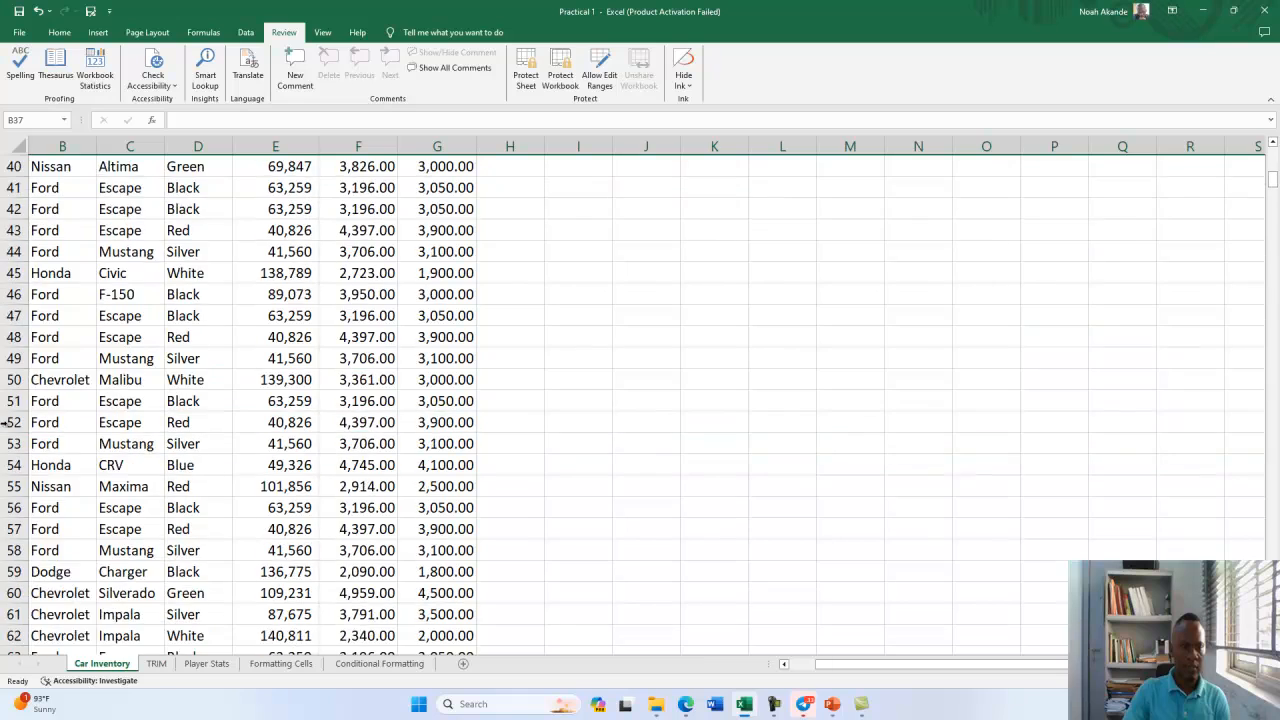
scroll(8, 422, down, 1)
scroll(8, 422, up, 1)
click(12, 337)
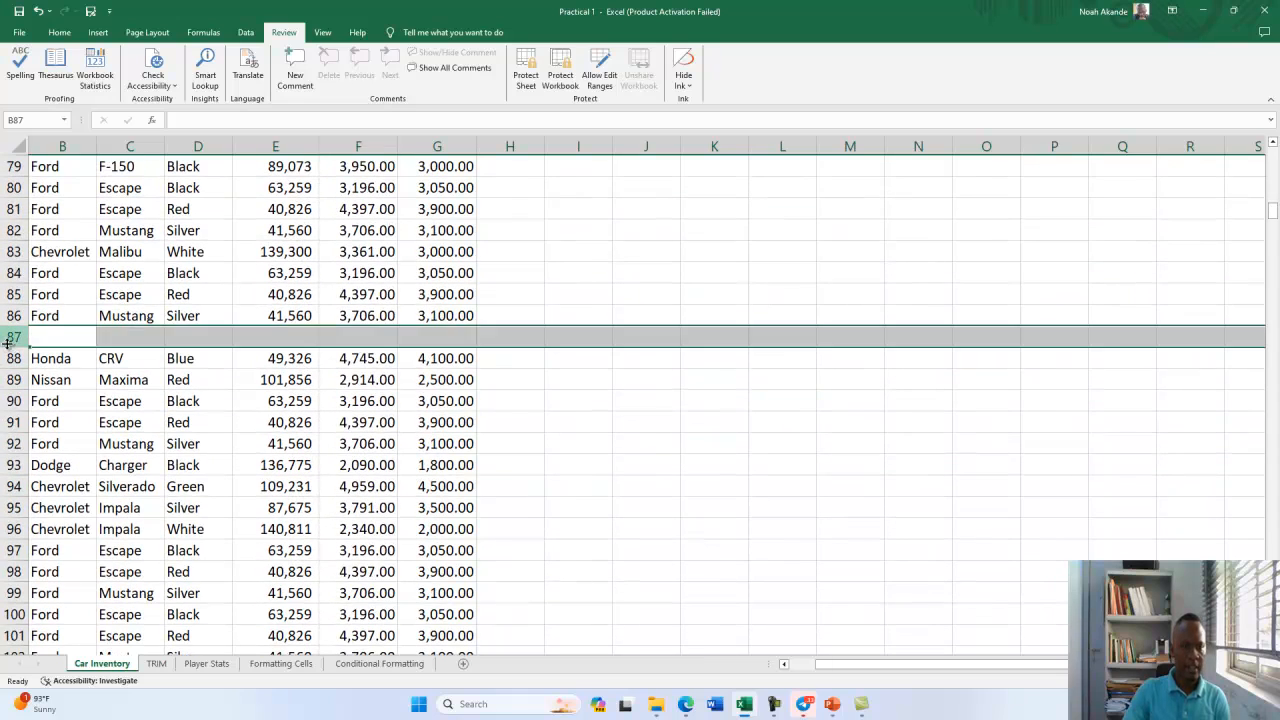
Check the car data below row 87 for more blank rows, selecting rows 104 and 188, and return to the header row.
scroll(6, 337, down, 9)
scroll(6, 337, up, 3)
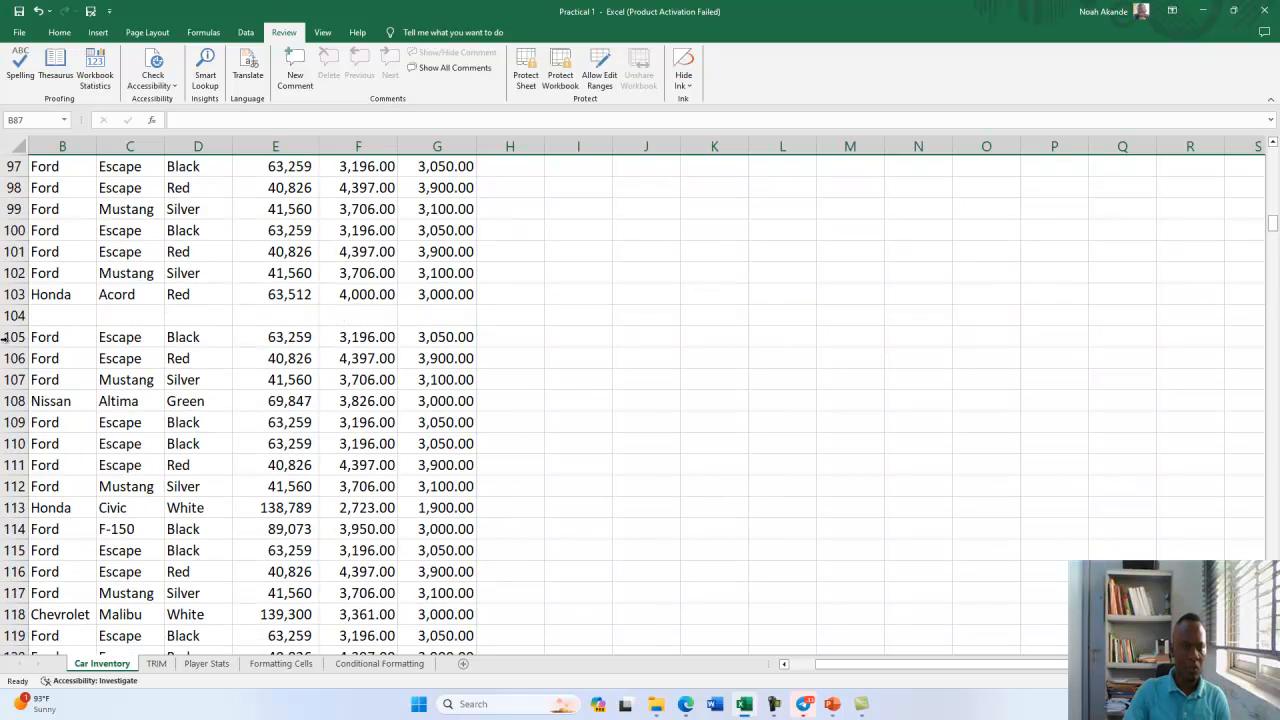
click(12, 318)
scroll(145, 415, down, 13)
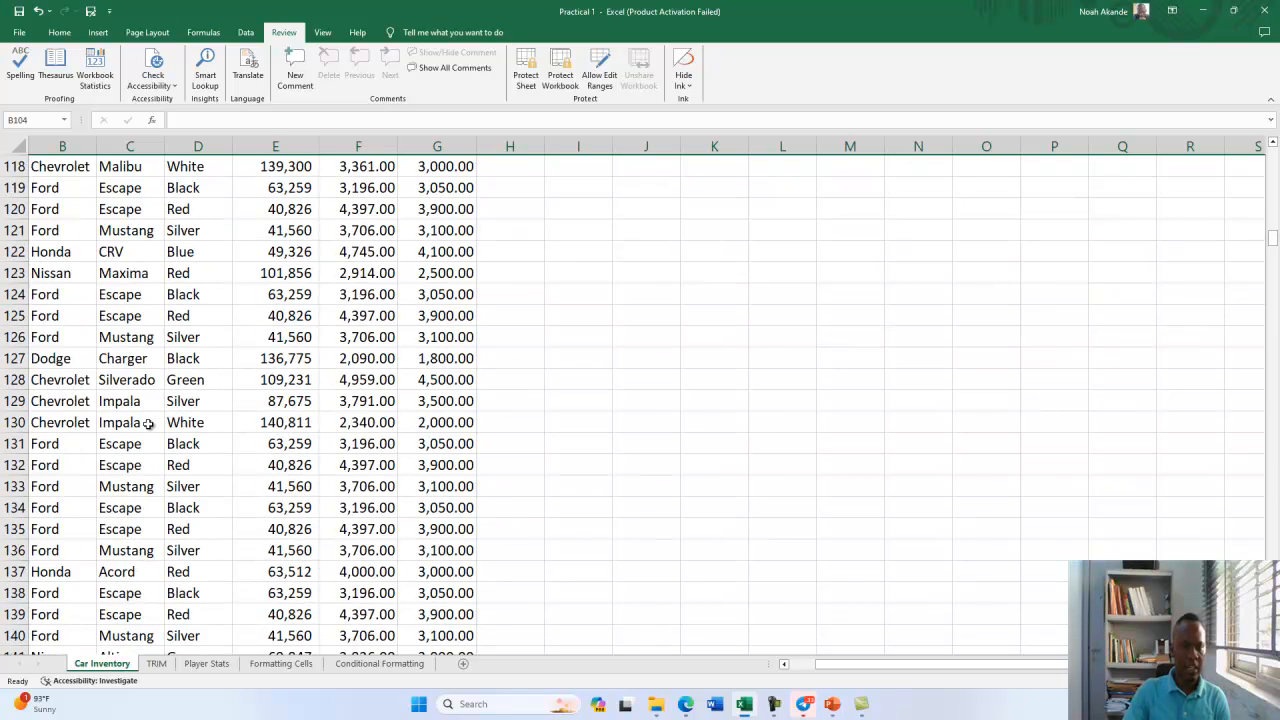
scroll(148, 422, down, 17)
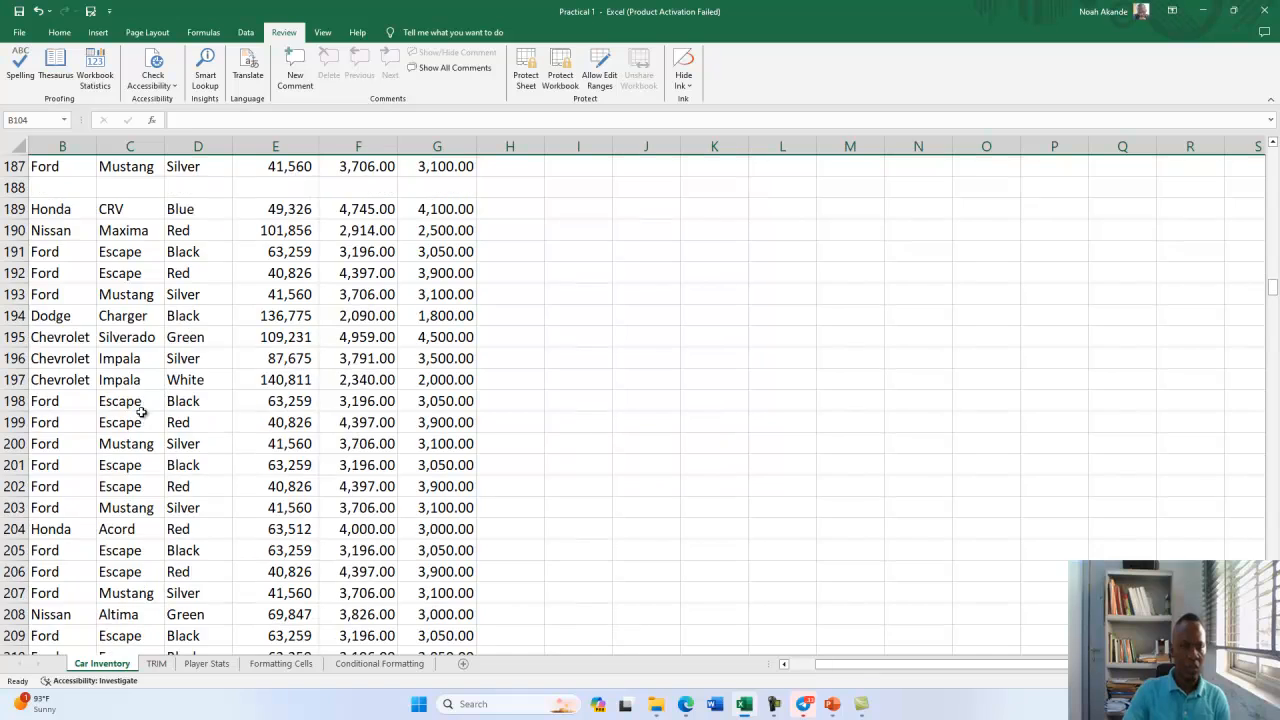
scroll(82, 399, up, 3)
click(14, 379)
scroll(100, 355, up, 15)
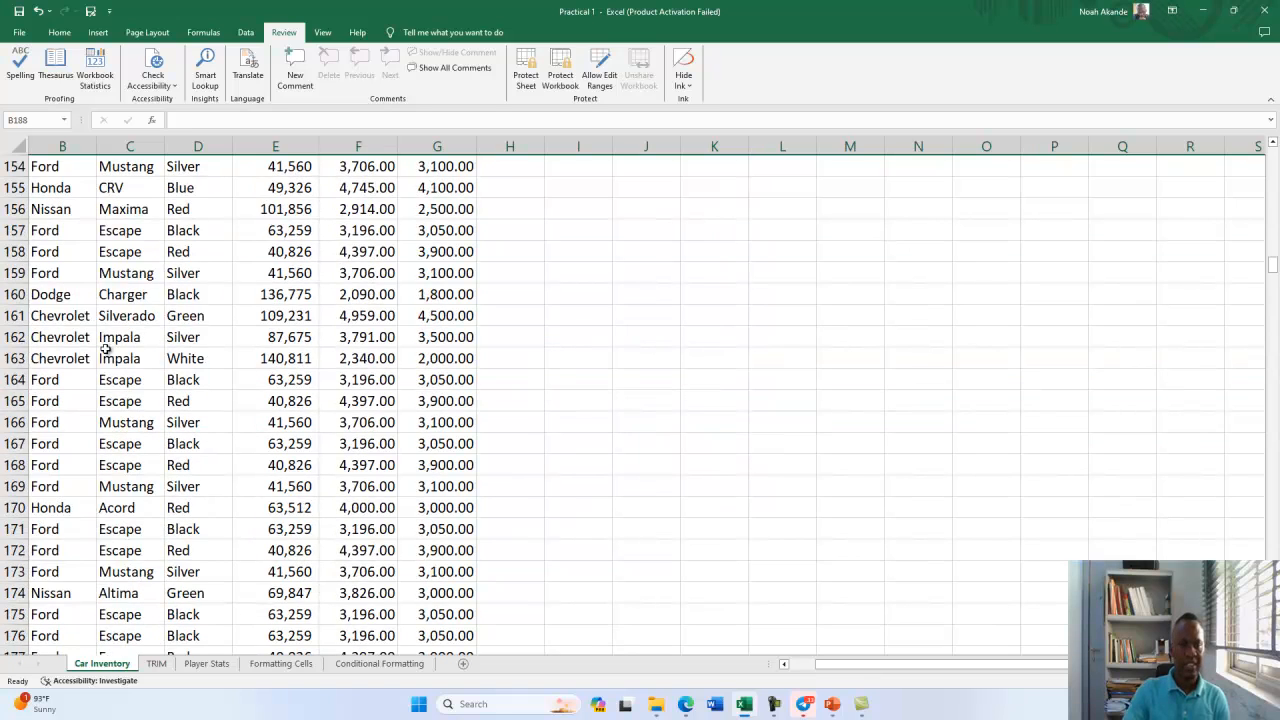
scroll(105, 348, up, 20)
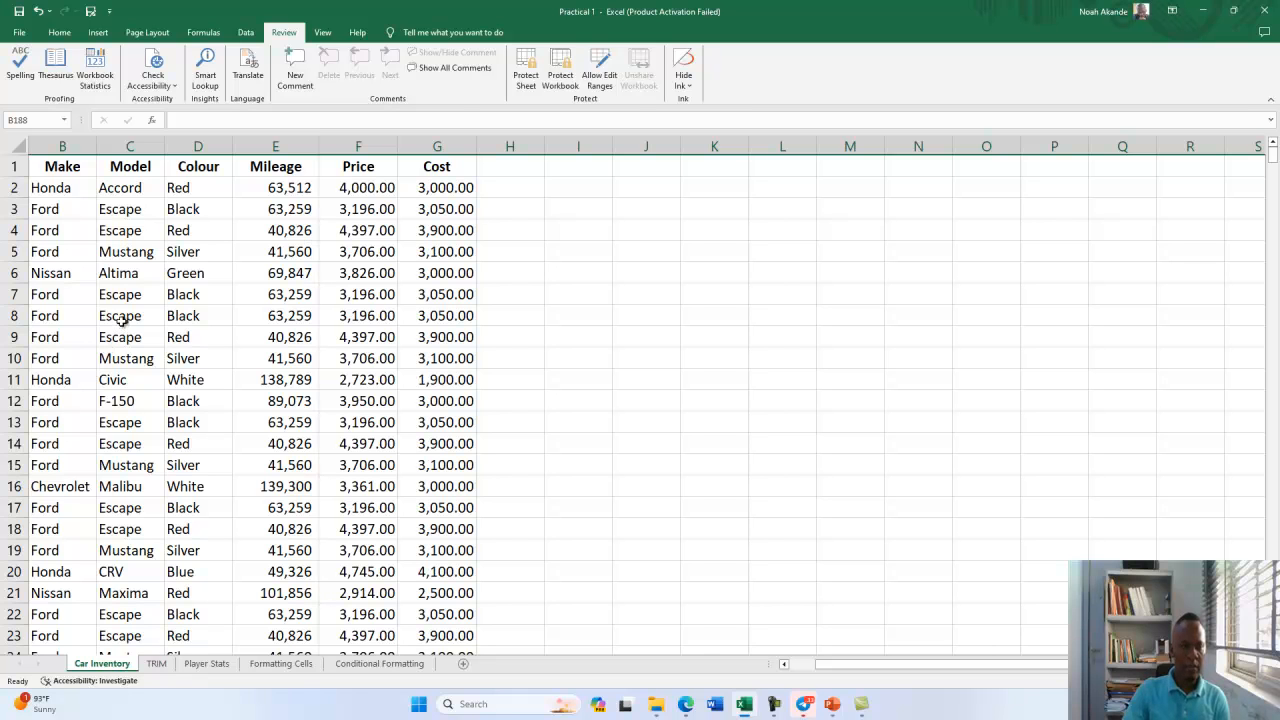
click(120, 318)
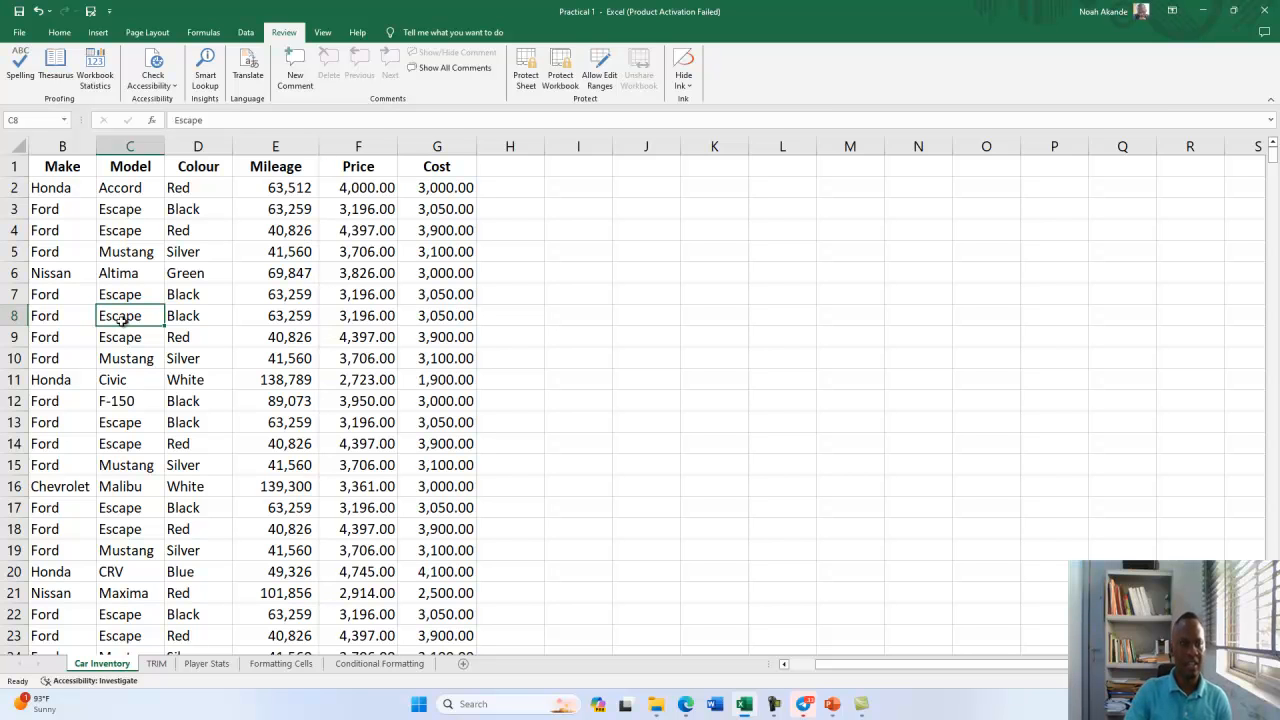
click(141, 339)
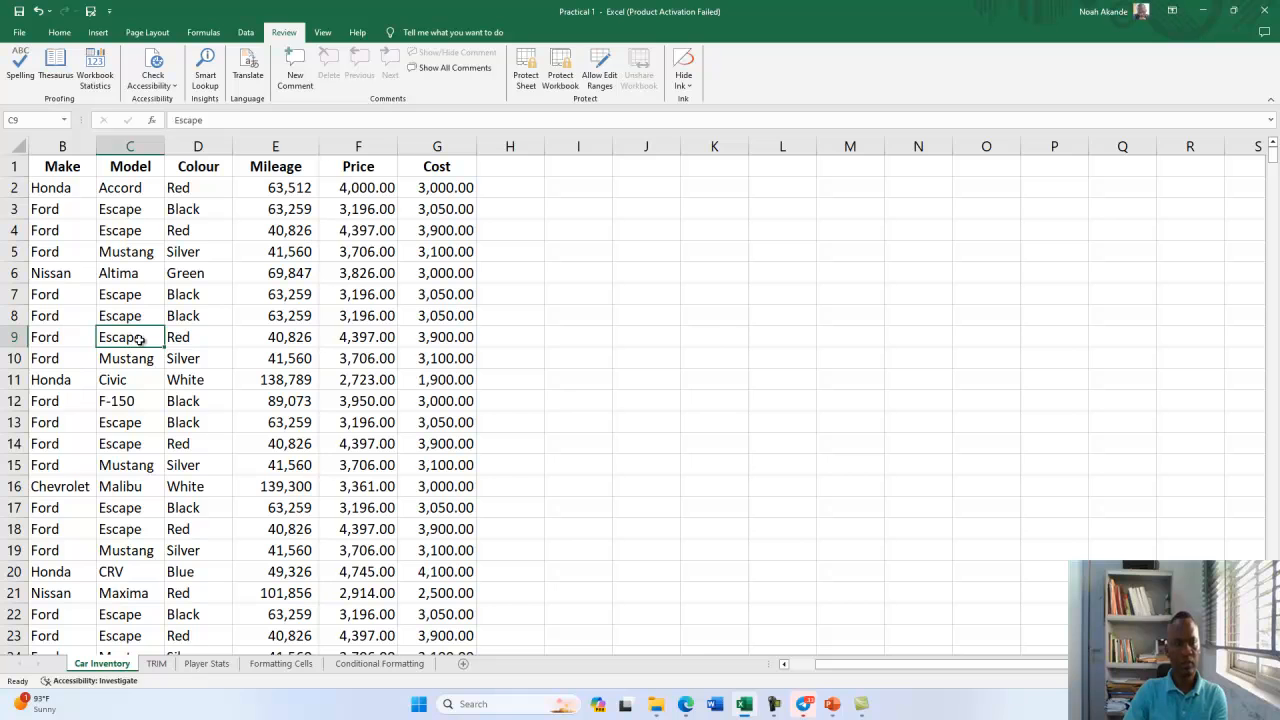
key(ctrl+t)
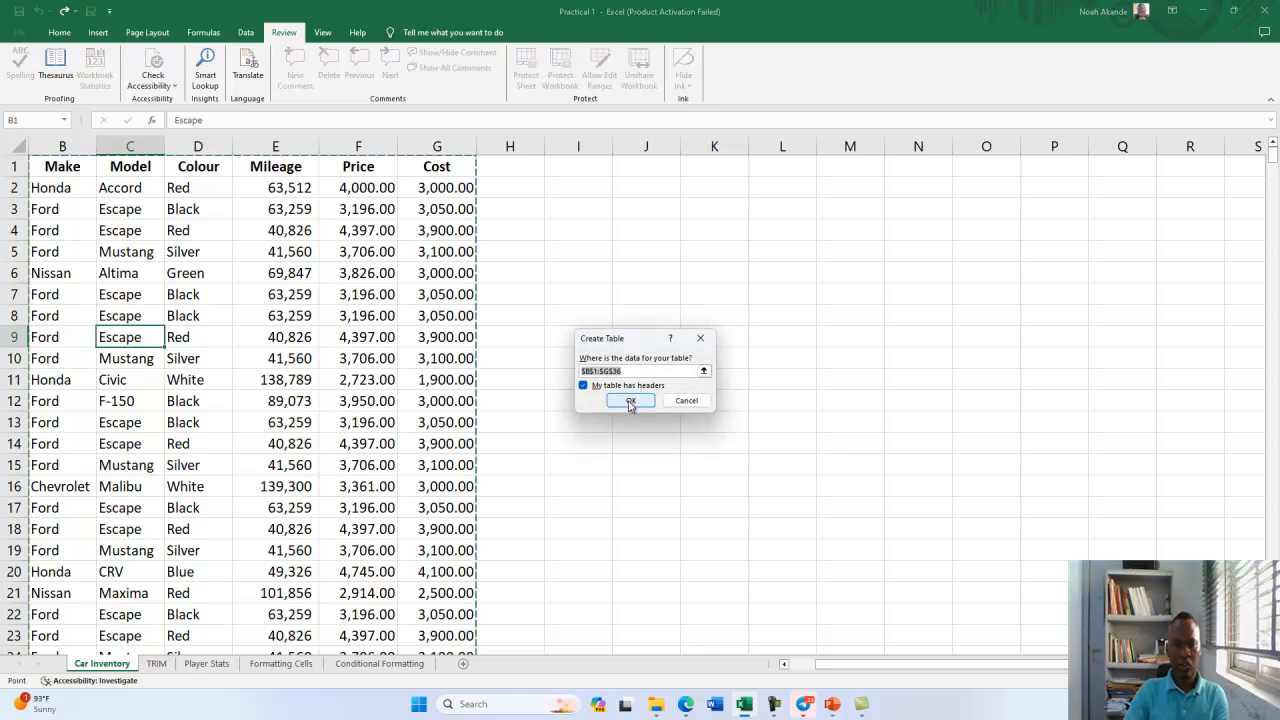
scroll(558, 435, down, 5)
scroll(556, 437, up, 5)
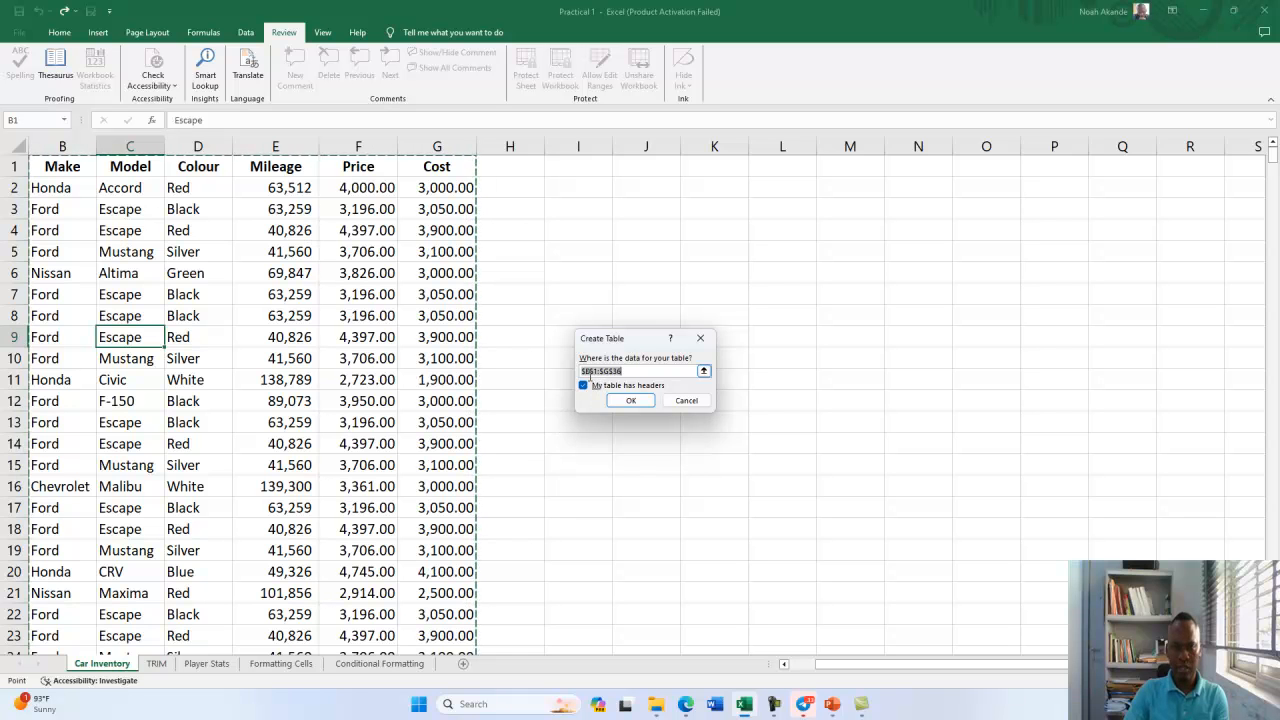
scroll(462, 525, down, 6)
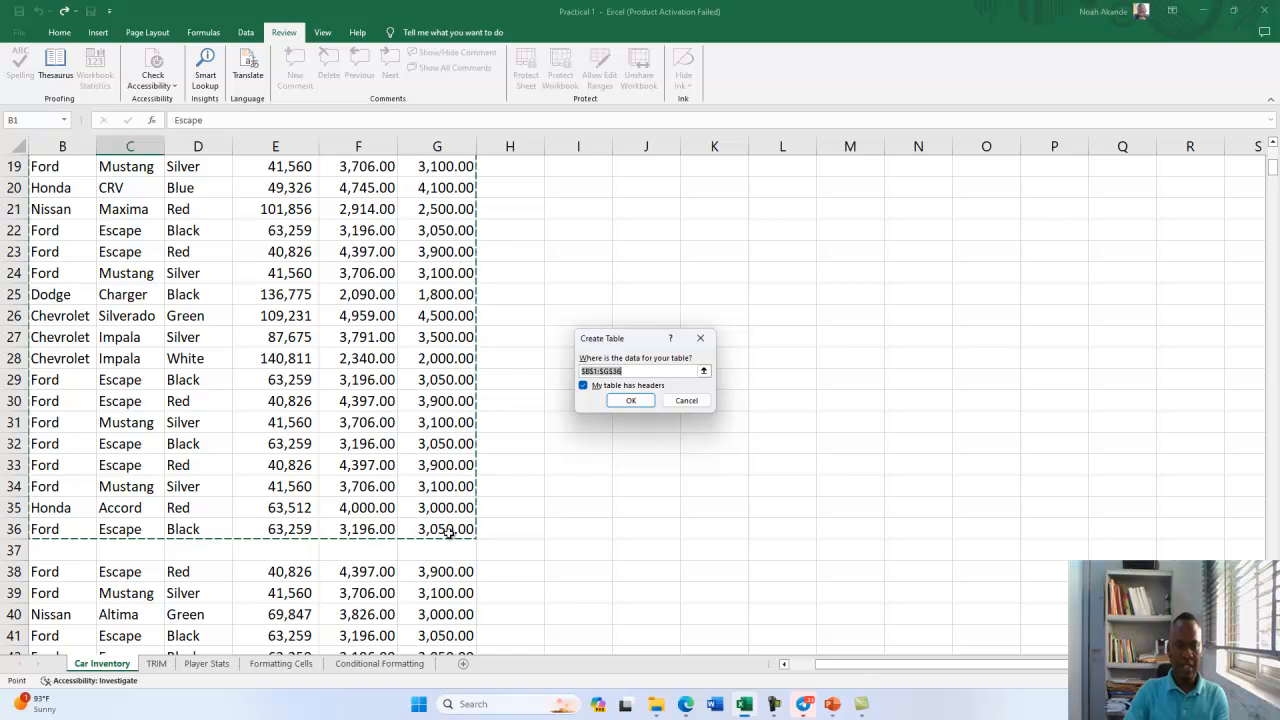
scroll(449, 532, down, 20)
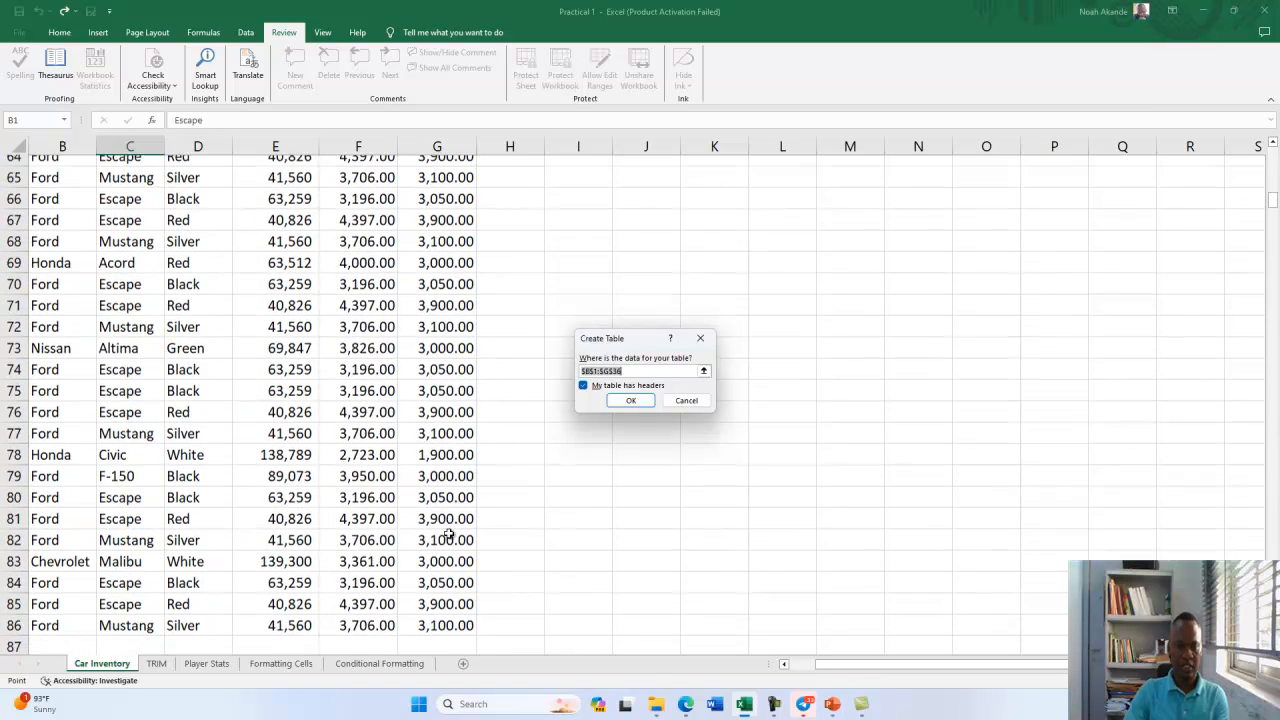
scroll(449, 532, down, 20)
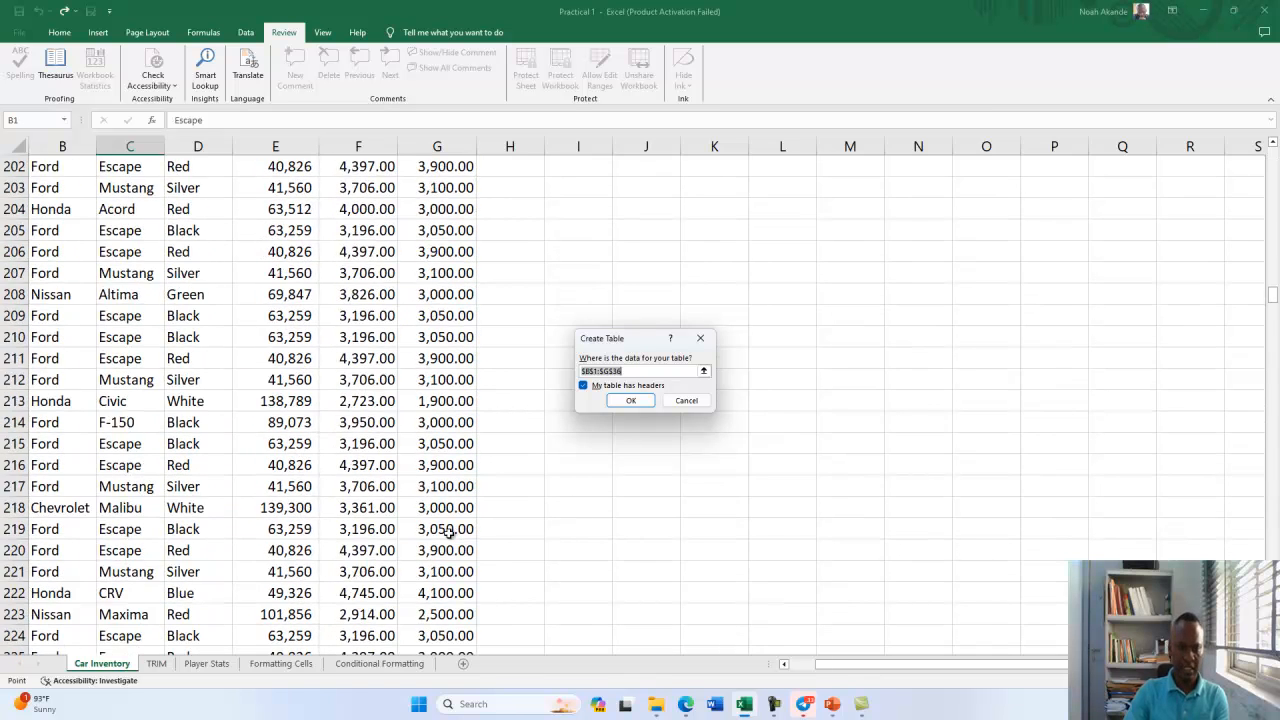
scroll(449, 532, down, 20)
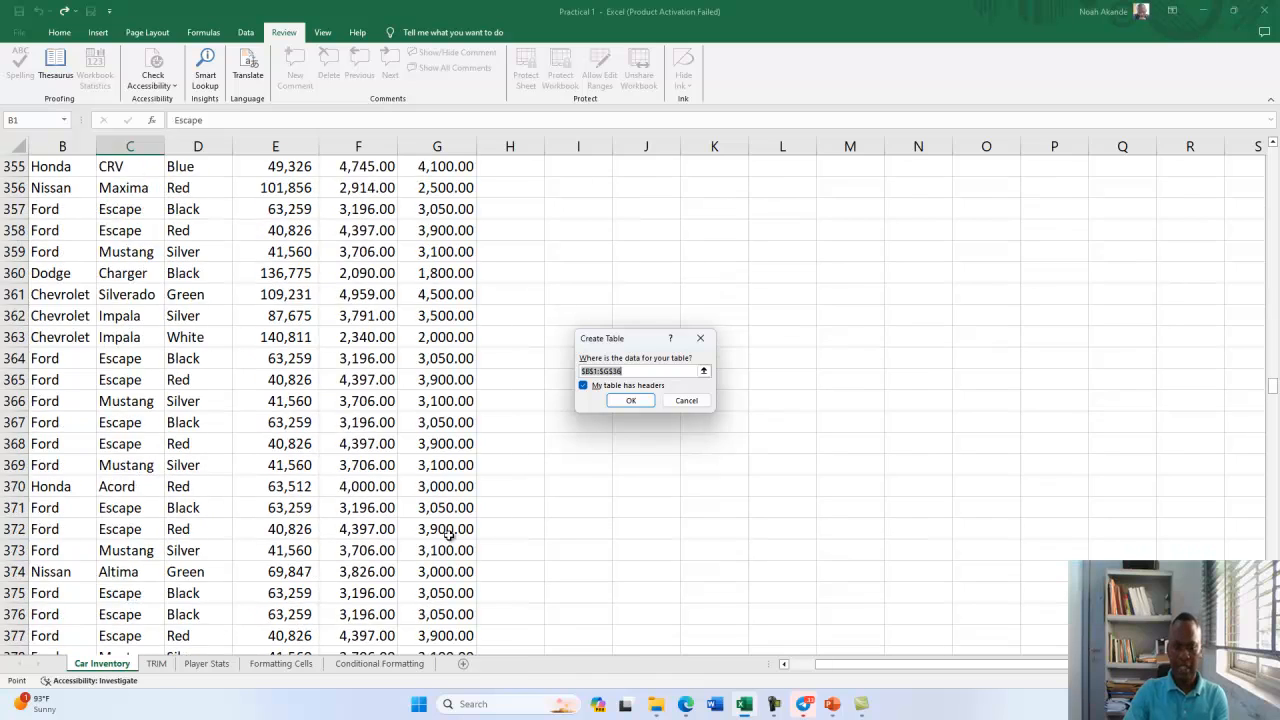
scroll(449, 532, down, 20)
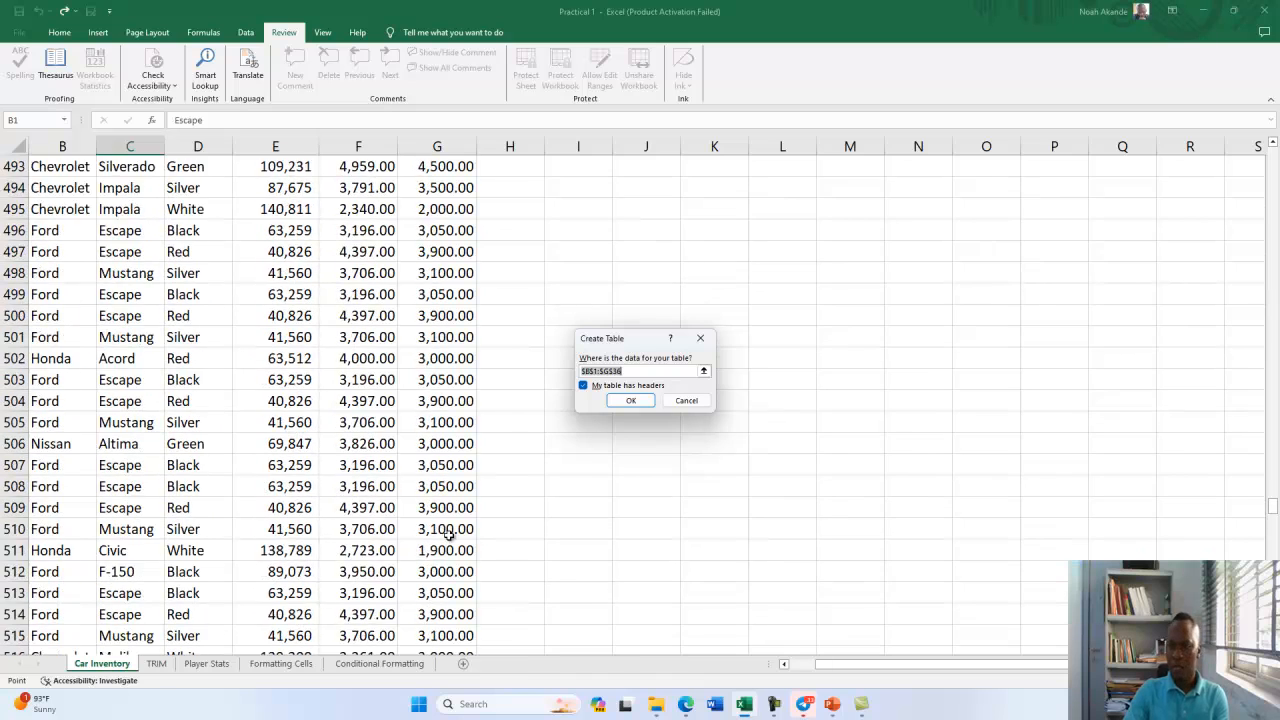
scroll(449, 532, down, 20)
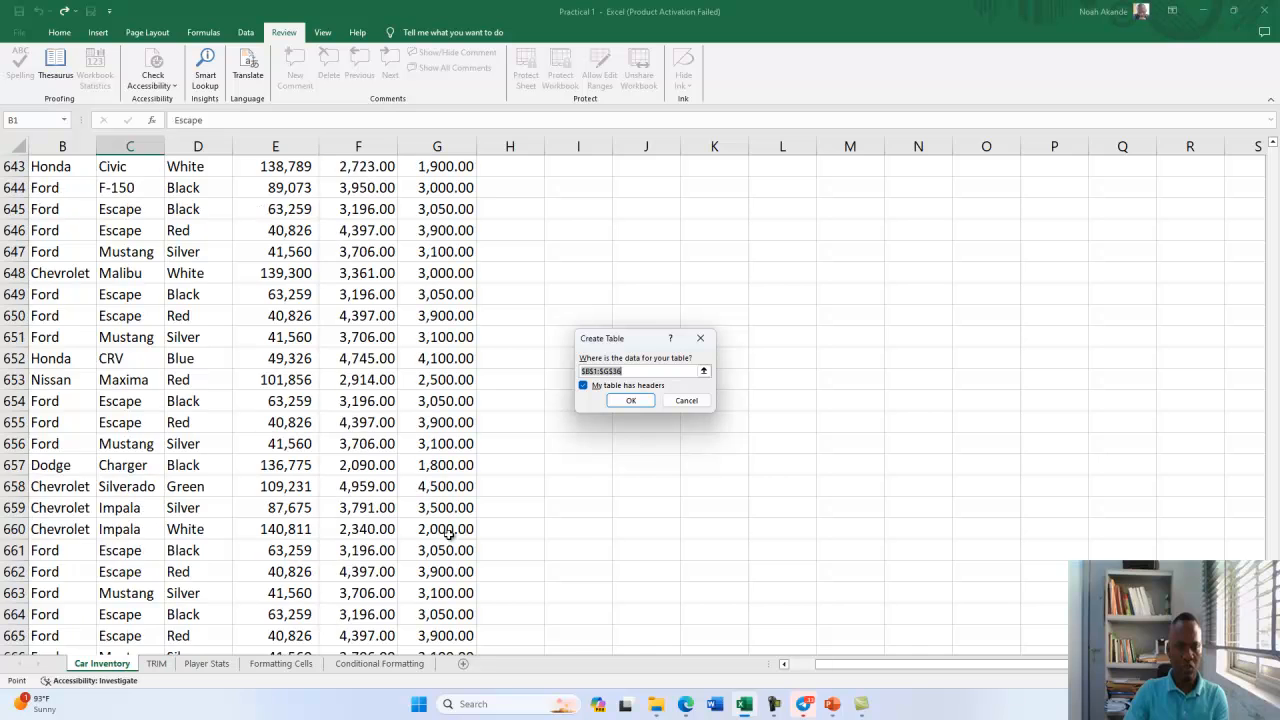
scroll(449, 531, up, 6)
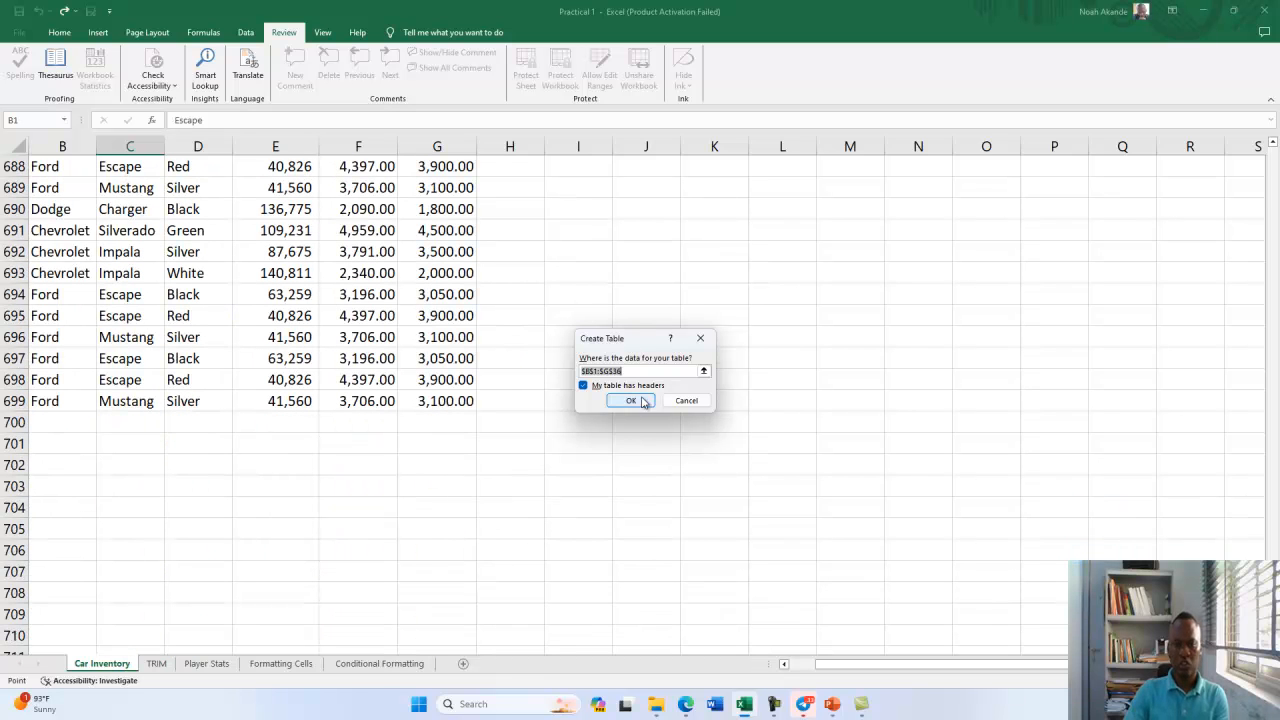
click(686, 401)
Select the whole car data range B1:G699, blank rows included, and convert it into a table with headers.
scroll(413, 400, up, 20)
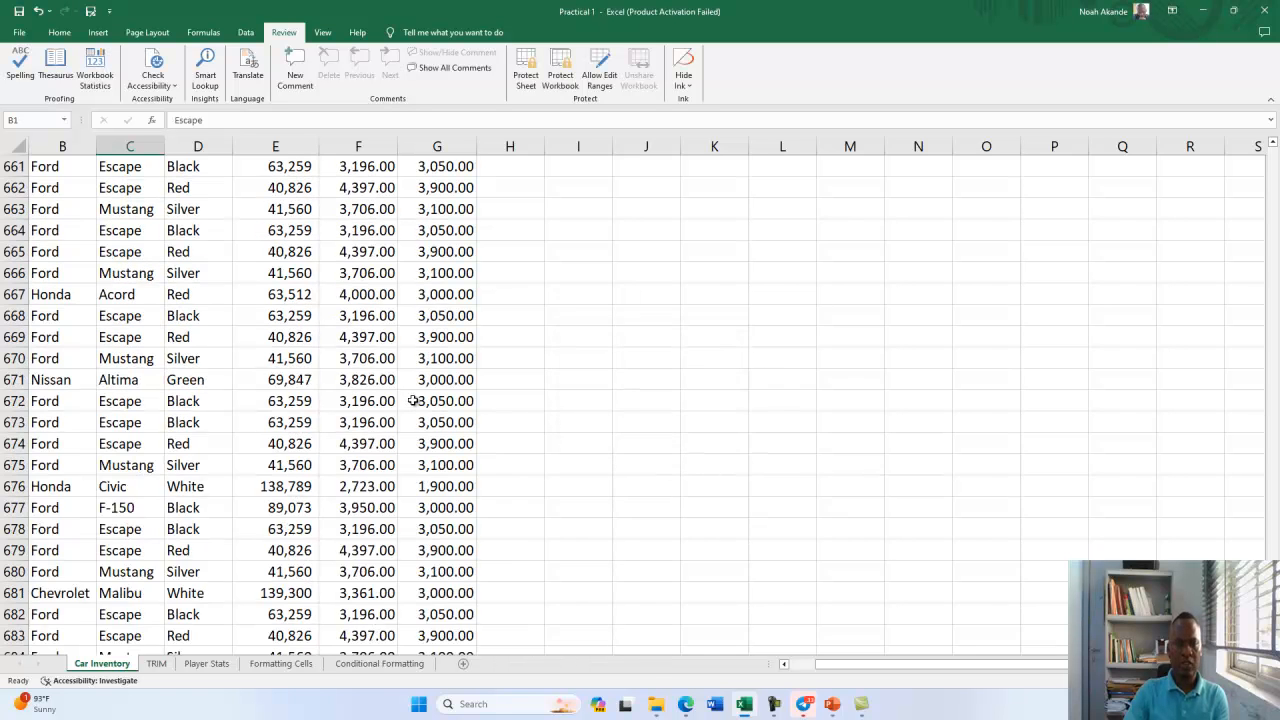
scroll(413, 400, up, 18)
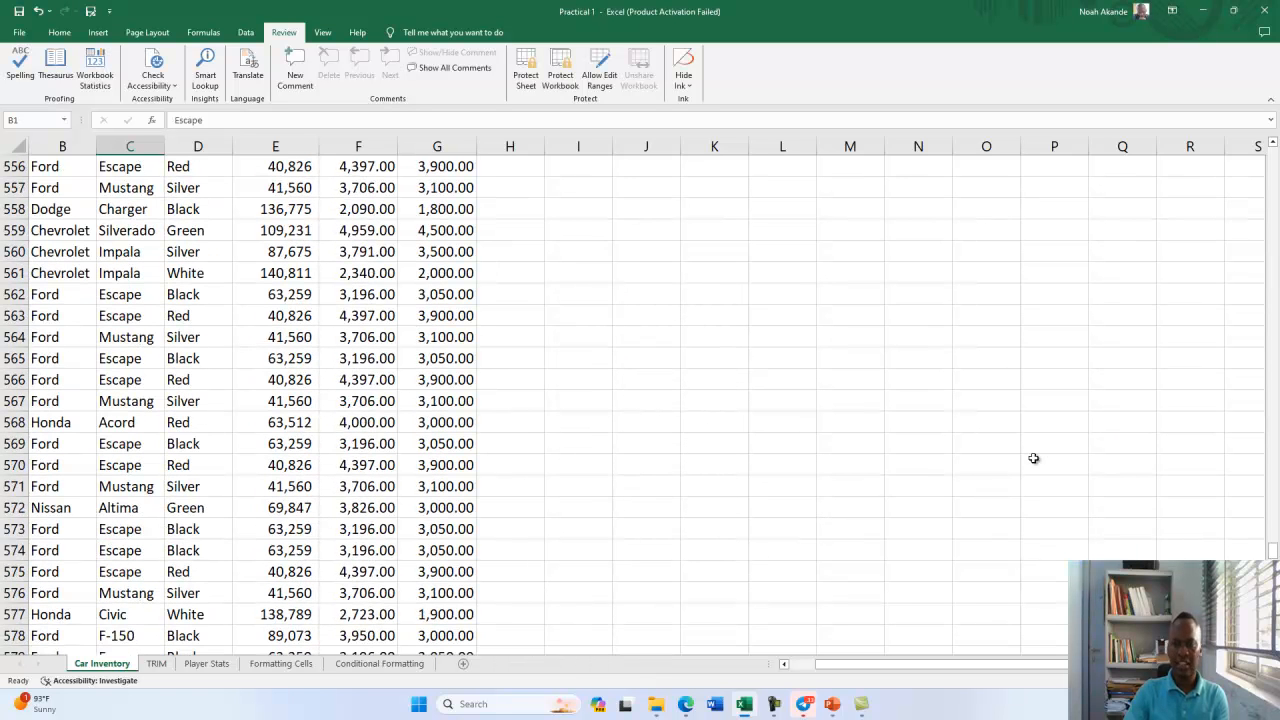
drag(1272, 553, 1272, 157)
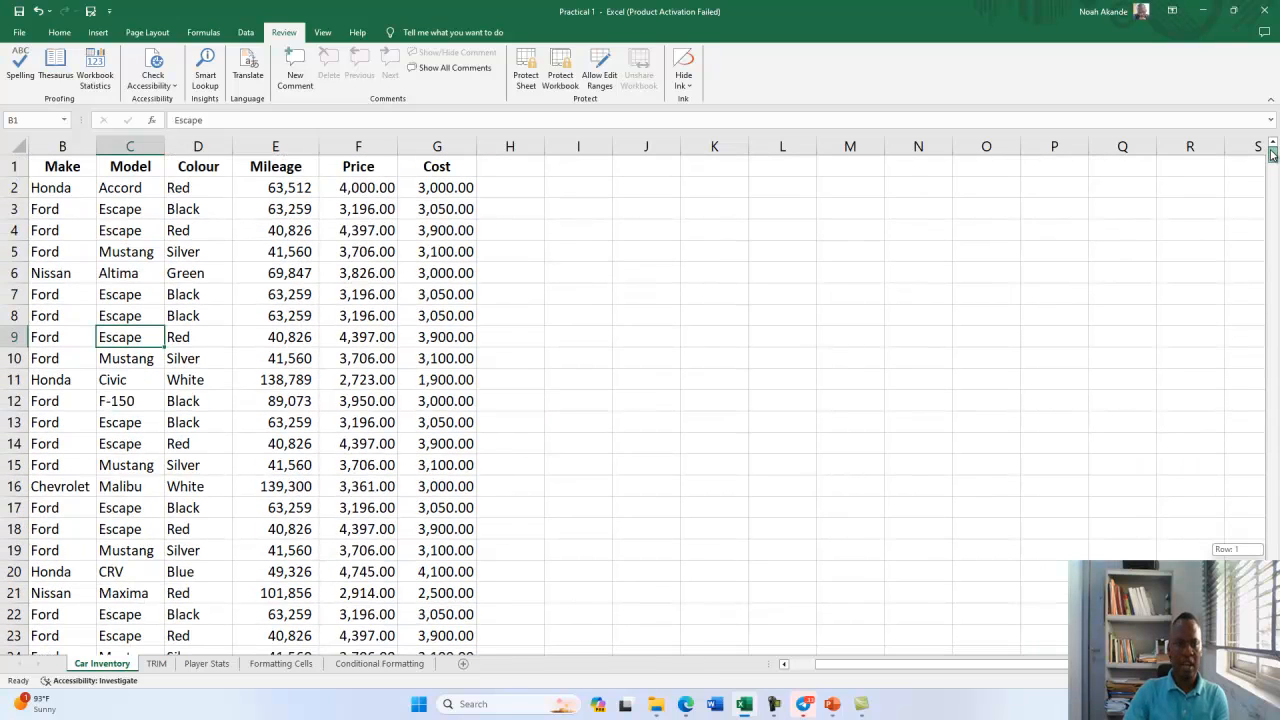
scroll(280, 387, down, 4)
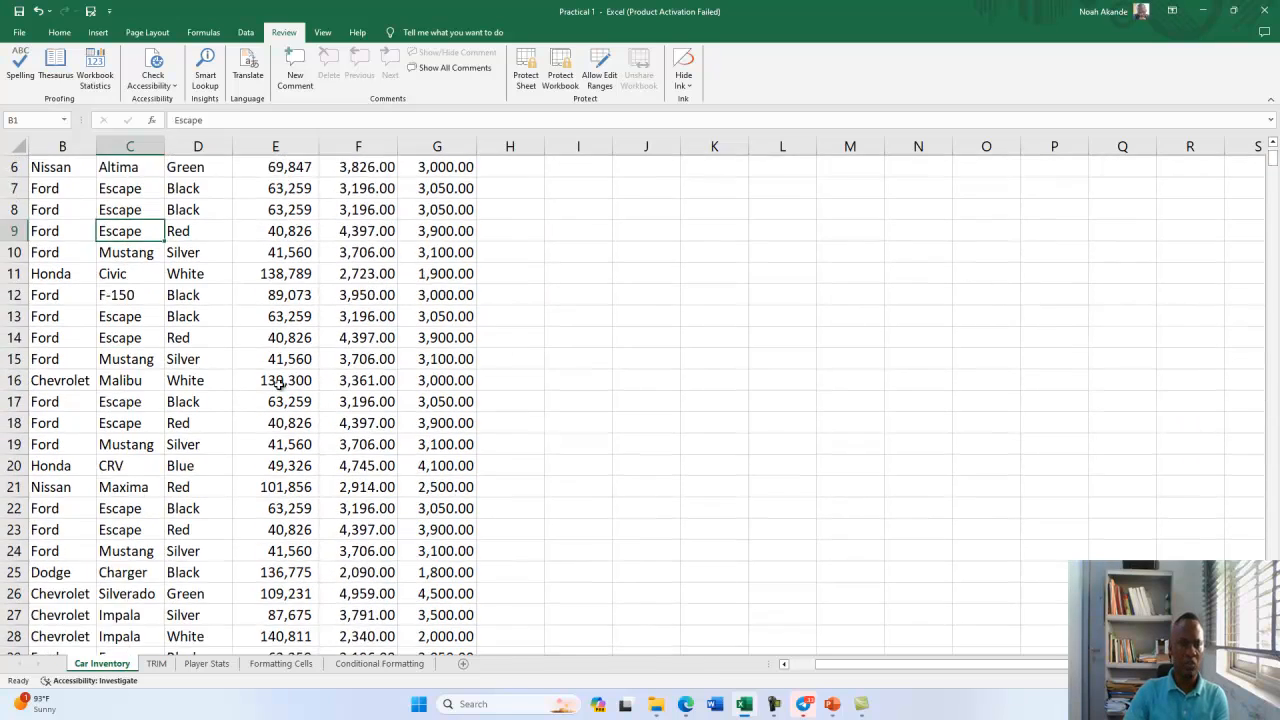
scroll(280, 387, down, 1)
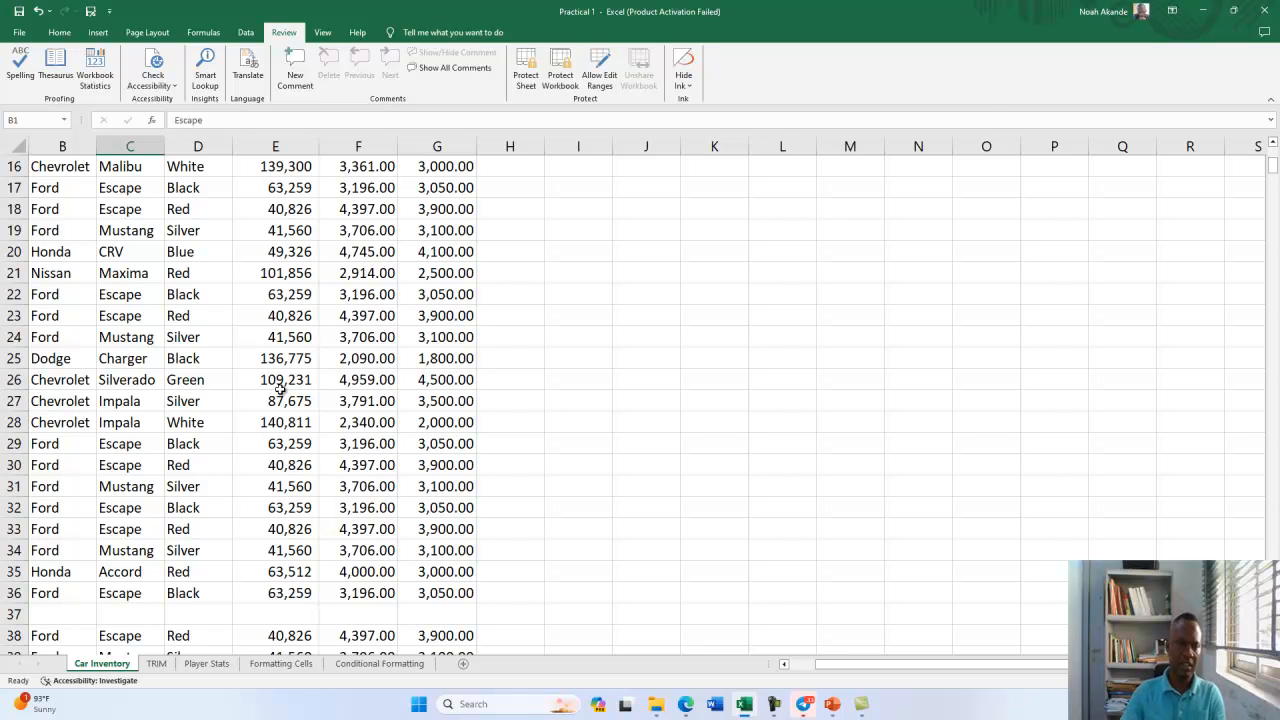
scroll(280, 390, up, 5)
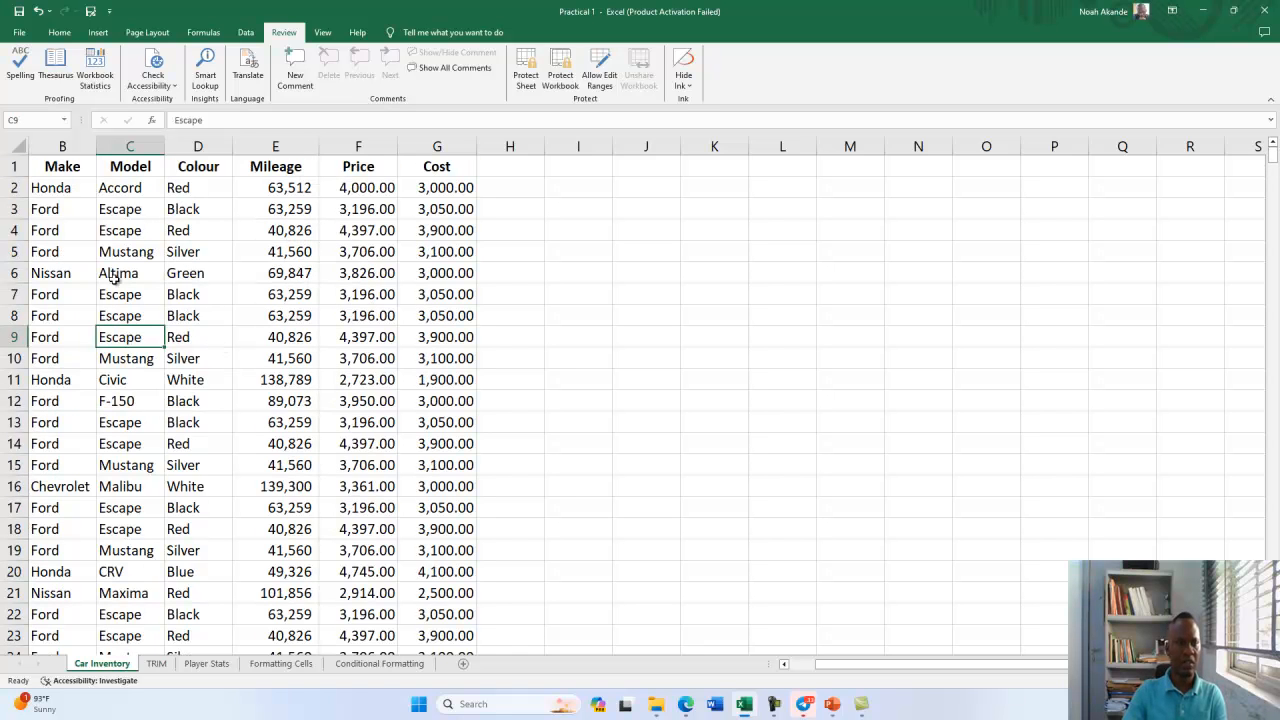
drag(36, 167, 442, 576)
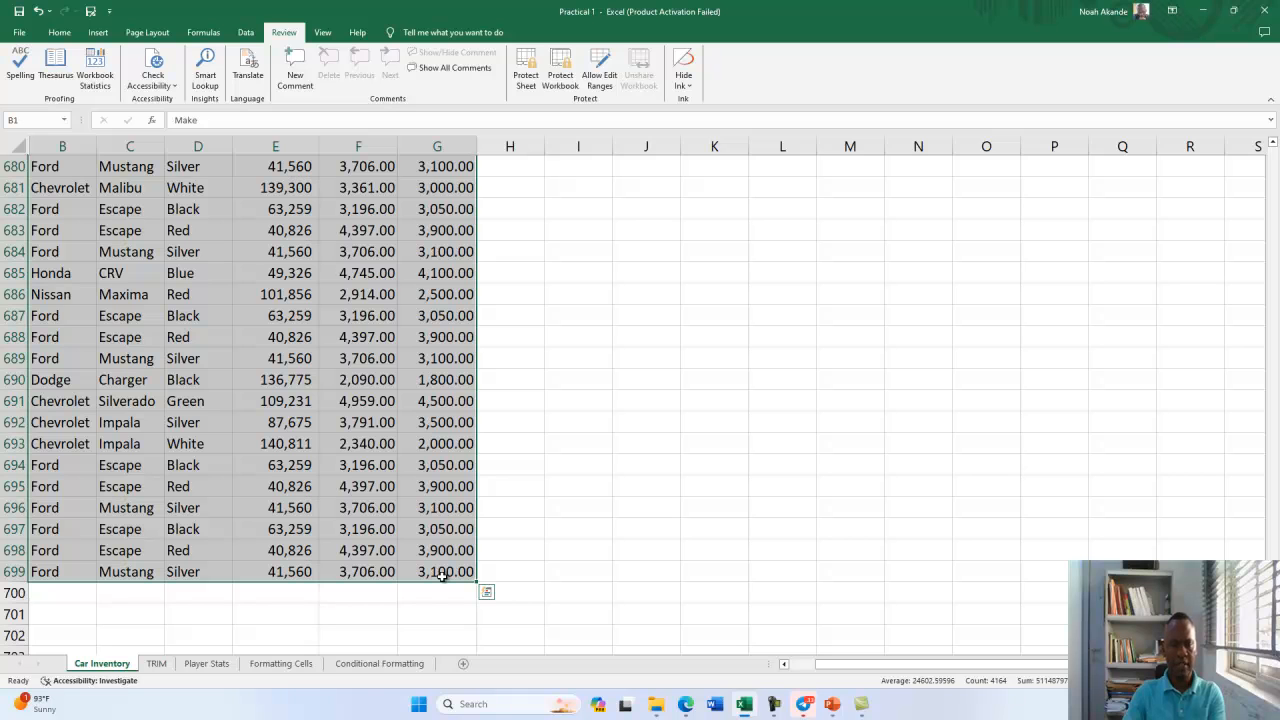
key(ctrl+t)
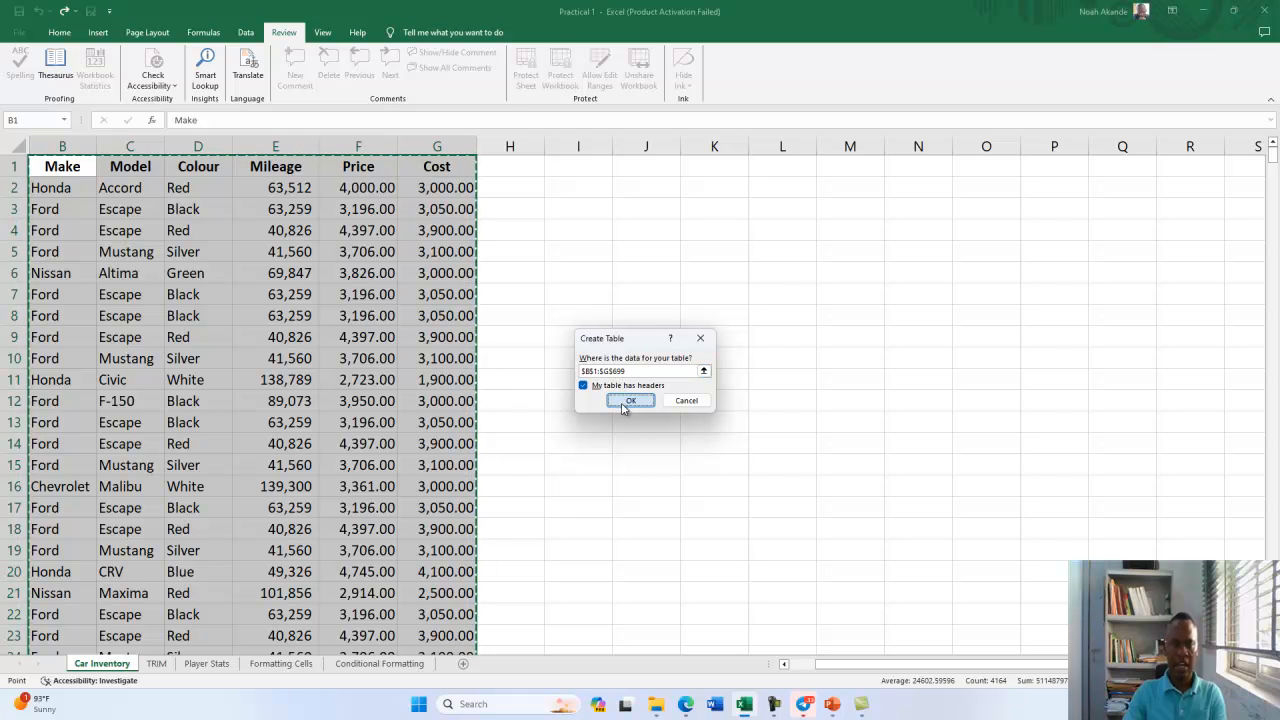
click(622, 404)
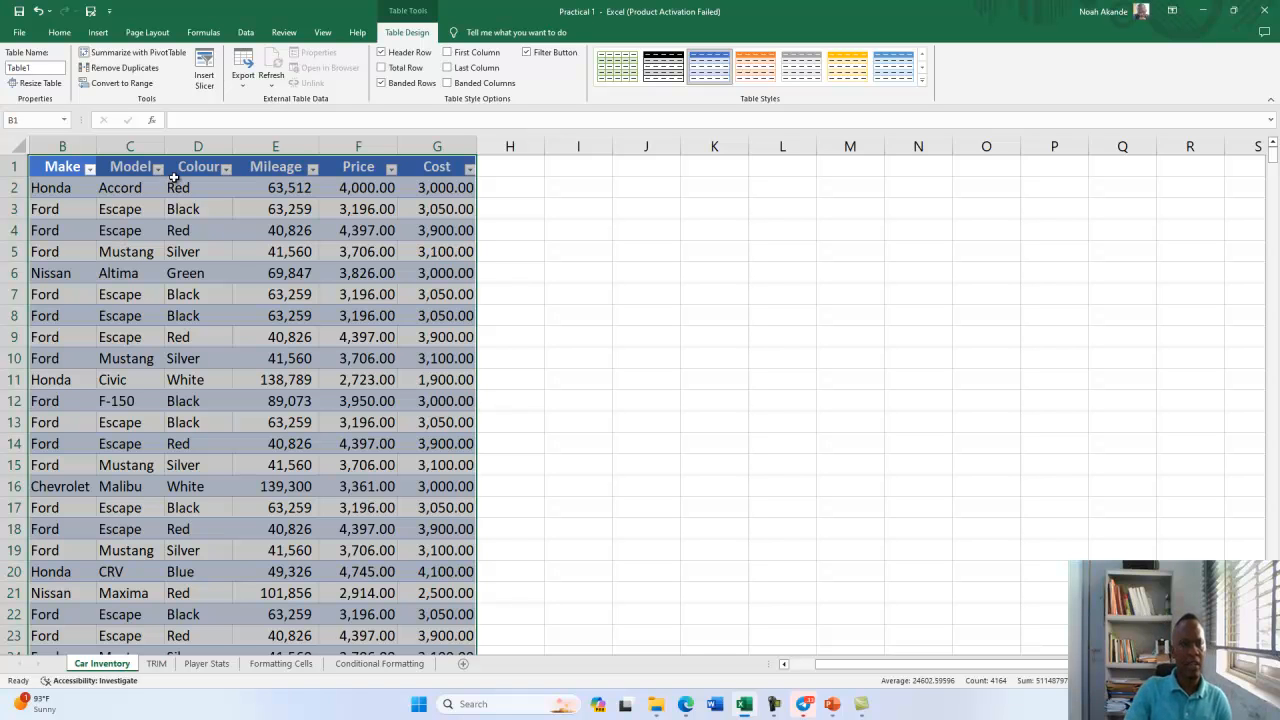
Open the Price column's filter and look through its value list for the Blanks entry.
click(212, 238)
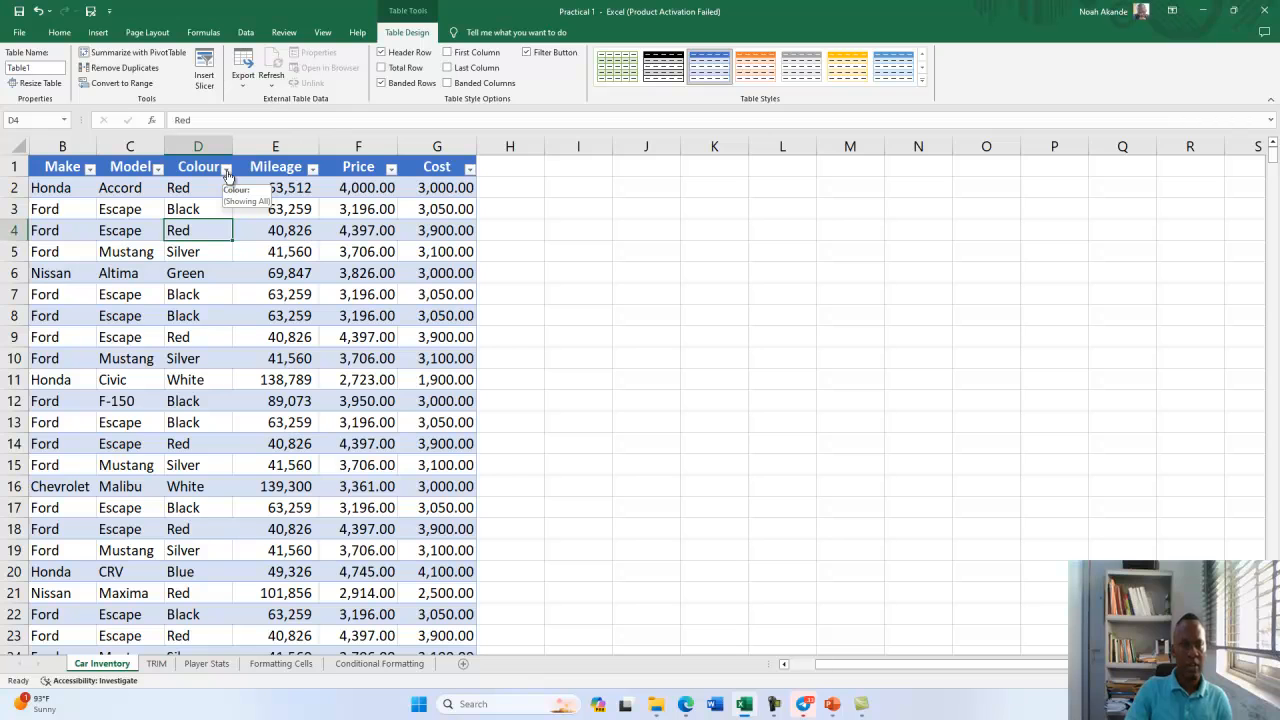
click(391, 169)
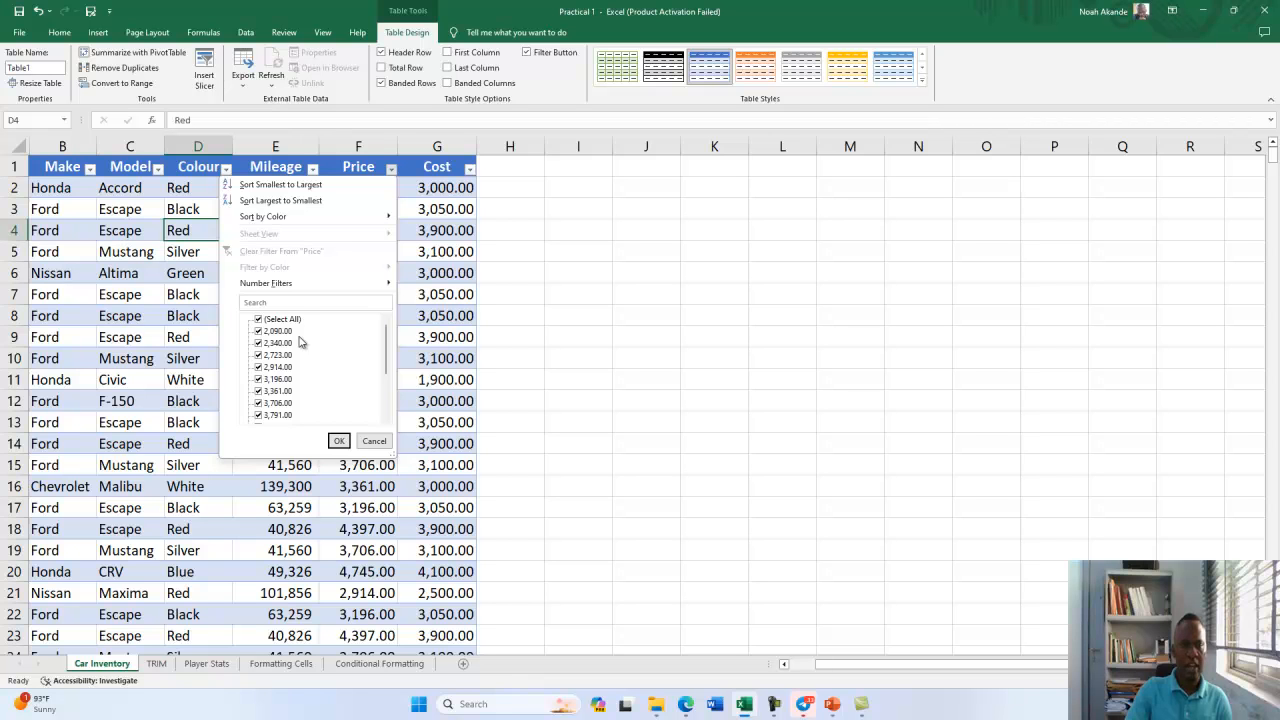
scroll(297, 338, down, 3)
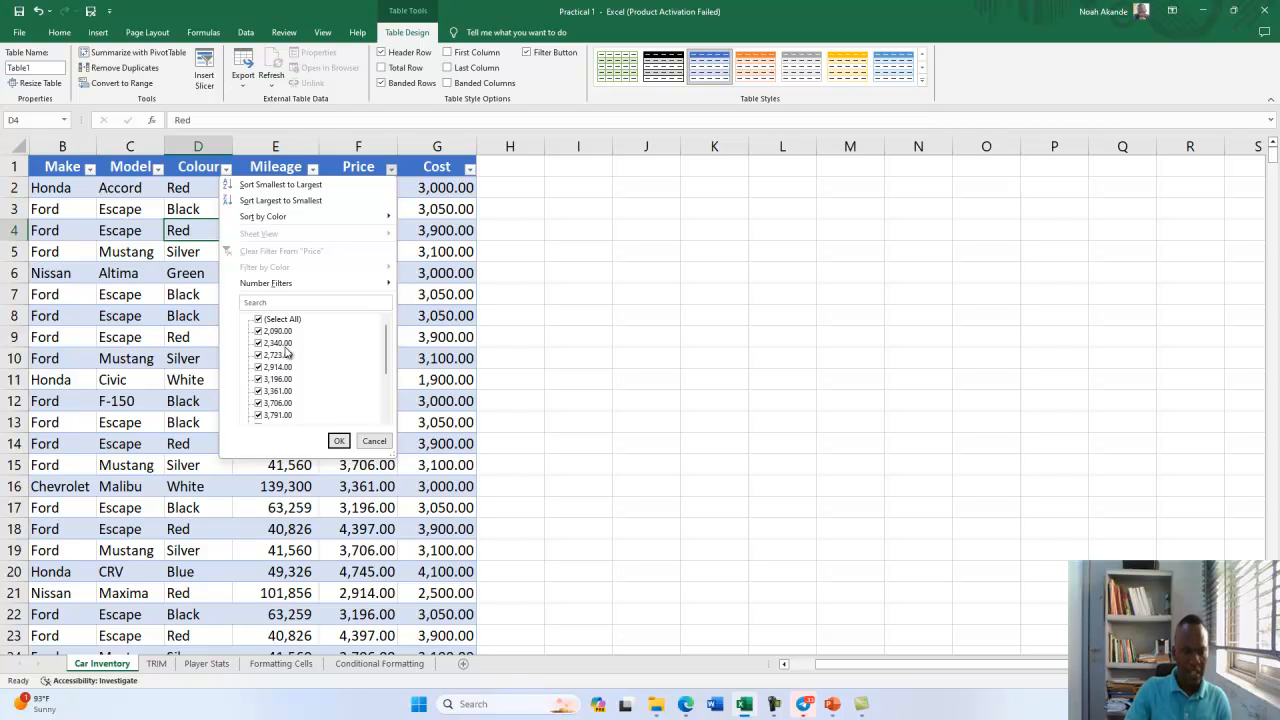
scroll(287, 352, down, 3)
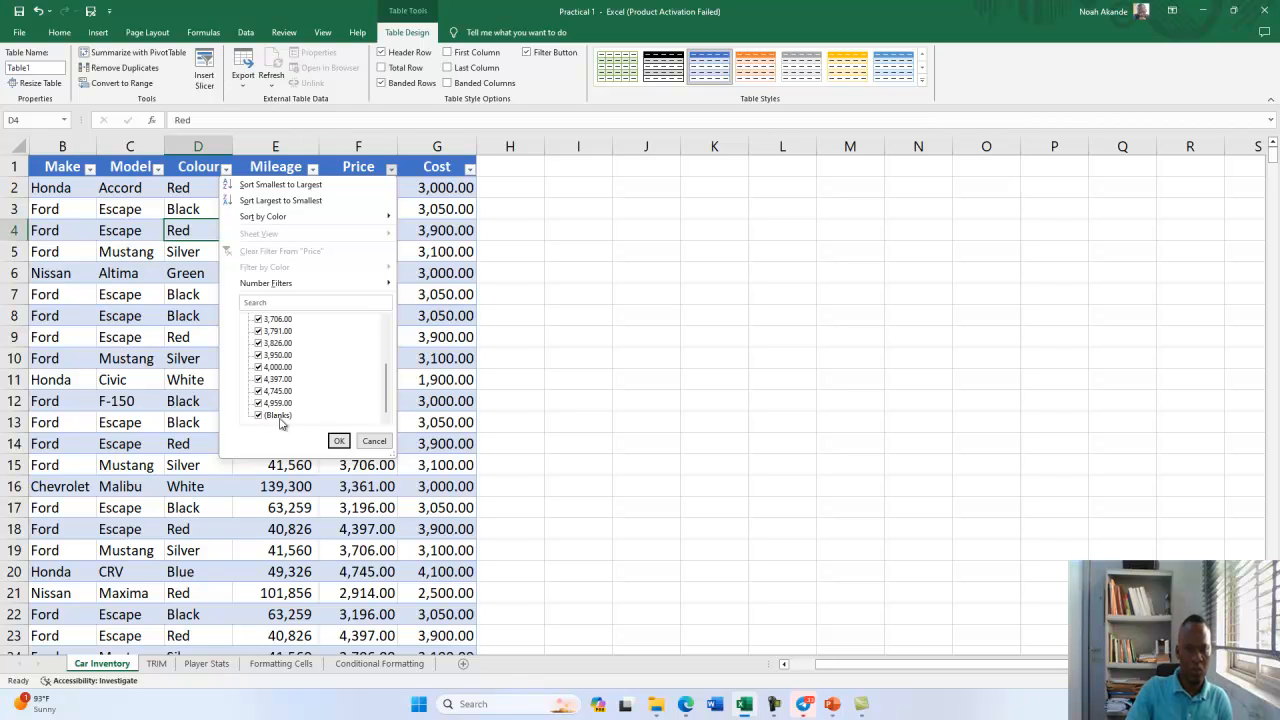
scroll(275, 375, up, 3)
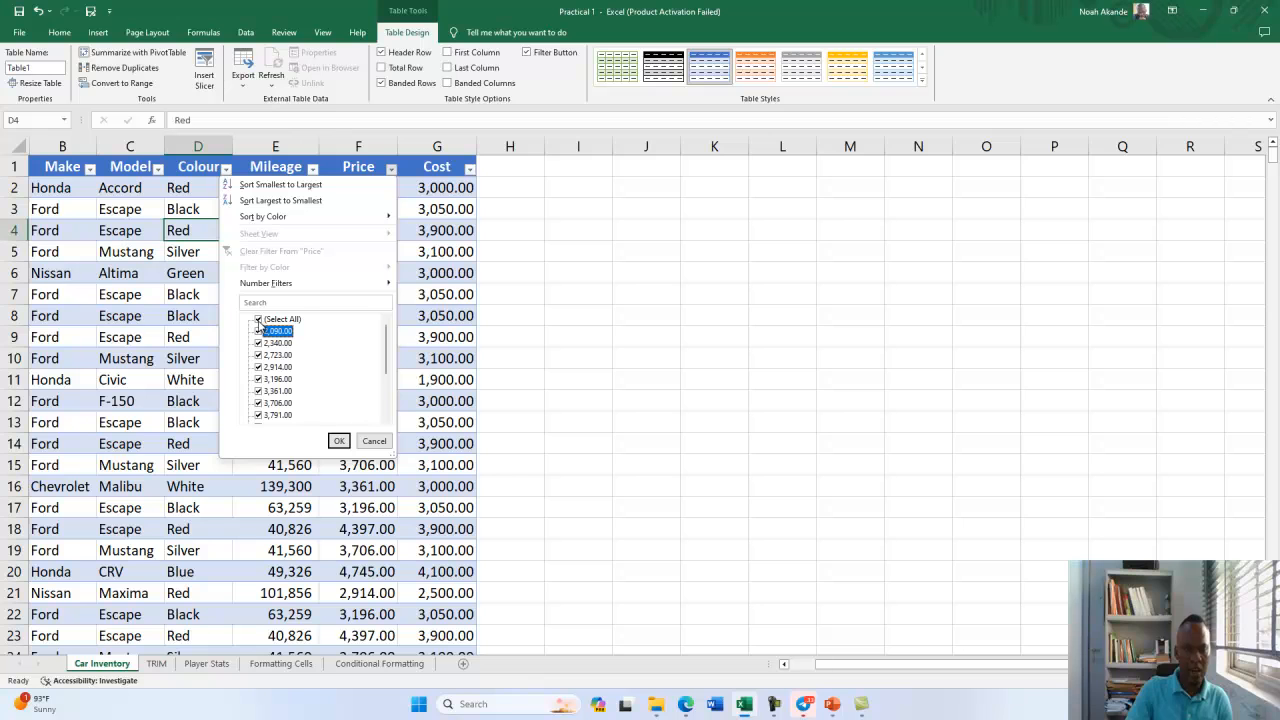
Filter the Price column of the car inventory table to show only blank entries.
click(259, 320)
scroll(266, 345, down, 3)
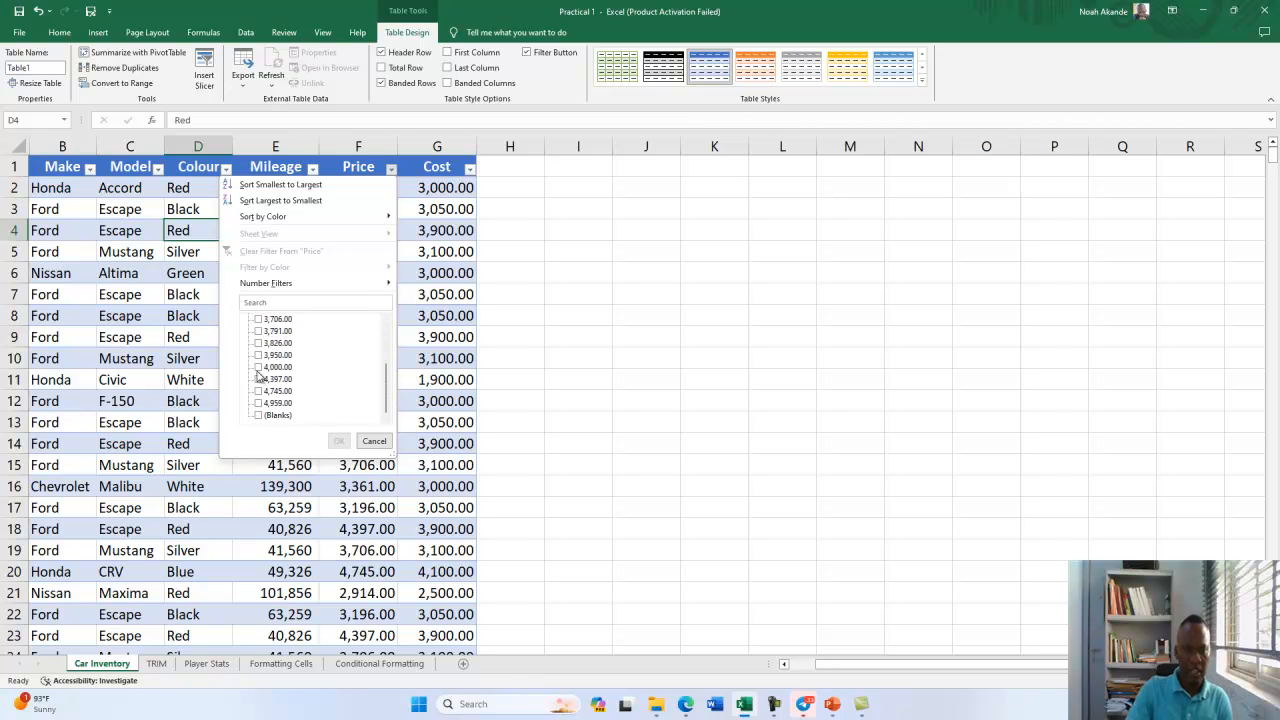
click(262, 416)
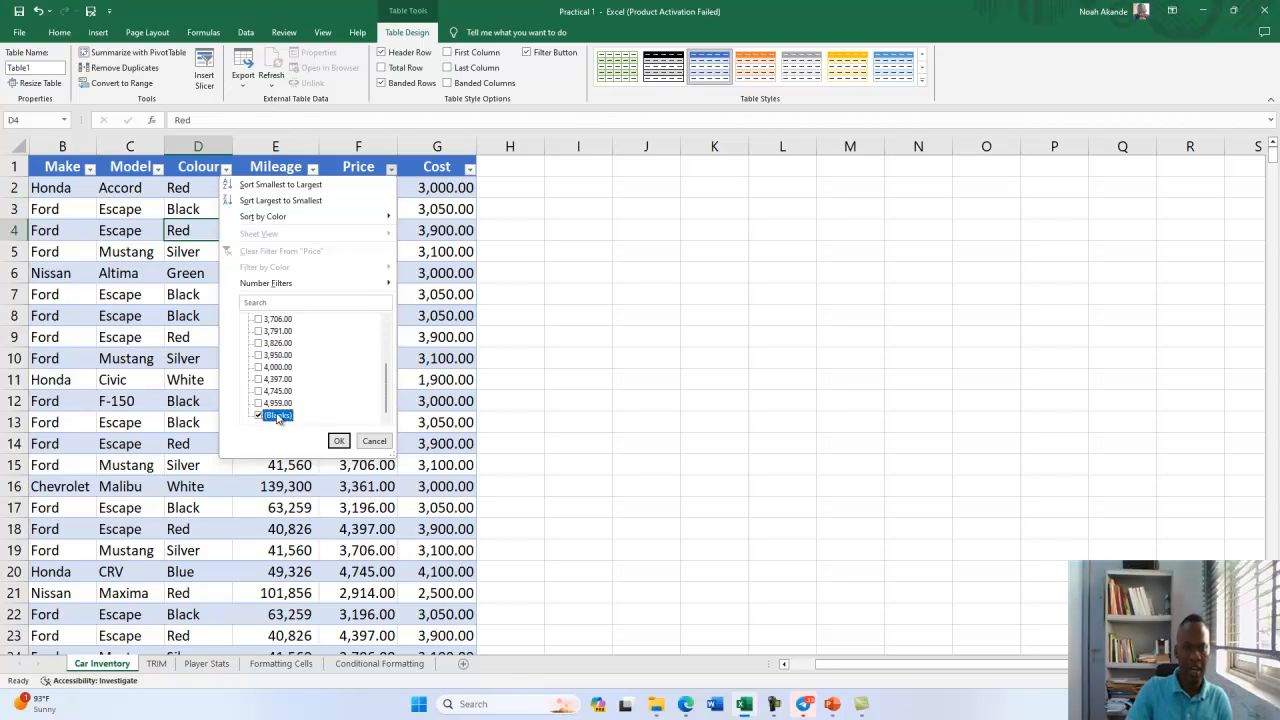
click(339, 441)
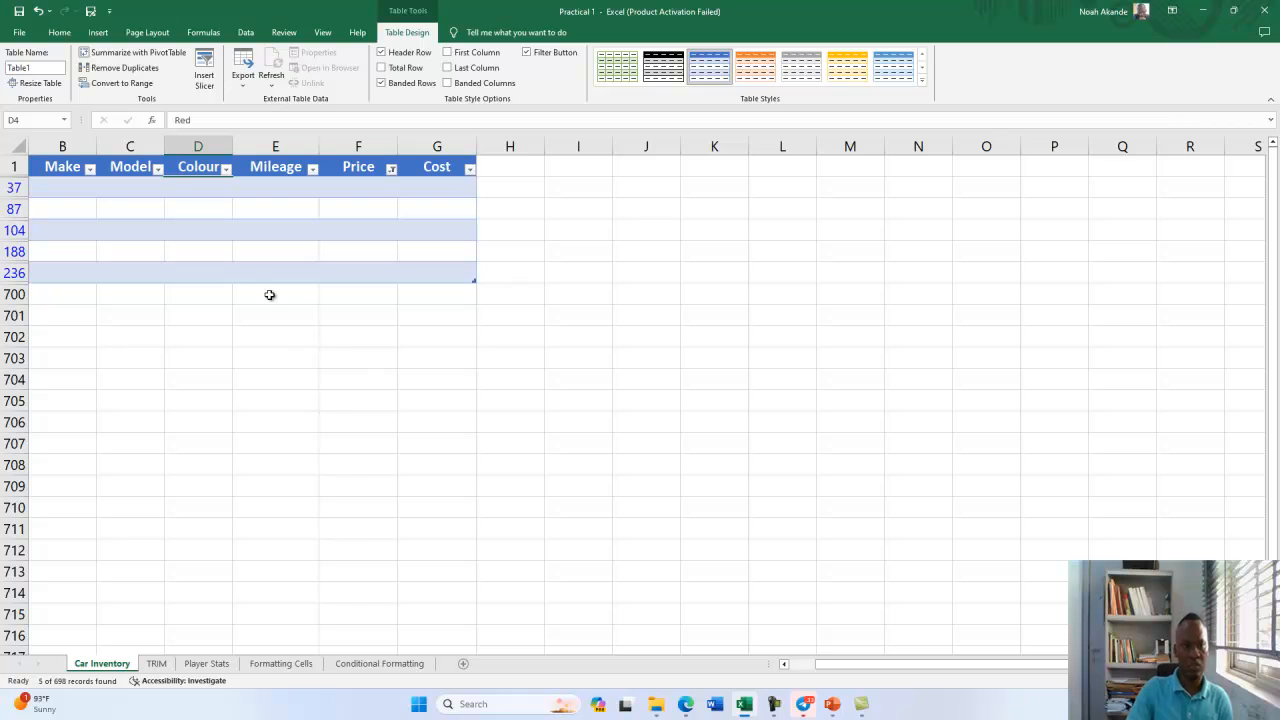
Select all the filtered blank records and delete them as table rows.
click(129, 229)
key(ctrl+a)
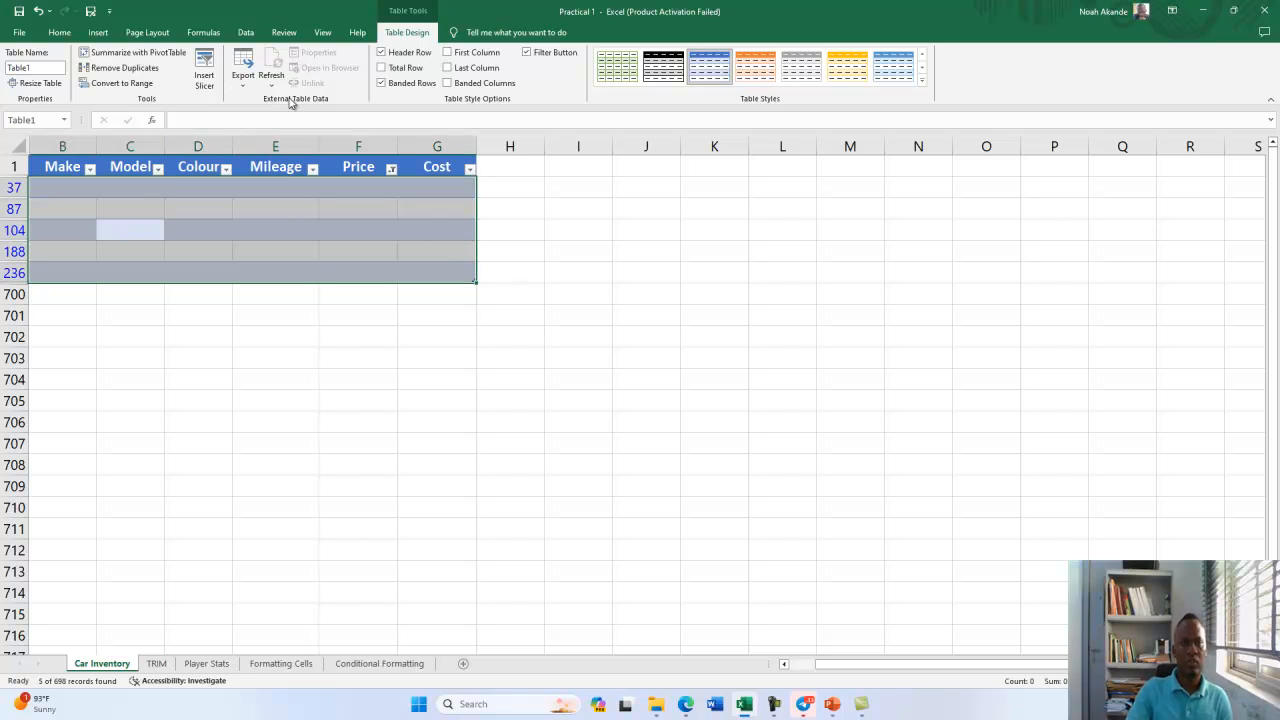
click(62, 32)
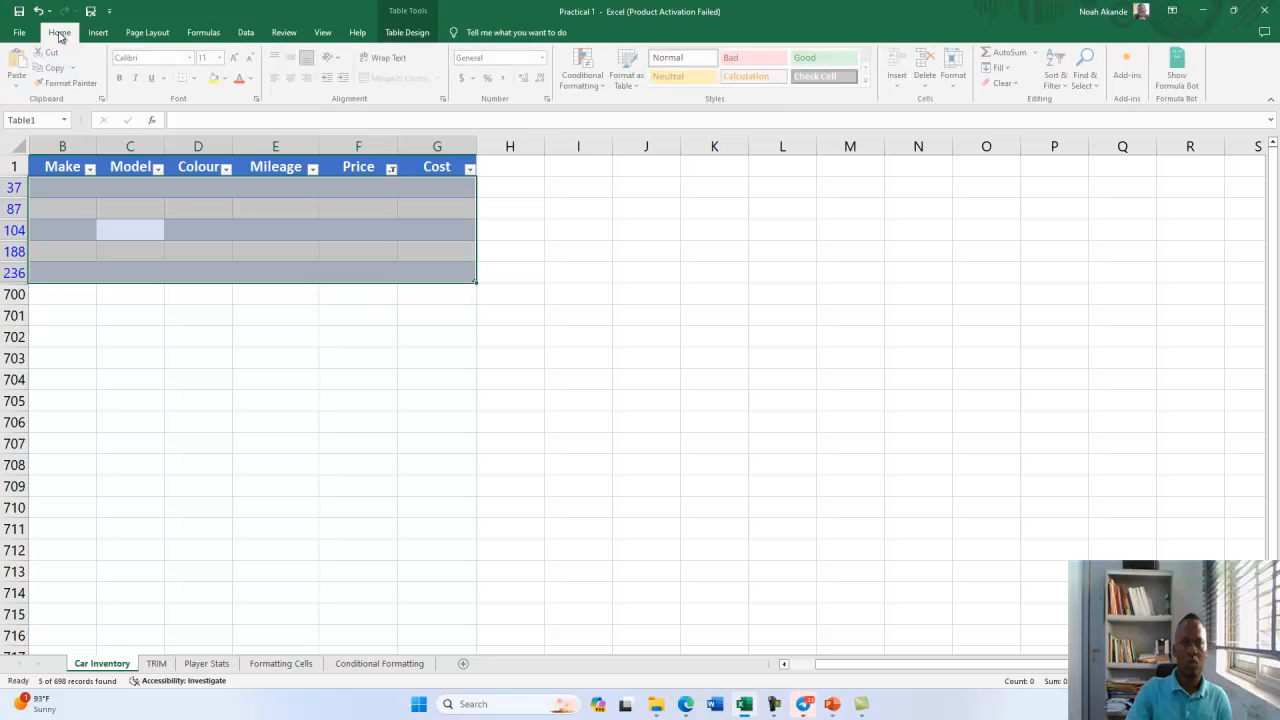
click(929, 90)
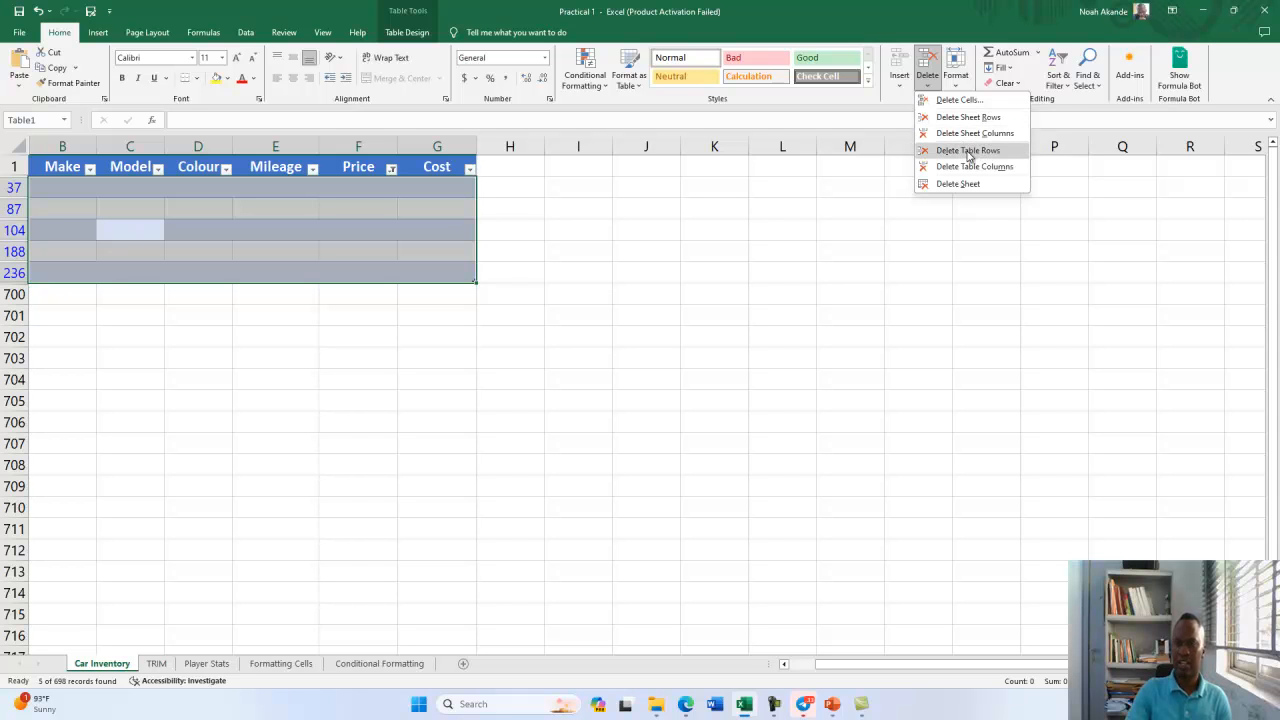
click(968, 151)
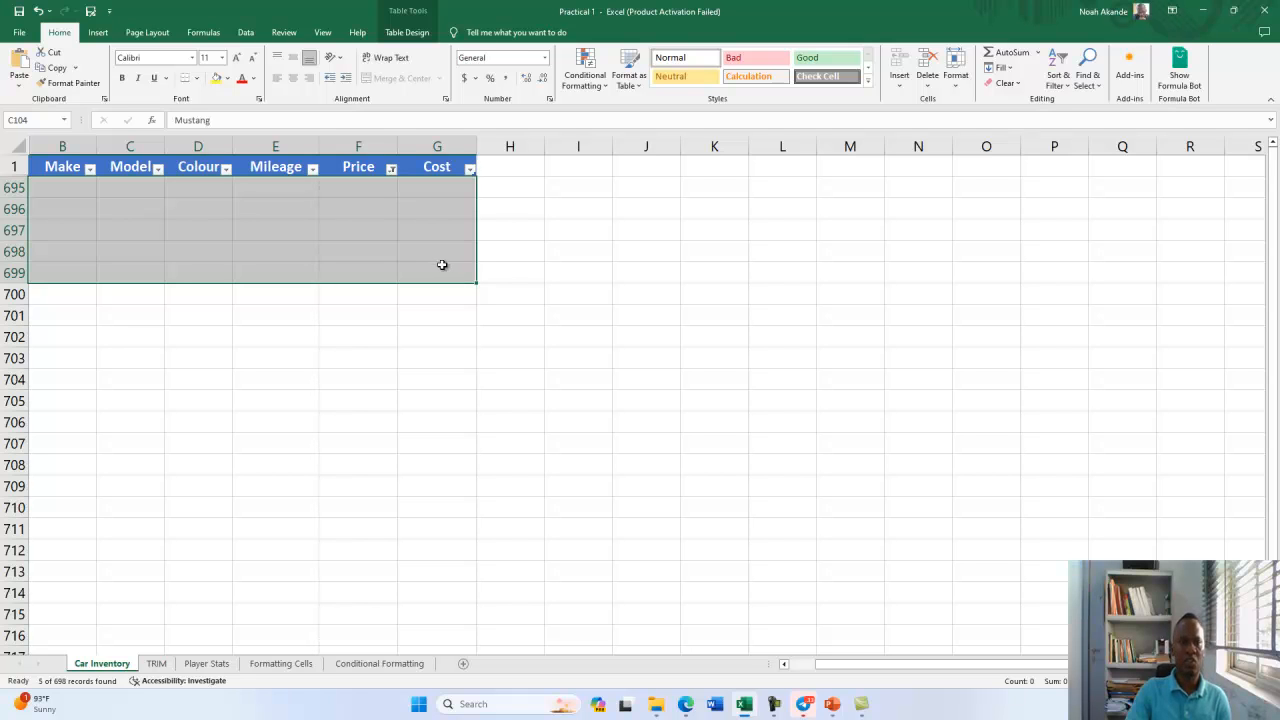
Reselect all values in the Price filter to show every record, and look through the table for remaining blank rows.
click(392, 170)
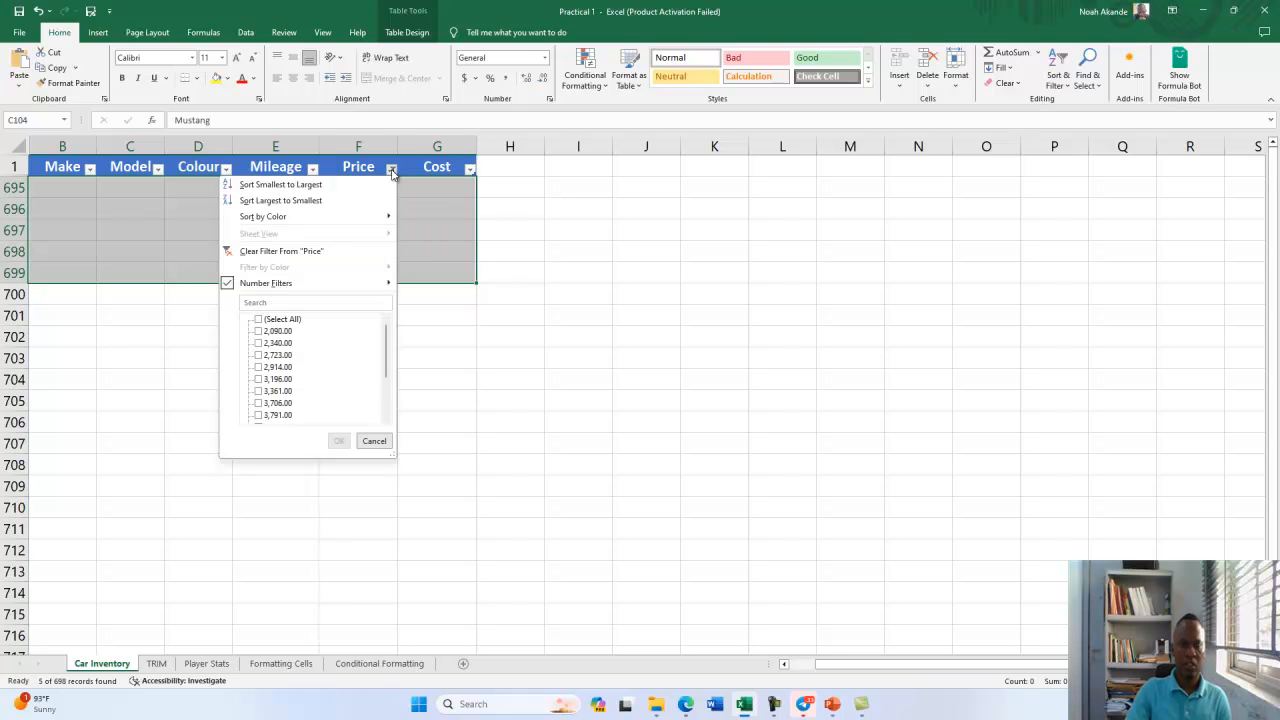
click(261, 321)
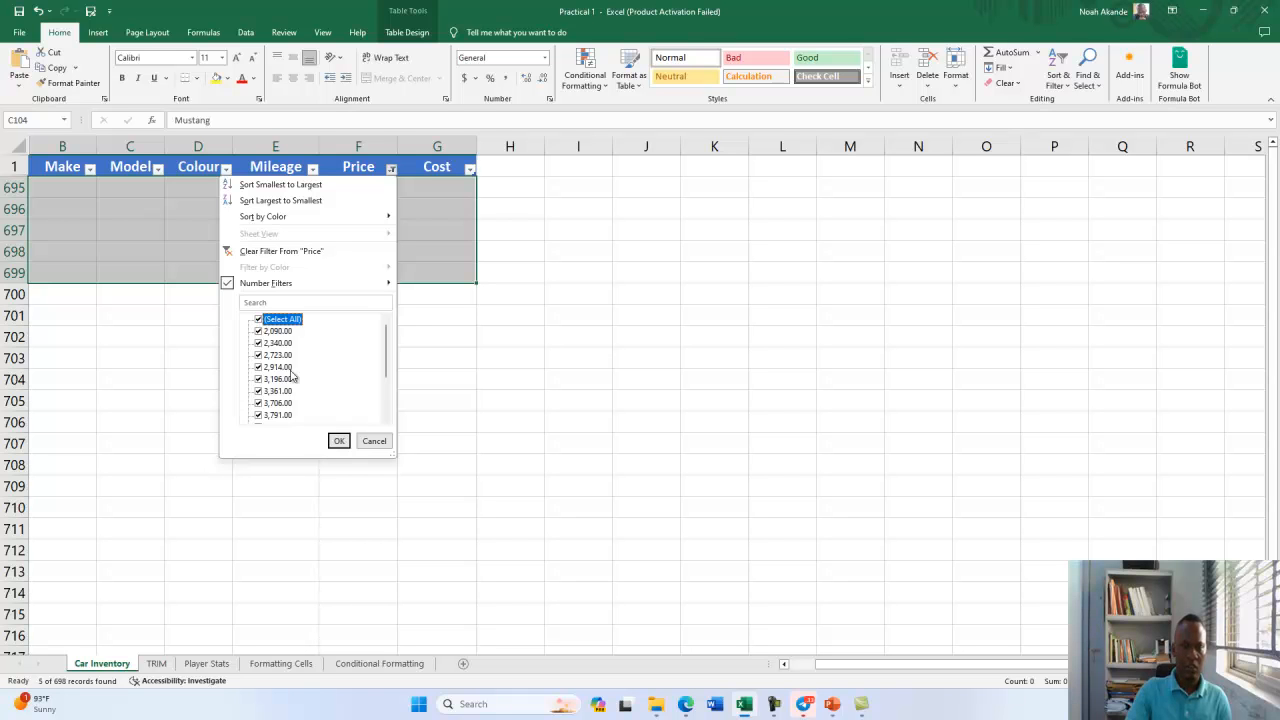
click(338, 441)
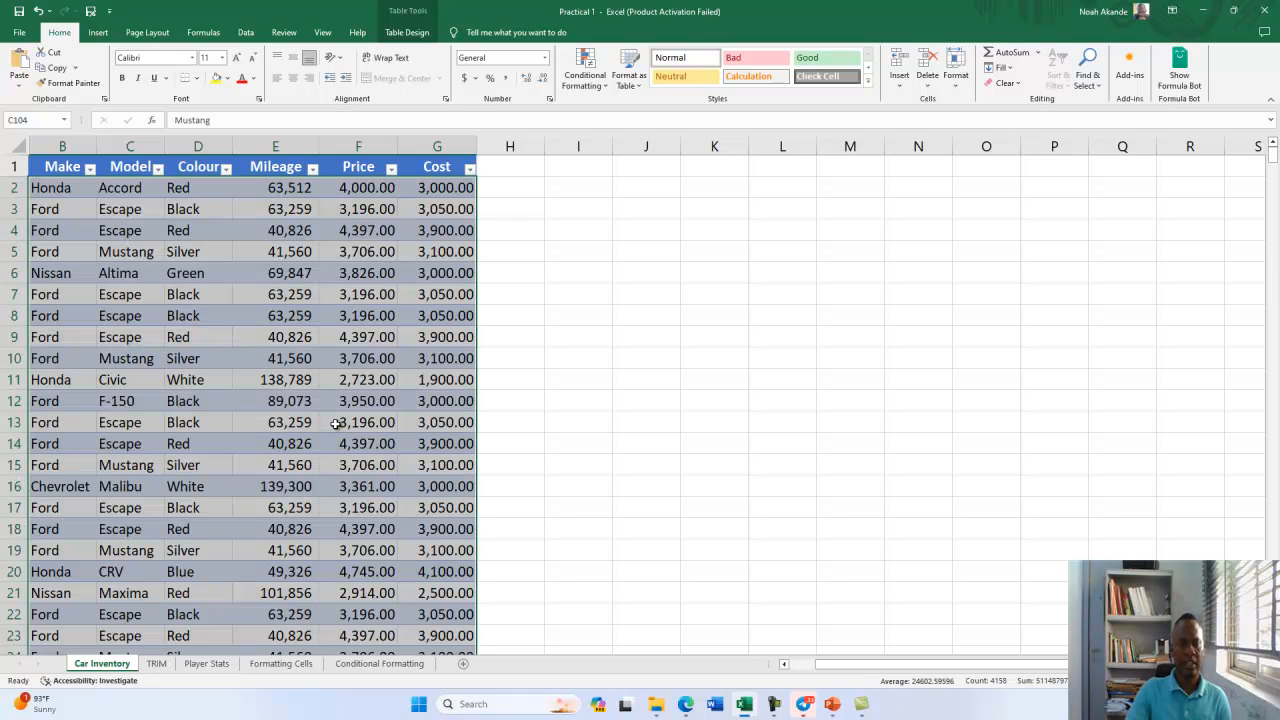
scroll(335, 423, down, 20)
scroll(335, 423, down, 20)
scroll(334, 423, up, 20)
scroll(331, 315, up, 15)
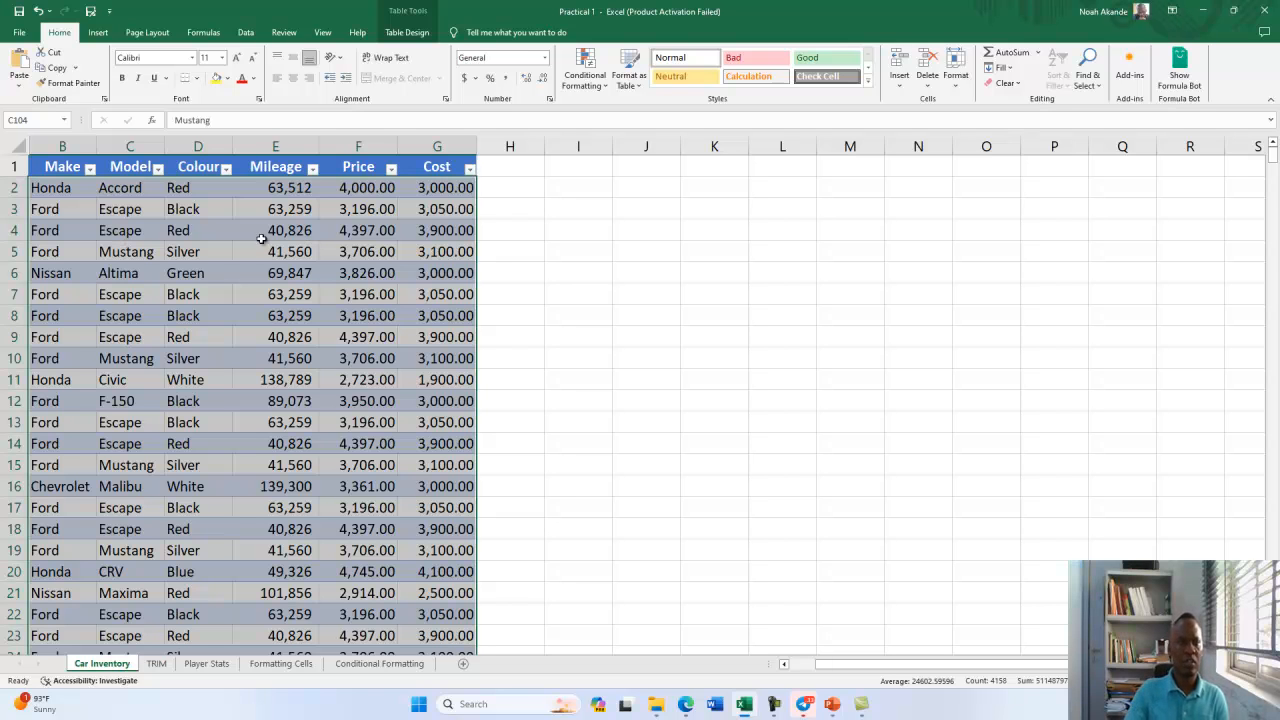
click(283, 33)
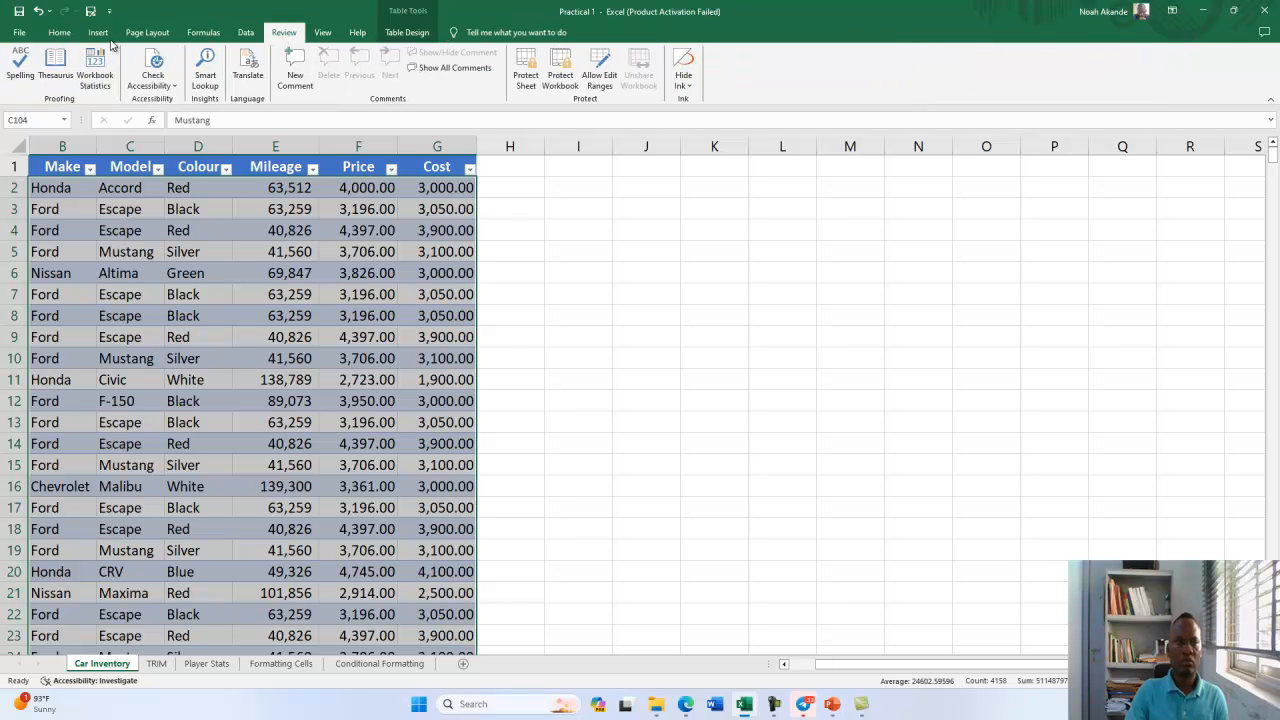
click(58, 36)
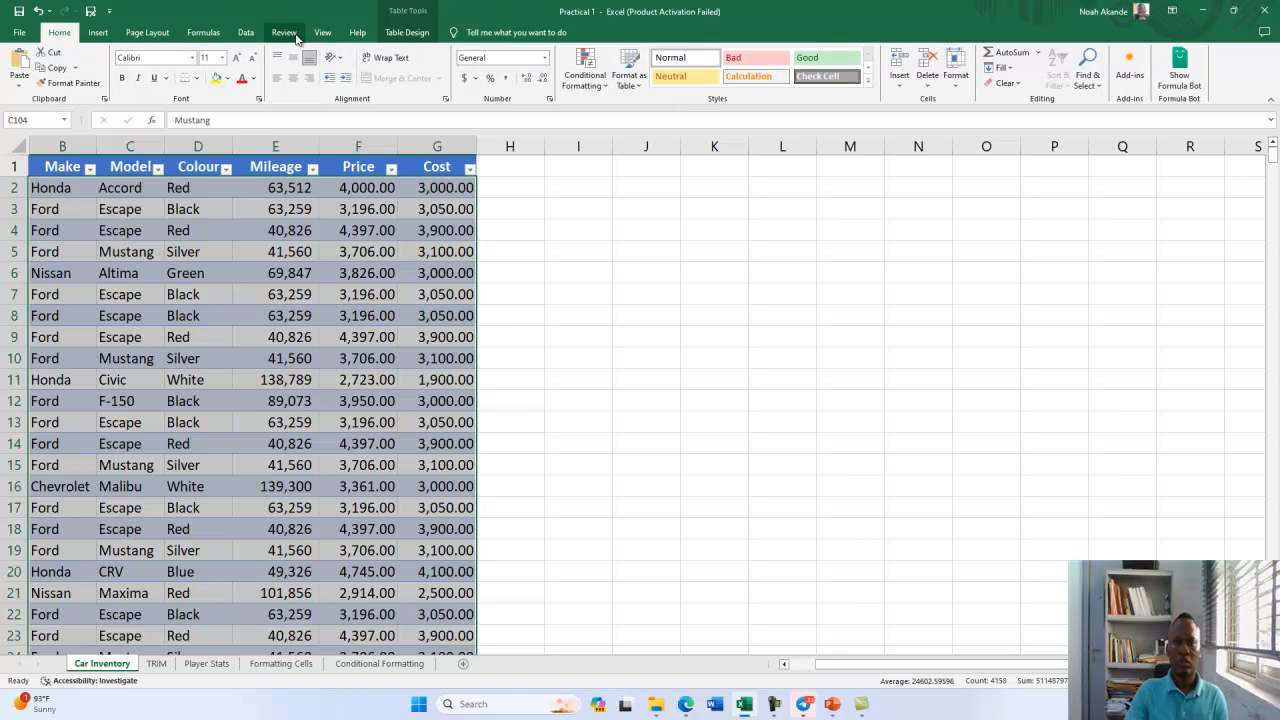
click(954, 80)
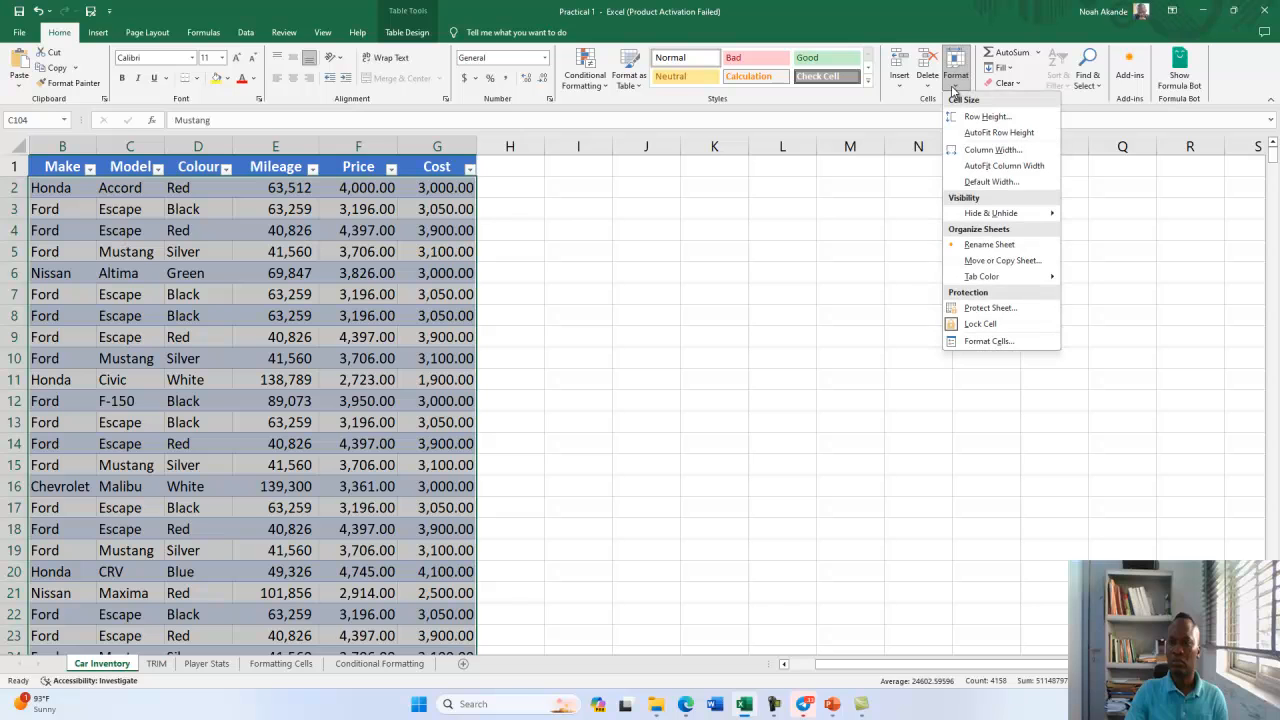
click(954, 88)
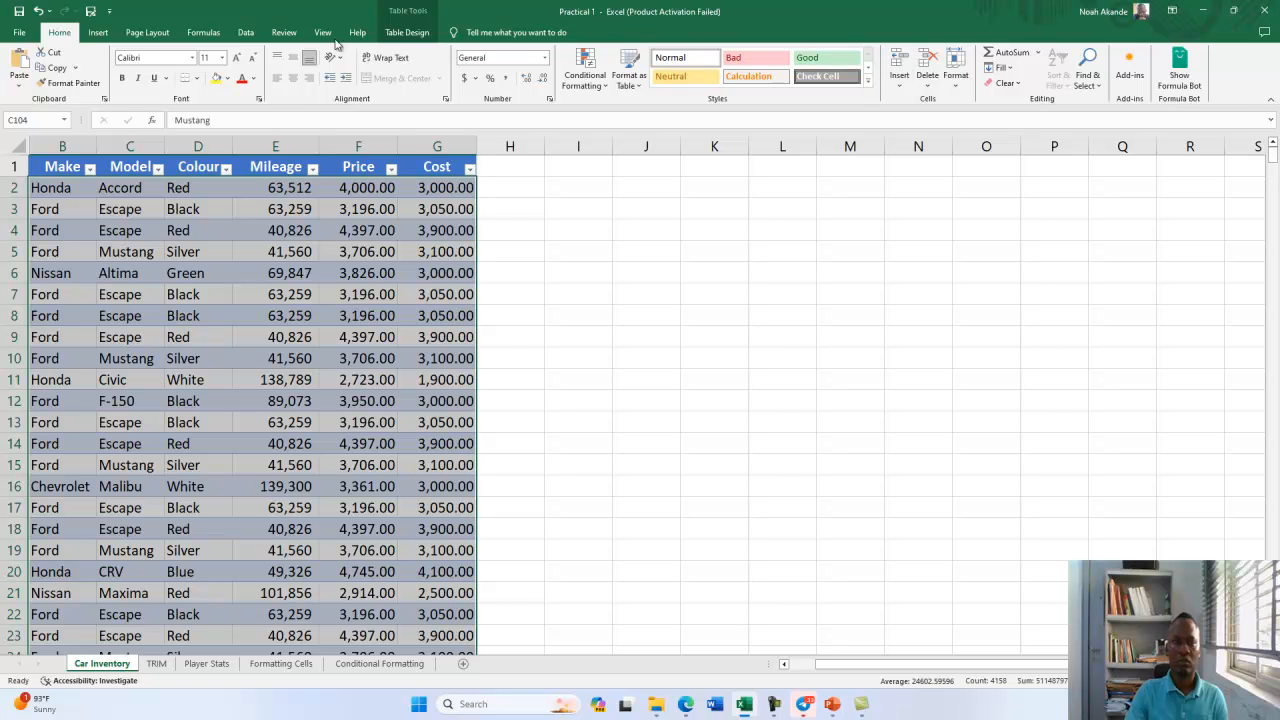
Remove duplicate records from the car inventory table, comparing all columns from Make to Cost and treating the first row as headers.
click(245, 33)
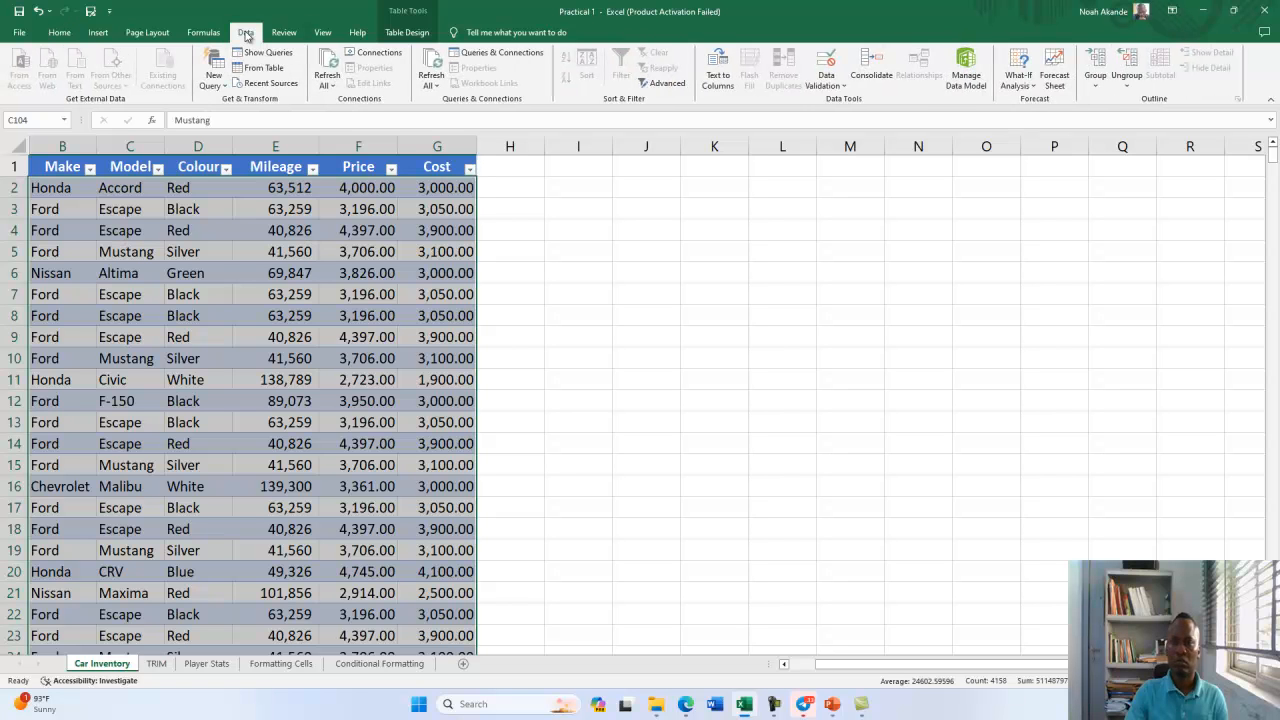
click(119, 375)
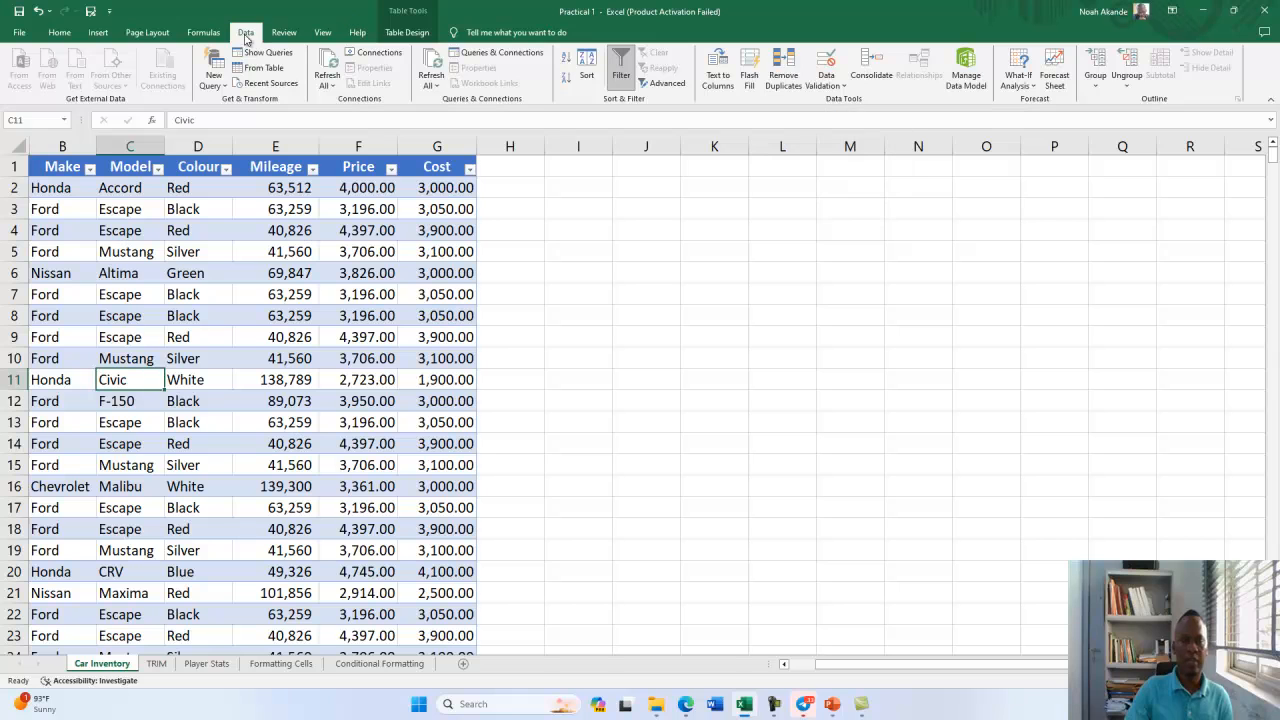
click(783, 68)
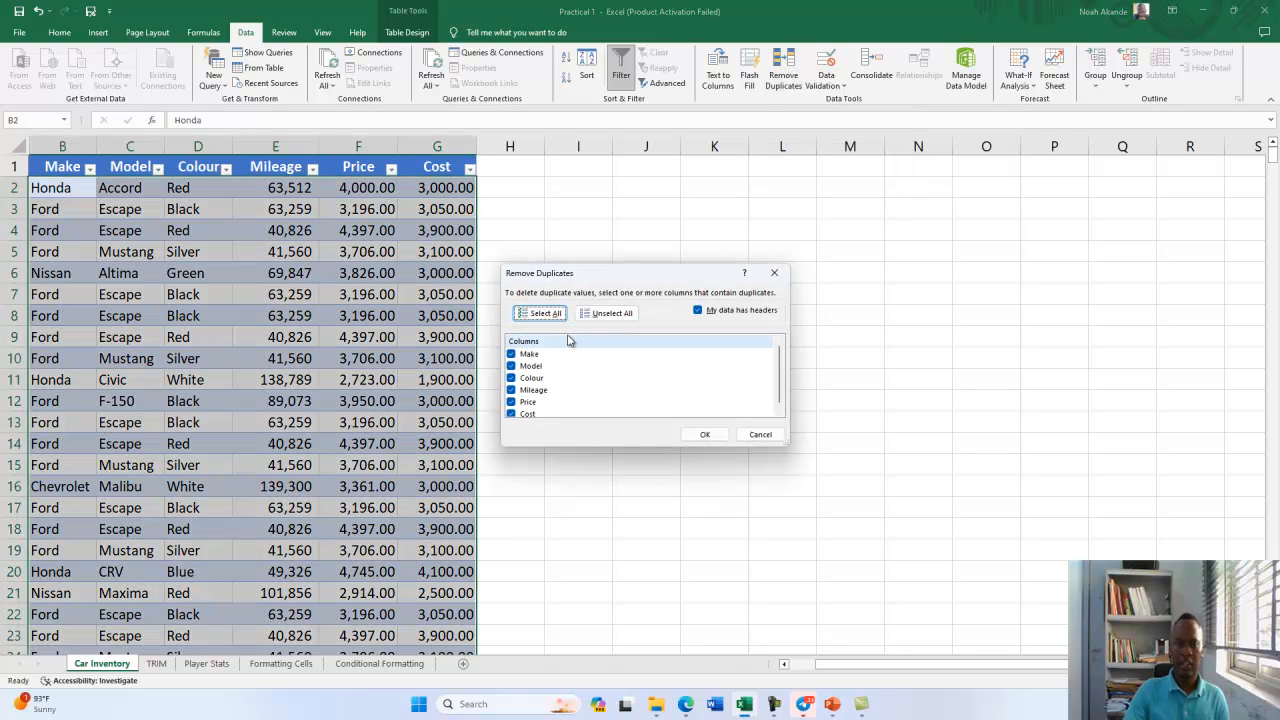
click(705, 435)
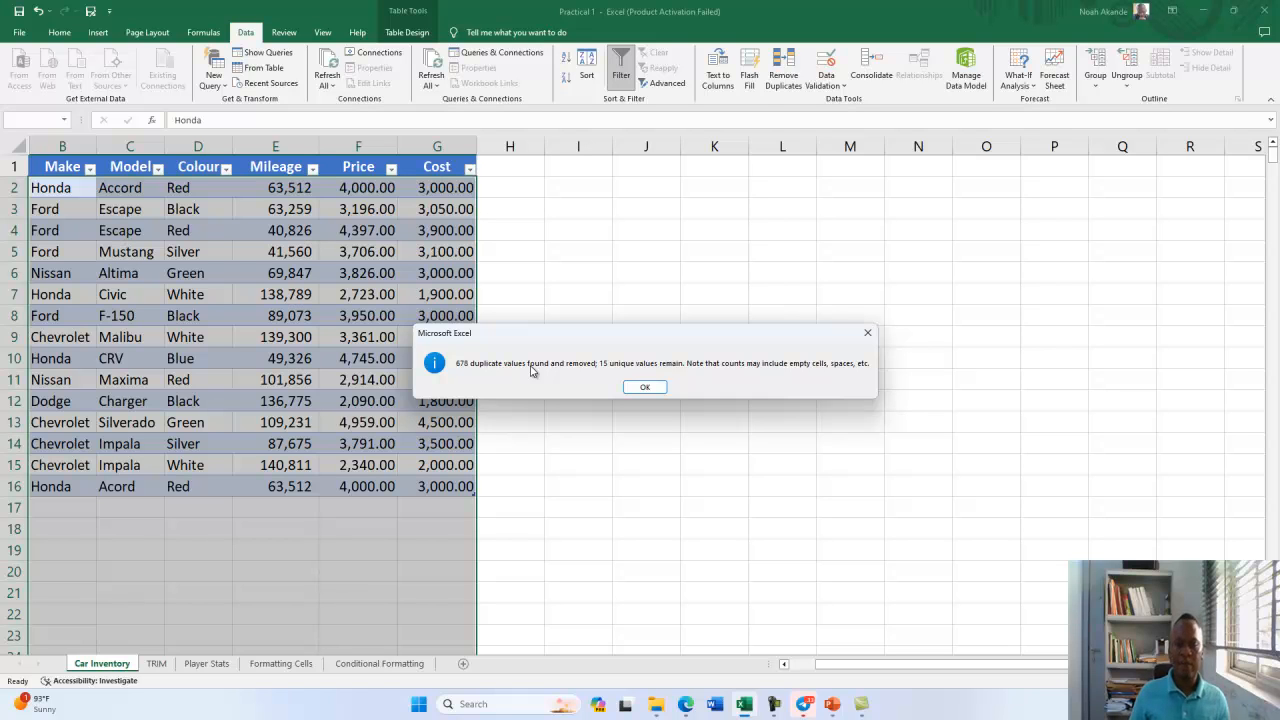
click(645, 388)
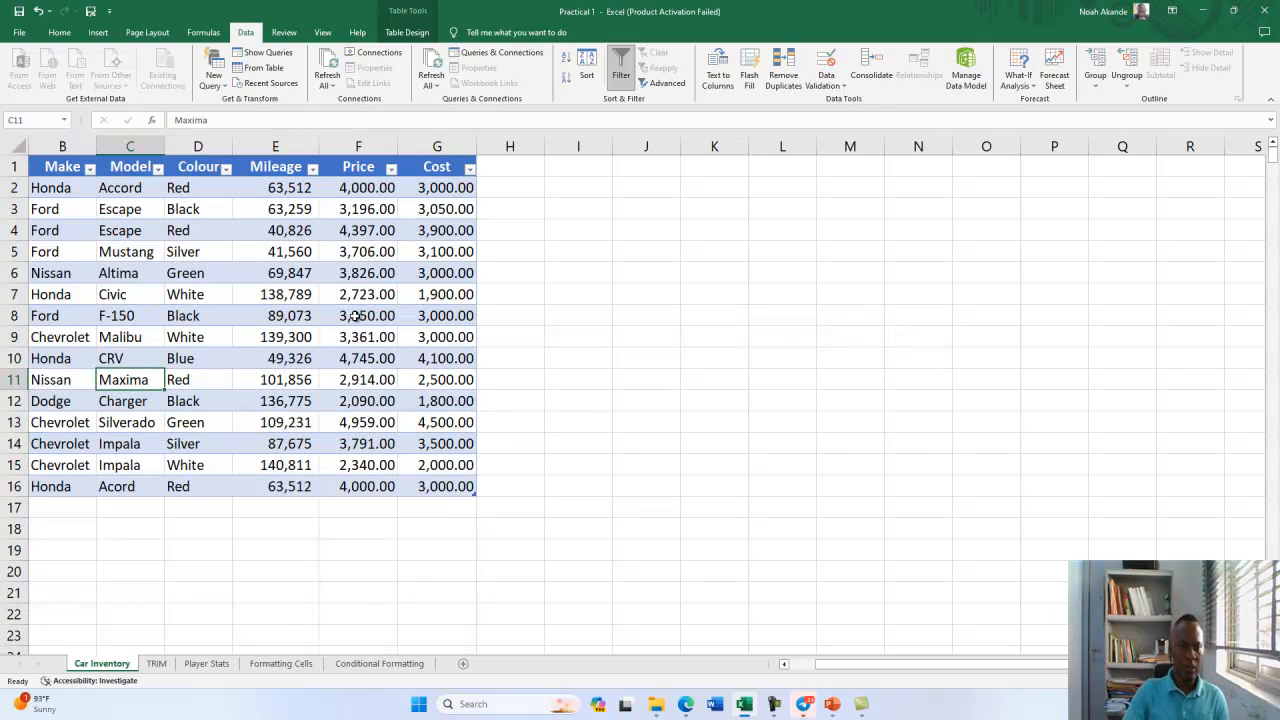
On the Player Stats sheet, convert the range A1:L228 into a table with headers.
click(157, 664)
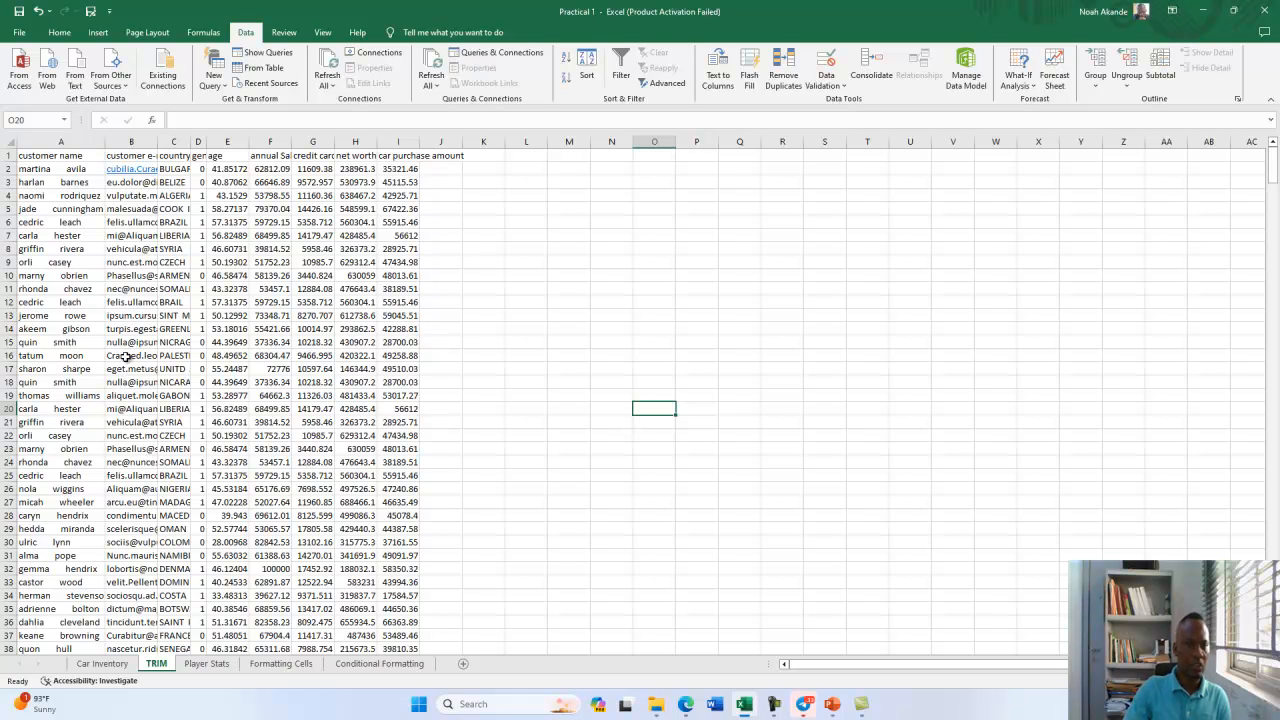
click(207, 664)
click(118, 325)
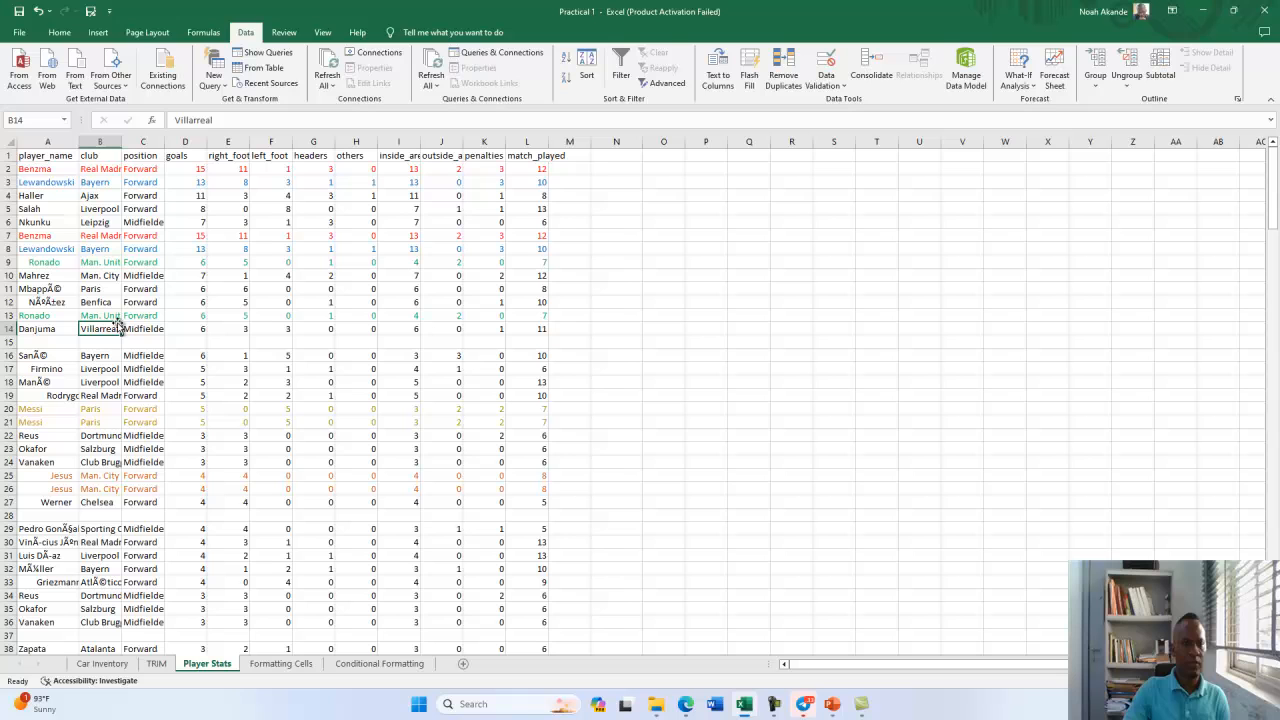
click(30, 157)
drag(90, 157, 530, 581)
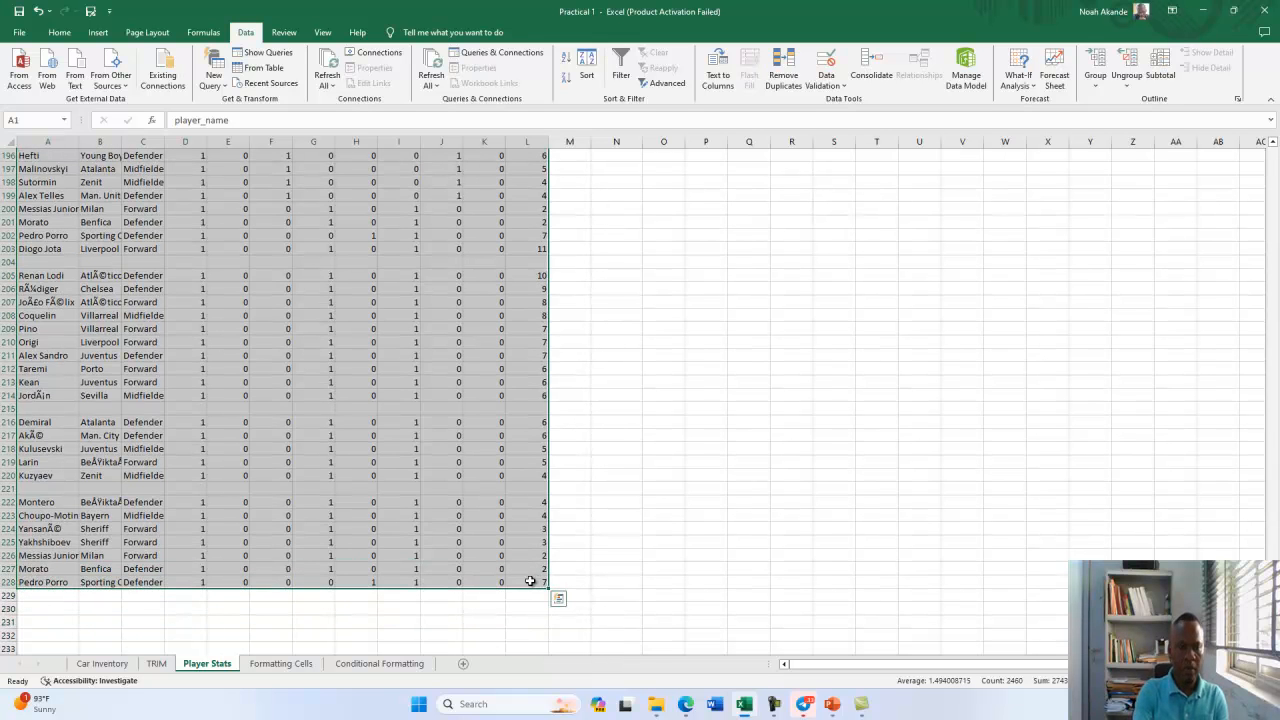
key(ctrl+t)
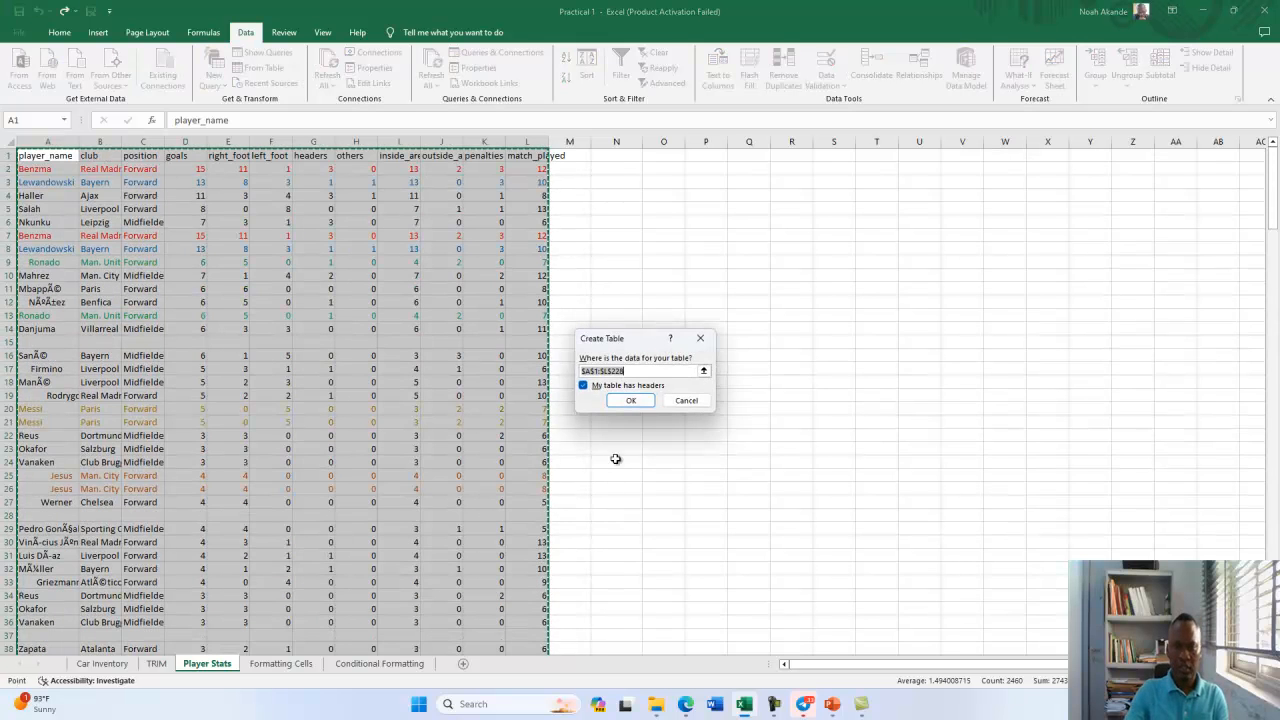
click(631, 400)
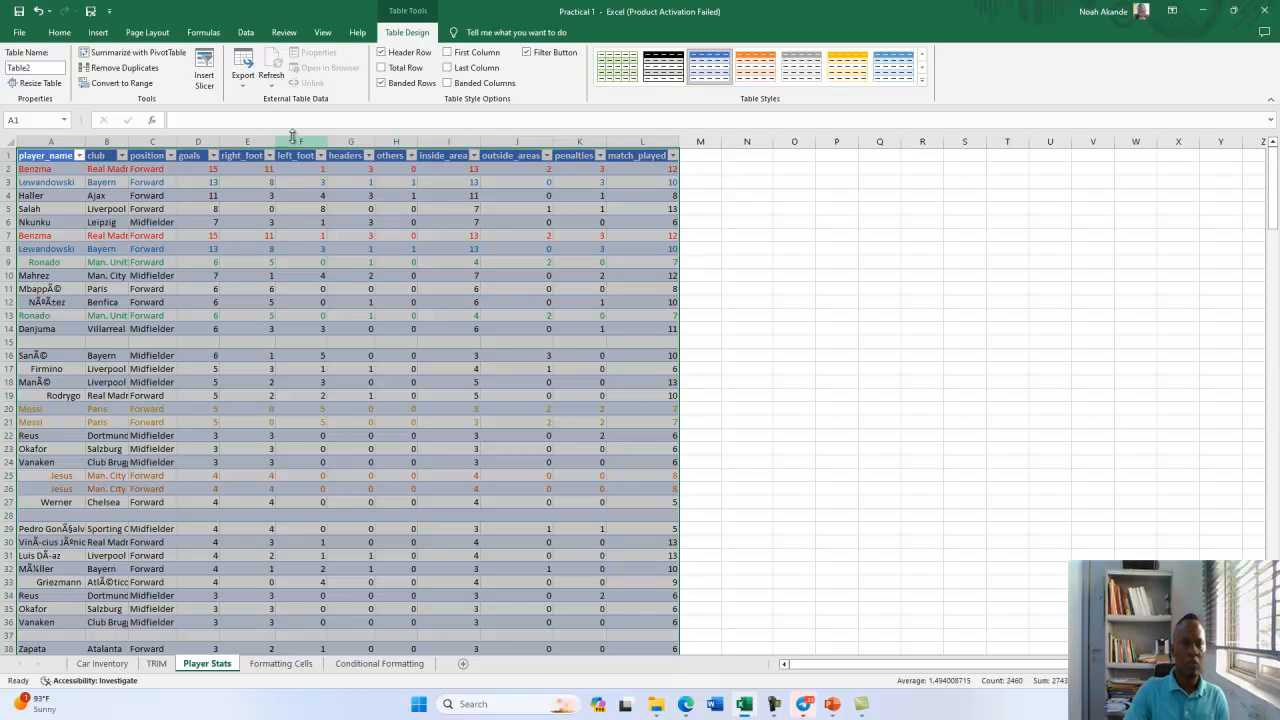
Start a spelling check on the player table and ignore each flagged column header once, from player_name through match_played.
click(284, 32)
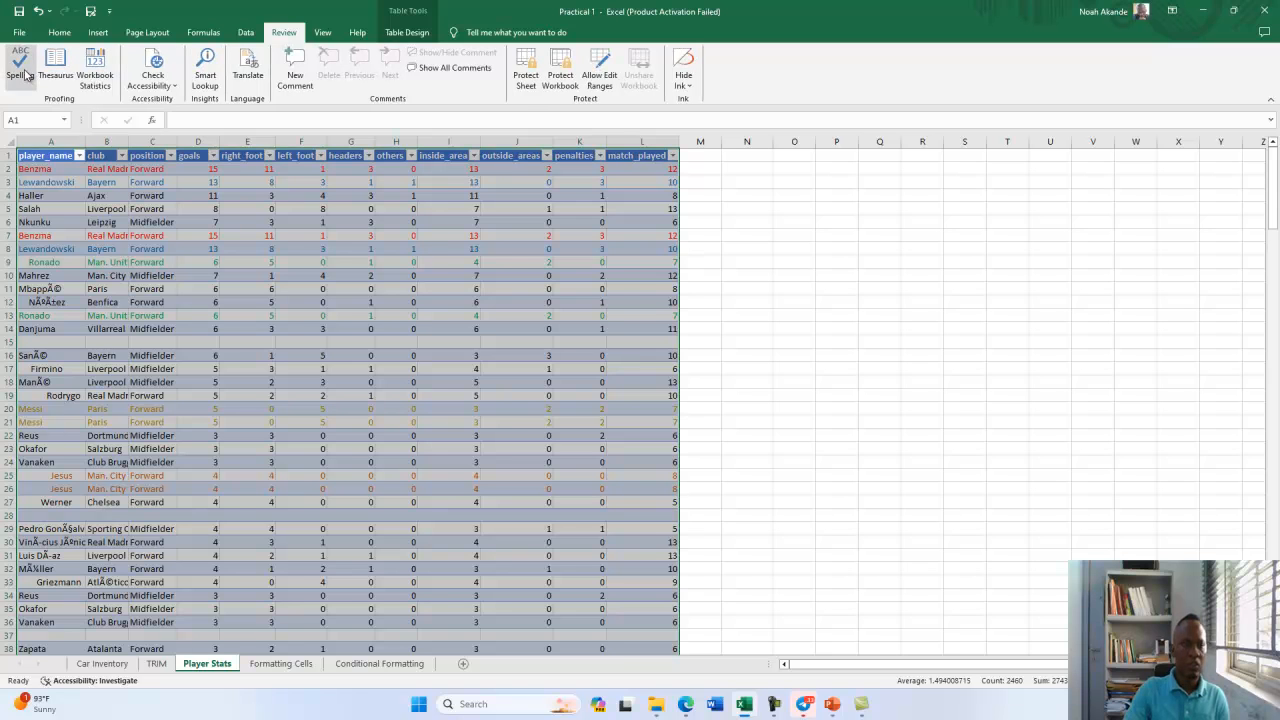
click(20, 68)
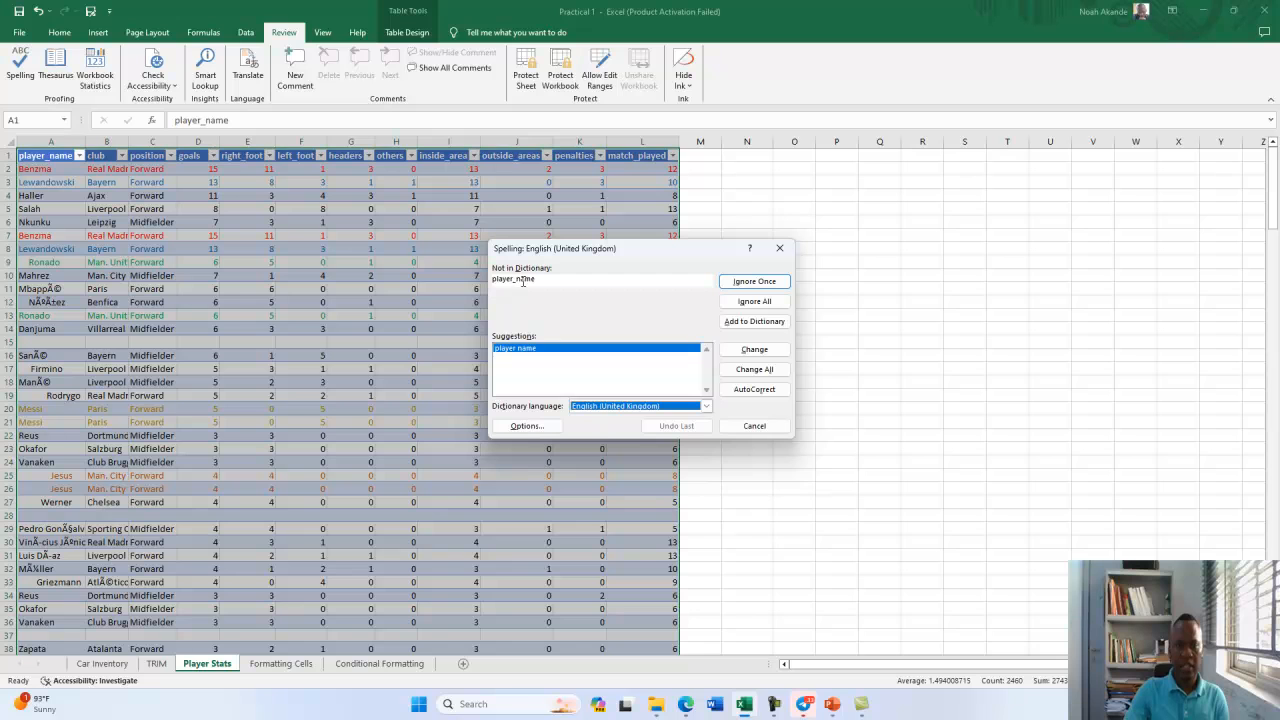
click(755, 281)
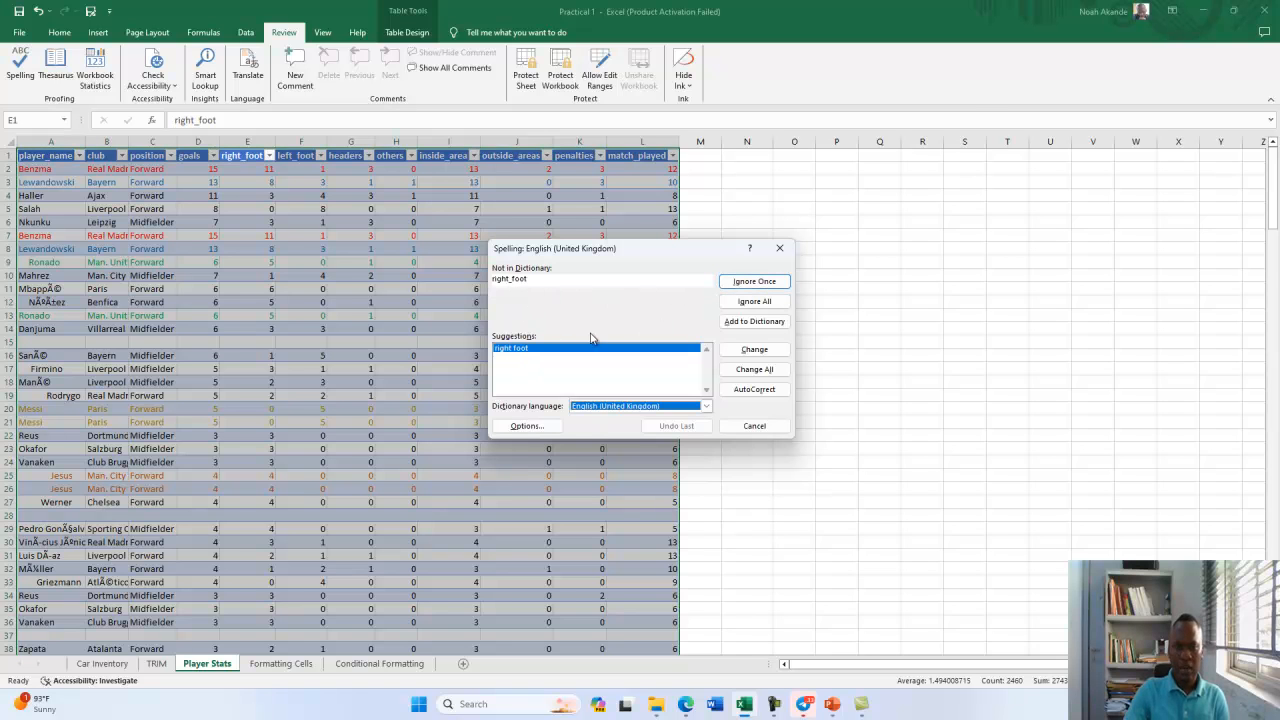
click(740, 283)
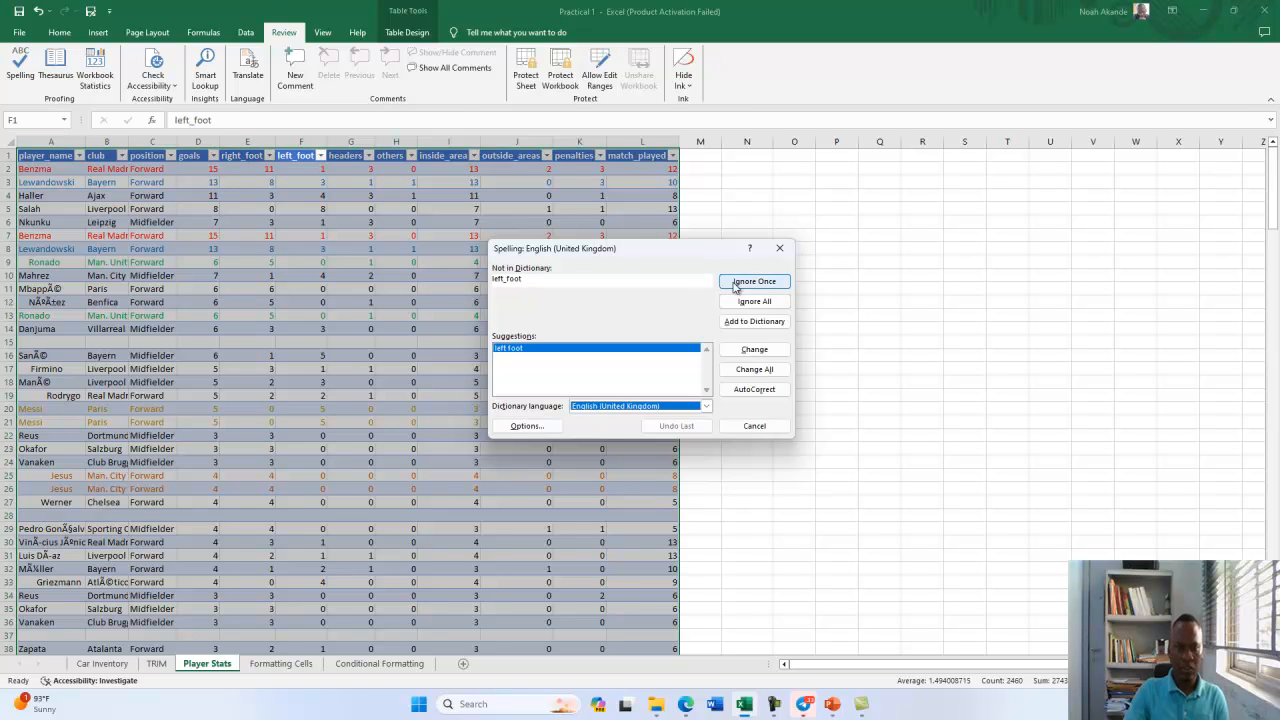
click(736, 285)
click(736, 285)
click(736, 285)
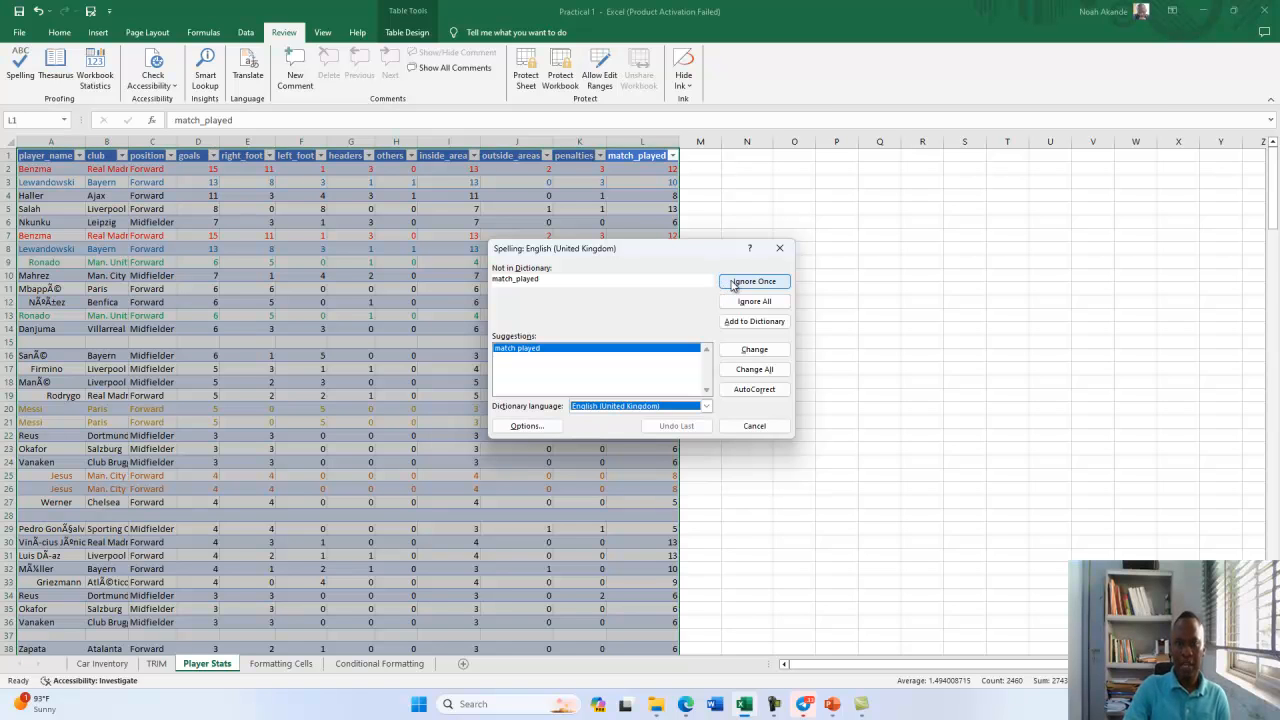
click(733, 284)
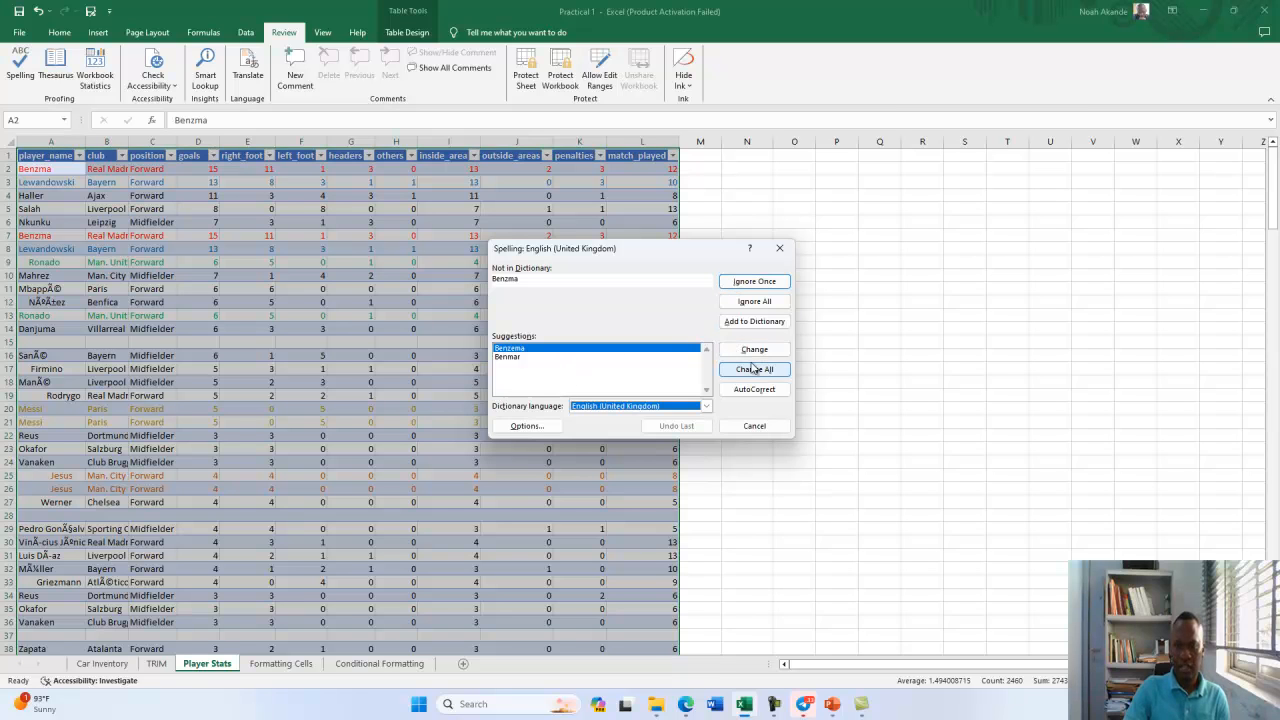
Apply Change All to correct Benzma to Benzema and Ronado to Ronaldo, ignoring Nkunku and the garbled Mbappé entry once.
click(757, 369)
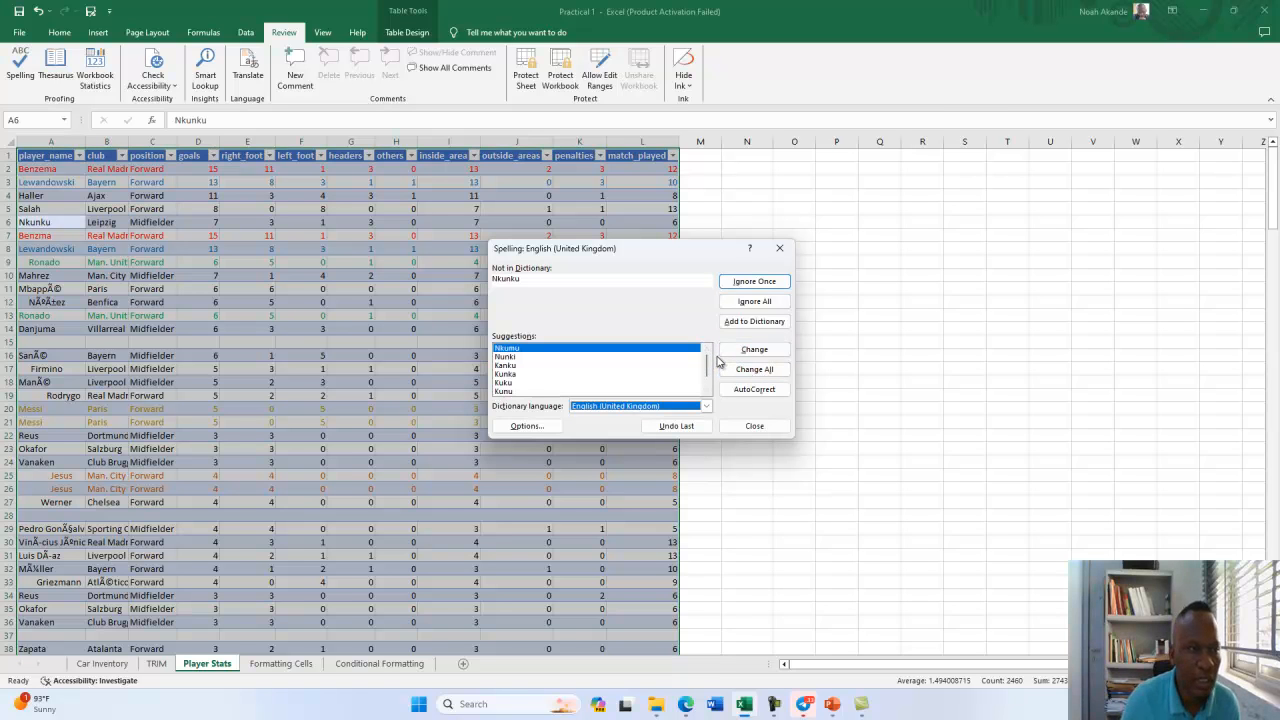
click(760, 283)
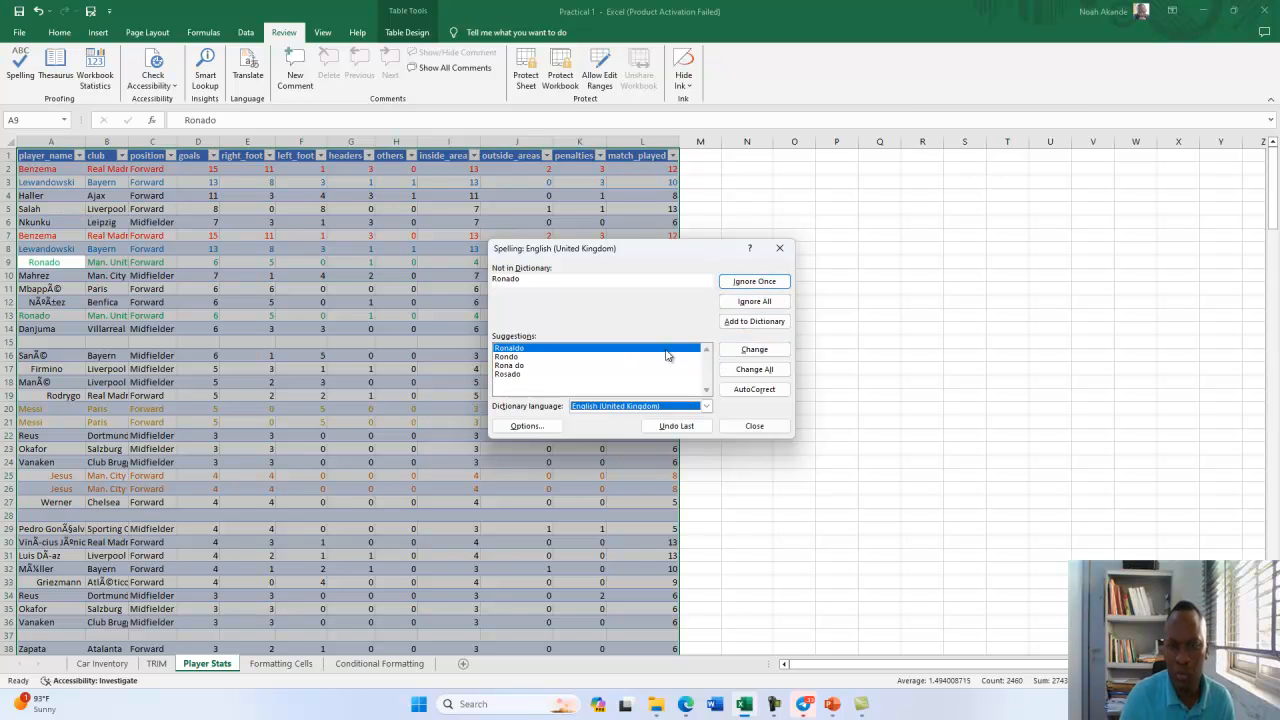
click(766, 369)
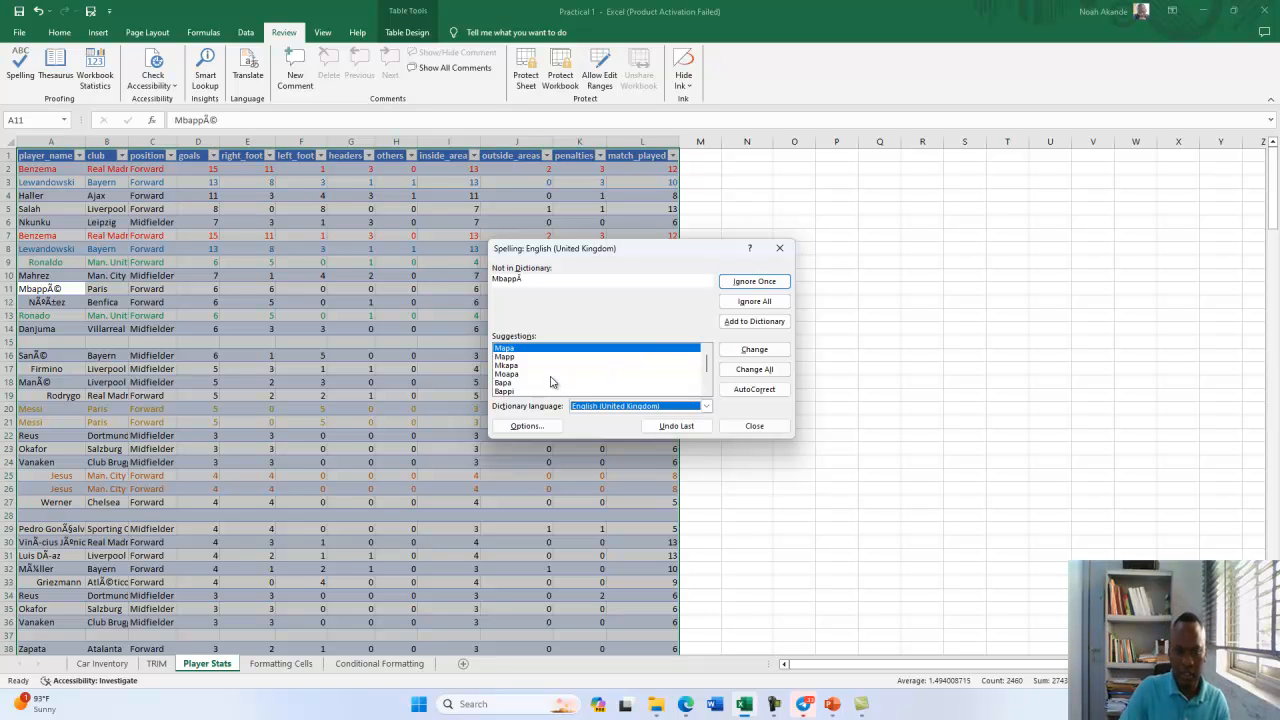
click(765, 284)
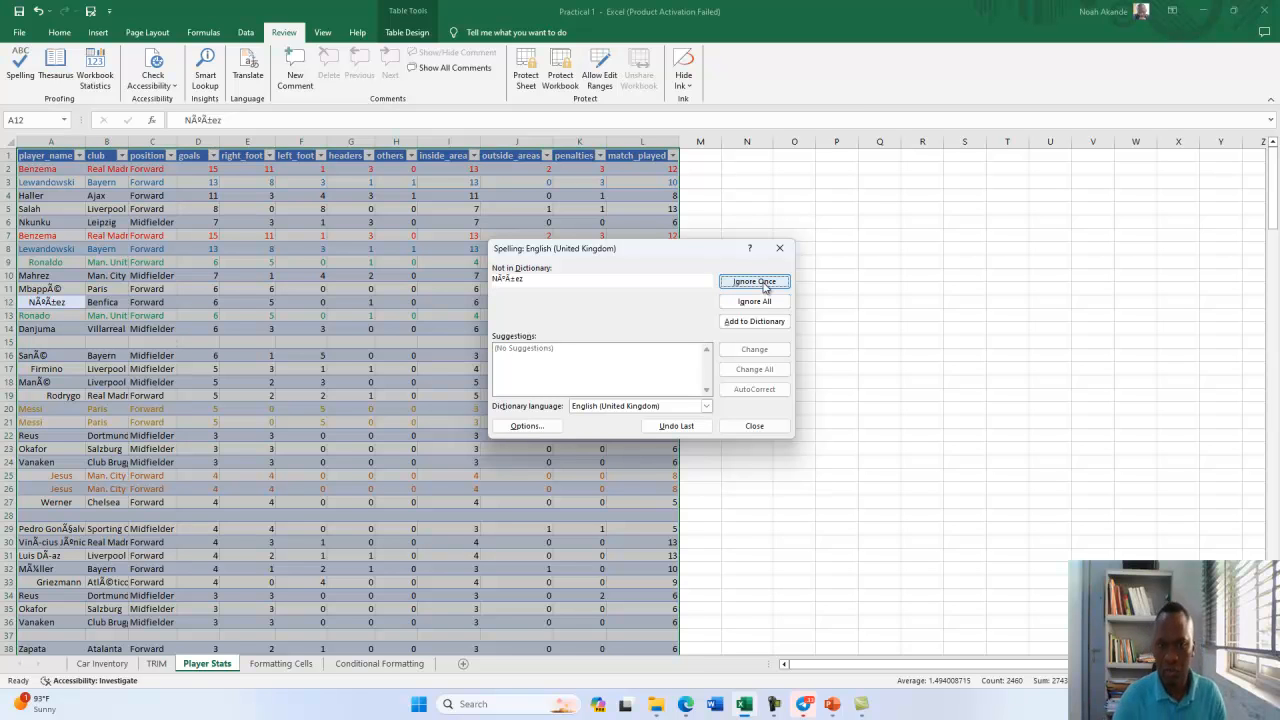
Ignore the garbled player names in A12, A16 and A18 once each in the spelling check.
click(754, 281)
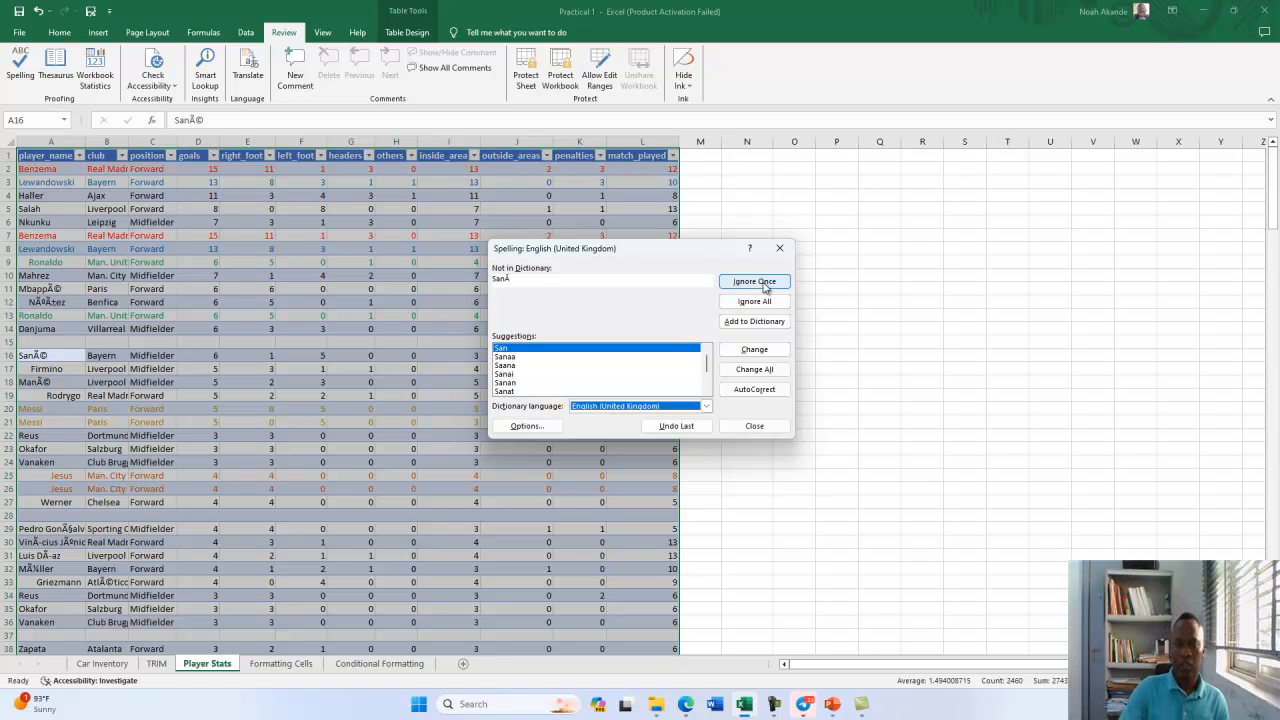
click(765, 284)
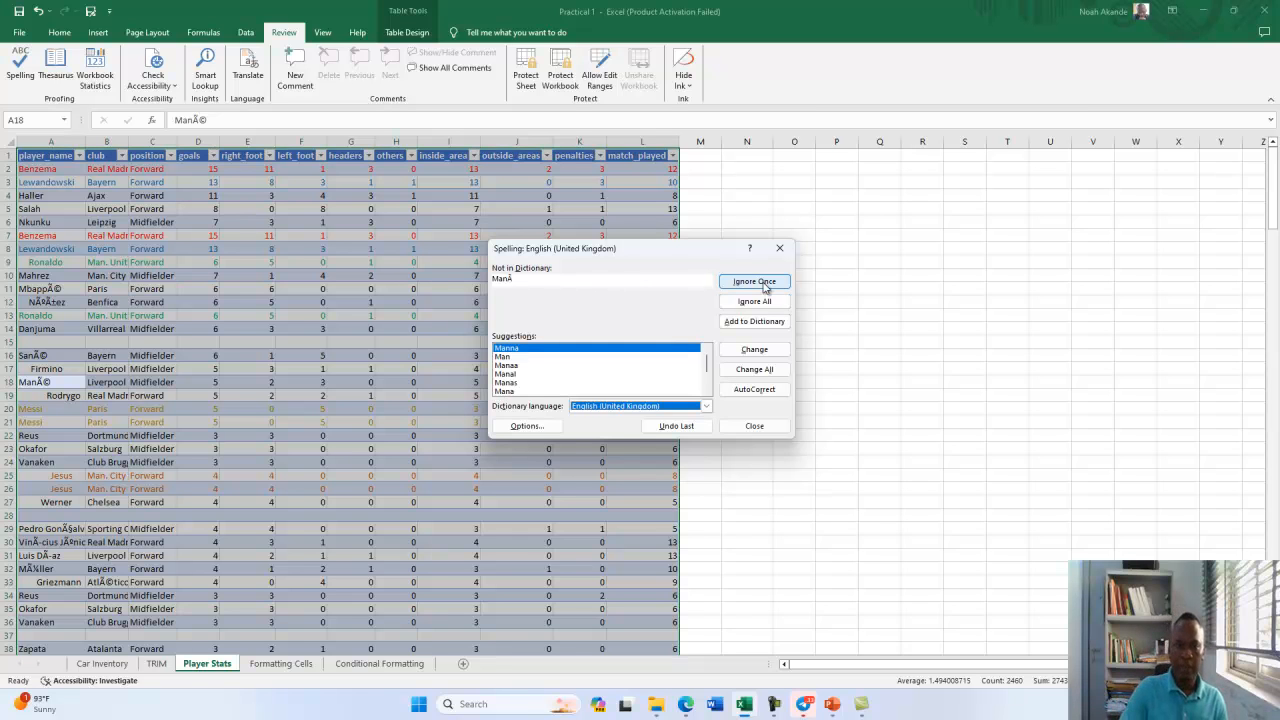
click(765, 284)
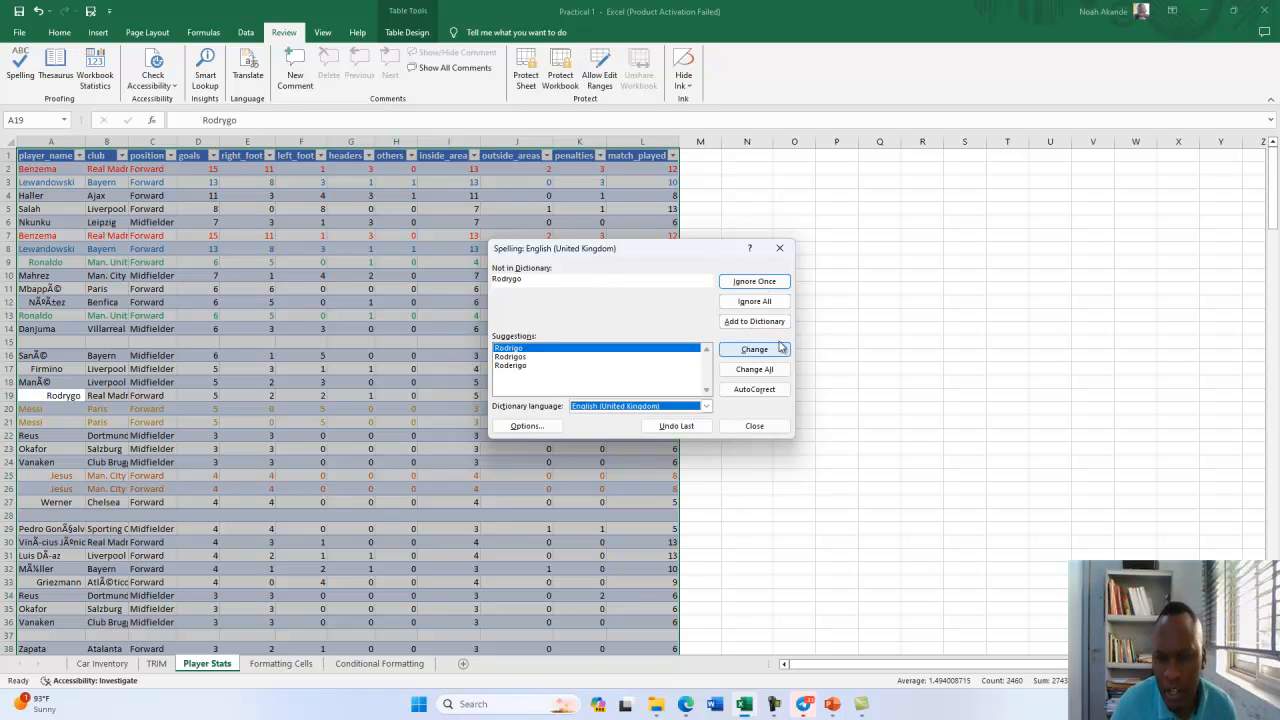
Apply Change All to turn Rodrygo into Rodrigo and Vanaken into Vanke, and ignore the garbled surname in A29 once.
click(777, 377)
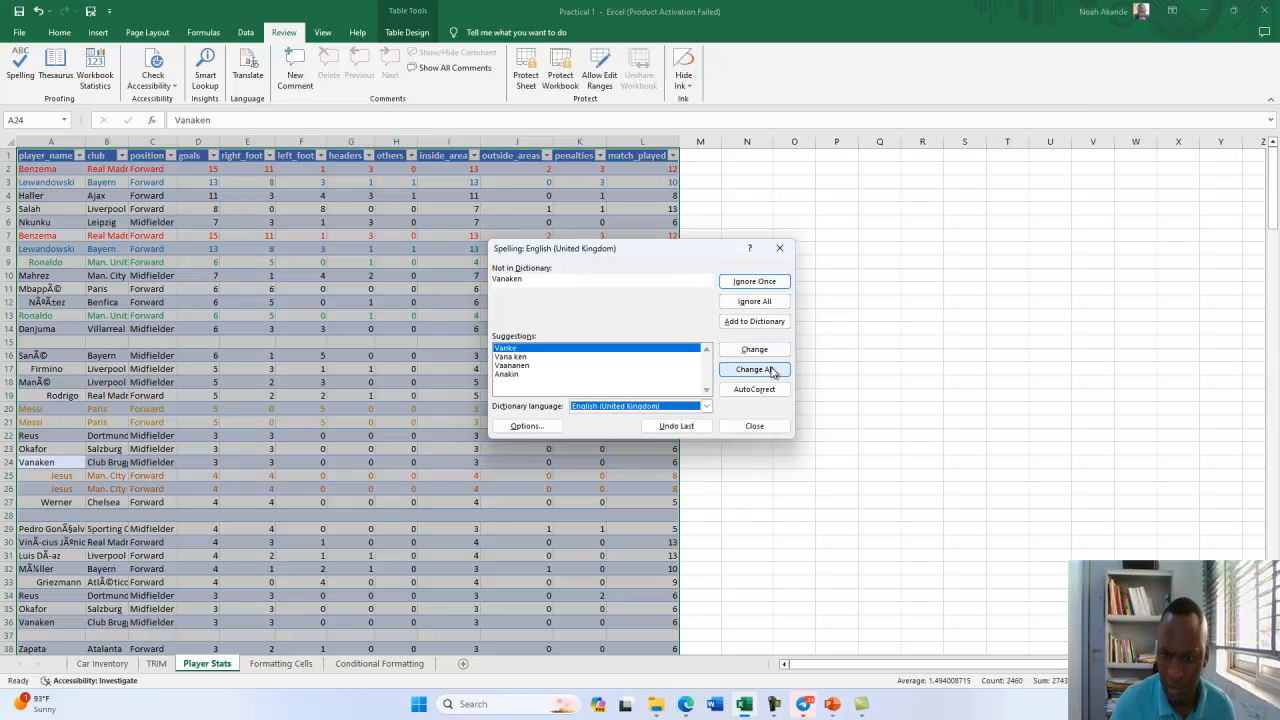
click(770, 371)
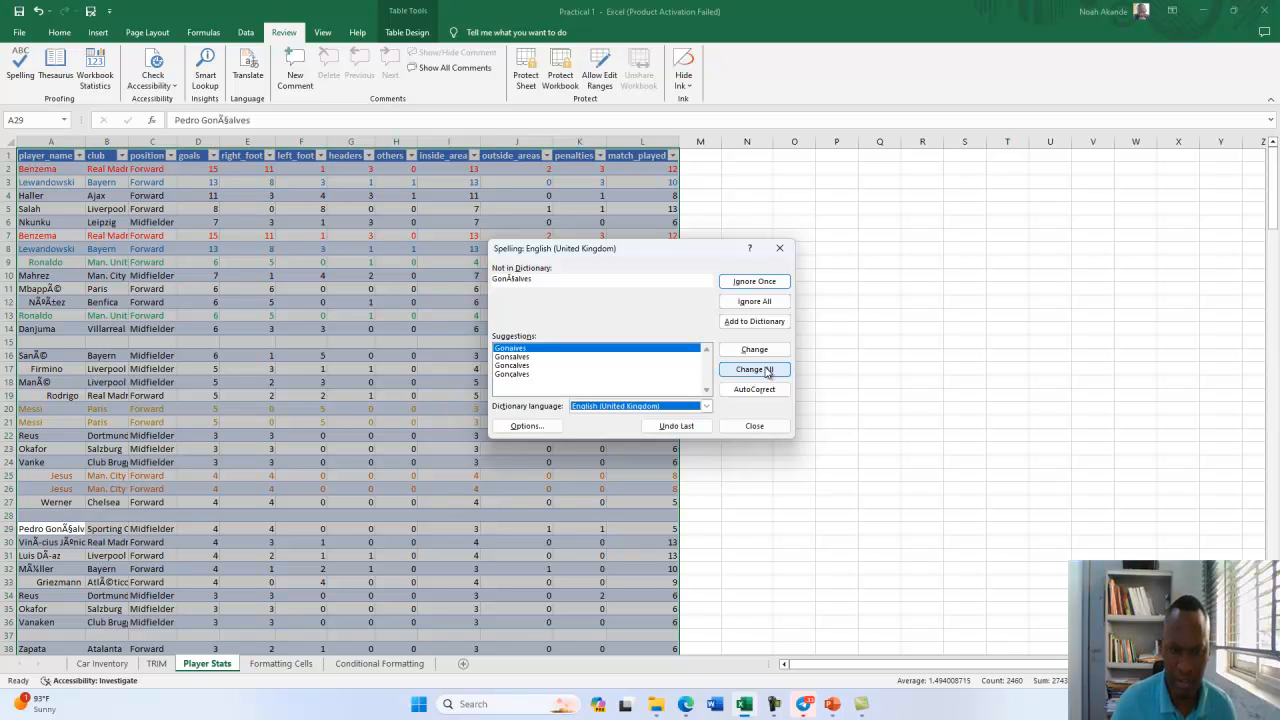
click(779, 283)
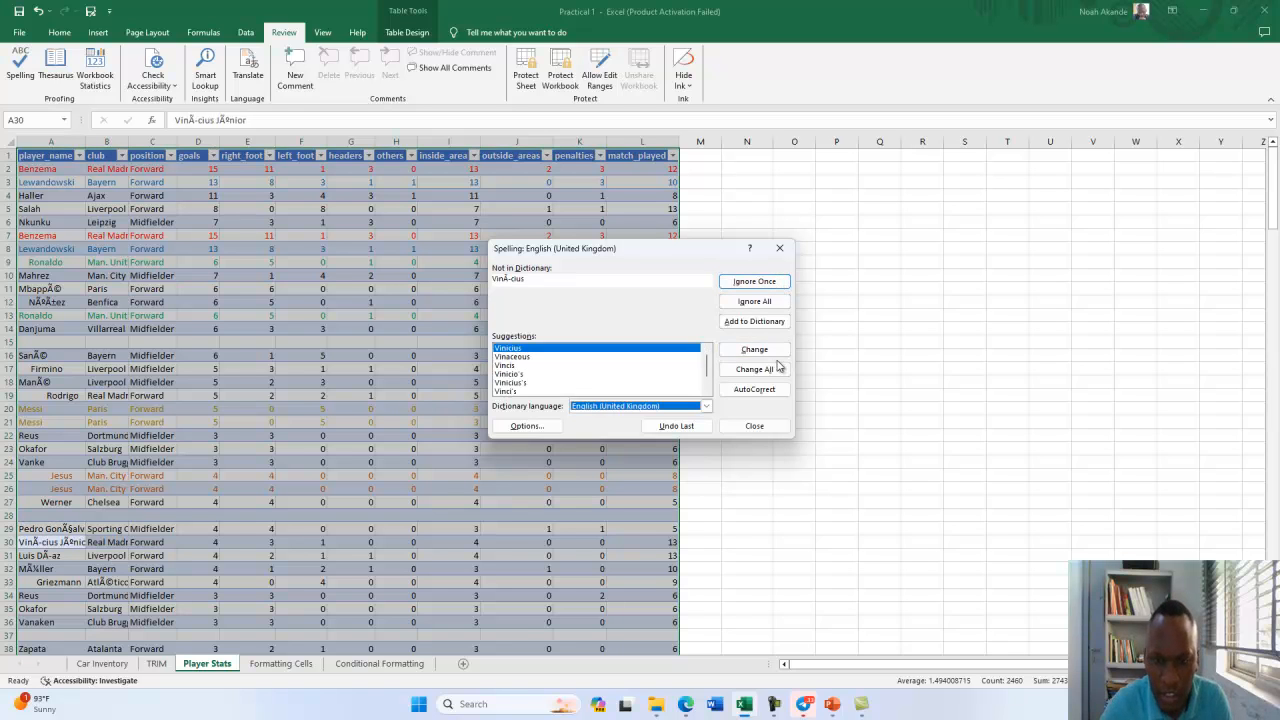
Apply Change All to correct the garbled entries to Vinicius, Junior, Diaz and Atletico in rows 30 to 33.
click(773, 370)
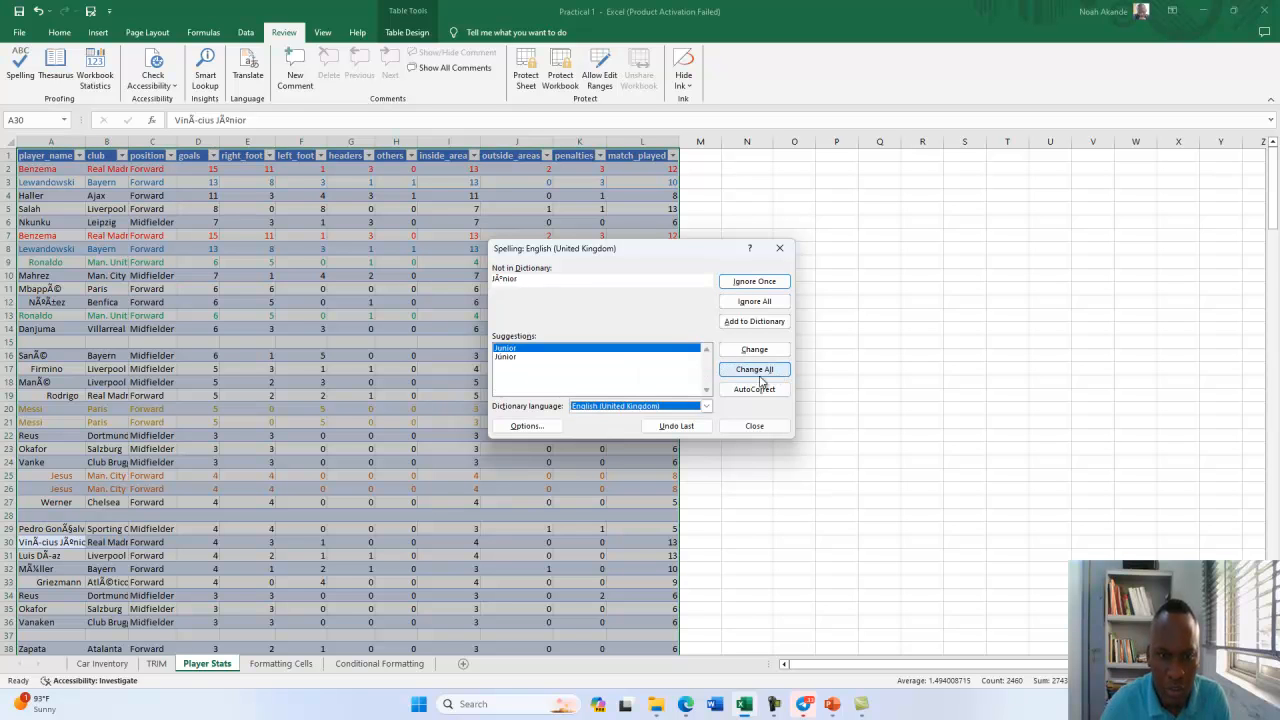
click(775, 370)
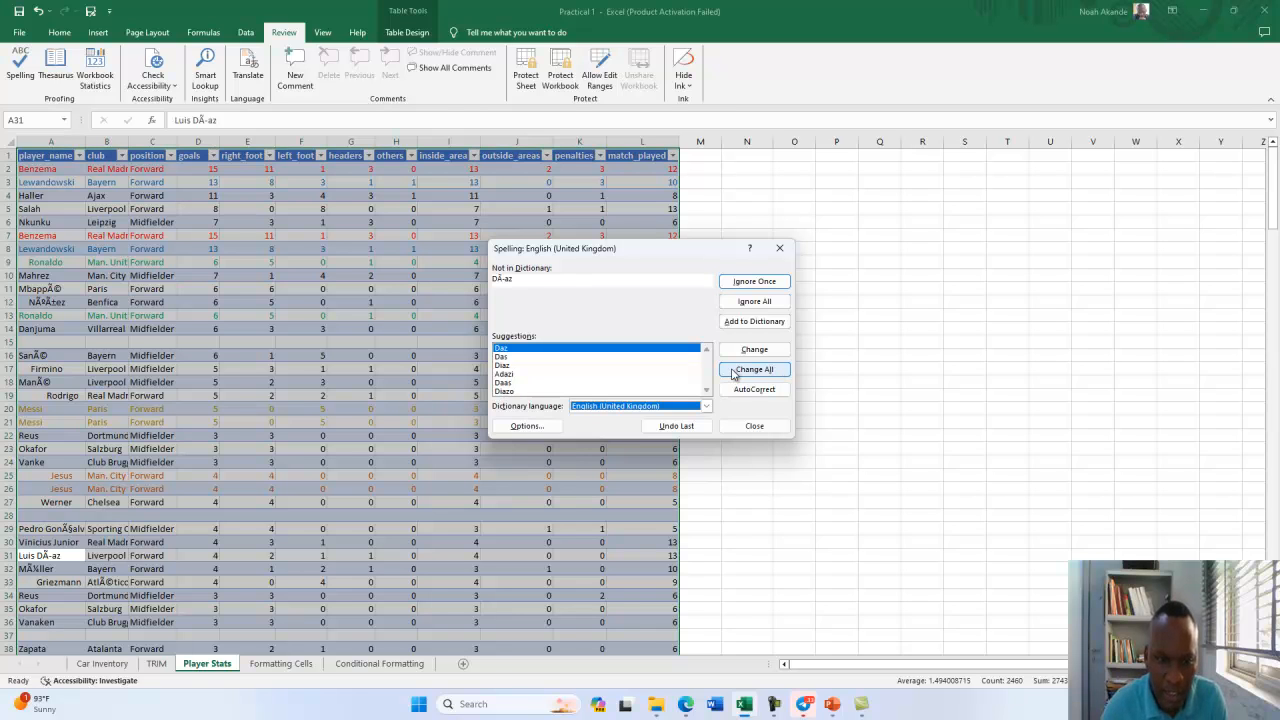
click(497, 366)
click(765, 370)
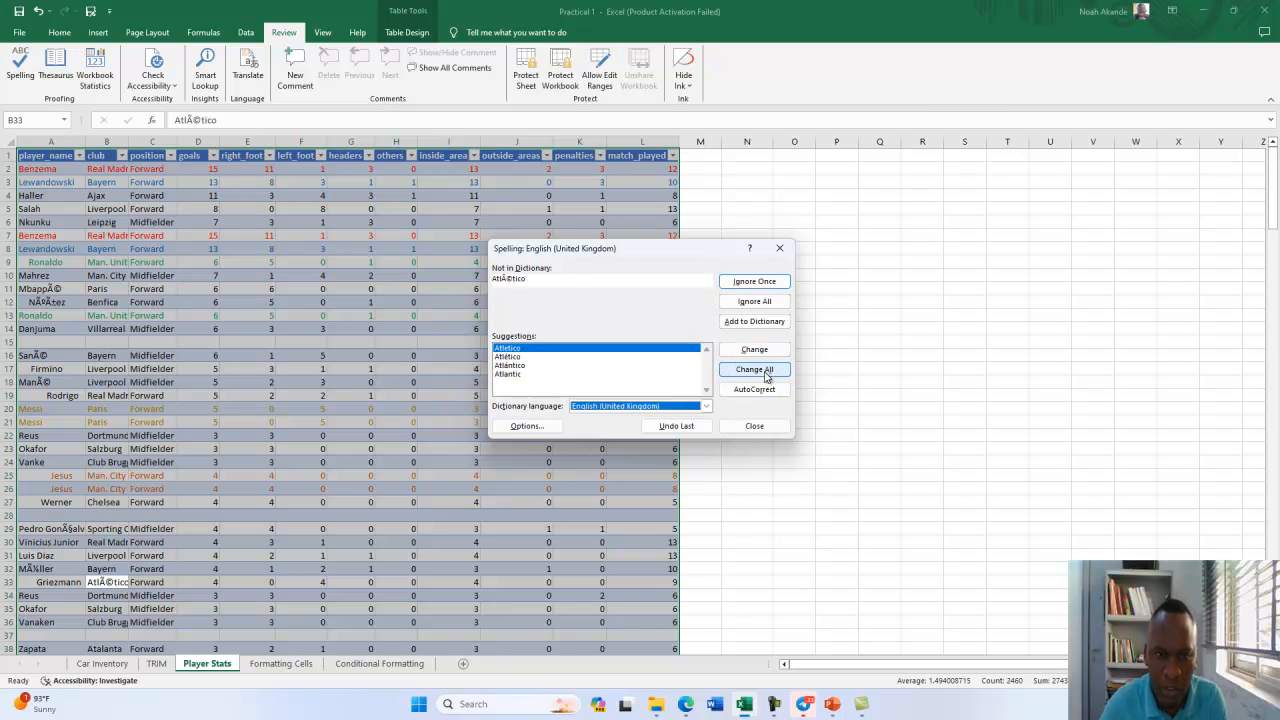
click(755, 370)
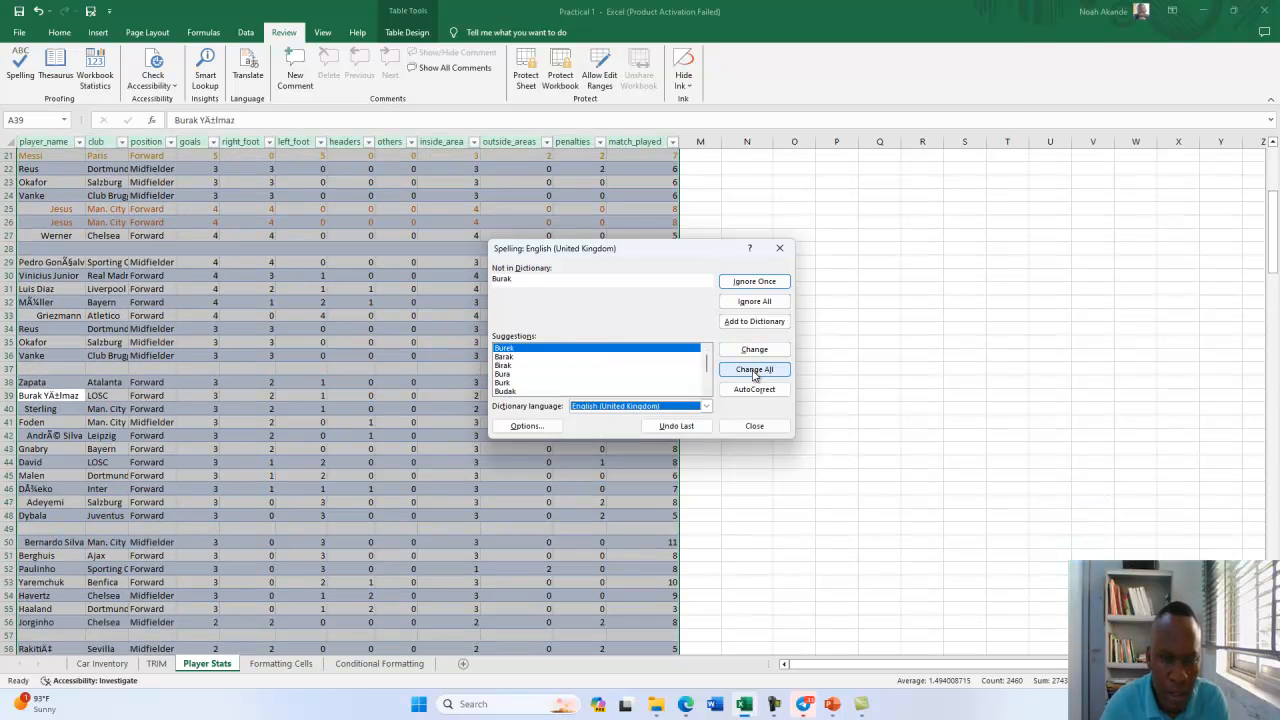
click(754, 281)
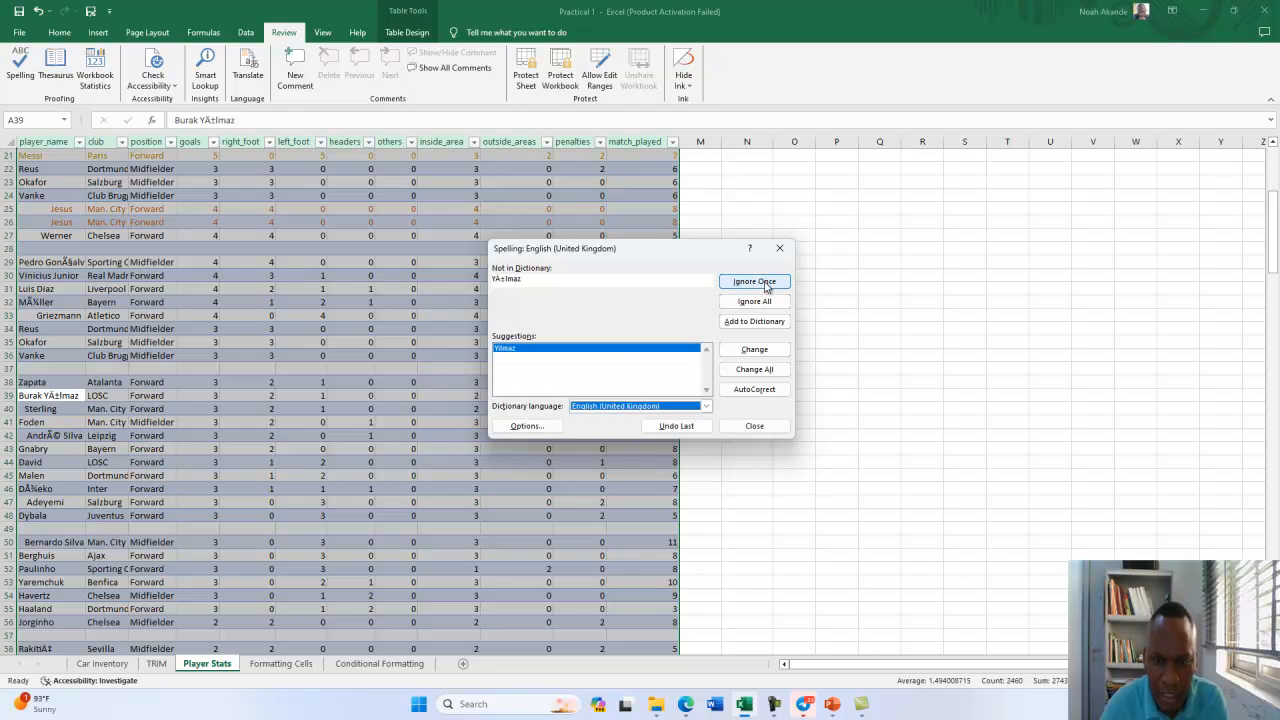
click(765, 285)
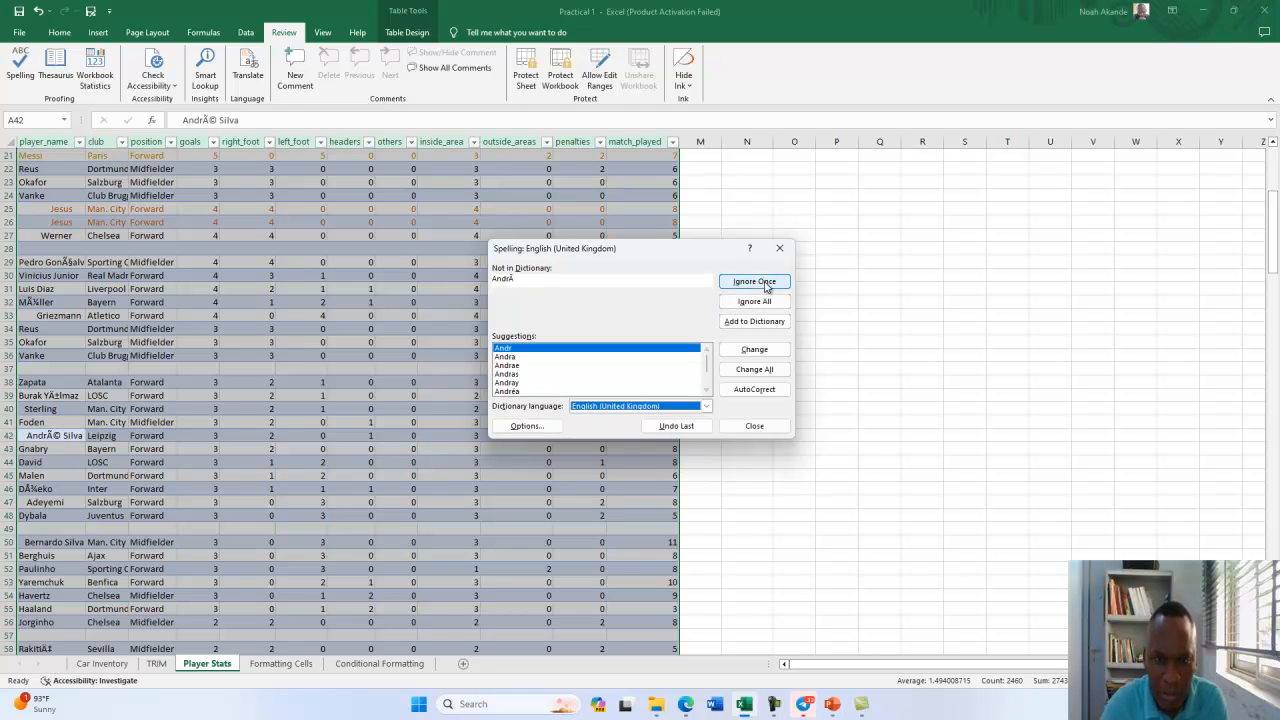
click(511, 374)
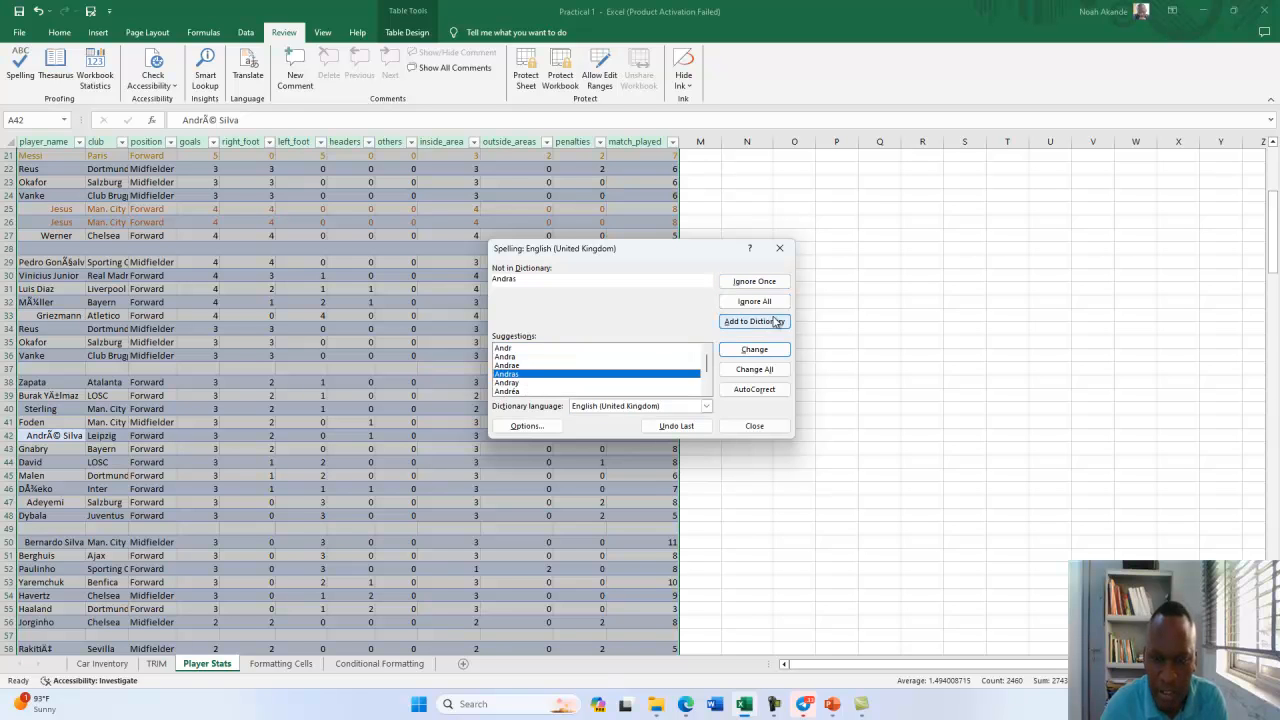
click(772, 370)
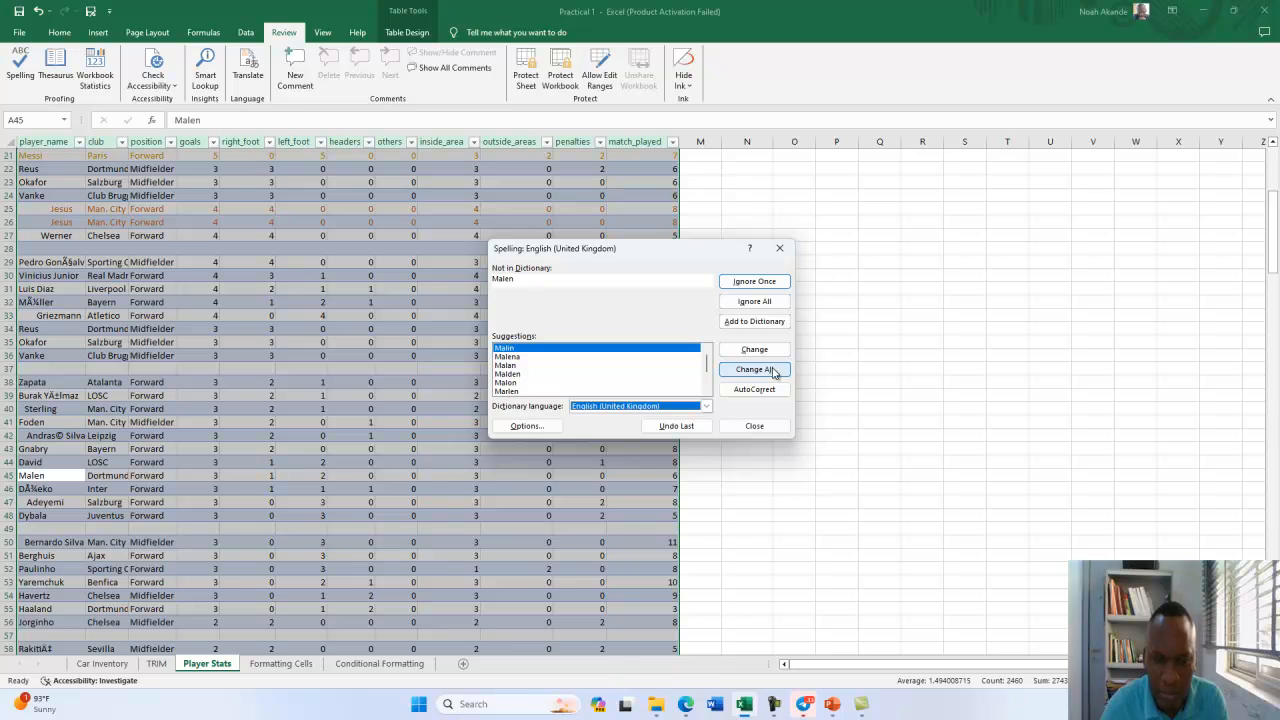
Ignore all occurrences of Malen, and apply Change All to turn Haaland into Hasland and the garbled entry in A58 into Rakitic.
click(775, 302)
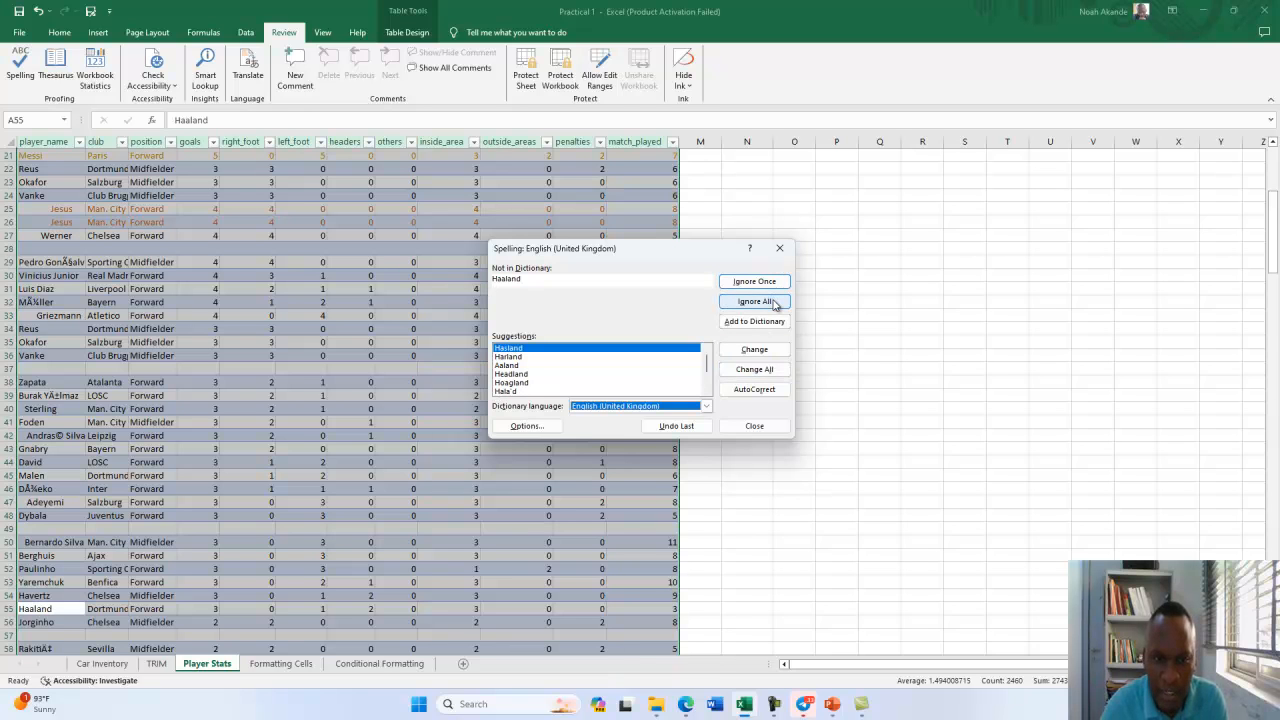
click(767, 370)
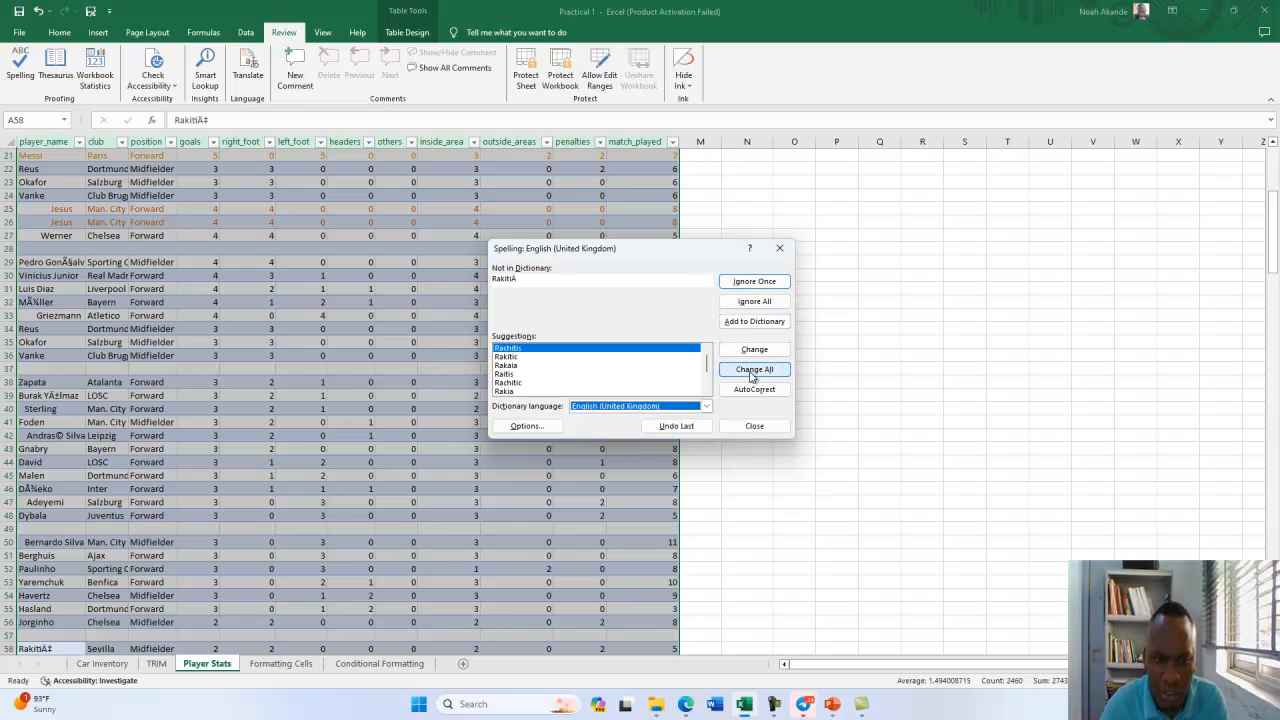
click(508, 358)
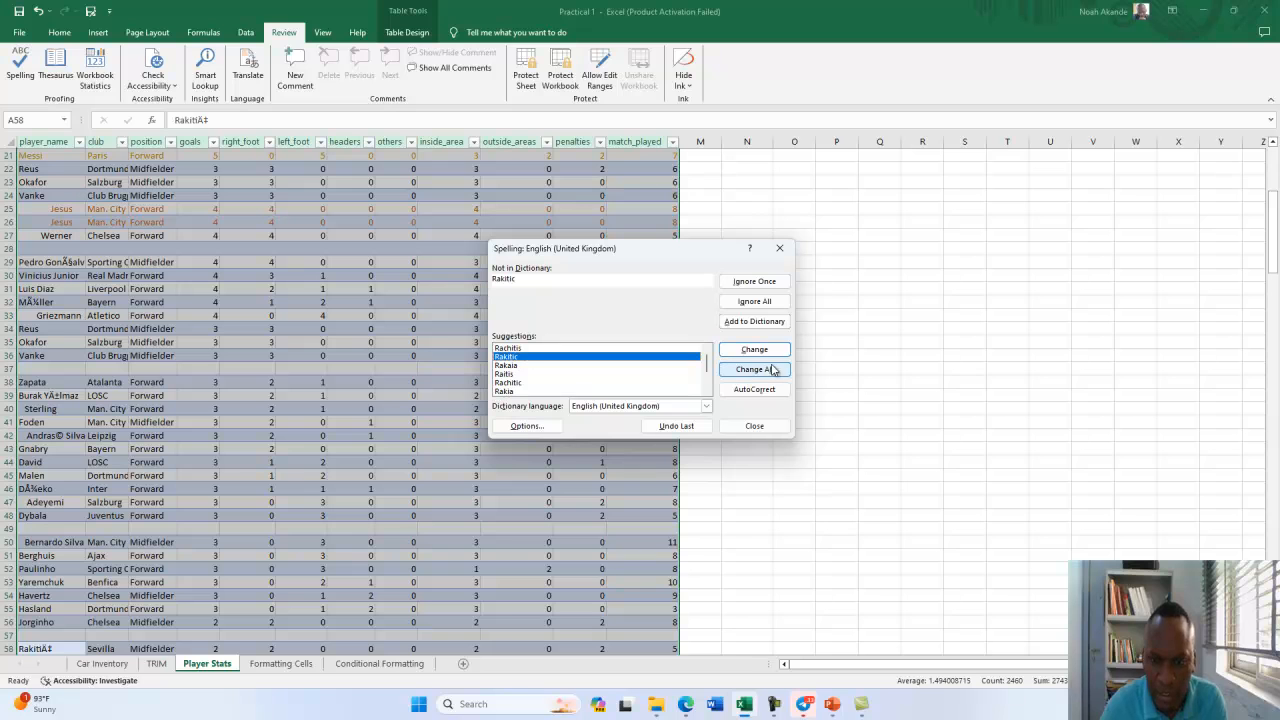
click(777, 370)
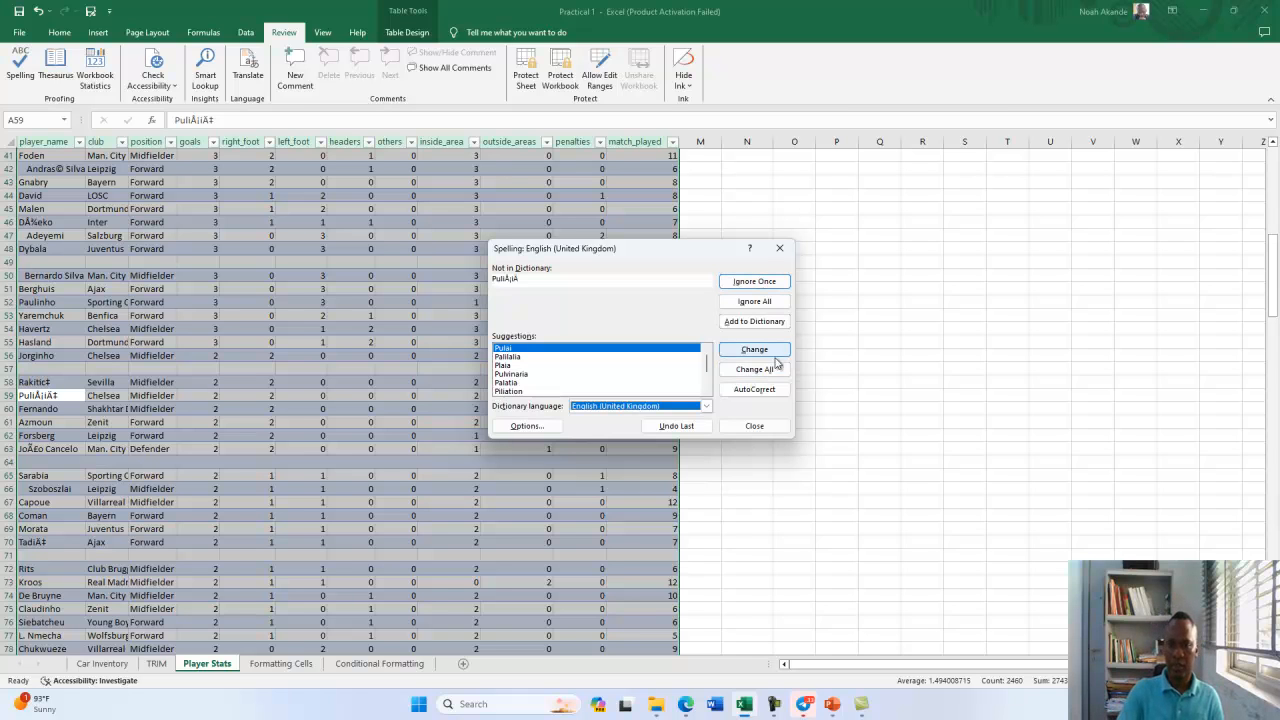
Apply Change All with Joao to the garbled first name in A63, ignoring all occurrences of the garbled A59 entry, Shakhtar and Cancelo.
click(778, 302)
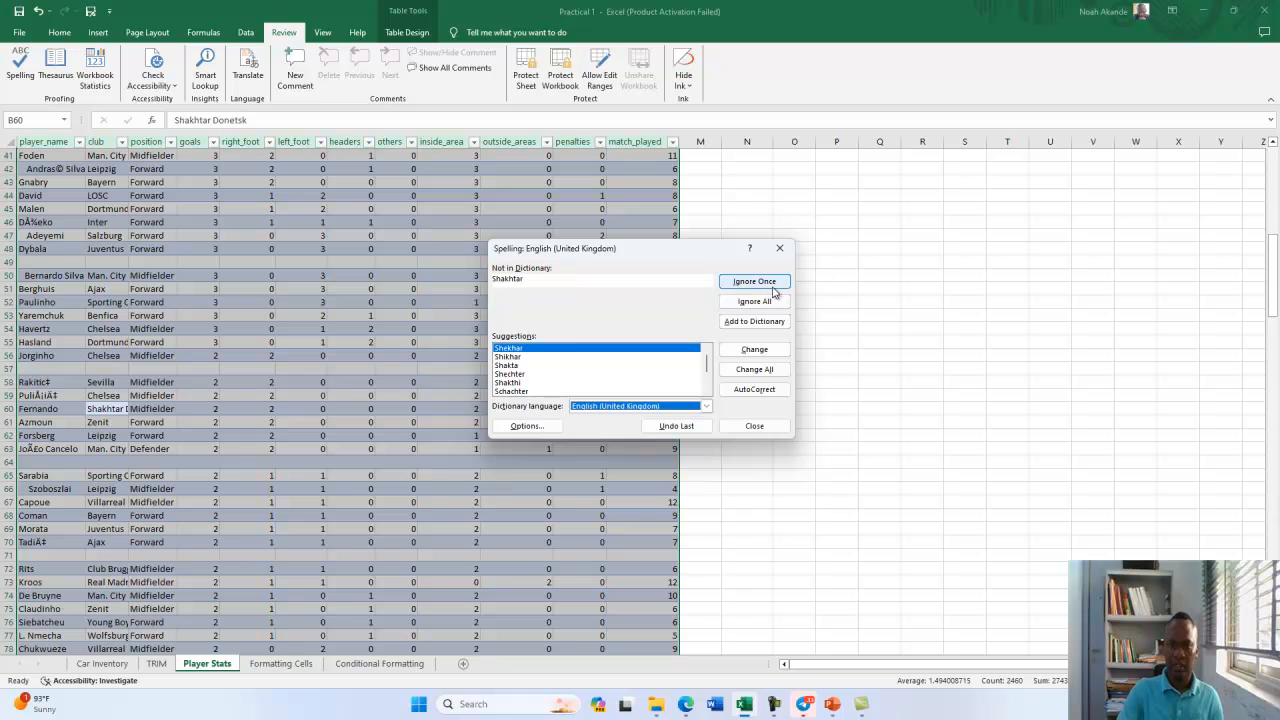
click(780, 303)
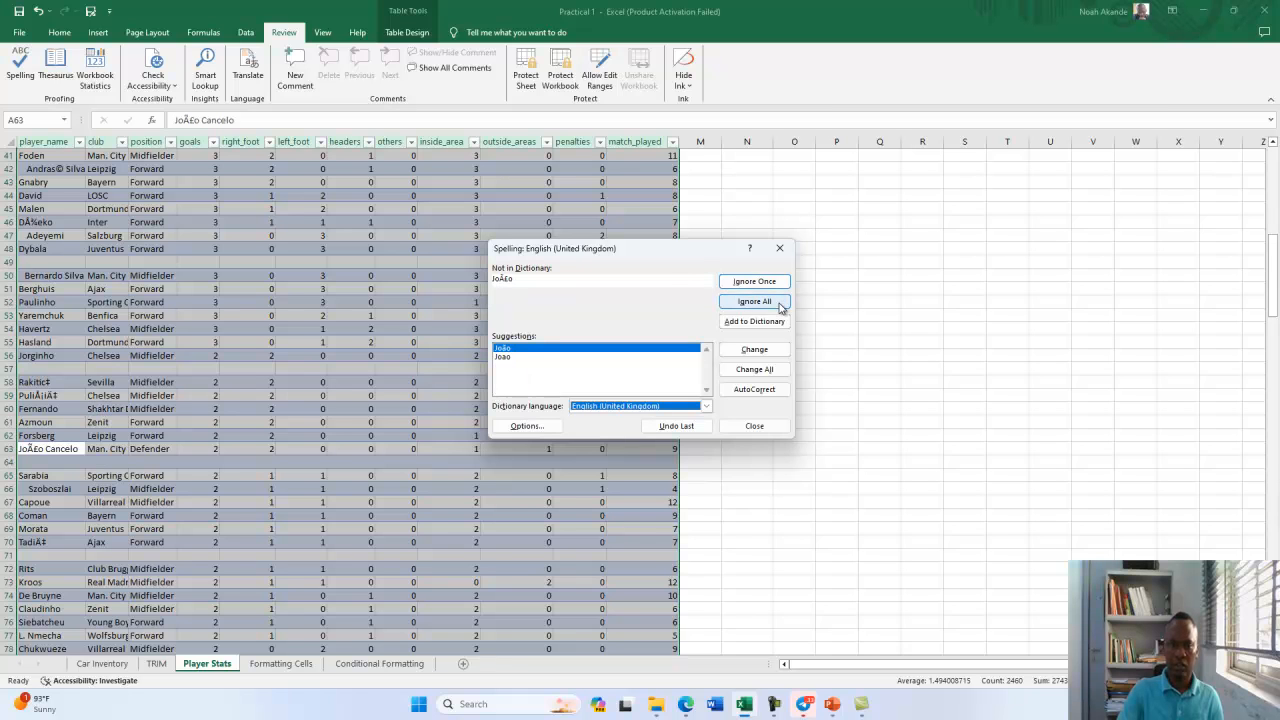
click(510, 357)
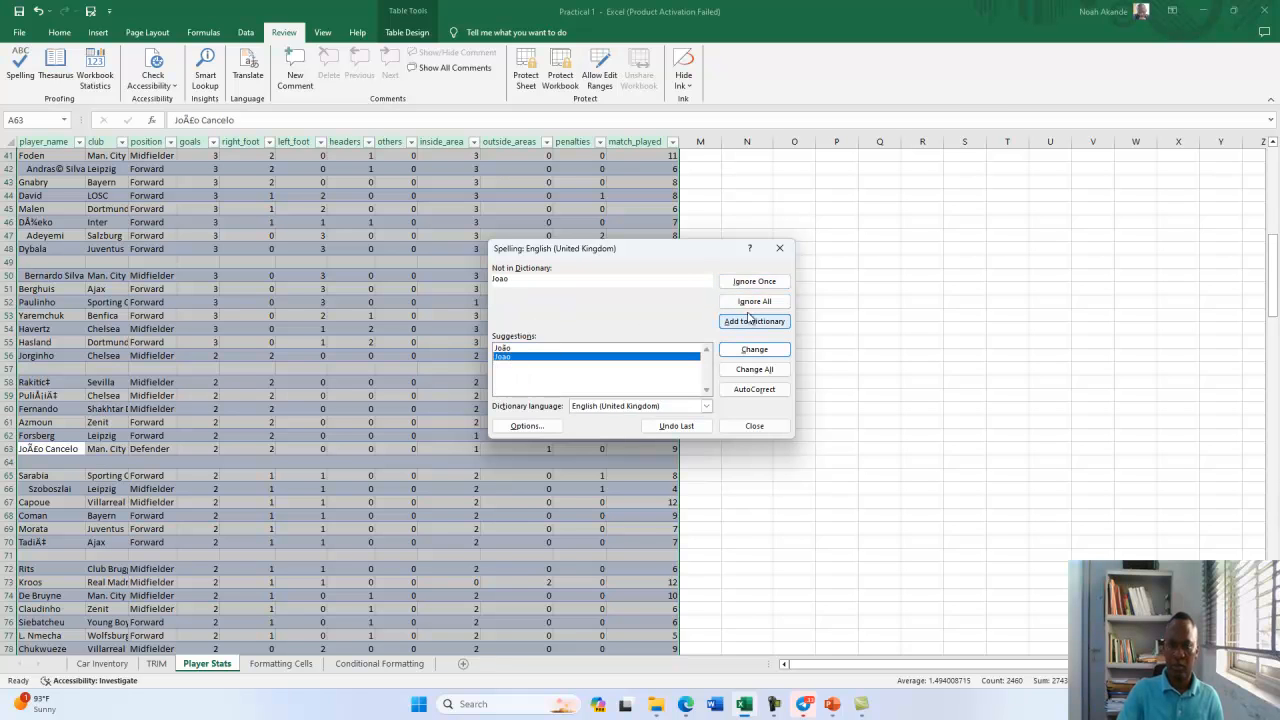
click(768, 370)
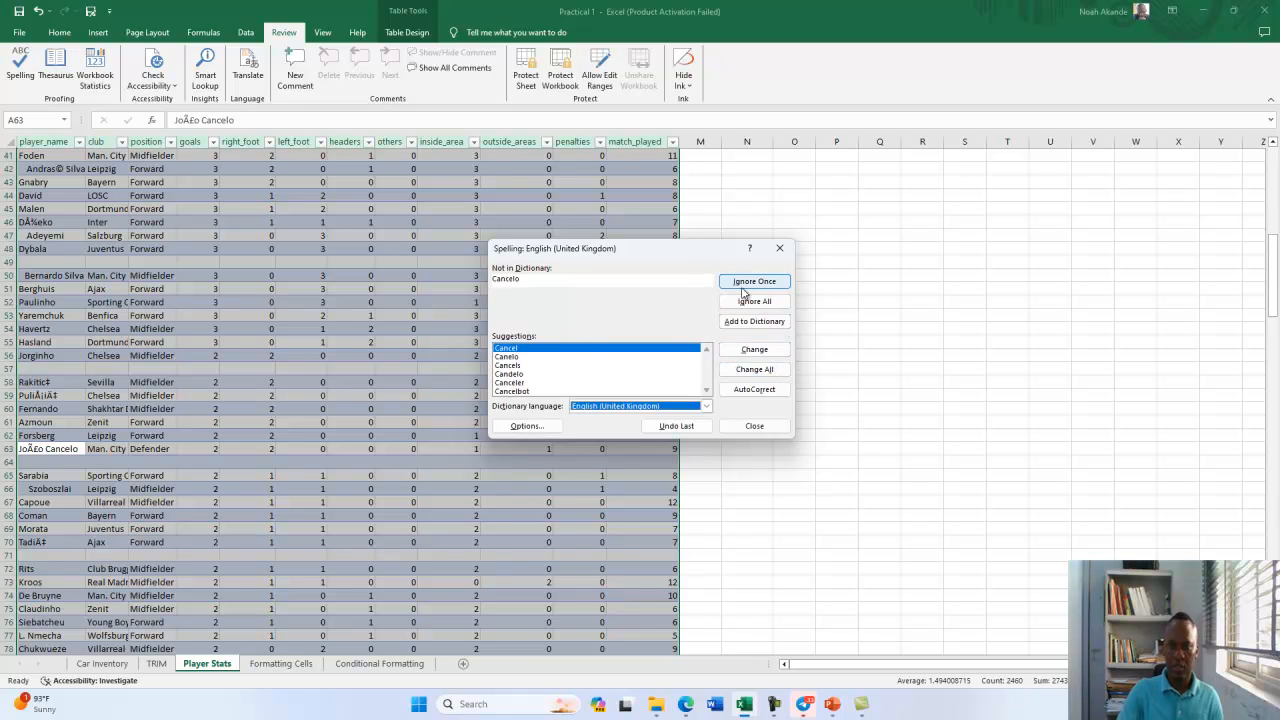
click(771, 302)
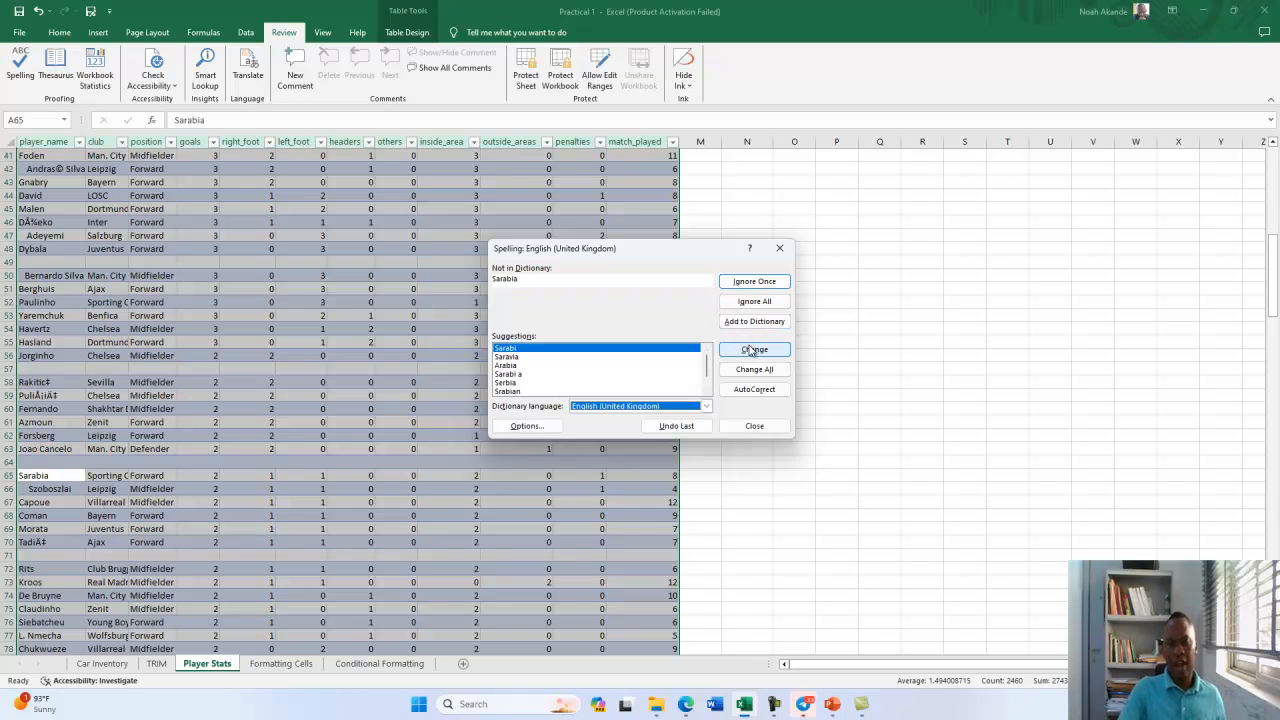
End the spelling check at Sarabia and deselect the table by selecting the single cell I55.
click(754, 428)
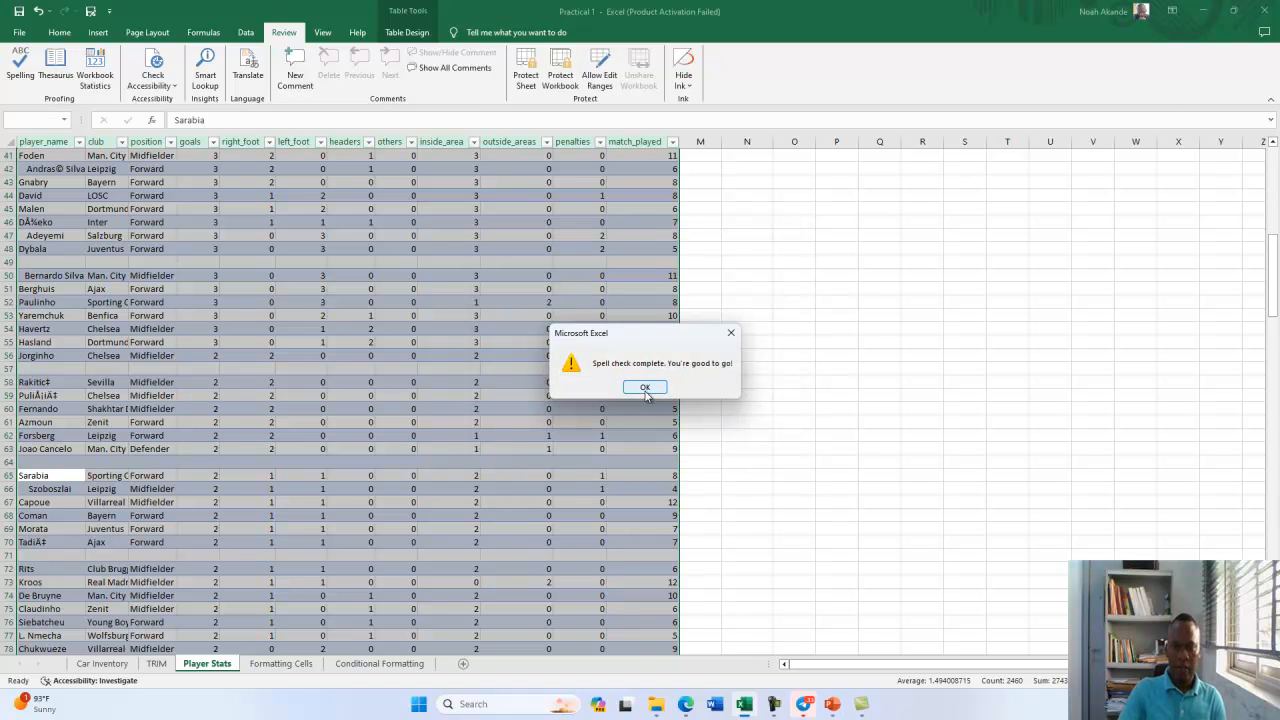
click(645, 388)
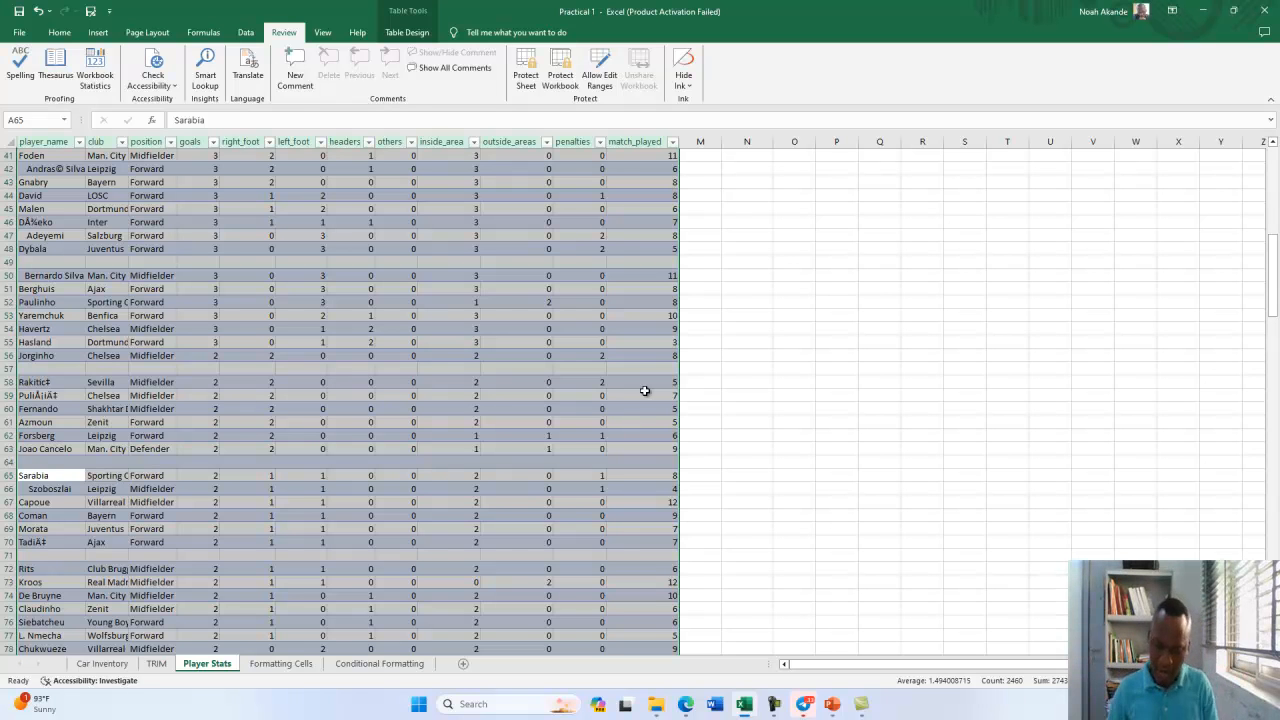
click(562, 394)
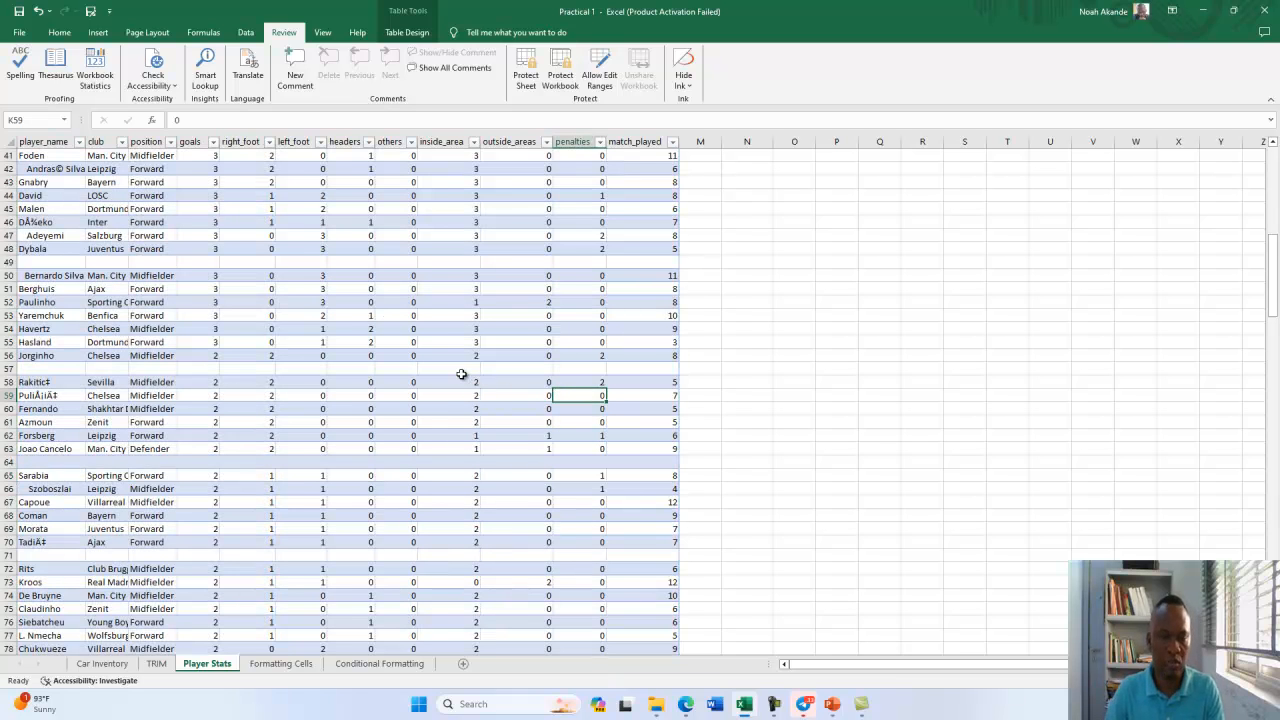
click(435, 343)
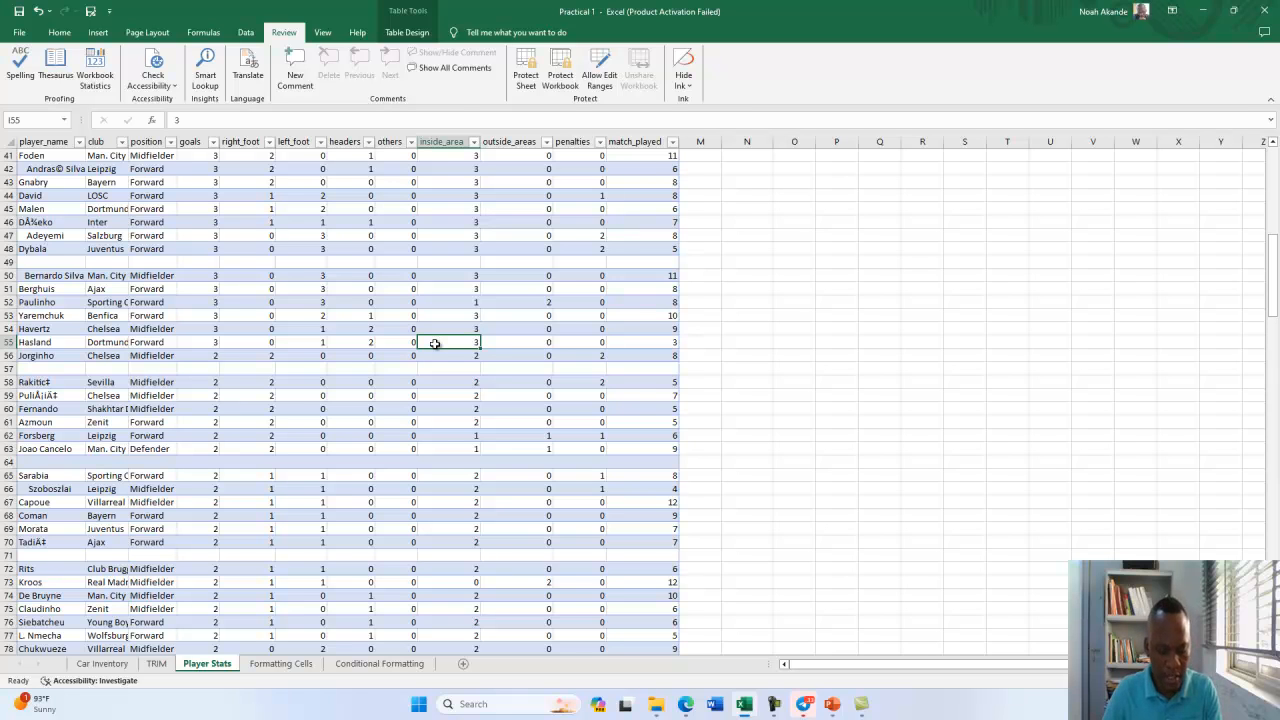
Open Find and Replace in replace mode and enter Mbappe as the text to find.
key(ctrl+f)
click(557, 434)
click(568, 456)
double_click(558, 455)
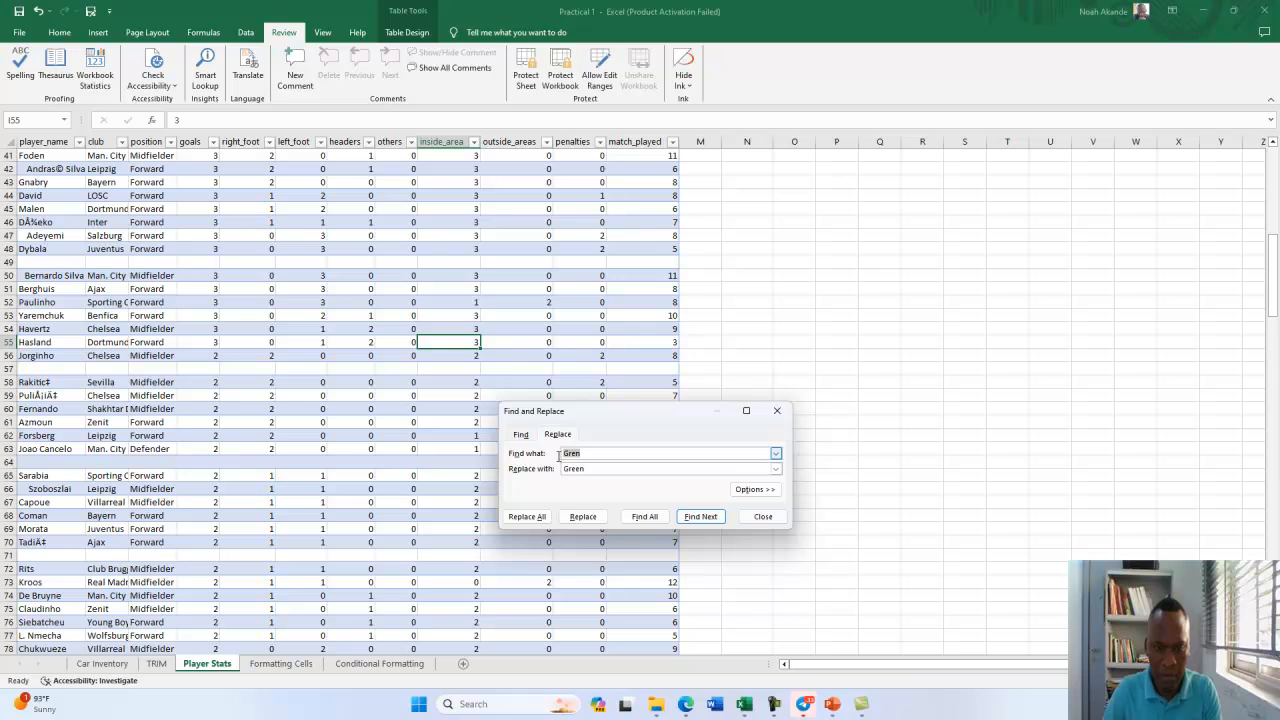
text(Mbappe)
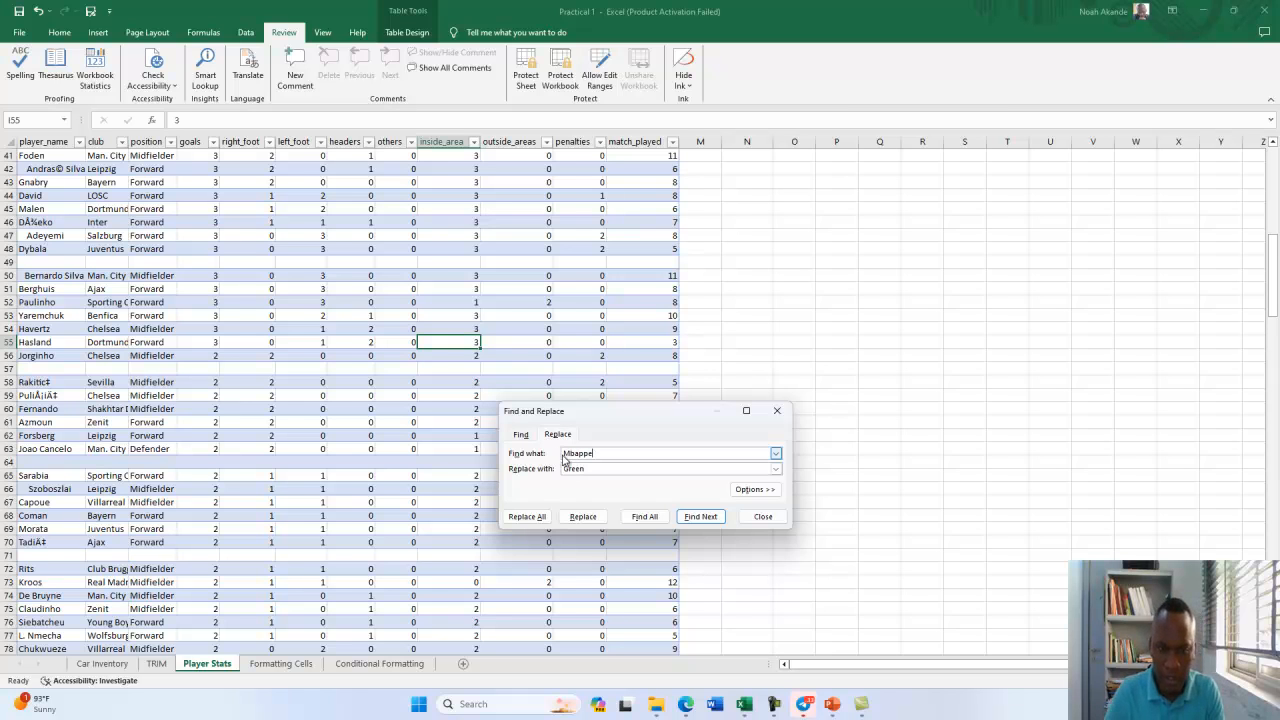
Use the garbled Mbappé entry copied from A11 as the search text and replace all occurrences with Mbappe.
scroll(250, 400, up, 11)
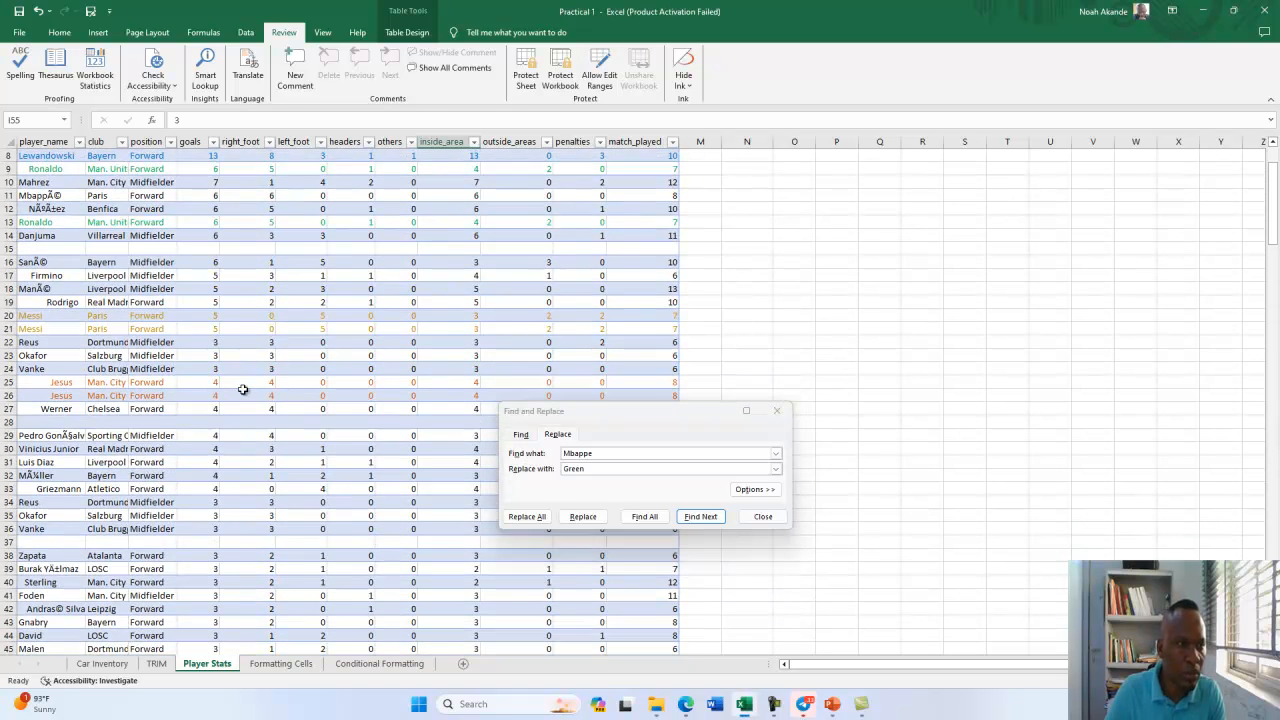
scroll(243, 389, up, 3)
click(58, 289)
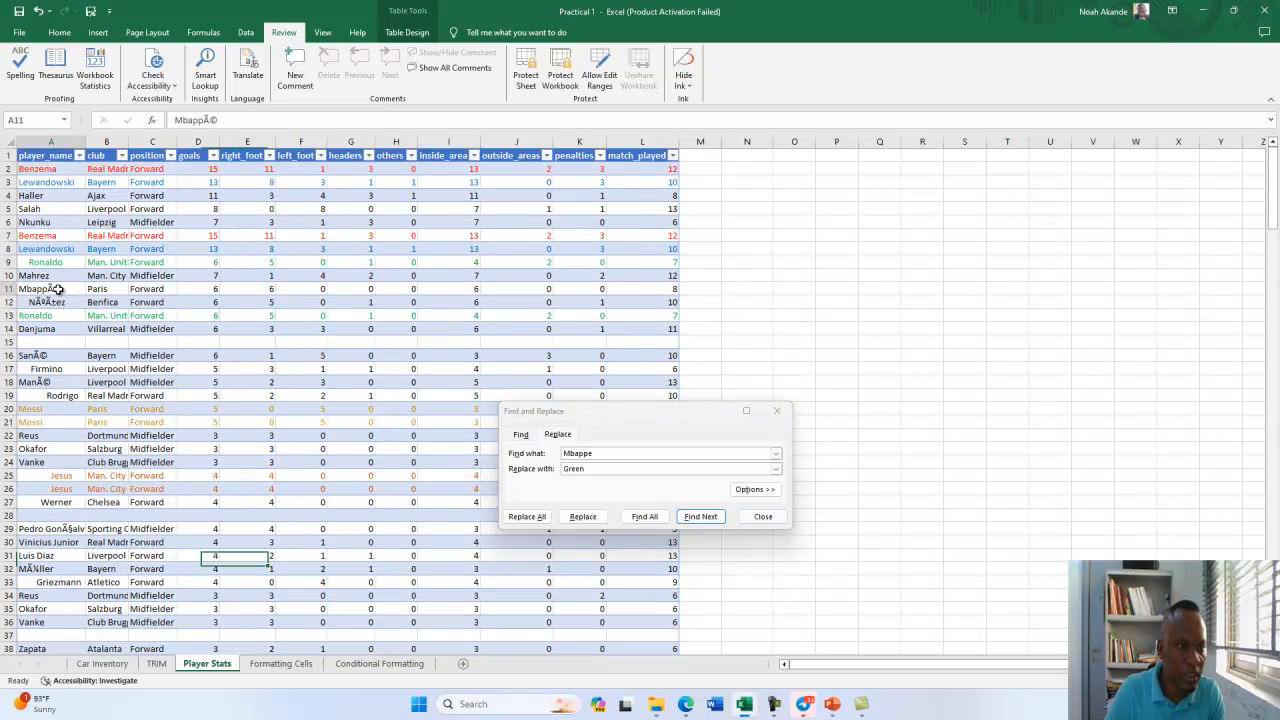
key(ctrl+c)
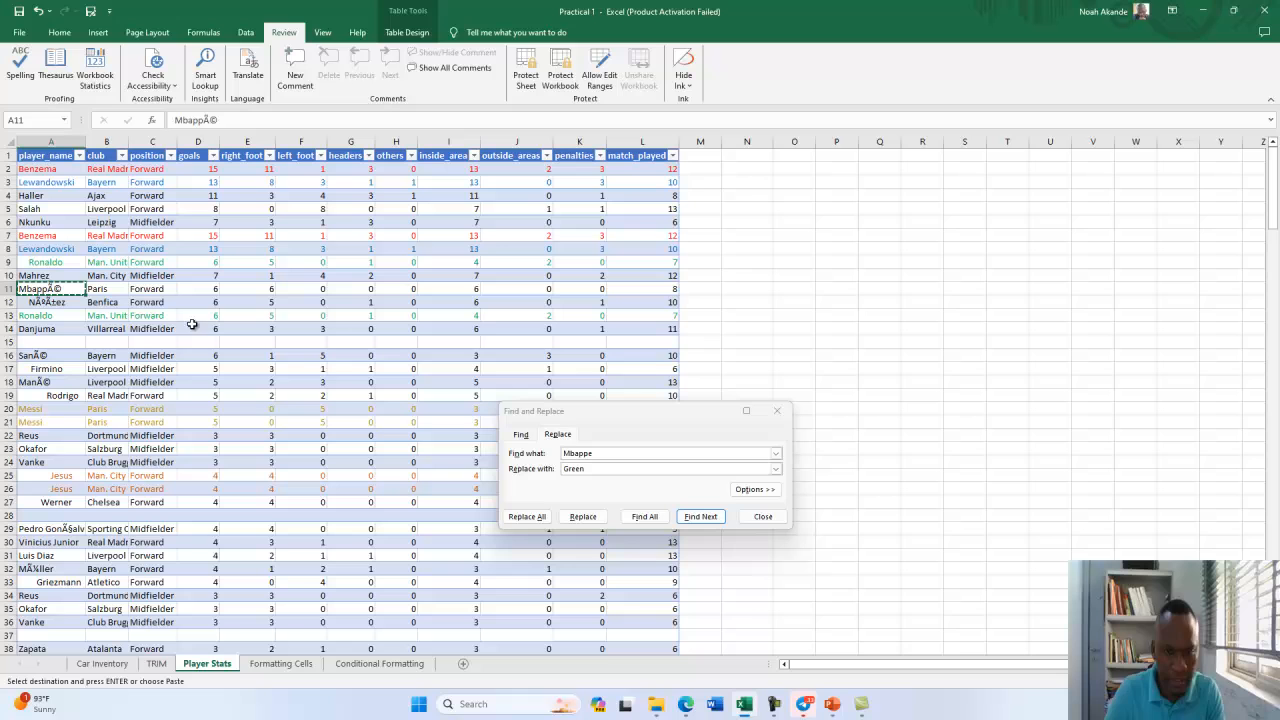
click(573, 455)
key(ctrl+v)
double_click(562, 469)
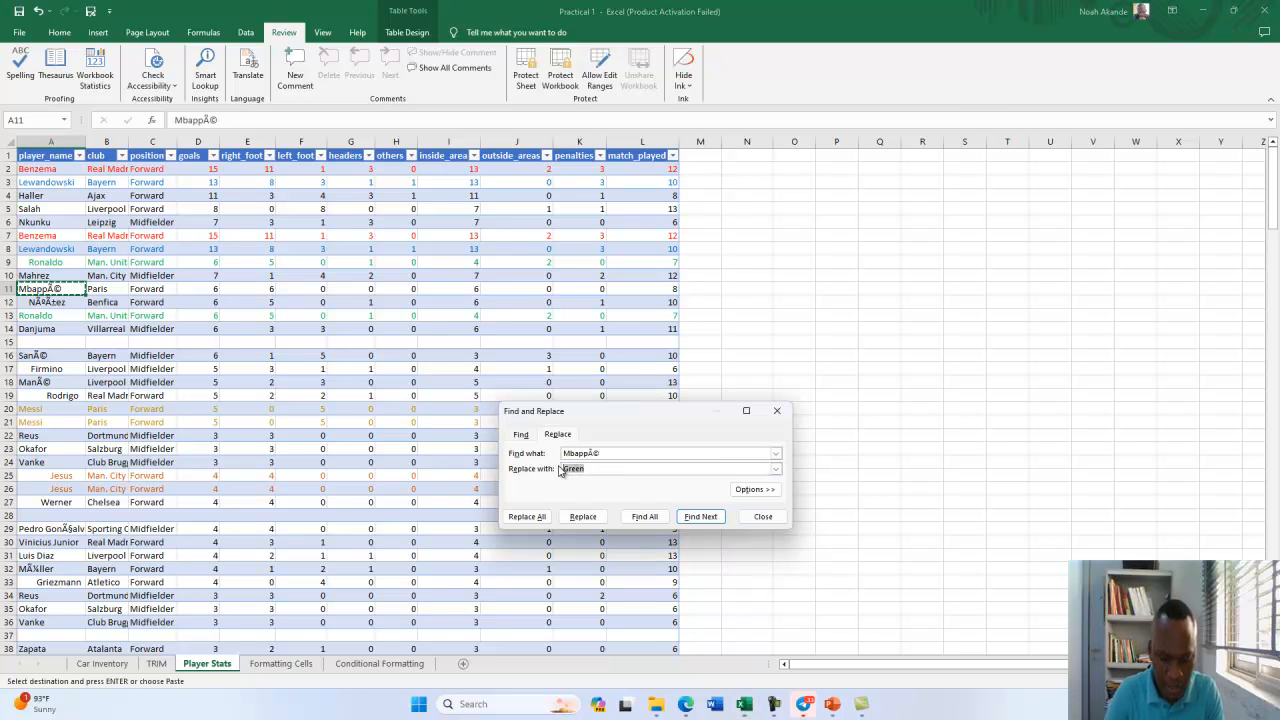
text(Mbappe)
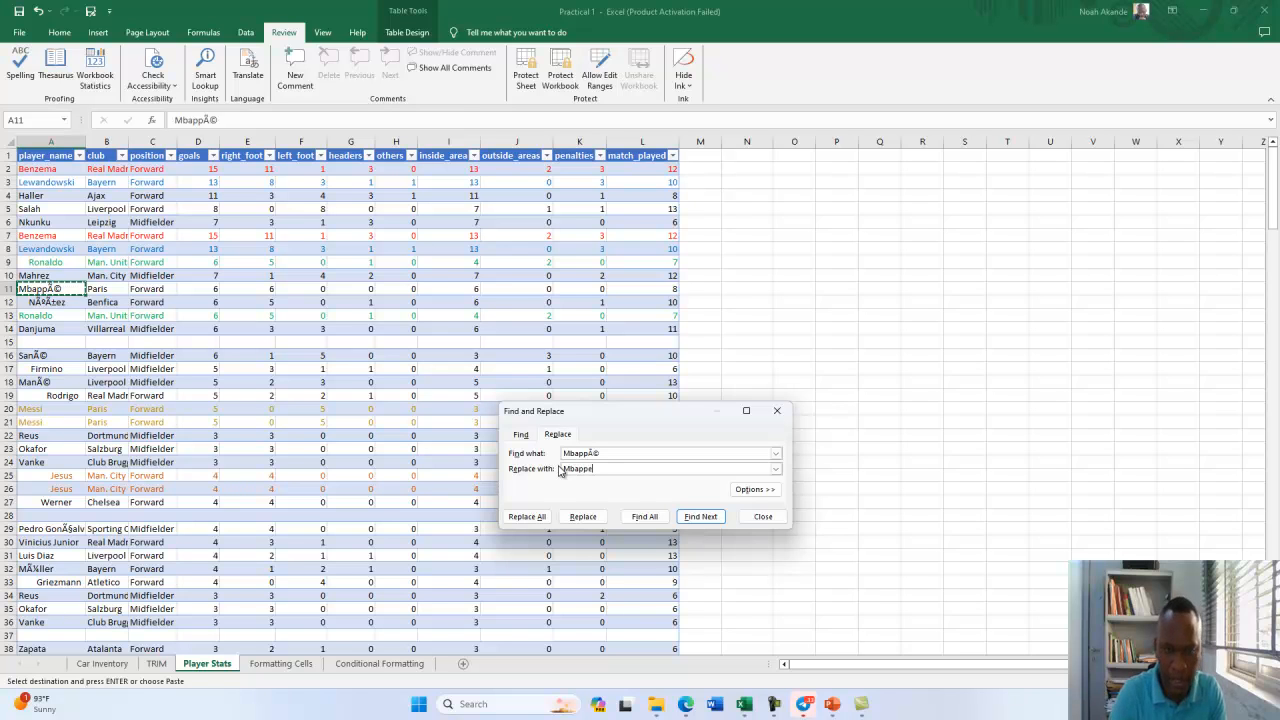
click(527, 516)
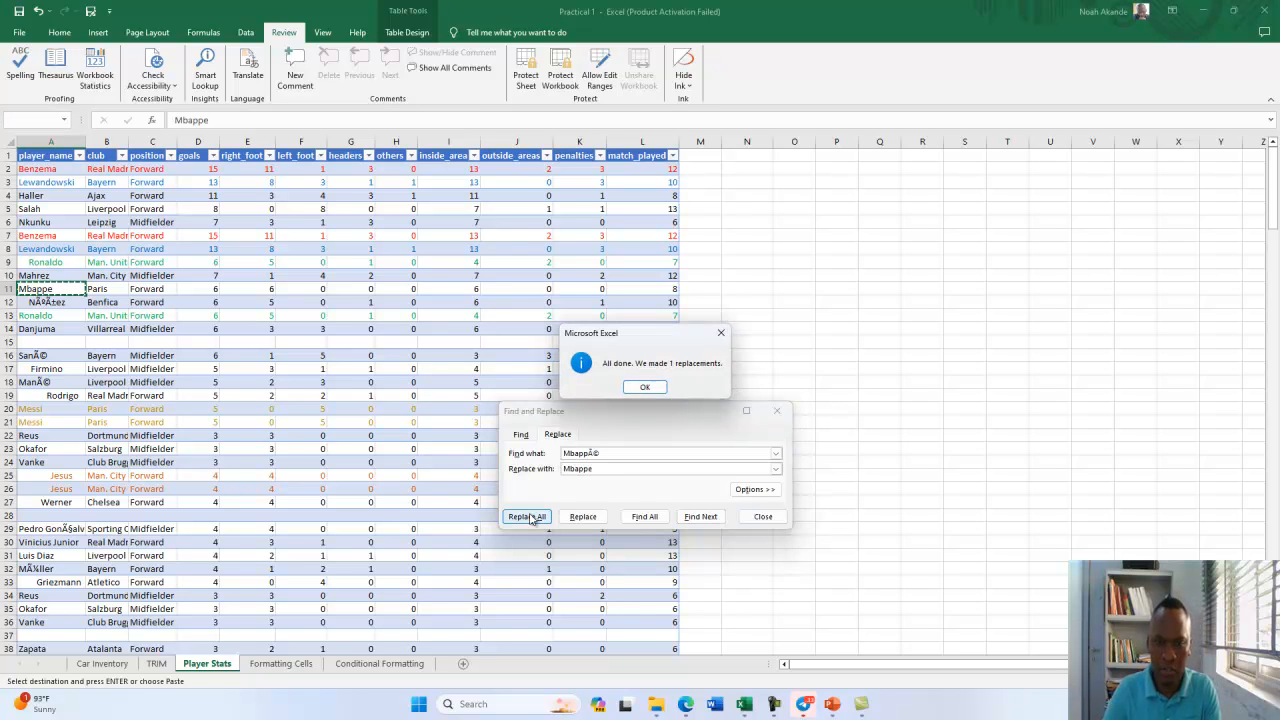
Use the garbled Sané entry copied from A16 as the search text and replace all occurrences with Sane.
click(645, 390)
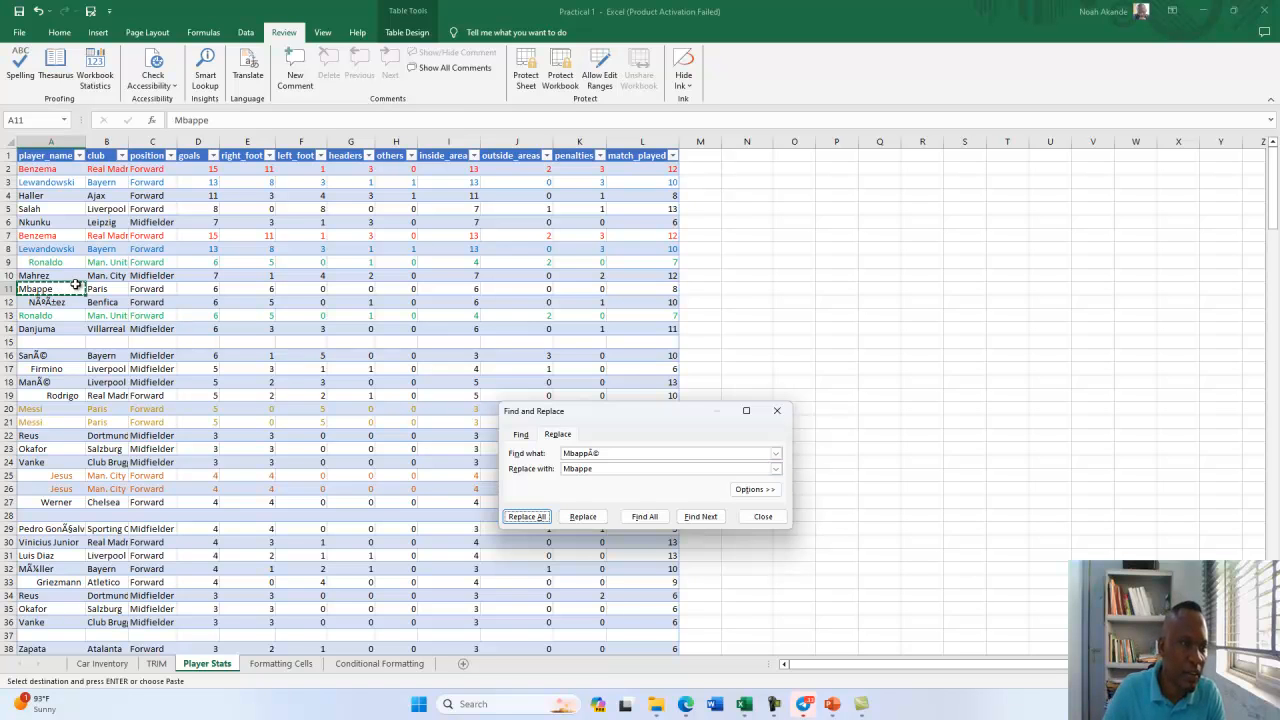
click(75, 354)
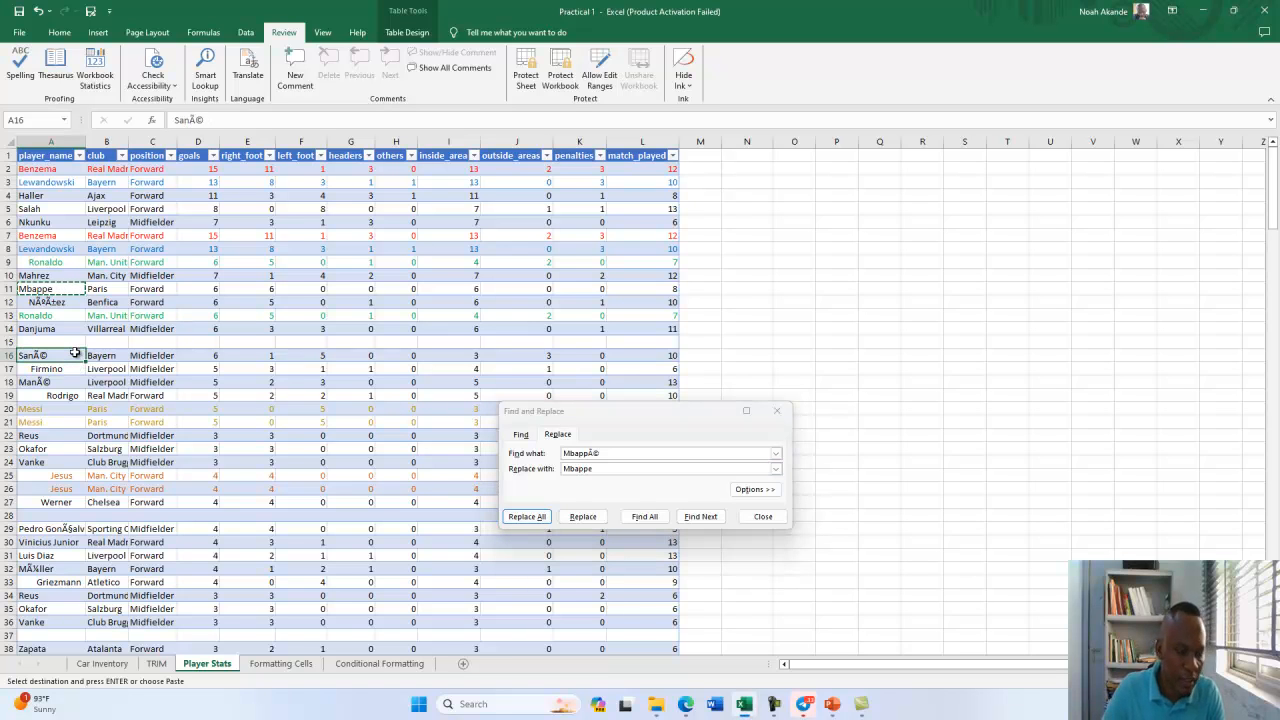
drag(610, 453, 545, 453)
key(ctrl+v)
double_click(561, 468)
key(ctrl+v)
key(BackSpace)
key(BackSpace)
text(e)
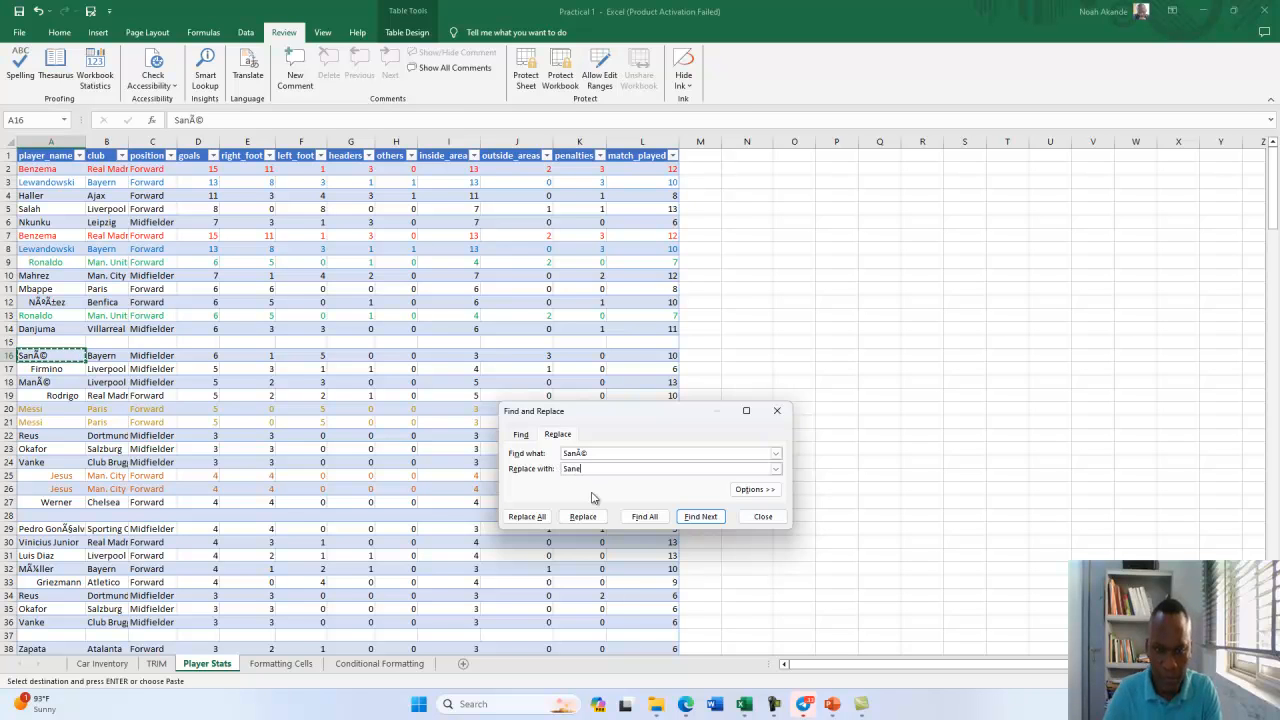
click(527, 516)
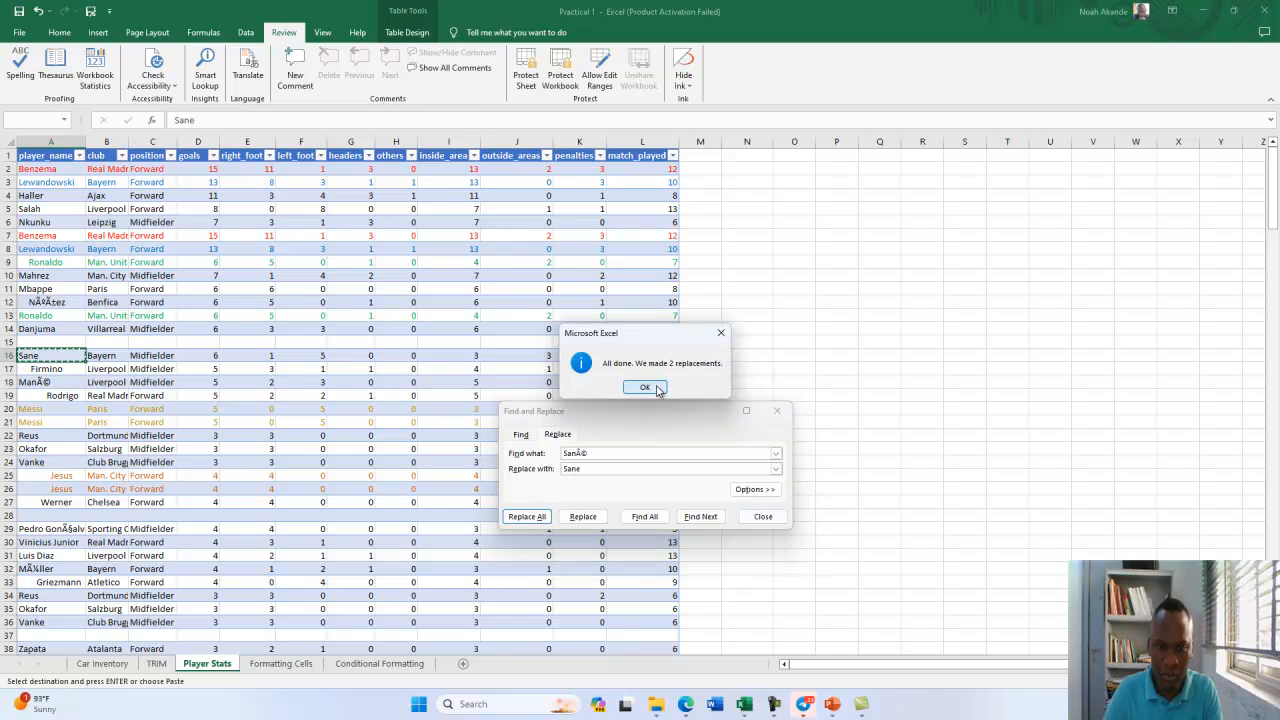
click(651, 388)
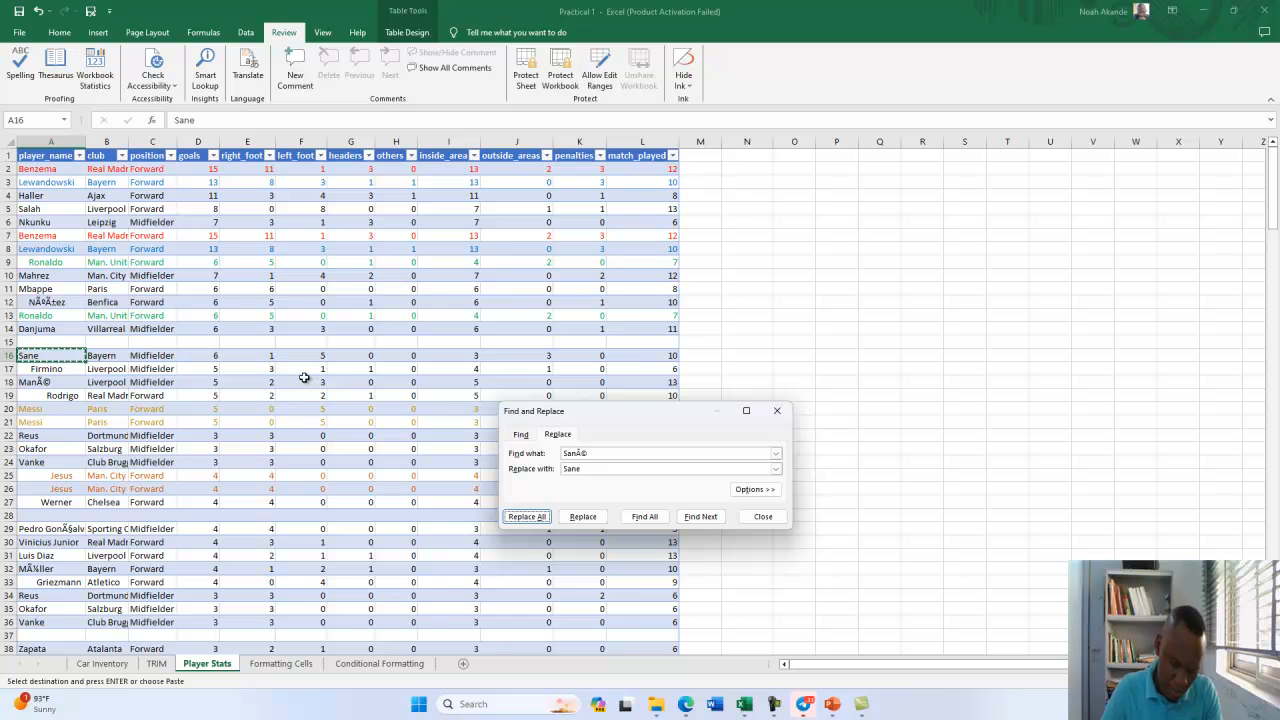
Replace all occurrences of the garbled Mané entry copied from A18 with Mane and close Find and Replace.
click(55, 383)
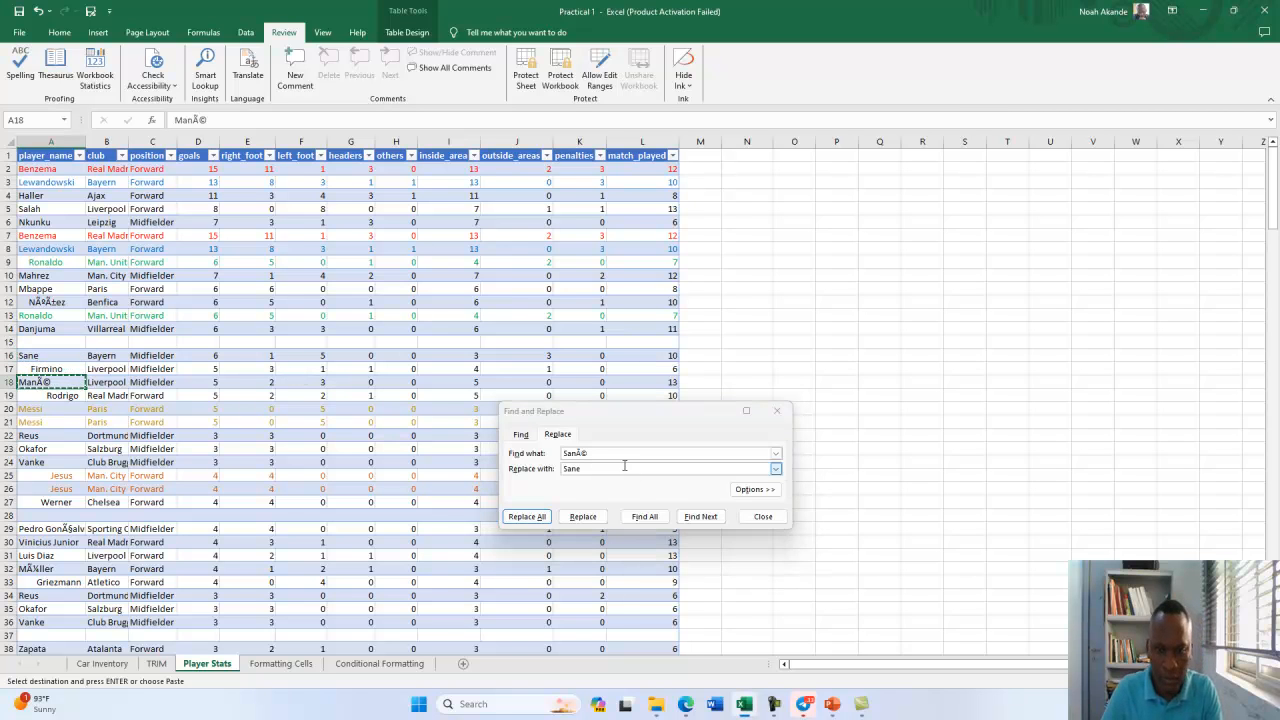
click(553, 446)
key(ctrl+v)
click(607, 468)
key(ctrl+v)
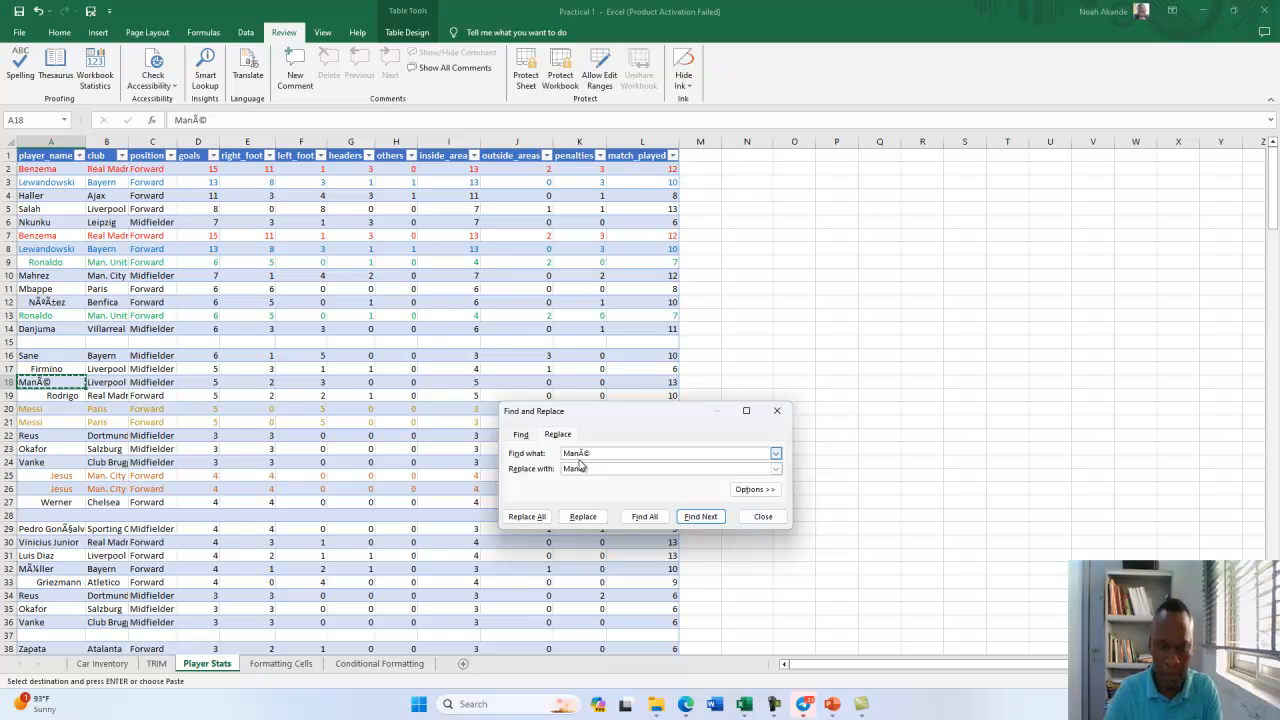
click(540, 517)
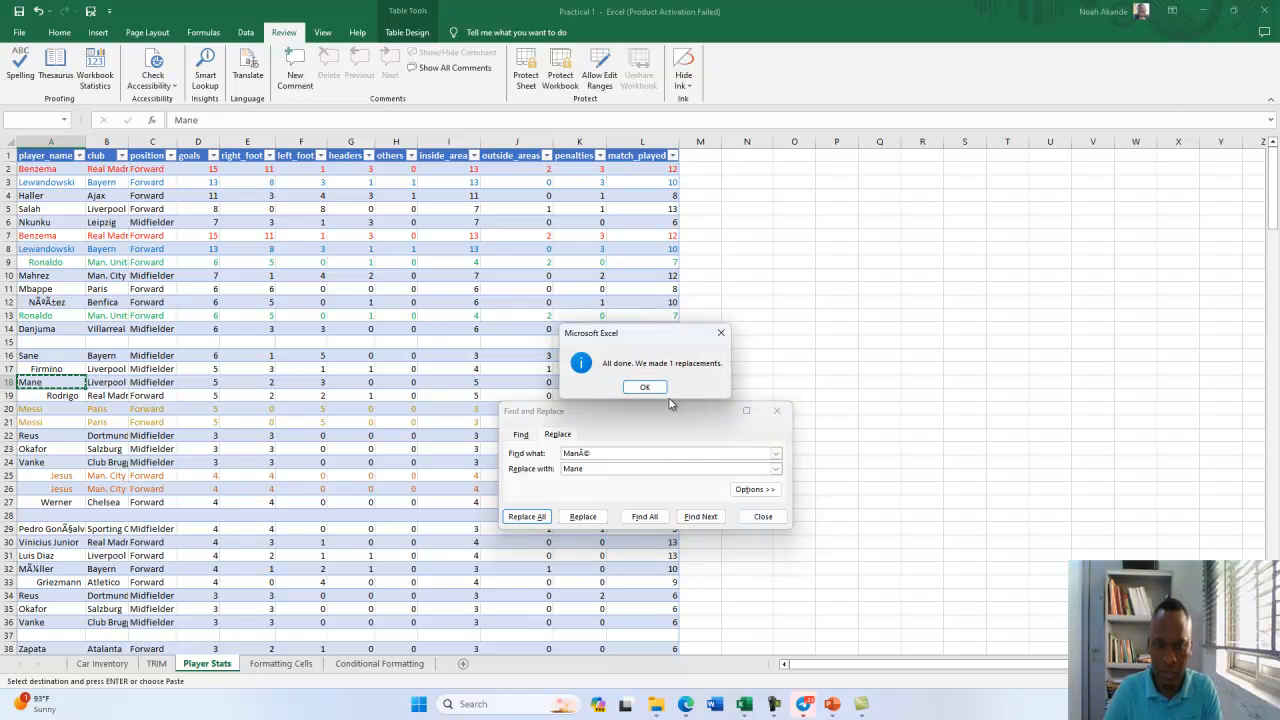
click(645, 387)
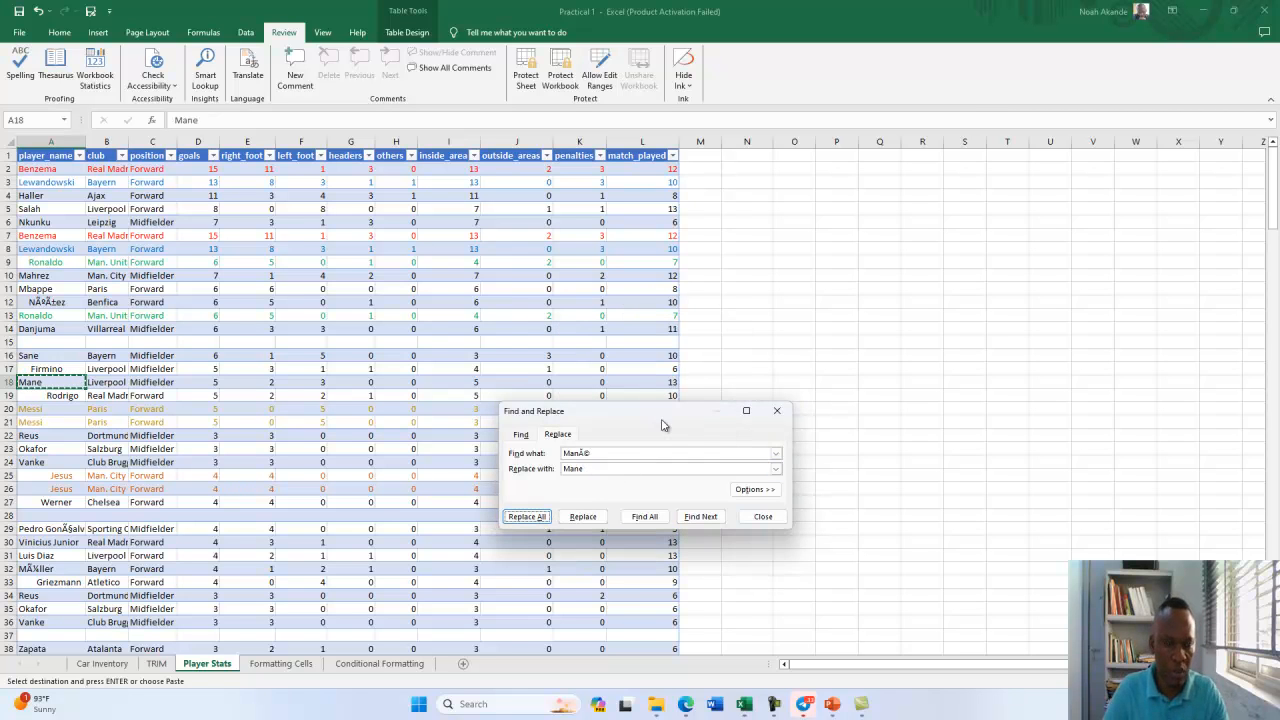
click(777, 410)
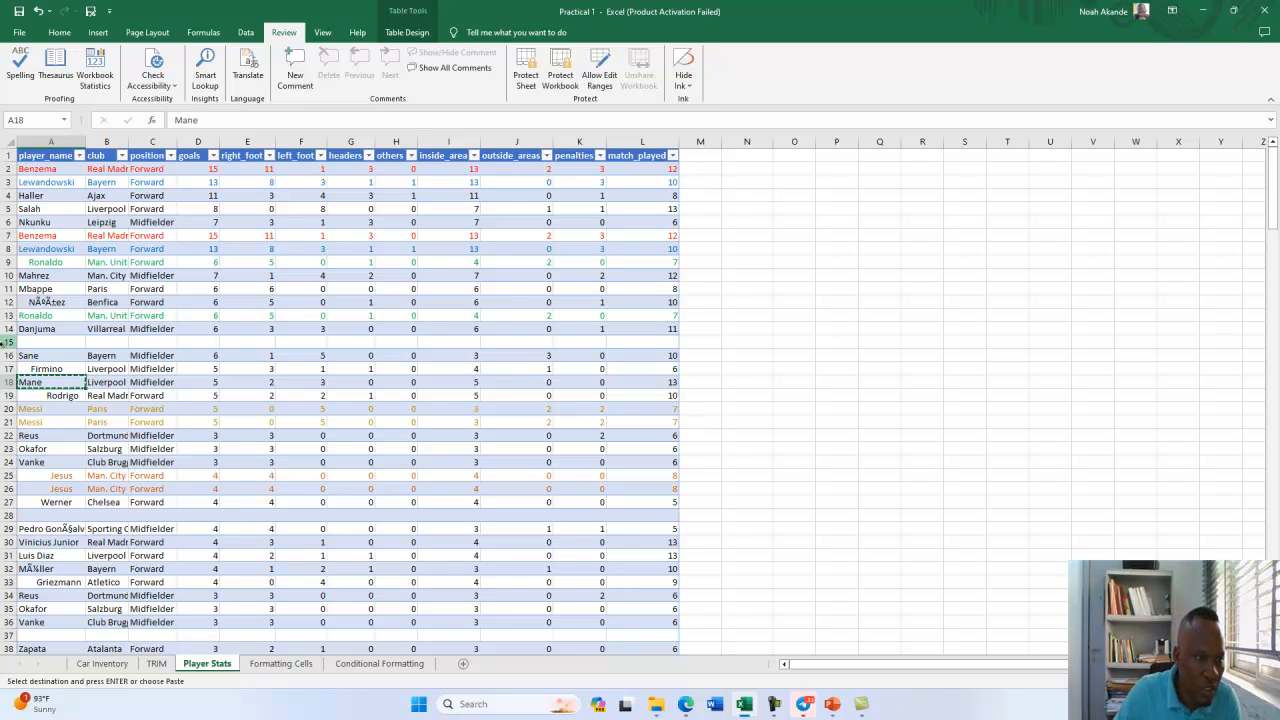
Inspect the blank rows scattered through the player table, picking out rows 15, 28, 37, 49 and 57.
click(8, 341)
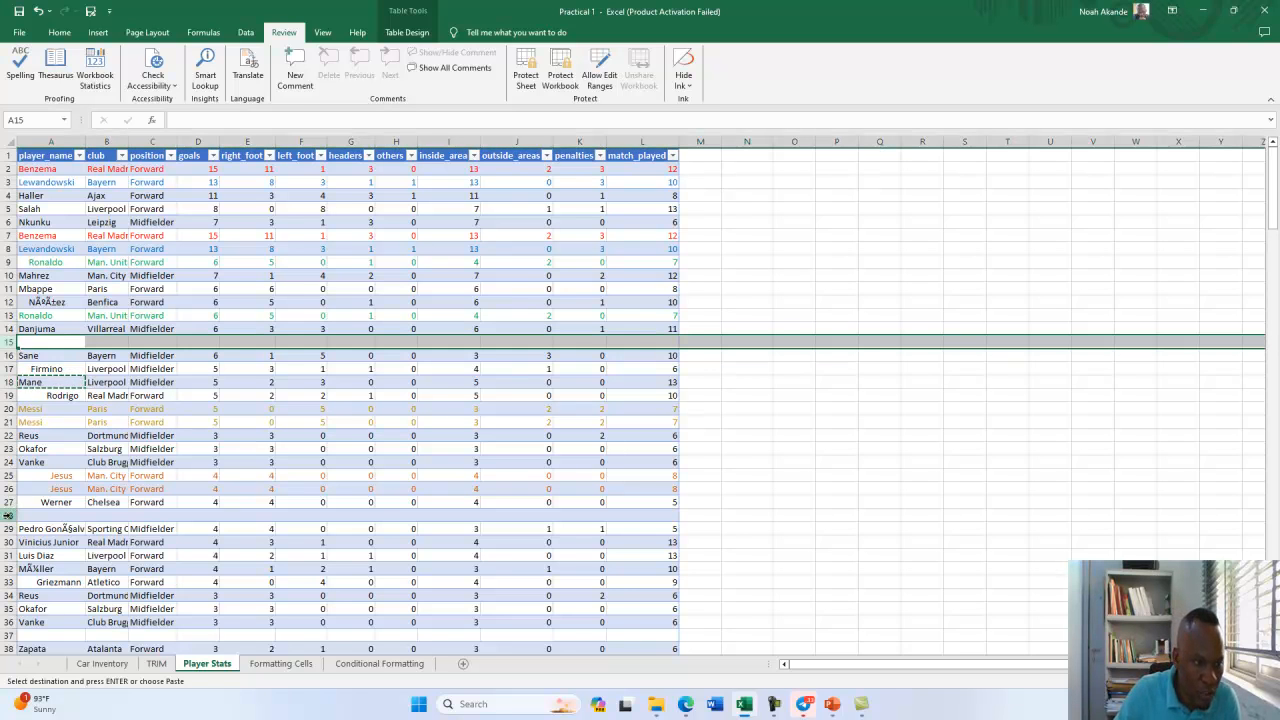
click(8, 514)
click(8, 635)
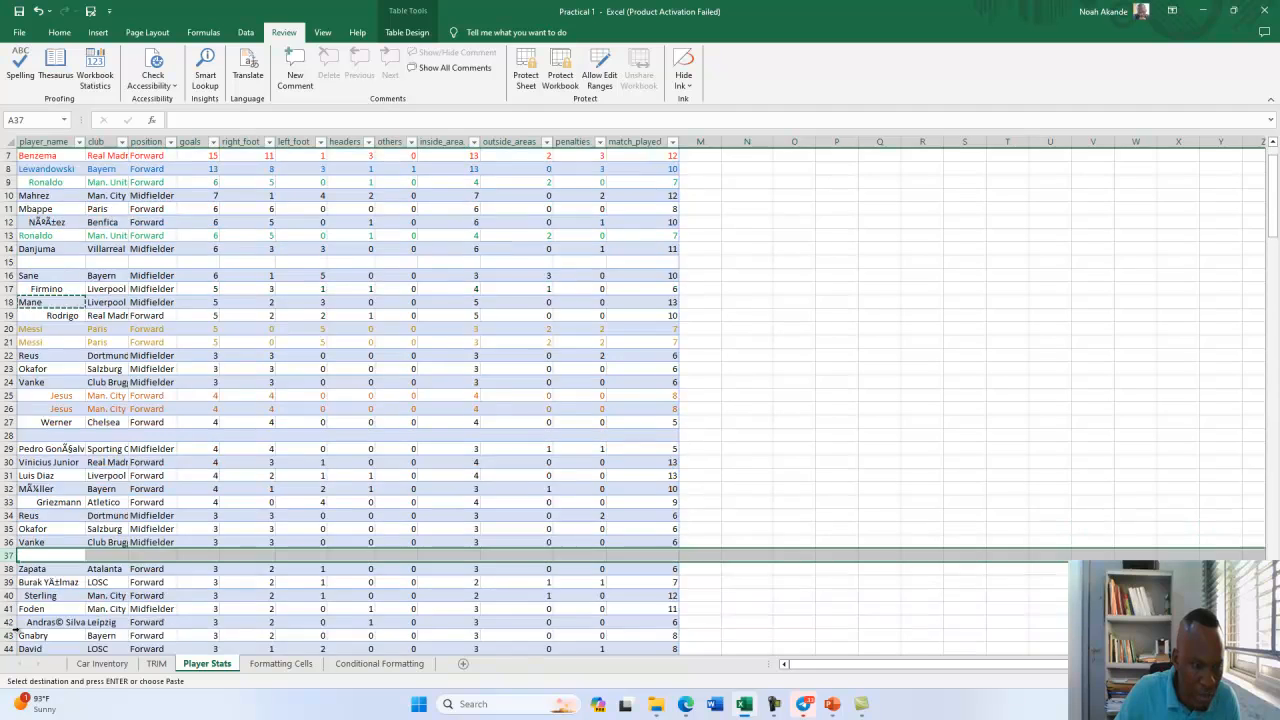
scroll(18, 632, down, 4)
click(9, 620)
scroll(18, 603, down, 4)
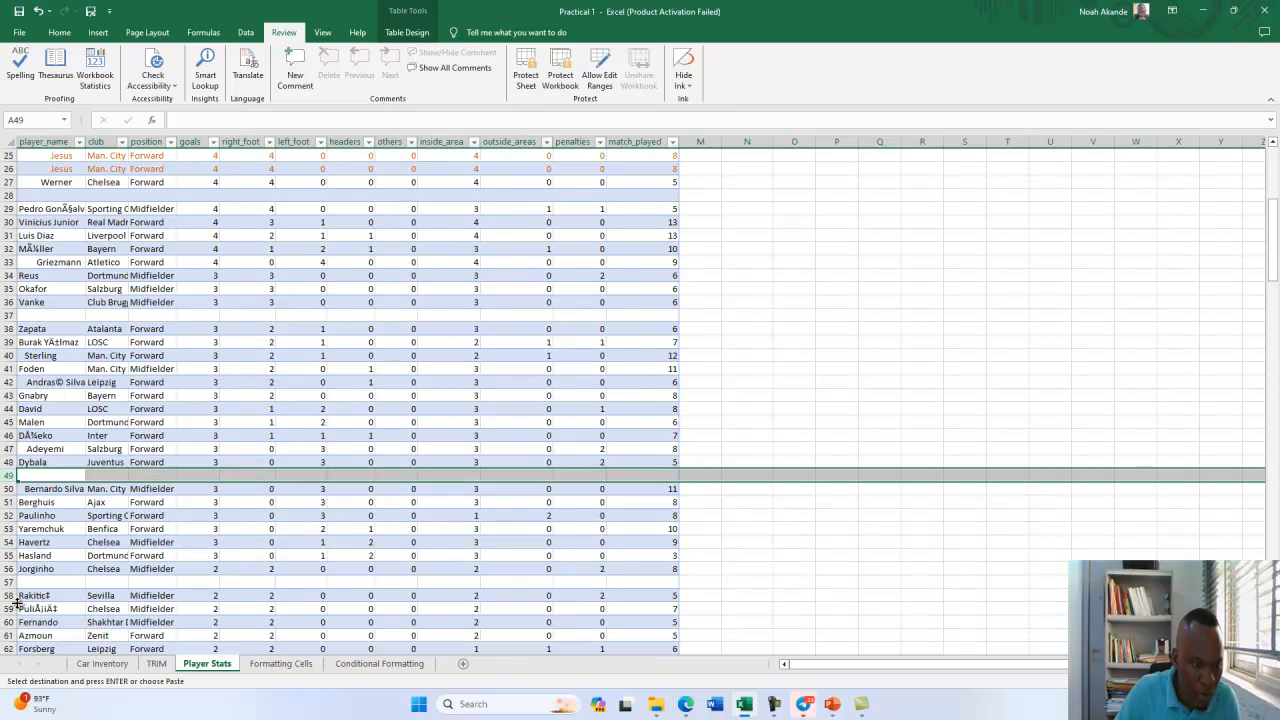
click(8, 582)
scroll(90, 460, up, 8)
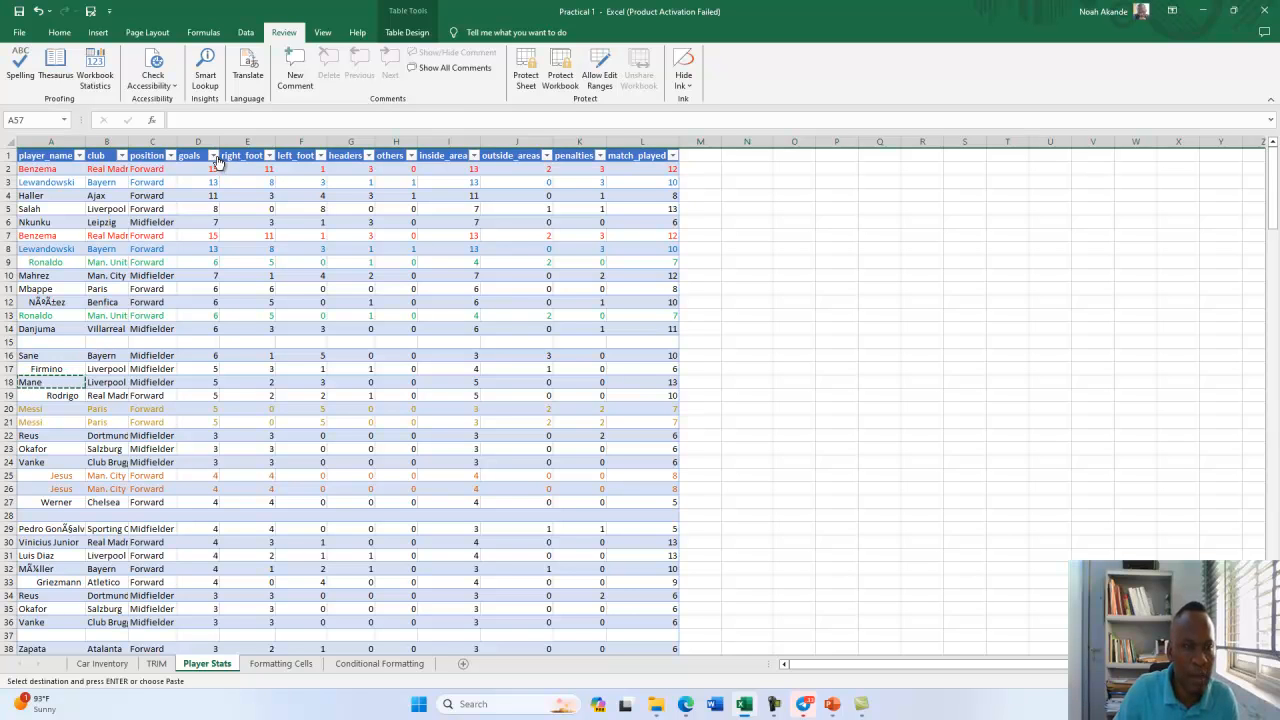
Filter the goals column to show only the rows with (Blanks).
click(213, 156)
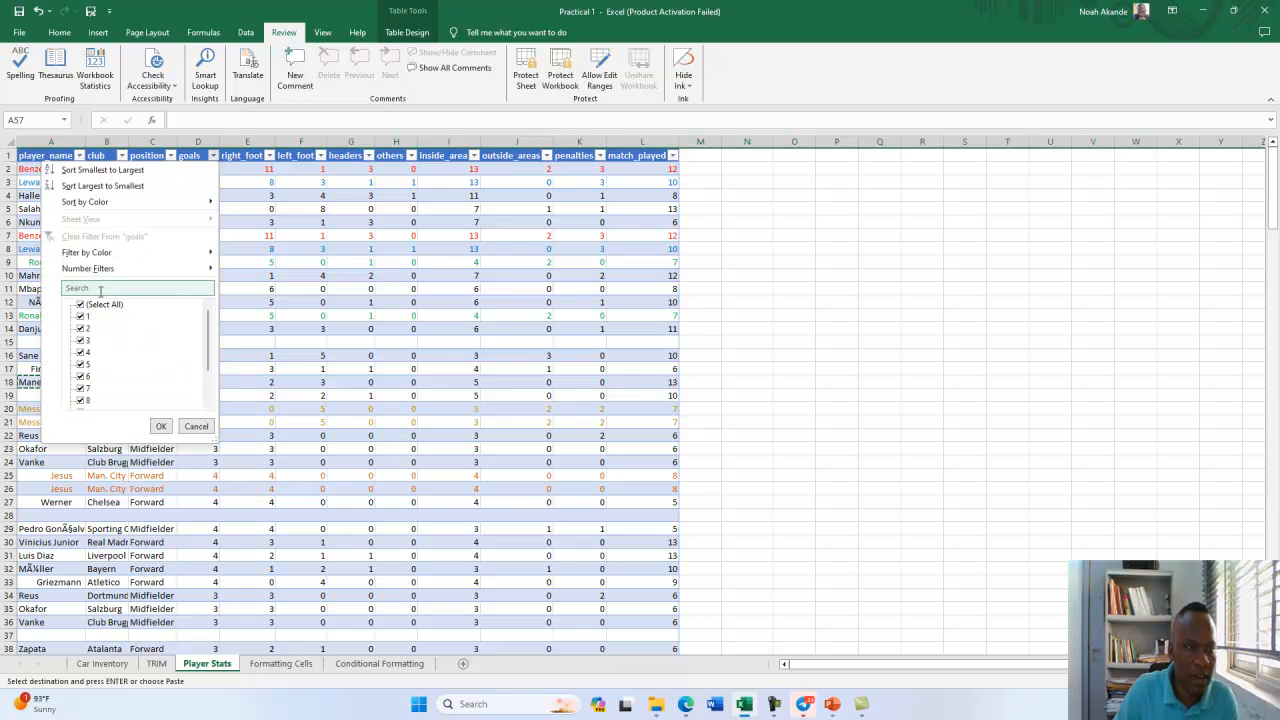
click(212, 158)
click(212, 158)
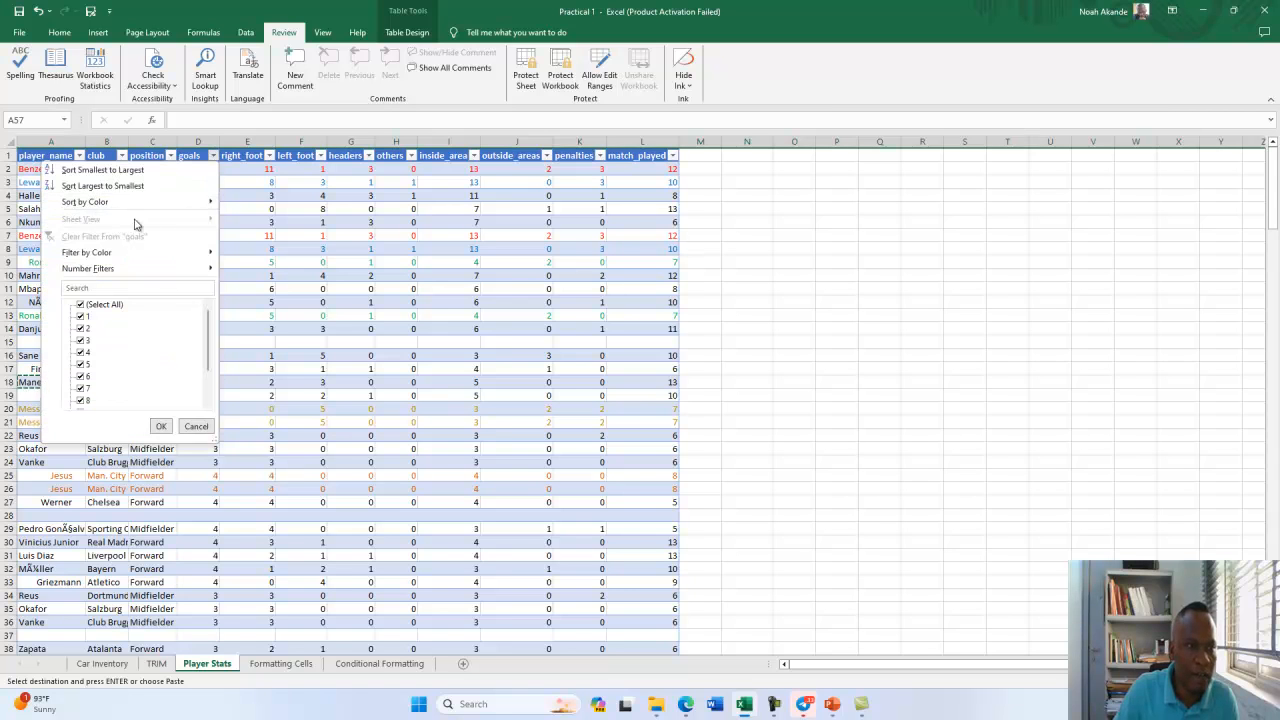
click(98, 306)
scroll(108, 357, down, 1)
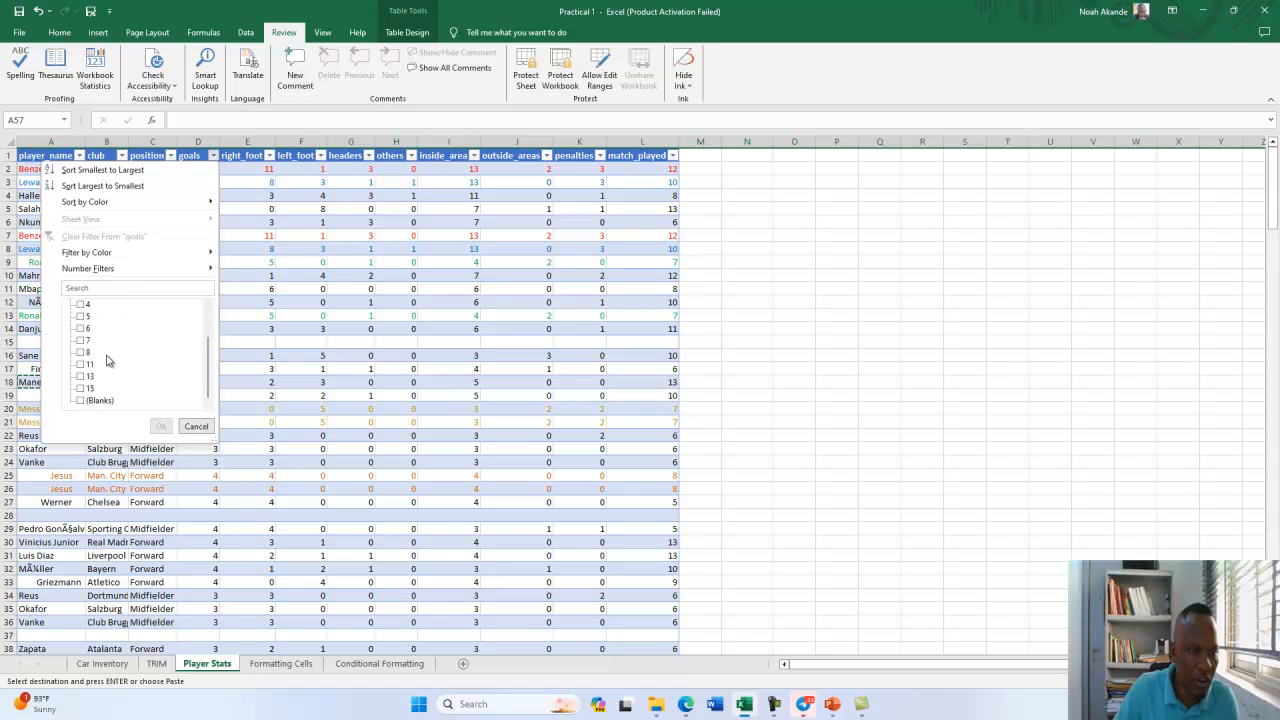
scroll(88, 400, down, 1)
click(81, 400)
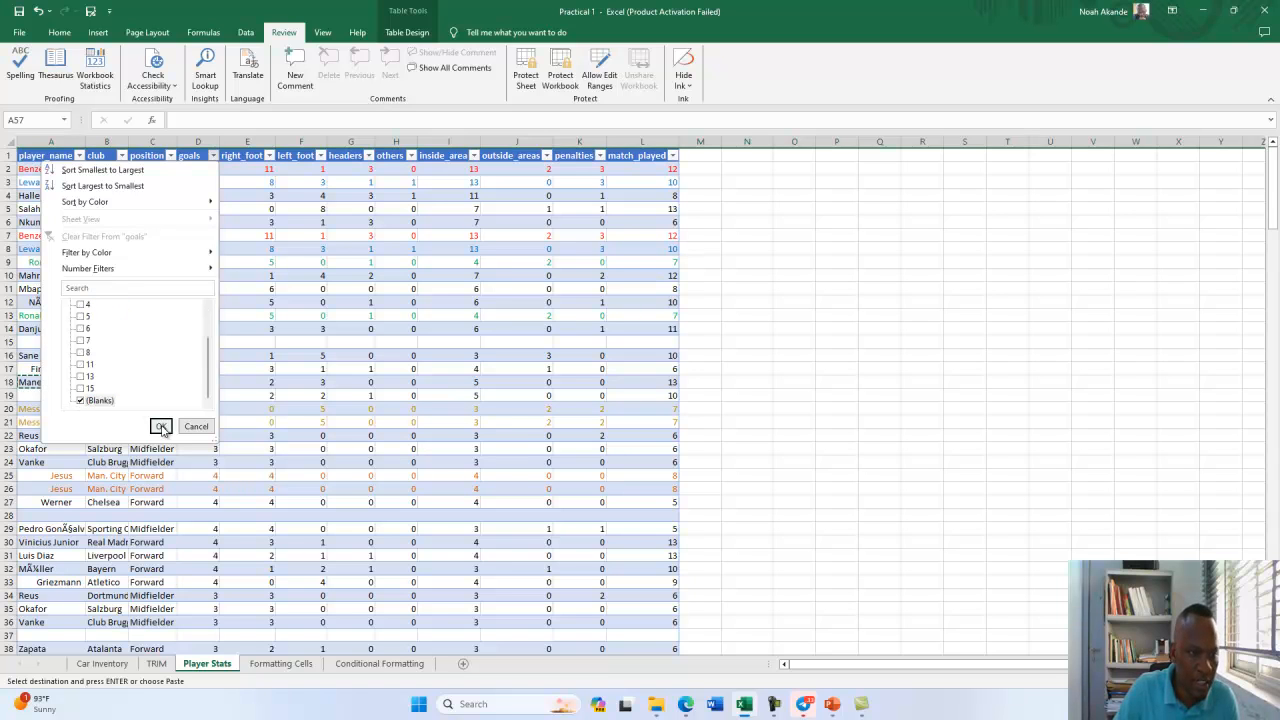
click(161, 427)
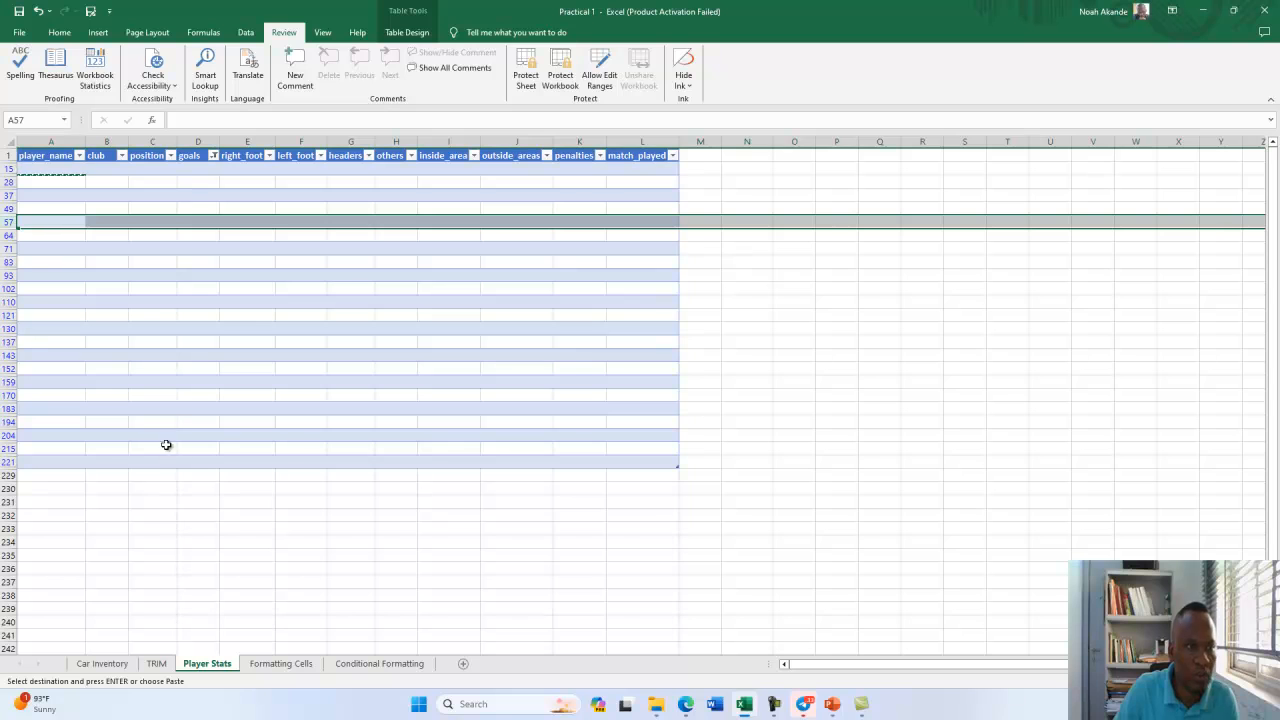
click(179, 488)
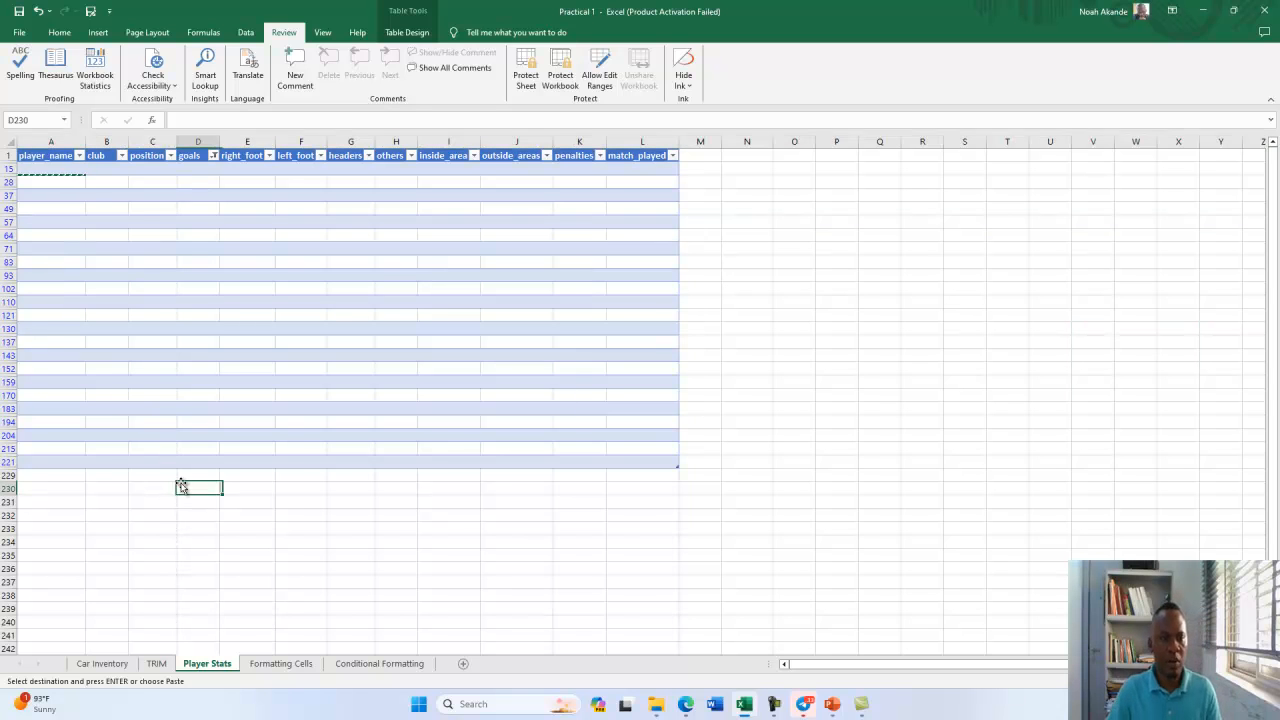
Select all the filtered blank rows of the table and delete them as table rows.
click(655, 459)
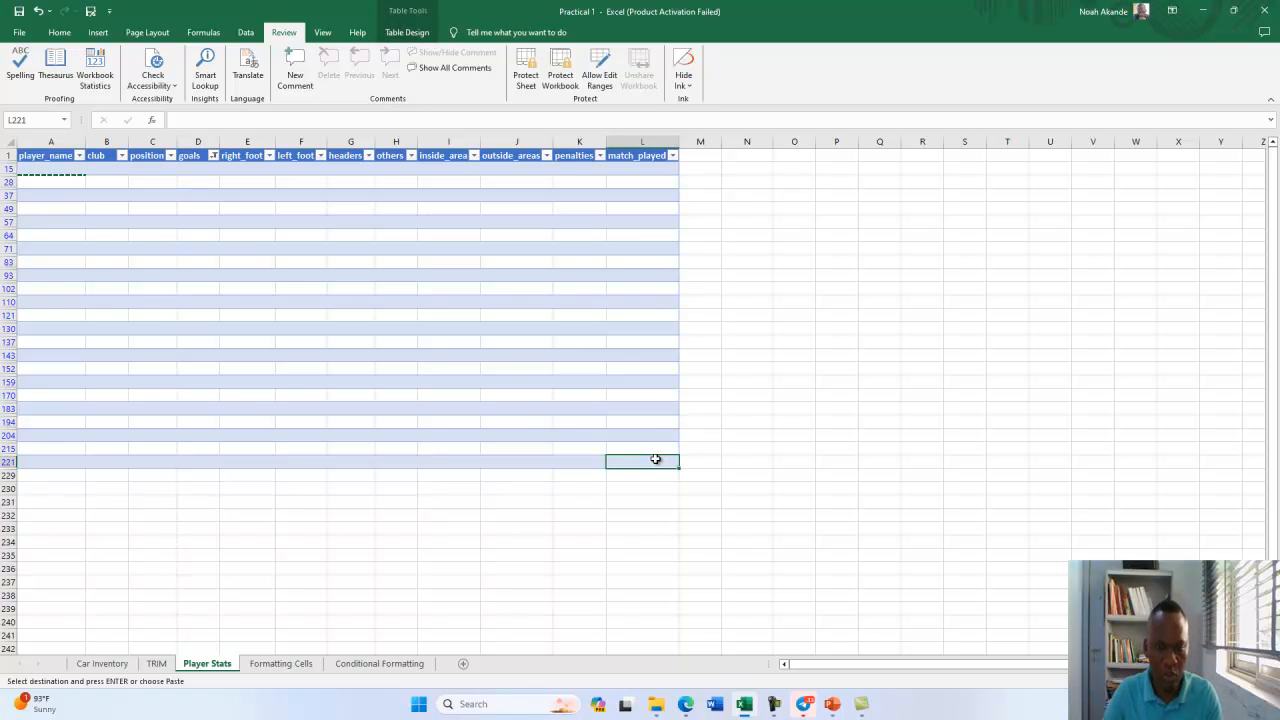
key(ctrl+a)
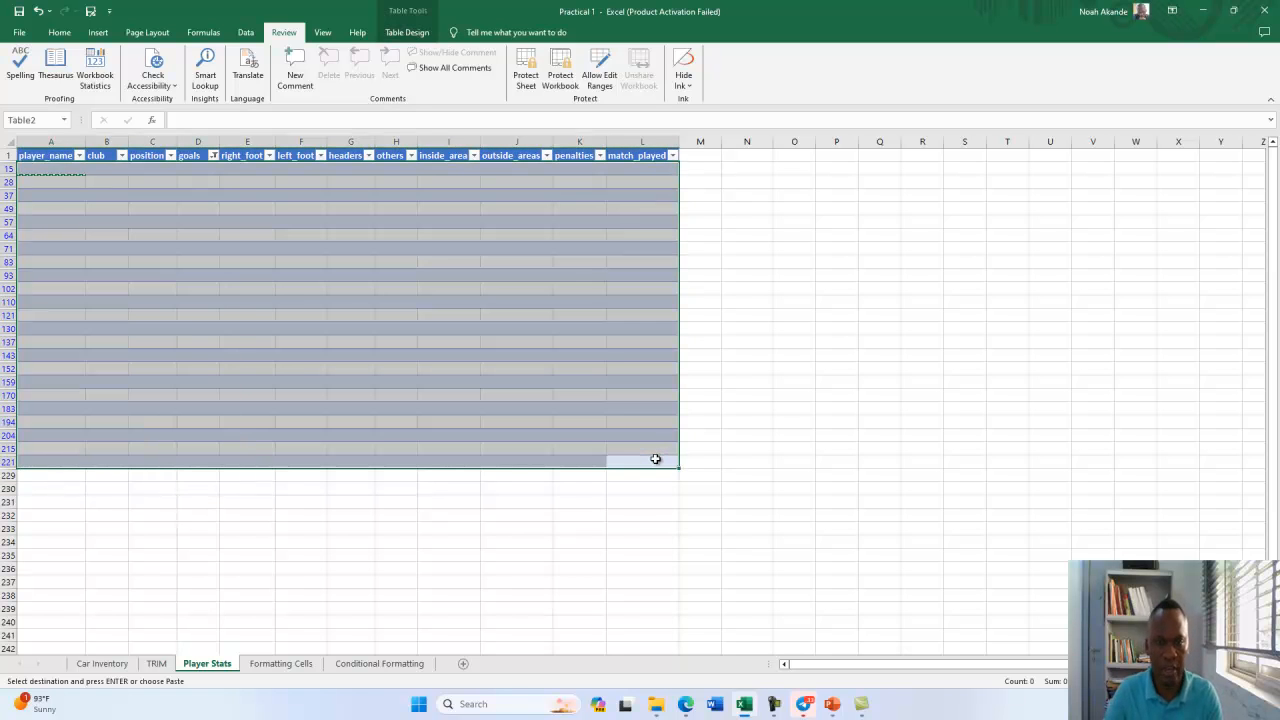
click(61, 34)
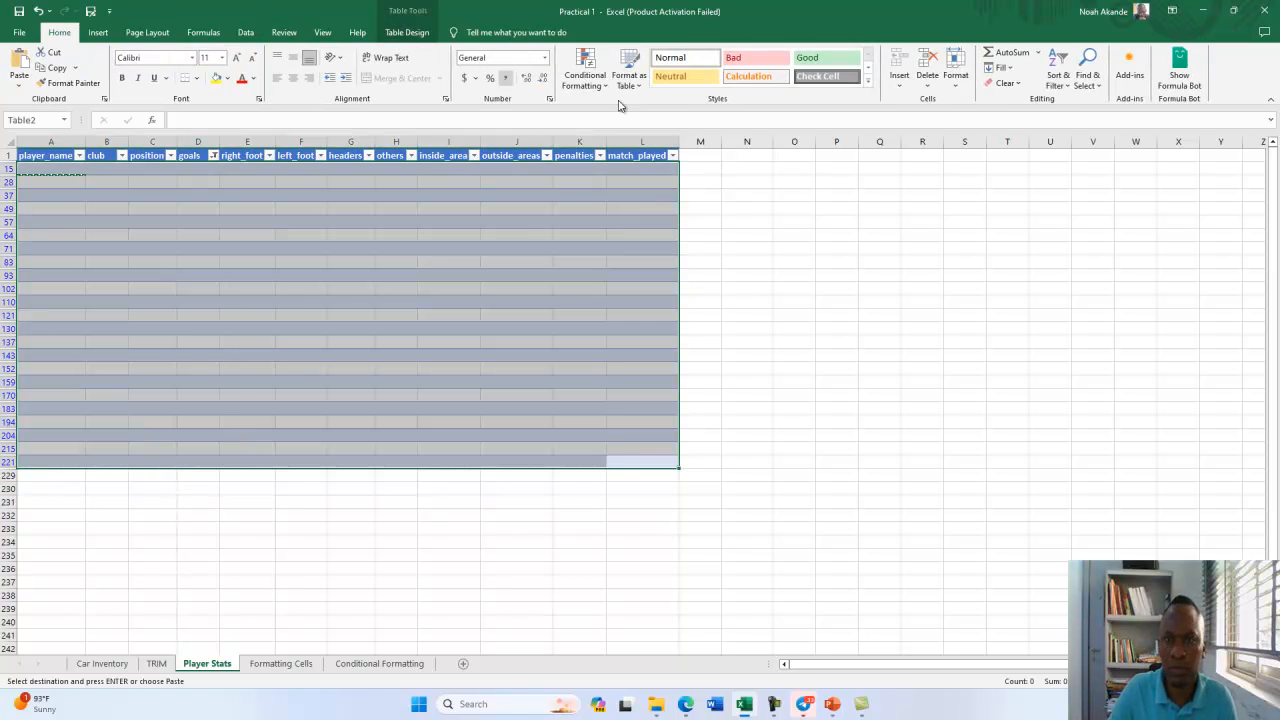
click(930, 88)
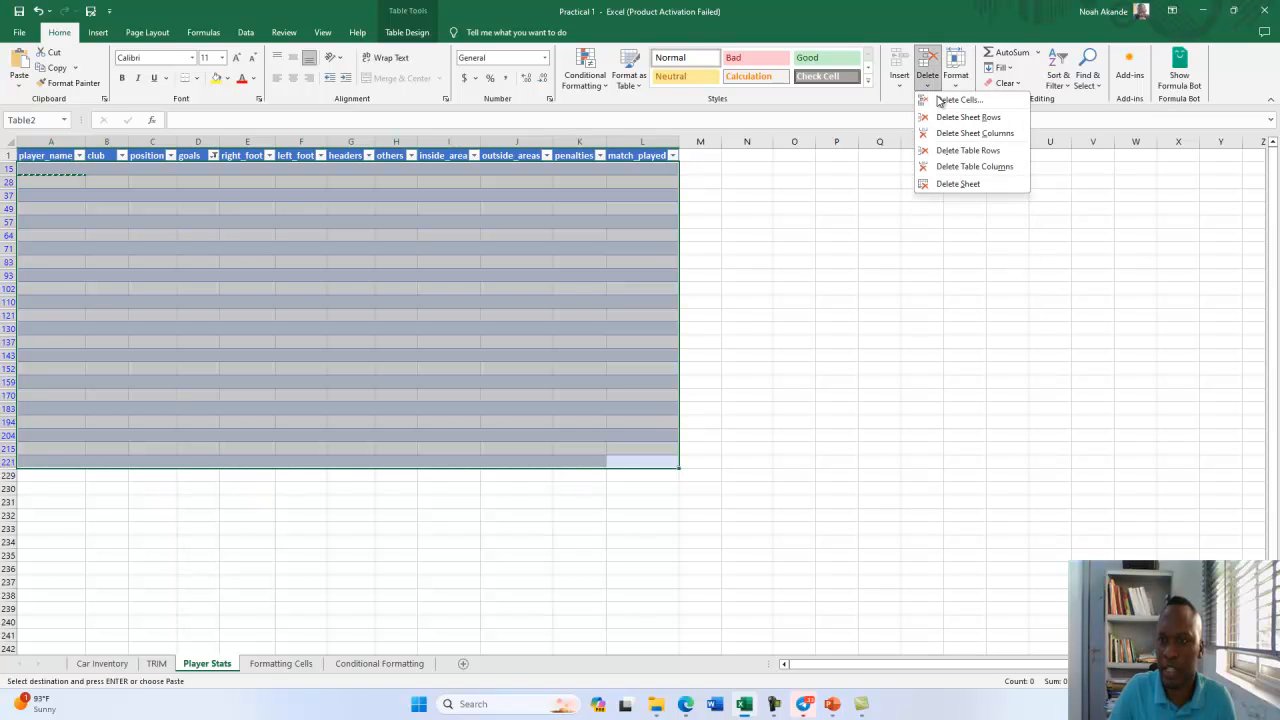
click(968, 153)
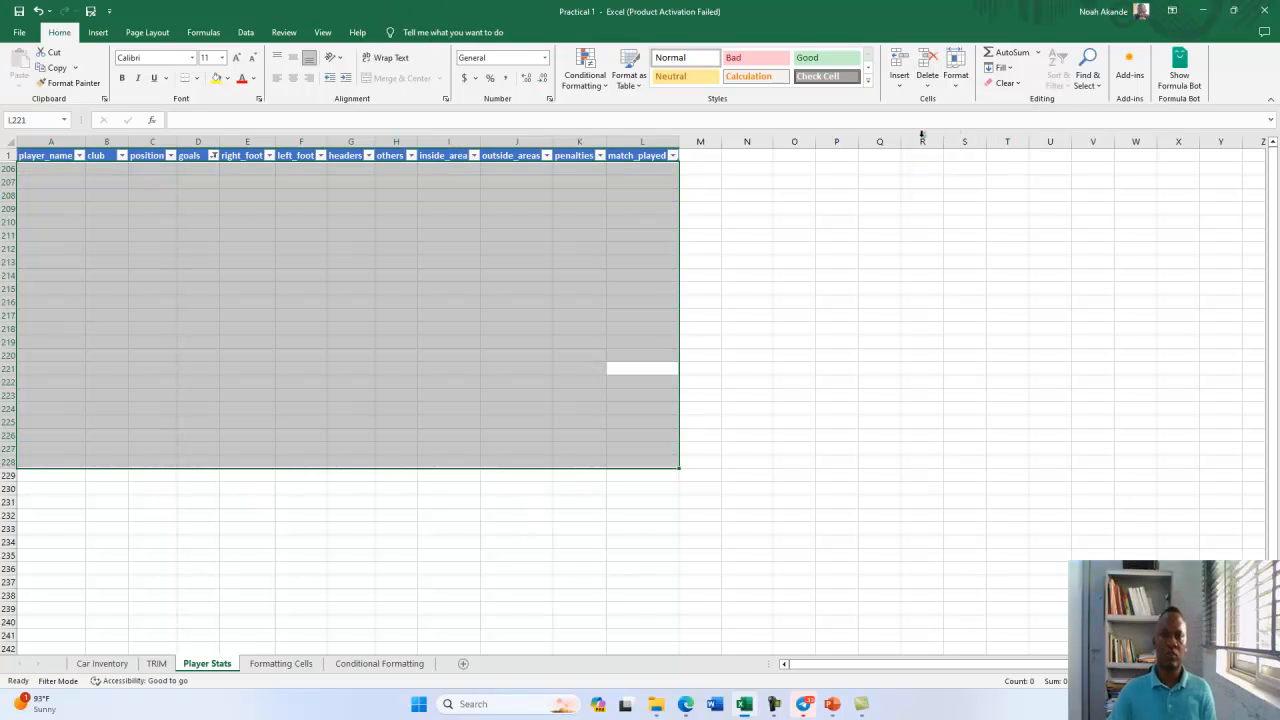
Restore all values in the goals filter and look through the remaining player rows.
click(213, 155)
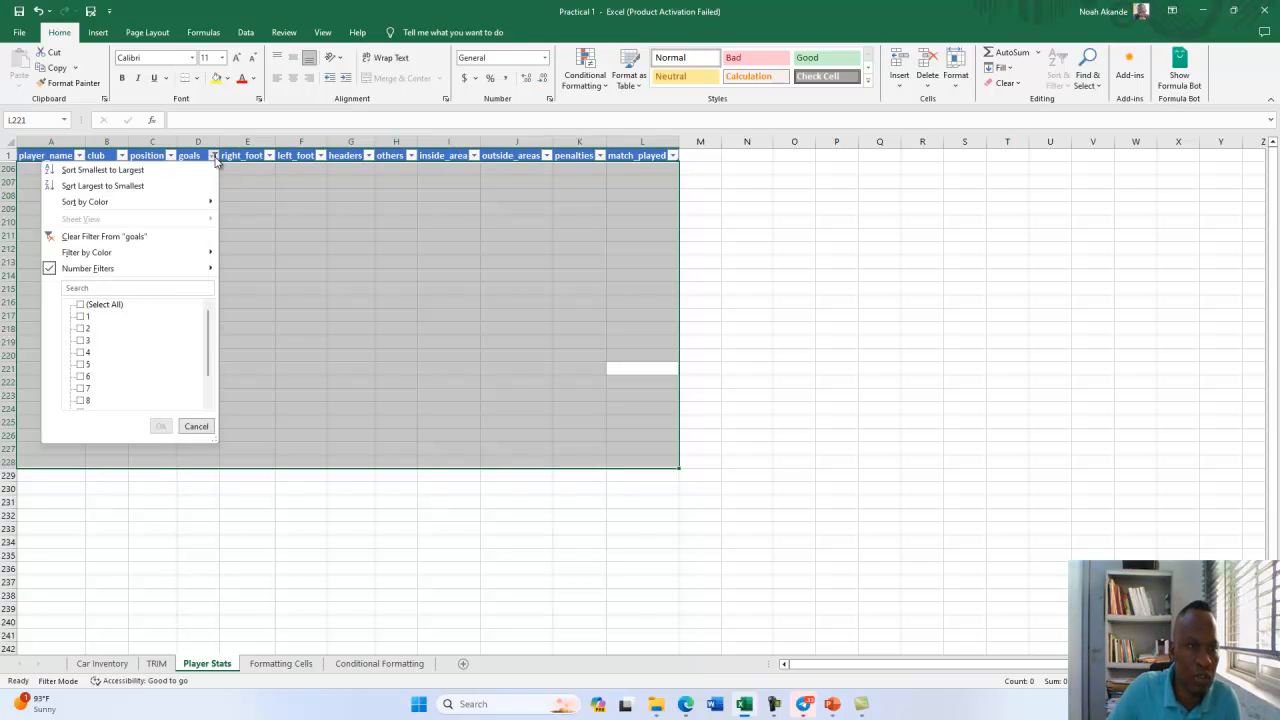
click(81, 305)
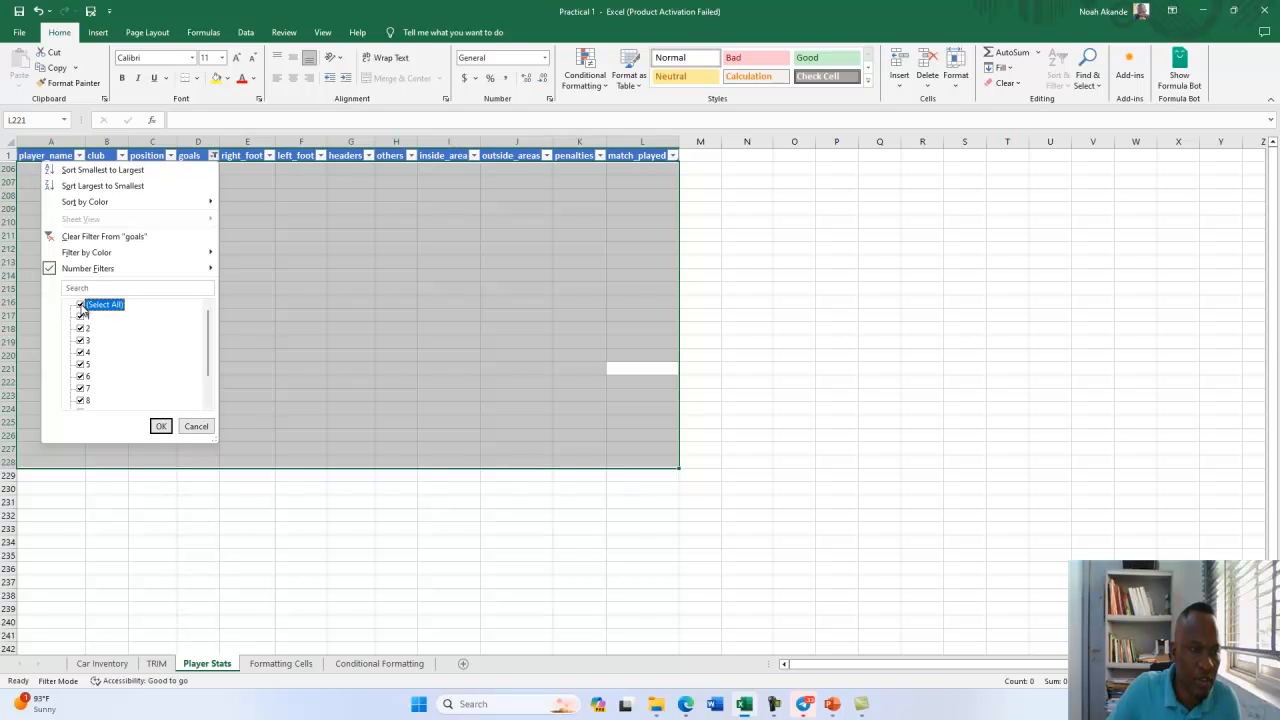
click(160, 427)
scroll(292, 338, down, 20)
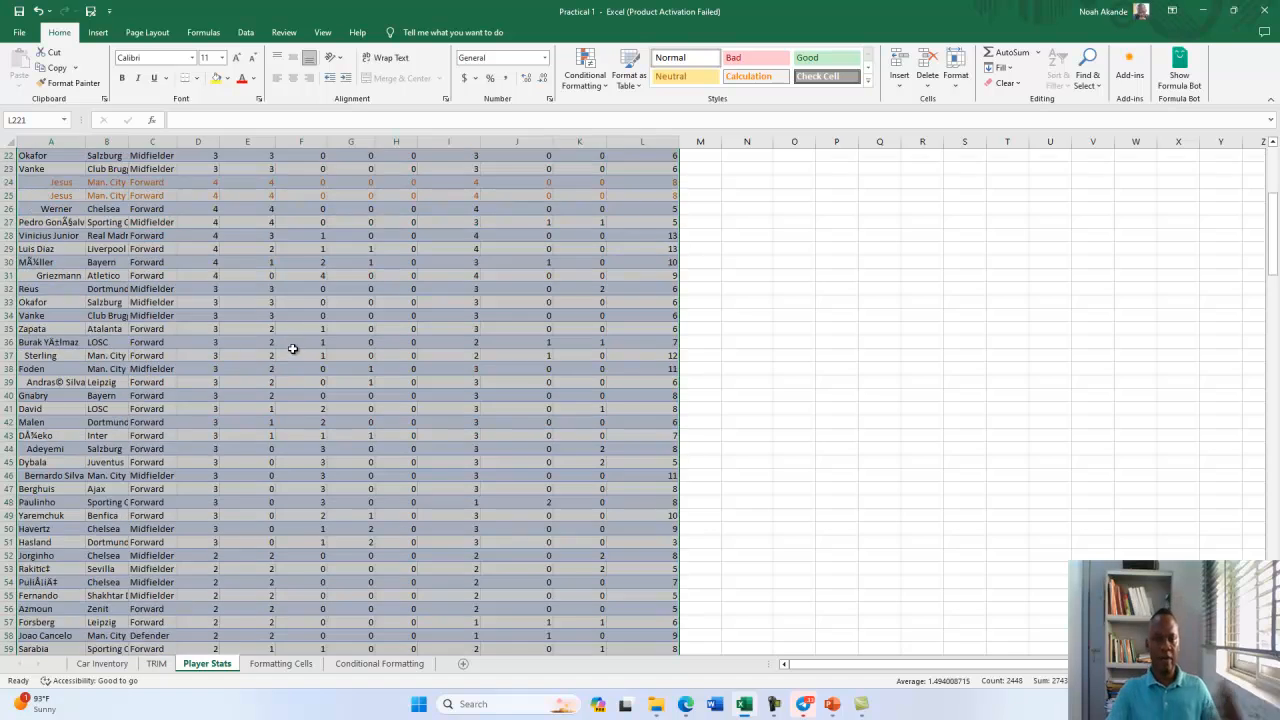
scroll(275, 398, down, 1)
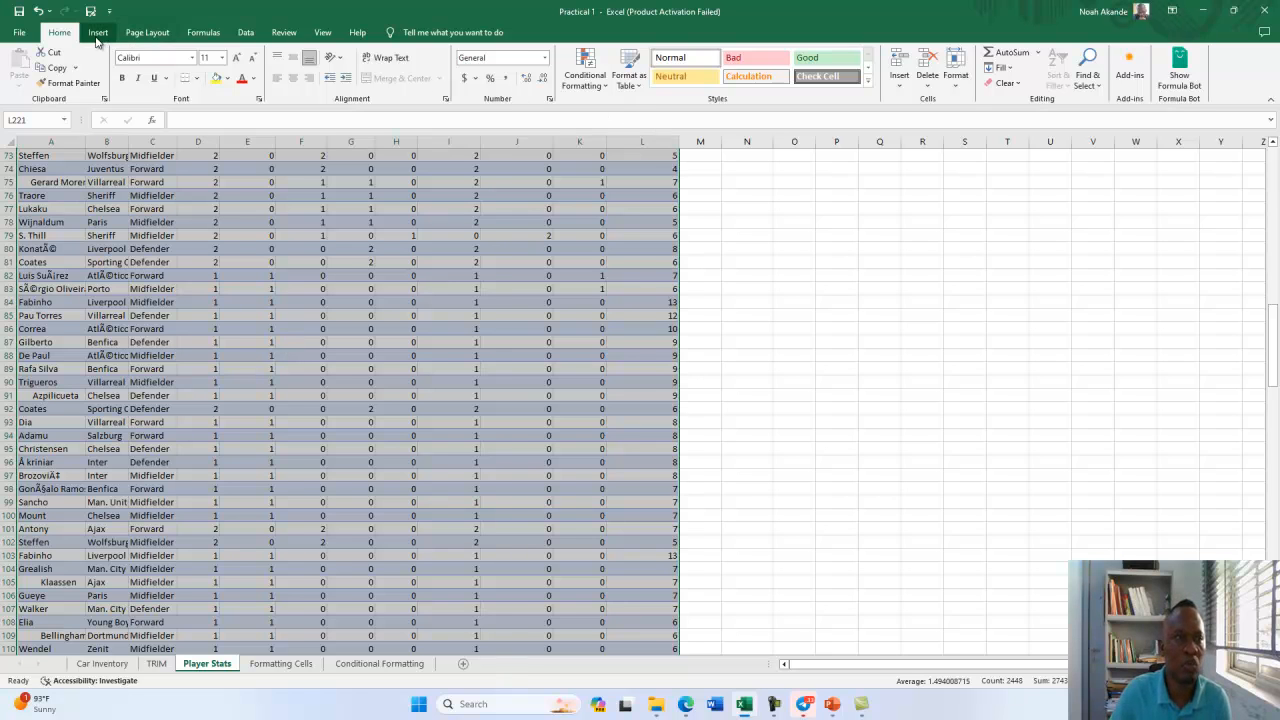
Remove duplicate rows from the player table, comparing all columns and treating the first row as headers.
click(245, 32)
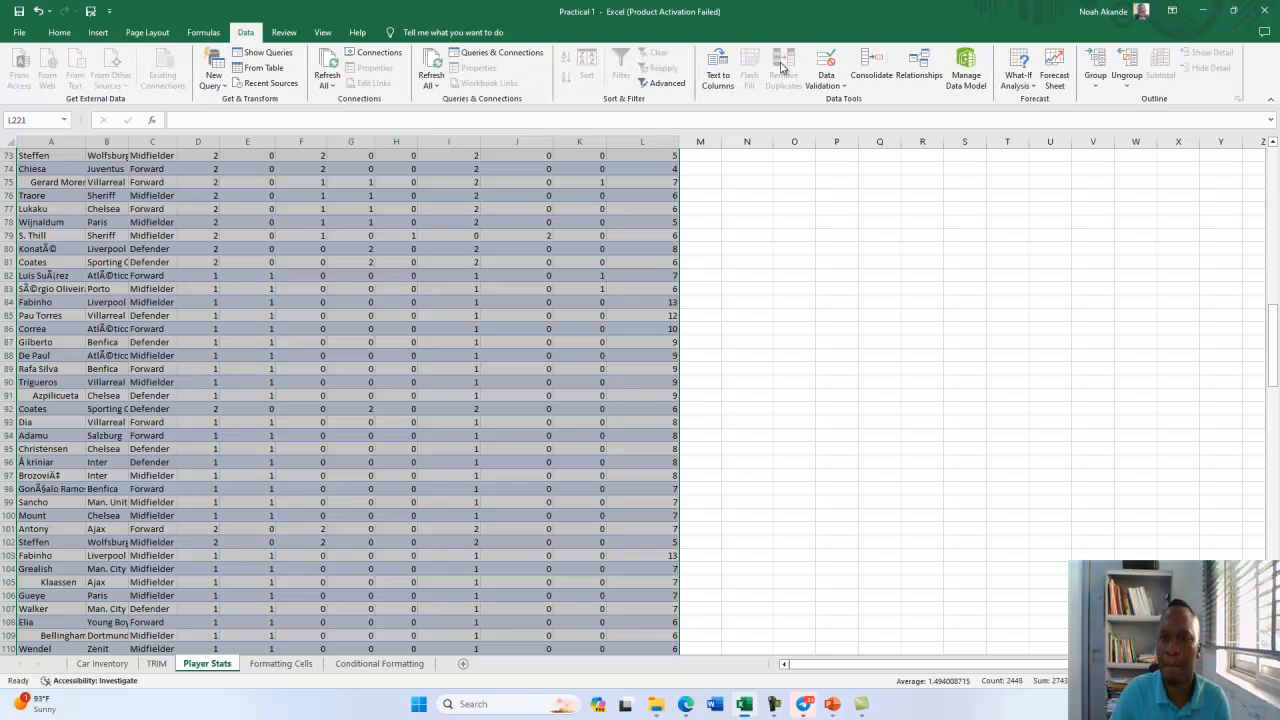
click(517, 194)
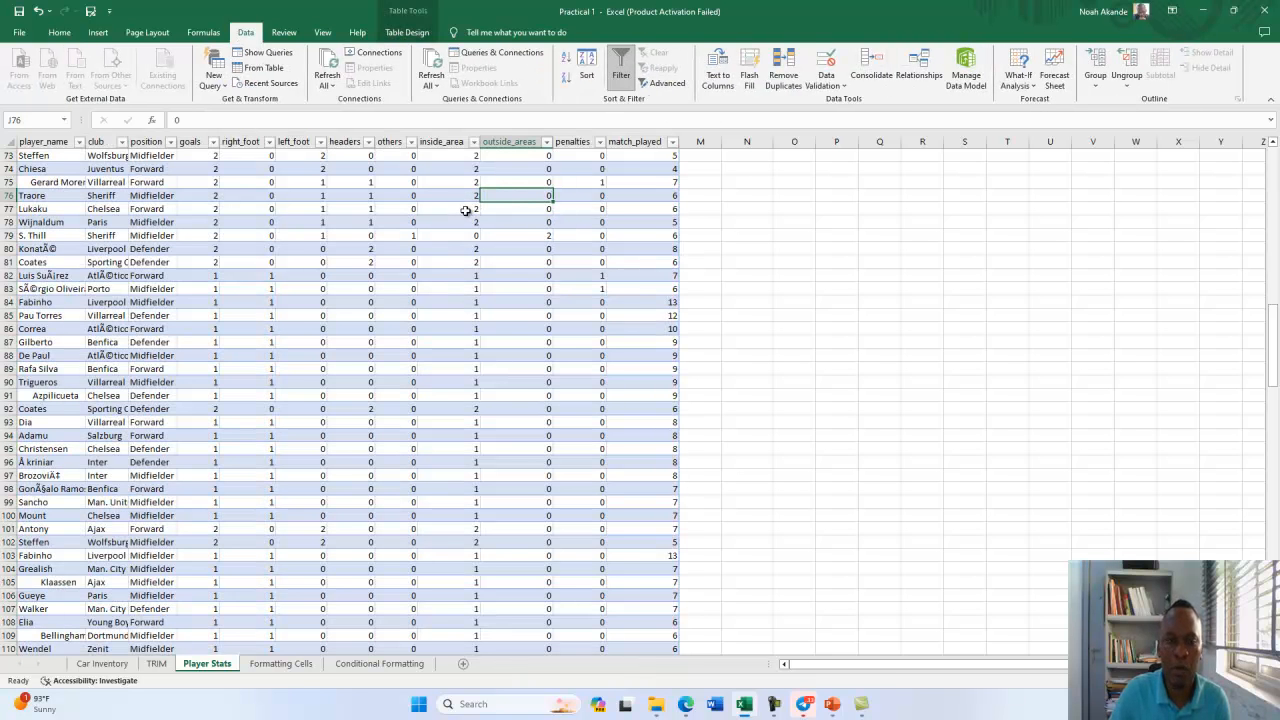
click(456, 198)
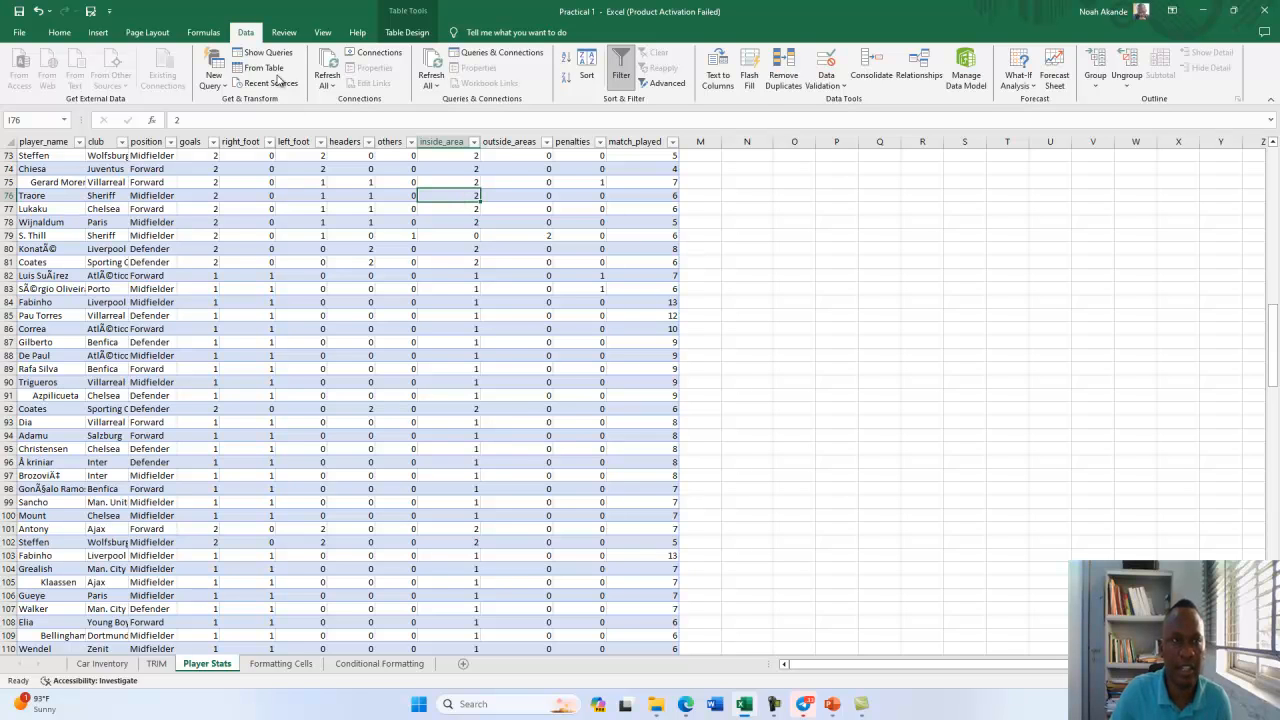
click(786, 75)
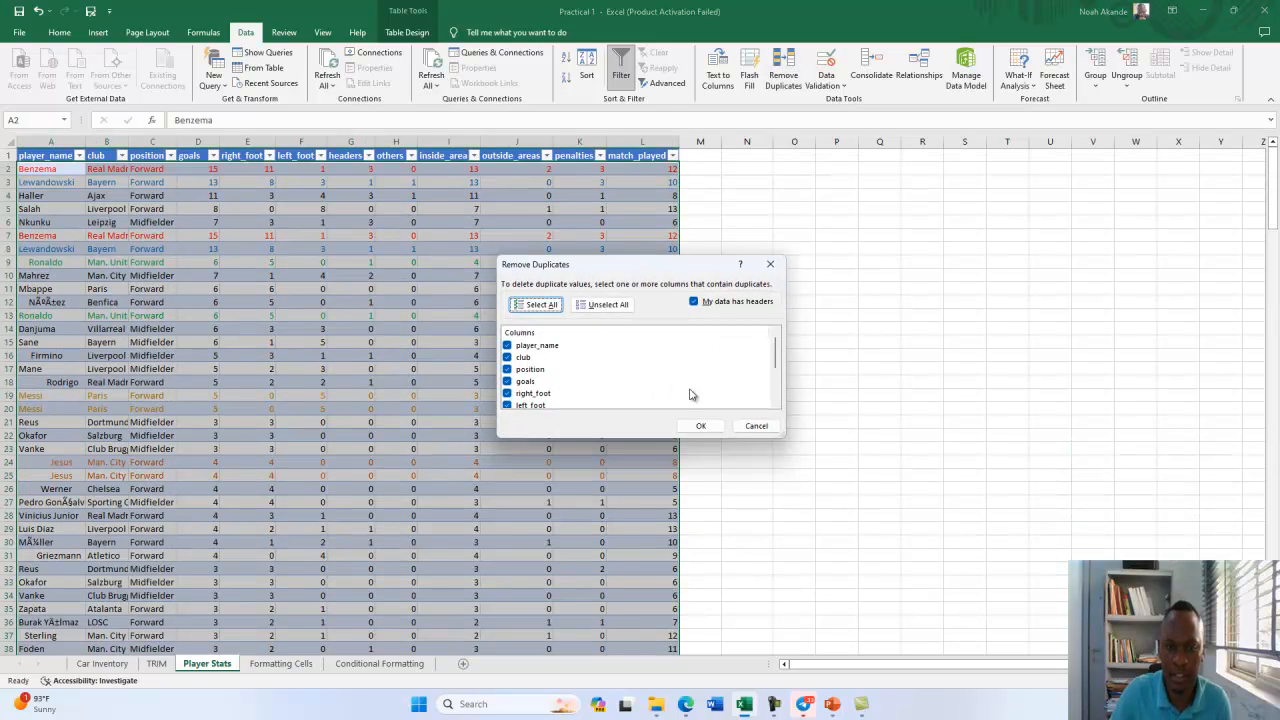
click(697, 427)
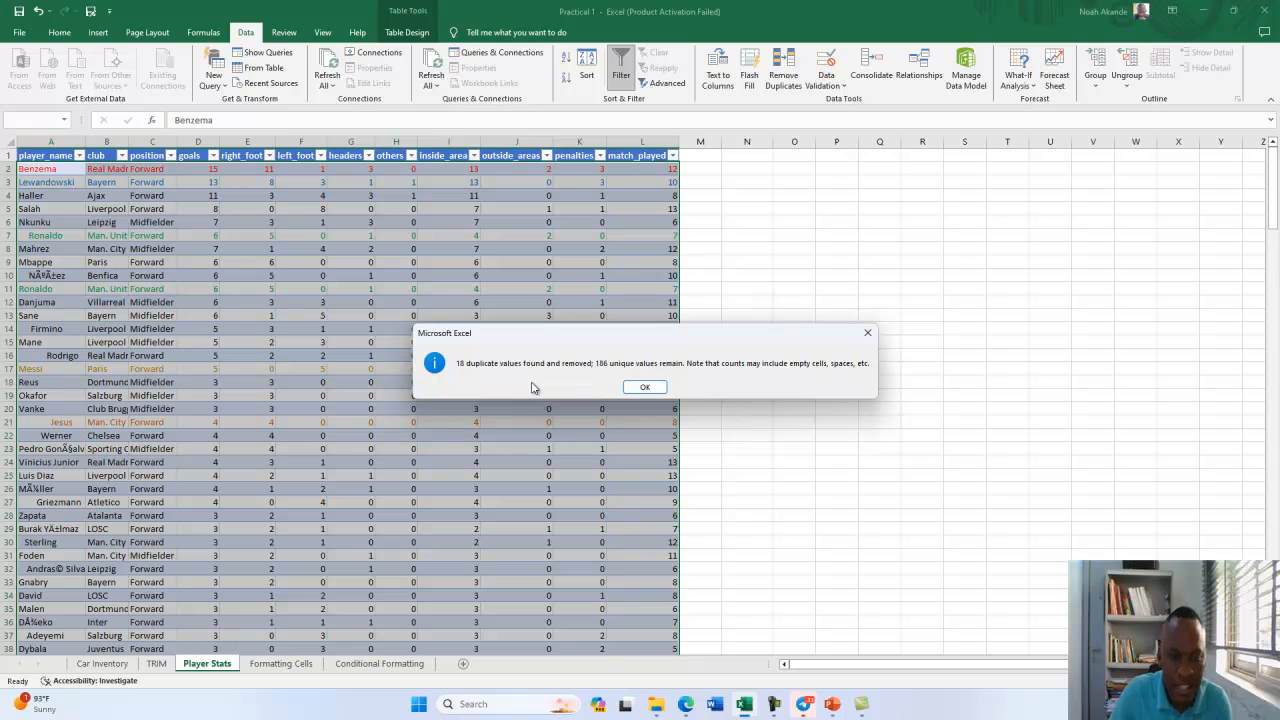
click(645, 388)
scroll(578, 388, up, 12)
scroll(575, 388, up, 6)
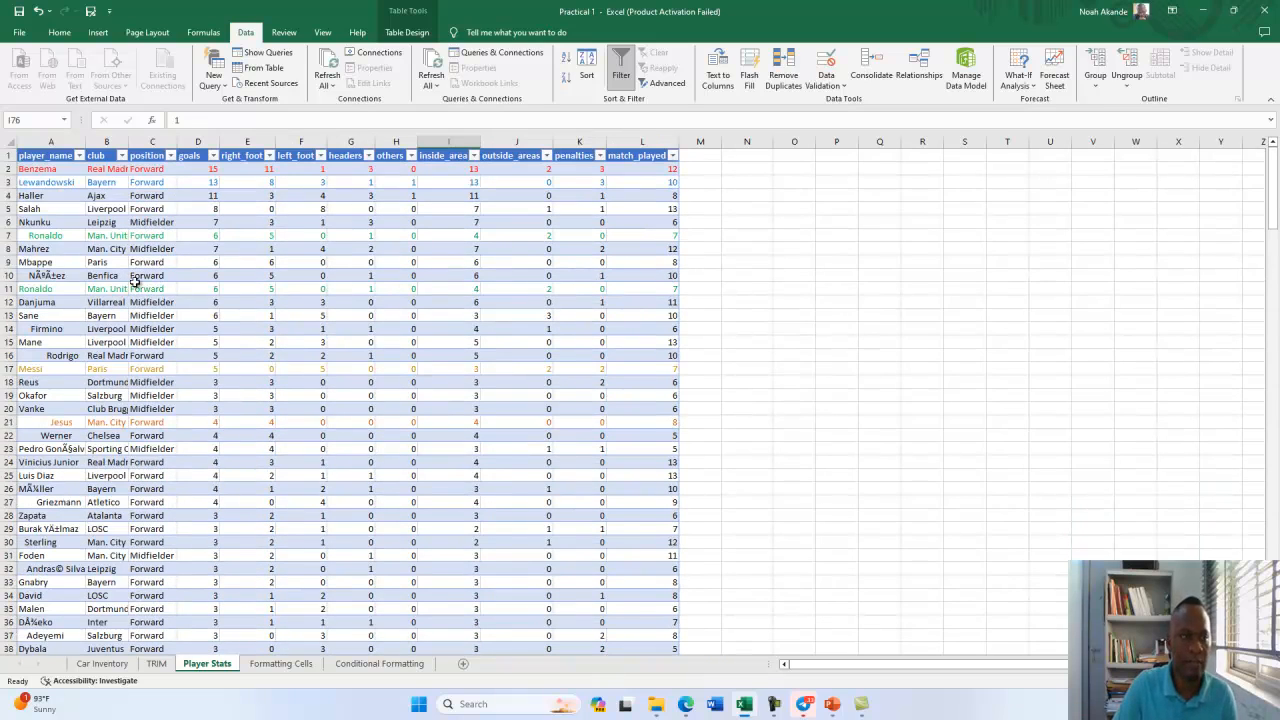
Examine the player_name column for entries with leading spaces, checking the indented names down to row 32.
drag(34, 172, 575, 116)
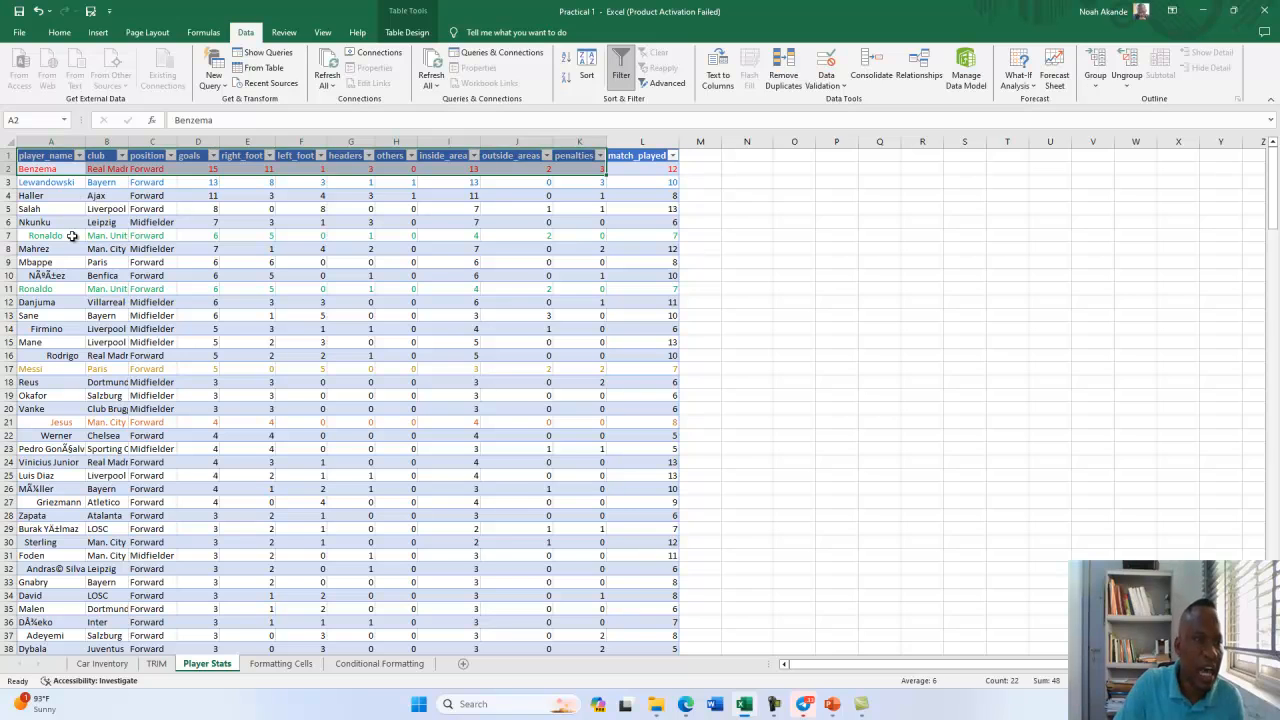
click(72, 235)
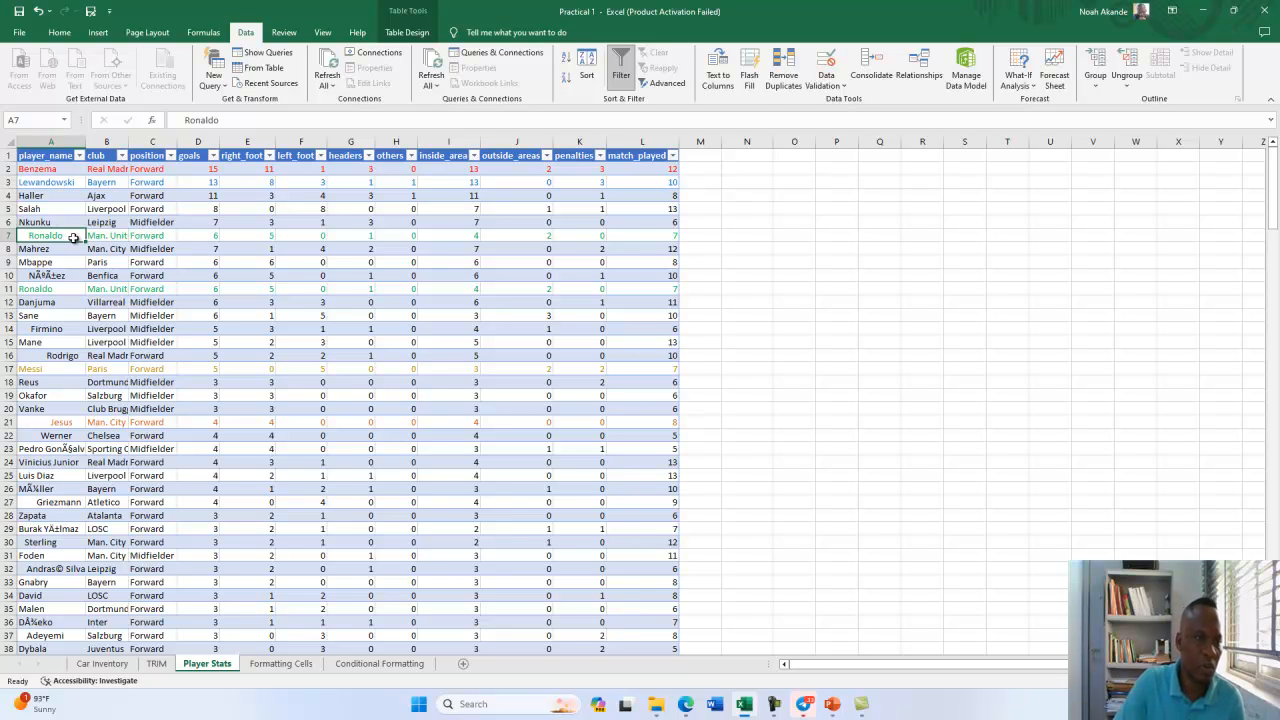
click(66, 274)
click(60, 329)
click(59, 356)
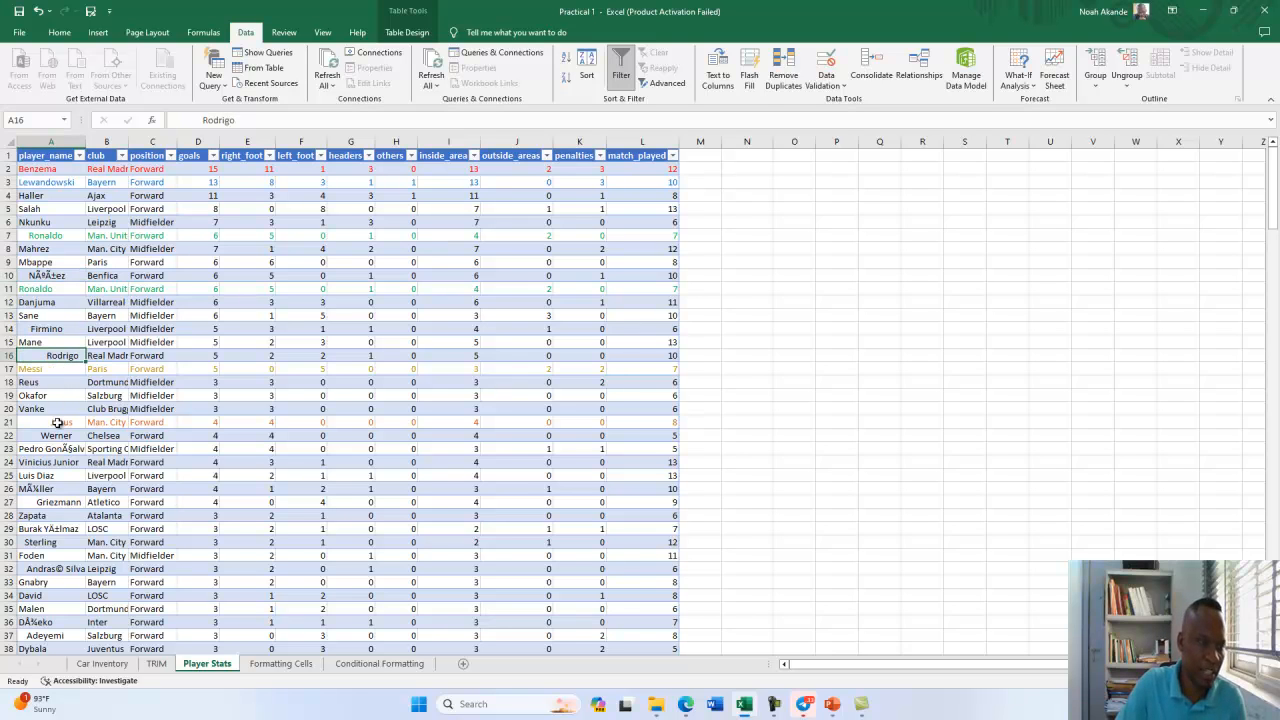
click(57, 422)
click(59, 435)
click(59, 503)
click(59, 542)
click(59, 569)
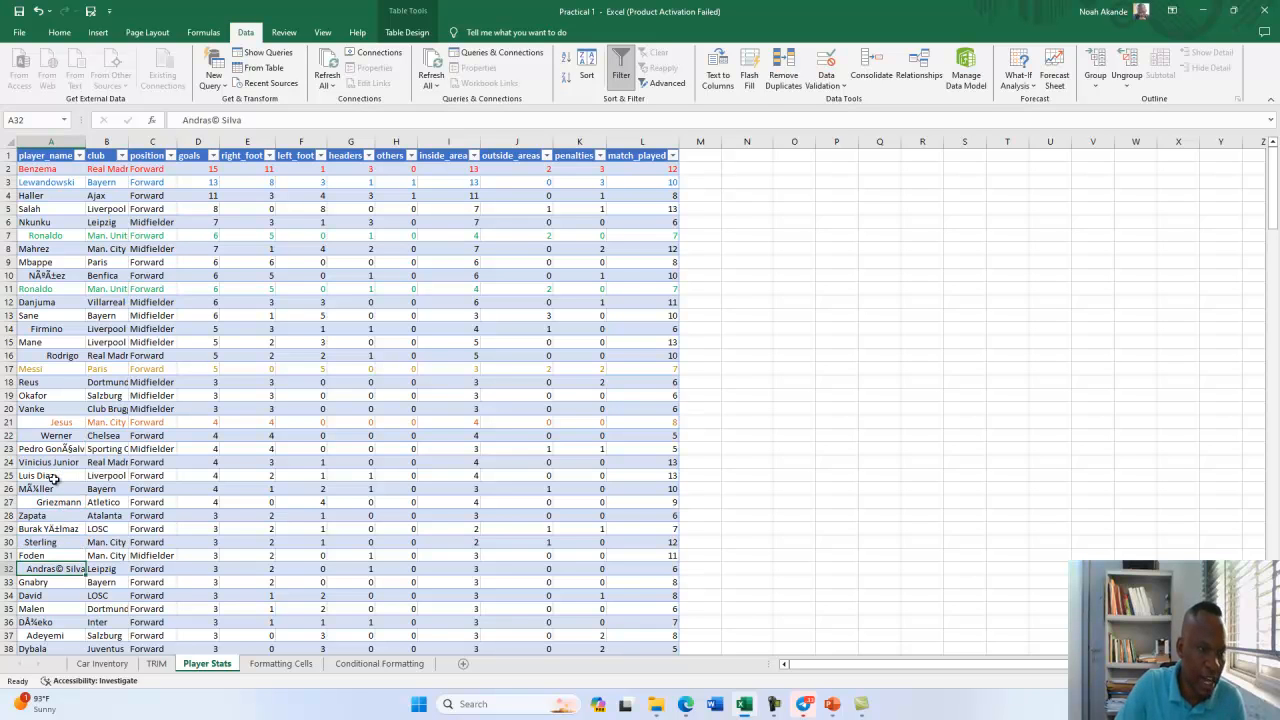
click(212, 290)
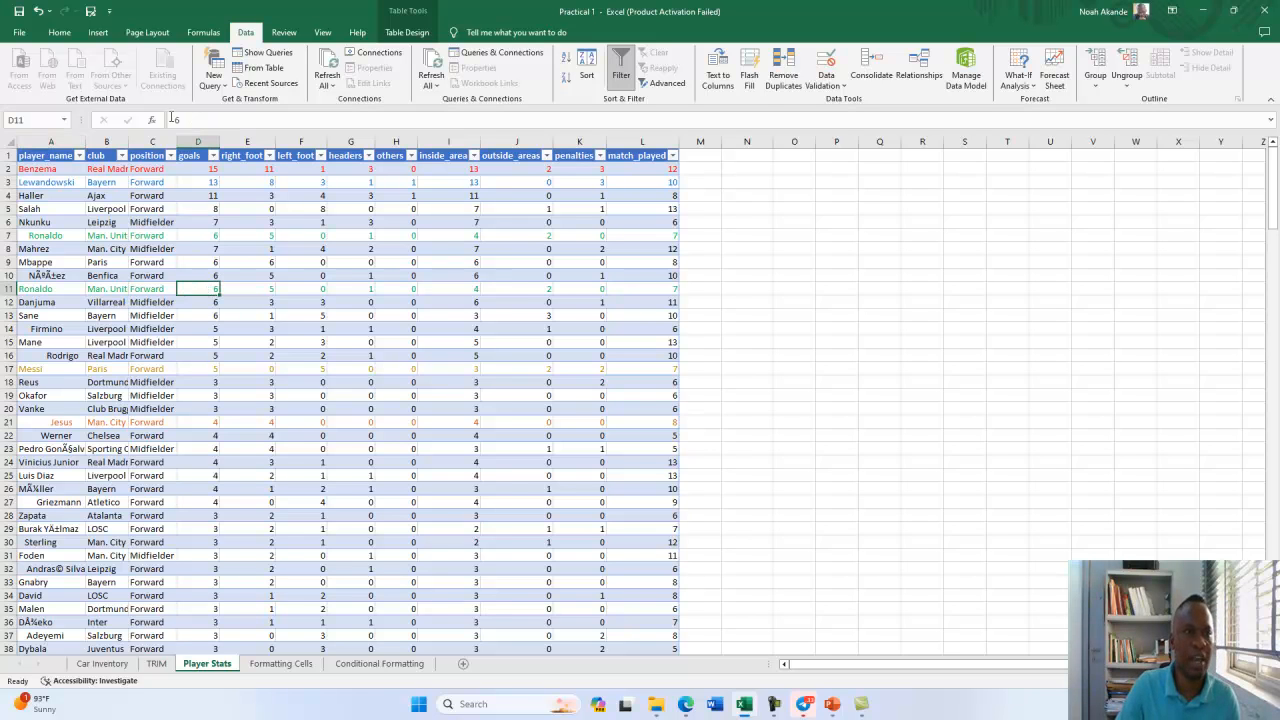
Load the player table from the Player Stats sheet into the Power Query Editor.
click(62, 33)
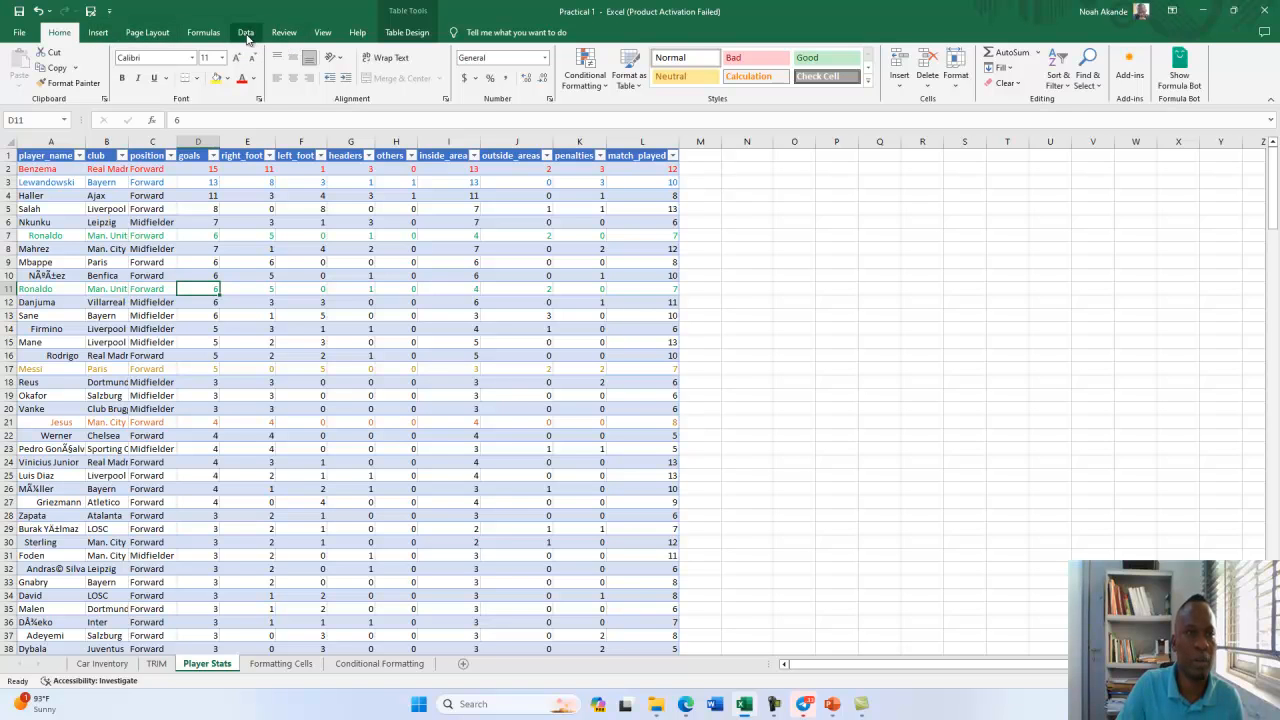
click(246, 33)
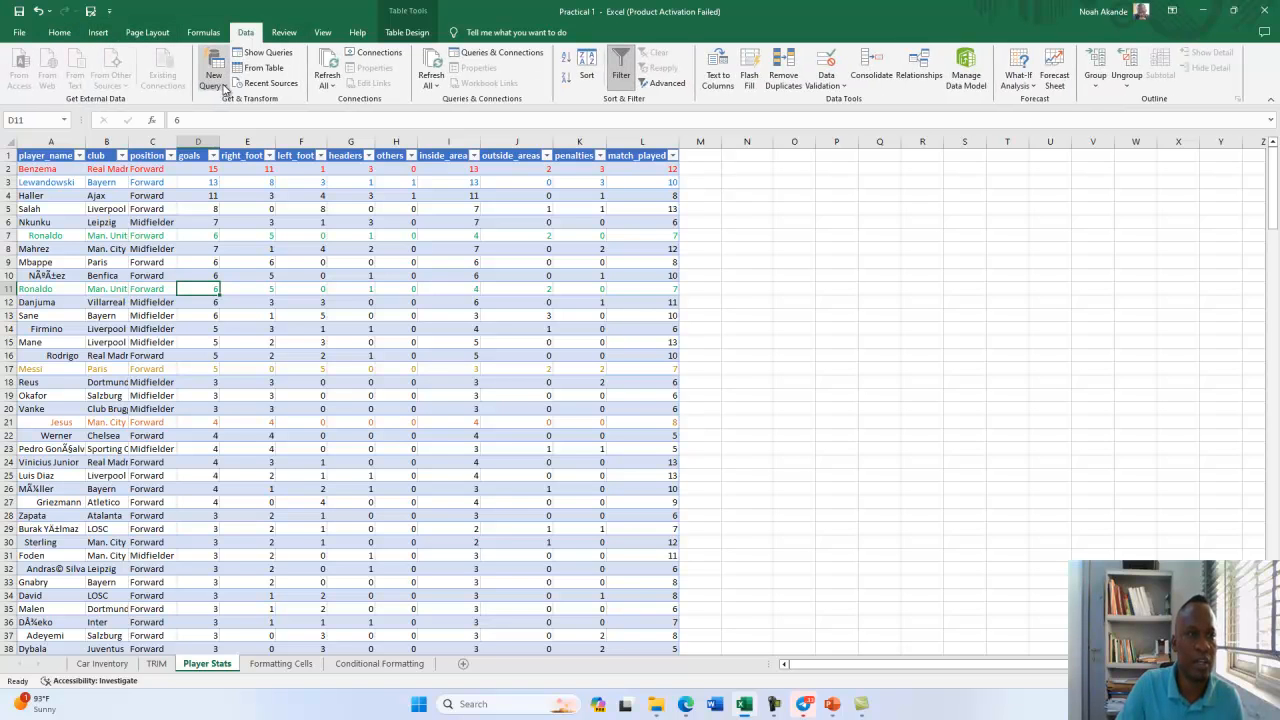
click(222, 86)
mouse_move(229, 96)
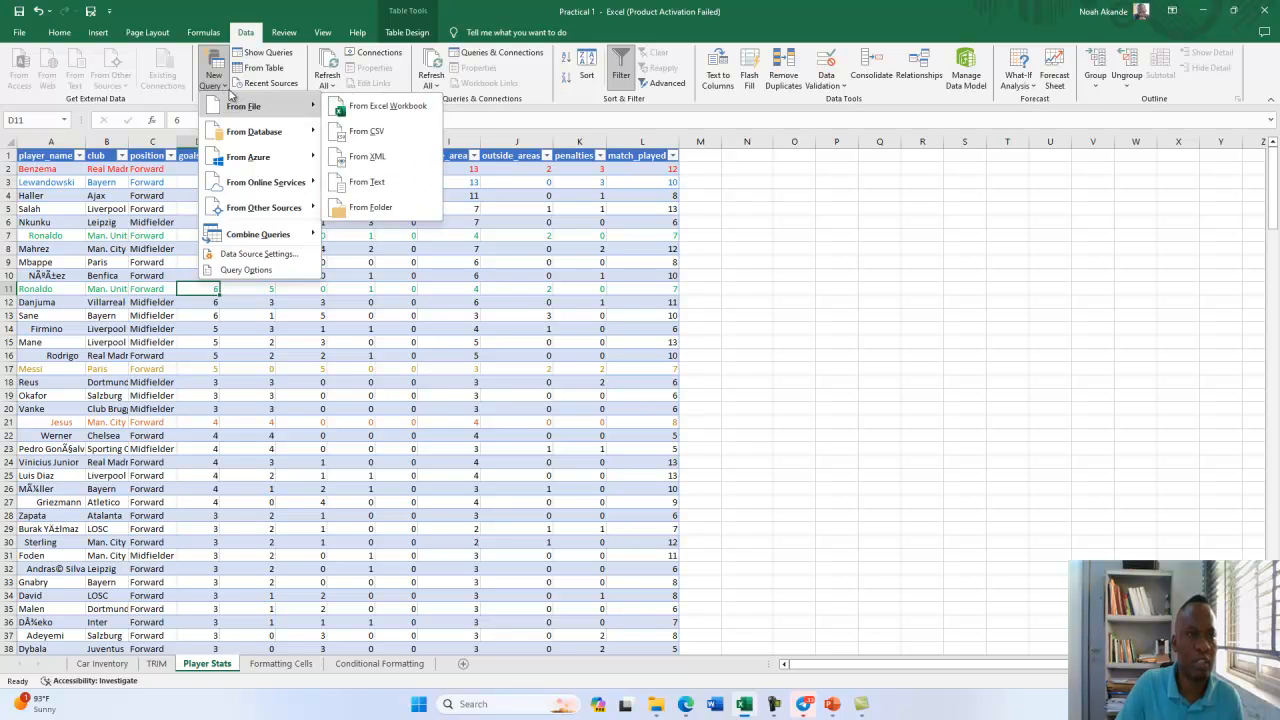
click(255, 67)
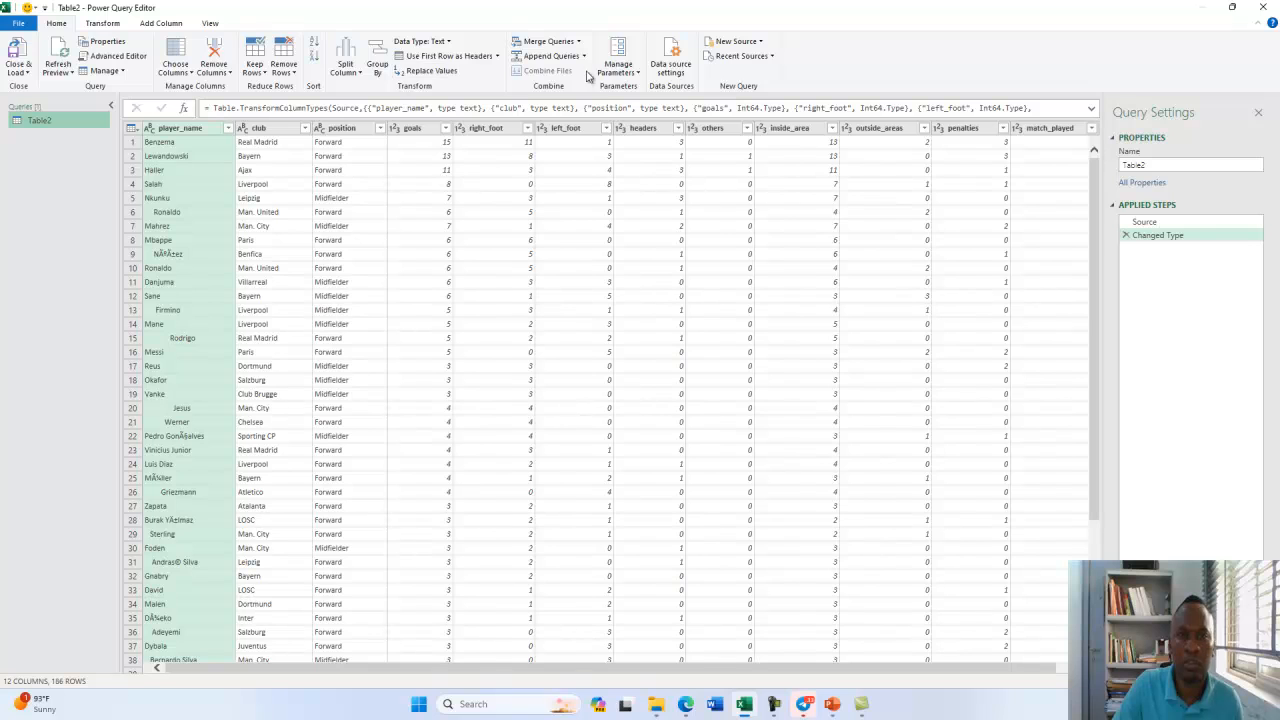
Trim the text in the player_name column and compare the Source and Trimmed Text steps of the query.
click(106, 23)
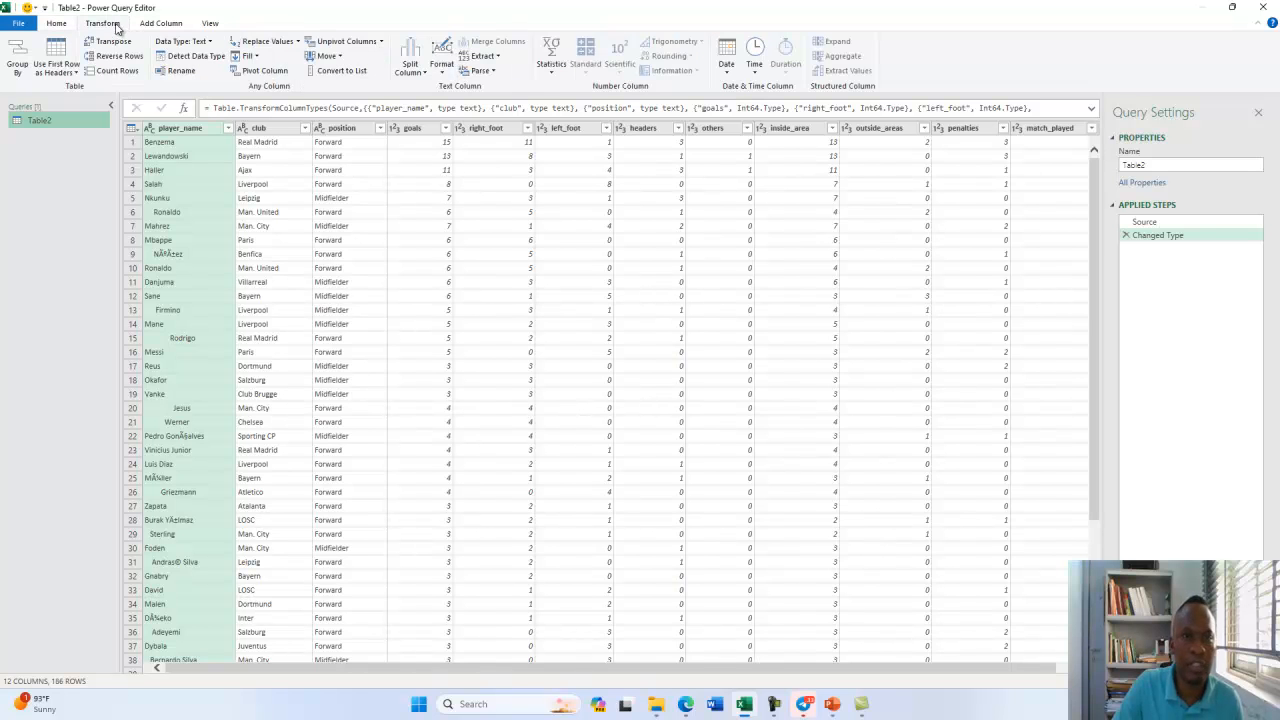
click(443, 70)
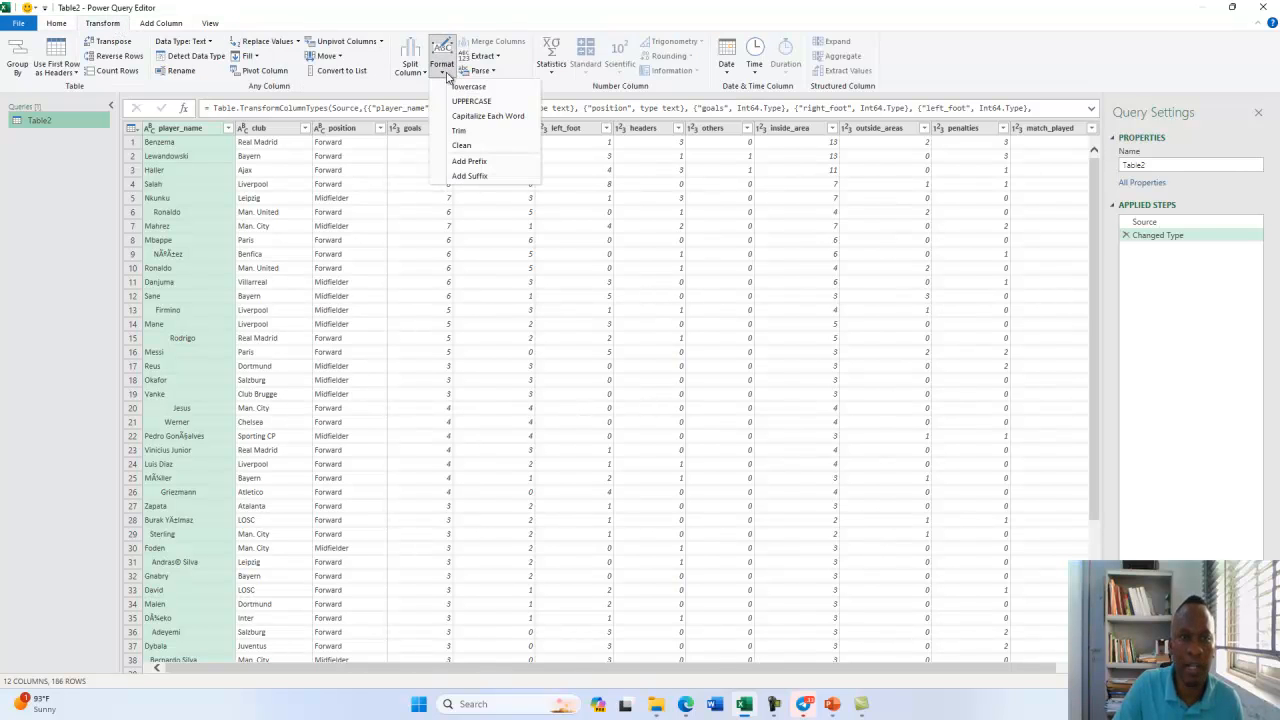
click(467, 135)
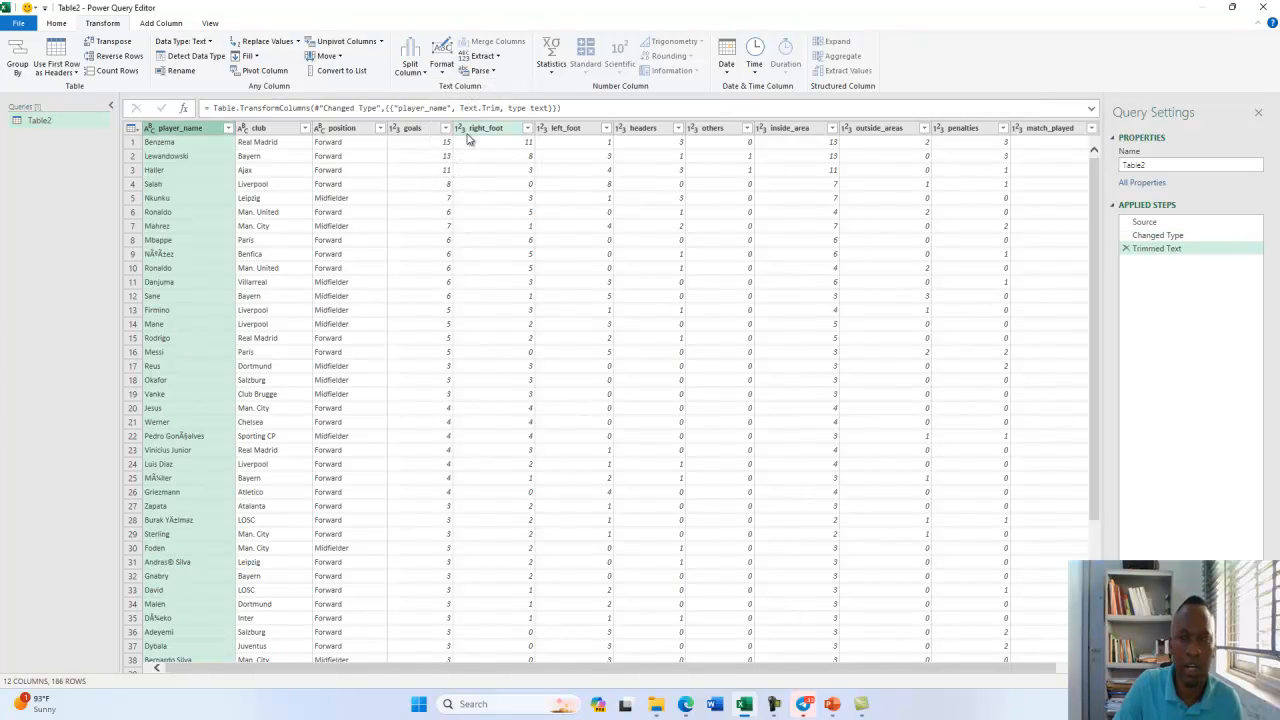
click(1146, 222)
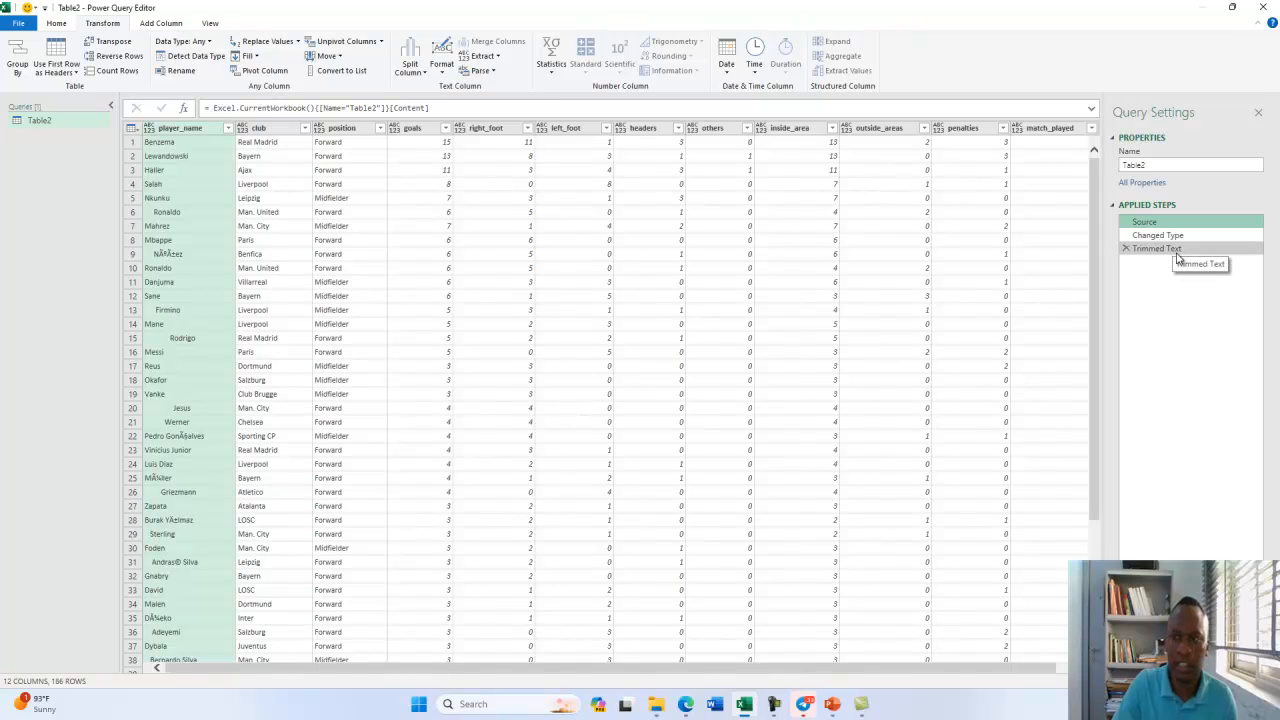
click(1176, 250)
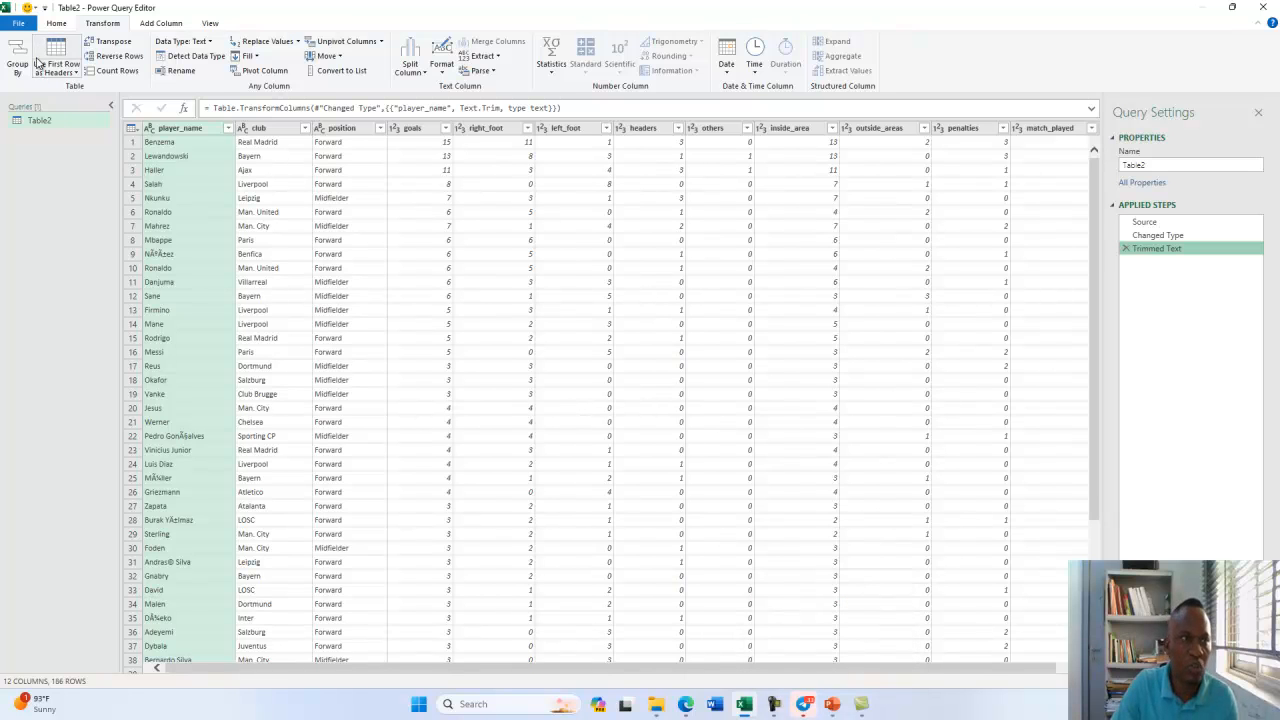
Close the query editor and load the trimmed player table into a new worksheet.
click(56, 23)
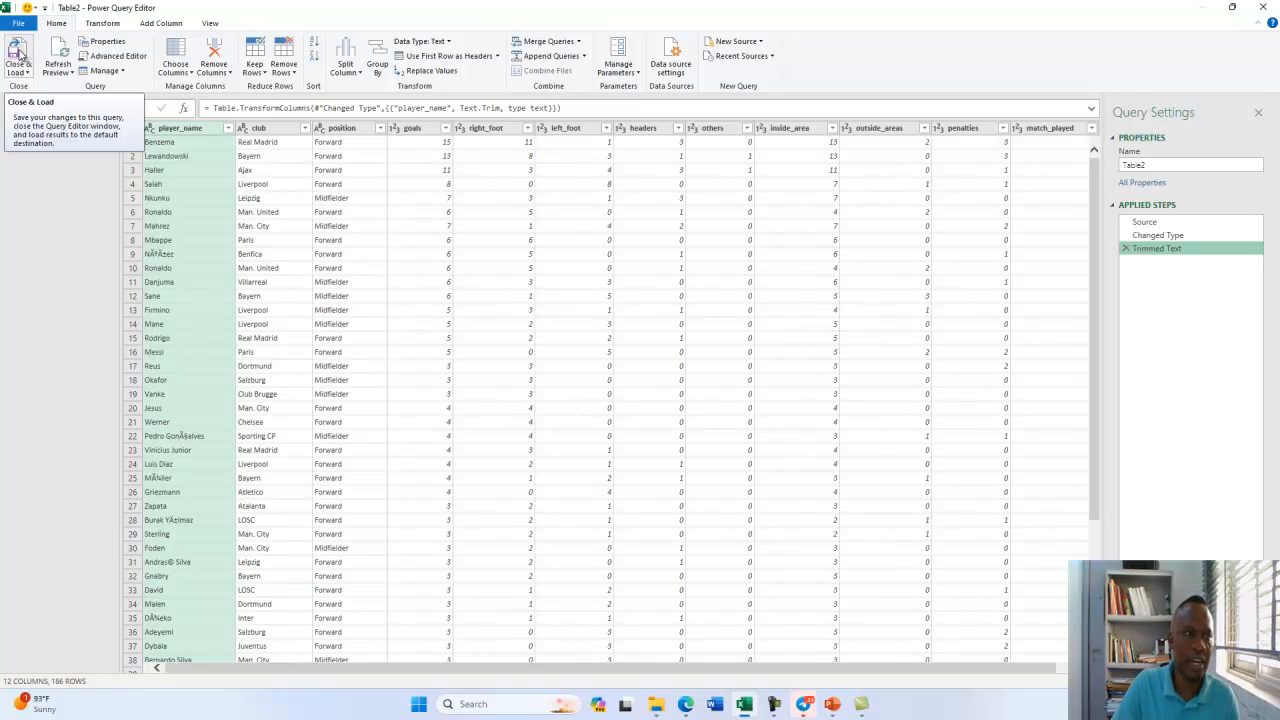
click(19, 55)
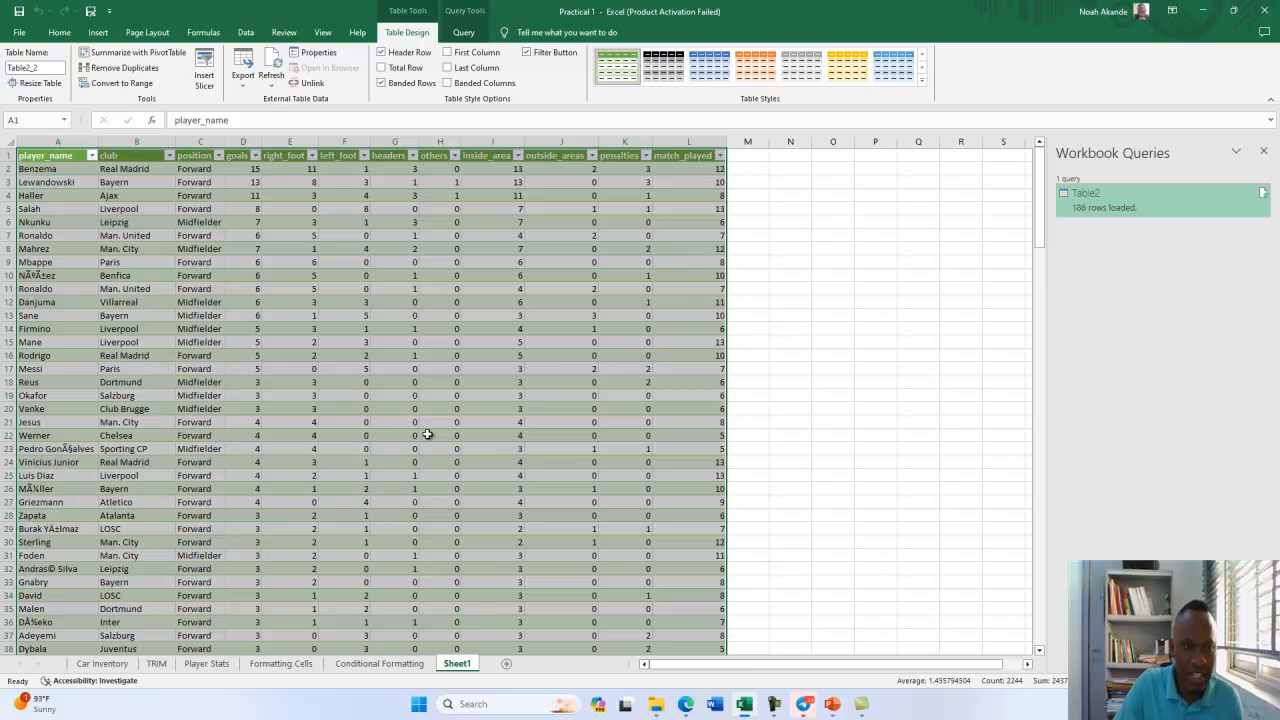
click(437, 383)
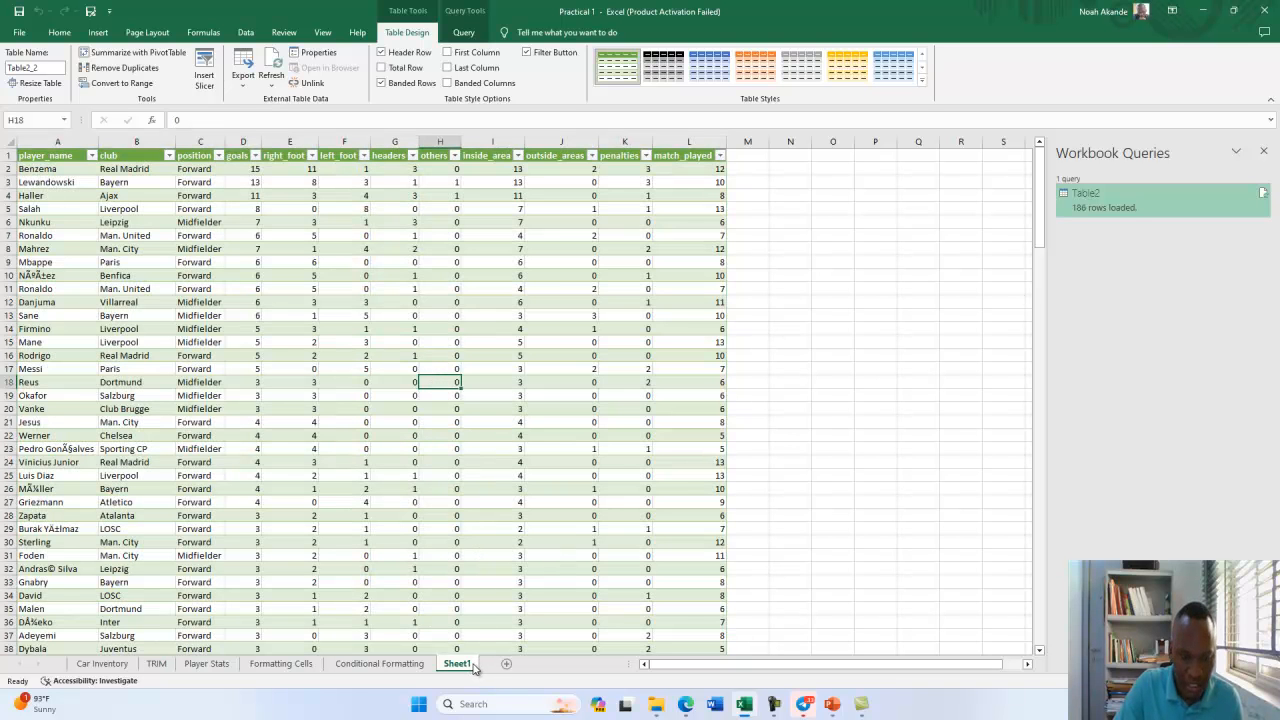
Rename the new worksheet holding the trimmed player table as Cleaned Data.
double_click(472, 665)
click(477, 648)
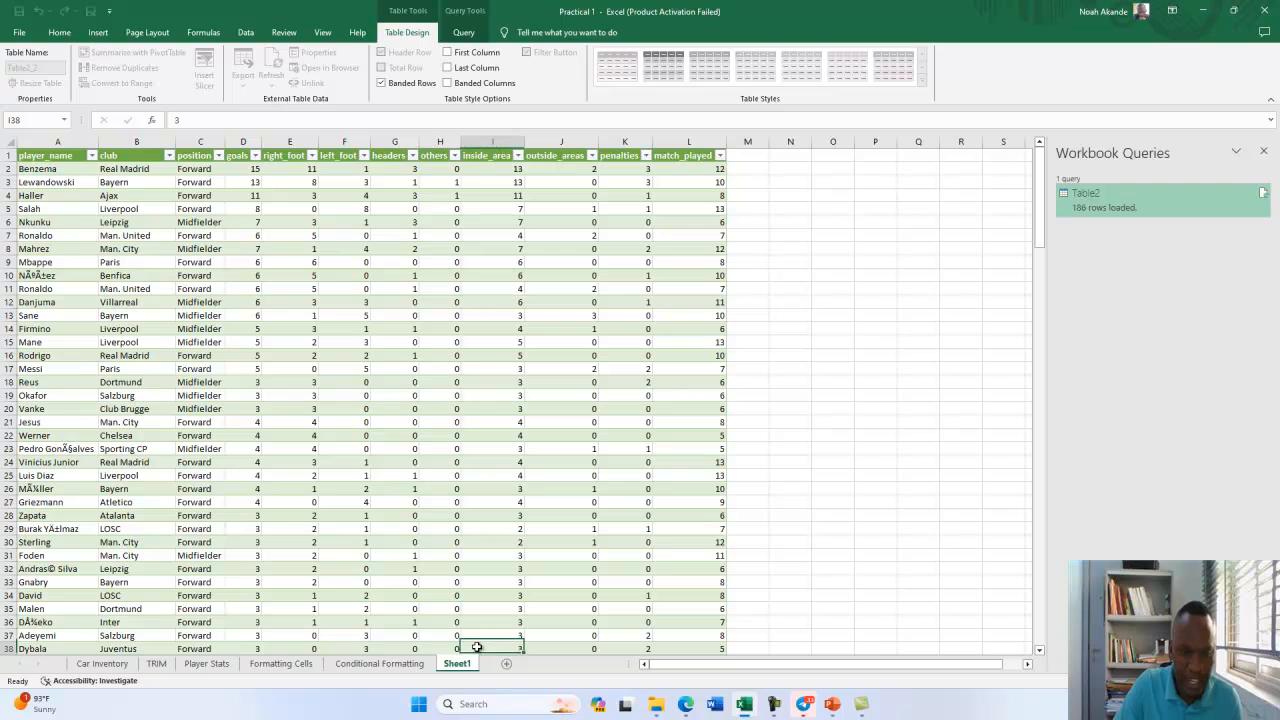
double_click(463, 664)
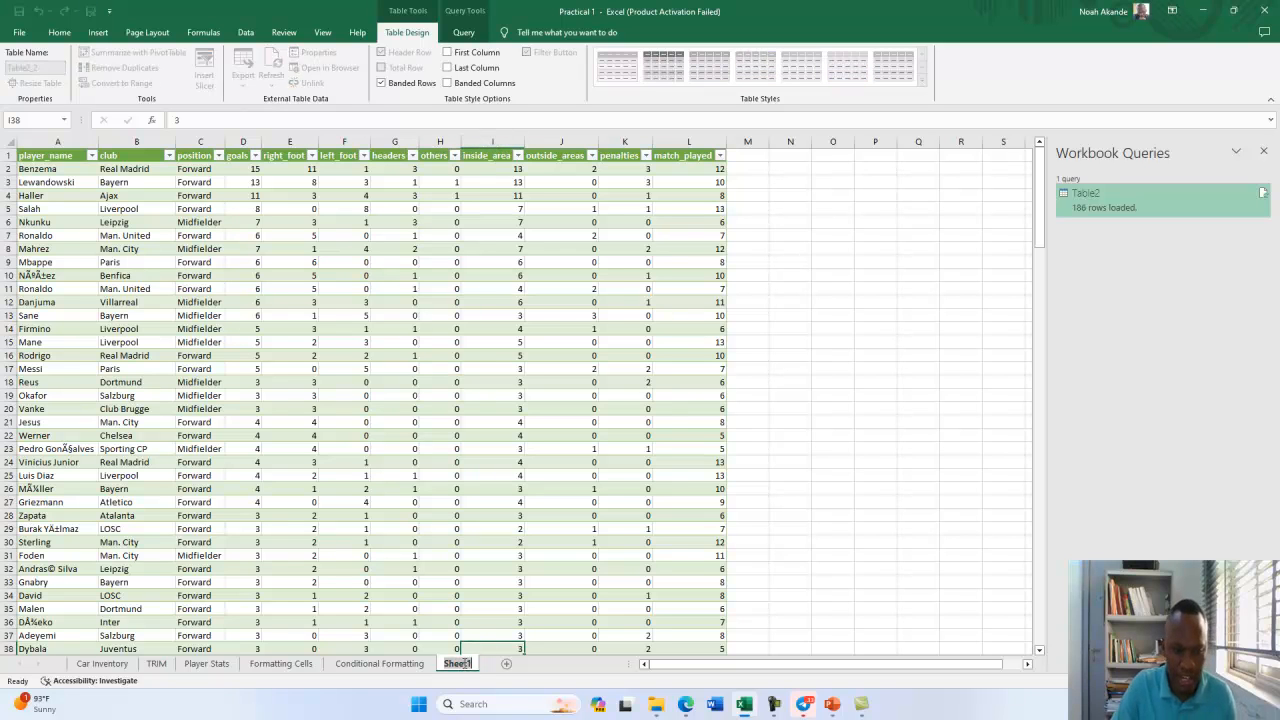
text(dleaned)
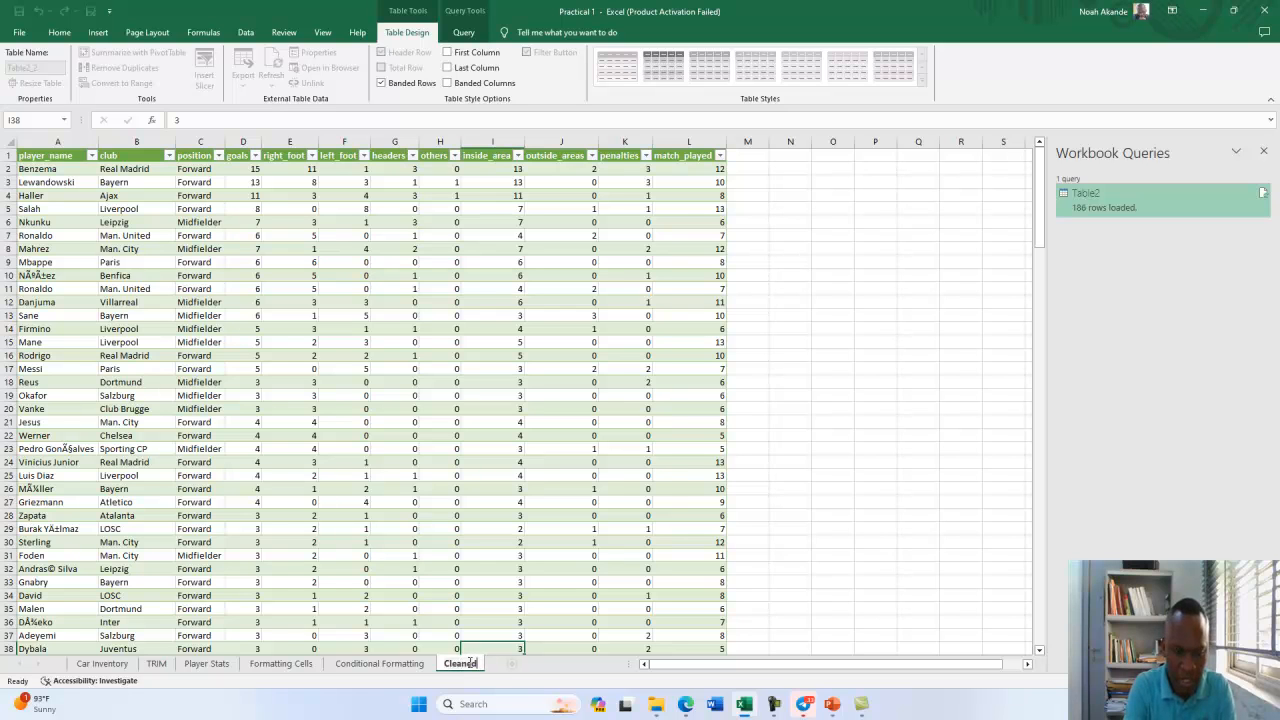
text( Dat)
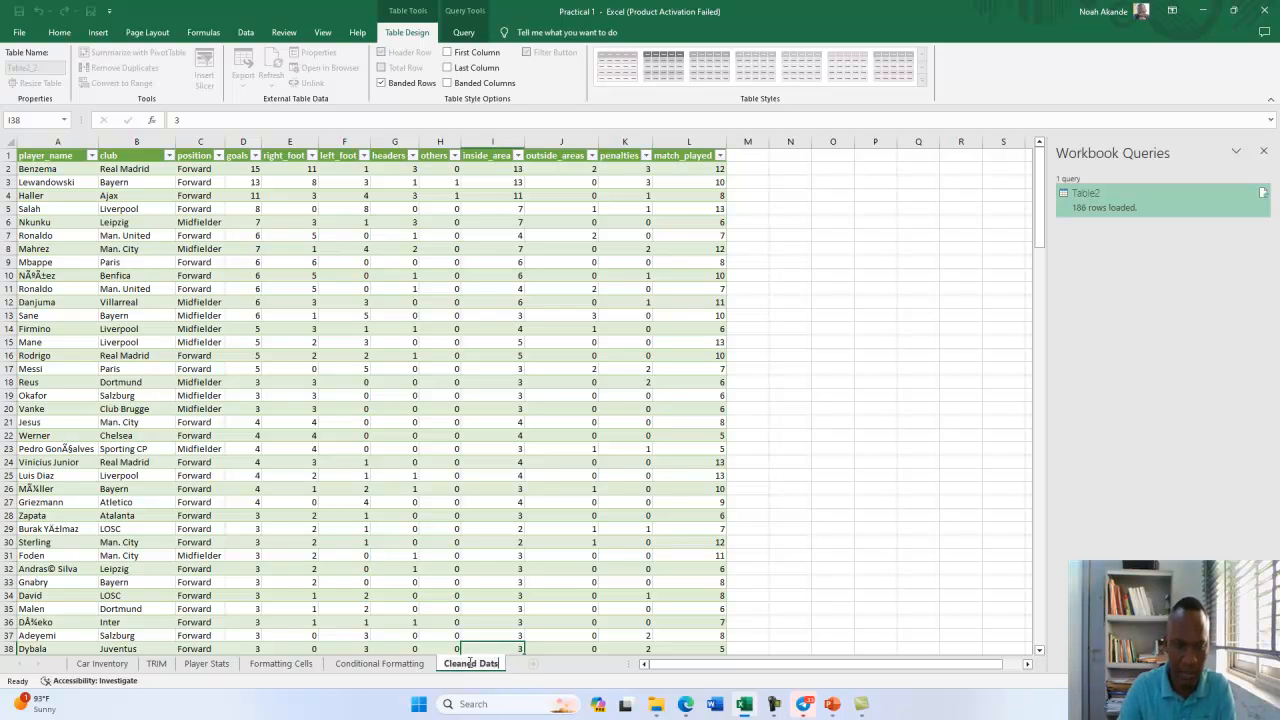
text(a)
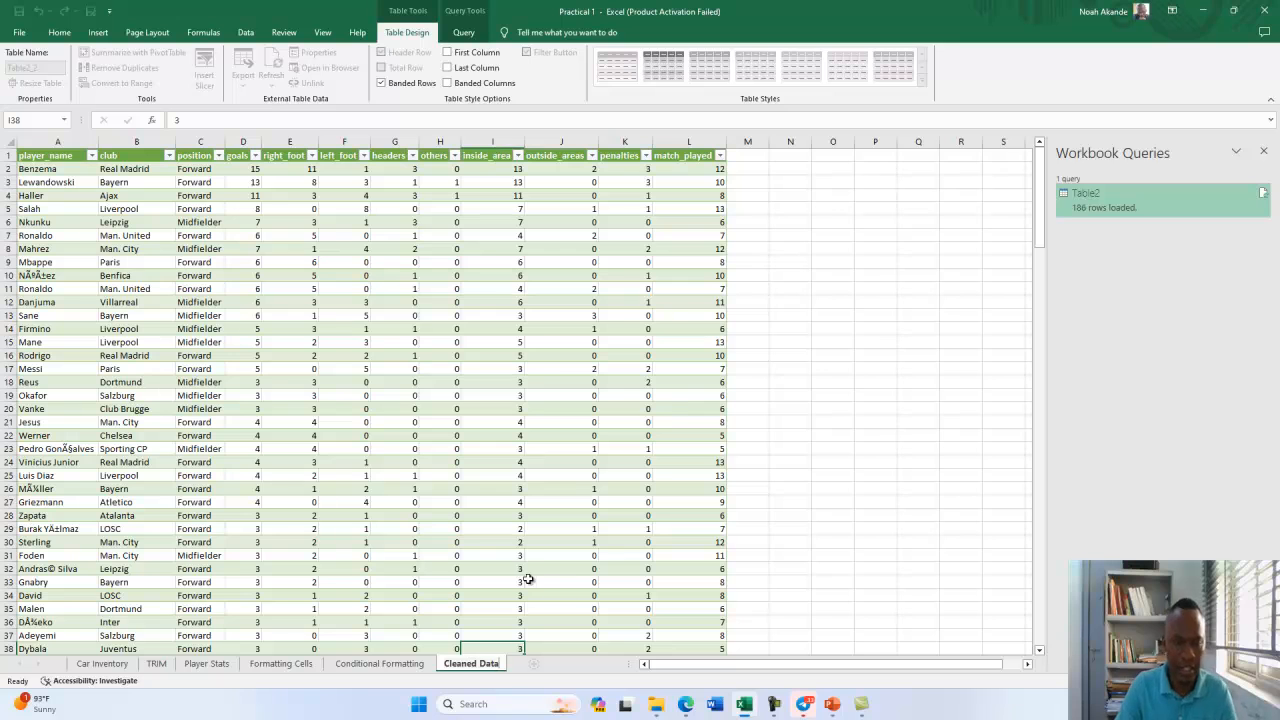
click(532, 582)
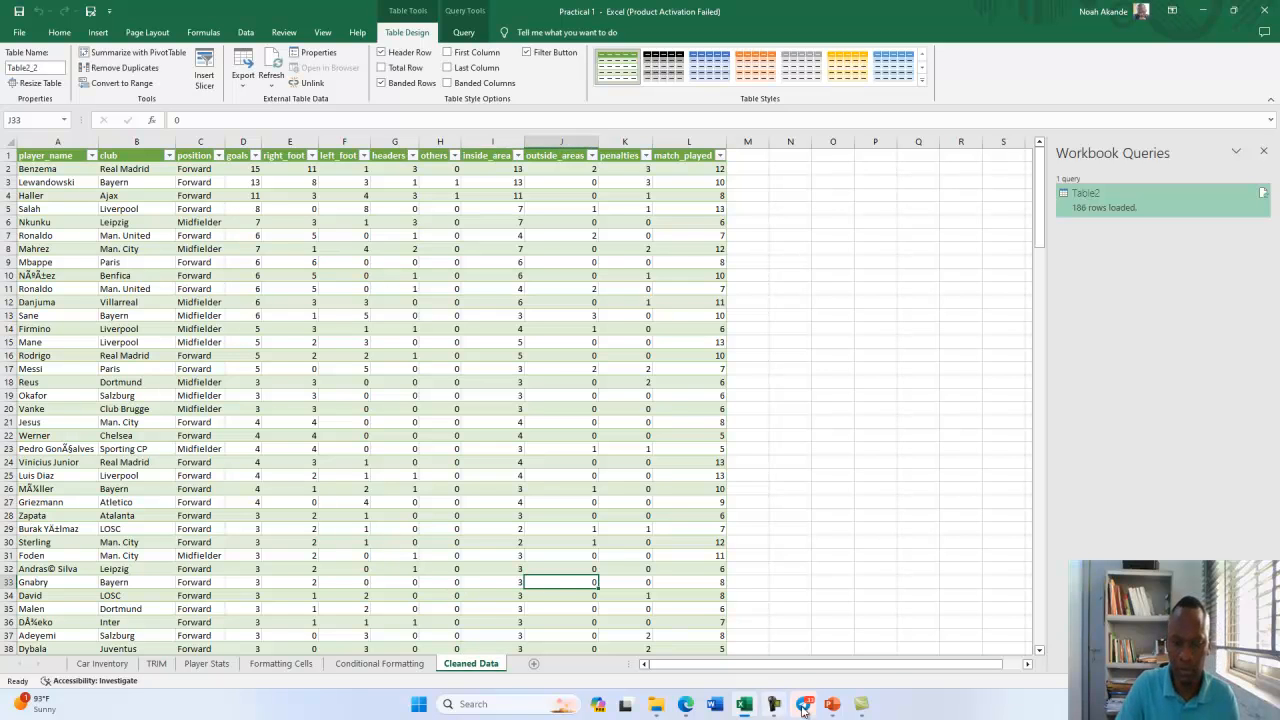
mouse_move(774, 712)
click(785, 662)
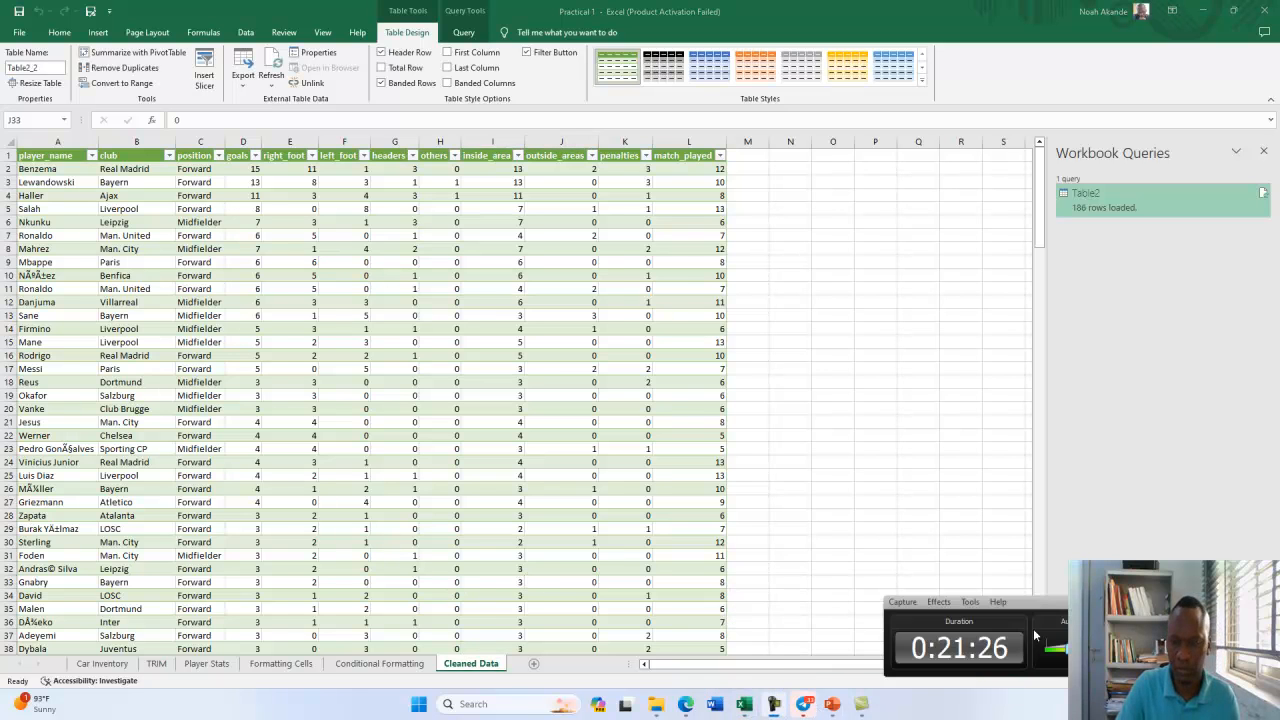
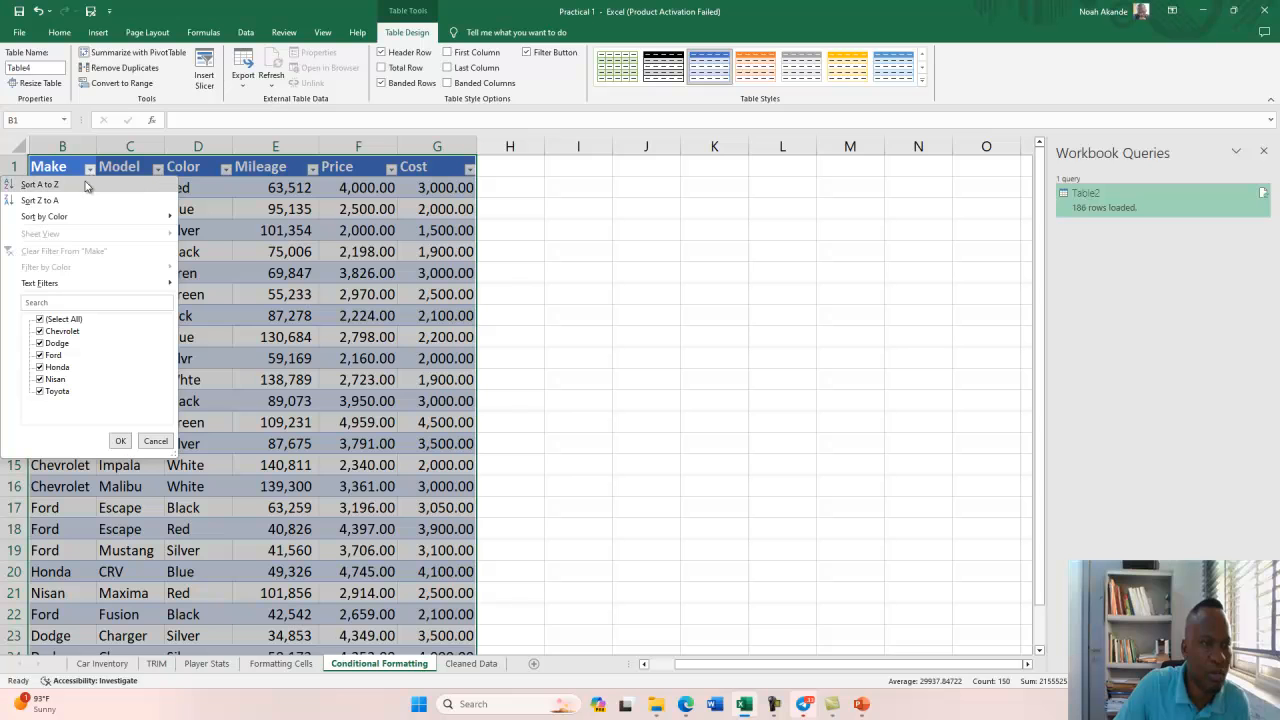
Sort the car table on the Conditional Formatting sheet by Make from A to Z.
click(40, 185)
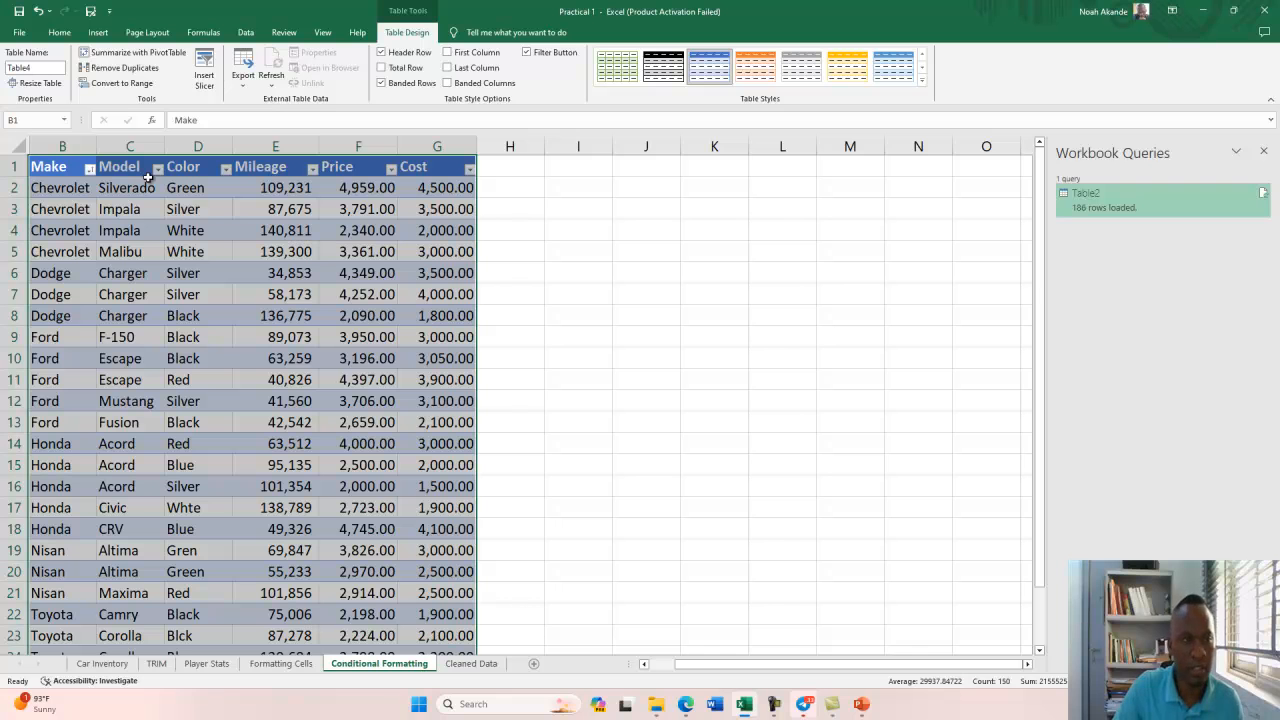
Select the player_name column on the Player Stats sheet and load its table into the Power Query Editor as another query.
click(280, 665)
click(206, 664)
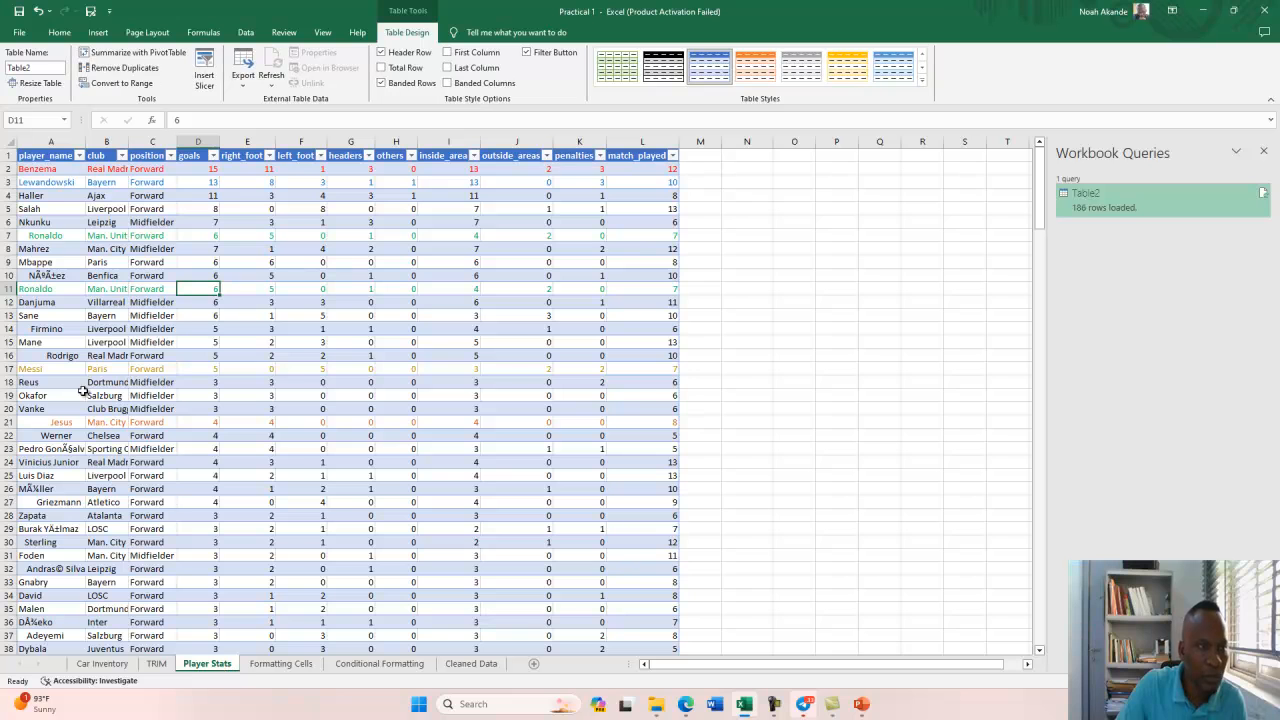
click(80, 156)
click(193, 212)
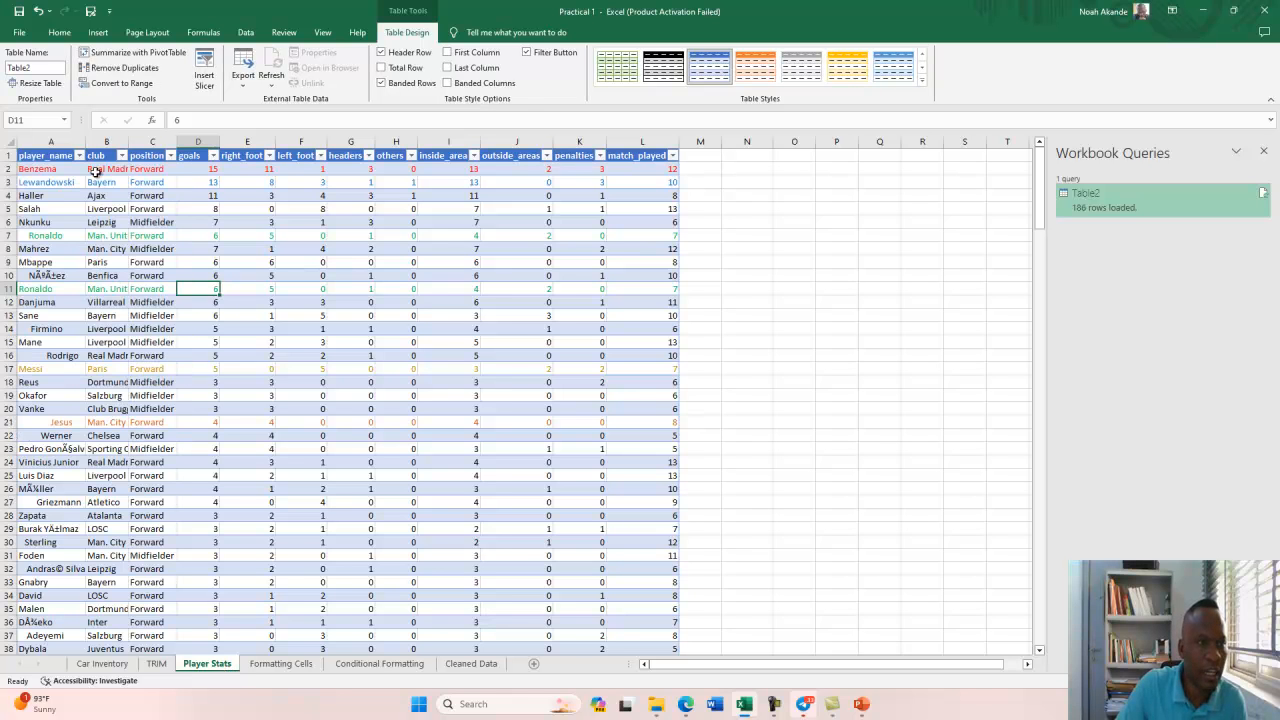
click(62, 142)
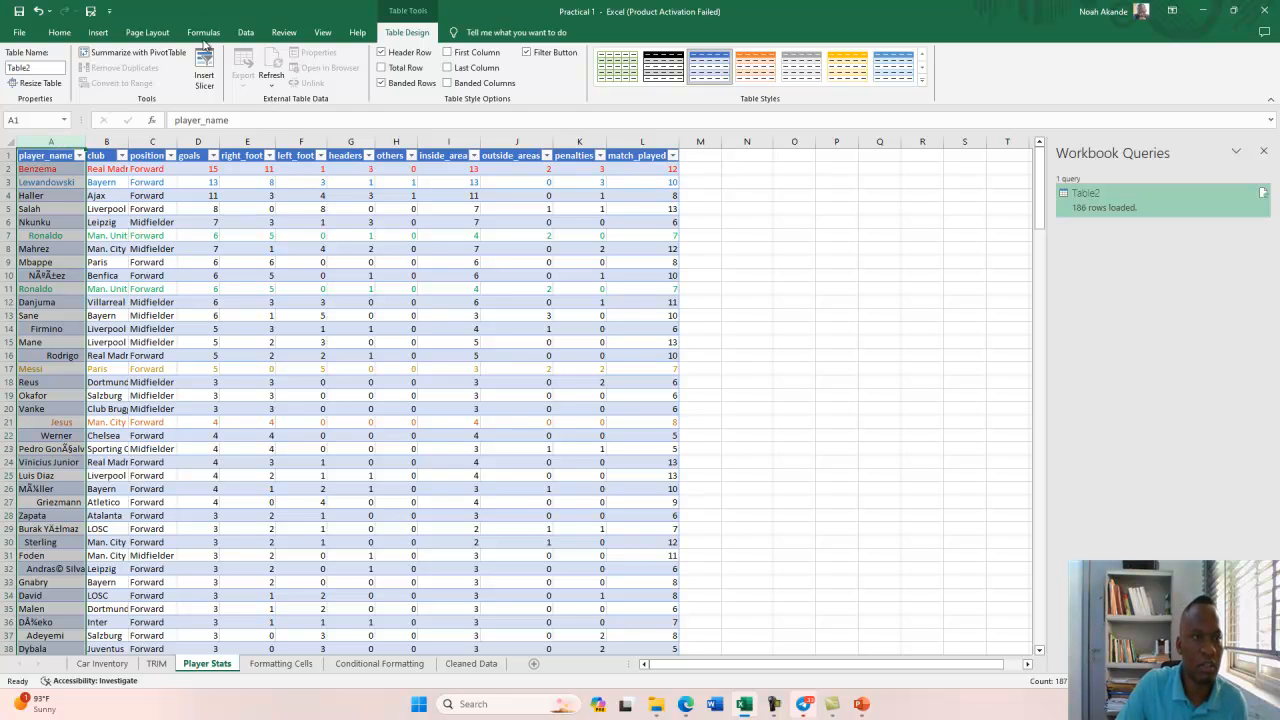
click(249, 32)
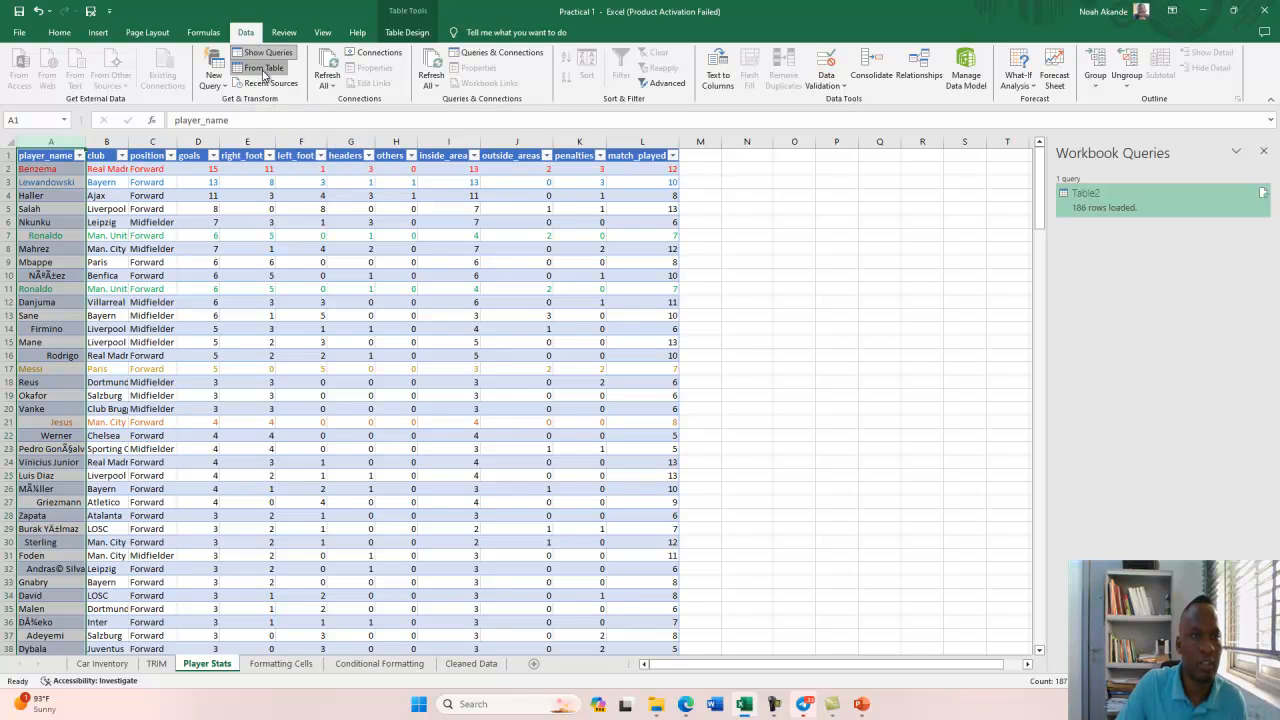
click(263, 74)
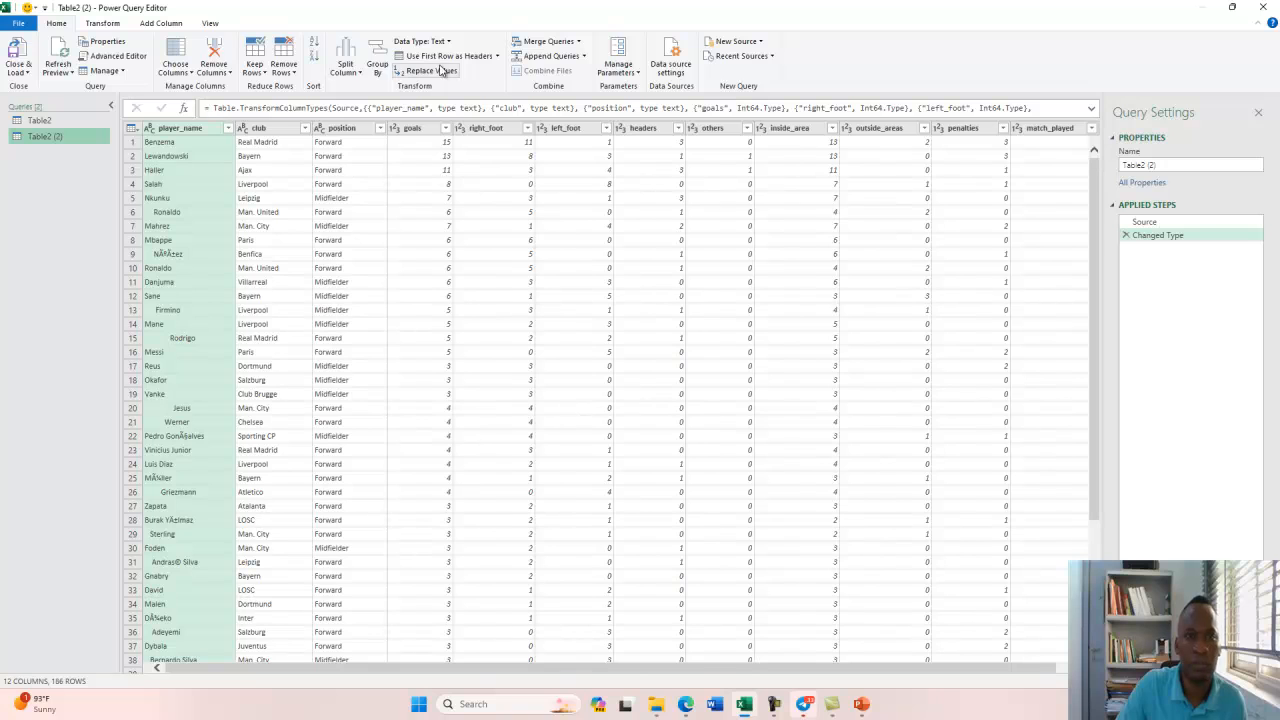
Trim the text in the player_name column of the Table2 (2) query.
click(103, 24)
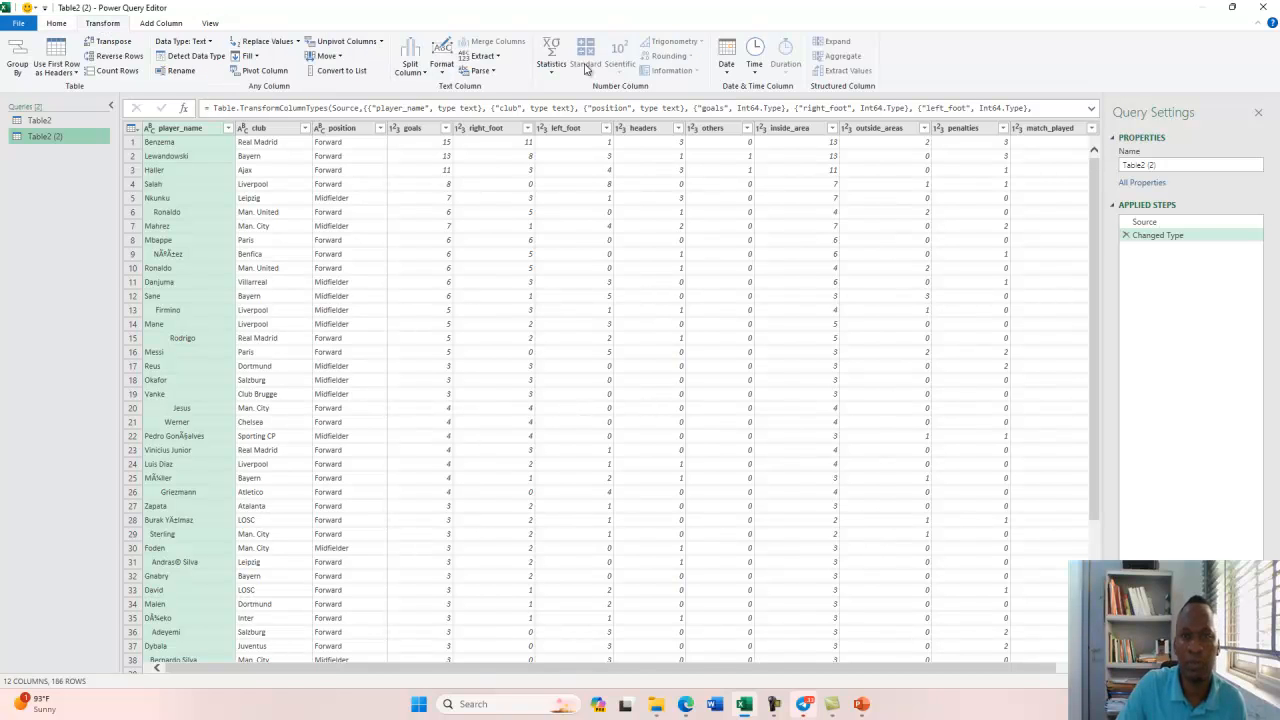
click(452, 78)
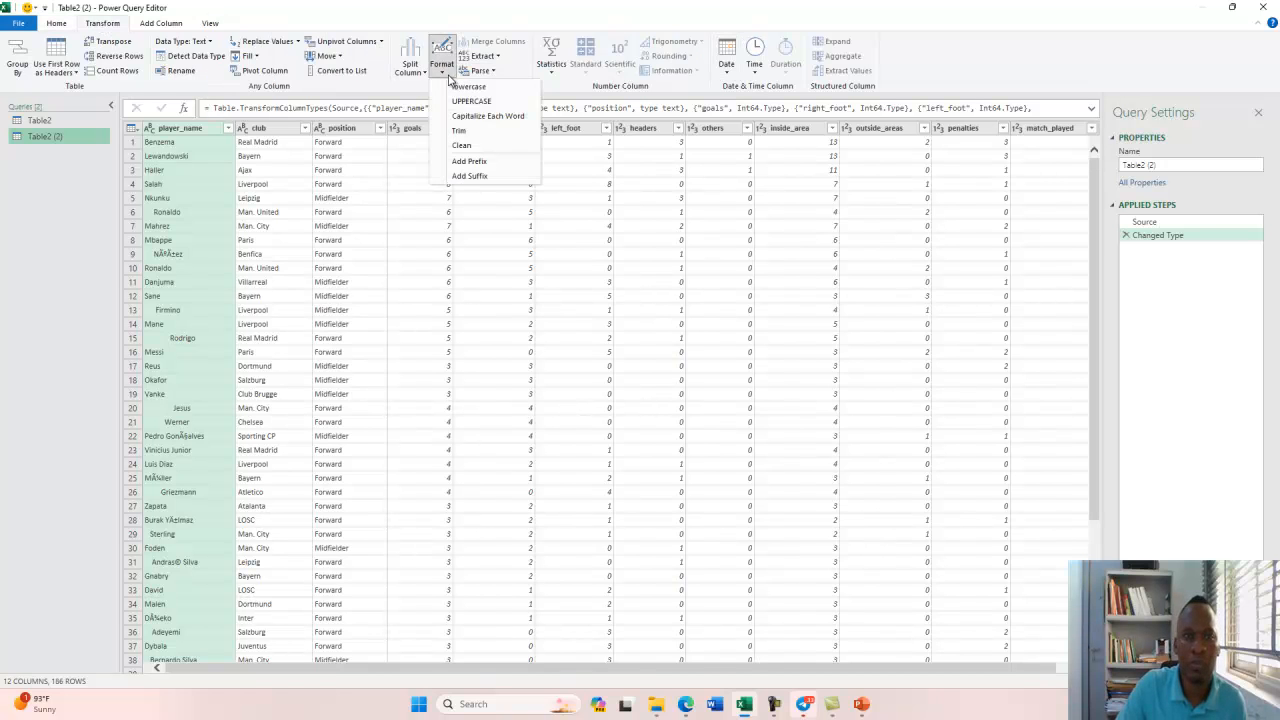
click(461, 130)
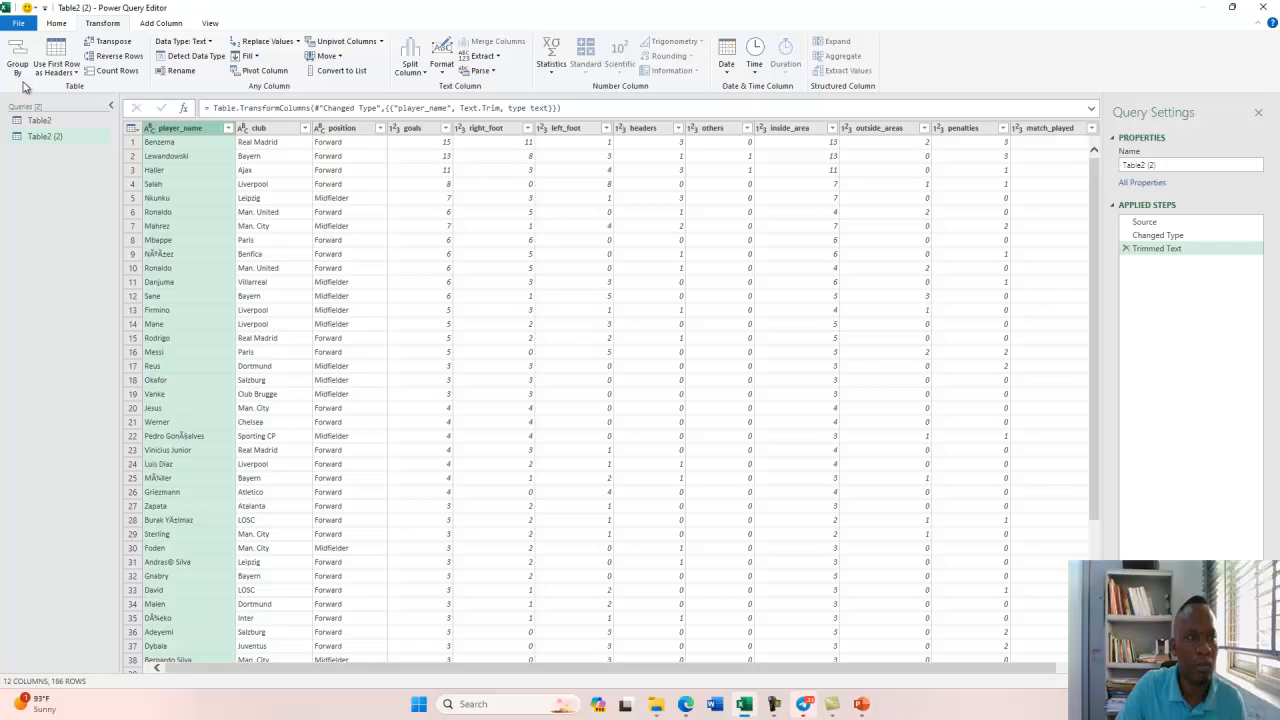
Close the query editor and load the trimmed Table2 (2) query into a new worksheet.
click(56, 22)
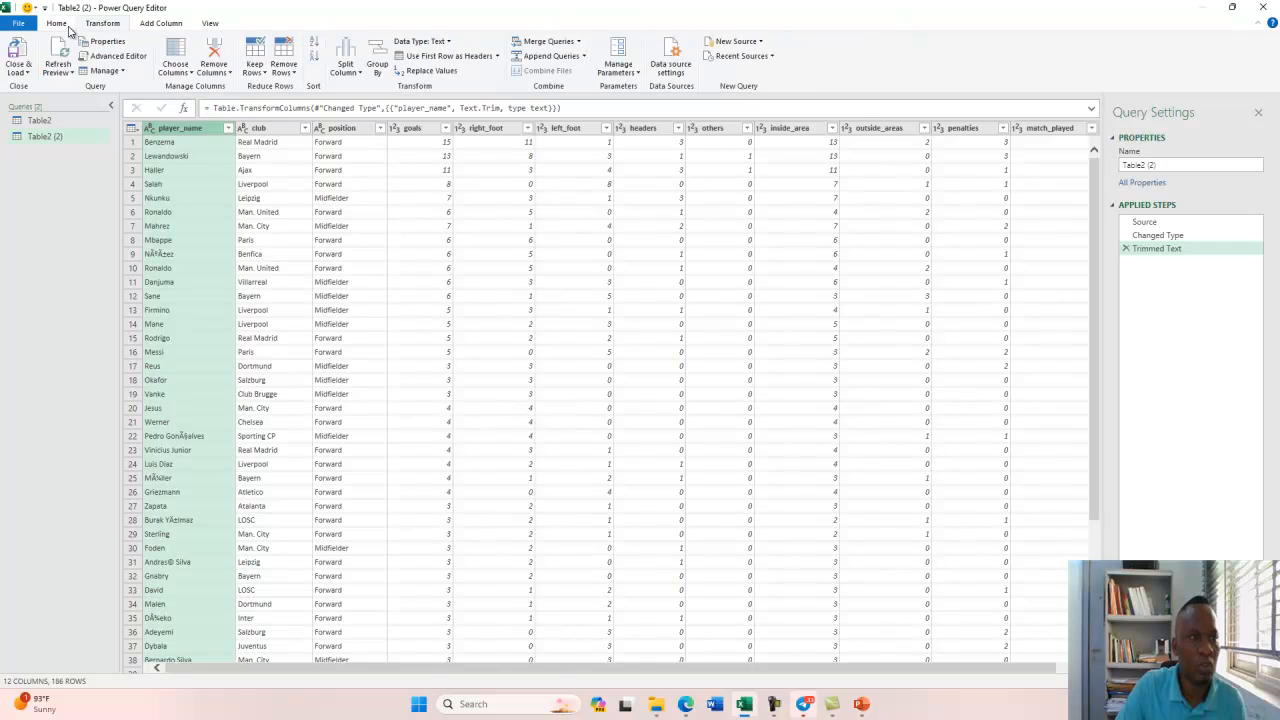
click(26, 62)
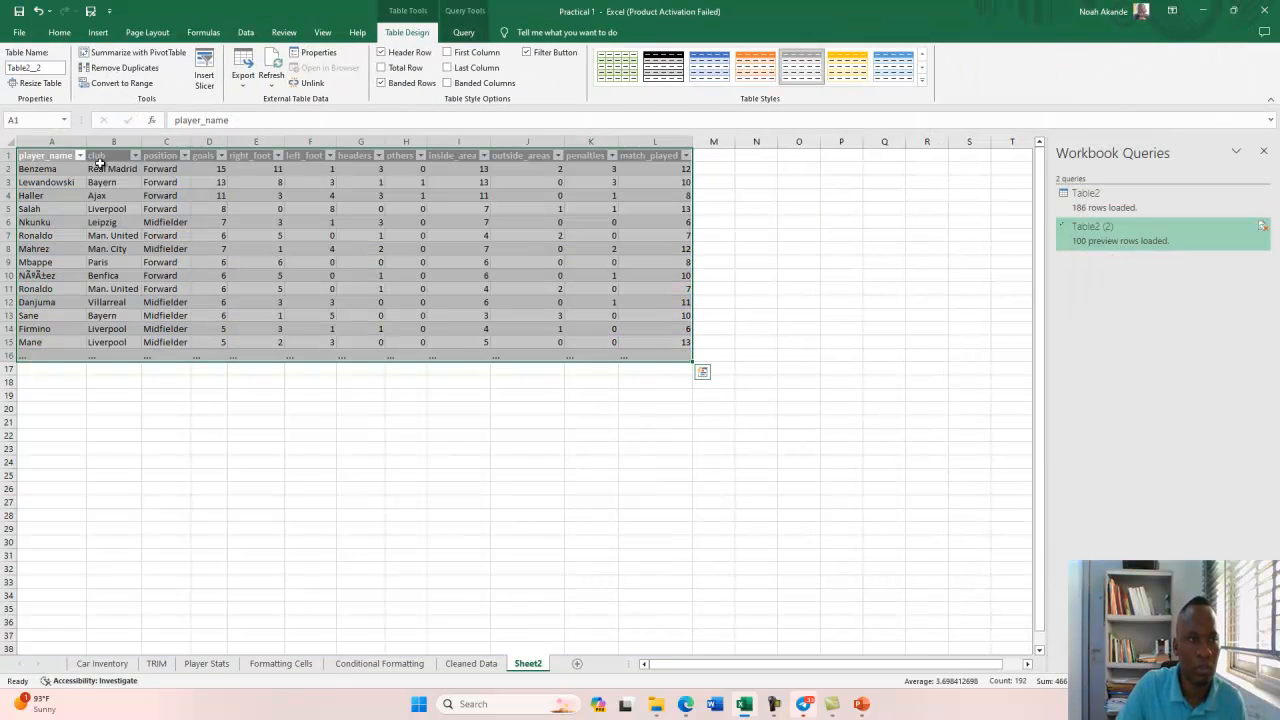
click(105, 222)
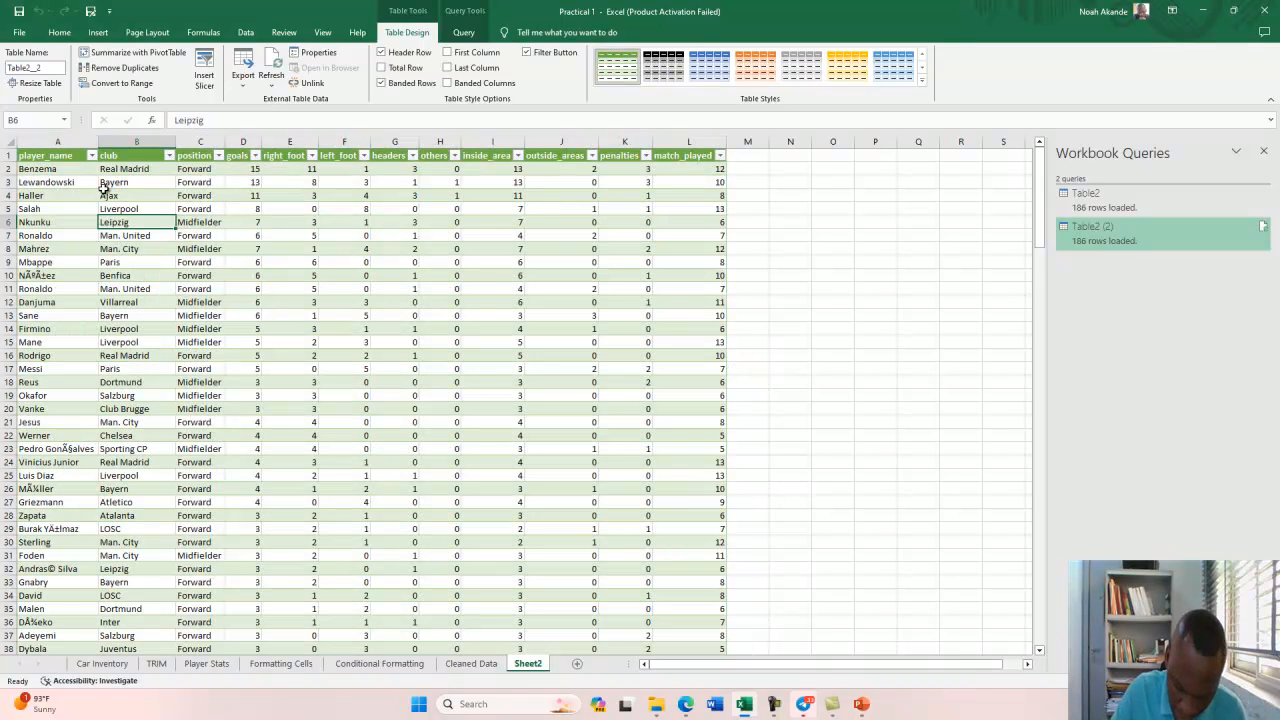
Go to the Formatting Cells worksheet and select the whole CUST_NAME column.
click(412, 666)
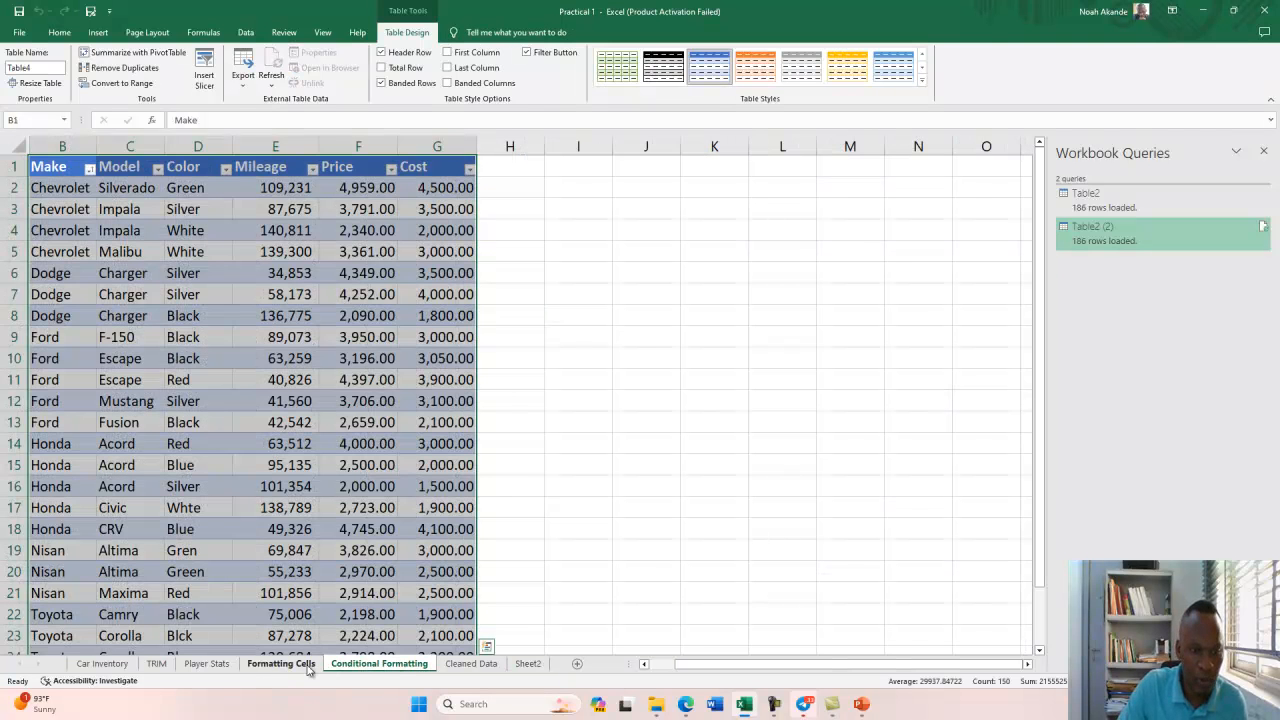
click(281, 664)
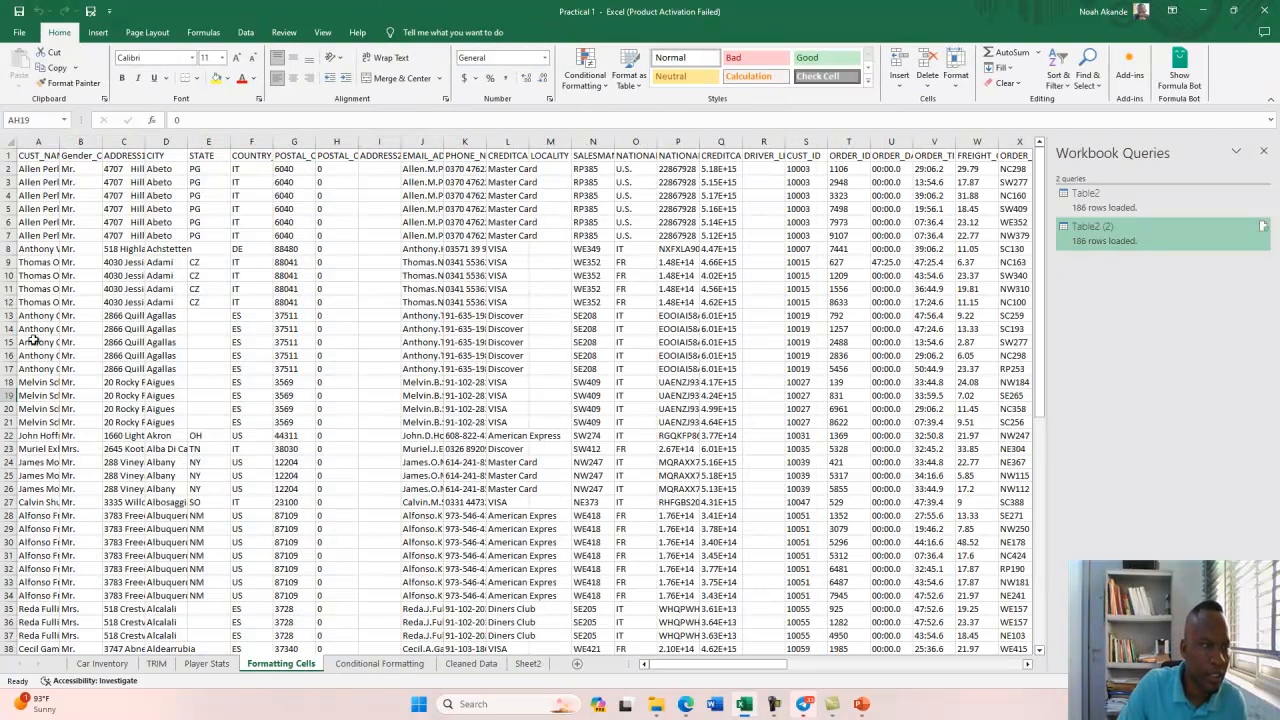
click(38, 143)
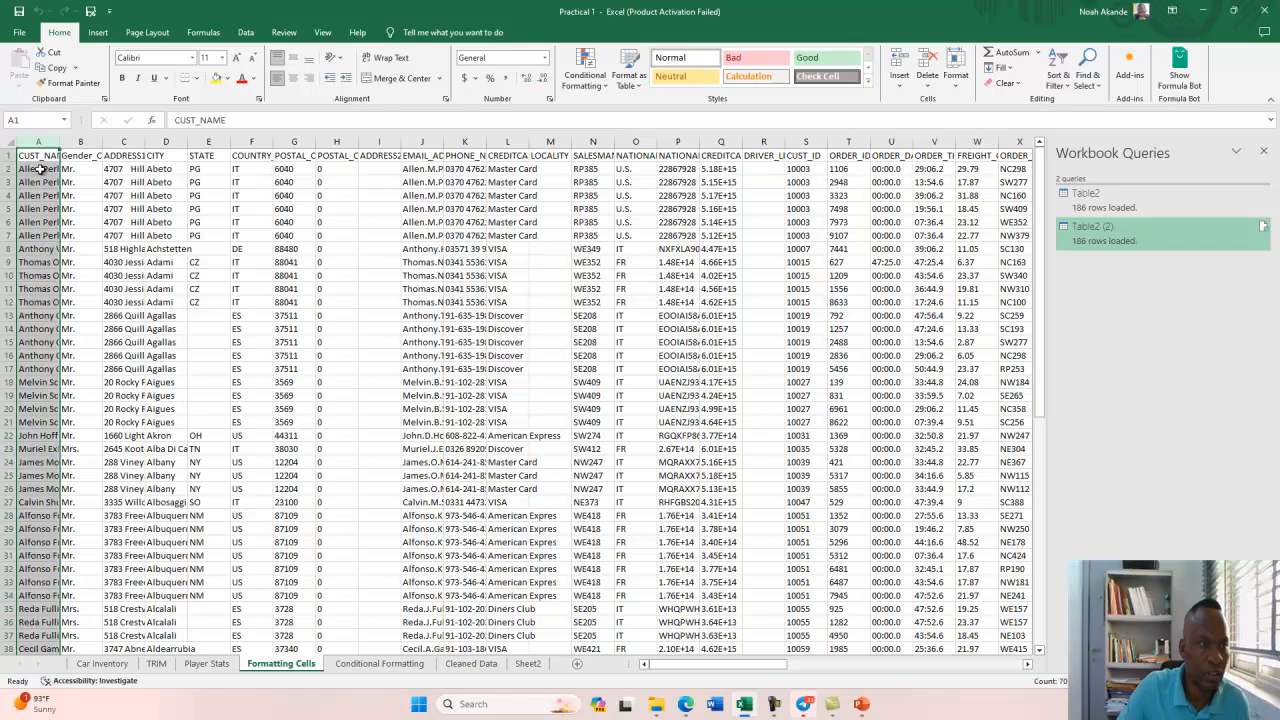
click(40, 169)
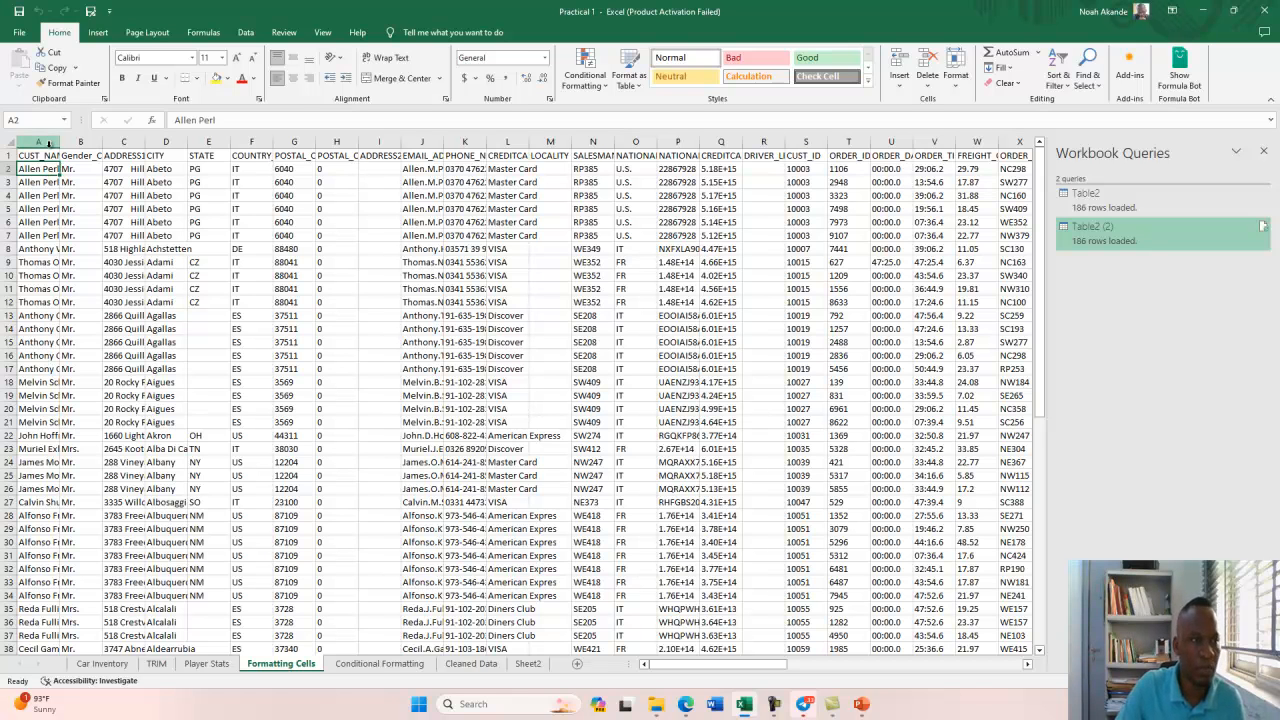
click(50, 140)
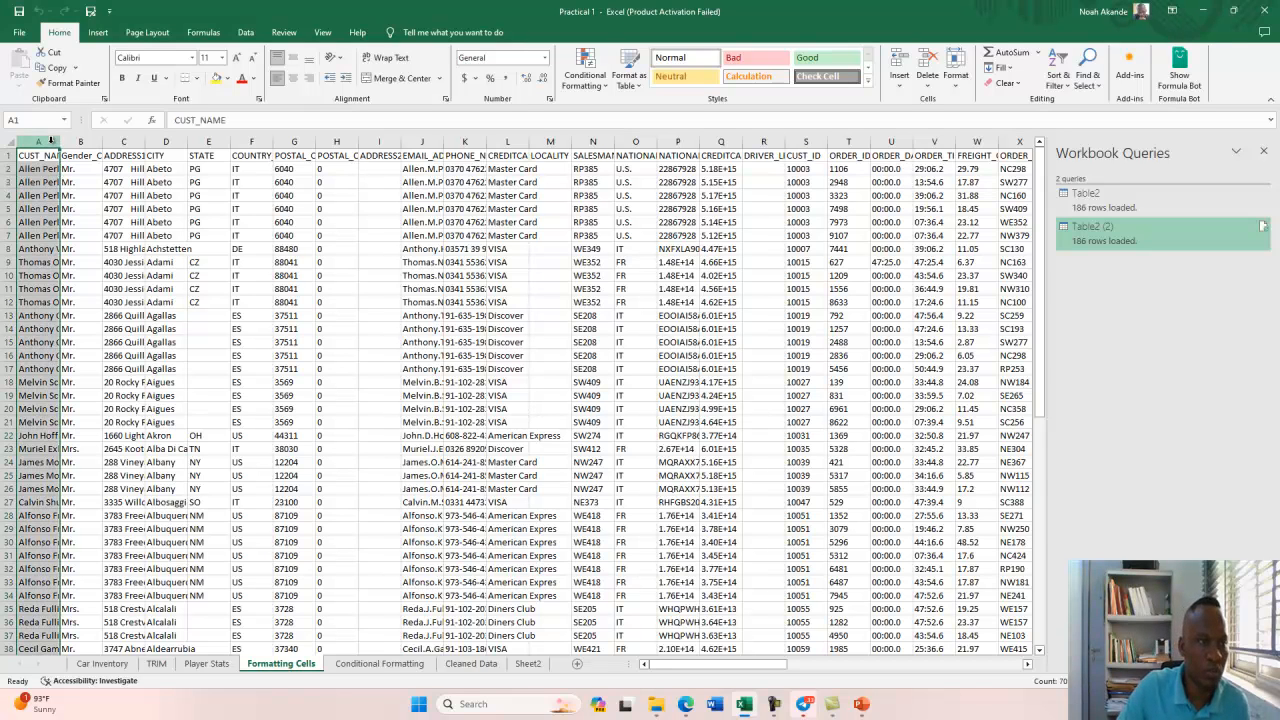
click(202, 36)
click(248, 34)
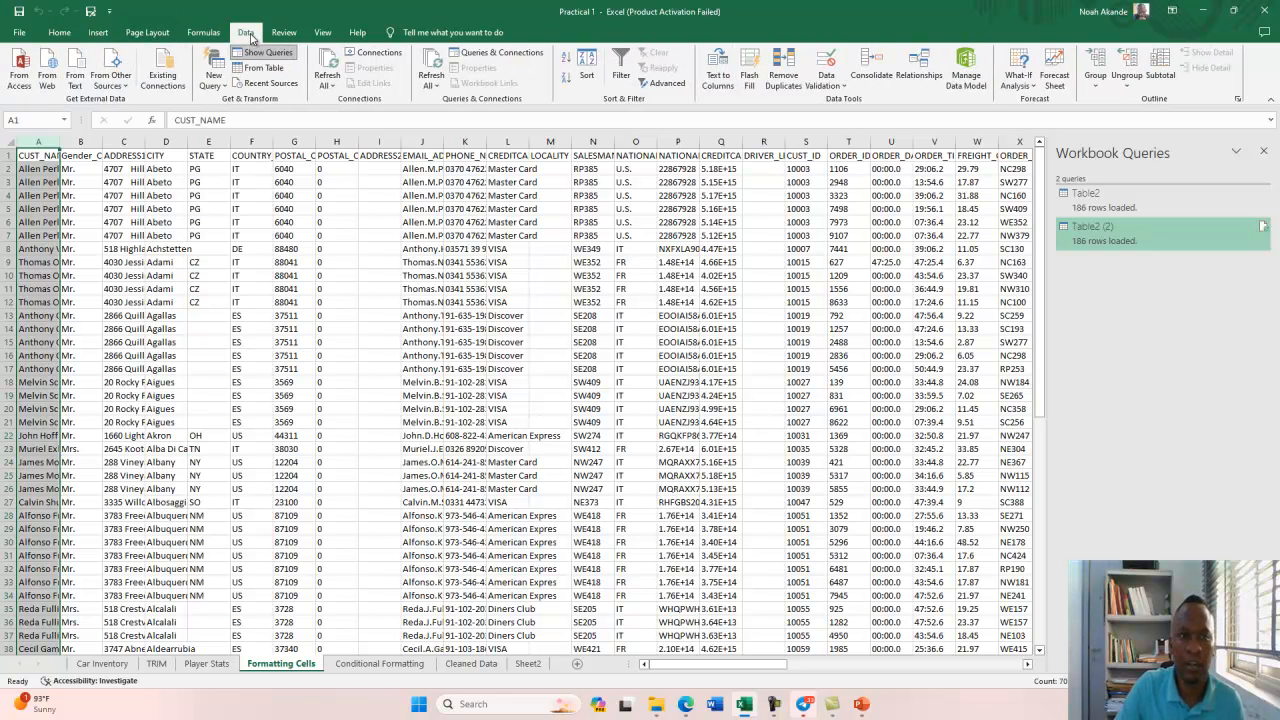
click(729, 63)
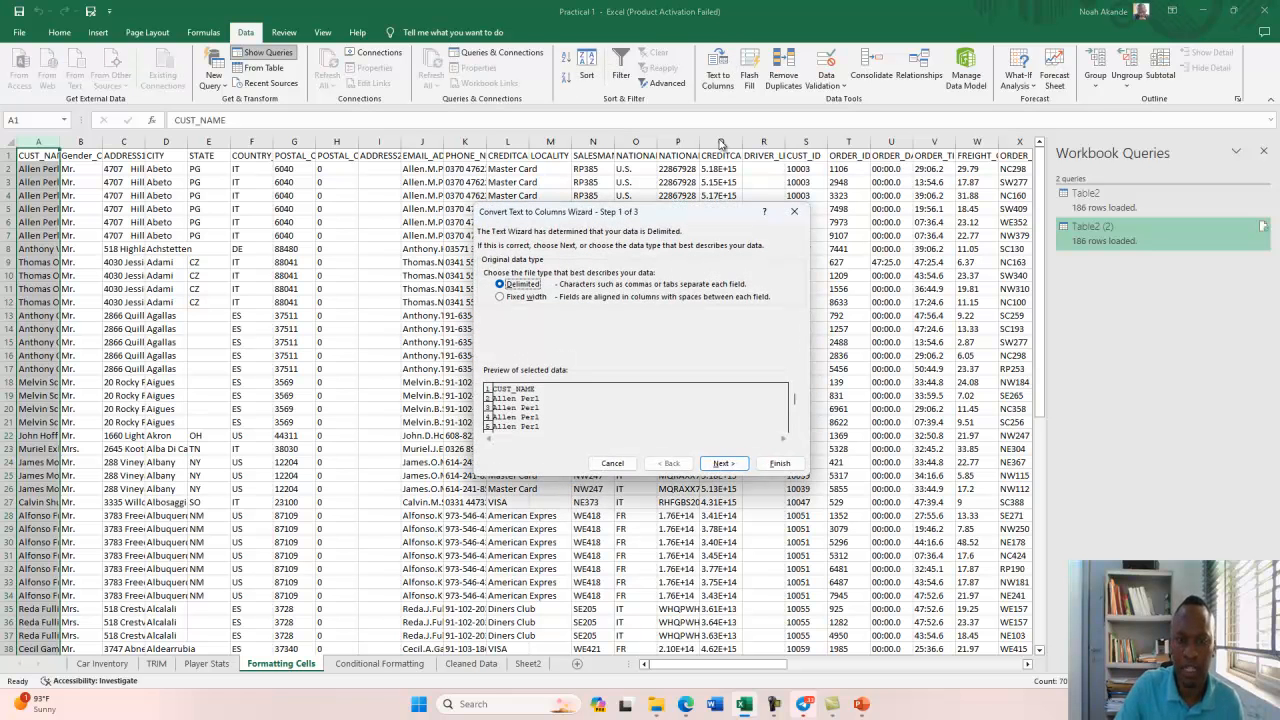
click(791, 214)
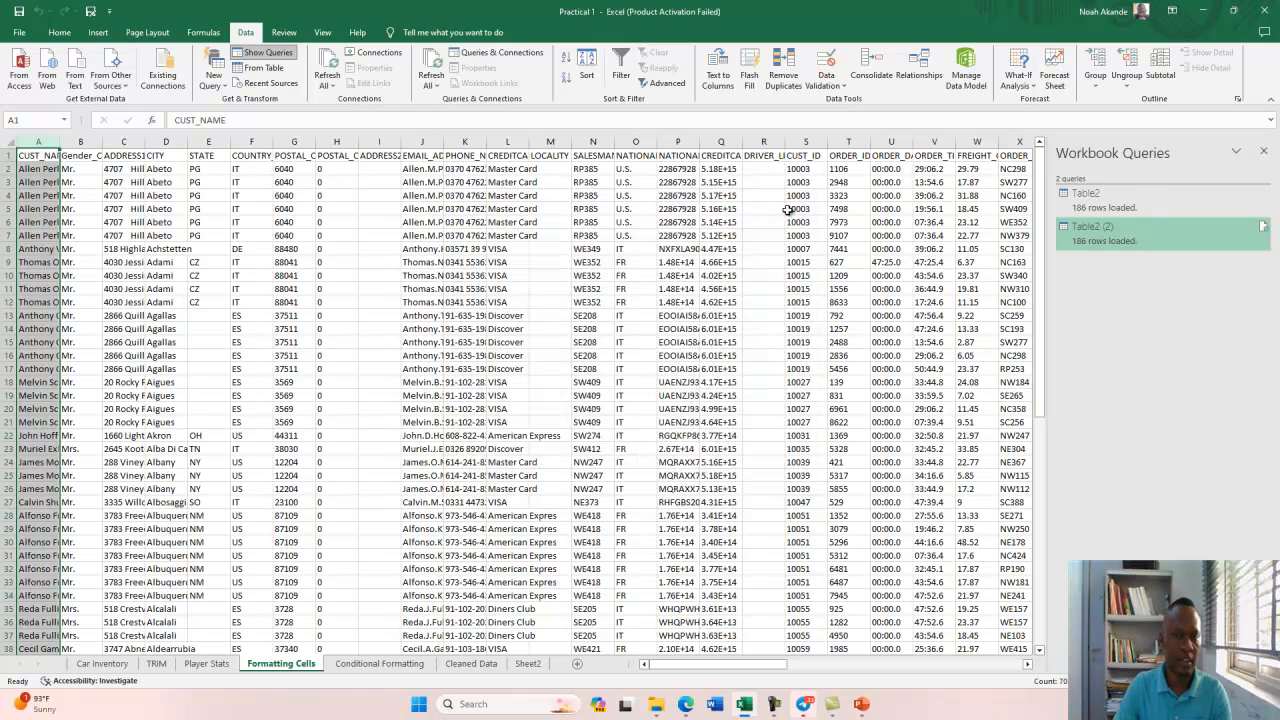
Insert three blank columns between the CUST_NAME column and the gender column on the Formatting Cells sheet.
right_click(91, 142)
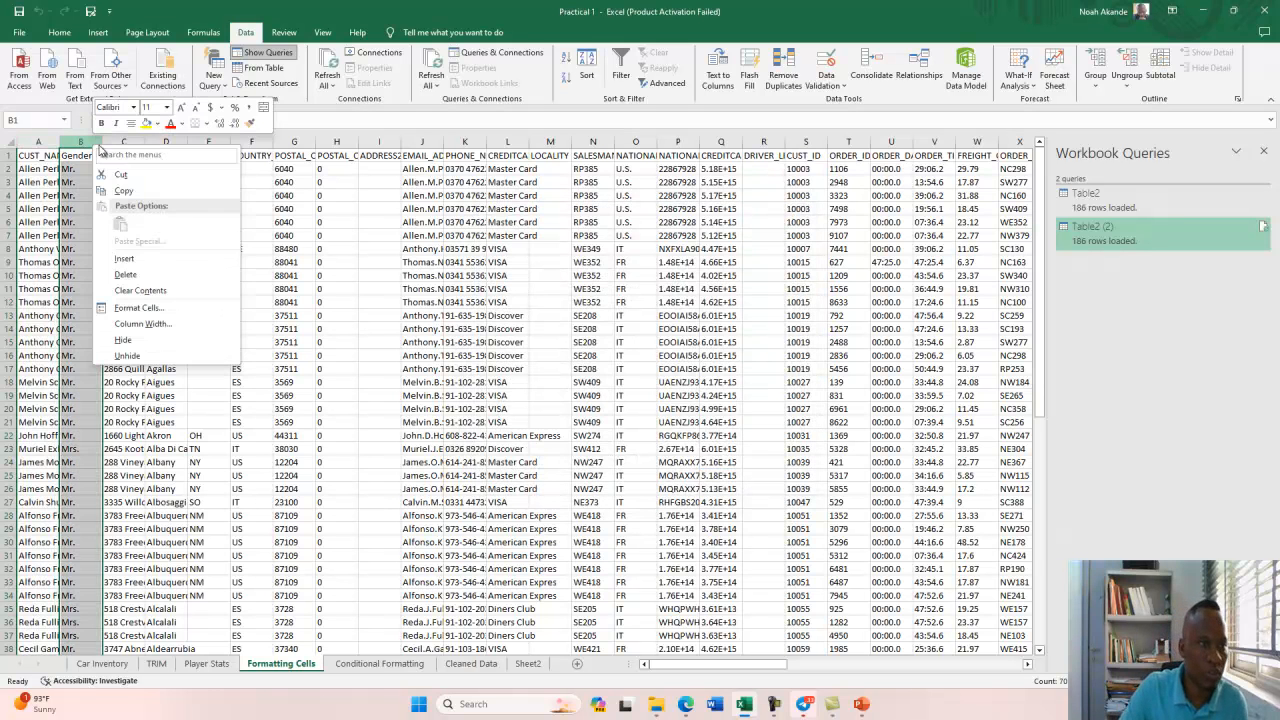
click(124, 260)
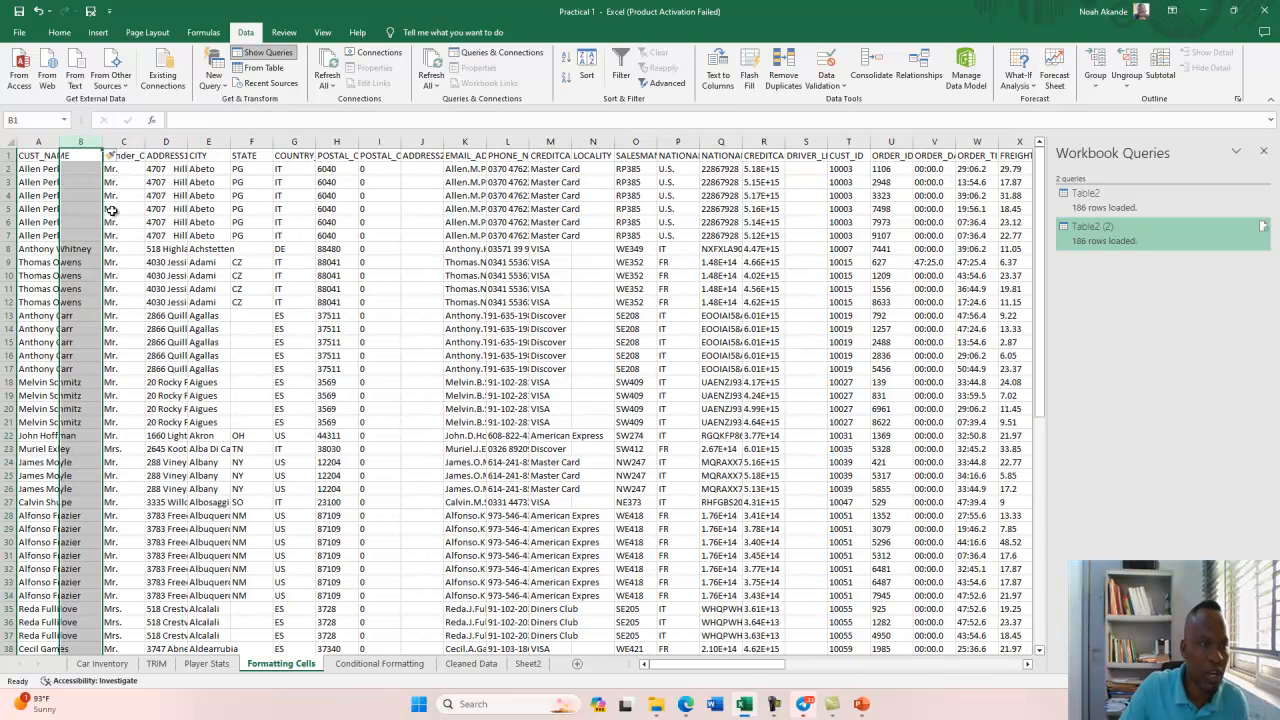
right_click(124, 142)
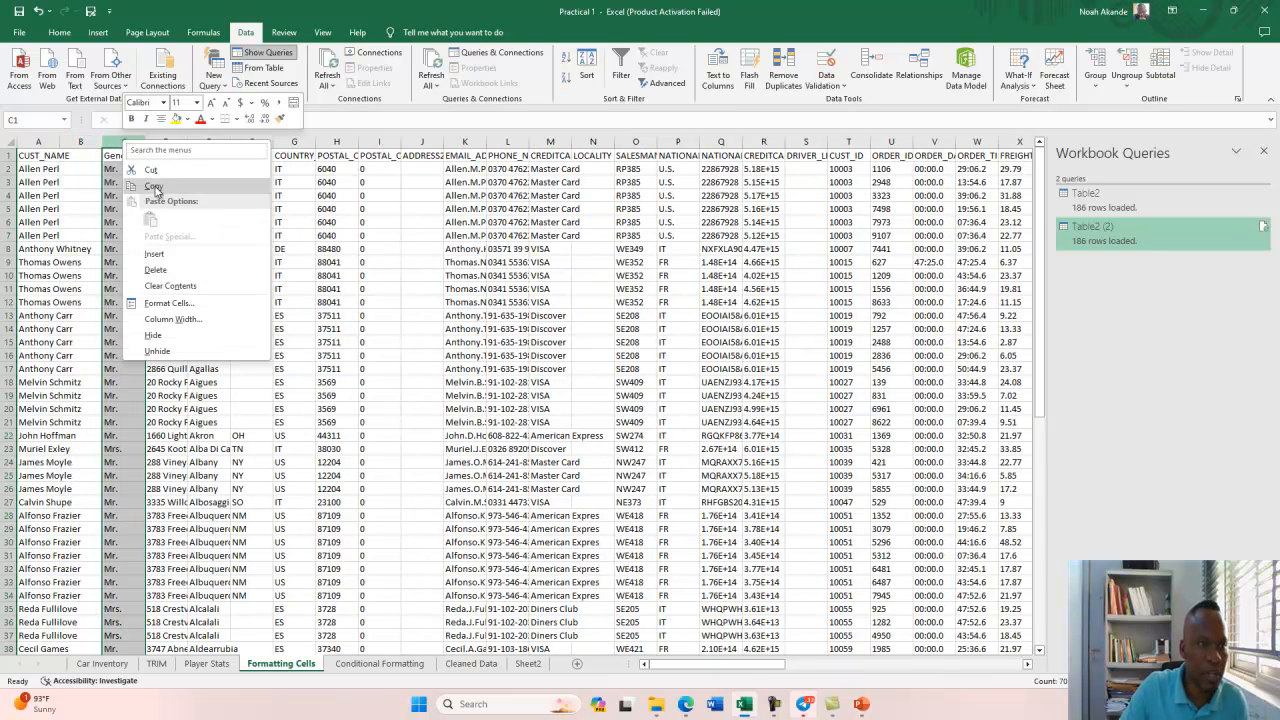
click(155, 254)
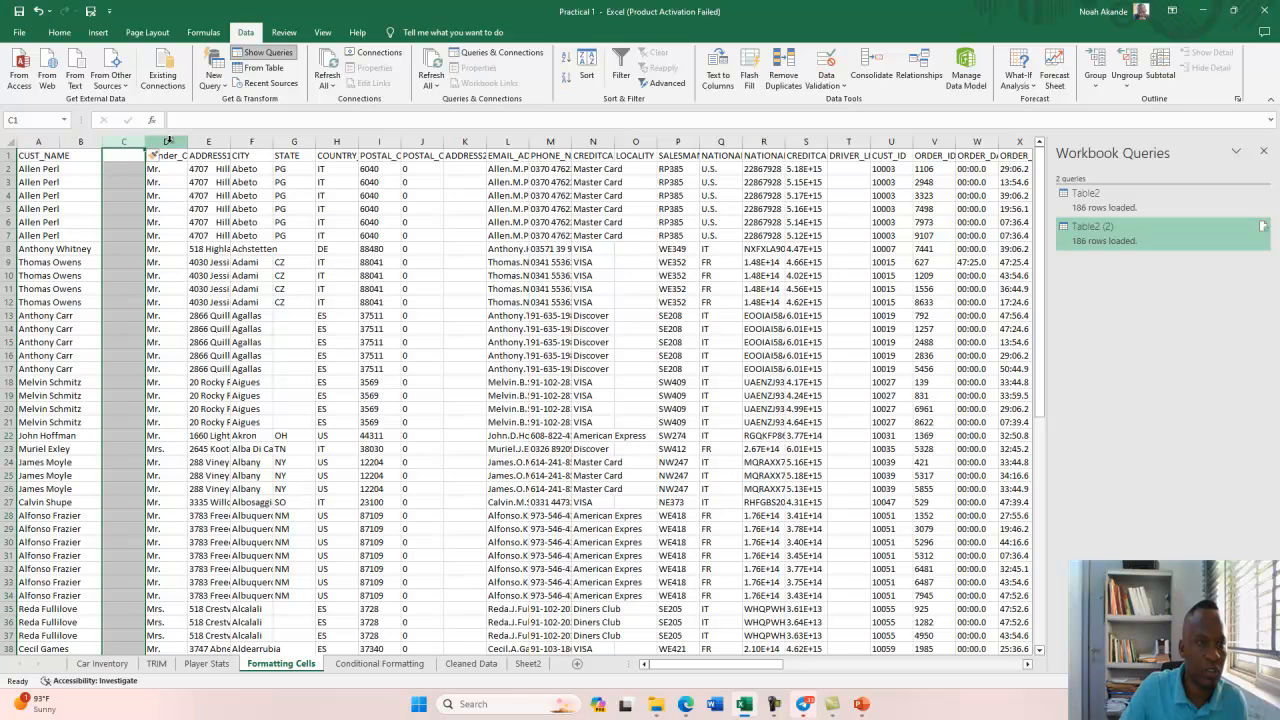
right_click(166, 142)
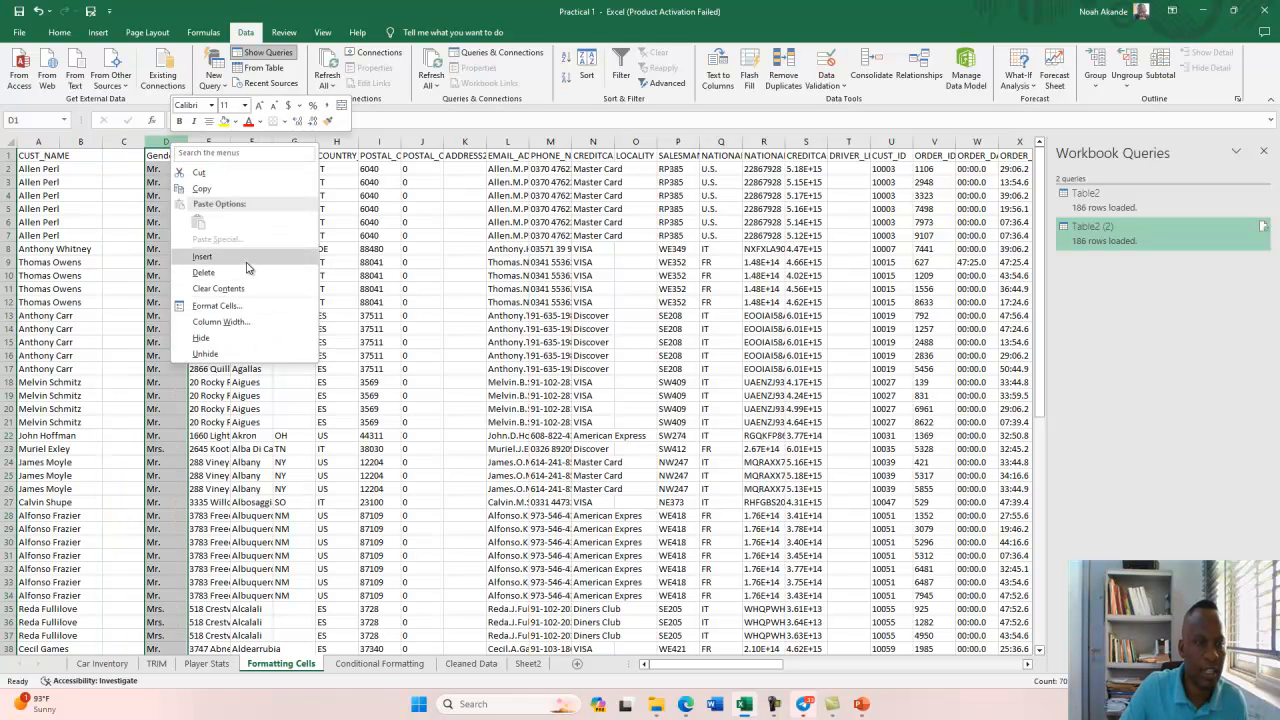
click(247, 261)
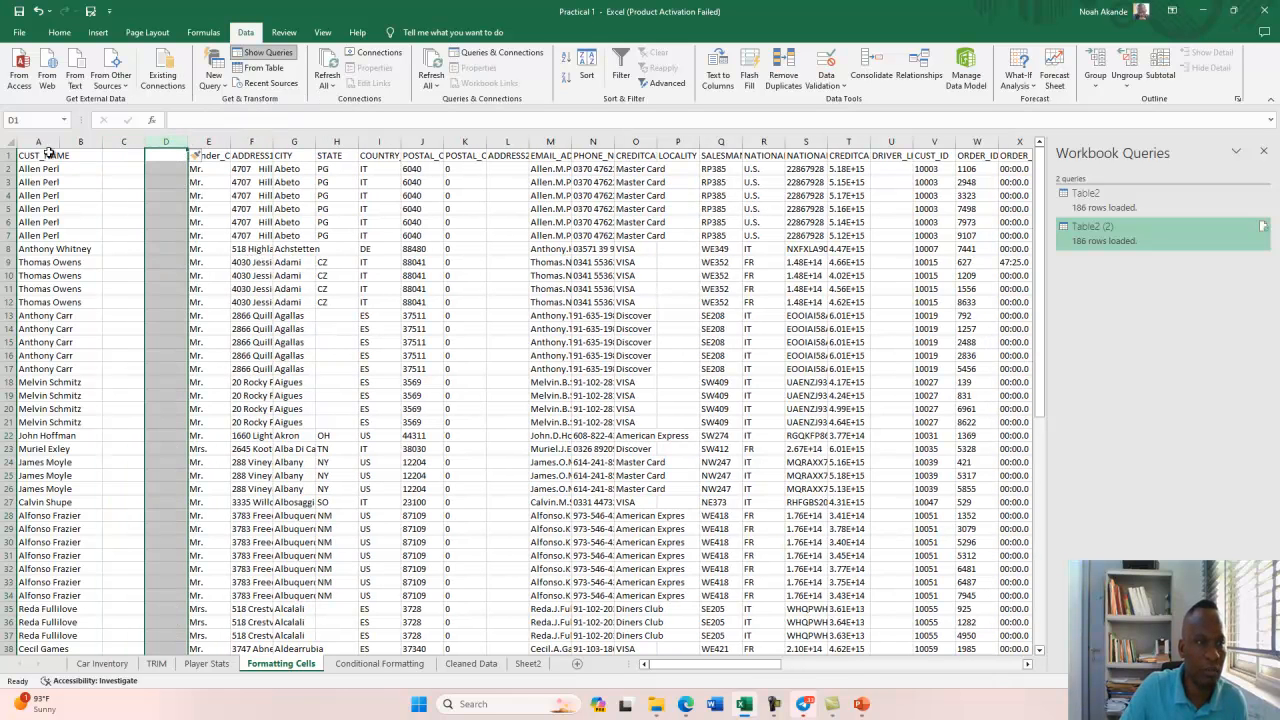
Split the CUST_NAME column with Text to Columns as delimited data, using only Space as the delimiter and General format.
click(45, 142)
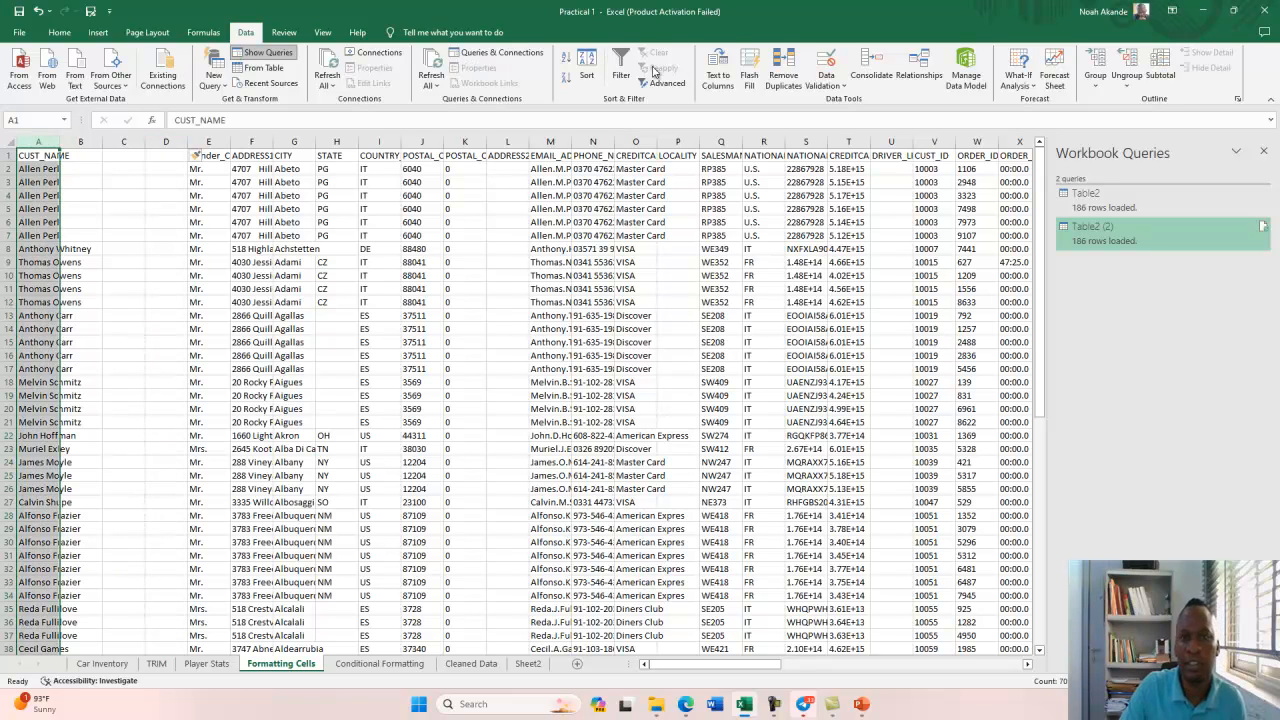
click(718, 72)
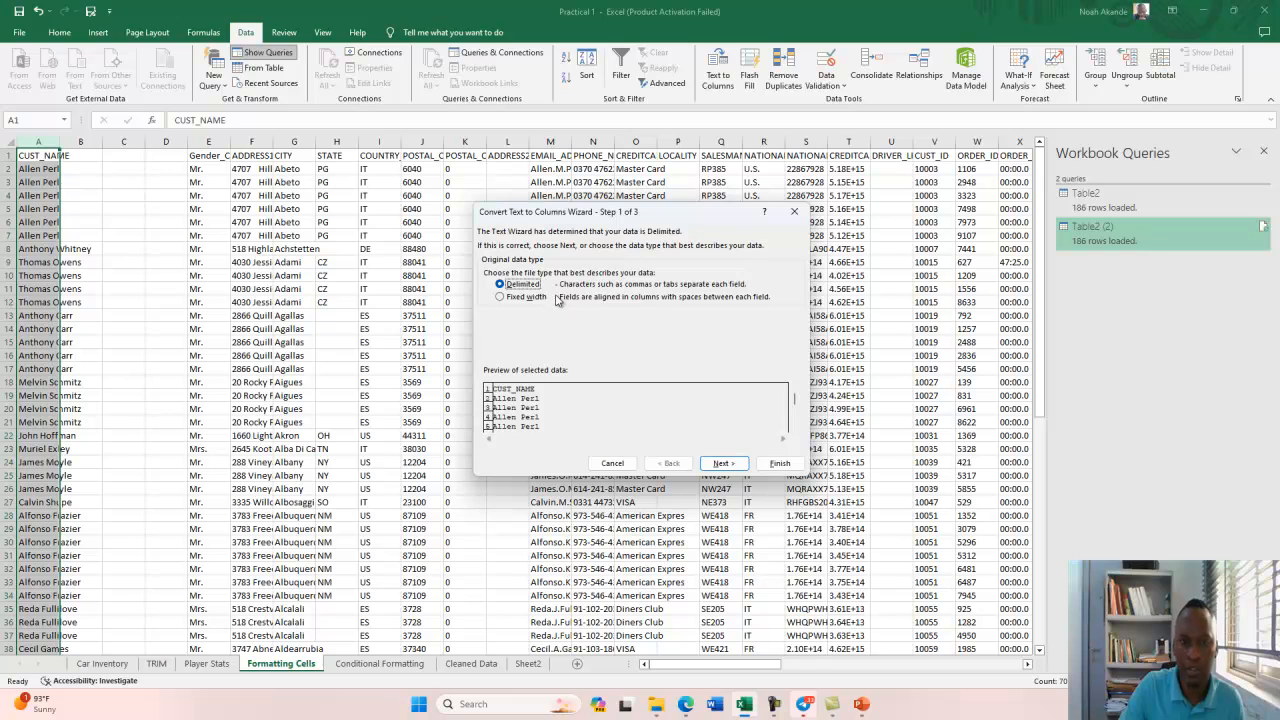
click(722, 464)
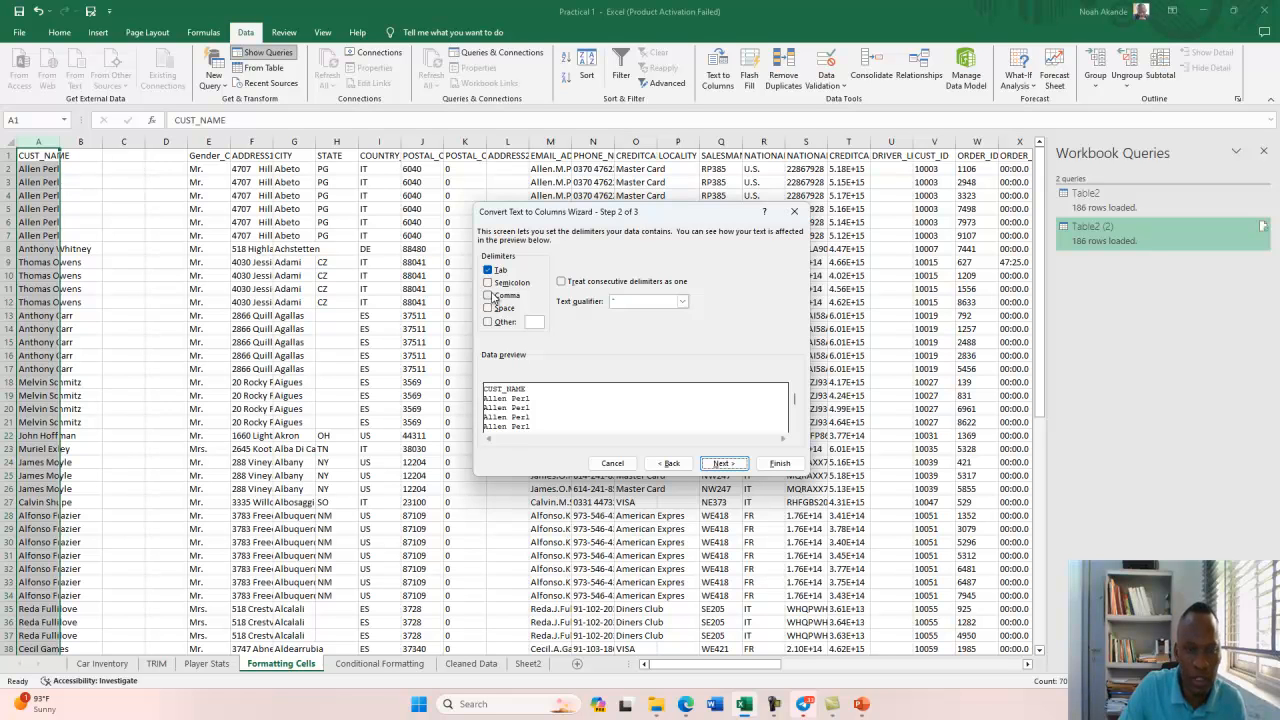
click(488, 308)
click(488, 270)
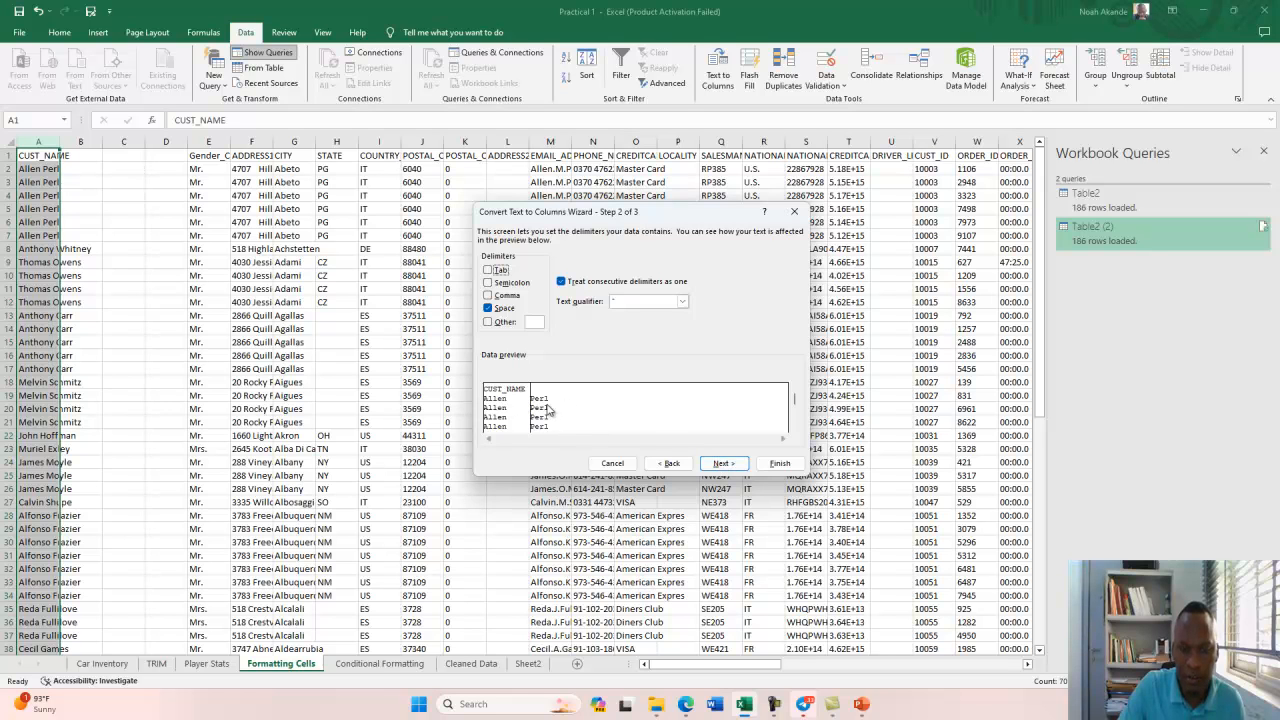
click(721, 464)
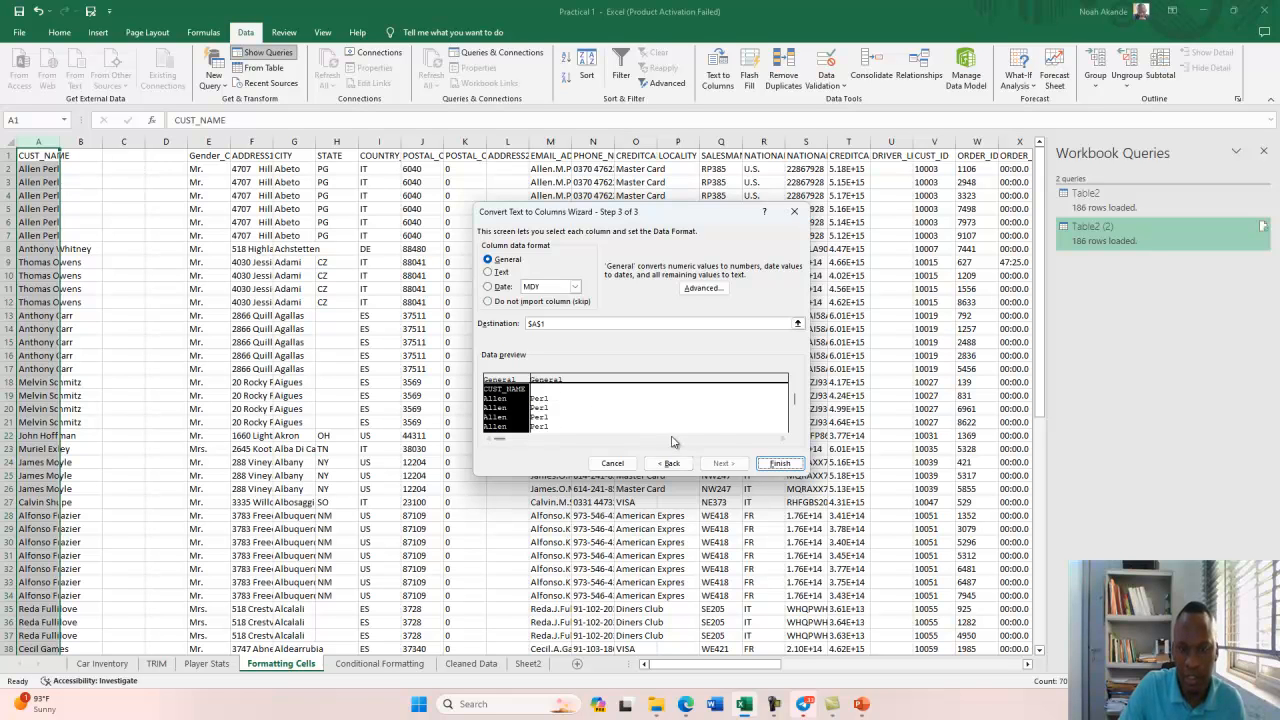
click(779, 464)
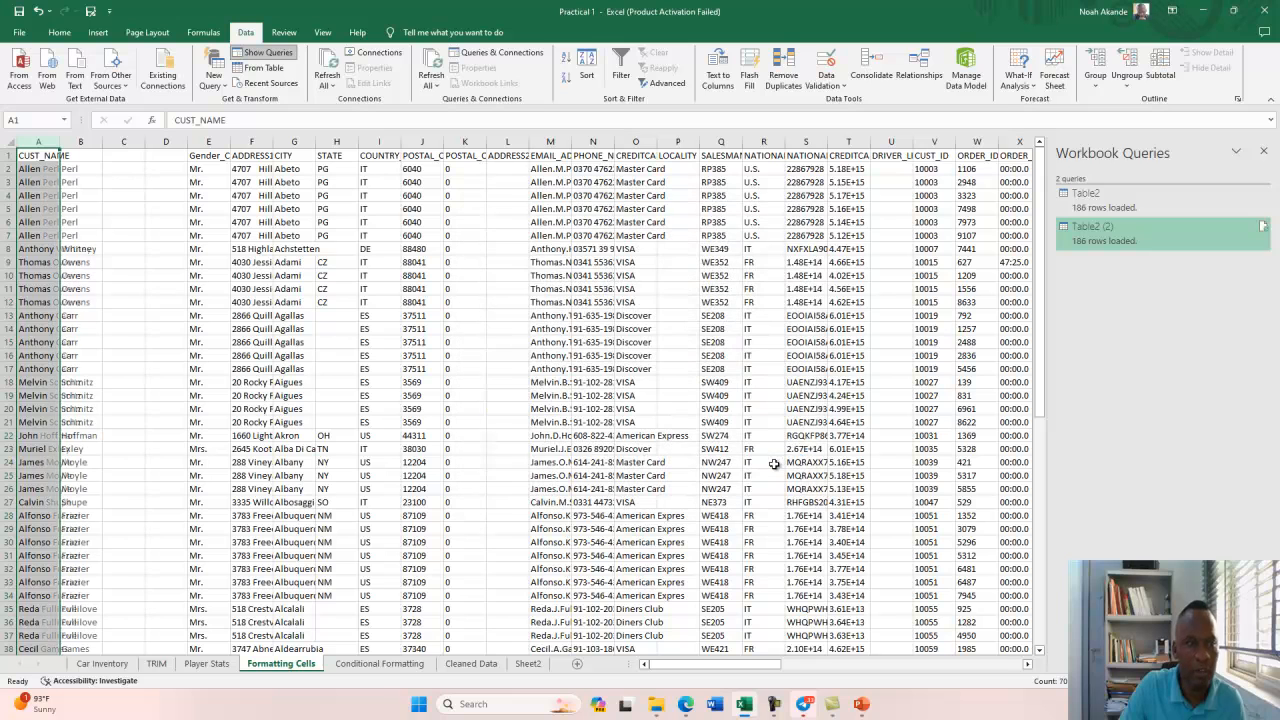
click(46, 170)
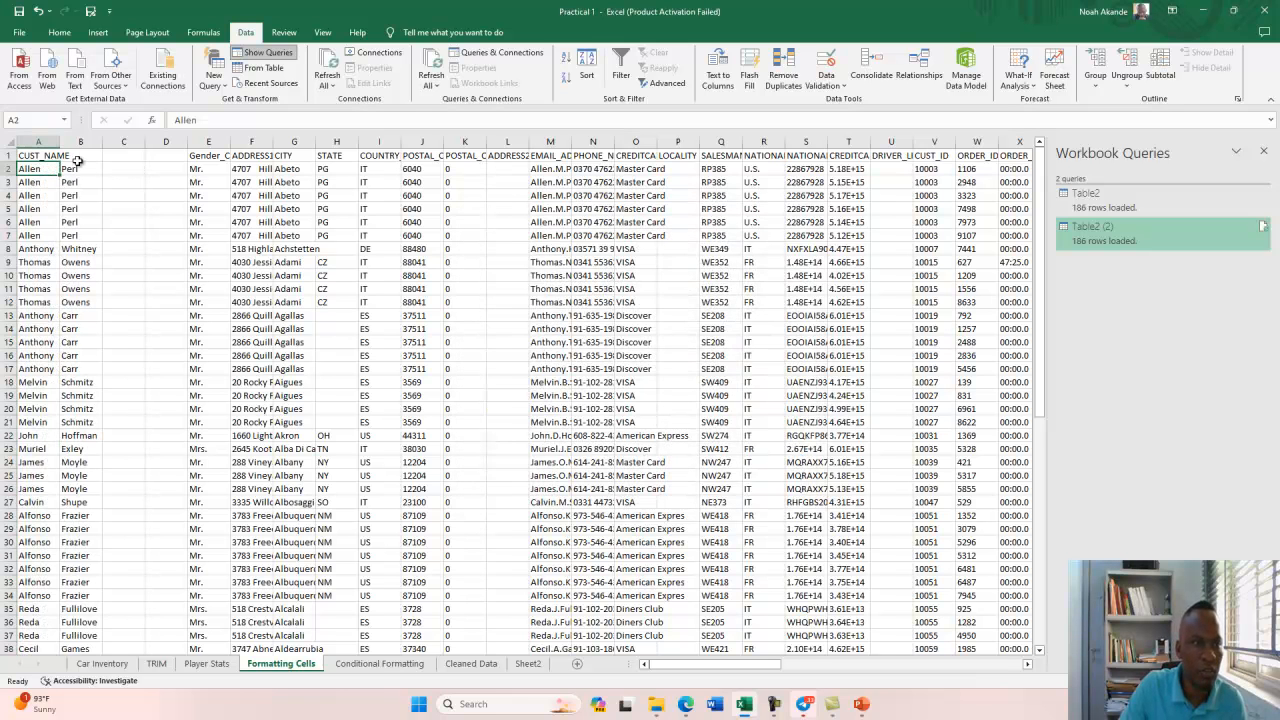
Delete the two unused blank columns C and D before the gender column.
click(129, 143)
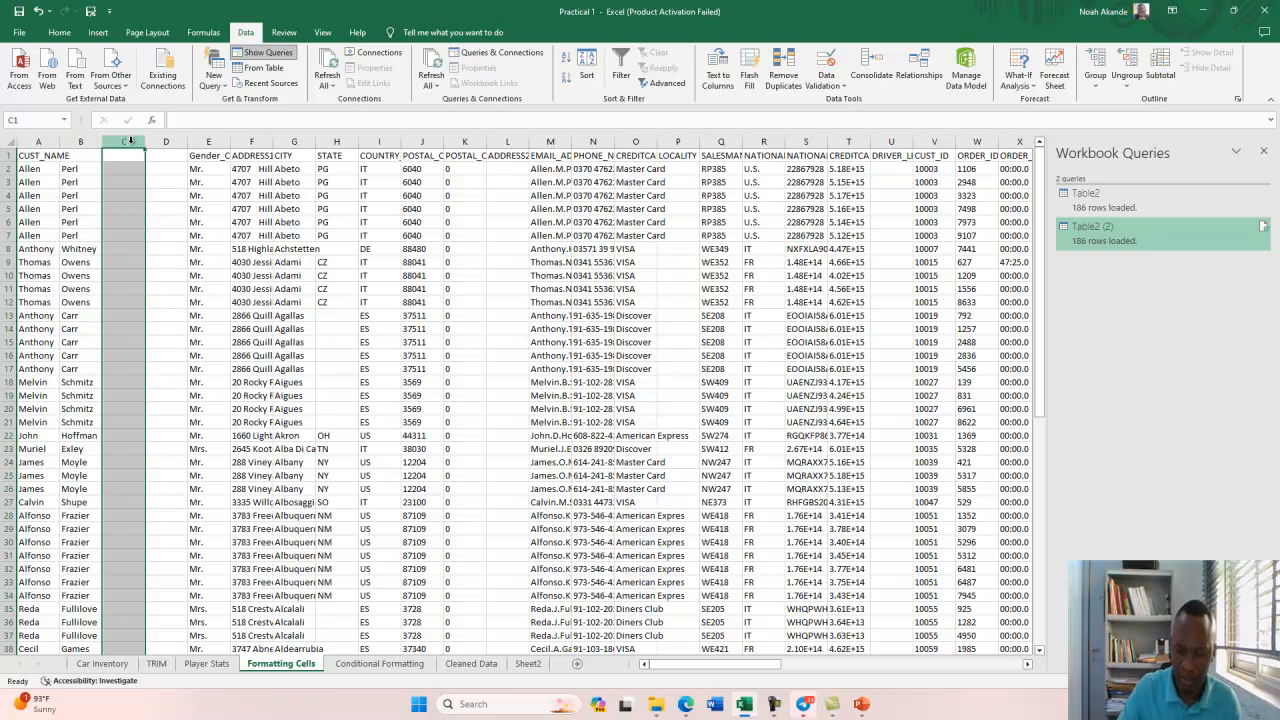
key(shift+Right)
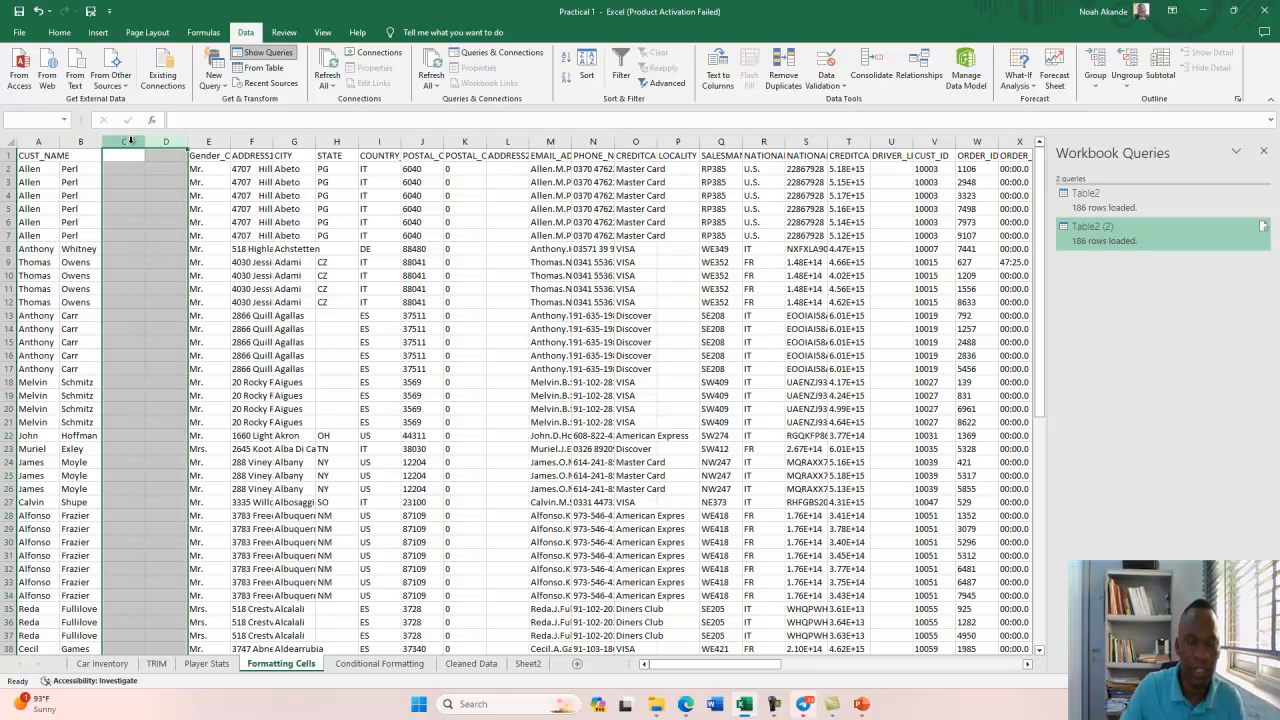
right_click(130, 141)
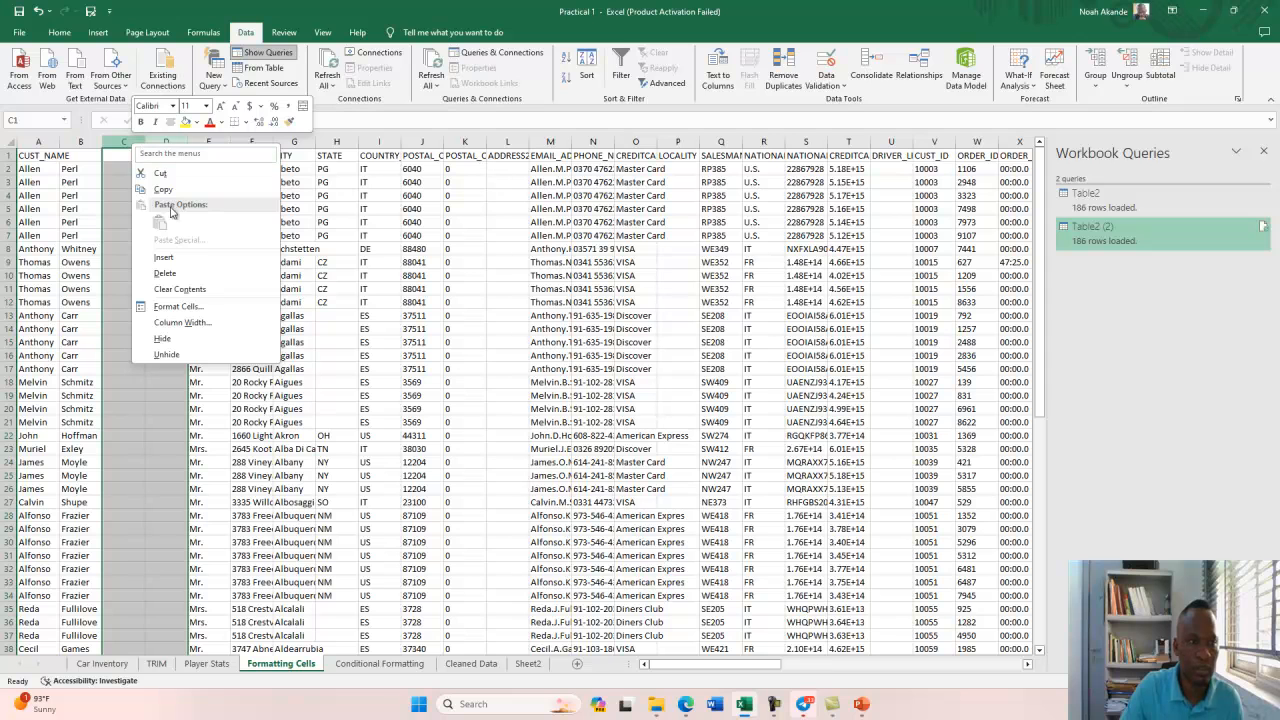
click(165, 273)
click(352, 274)
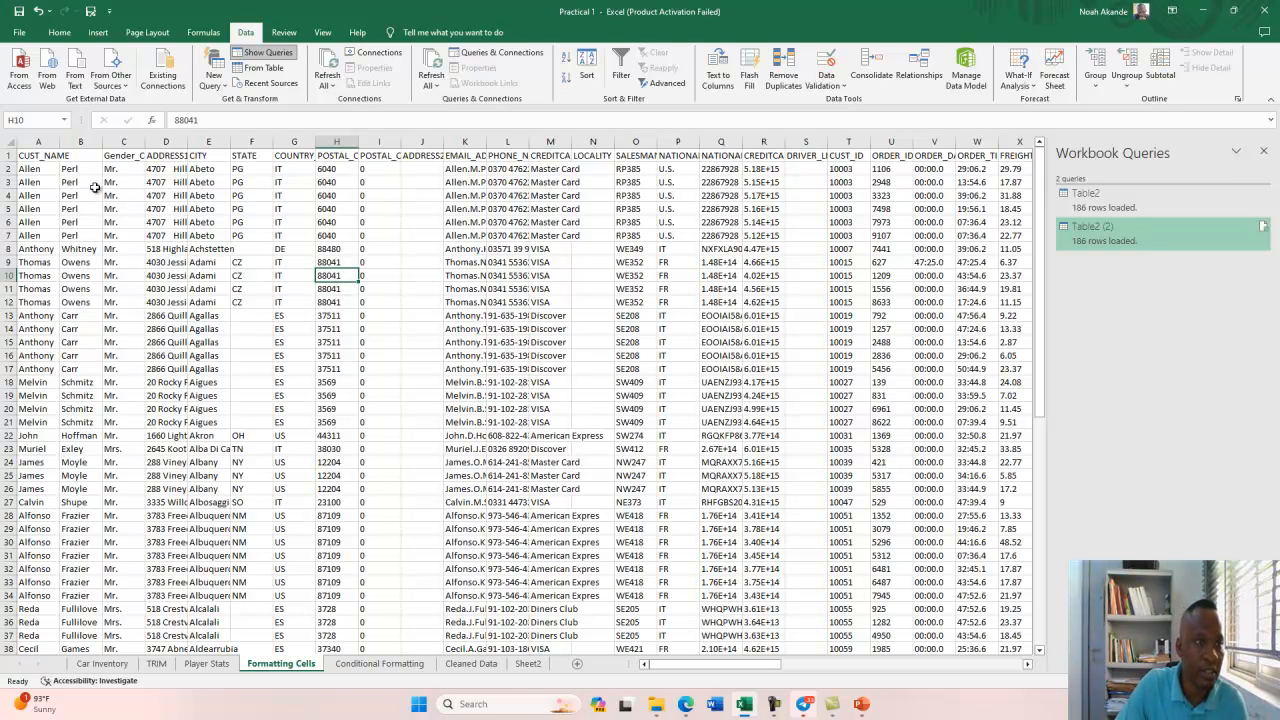
click(362, 665)
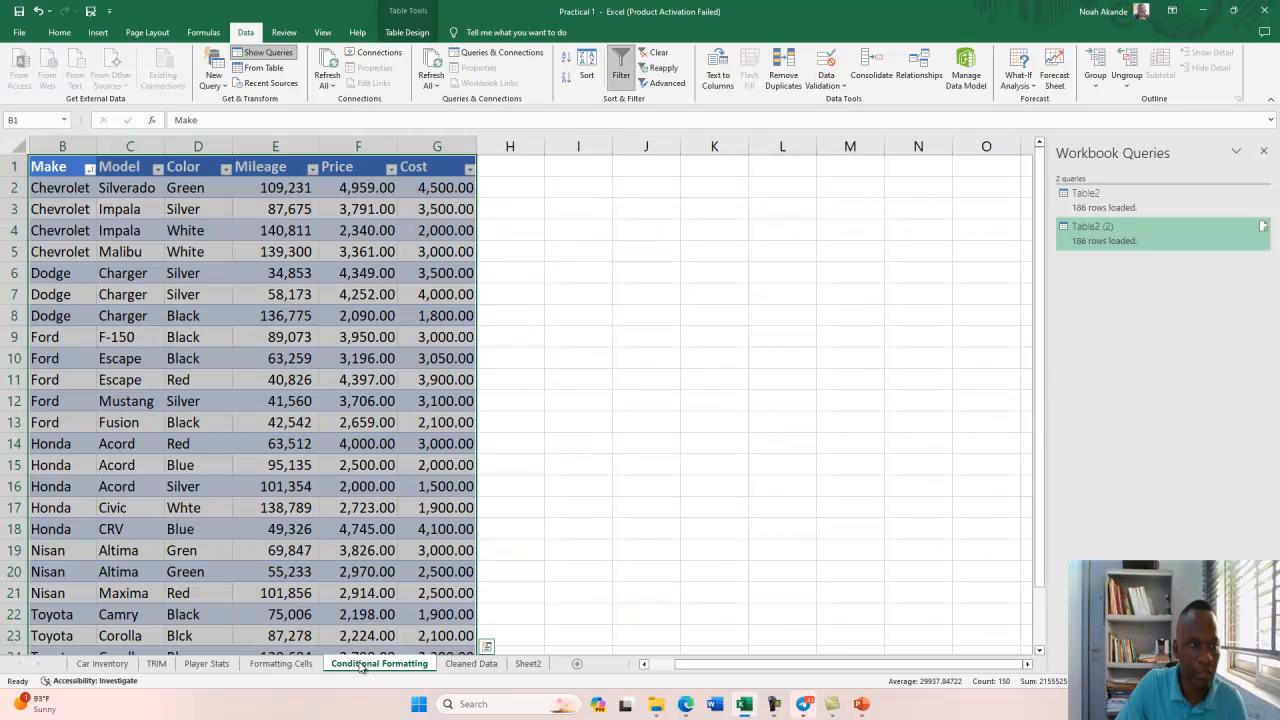
click(222, 665)
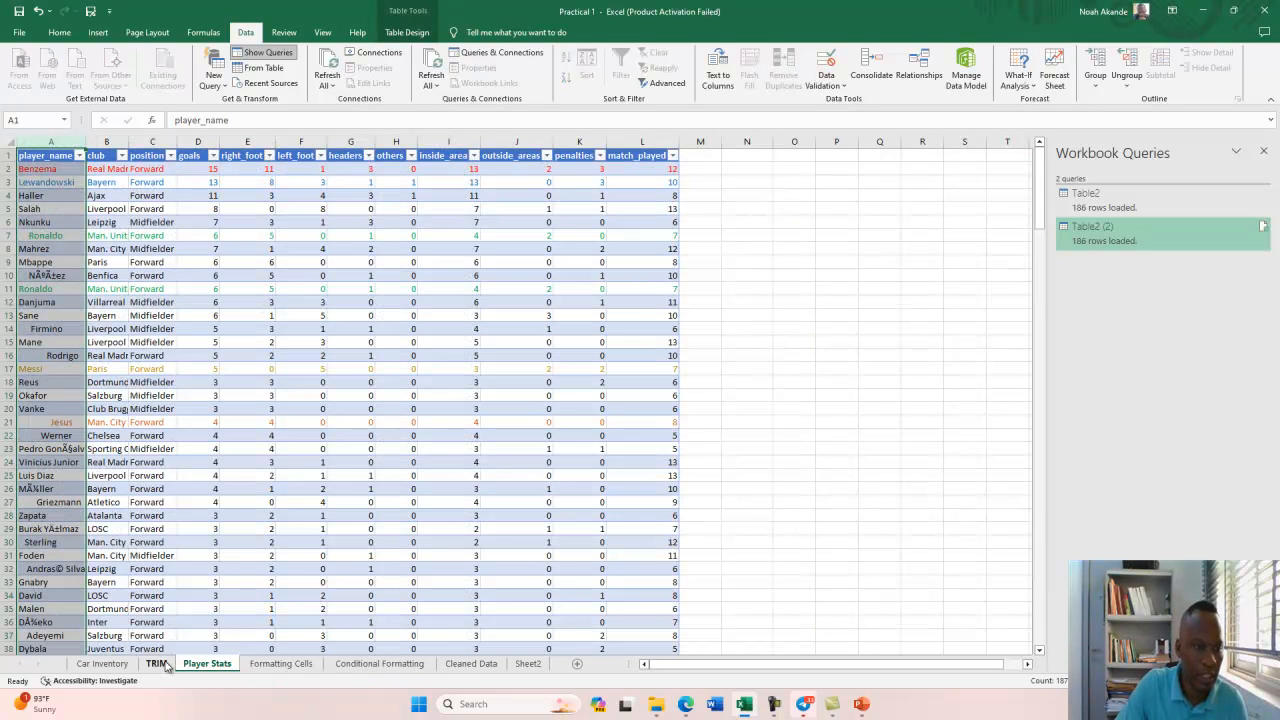
click(471, 665)
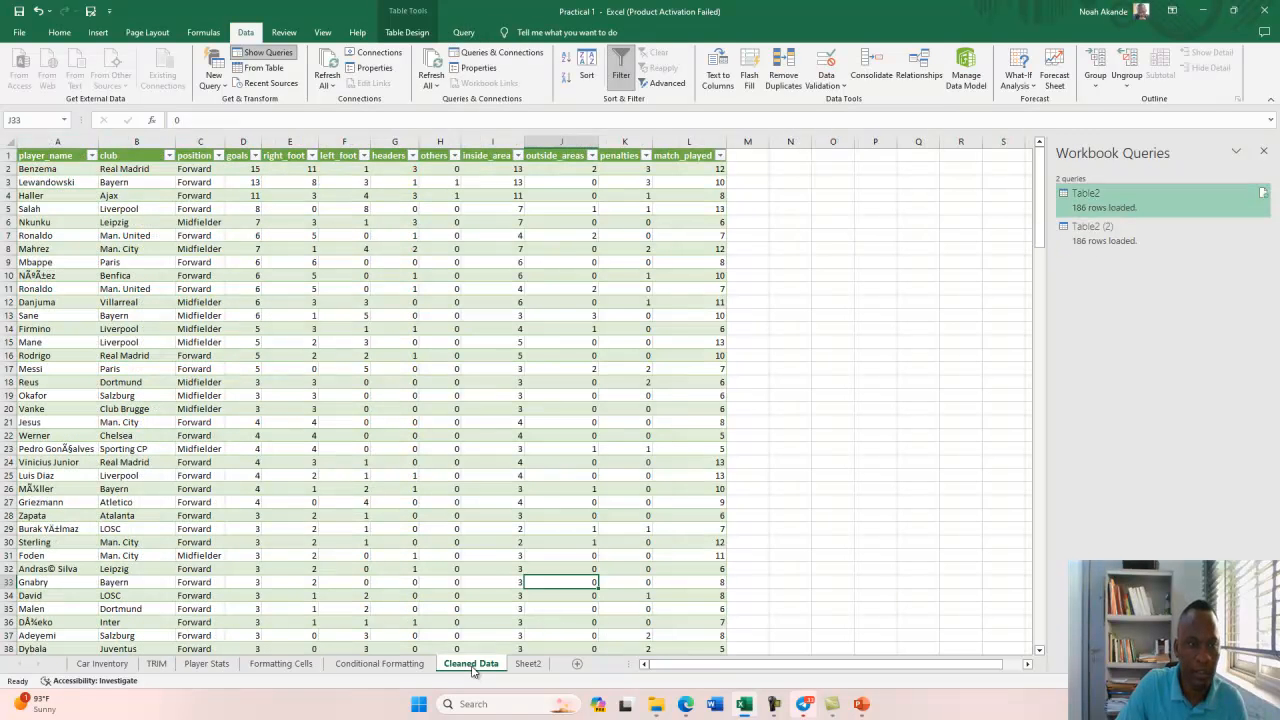
click(122, 666)
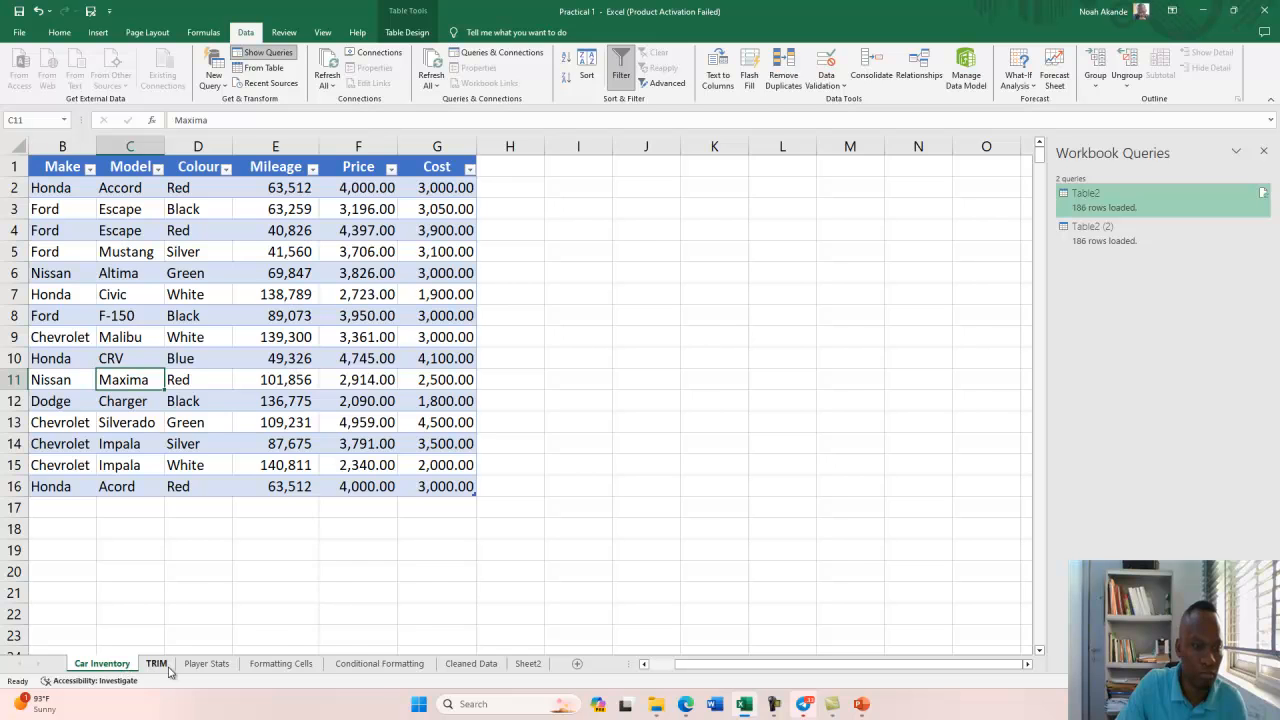
Insert two blank columns between the customer name and customer e-mail columns on the TRIM worksheet.
click(160, 666)
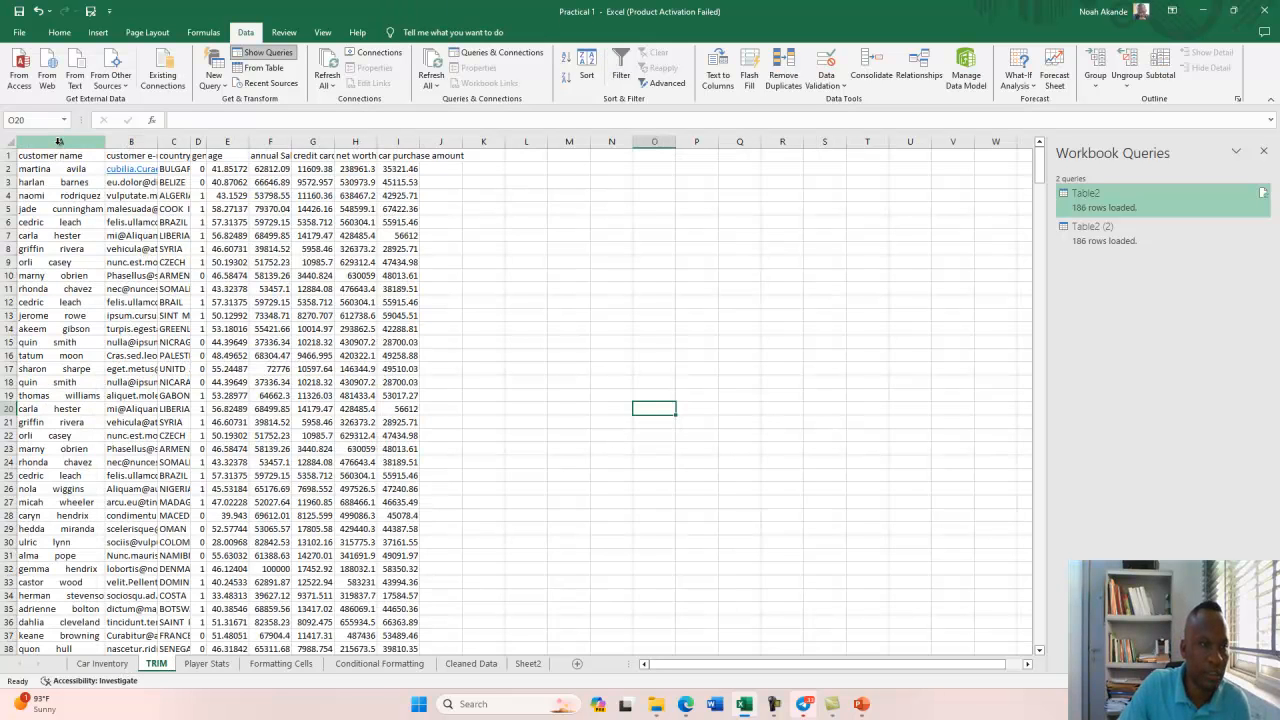
click(59, 141)
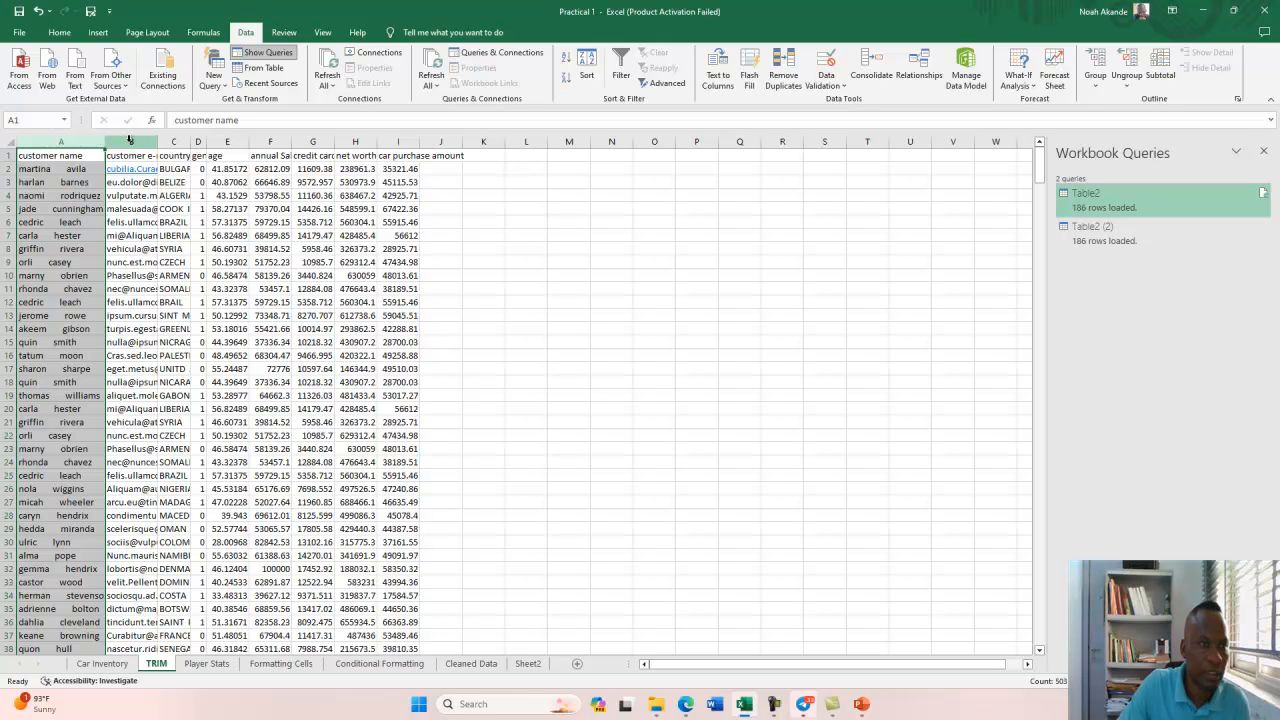
click(129, 141)
right_click(129, 139)
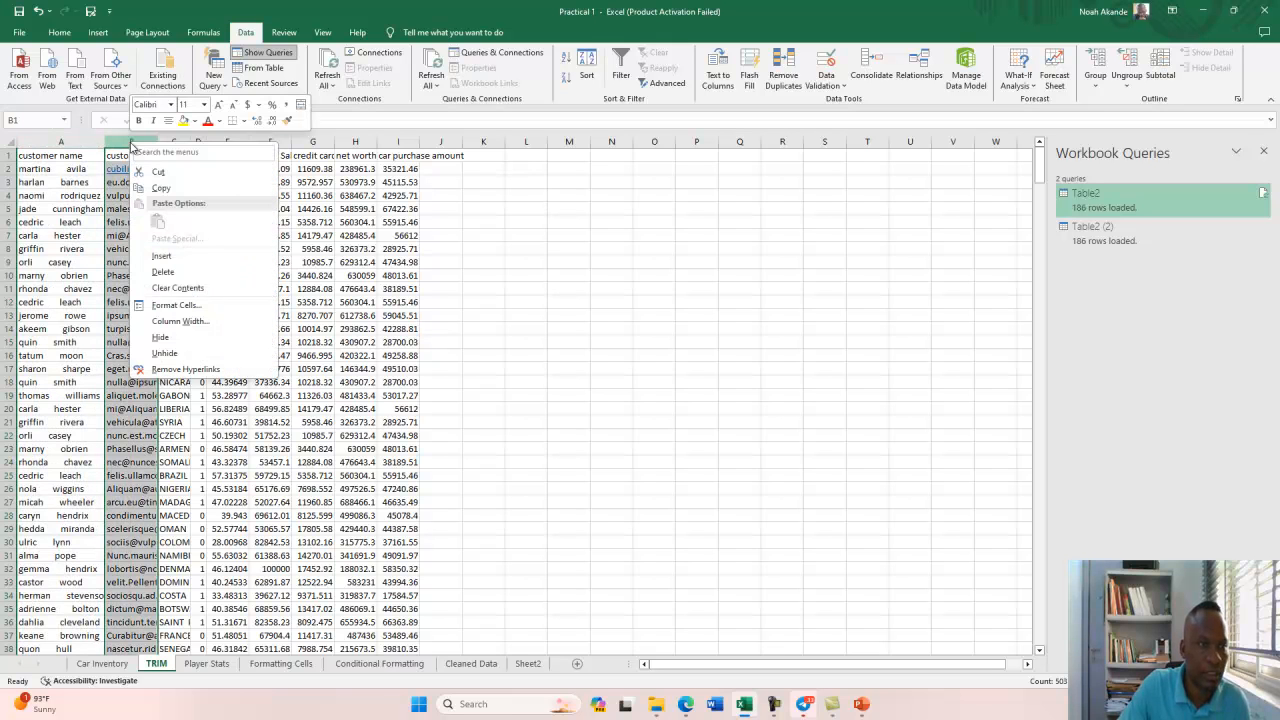
click(181, 256)
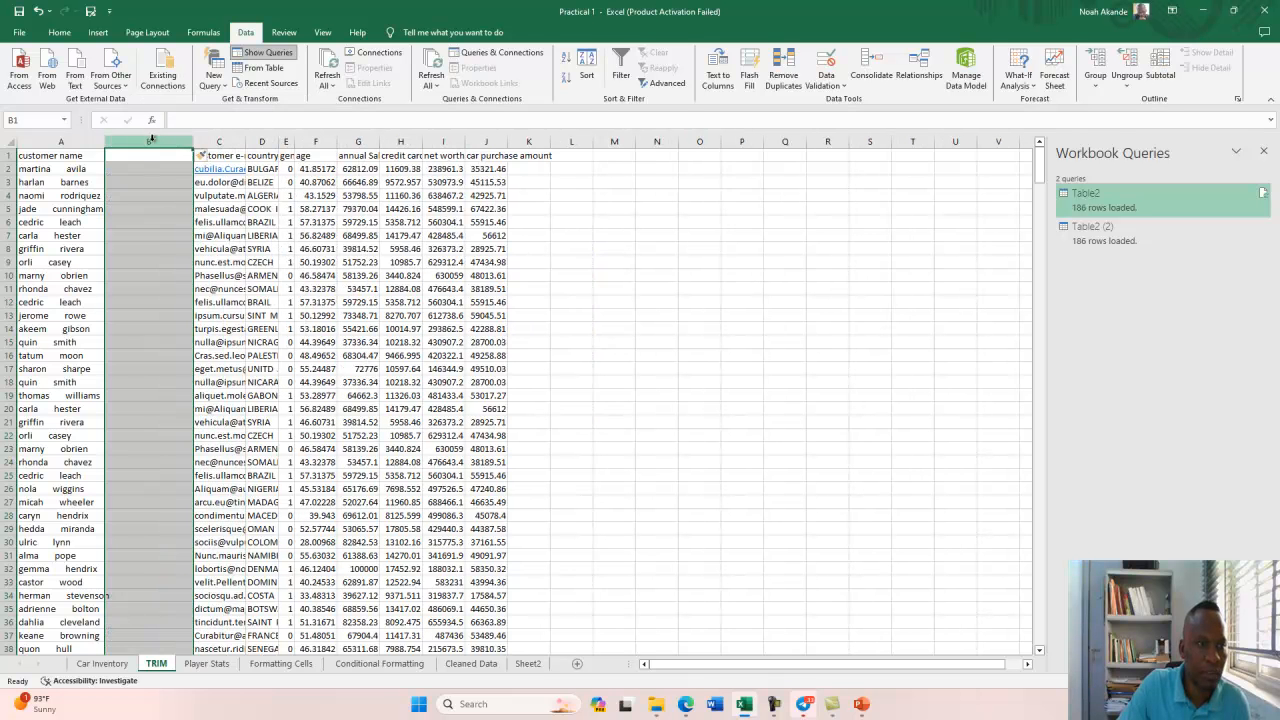
right_click(150, 140)
click(181, 256)
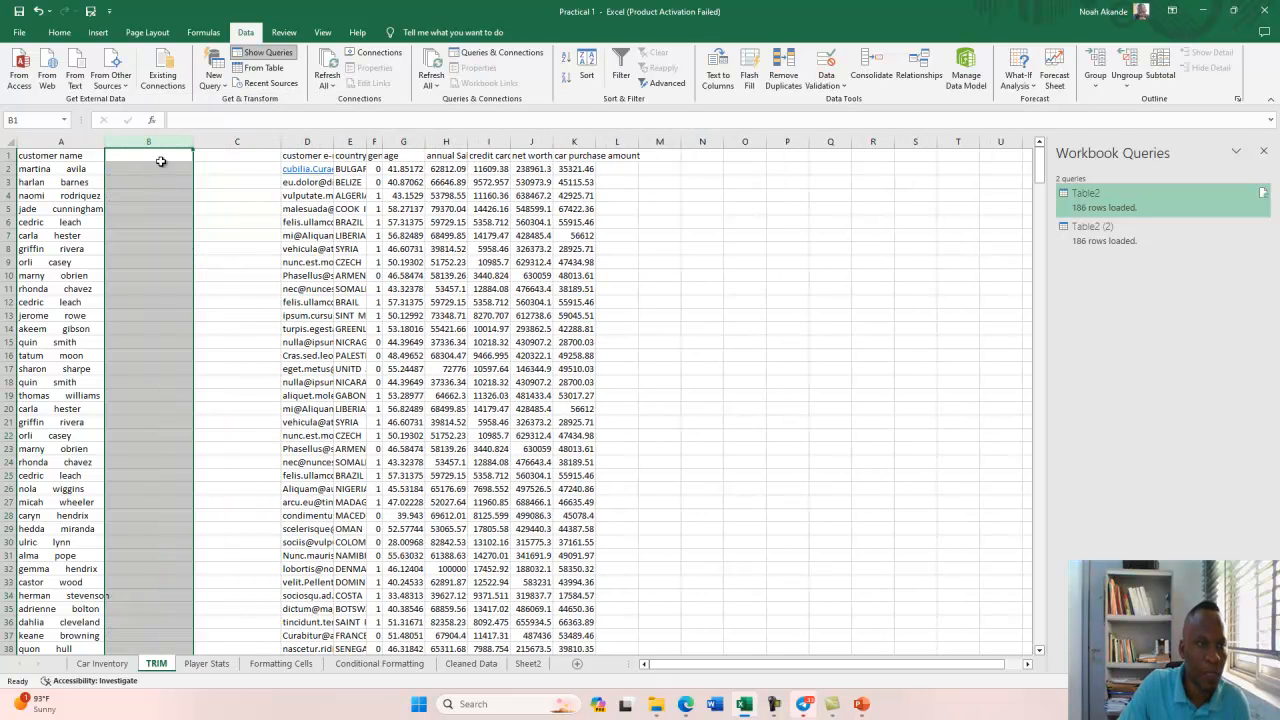
Enter =PROPER(A2) in cell B2 and fill the formula down for all customer names.
click(164, 171)
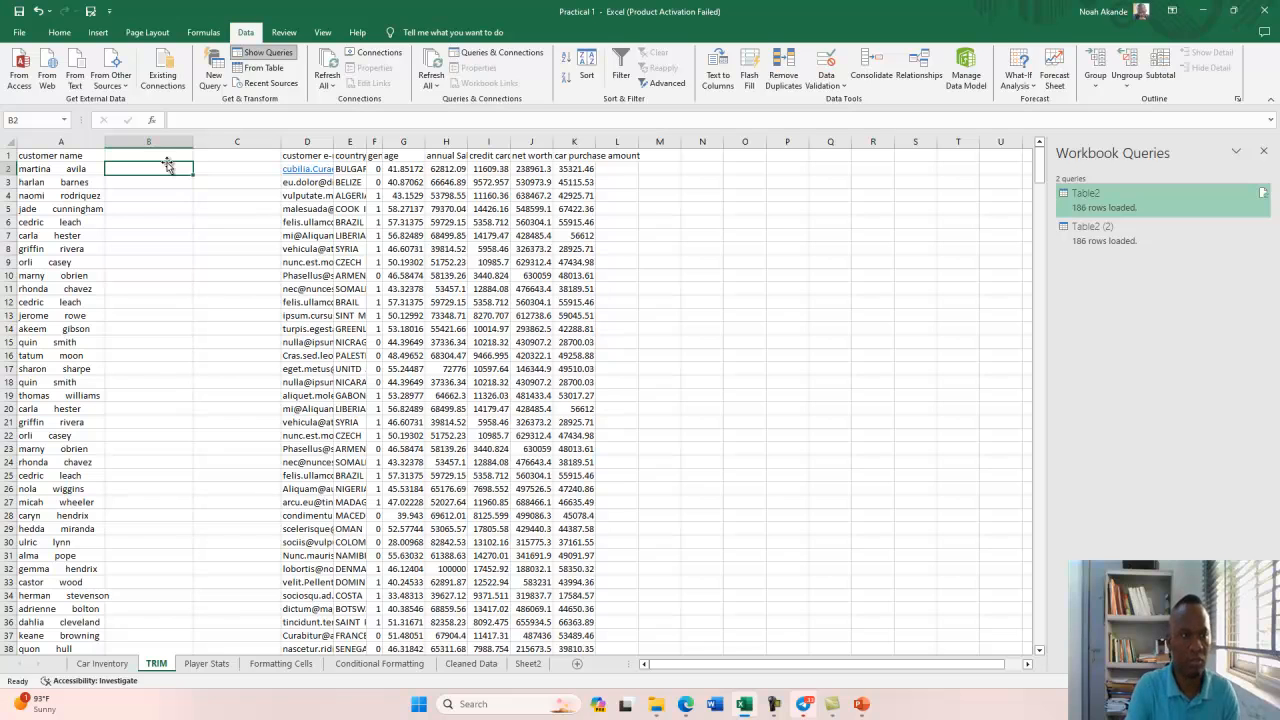
text(=)
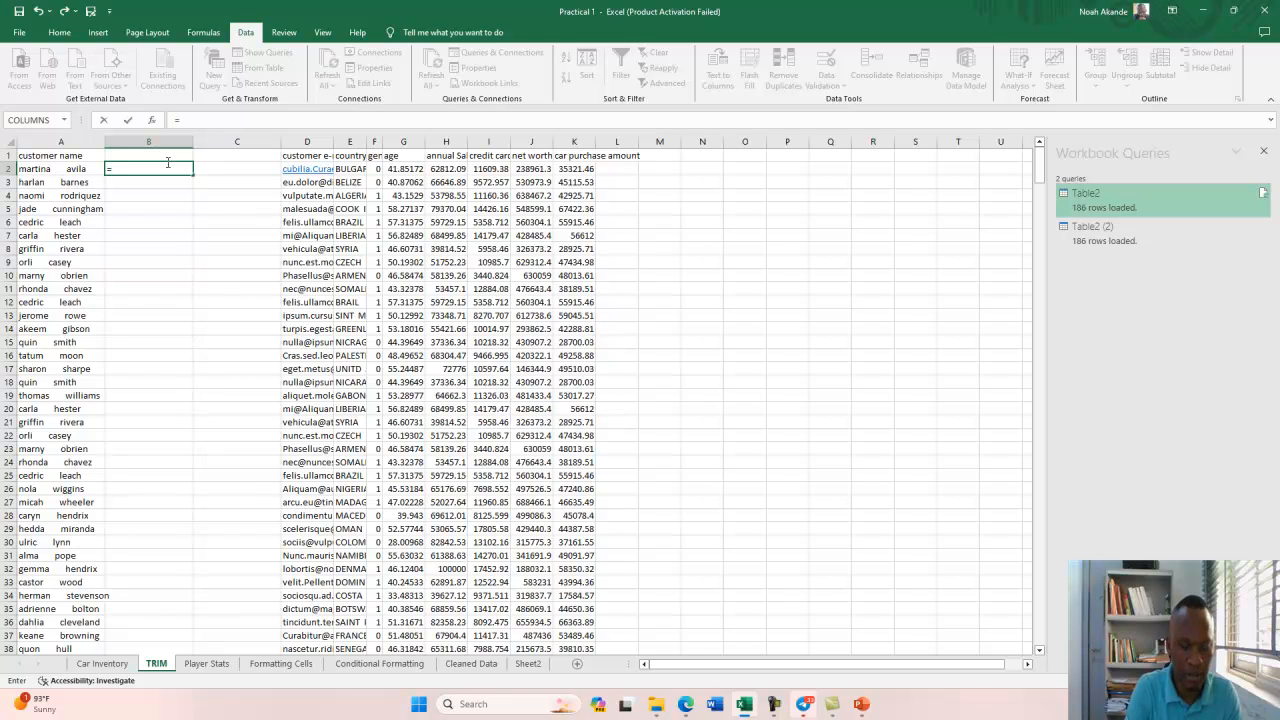
text(Pr)
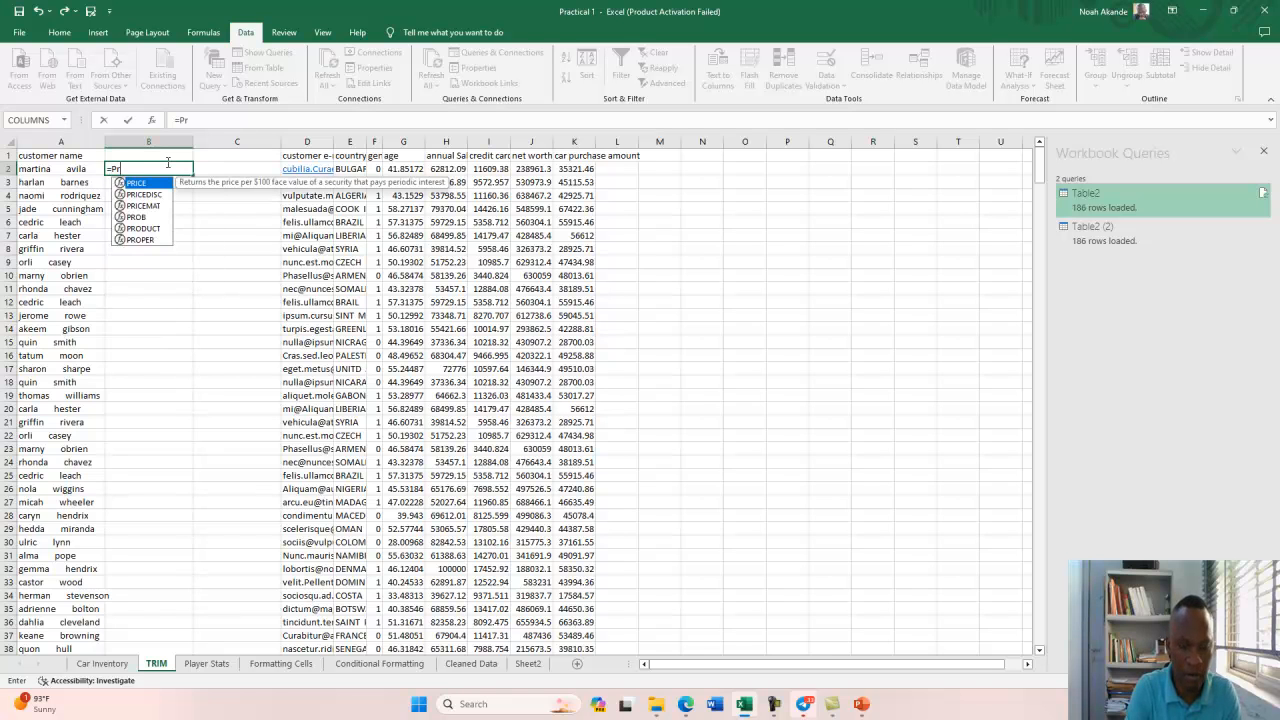
text(oper)
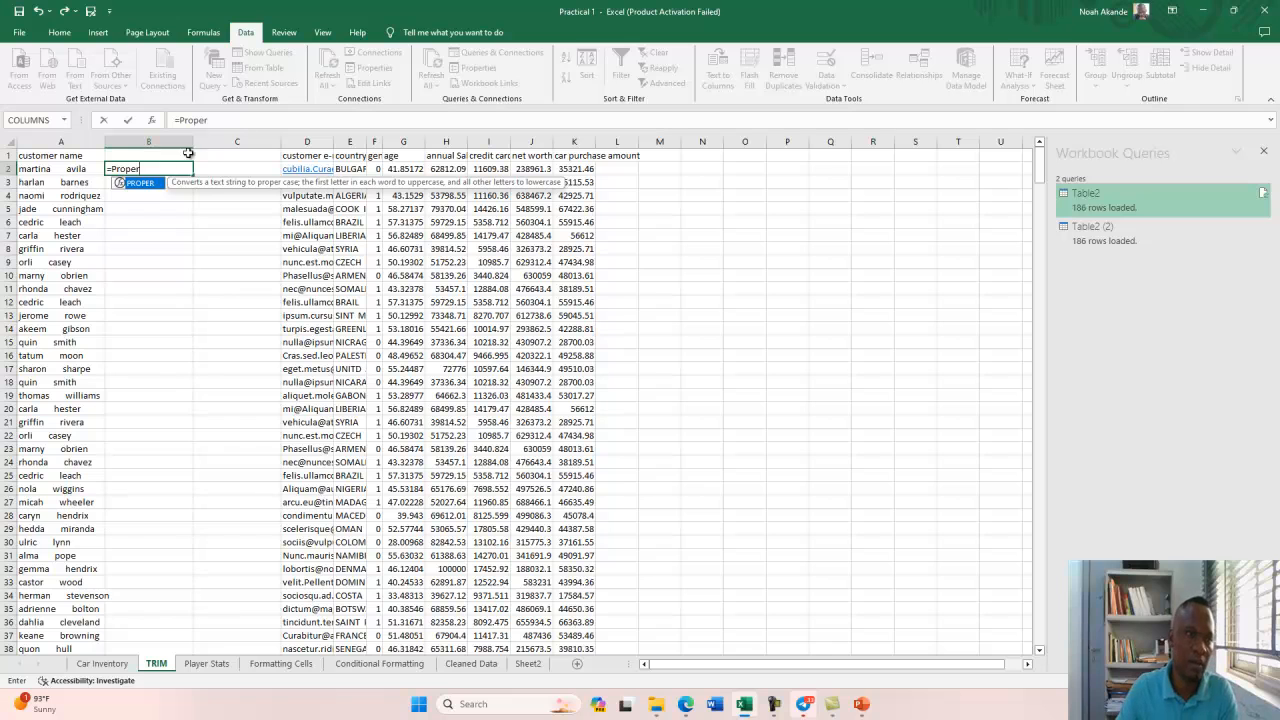
double_click(143, 184)
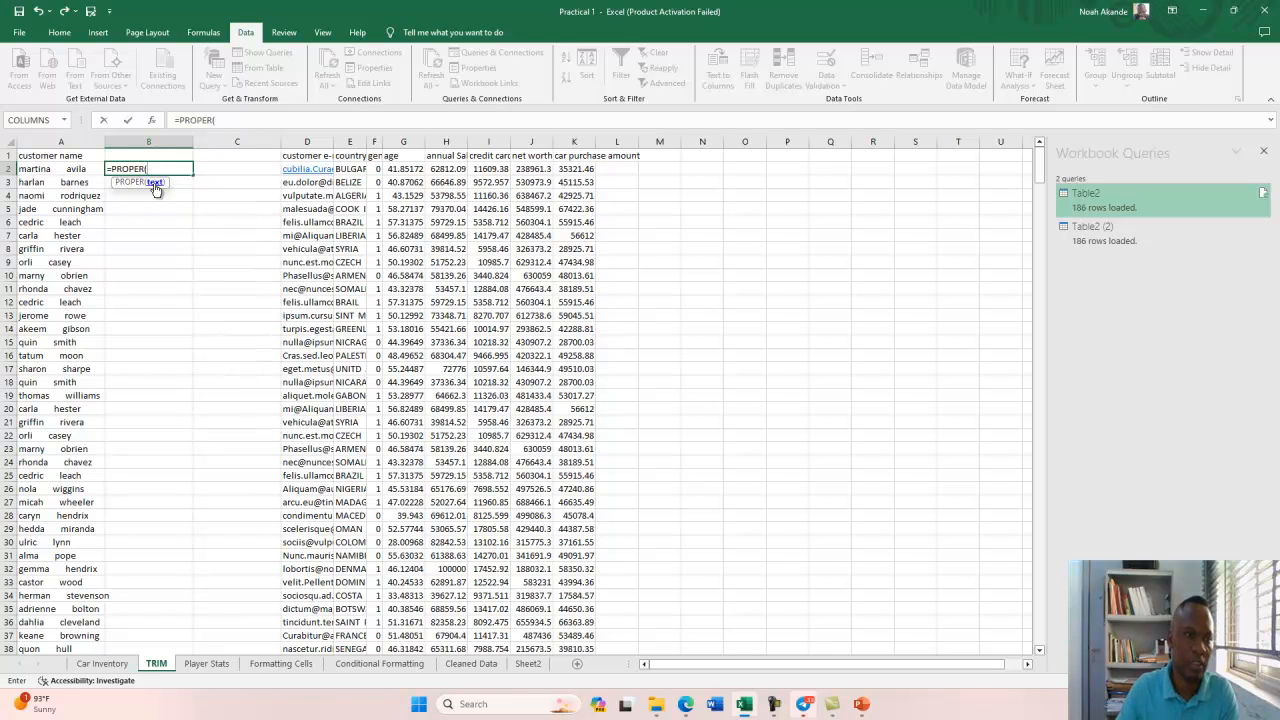
click(49, 168)
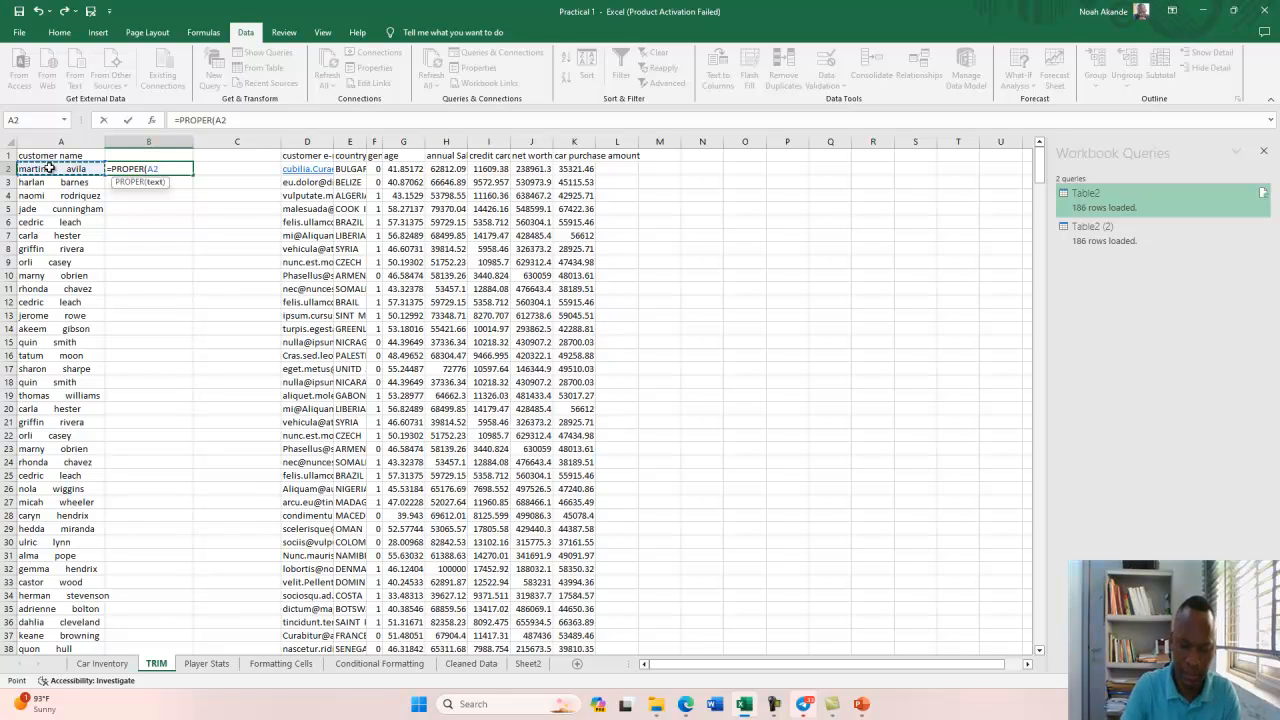
text())
key(Return)
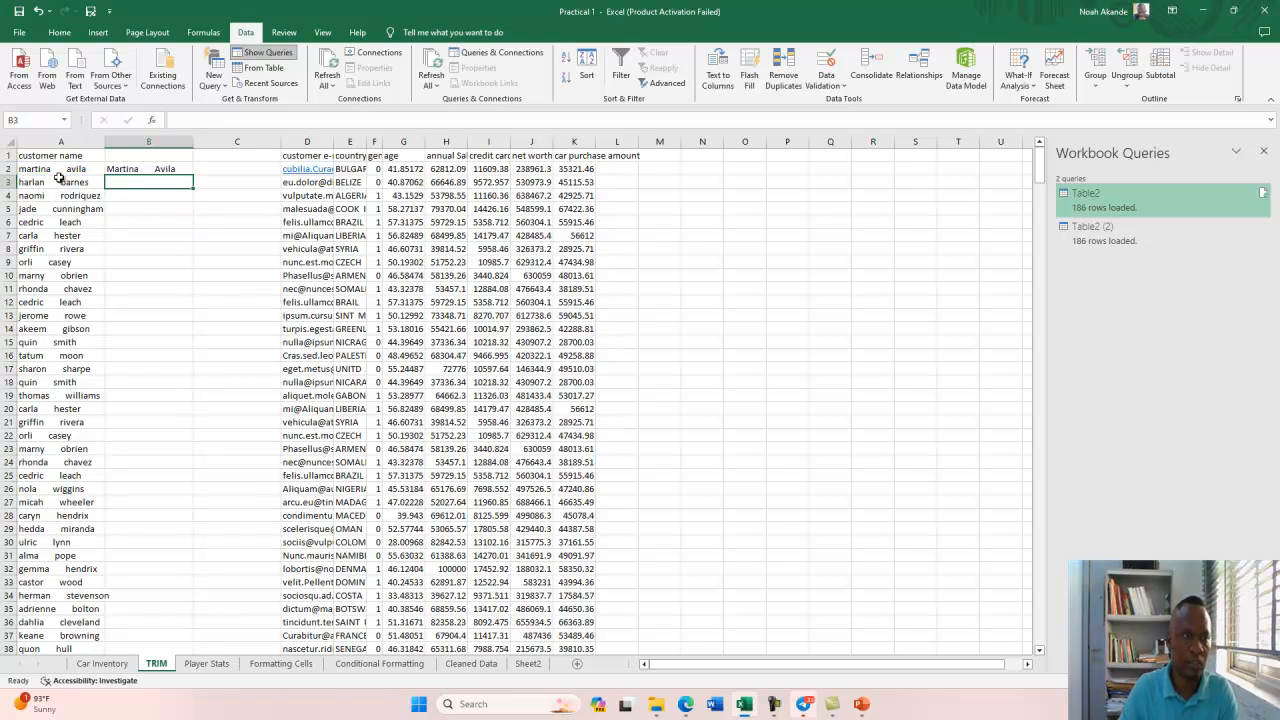
click(123, 169)
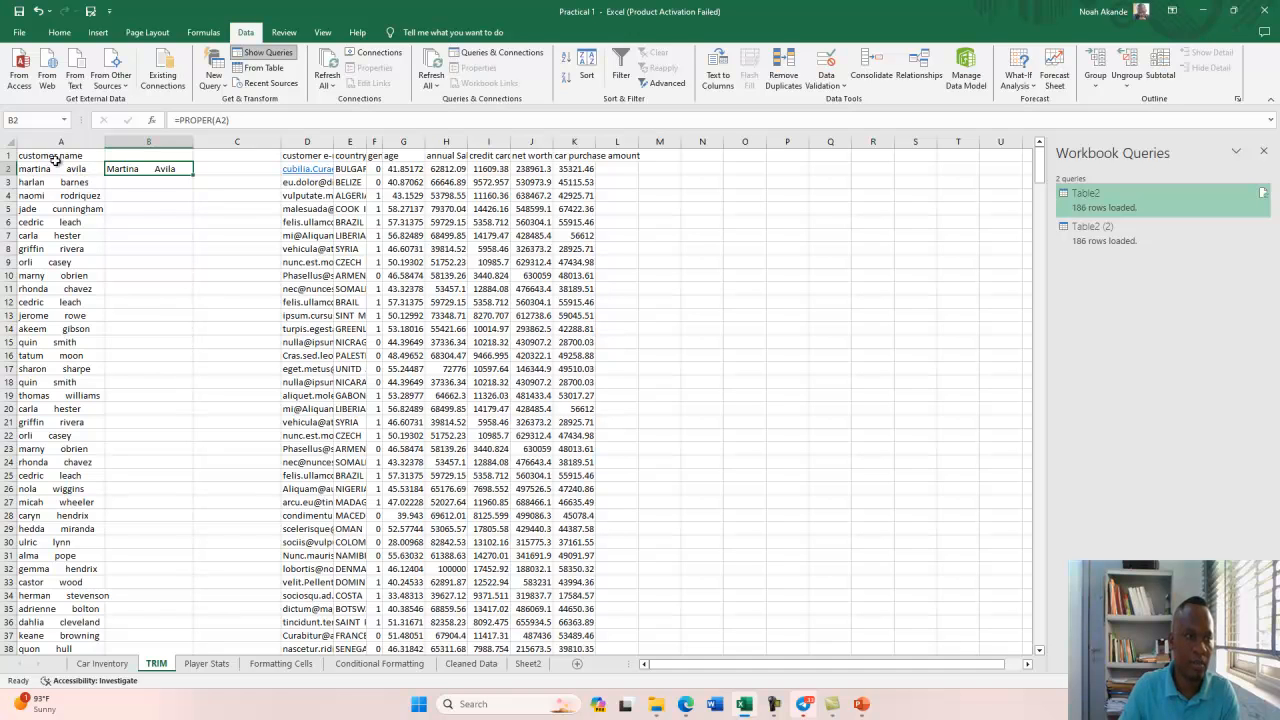
double_click(193, 175)
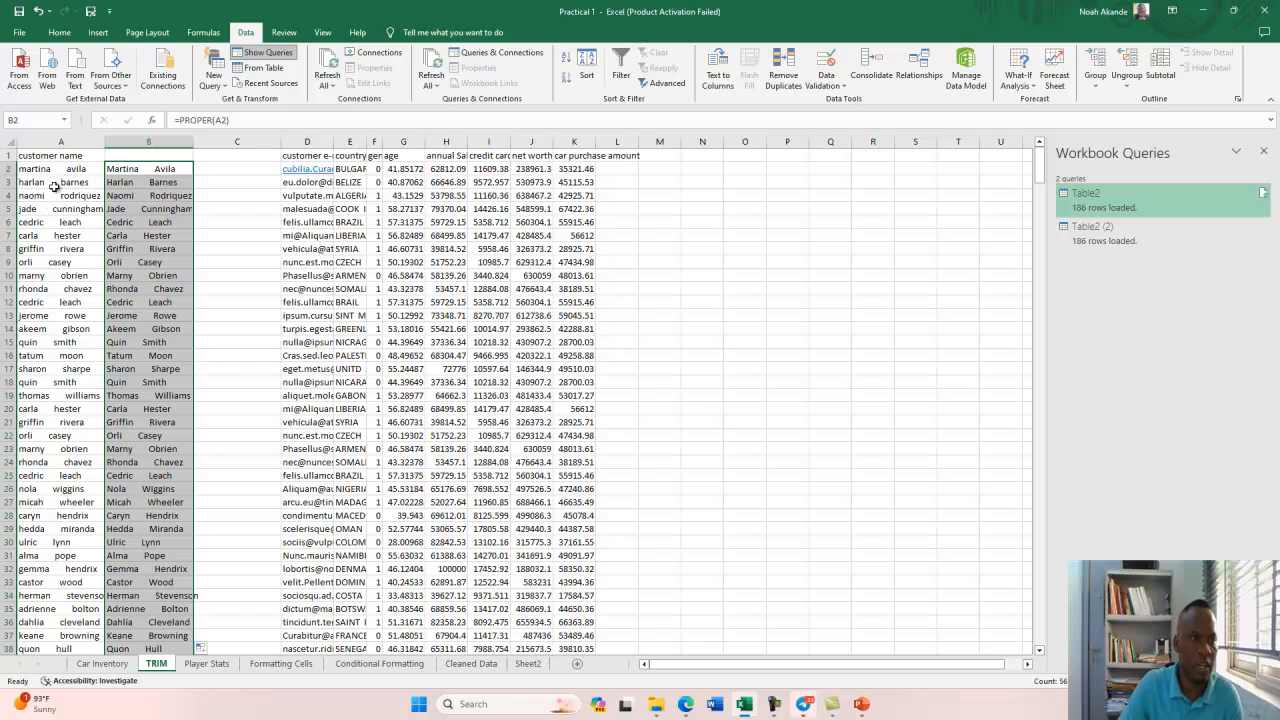
Try to delete the original customer name column A, and undo the deletion.
click(64, 142)
right_click(64, 142)
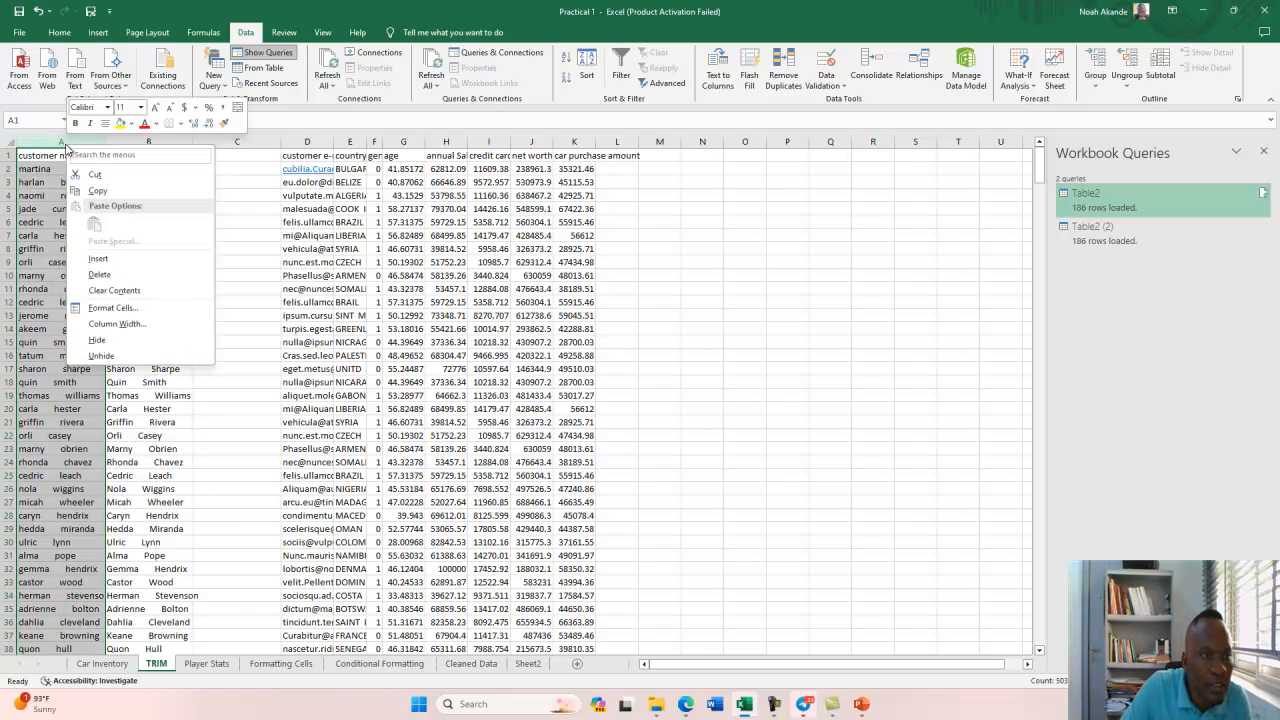
click(100, 275)
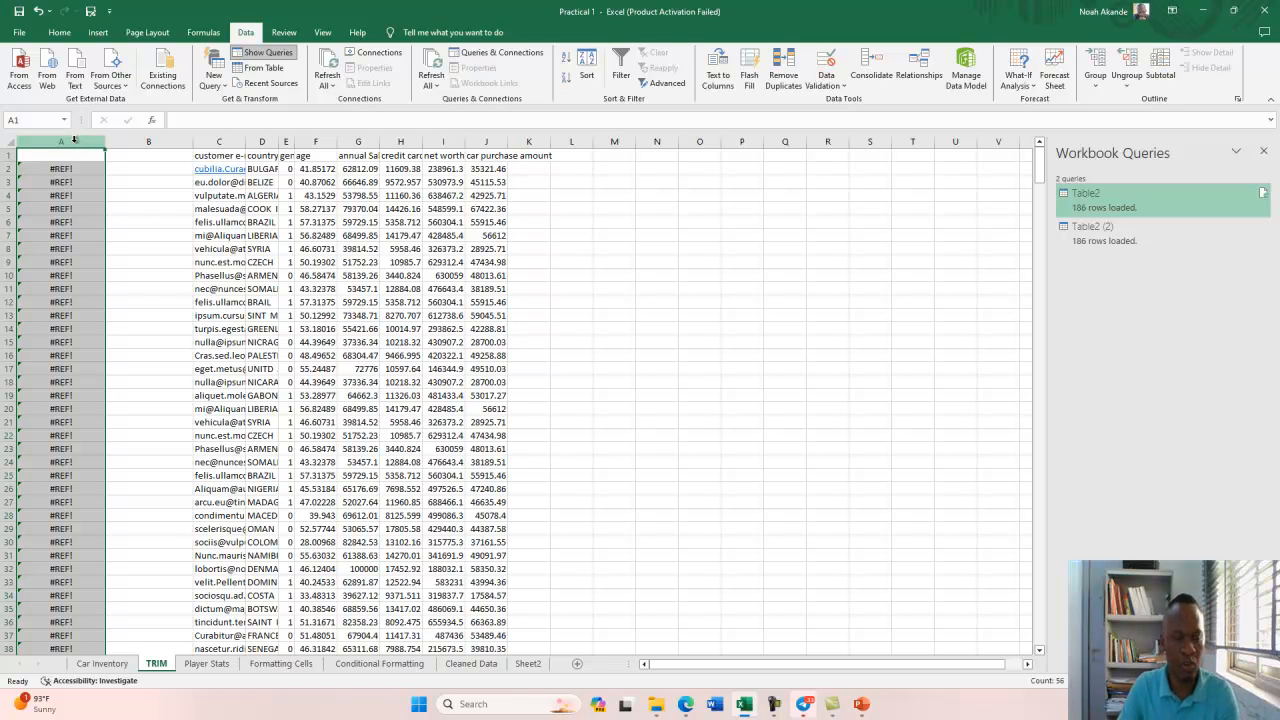
key(ctrl+z)
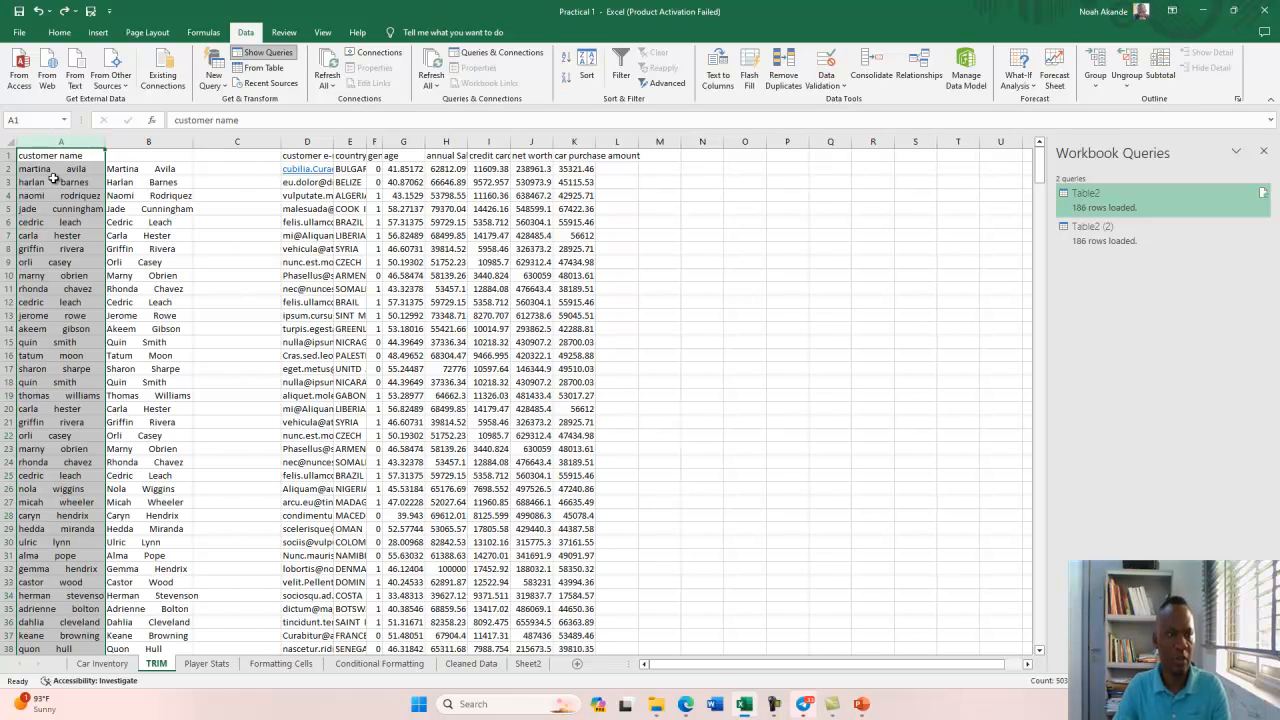
Copy the proper-case names in column B over column A, pasted as values only.
click(139, 142)
key(ctrl+c)
click(72, 140)
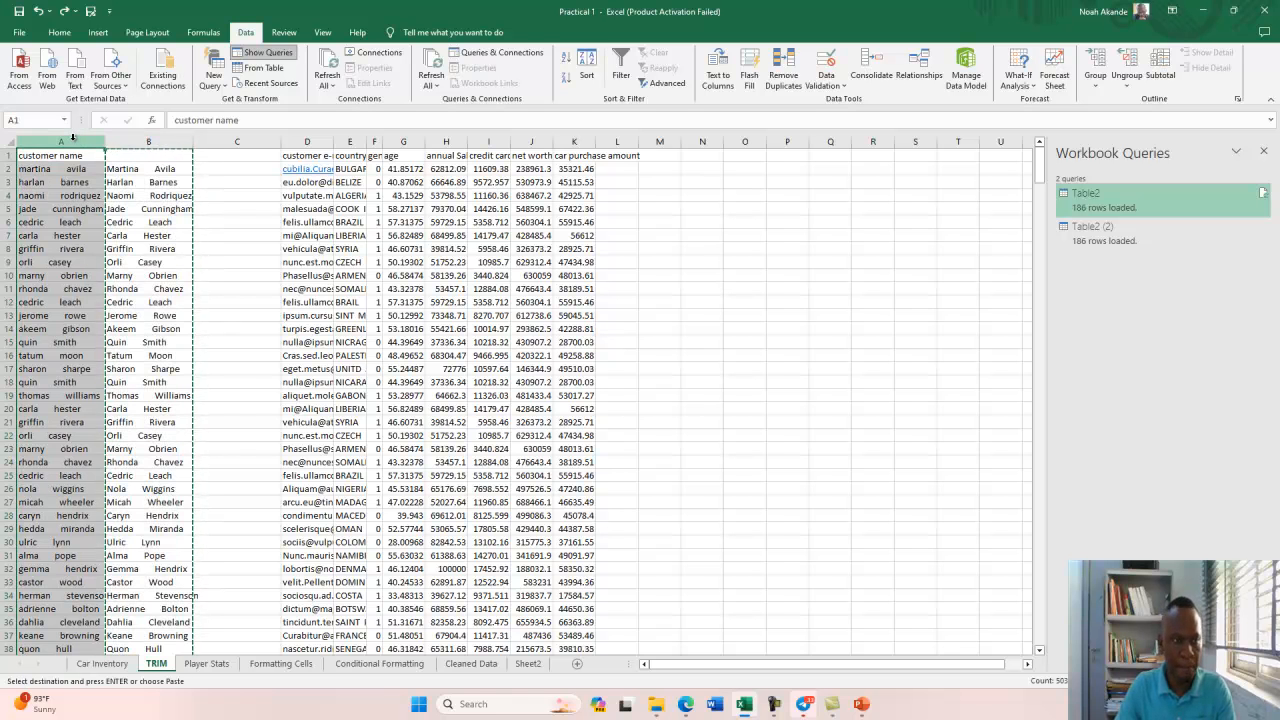
key(ctrl+v)
click(129, 157)
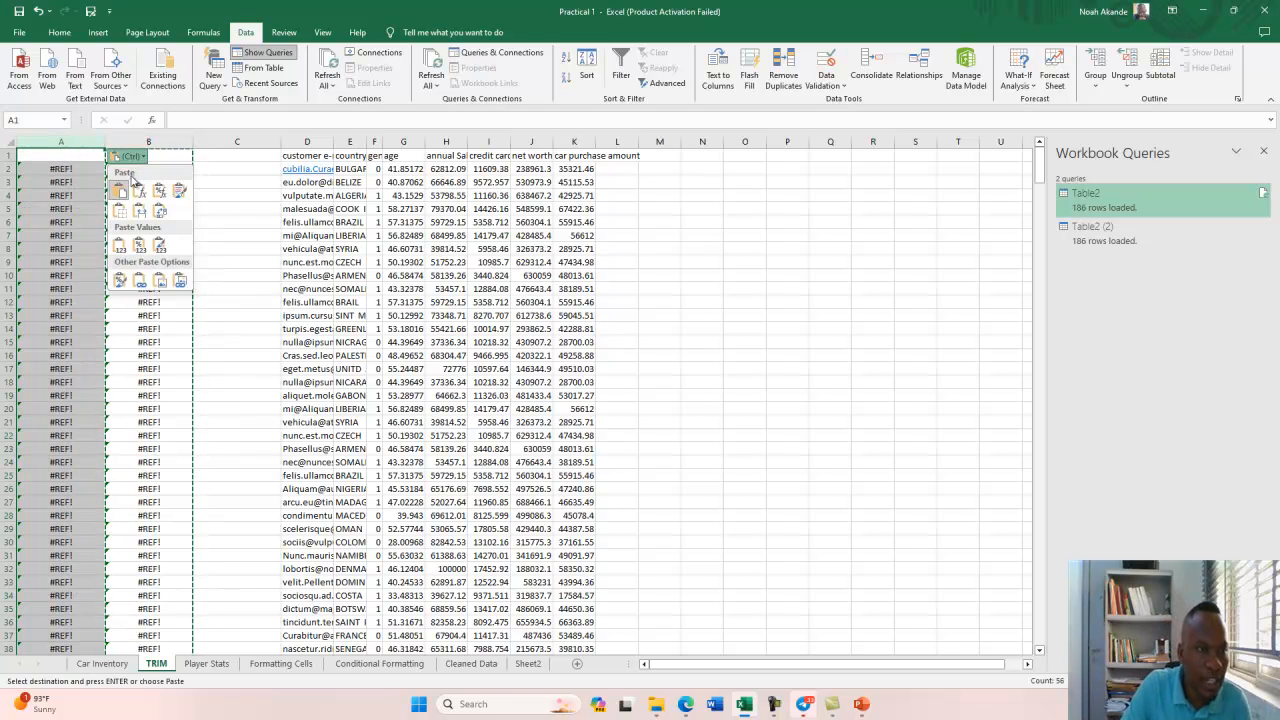
click(124, 243)
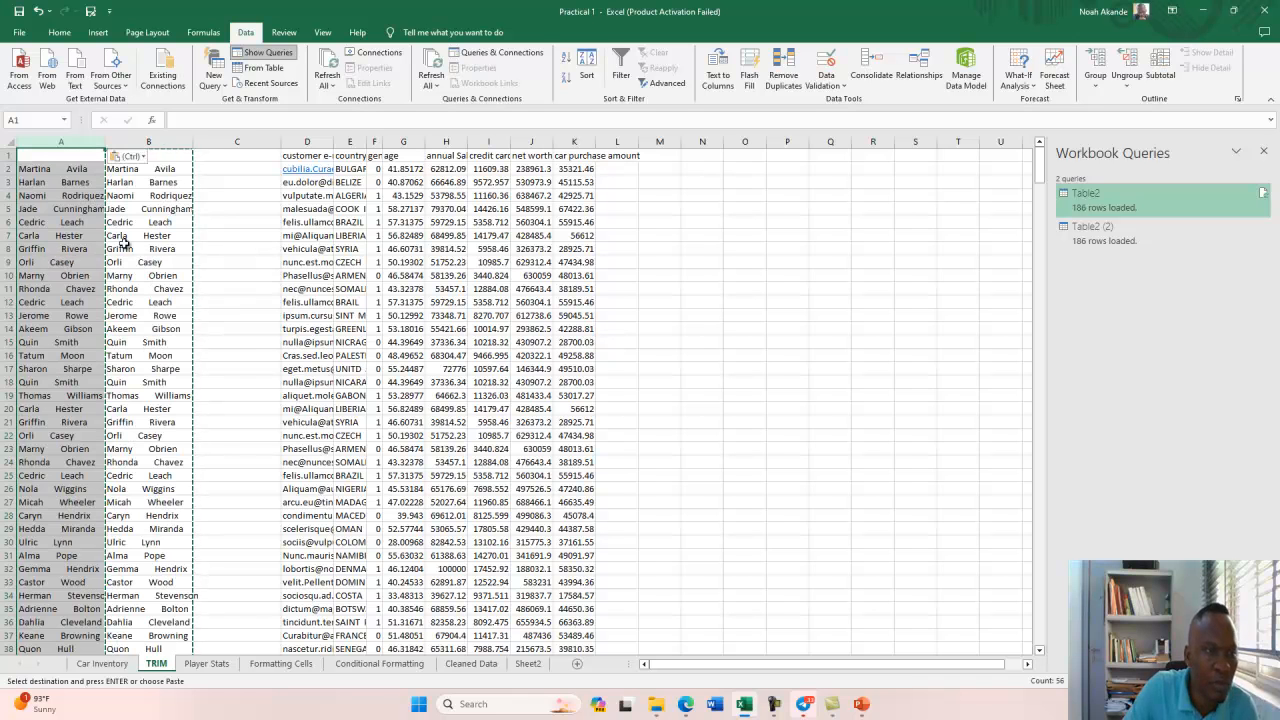
Delete the helper column B and the blank column beside it, before the customer e-mail column.
click(155, 142)
right_click(155, 142)
click(204, 273)
right_click(150, 143)
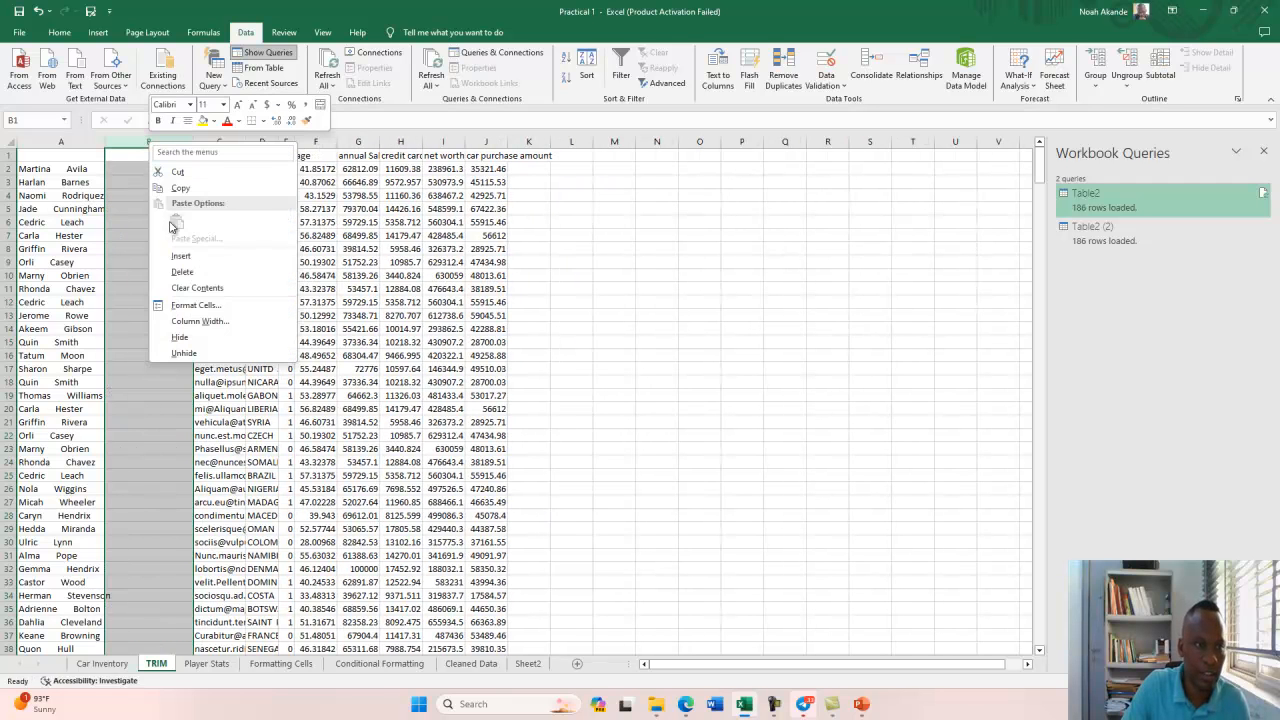
click(182, 272)
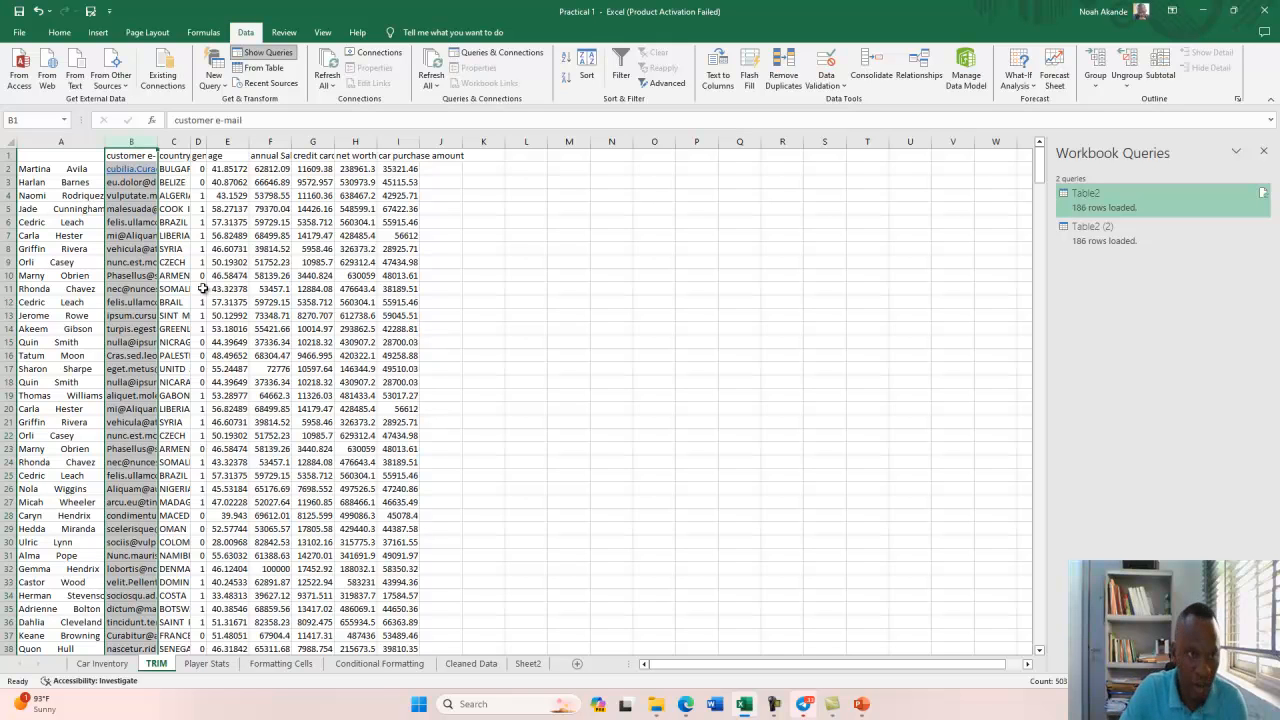
Insert three blank rows above the header row of the TRIM worksheet.
click(6, 155)
right_click(6, 155)
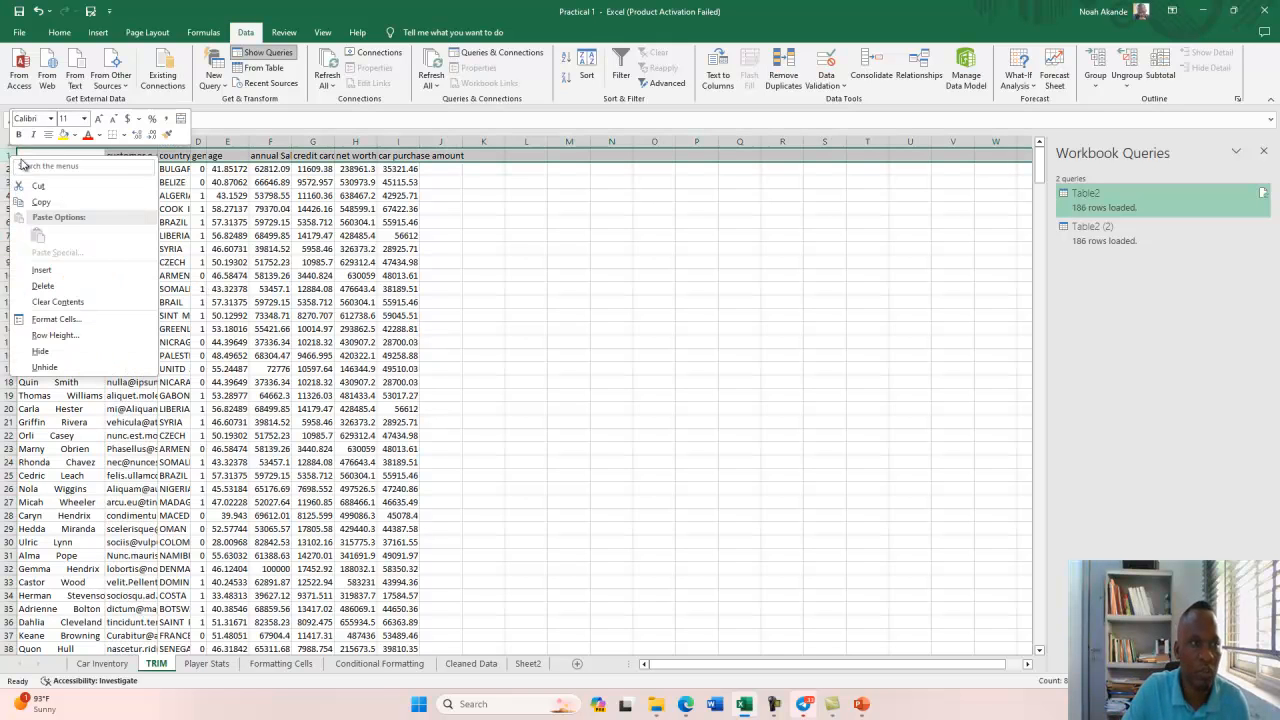
click(63, 272)
right_click(7, 155)
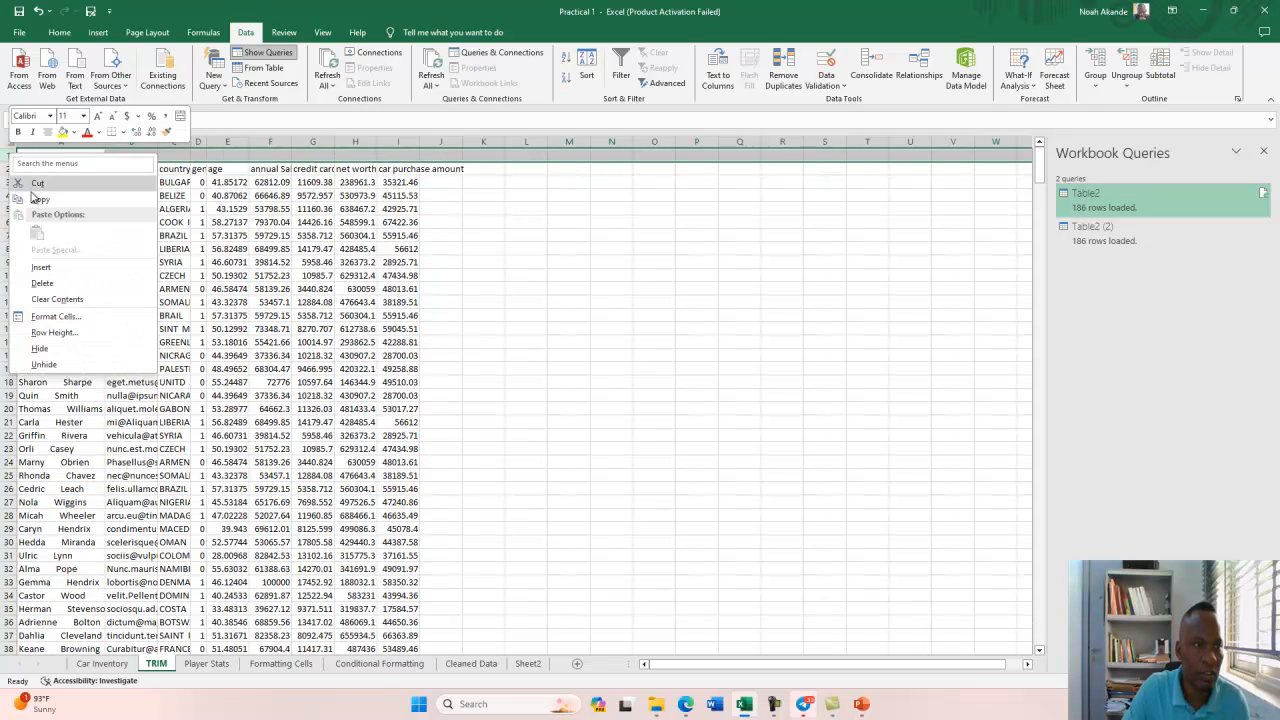
click(56, 277)
right_click(8, 157)
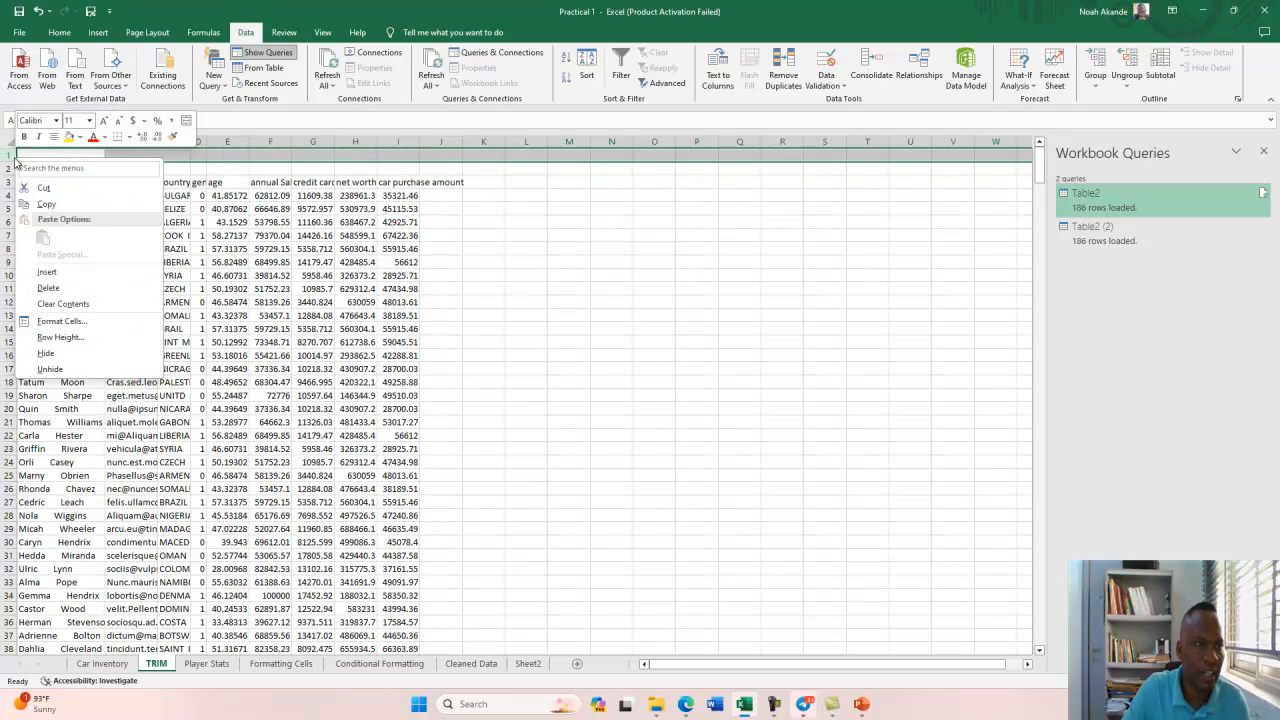
click(50, 276)
Merge and center cells B1:K2 and enter the title "Customer Sales Data" in the merged cell.
click(212, 169)
drag(143, 152, 474, 172)
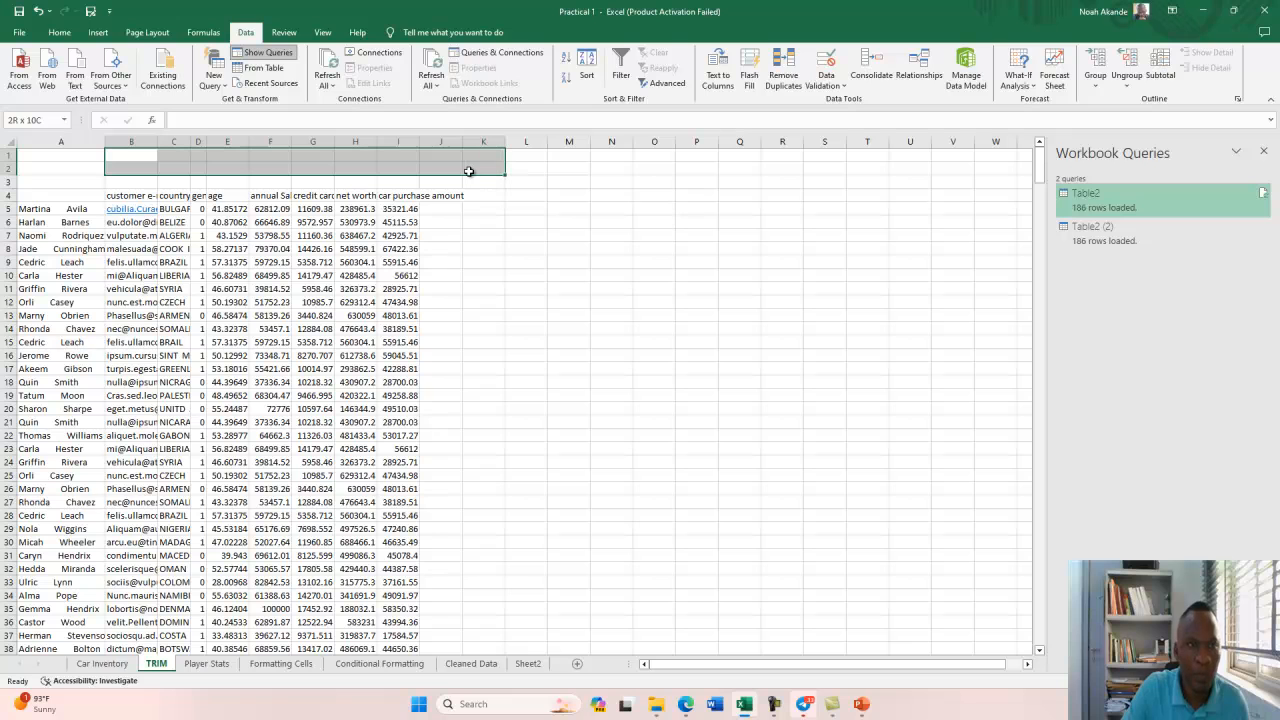
click(59, 32)
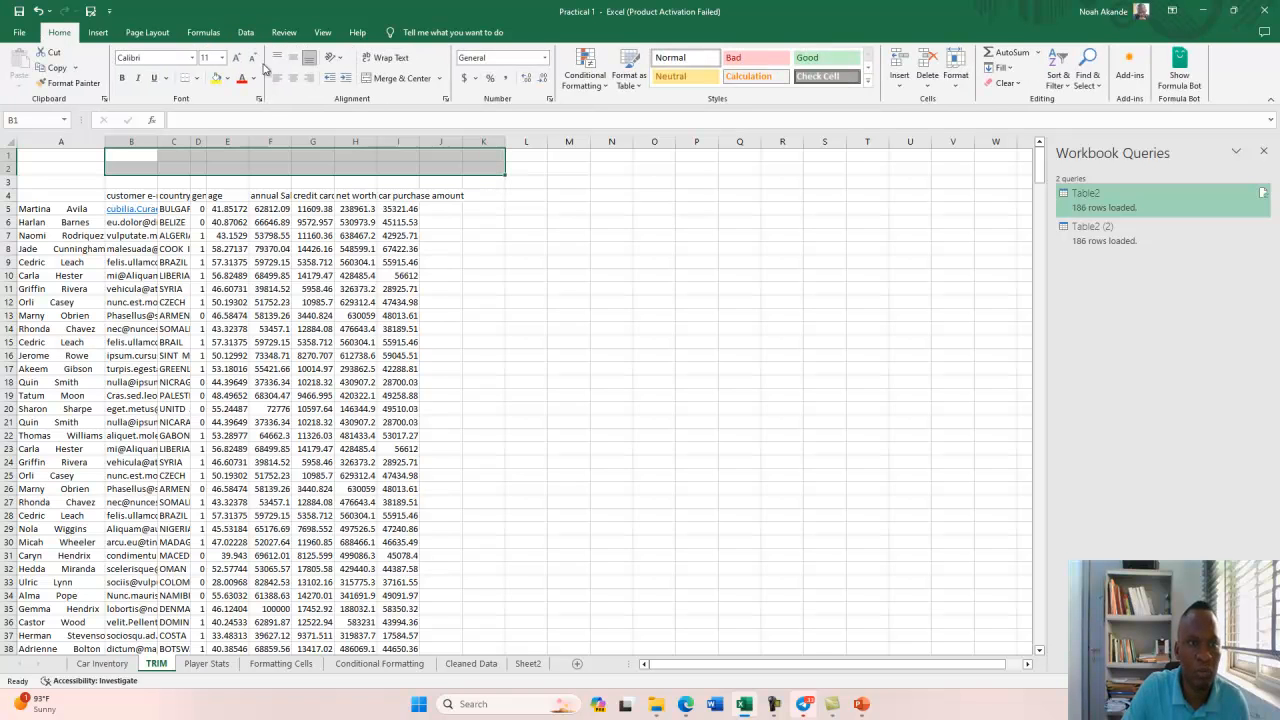
click(391, 80)
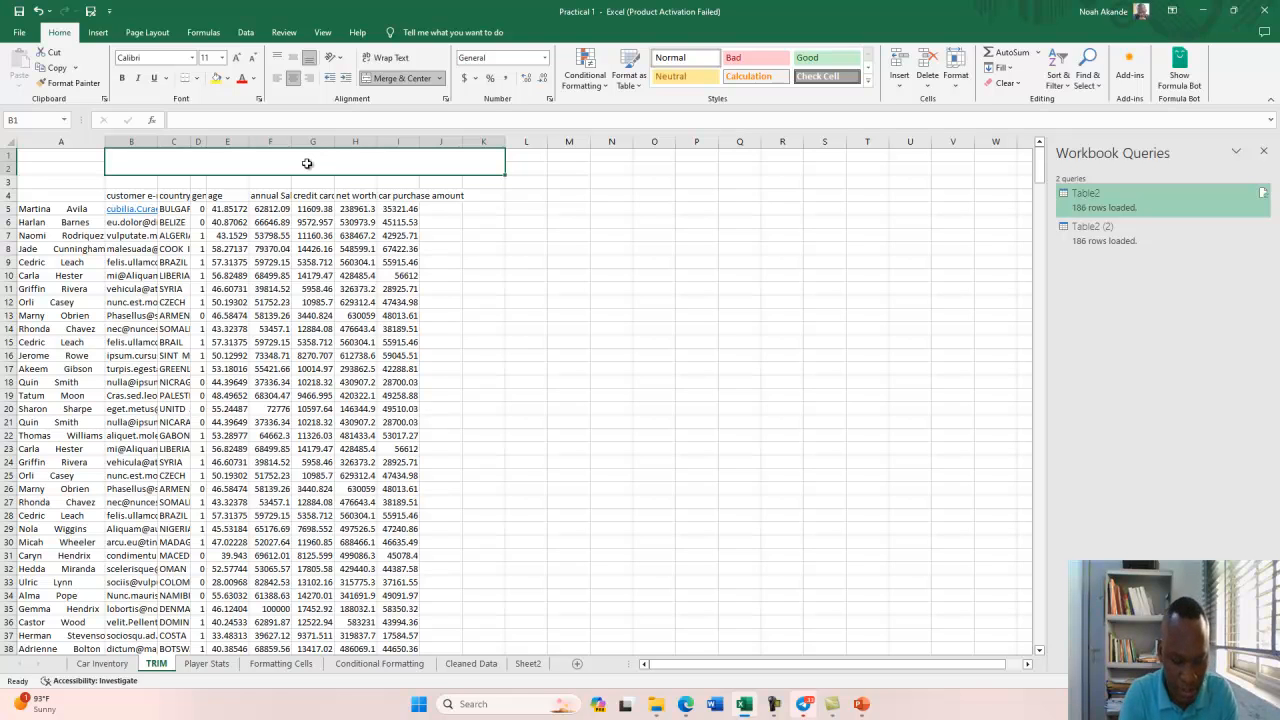
text(Customer Sales)
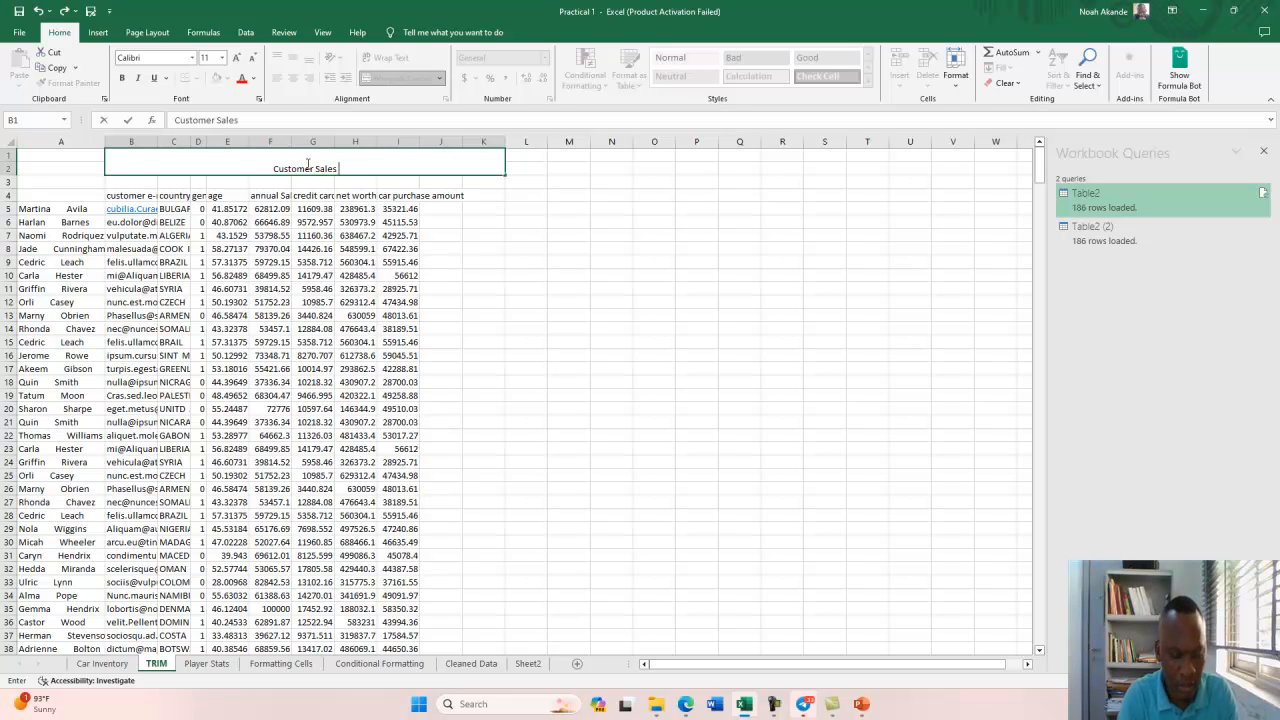
text( Data)
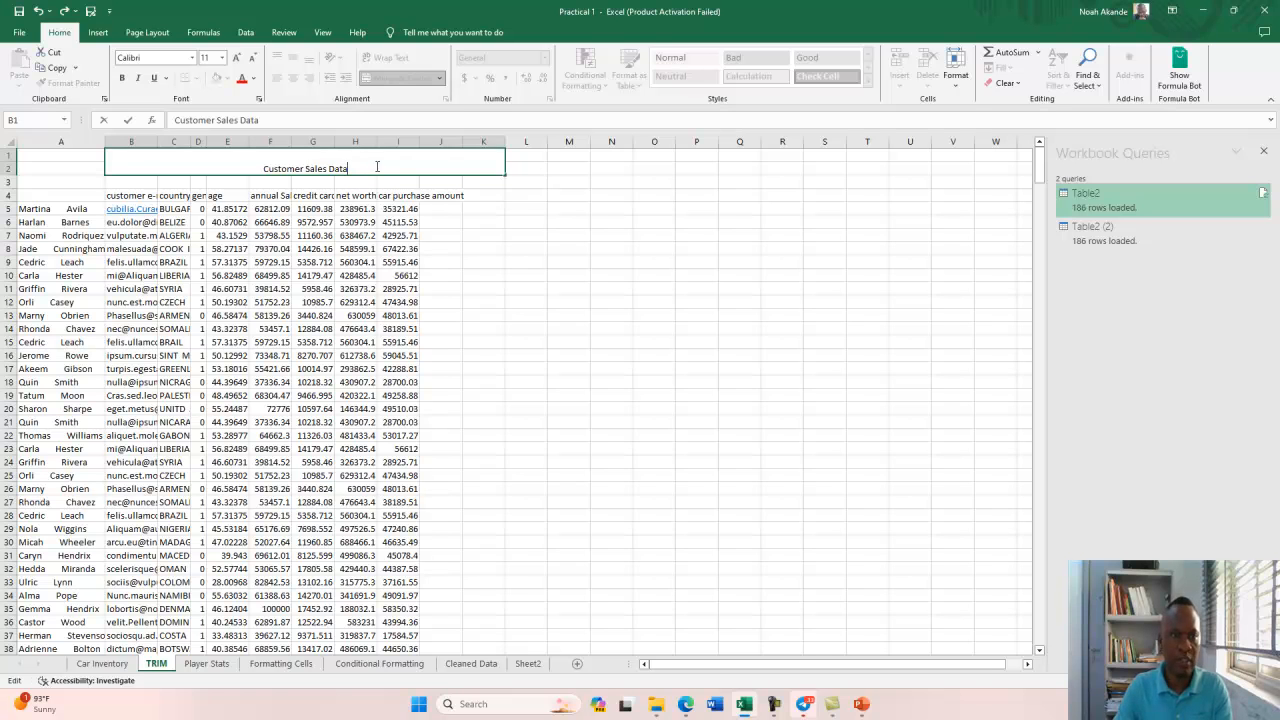
click(530, 168)
click(387, 172)
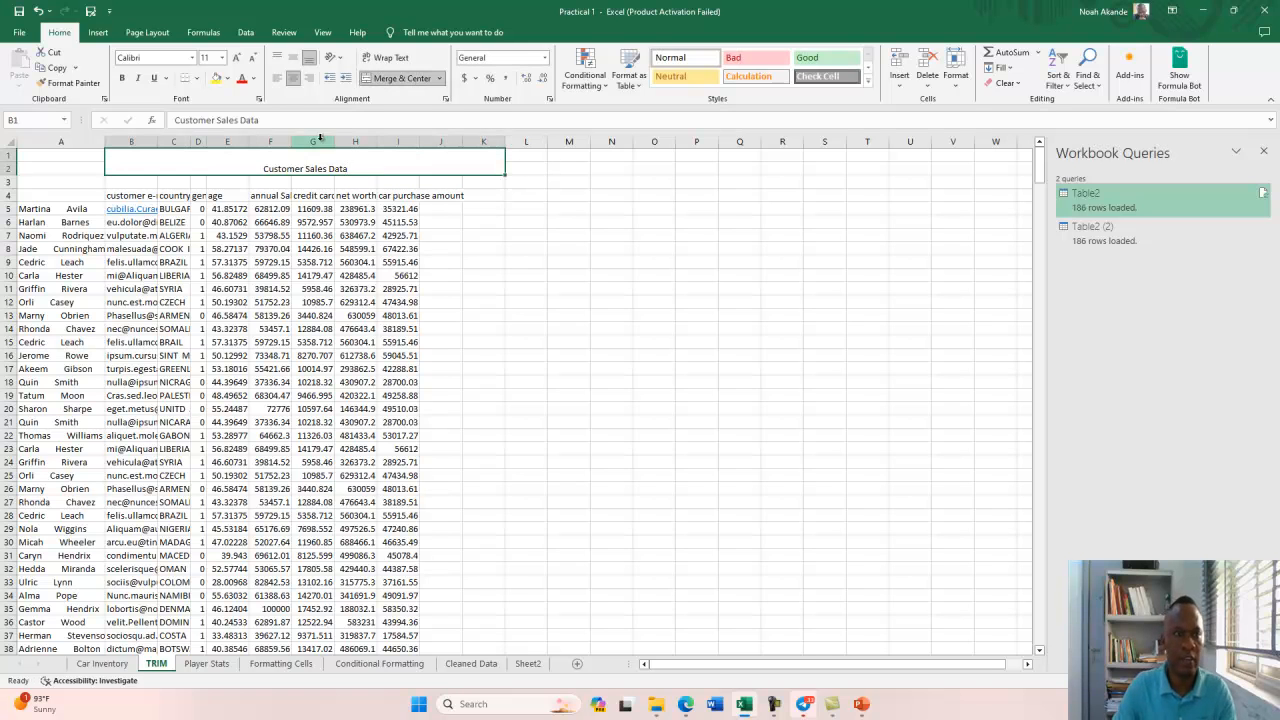
Set the "Customer Sales Data" title's font to Maiandra GD at size 24.
click(194, 58)
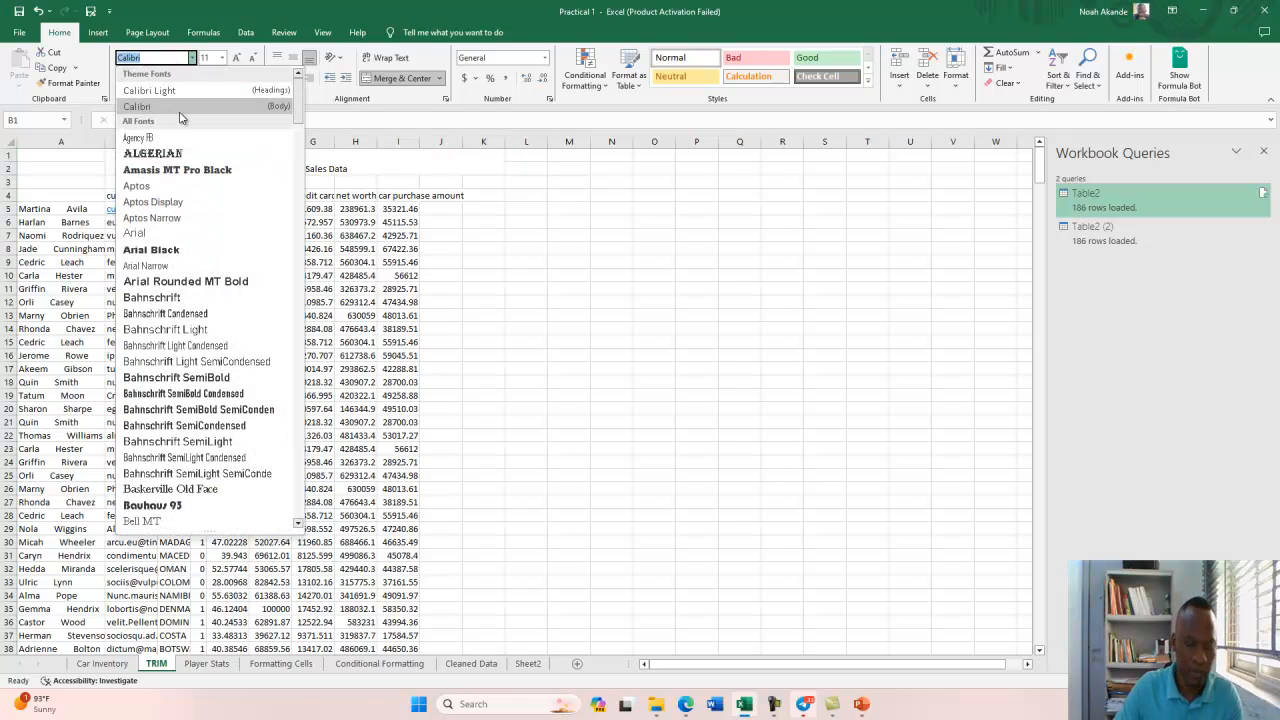
text(mai)
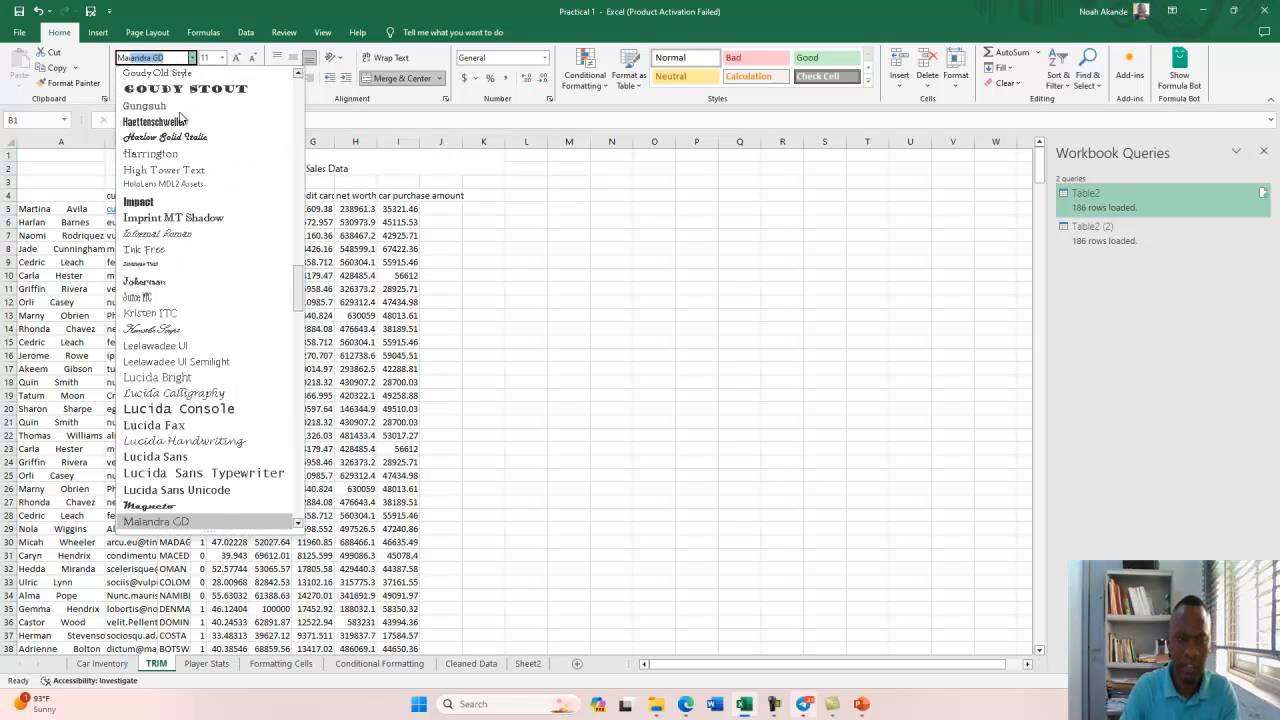
key(Return)
click(222, 57)
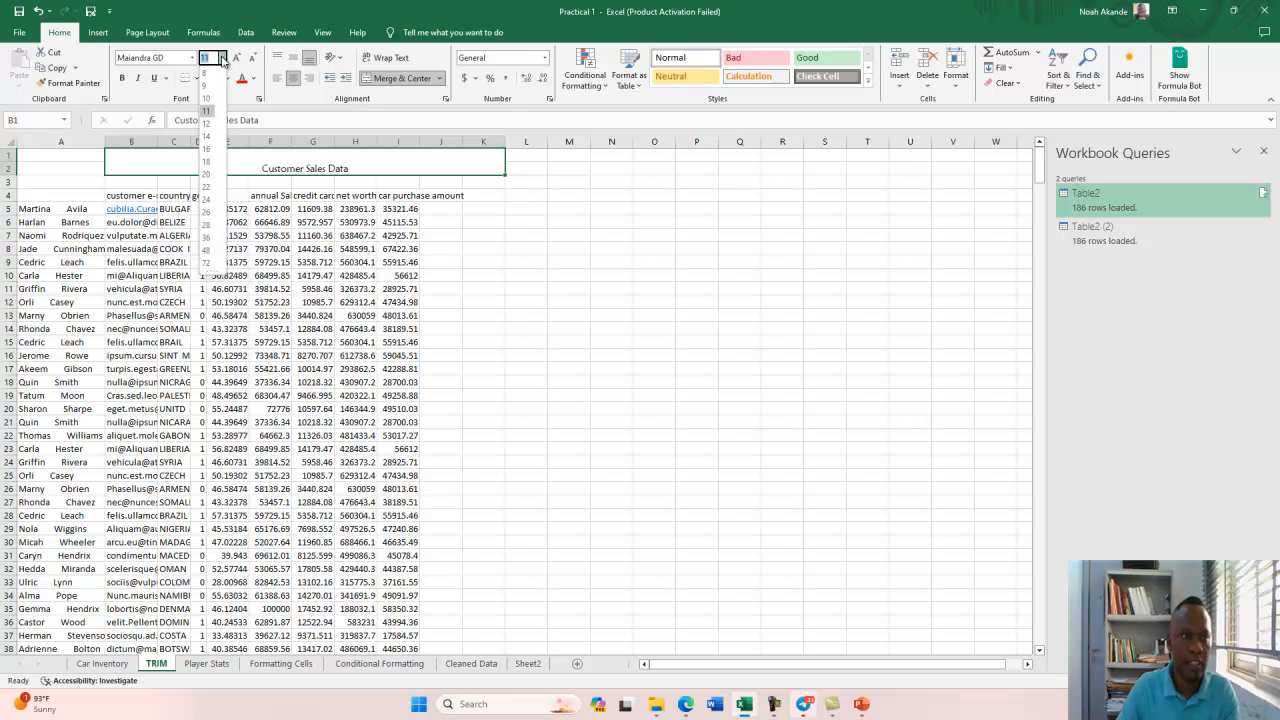
click(208, 199)
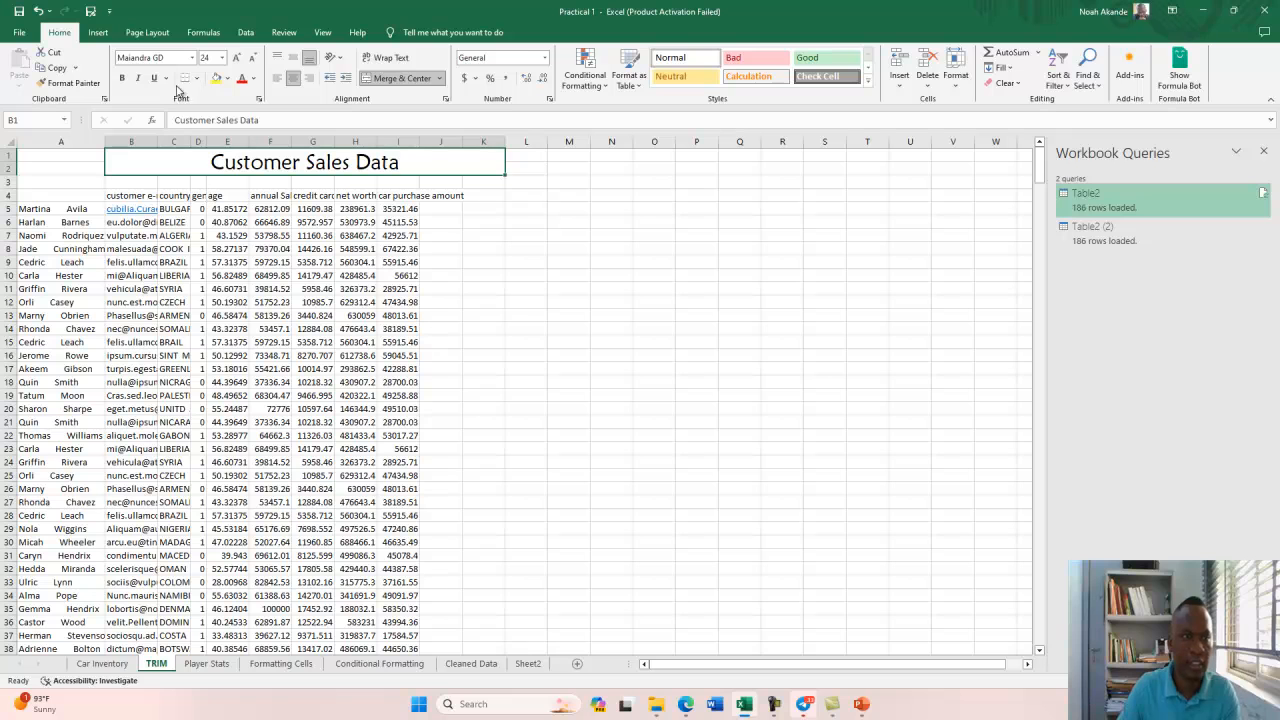
Color the "Customer Sales Data" title text red and give its merged cell a light blue fill.
click(245, 83)
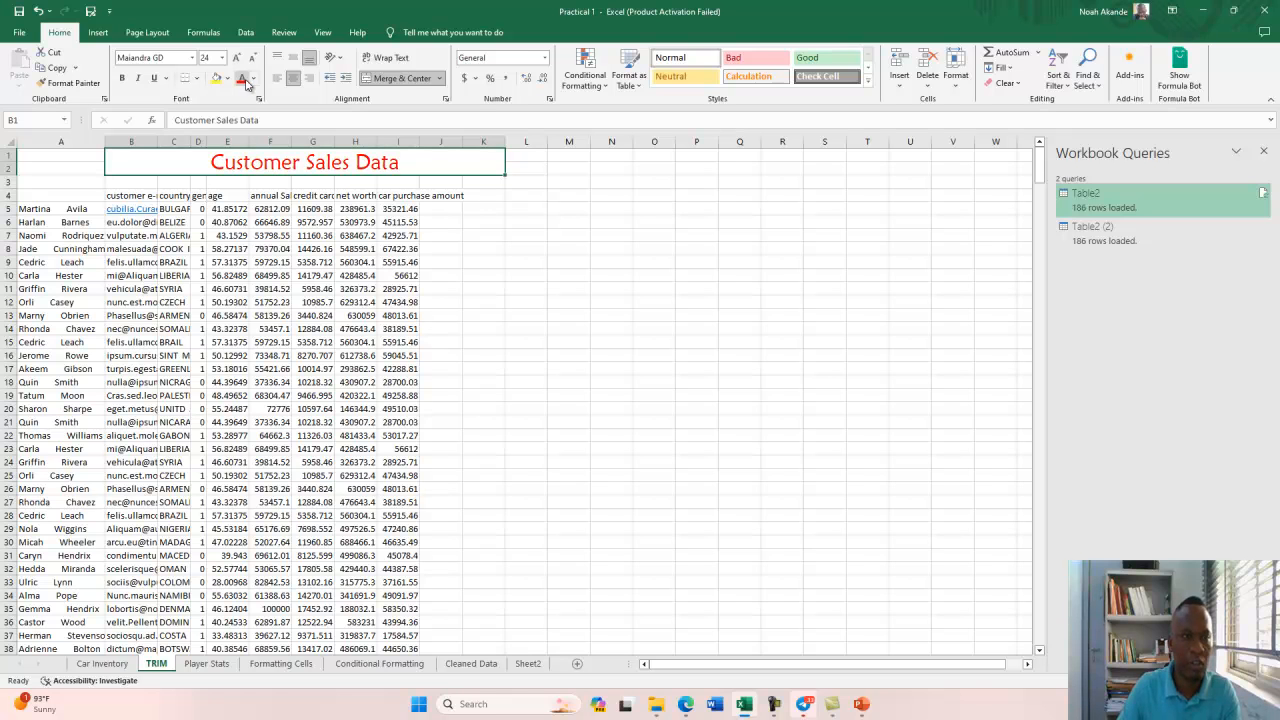
click(227, 81)
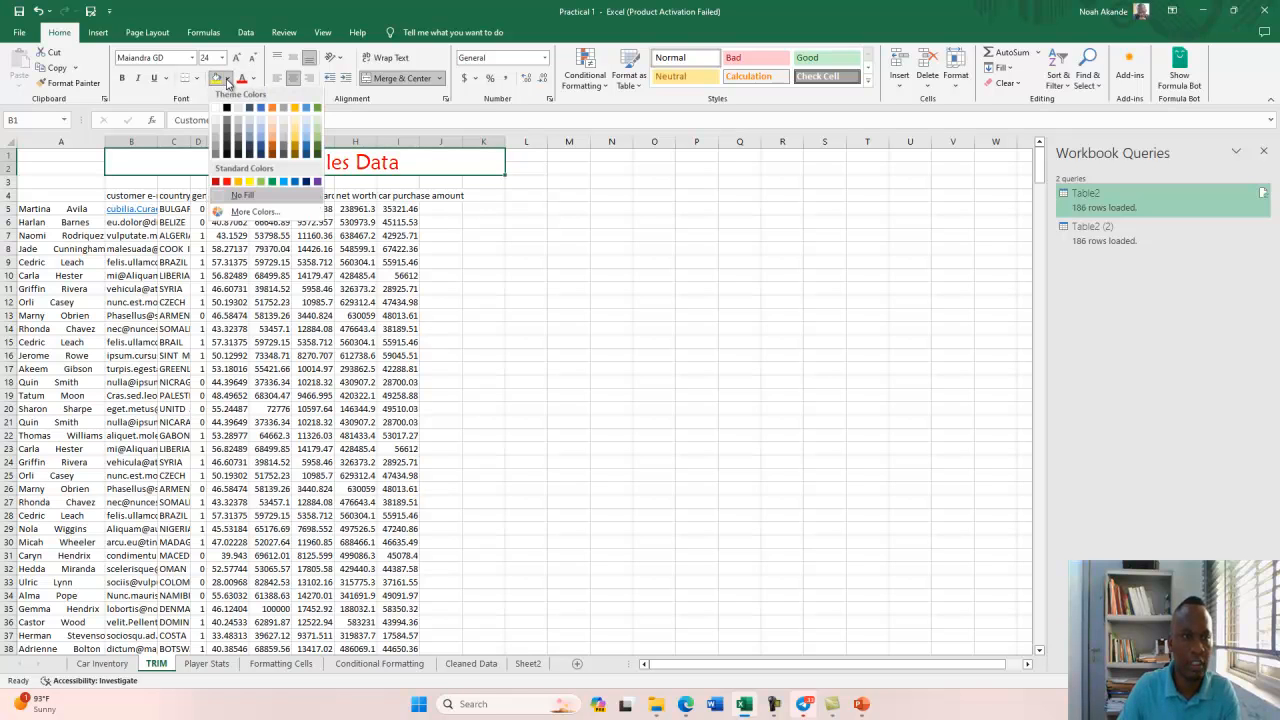
click(265, 133)
click(370, 197)
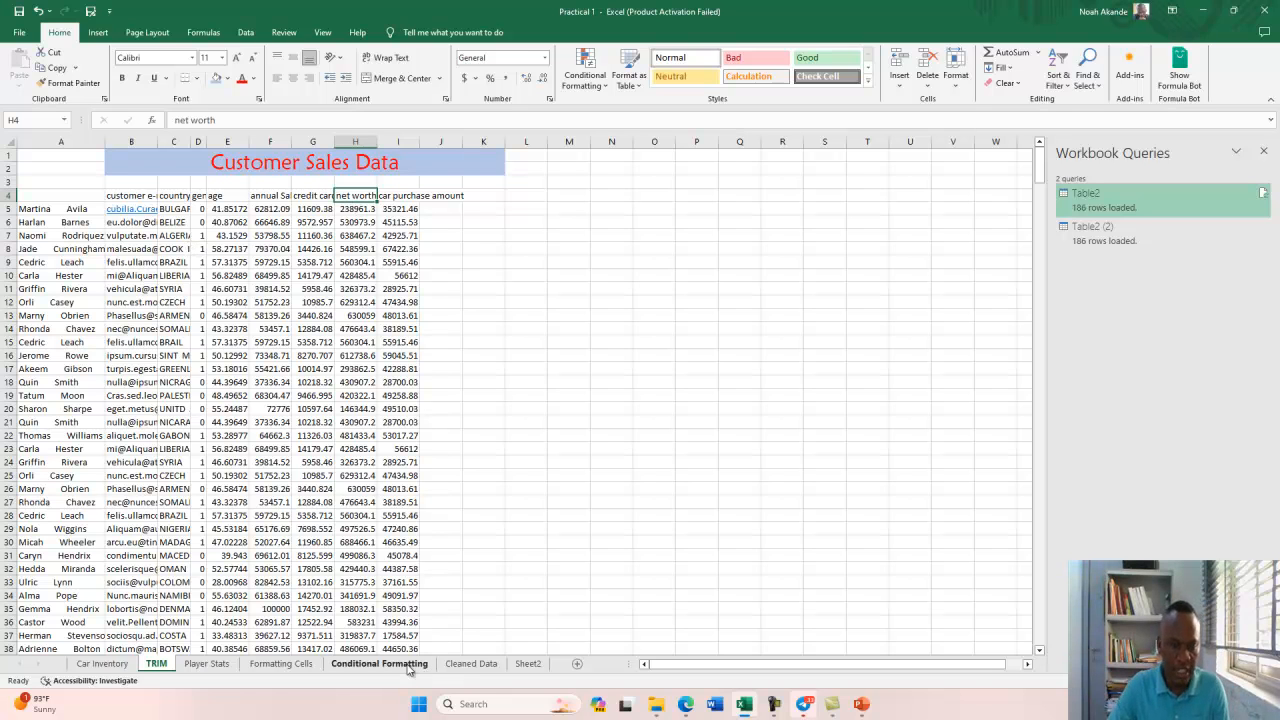
Insert three blank rows above the table header row on the Cleaned Data worksheet.
click(283, 664)
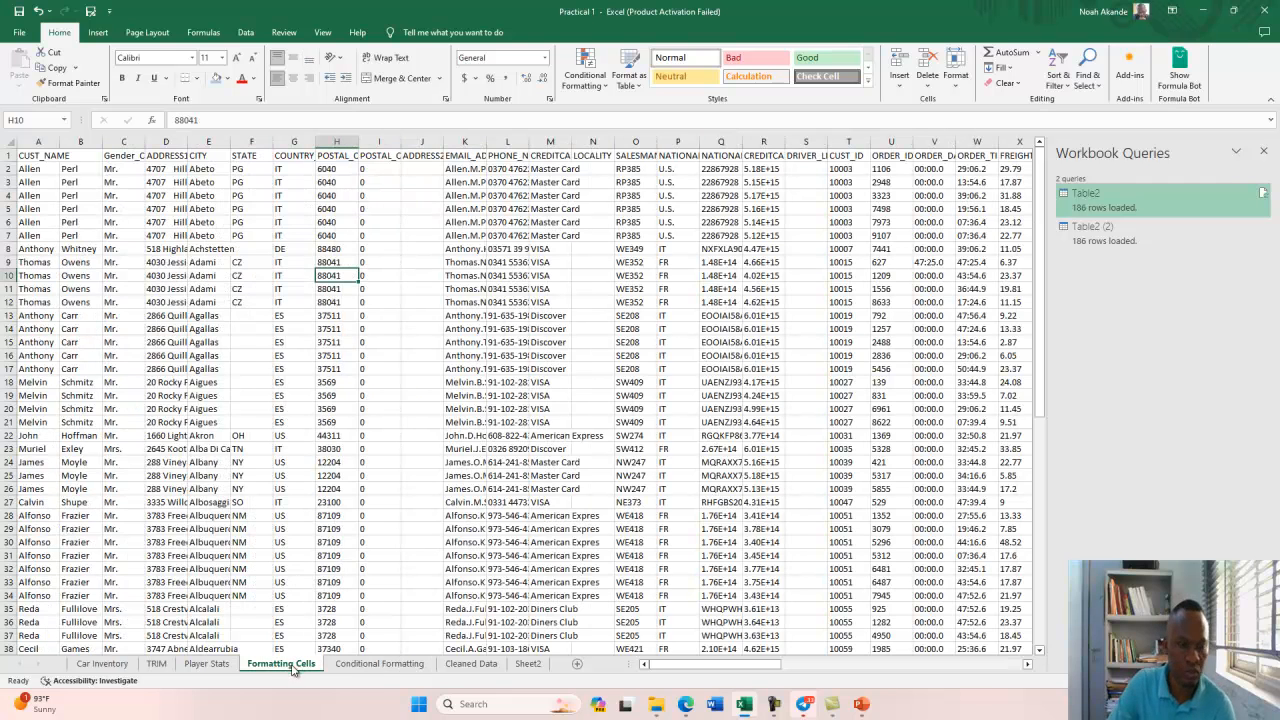
click(465, 664)
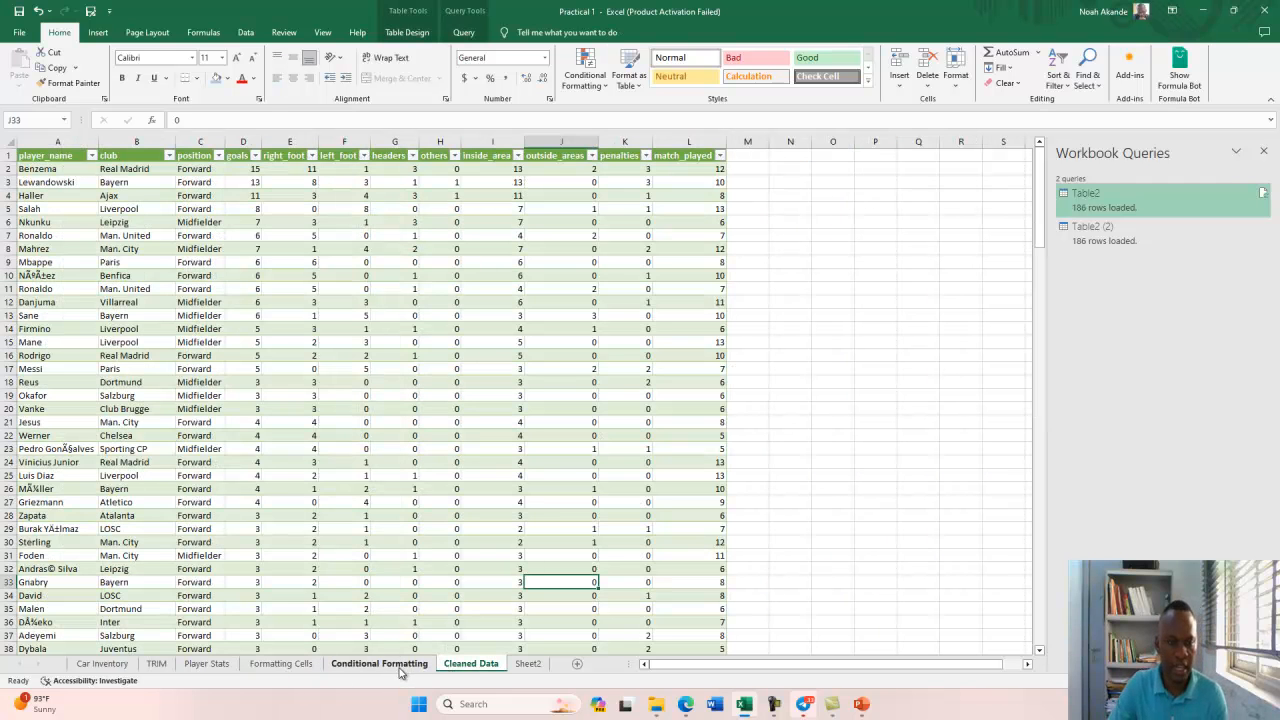
click(7, 155)
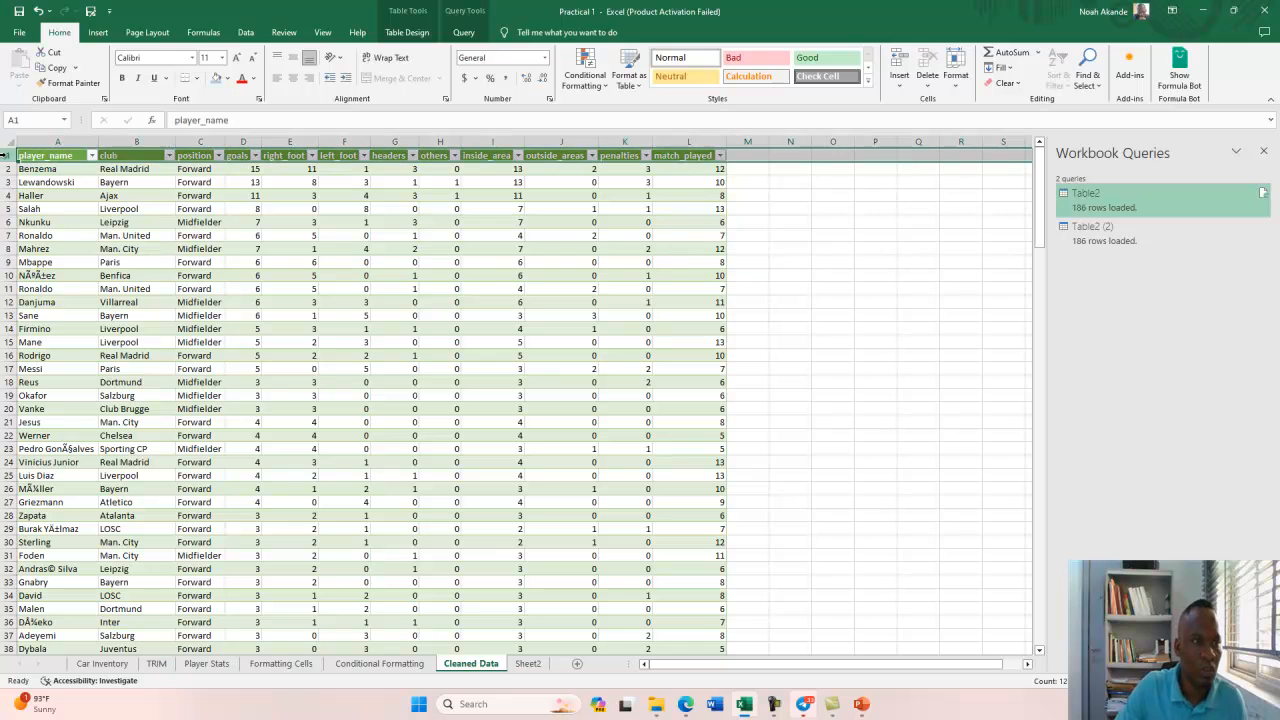
right_click(7, 155)
click(44, 268)
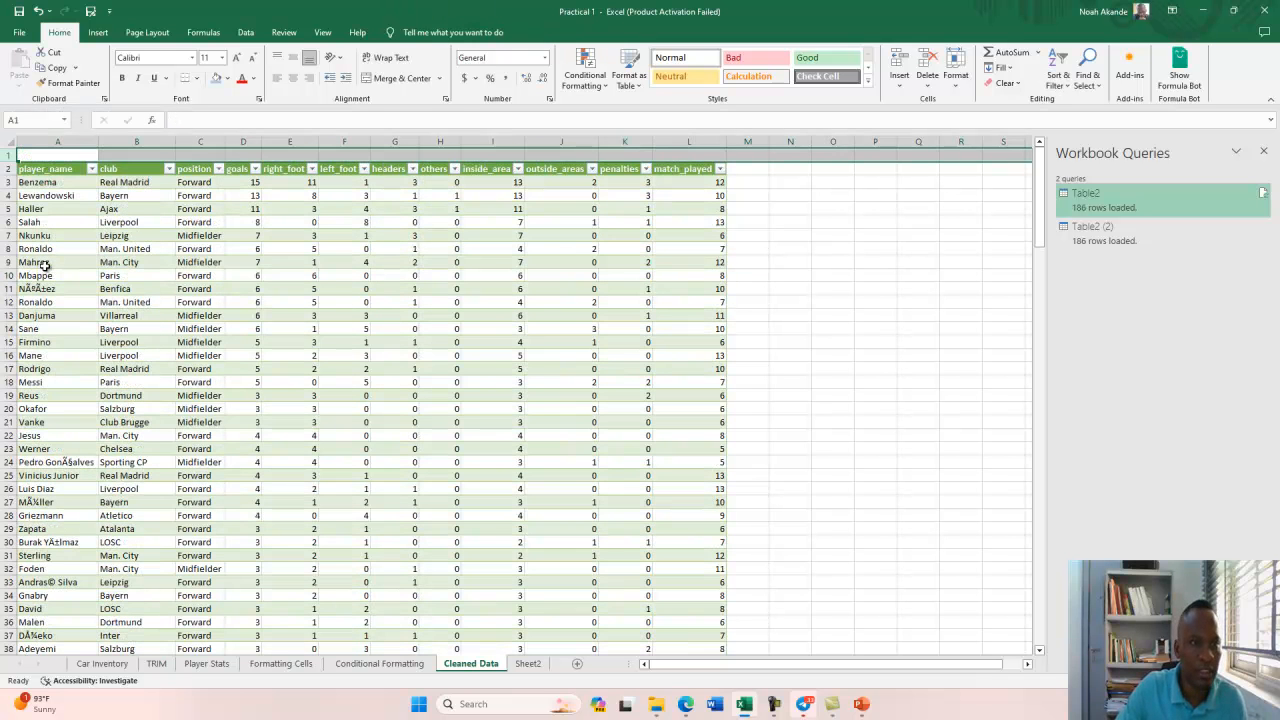
right_click(7, 155)
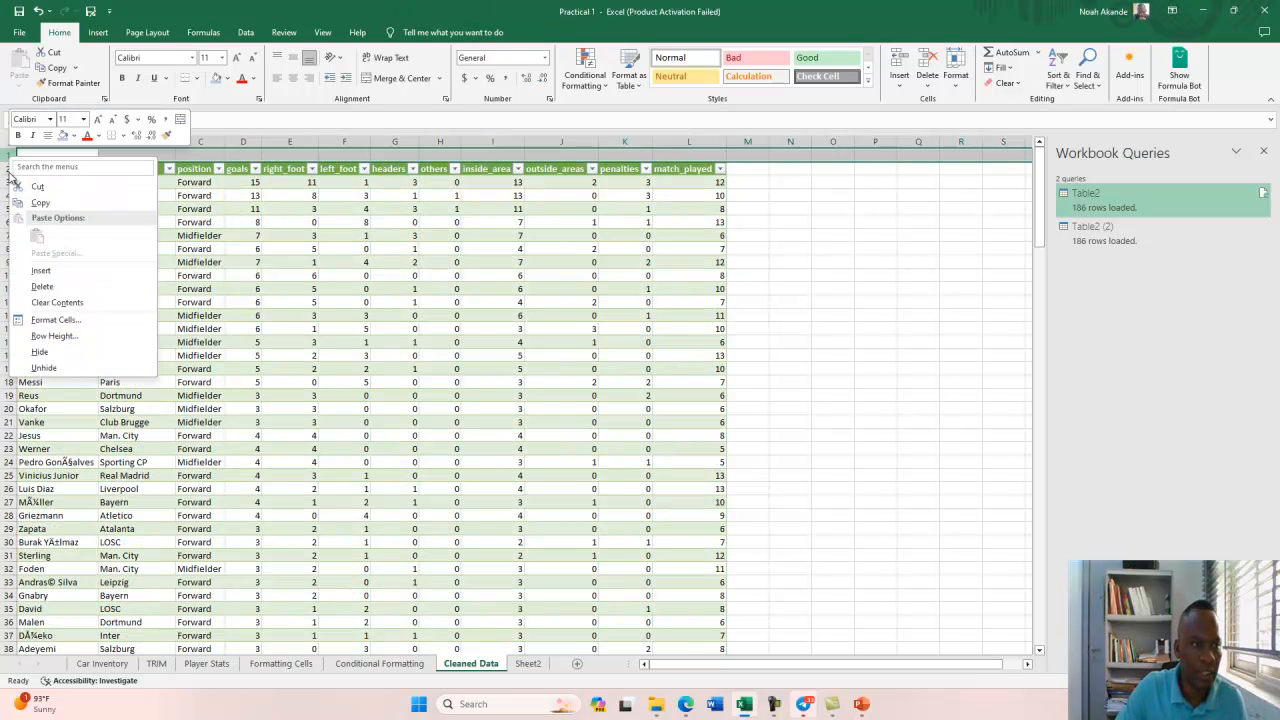
click(42, 272)
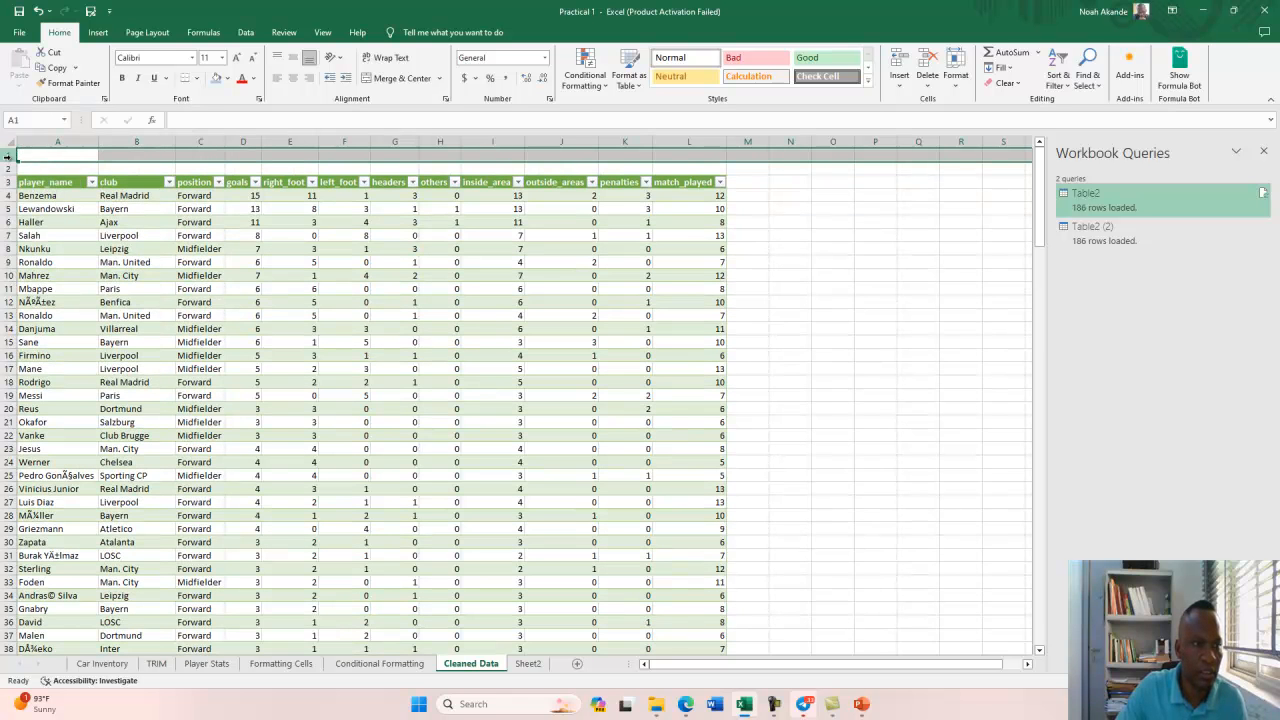
right_click(7, 157)
click(42, 270)
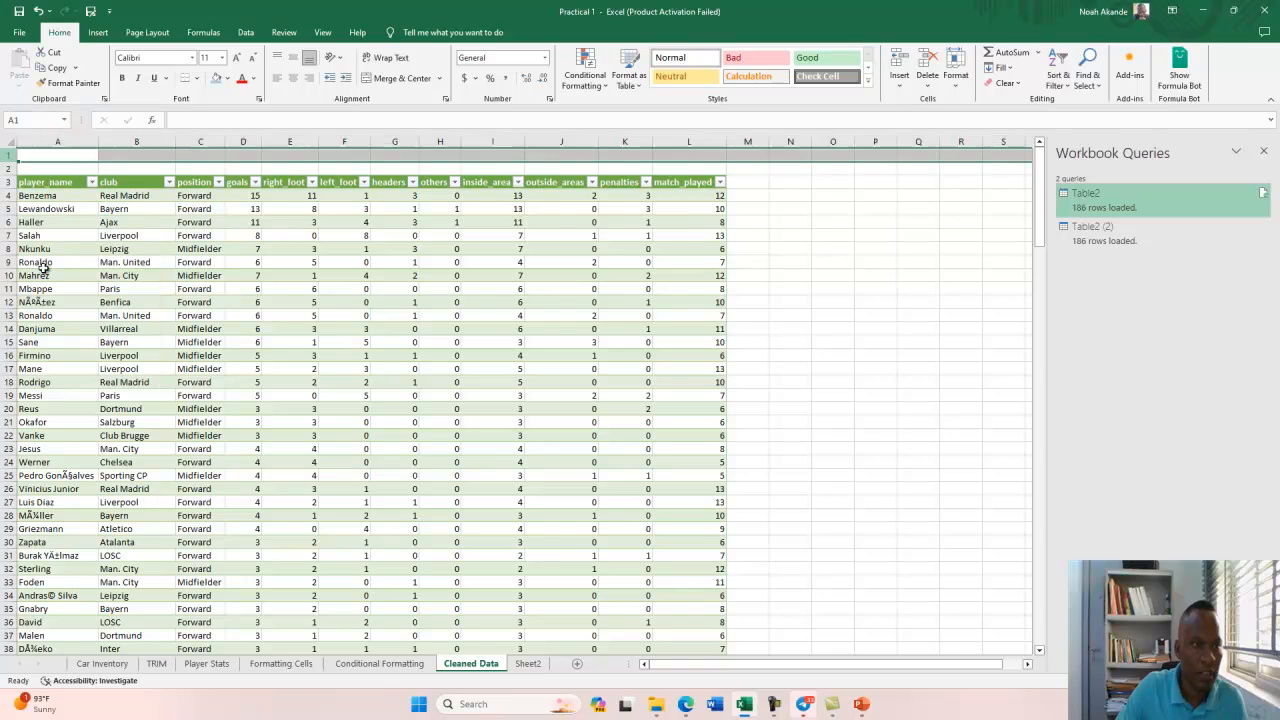
Merge and center cells C1:J3 above the player statistics table.
click(130, 158)
drag(189, 160, 558, 182)
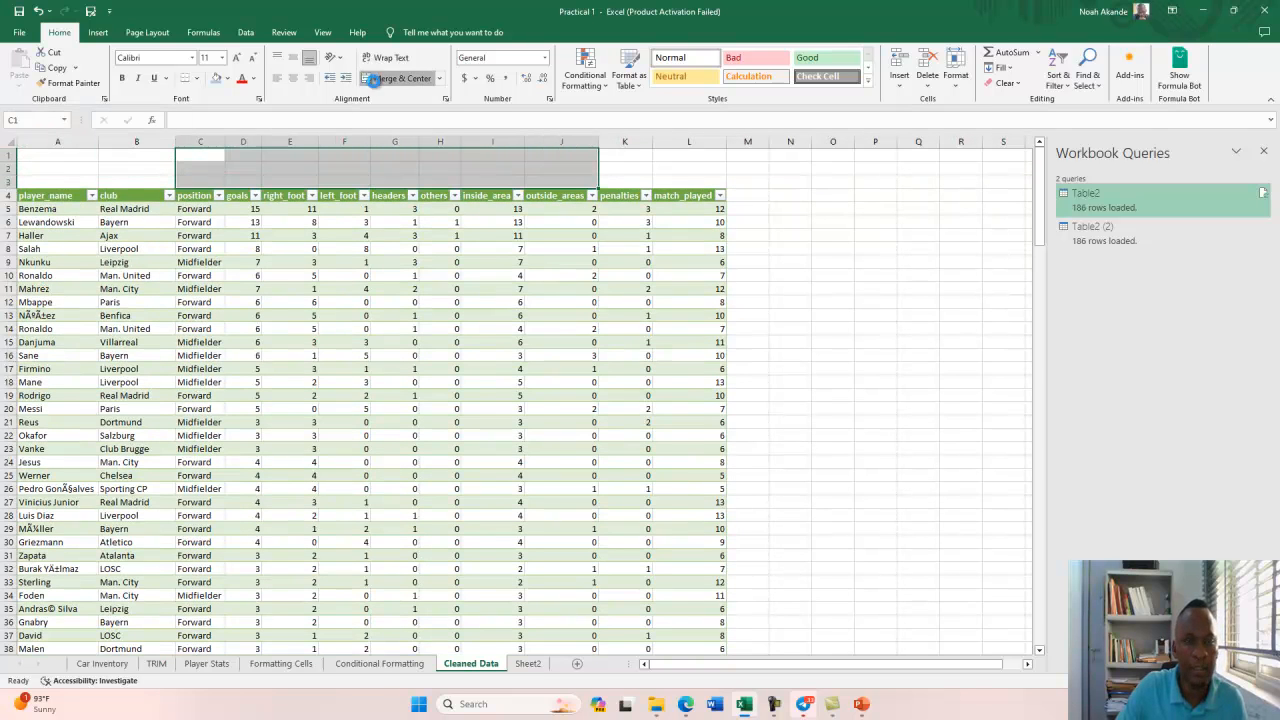
click(395, 78)
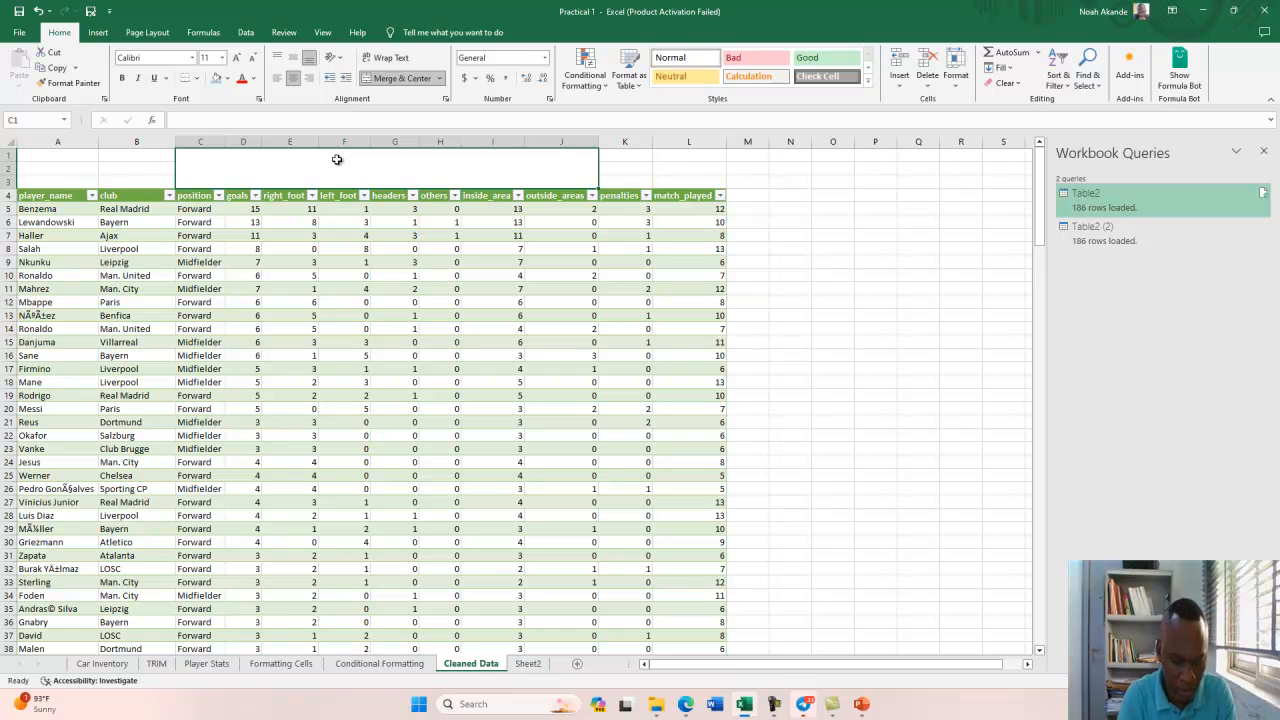
Enter the title "2022 Chapions League Stats" in the merged cell above the table.
text(202)
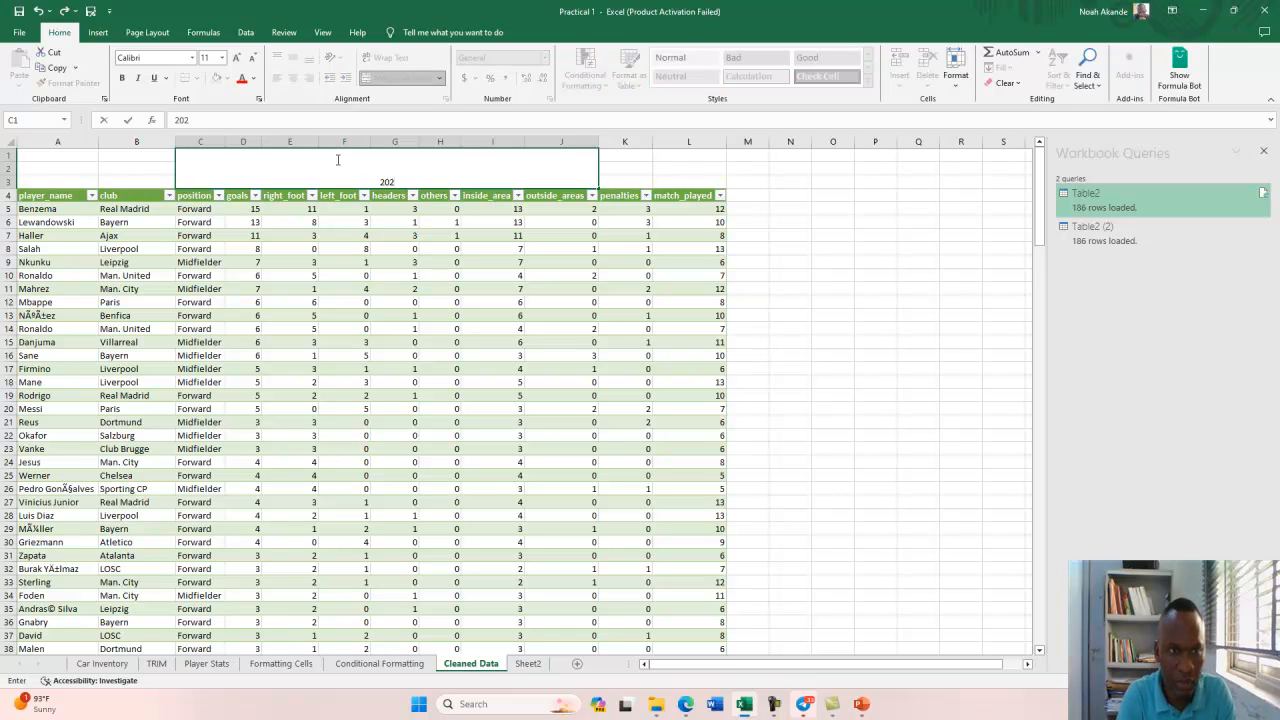
text(2 Chapions)
text( League St)
text(ate)
text(=s)
key(BackSpace)
key(BackSpace)
key(BackSpace)
text(s)
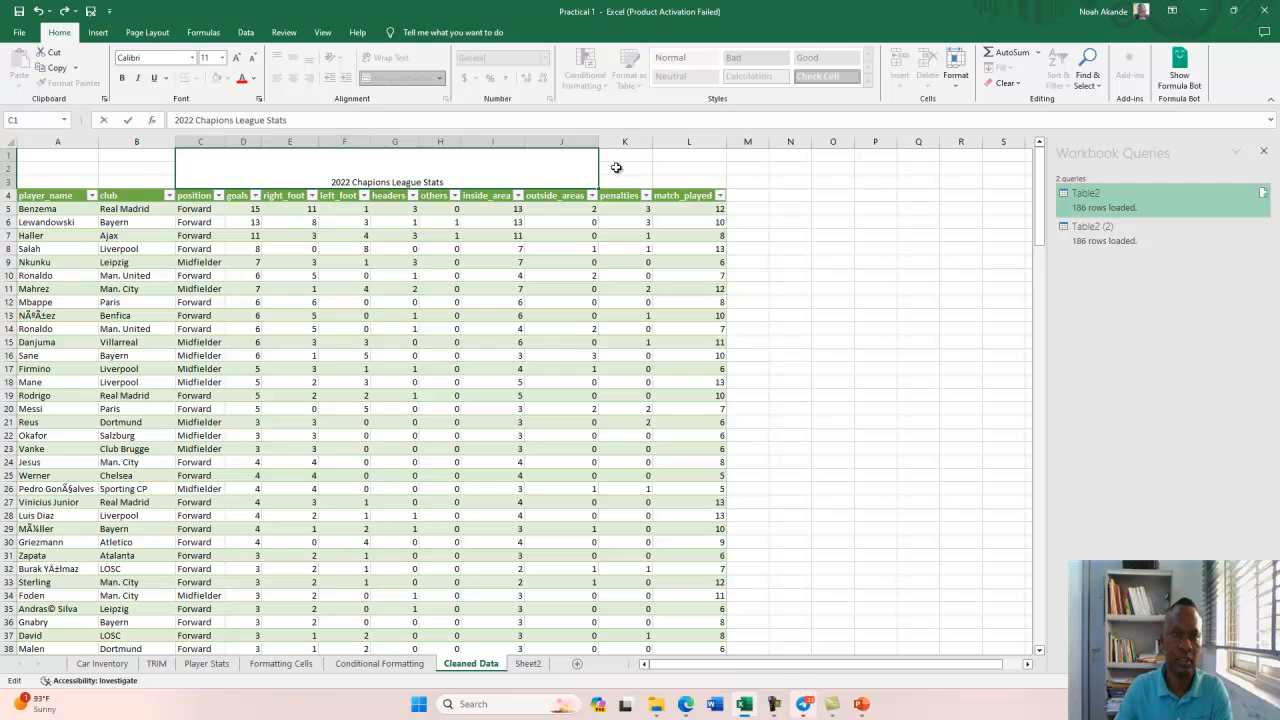
click(614, 166)
Set the "2022 Chapions League Stats" title's font to Arial Rounded MT Bold at size 20.
click(363, 152)
click(191, 57)
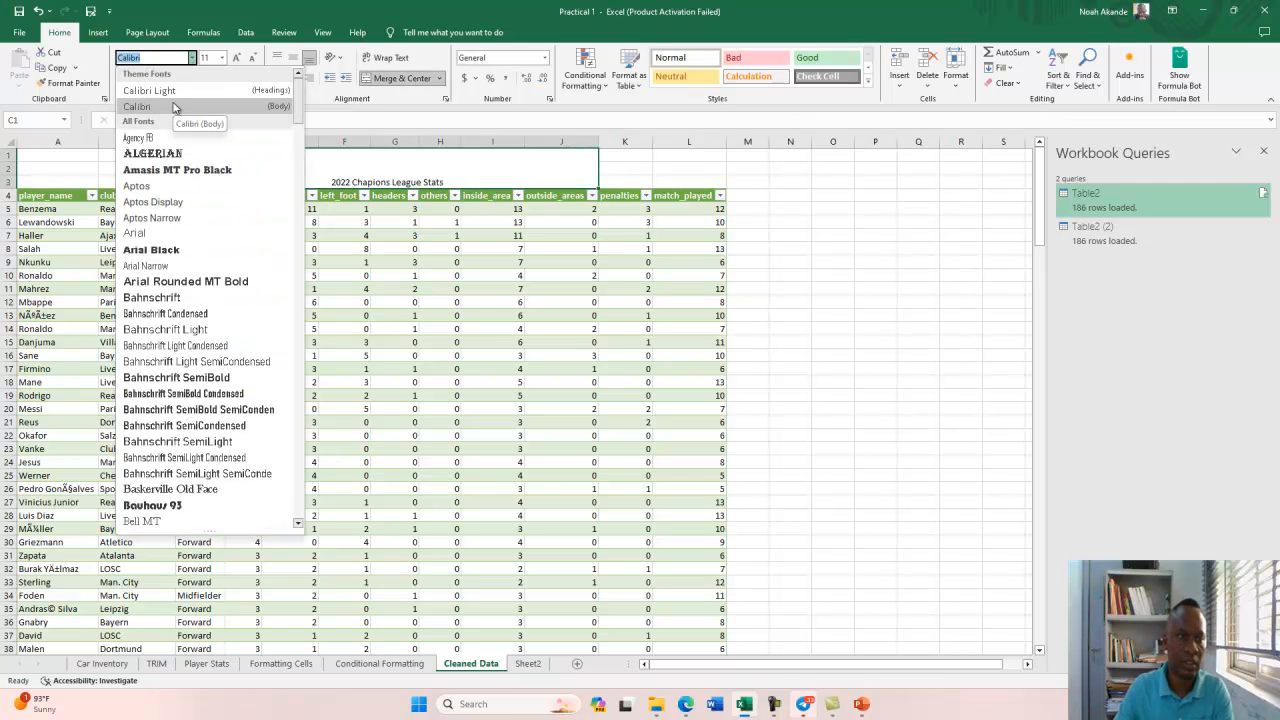
click(190, 281)
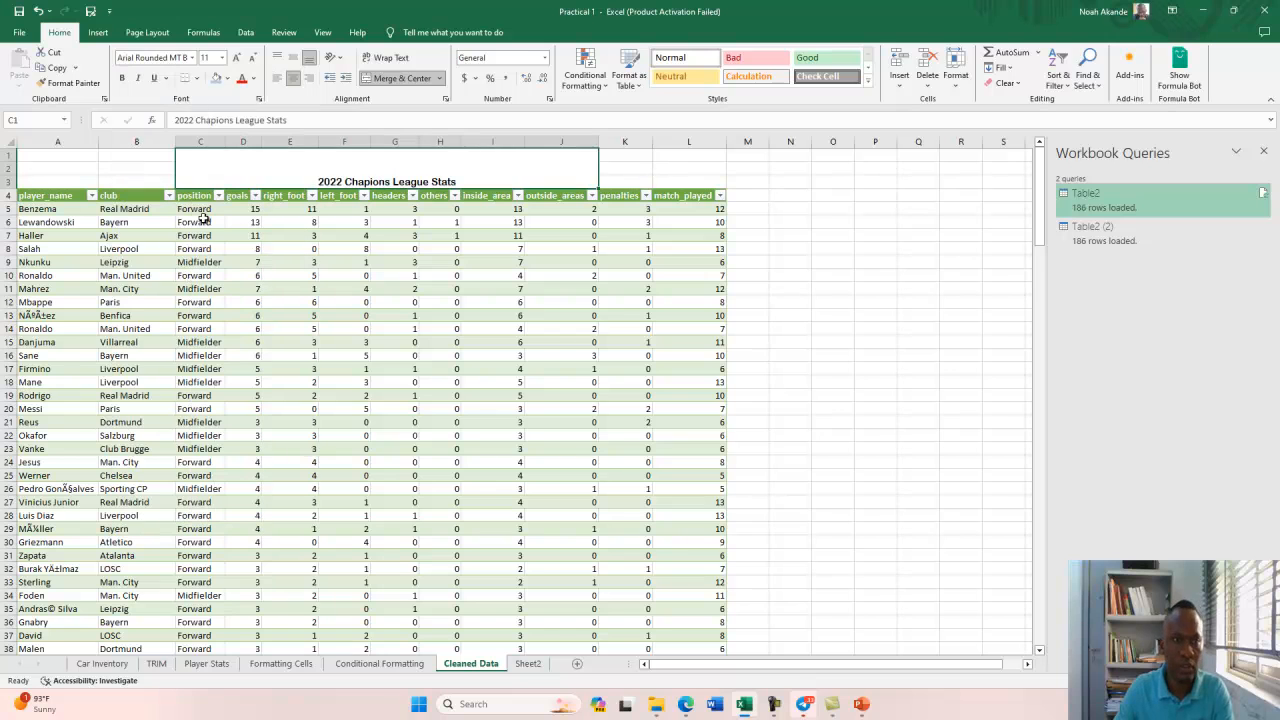
click(222, 57)
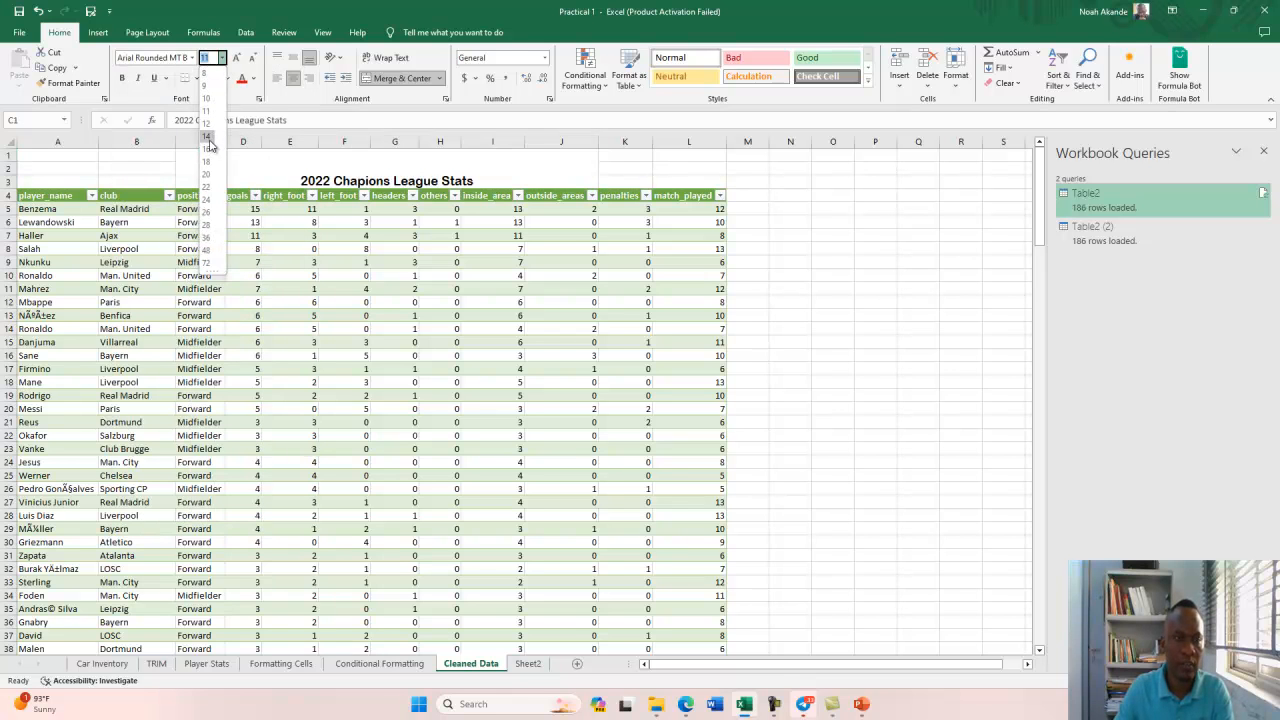
click(208, 174)
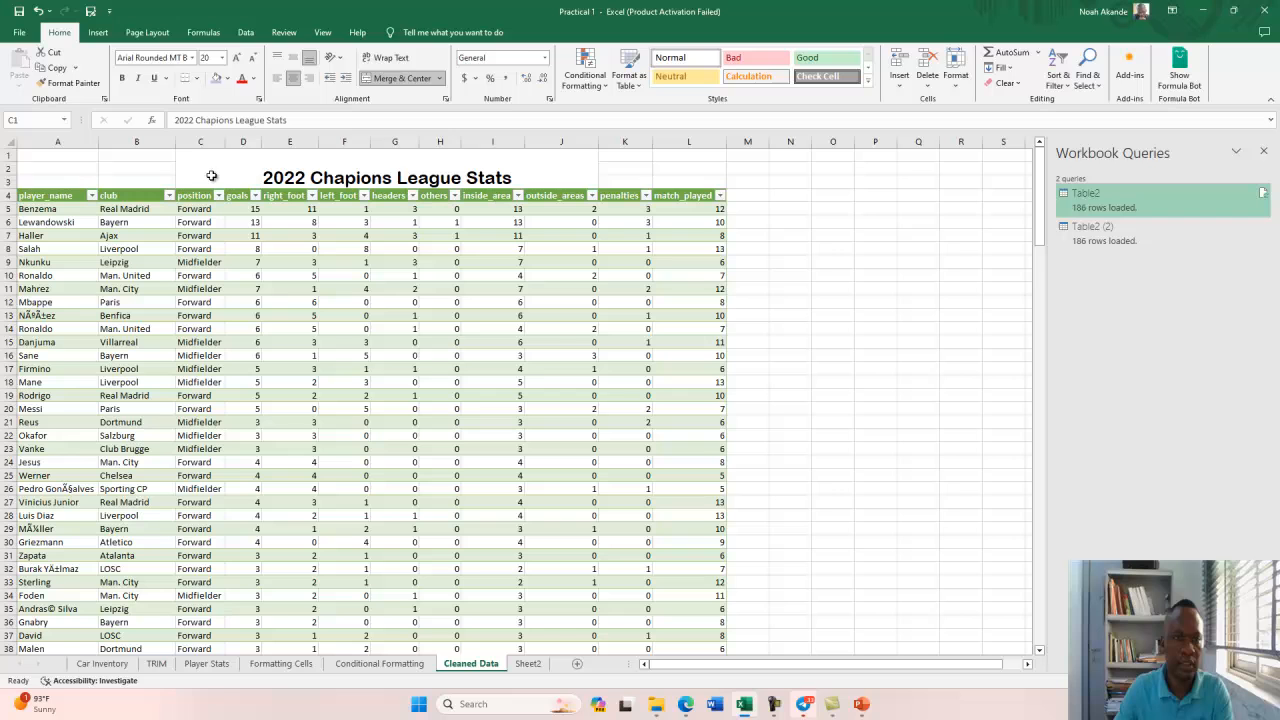
Color the player statistics title text red and fill its merged cell with Blue-Gray, Text 2, Lighter 80%.
click(243, 84)
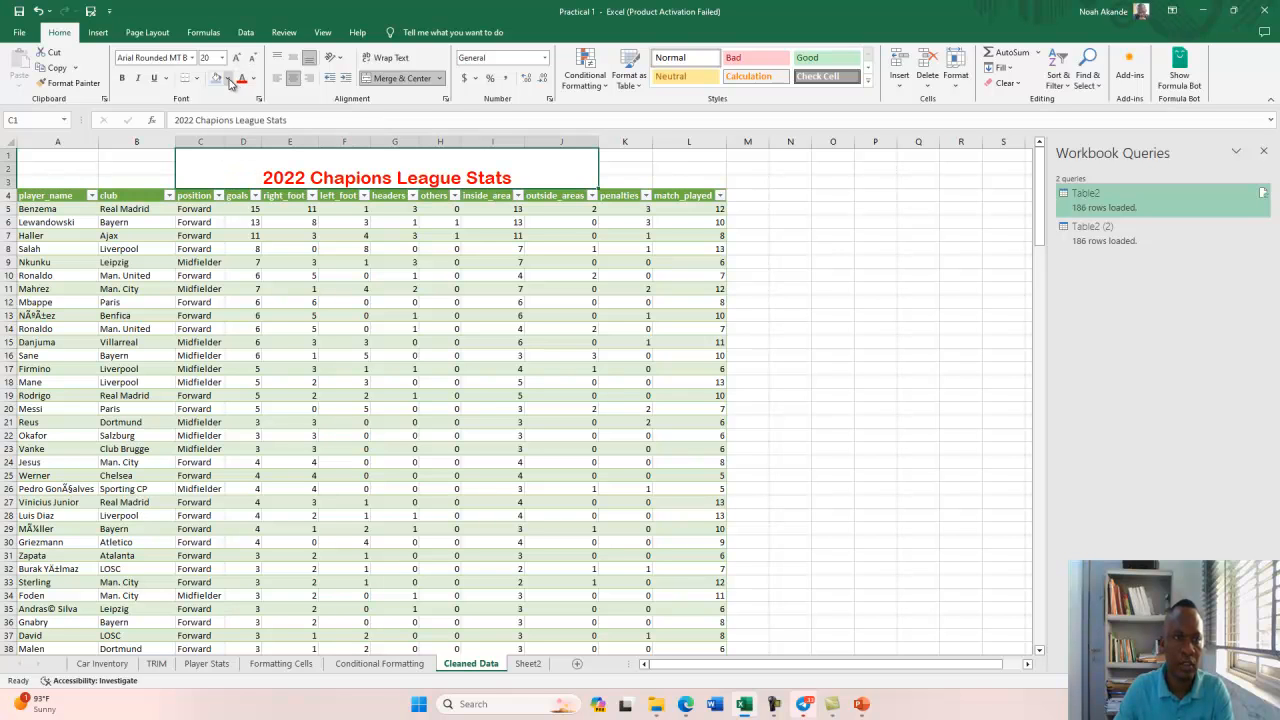
click(228, 78)
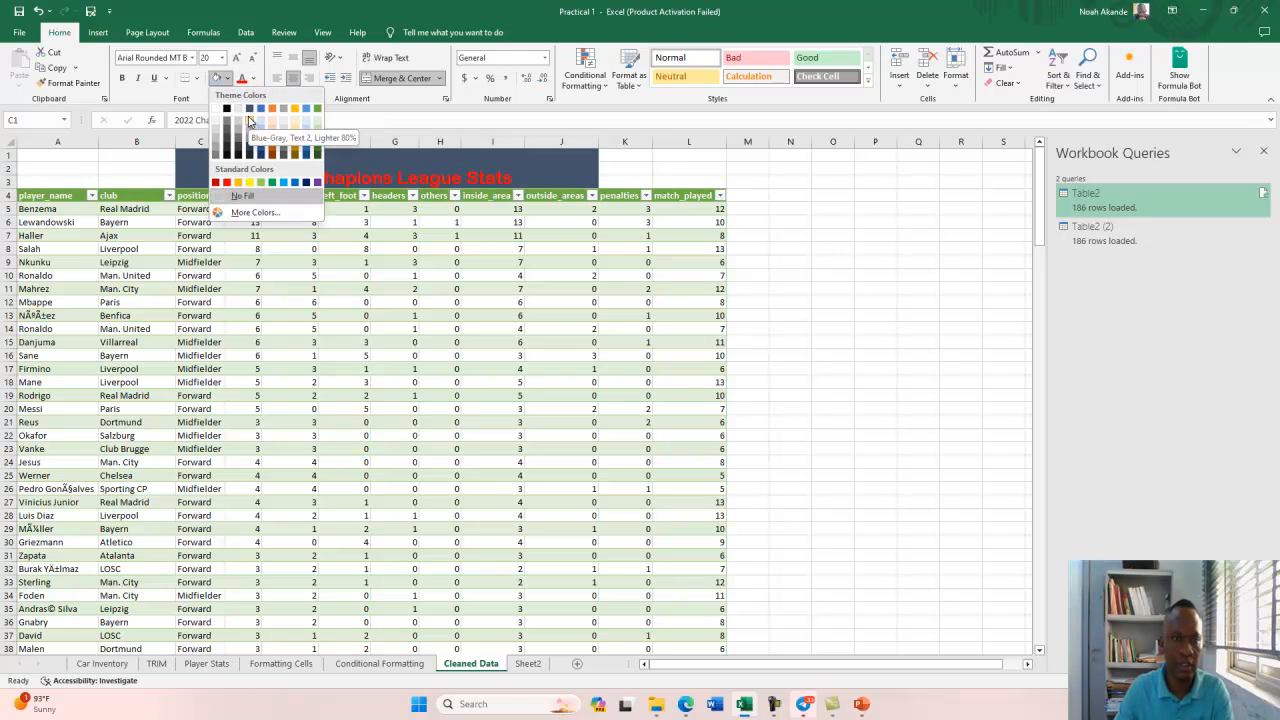
click(250, 120)
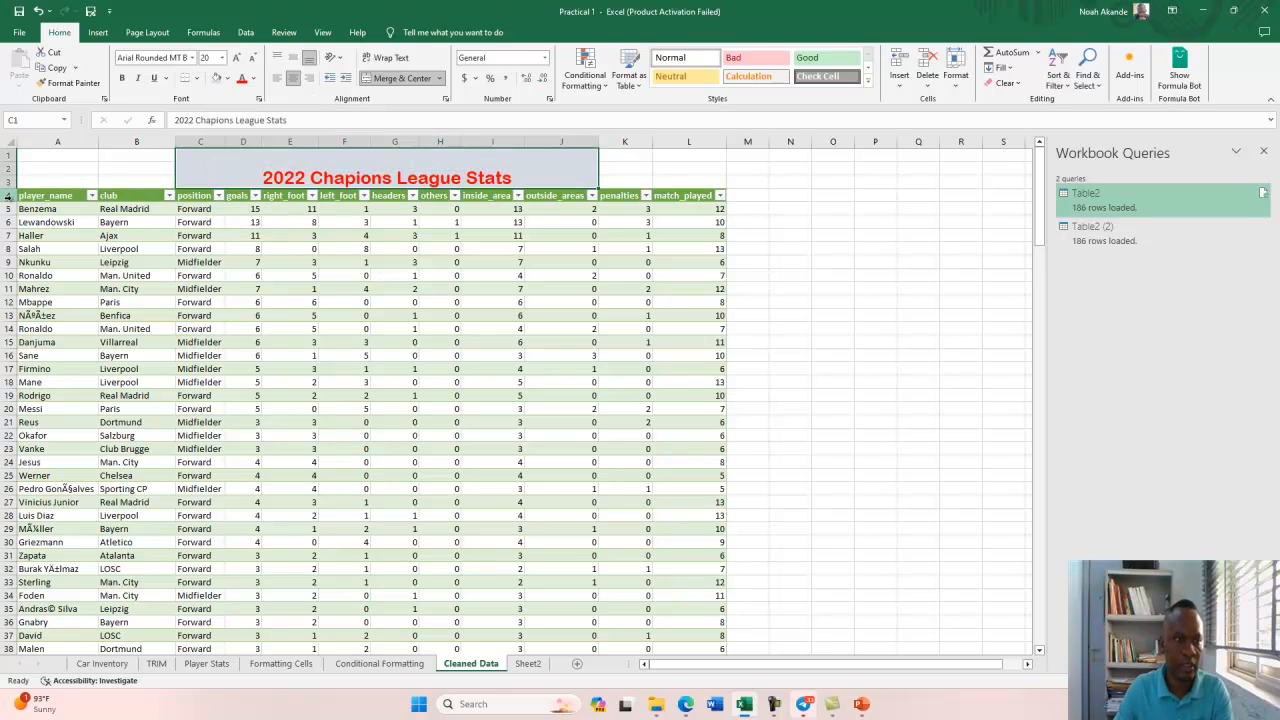
click(8, 195)
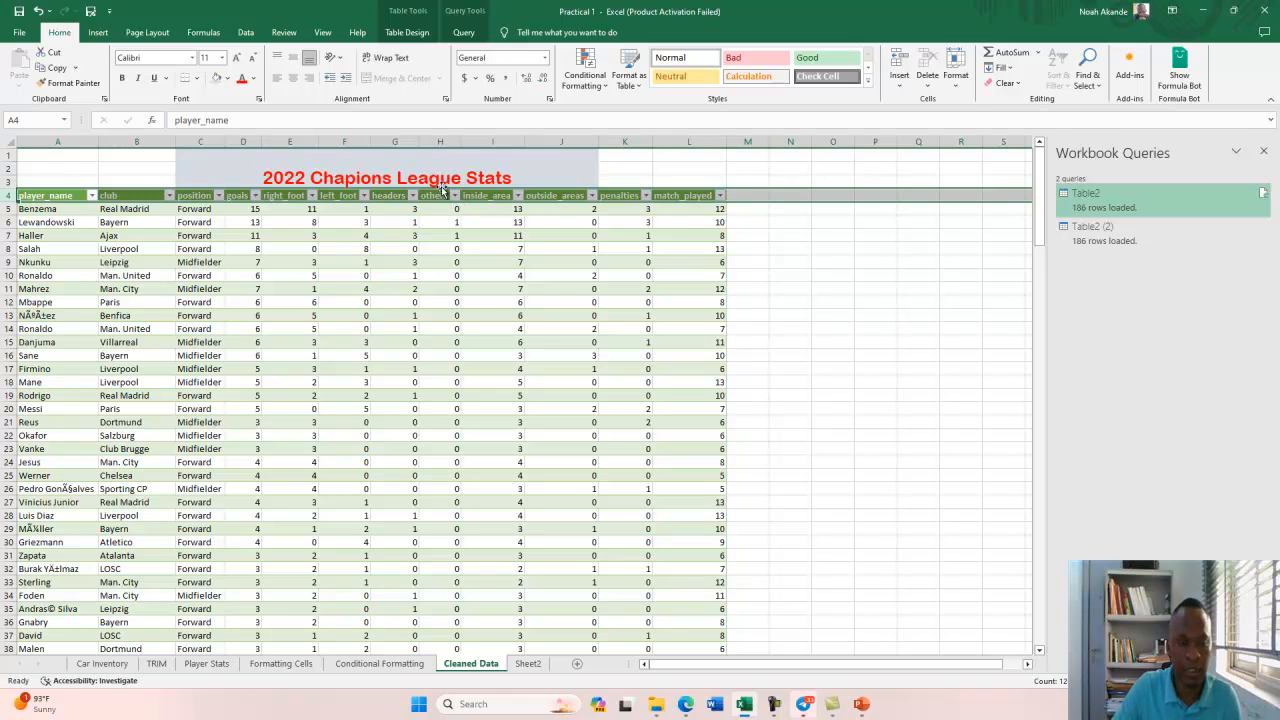
click(445, 248)
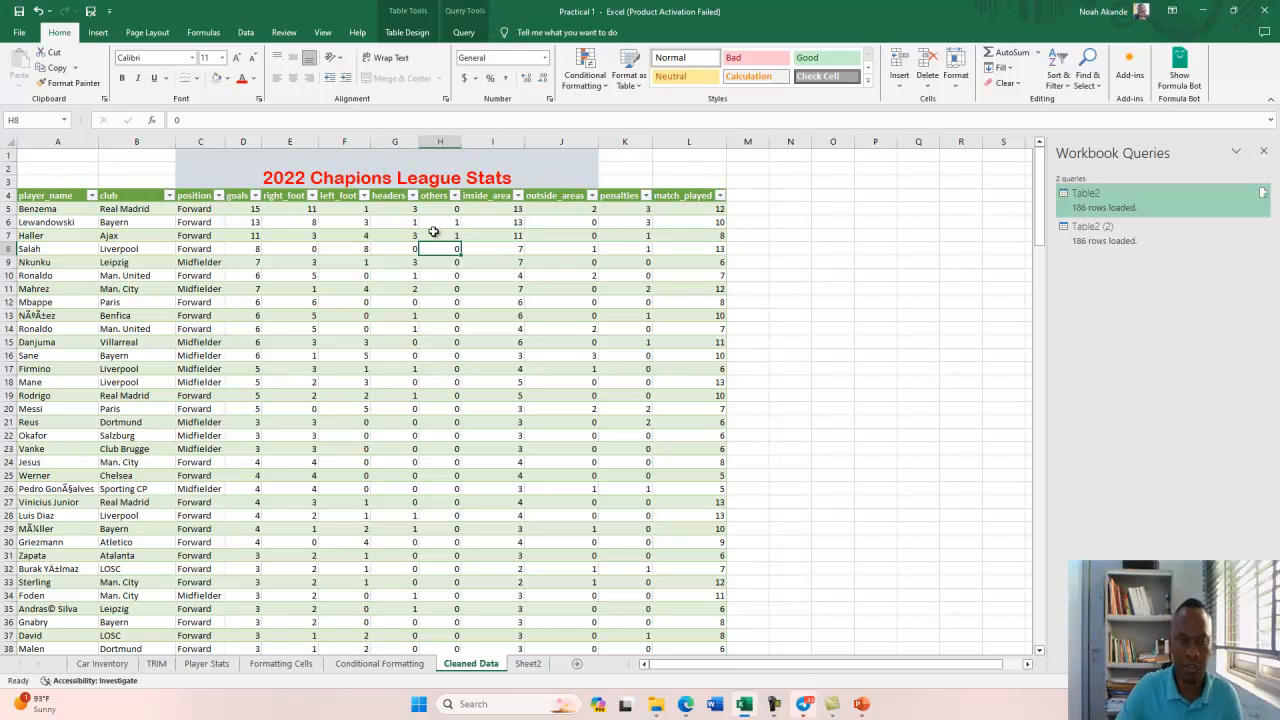
Switch to the PowerPoint slide show on using conditional formatting in Excel.
mouse_move(861, 705)
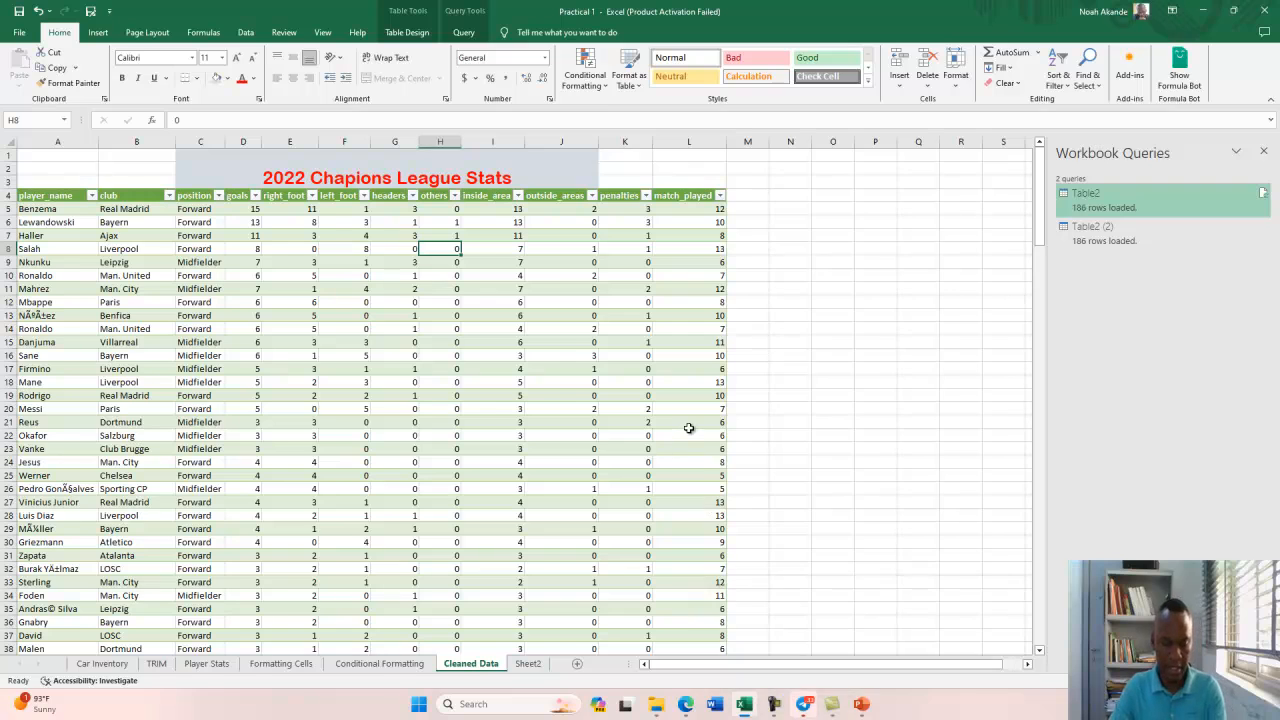
key(alt+Tab)
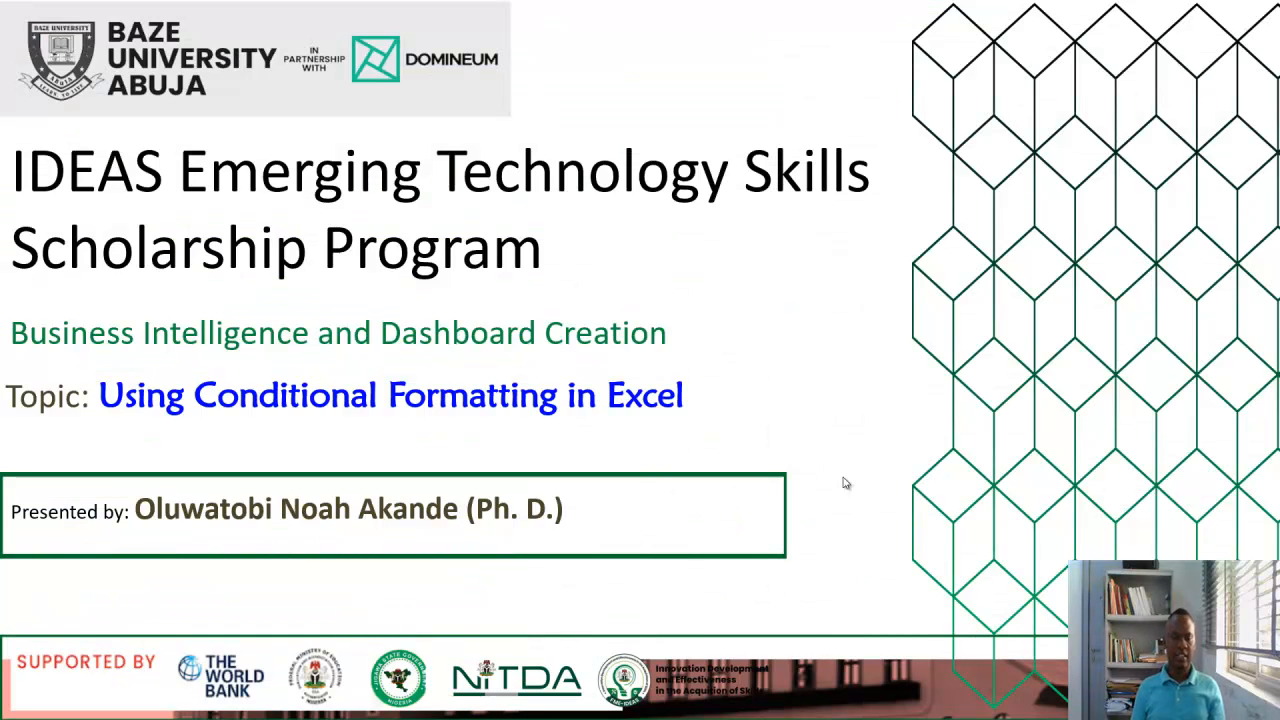